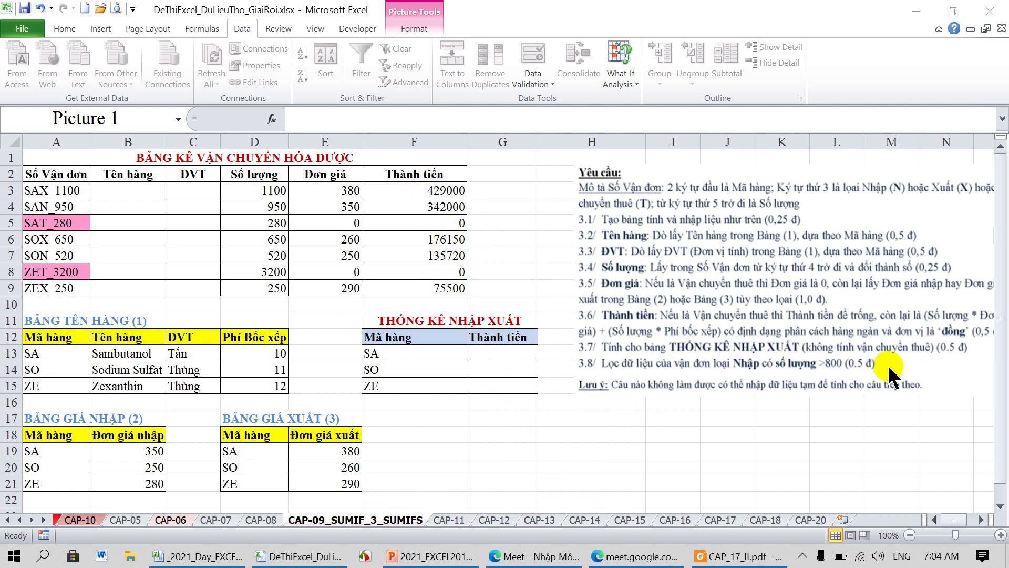
# Step: Select G13 and review the shipment codes and the SA, SO, ZE total cells
pyautogui.click(498, 353)
pyautogui.click(498, 353)
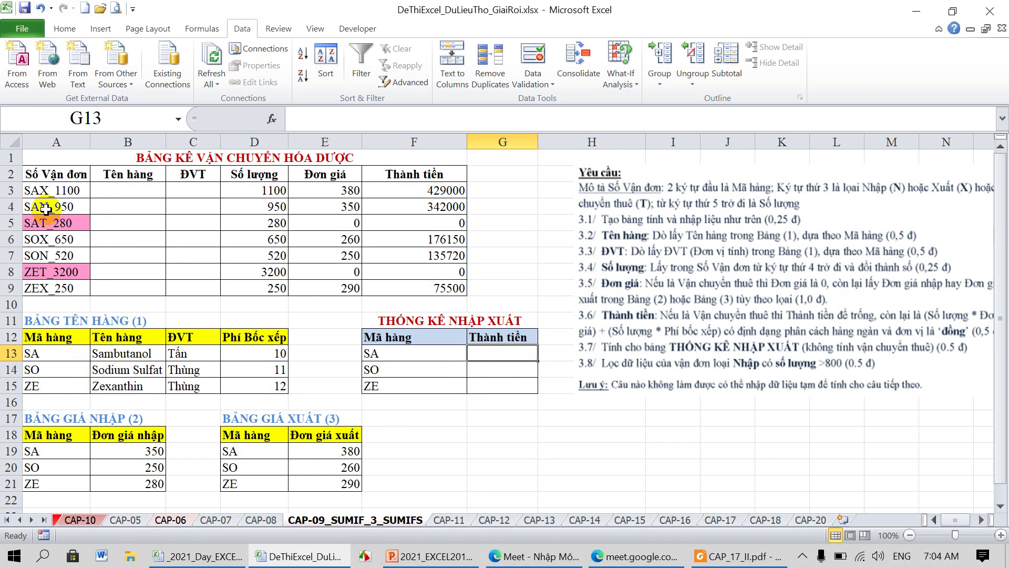
pyautogui.click(31, 192)
pyautogui.click(32, 206)
pyautogui.click(26, 223)
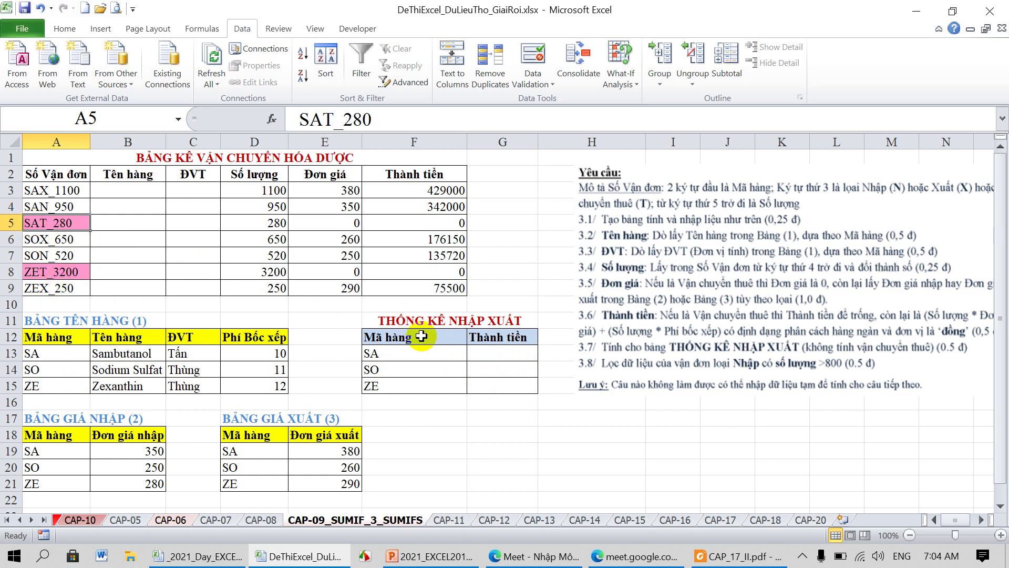
pyautogui.click(479, 355)
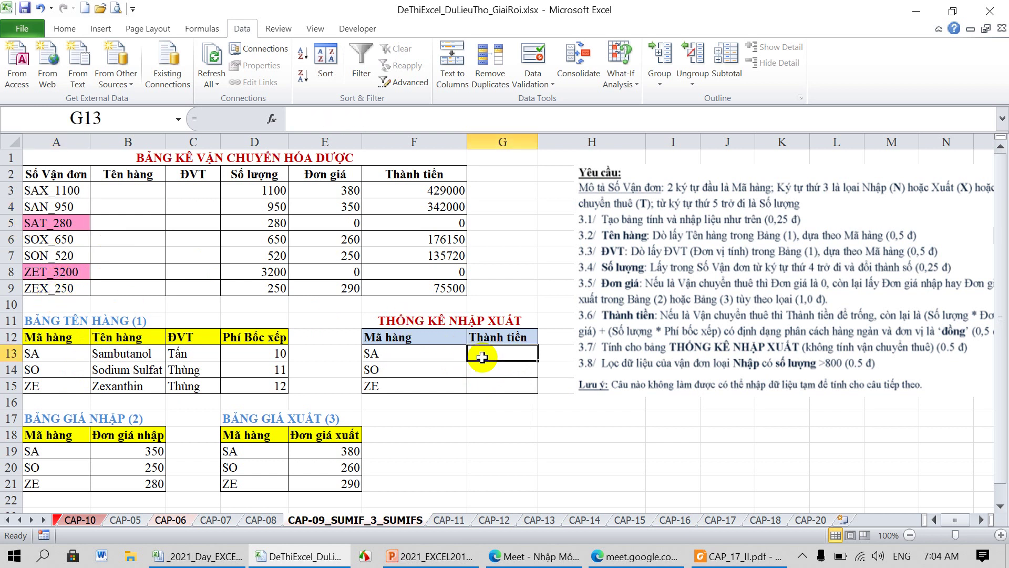
pyautogui.click(518, 373)
pyautogui.click(515, 387)
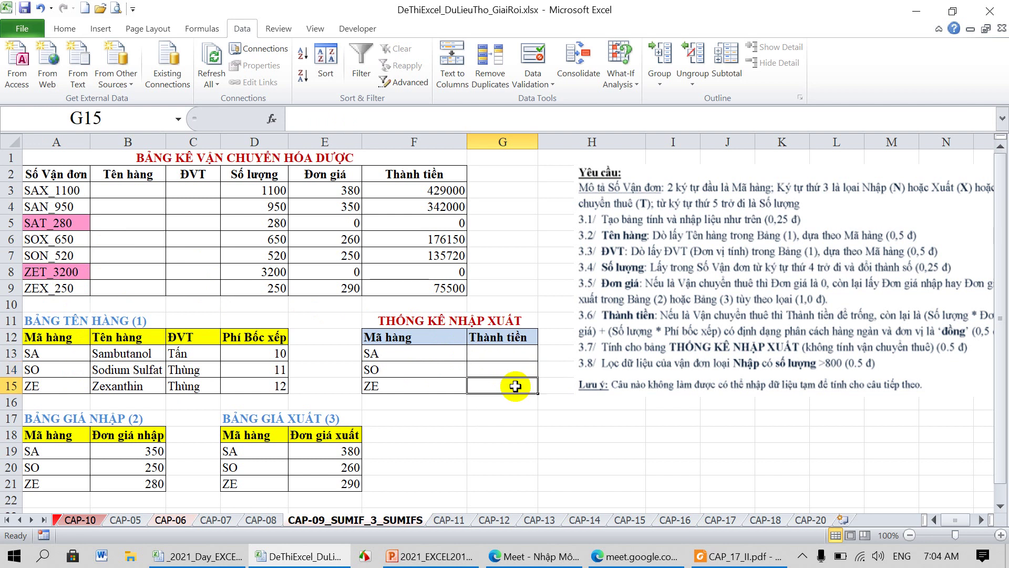
pyautogui.click(507, 353)
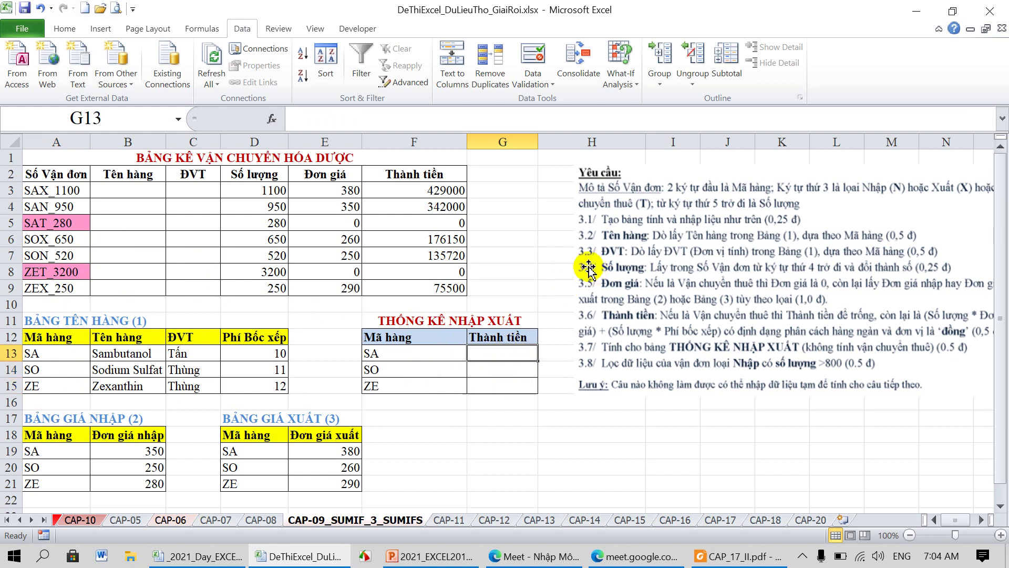
# Step: Start =SUMIF( in G13 with shipment codes A3:A9 as the range, testing F4
pyautogui.click(340, 120)
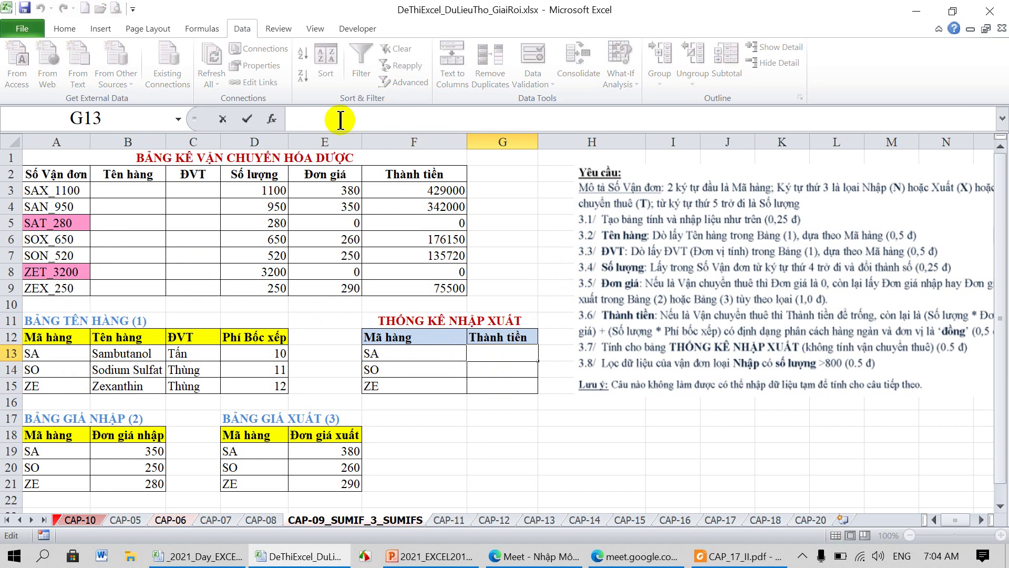
pyautogui.write('=SUMIF(')
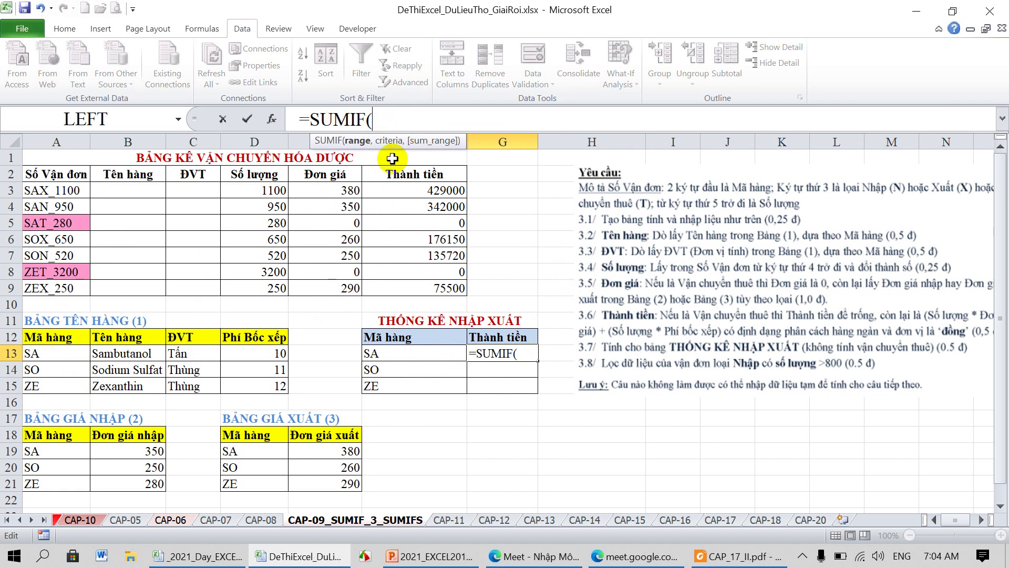
pyautogui.moveTo(424, 151); pyautogui.dragTo(454, 142)
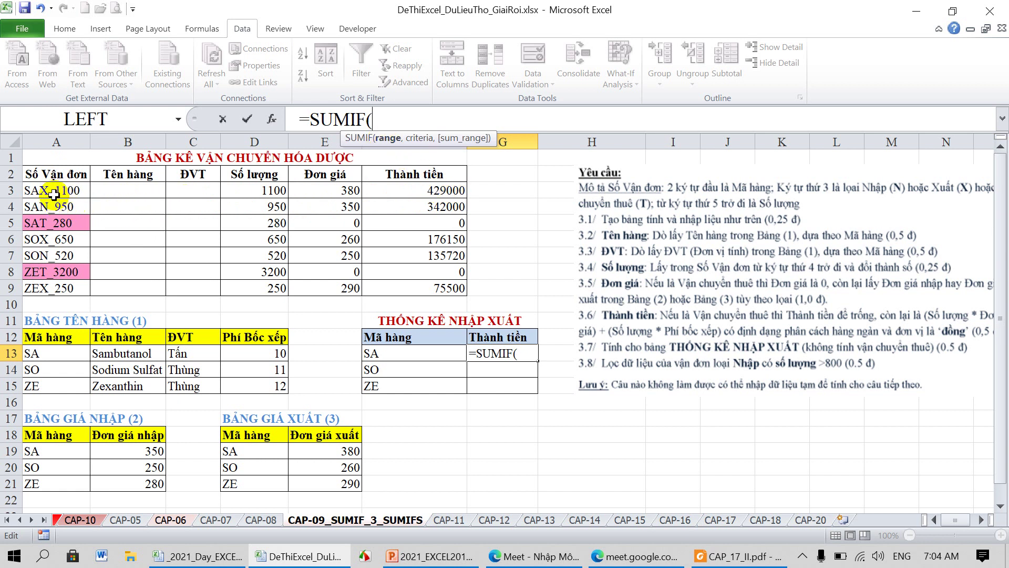
pyautogui.moveTo(53, 193); pyautogui.dragTo(50, 287)
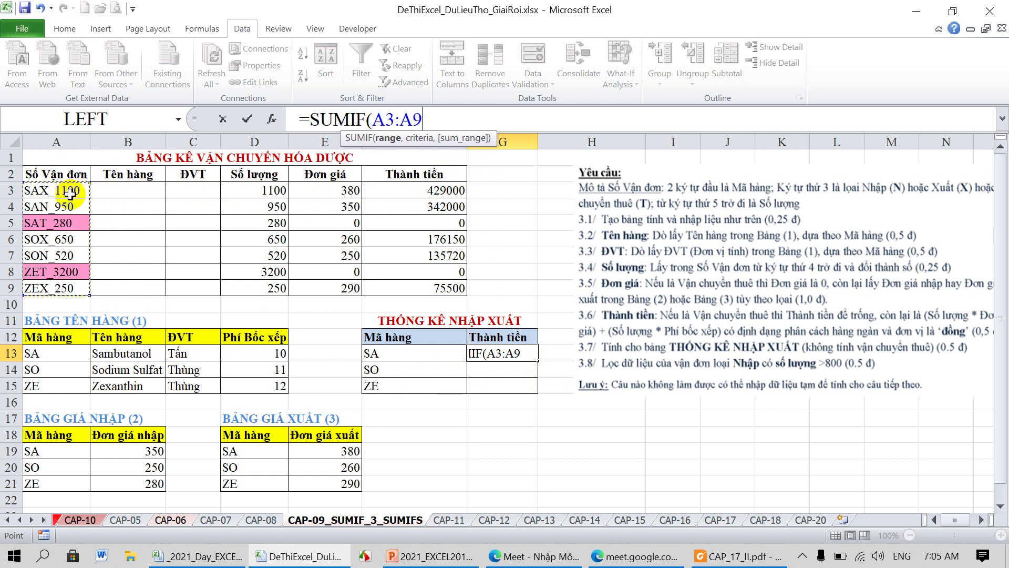
pyautogui.press('F4')
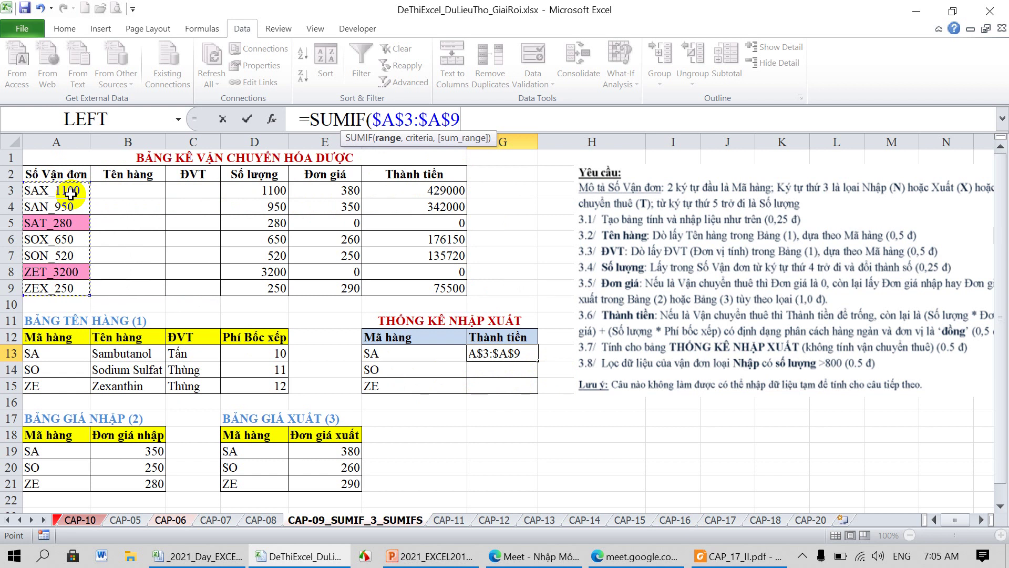
pyautogui.press('BackSpace')
pyautogui.press('BackSpace')
pyautogui.press('BackSpace')
pyautogui.press('BackSpace')
pyautogui.press('BackSpace')
pyautogui.press('BackSpace')
pyautogui.press('BackSpace')
pyautogui.press('BackSpace')
pyautogui.press('BackSpace')
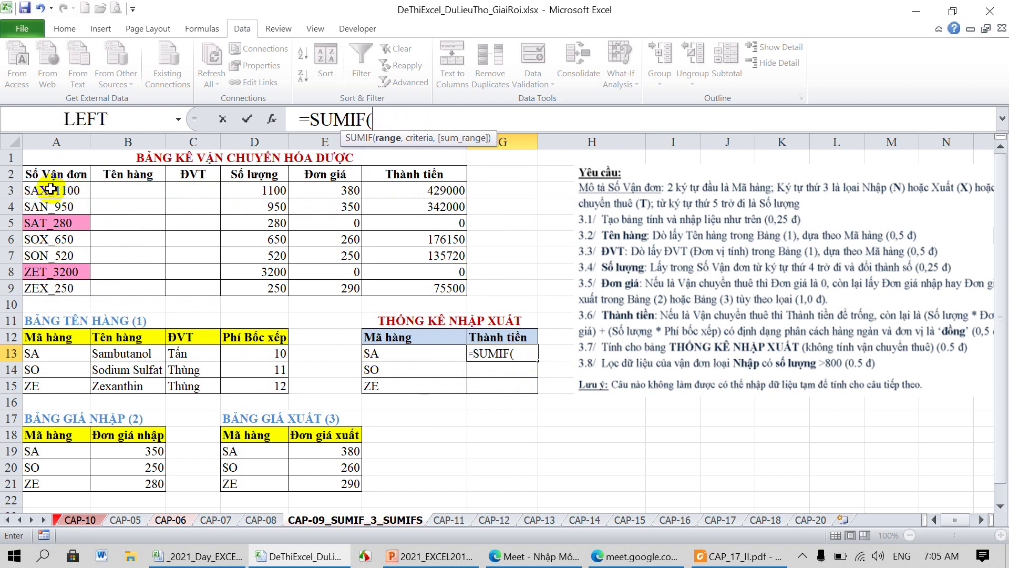
pyautogui.moveTo(71, 193); pyautogui.dragTo(48, 280)
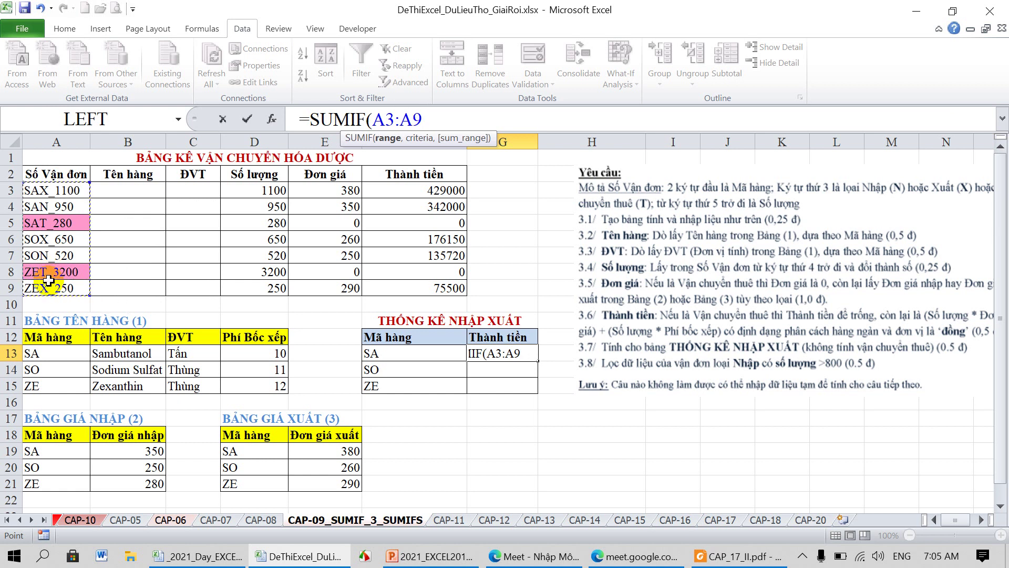
# Step: Redo the SUMIF range as the absolute reference $A$3:$A$9
pyautogui.write(',')
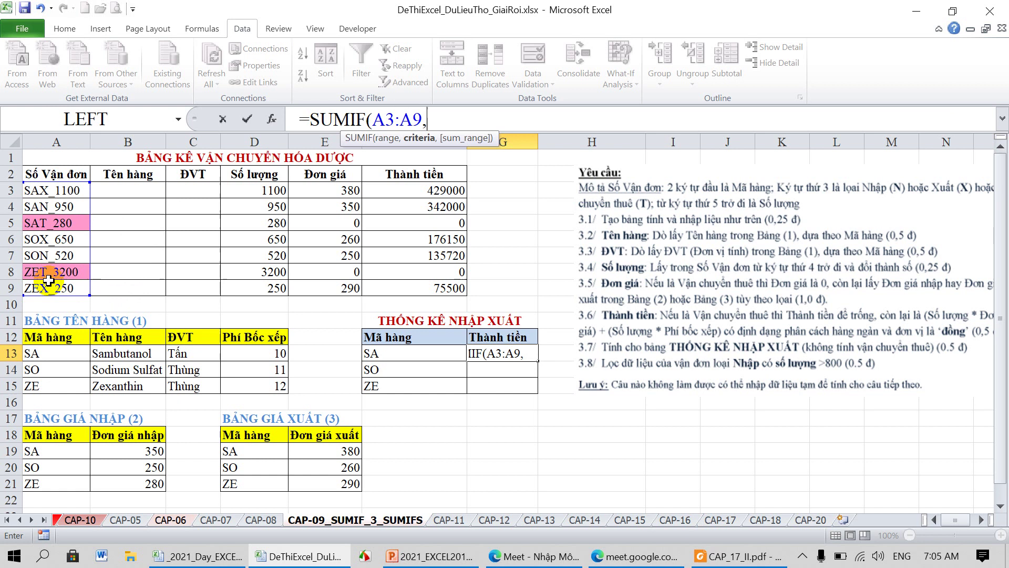
pyautogui.press('BackSpace')
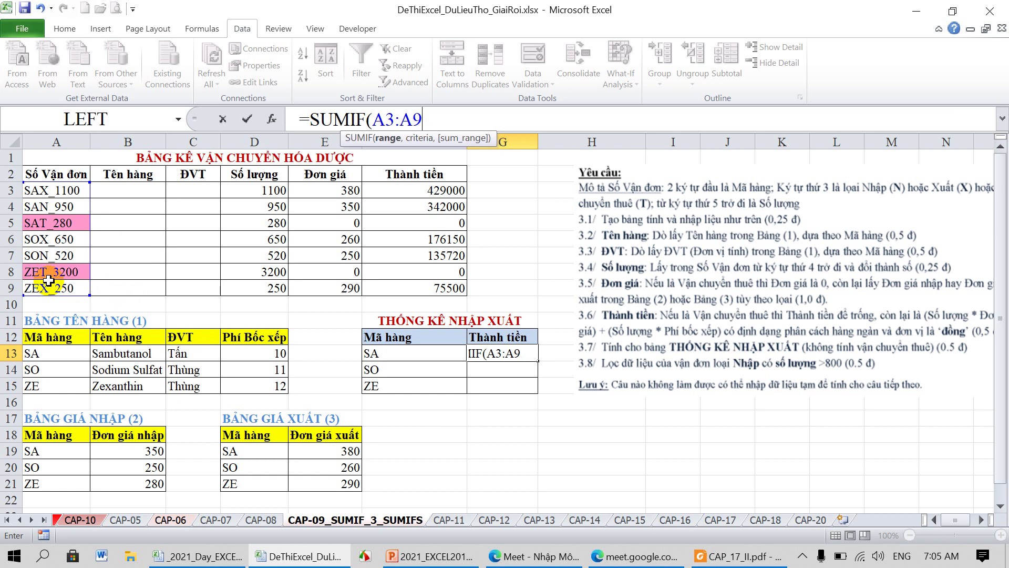
pyautogui.press('F4')
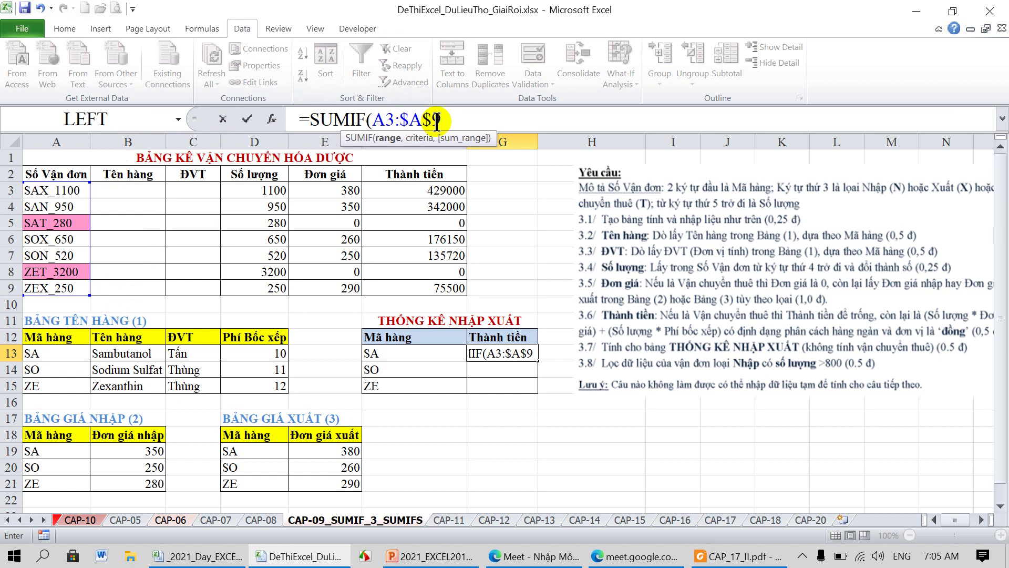
pyautogui.click(387, 124)
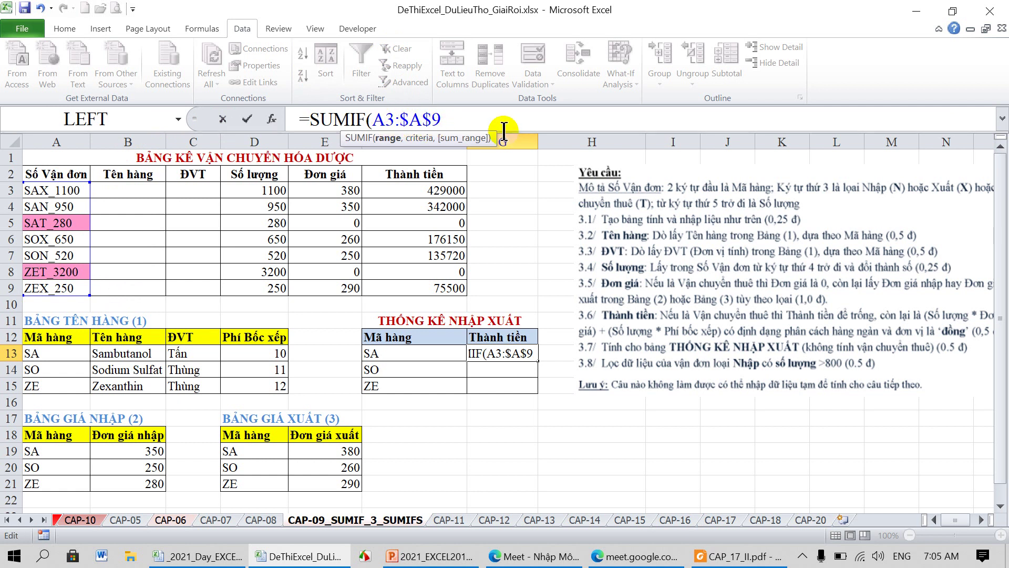
pyautogui.press('F4')
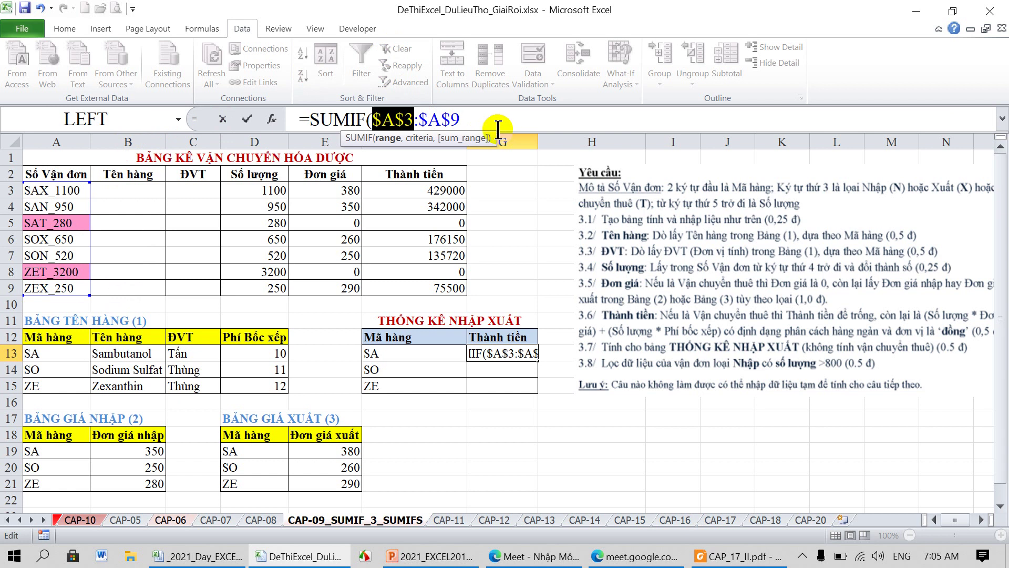
pyautogui.click(482, 125)
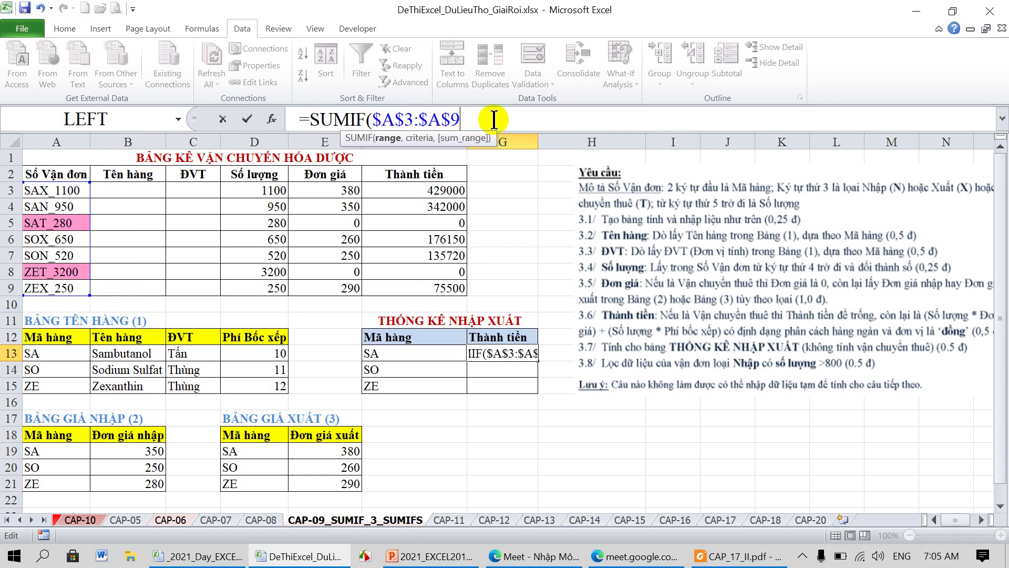
pyautogui.press('BackSpace')
pyautogui.press('BackSpace')
pyautogui.press('BackSpace')
pyautogui.press('BackSpace')
pyautogui.press('BackSpace')
pyautogui.press('BackSpace')
pyautogui.press('BackSpace')
pyautogui.press('BackSpace')
pyautogui.moveTo(66, 192); pyautogui.dragTo(65, 288)
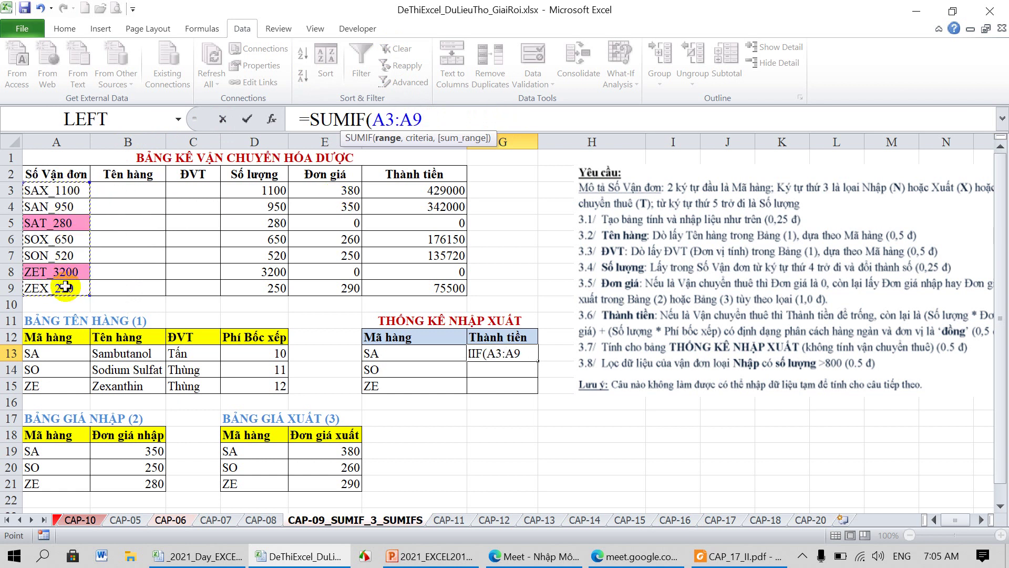
pyautogui.press('F4')
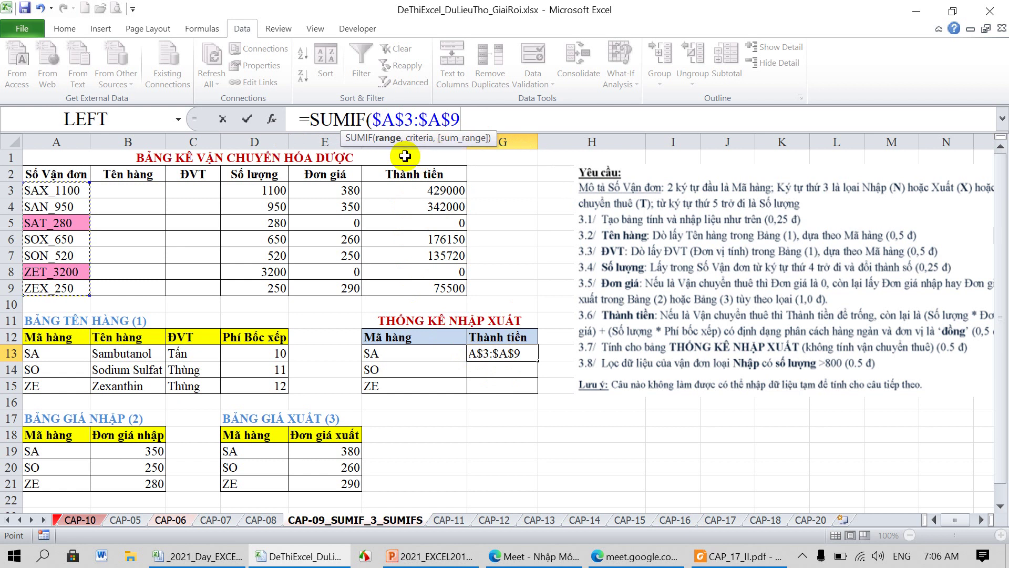
# Step: Add the criterion F13&"*" after $A$3:$A$9 in the G13 SUMIF, followed by a comma
pyautogui.write(',')
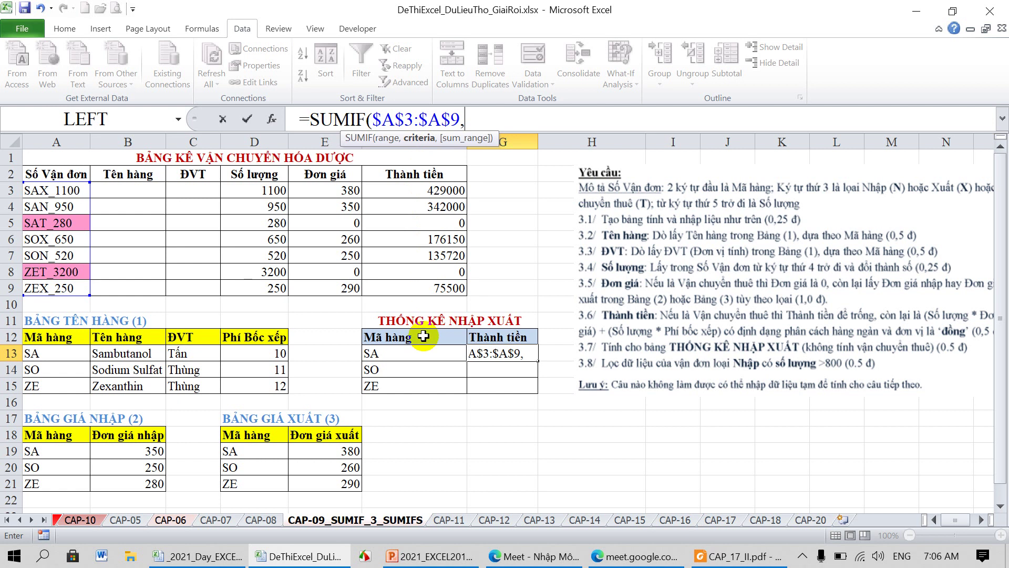
pyautogui.click(402, 355)
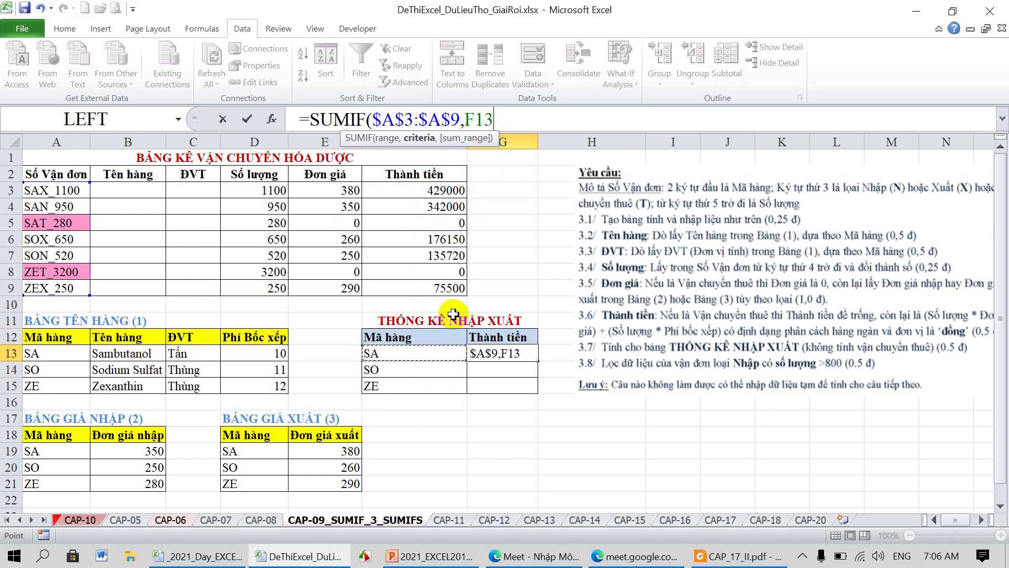
pyautogui.write(' &')
pyautogui.write('"*')
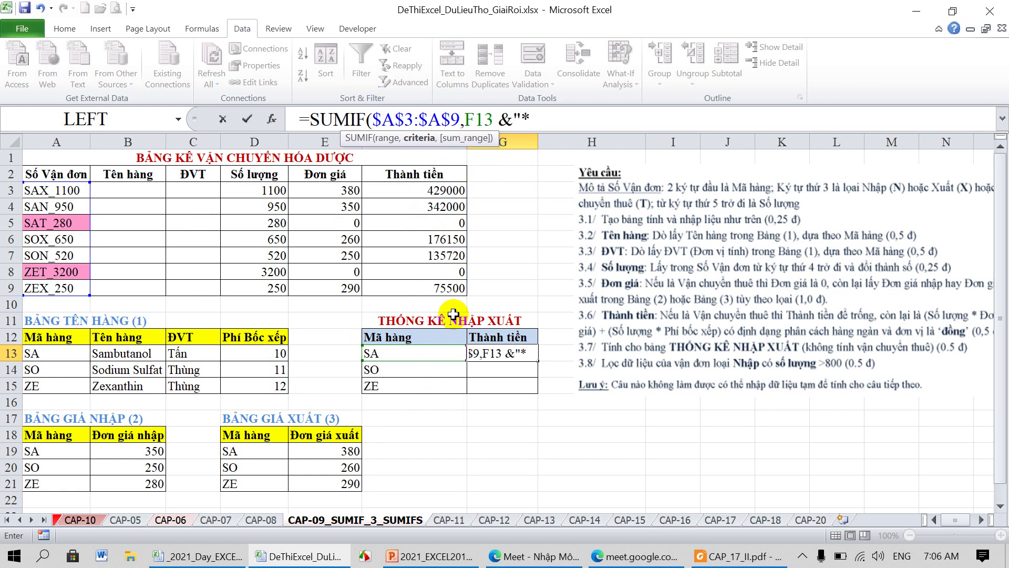
pyautogui.write('"')
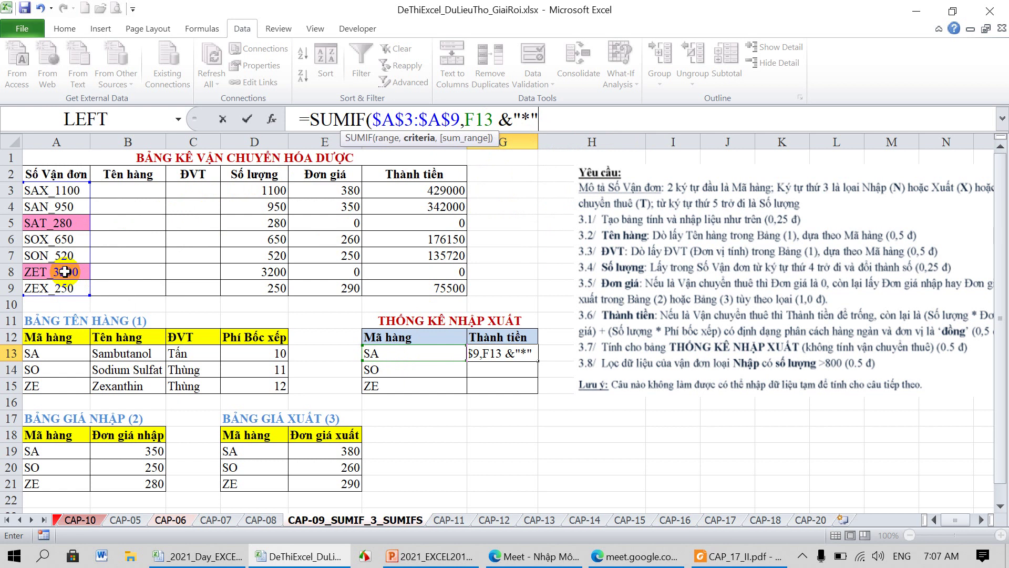
pyautogui.write(',')
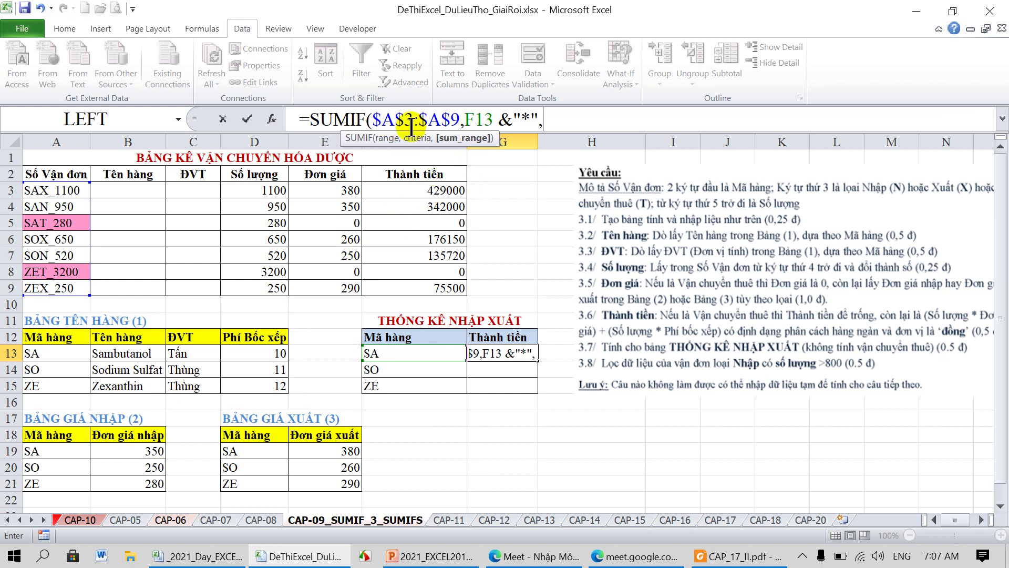
# Step: Finish the G13 SUMIF with sum range $F$3:$F$9 so it shows 771000
pyautogui.moveTo(426, 190); pyautogui.dragTo(426, 286)
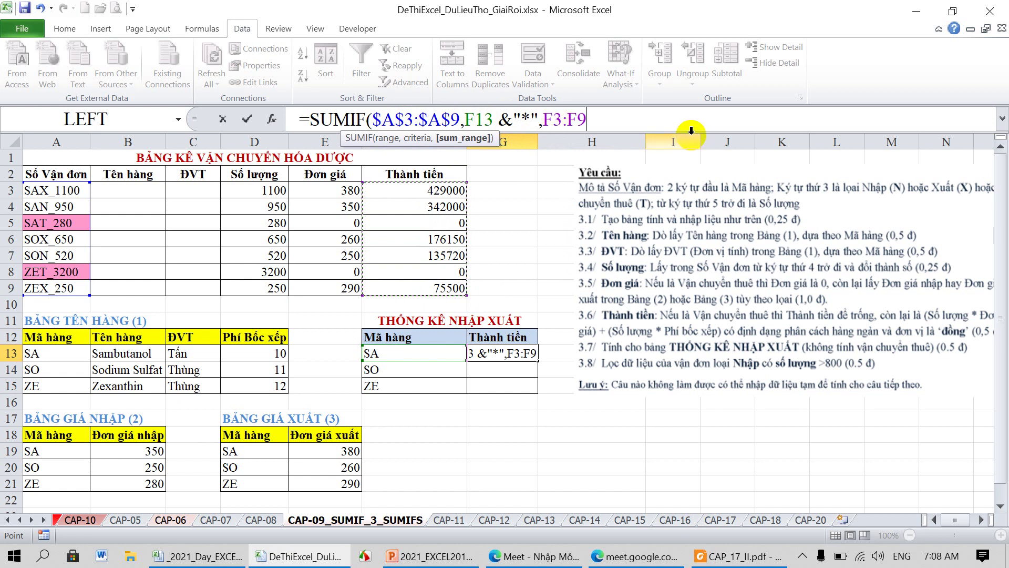
pyautogui.press('F4')
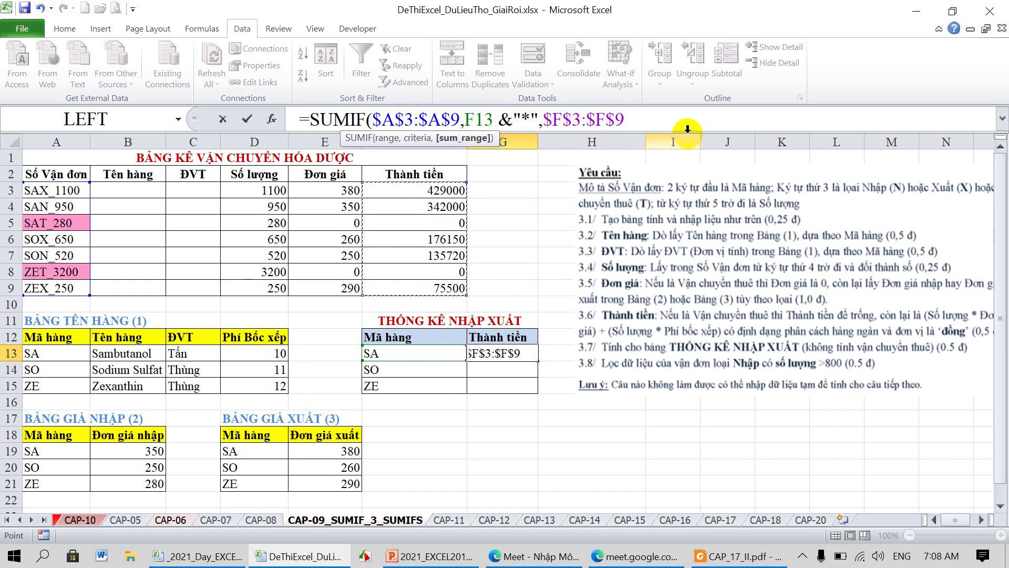
pyautogui.write(')')
pyautogui.press('Return')
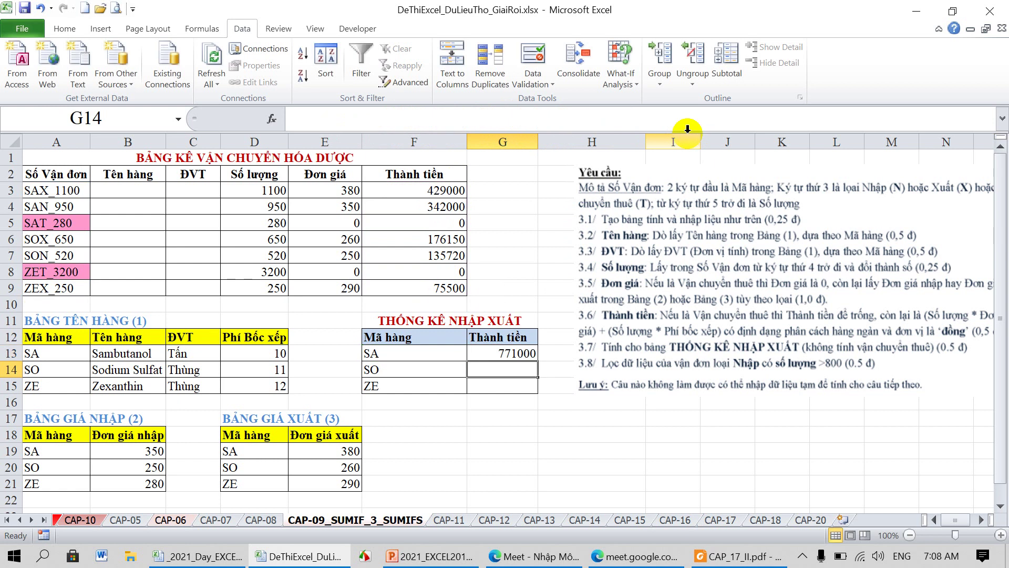
pyautogui.click(526, 353)
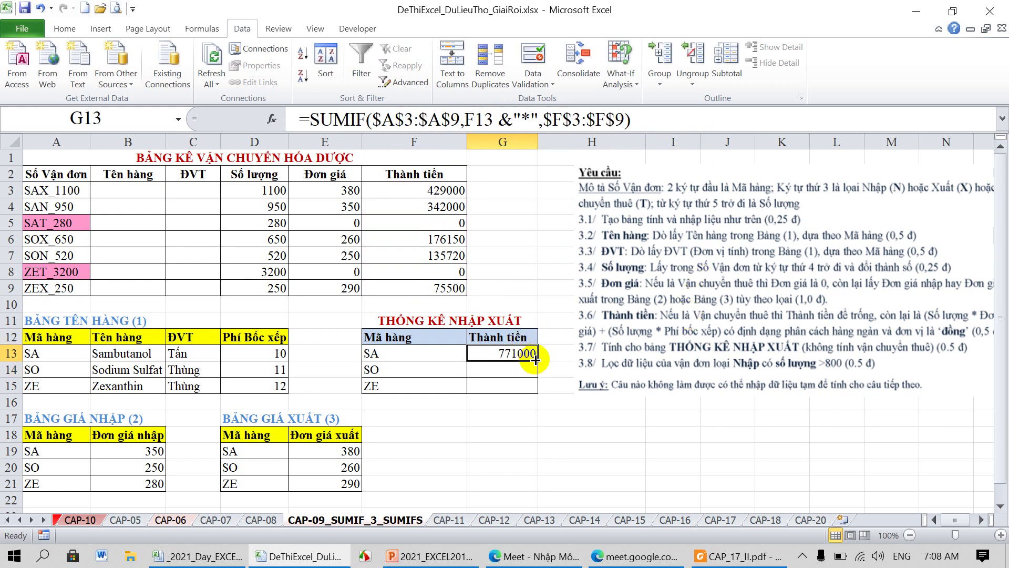
pyautogui.moveTo(540, 360); pyautogui.dragTo(536, 393)
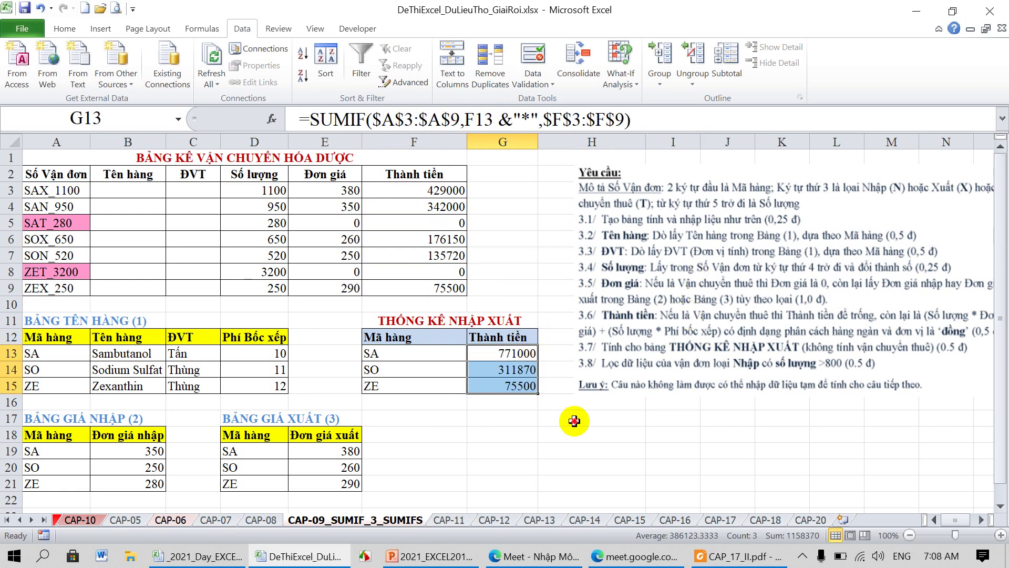
pyautogui.click(566, 417)
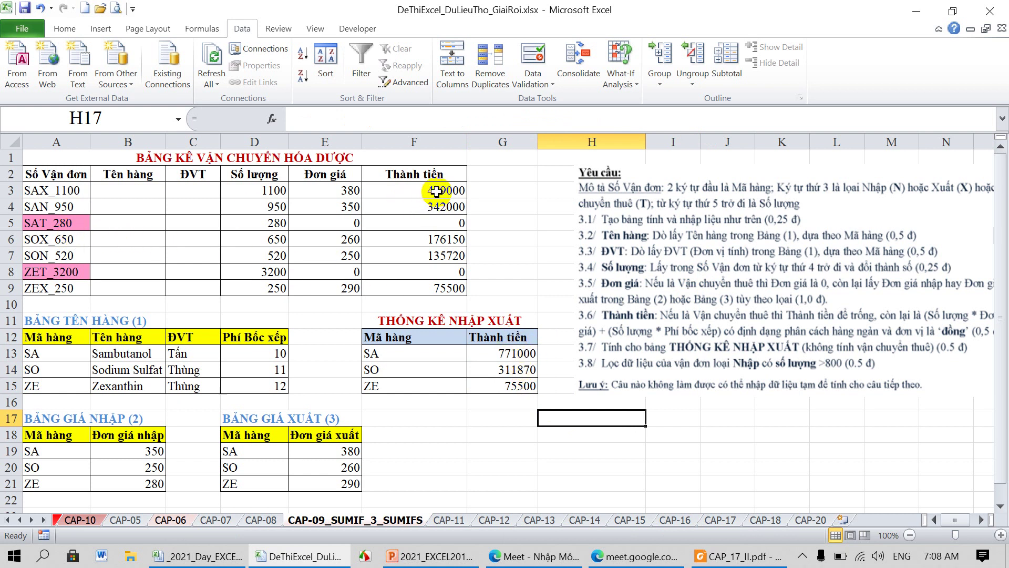
pyautogui.click(435, 194)
pyautogui.moveTo(436, 194); pyautogui.dragTo(436, 220)
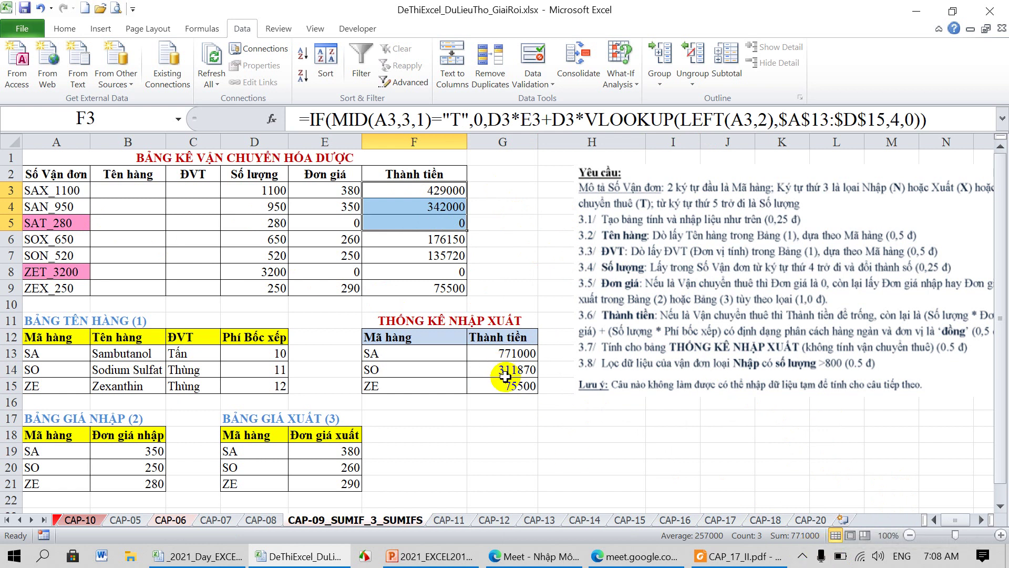
pyautogui.click(550, 425)
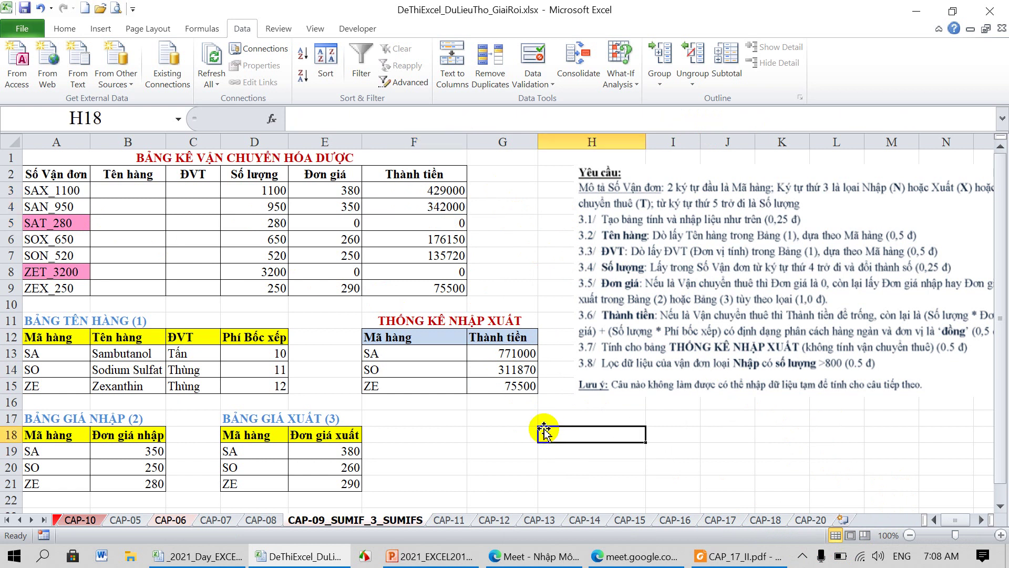
# Step: Check the SO amounts and drag the requirements picture further right
pyautogui.moveTo(451, 242); pyautogui.dragTo(450, 258)
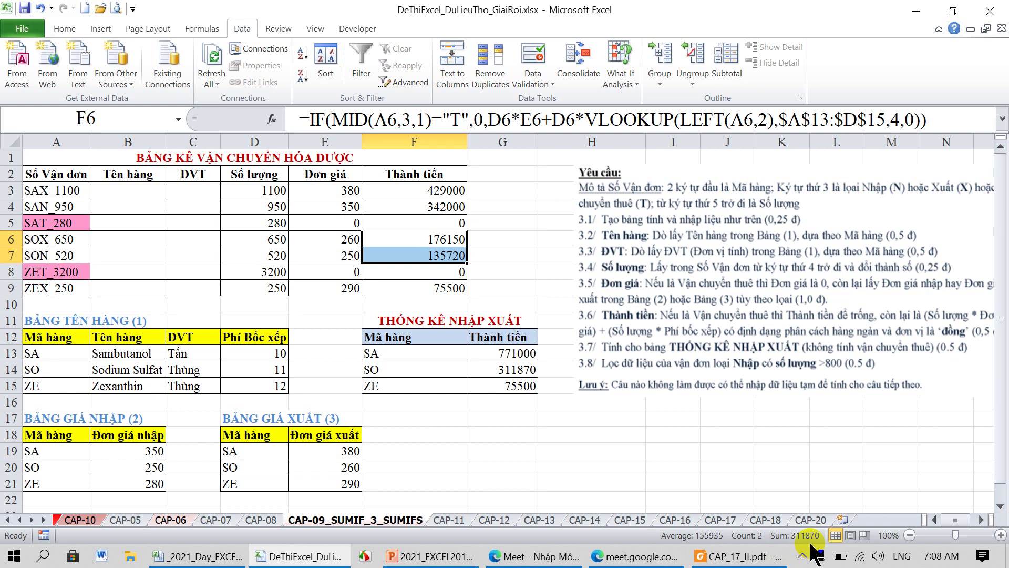
pyautogui.click(604, 450)
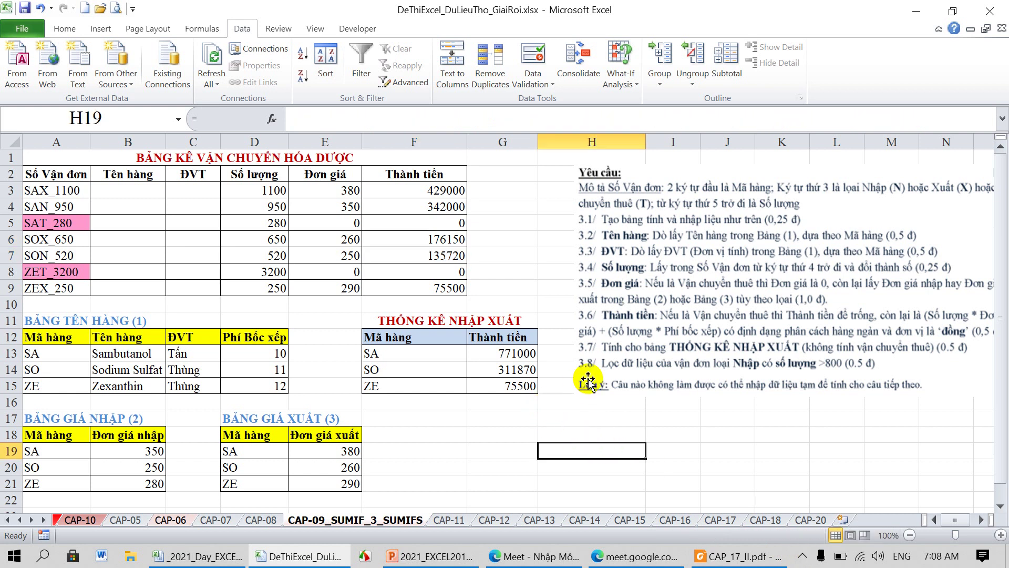
pyautogui.moveTo(595, 364); pyautogui.dragTo(703, 371)
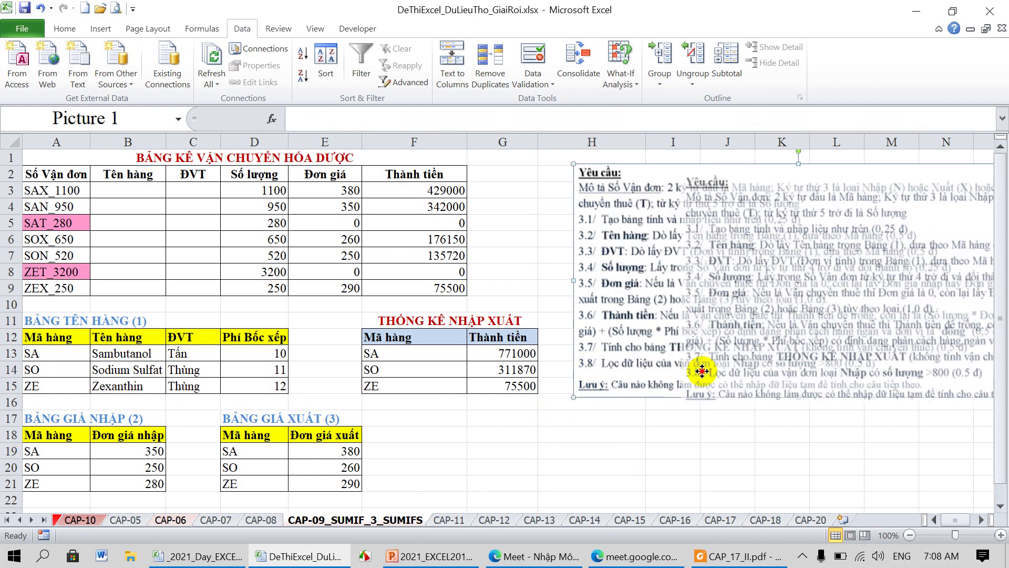
pyautogui.moveTo(703, 371); pyautogui.dragTo(702, 371)
# Step: Review the F13&"*" wildcard criterion in G13's formula without changing it
pyautogui.click(507, 353)
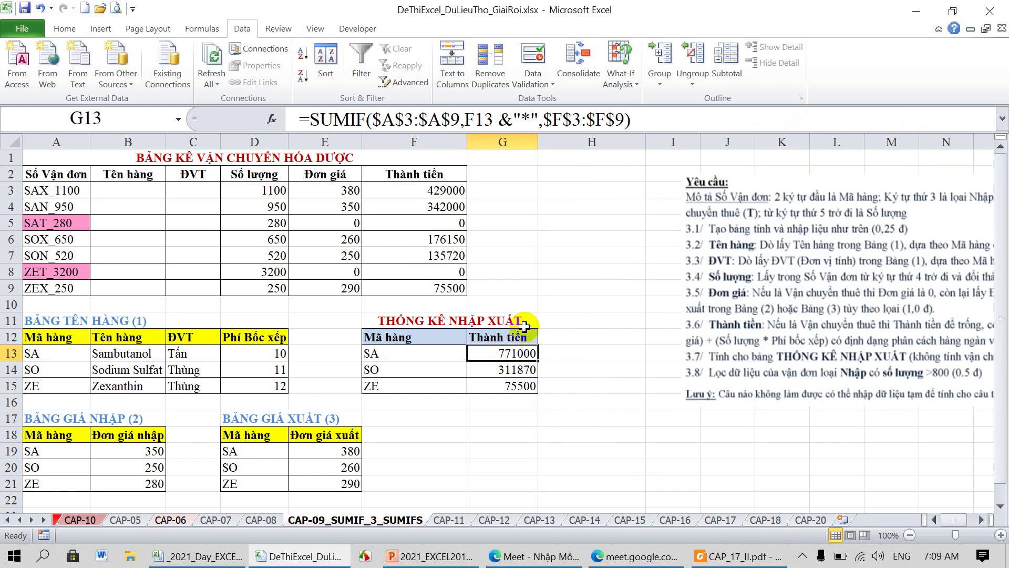
pyautogui.moveTo(464, 119); pyautogui.dragTo(536, 122)
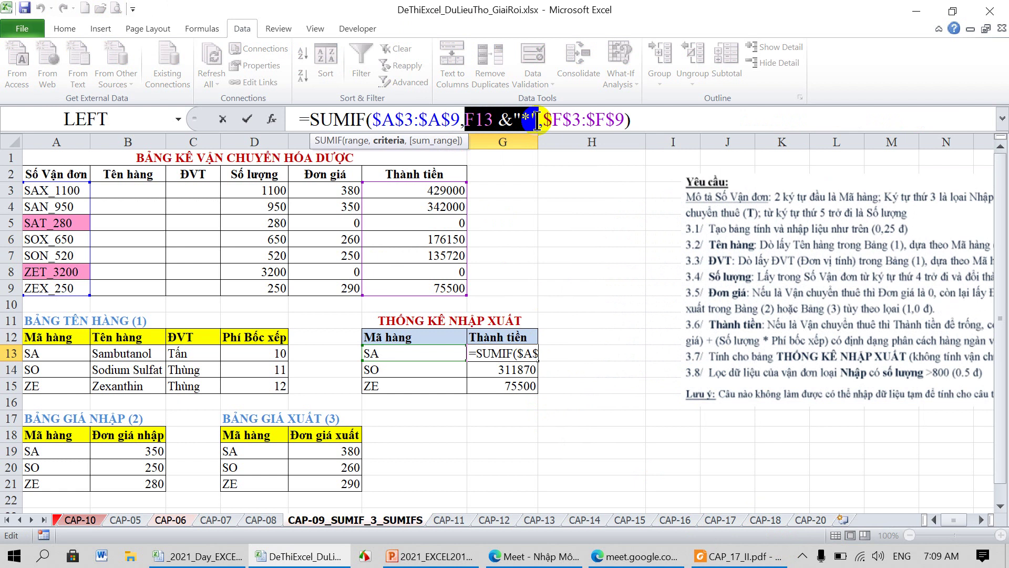
pyautogui.press('Return')
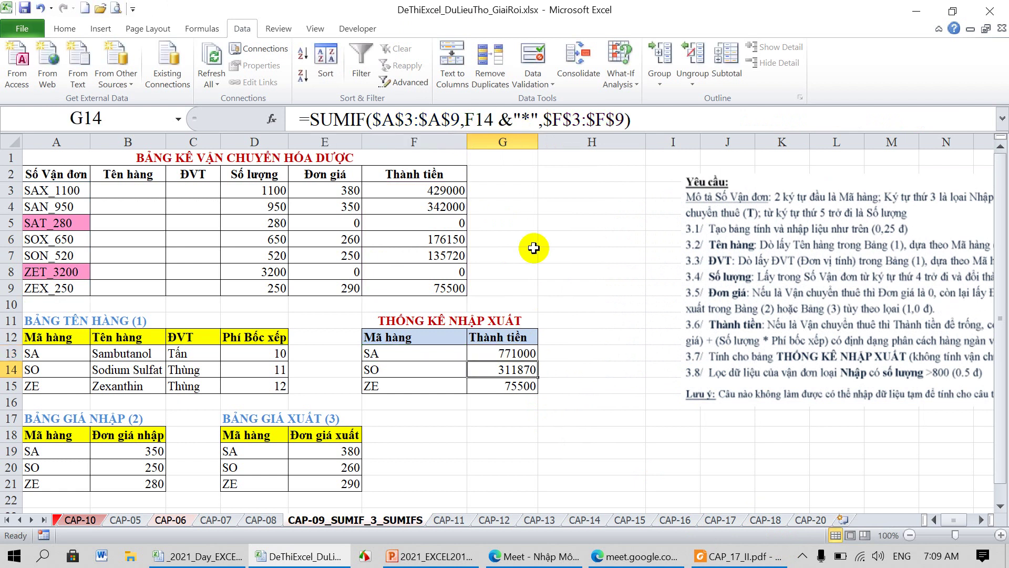
pyautogui.click(592, 352)
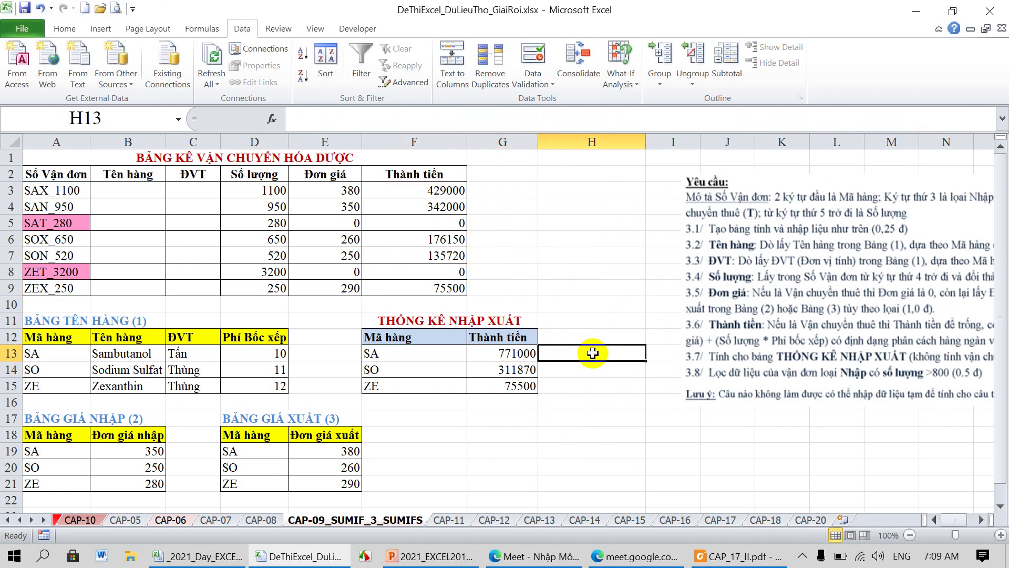
# Step: Begin =SUMIFS( in H13 with $F$3:$F$9 as the absolute sum range
pyautogui.write('=')
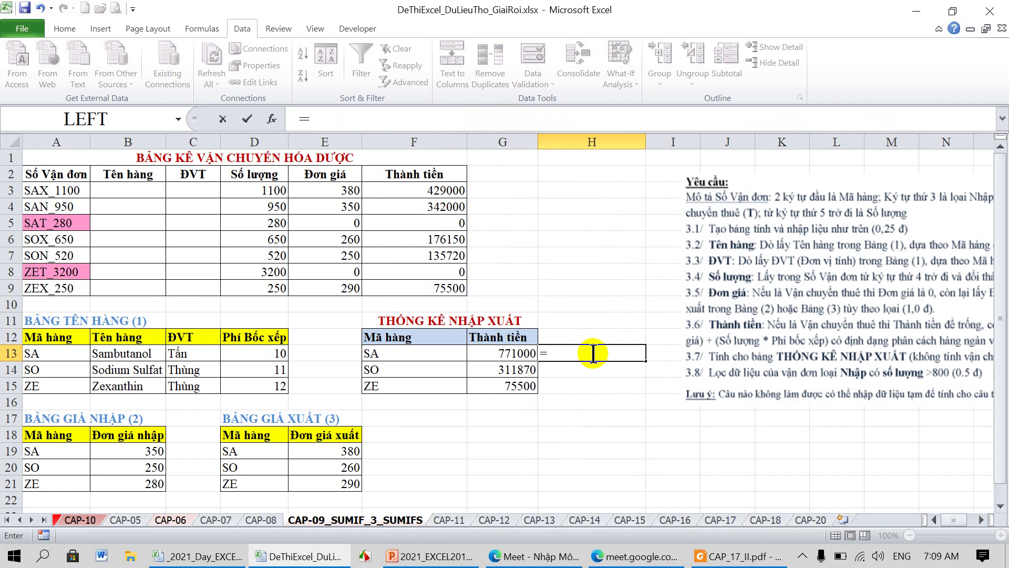
pyautogui.write('SUMIFS(')
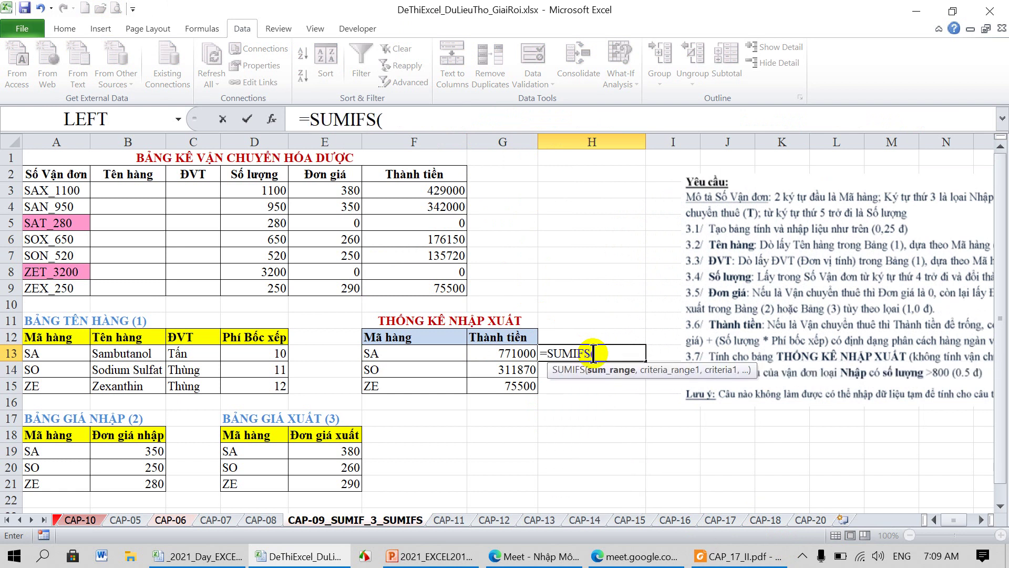
pyautogui.moveTo(689, 368)
pyautogui.mouseDown()
pyautogui.moveTo(470, 144)
pyautogui.moveTo(475, 136)
pyautogui.mouseUp()
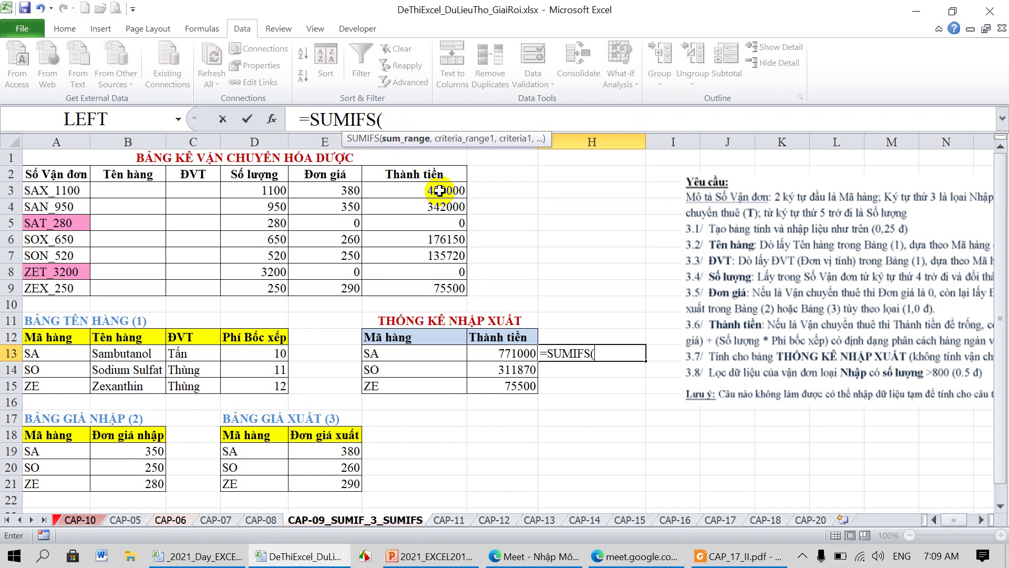
pyautogui.moveTo(439, 191); pyautogui.dragTo(440, 287)
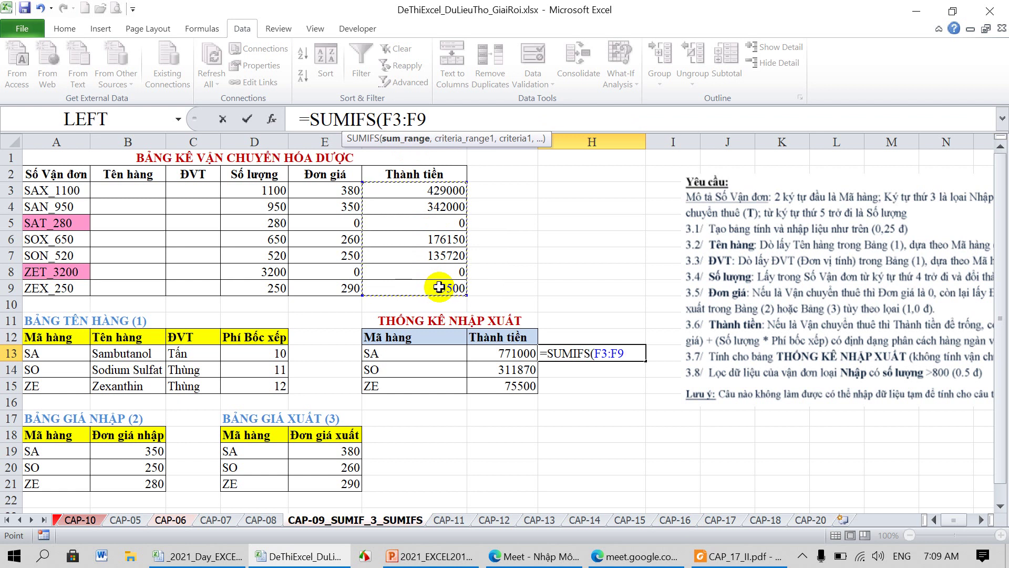
pyautogui.press('F4')
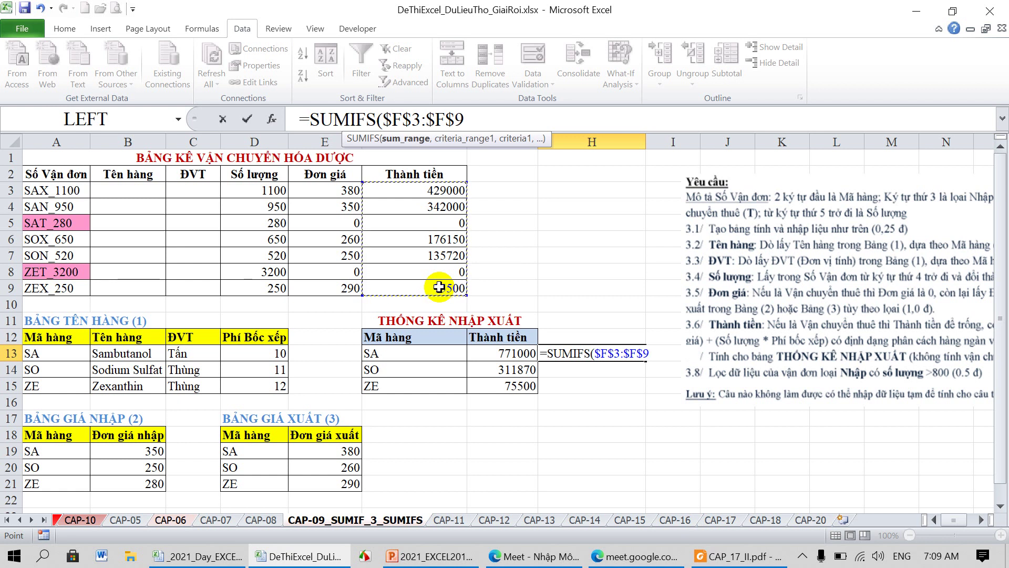
pyautogui.write(',')
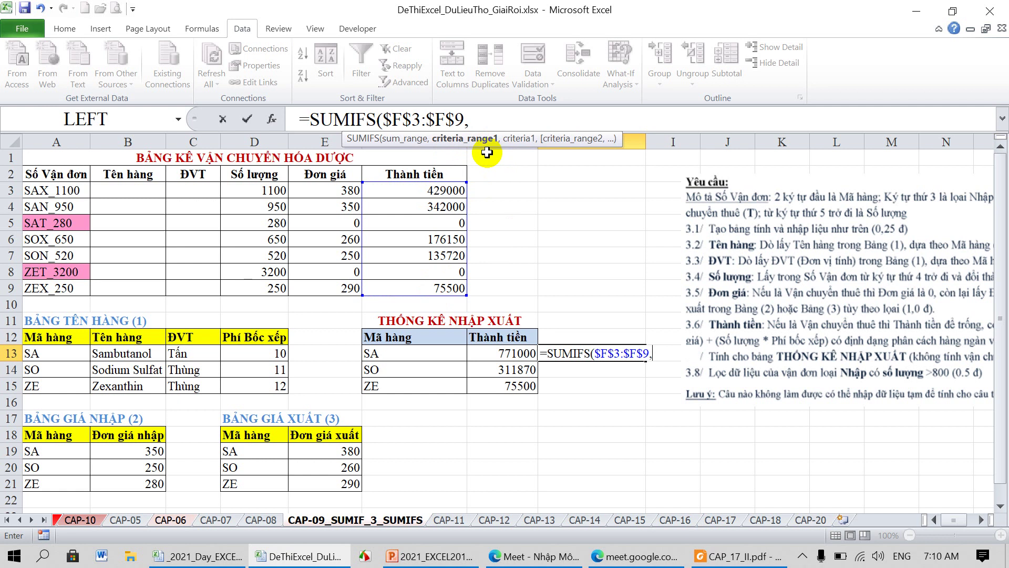
# Step: Add criteria range $A$3:$A$9 and criterion F13 & "*" to the H13 SUMIFS
pyautogui.moveTo(56, 188); pyautogui.dragTo(53, 285)
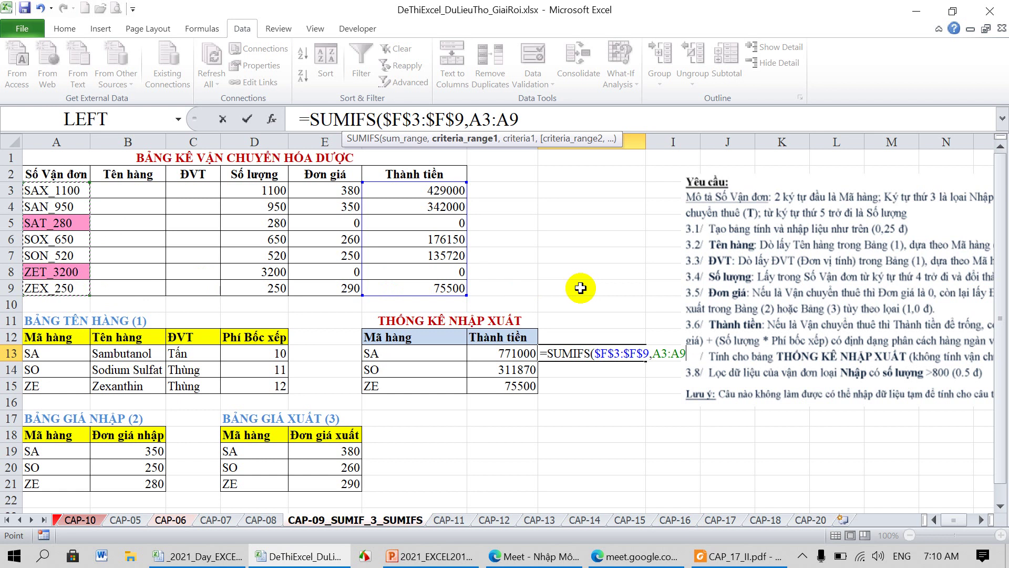
pyautogui.press('F4')
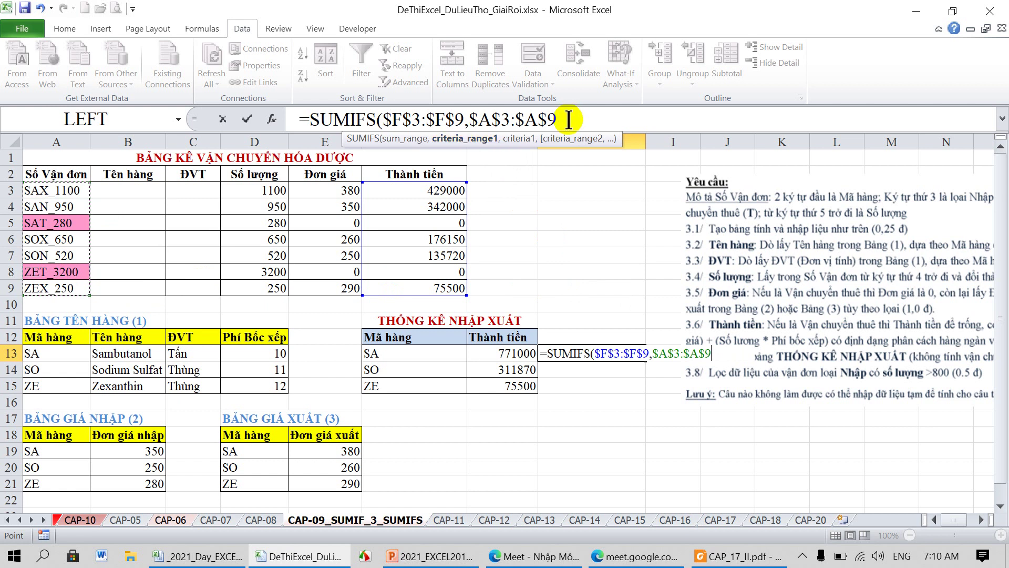
pyautogui.write(',')
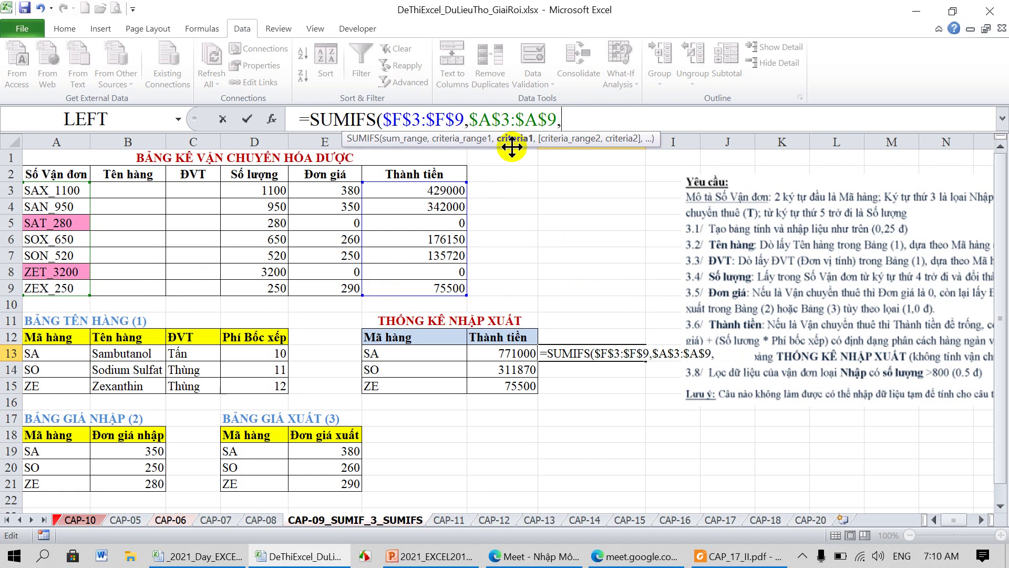
pyautogui.click(392, 357)
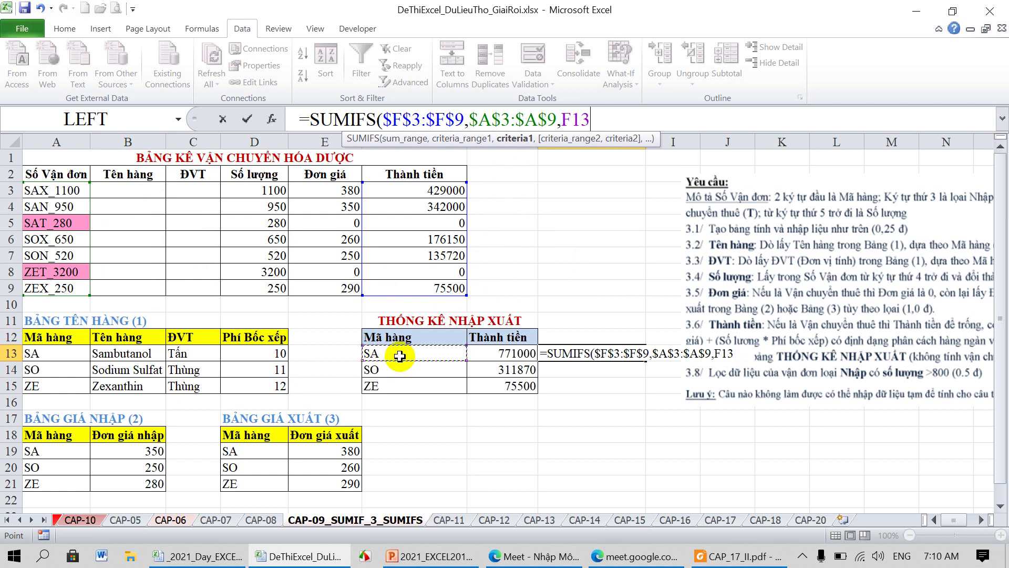
pyautogui.write(' &')
pyautogui.write(' "*')
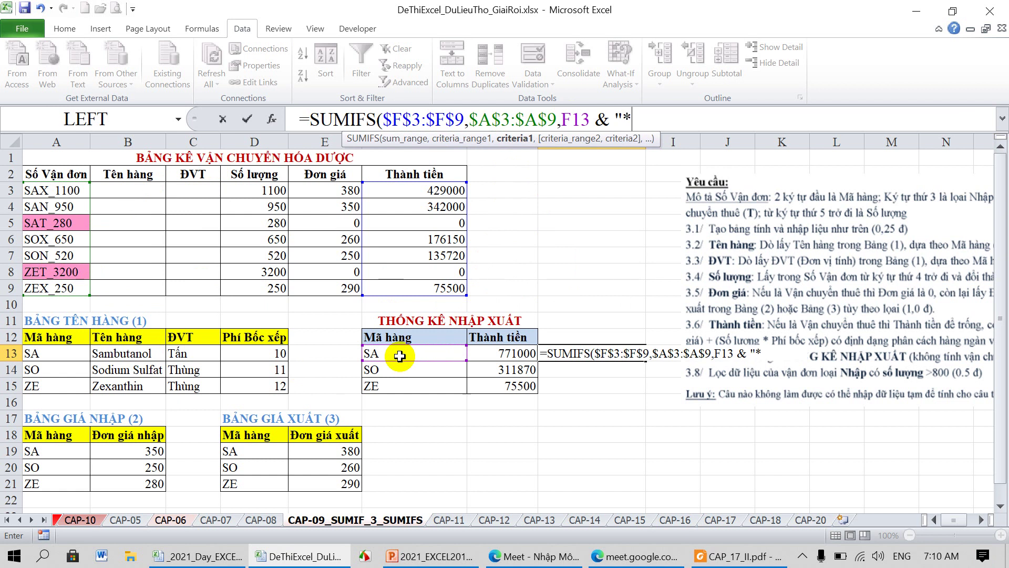
pyautogui.write('"')
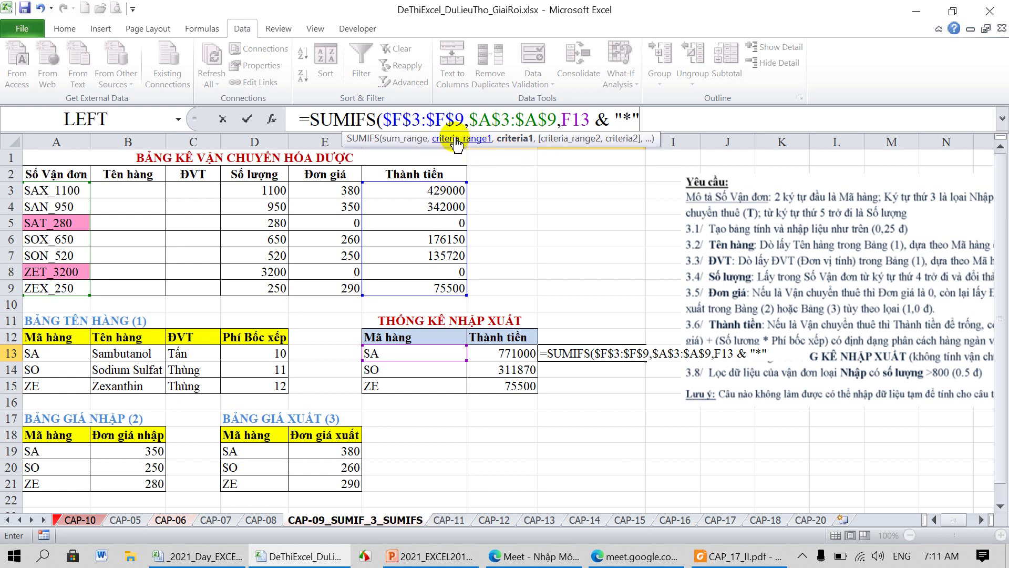
# Step: Review the SUMIFS criteria arguments, then close and commit the formula so H13 shows 771000
pyautogui.click(457, 139)
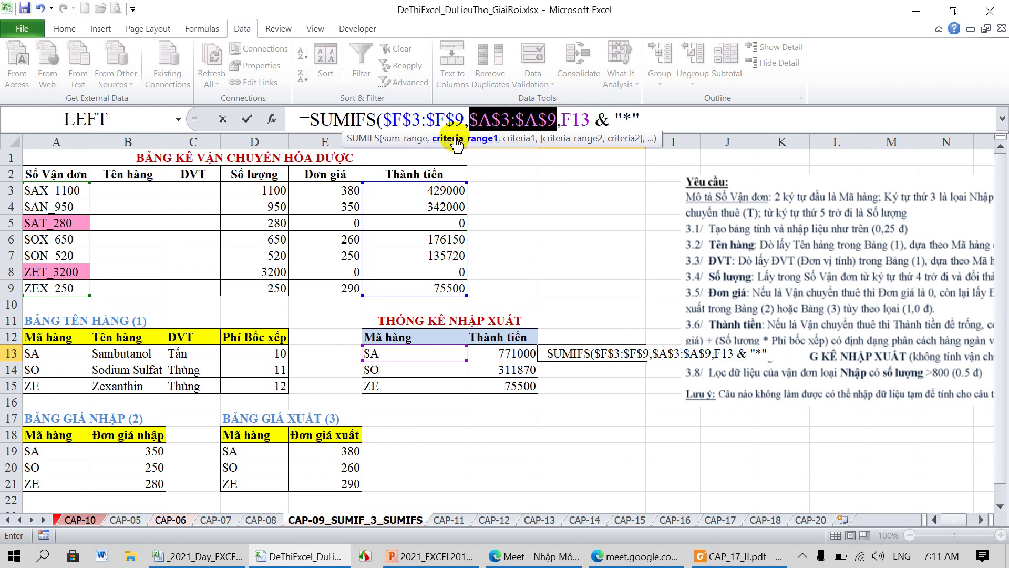
pyautogui.click(522, 146)
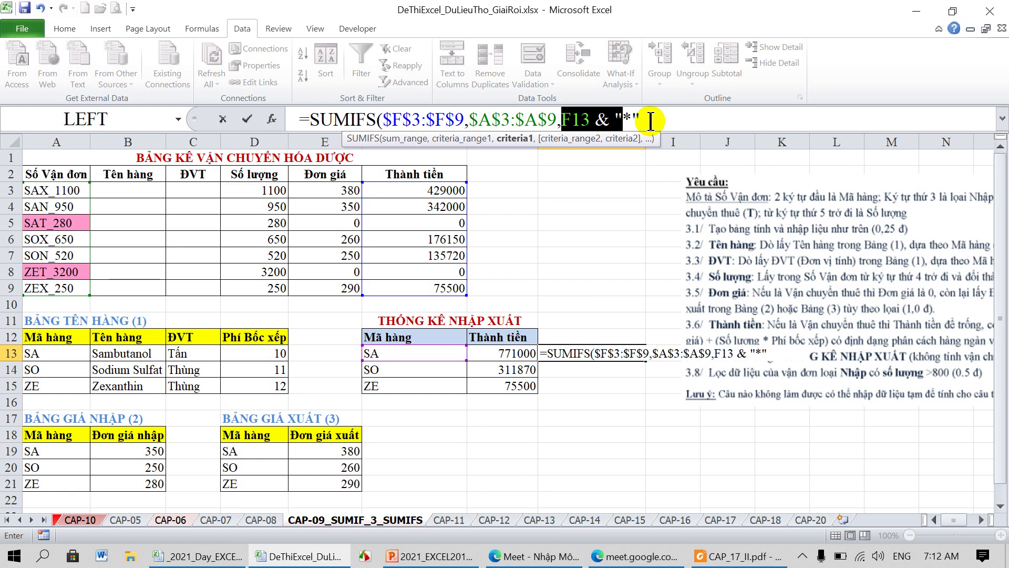
pyautogui.click(651, 121)
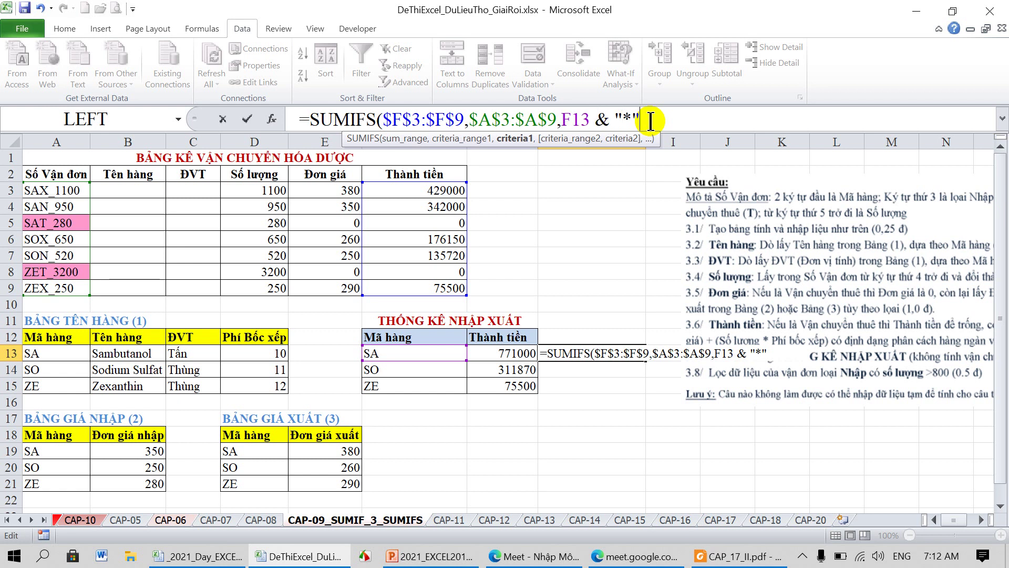
pyautogui.write(')')
pyautogui.press('Return')
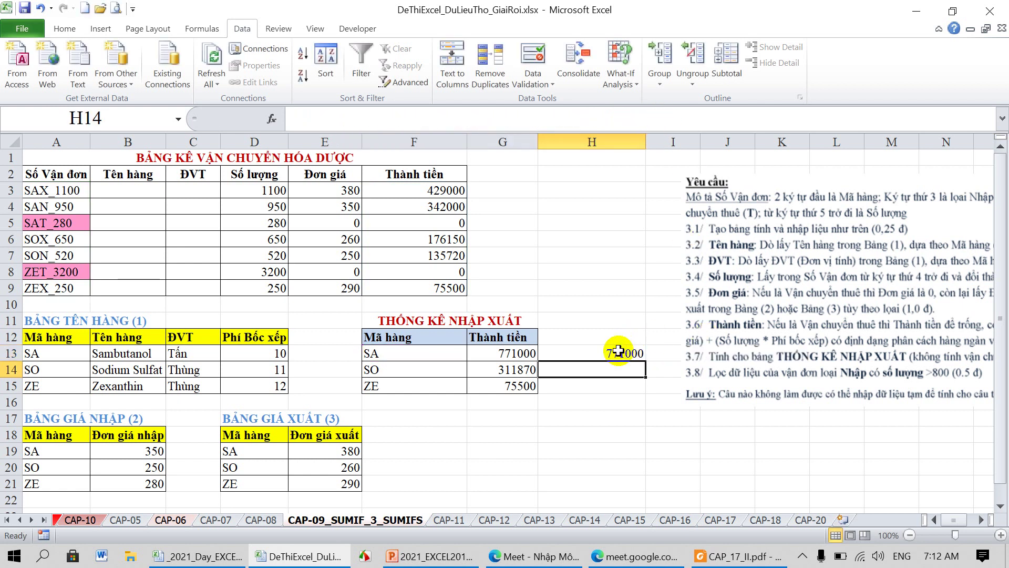
# Step: Fill the H13 SUMIFS down to H15, narrow column H, and shift the picture right
pyautogui.click(621, 347)
pyautogui.moveTo(645, 361); pyautogui.dragTo(646, 389)
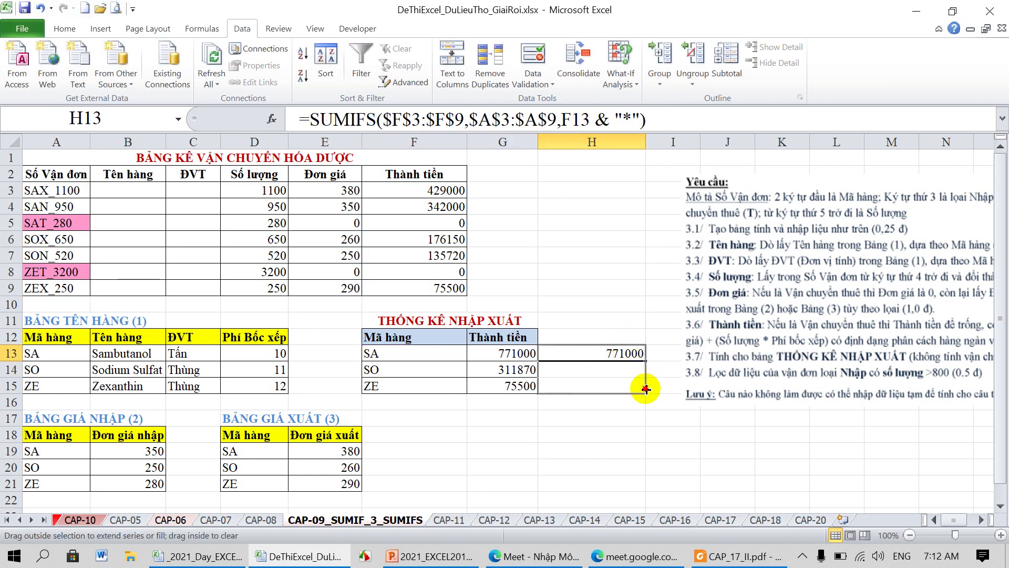
pyautogui.moveTo(646, 141); pyautogui.dragTo(601, 149)
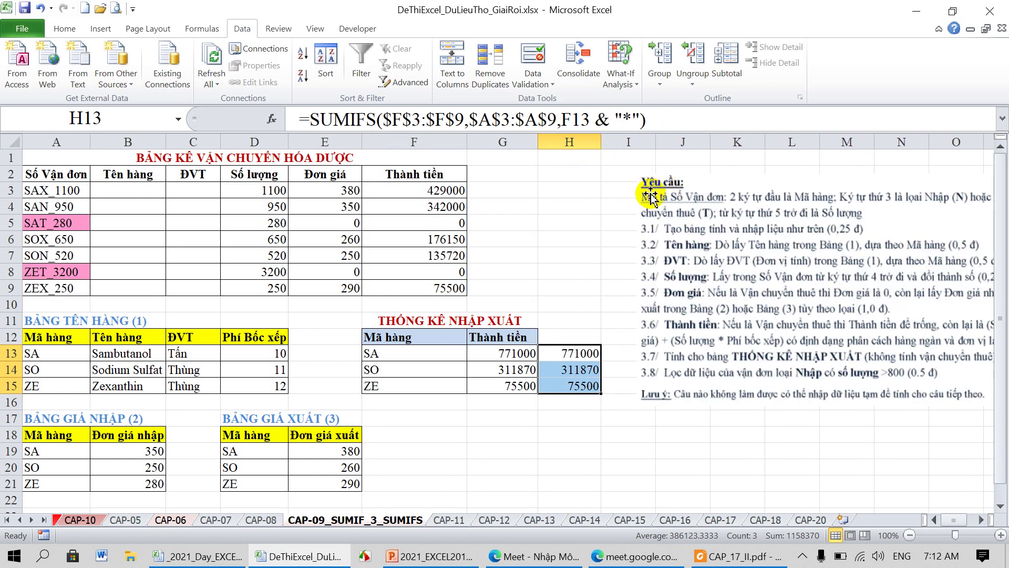
pyautogui.moveTo(651, 196); pyautogui.dragTo(807, 220)
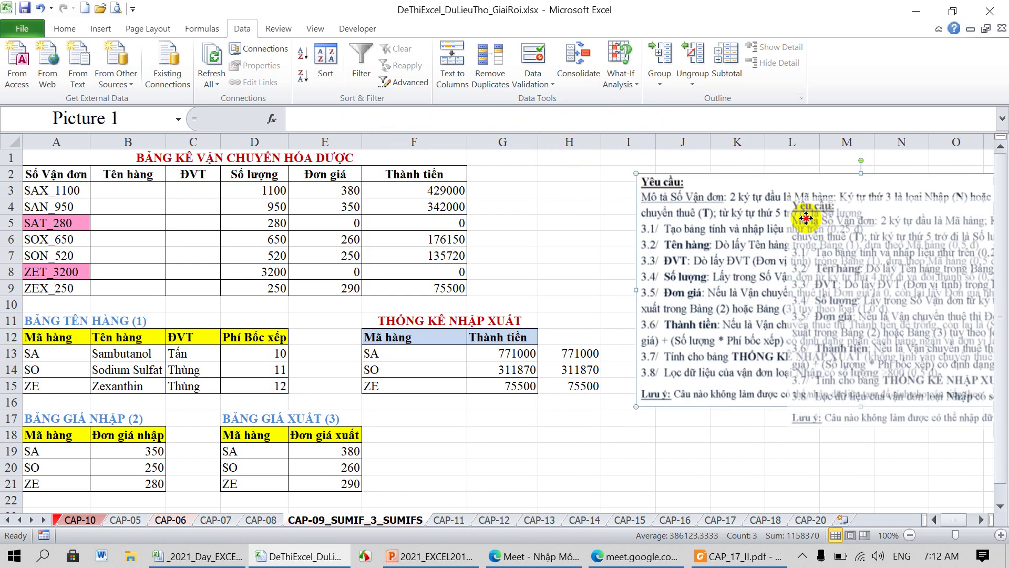
pyautogui.click(576, 360)
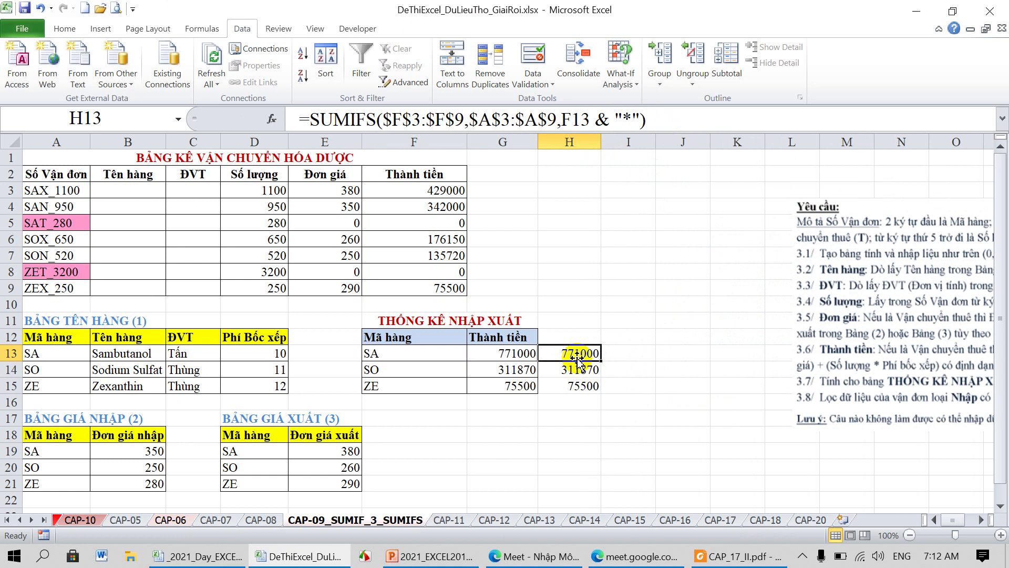
# Step: Check G13's SUMIF formula and widen column I
pyautogui.click(496, 355)
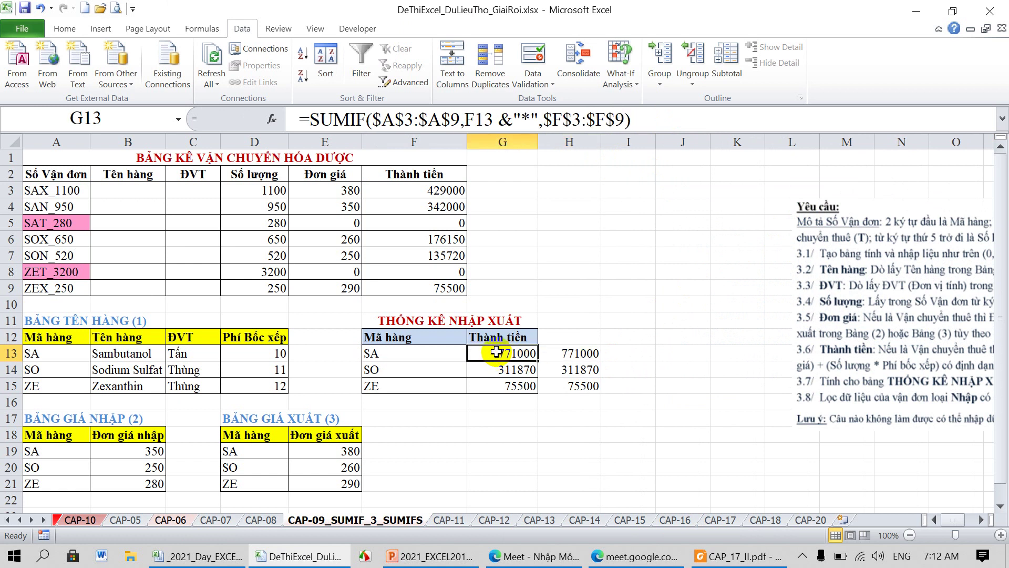
pyautogui.moveTo(656, 143); pyautogui.dragTo(694, 145)
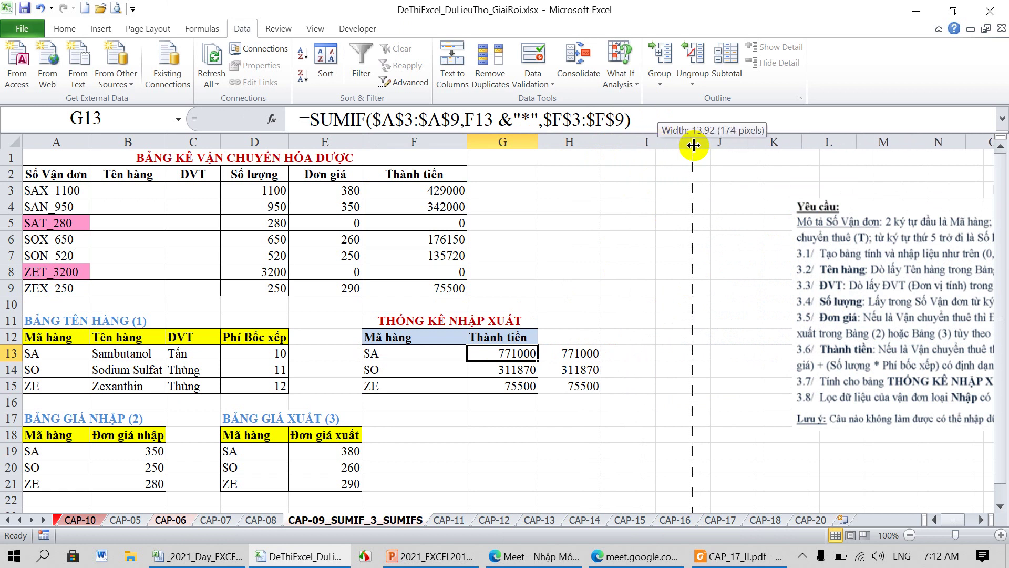
pyautogui.click(665, 353)
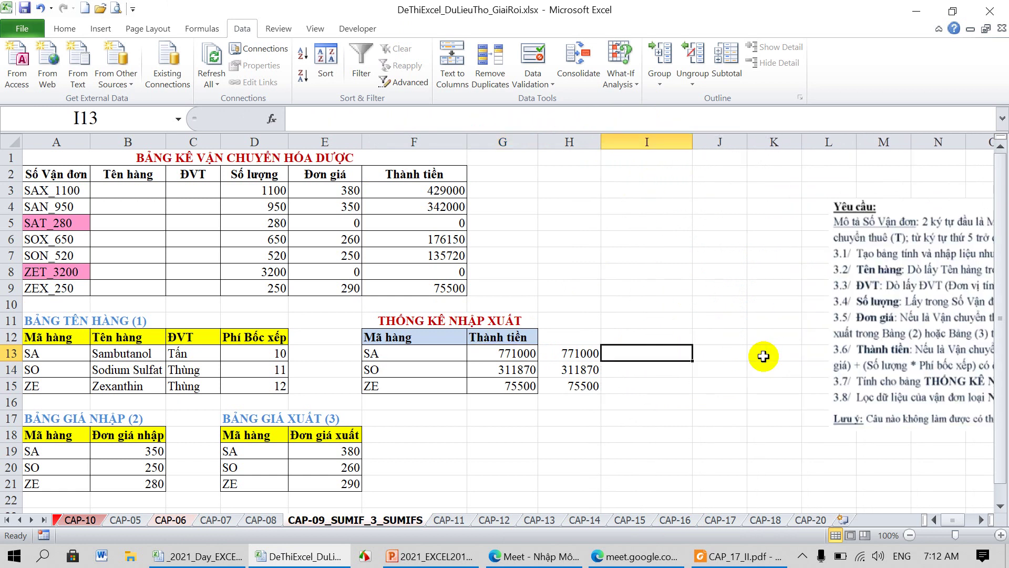
# Step: Enter =SUMIF($A$2:$A$9,F13&"*",$F$3:$F$9) in I13
pyautogui.write('=SUMIF(')
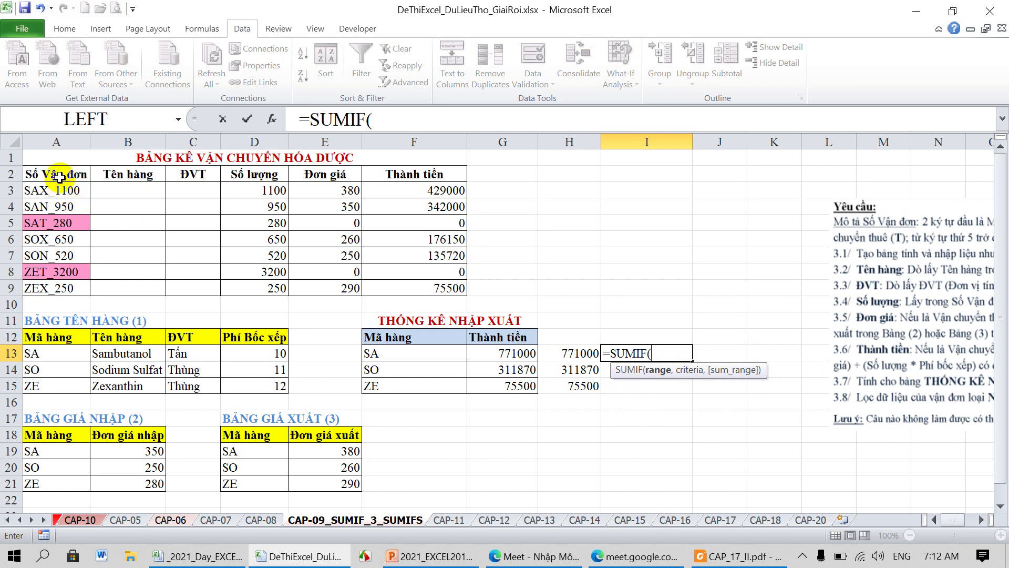
pyautogui.moveTo(59, 178); pyautogui.dragTo(56, 284)
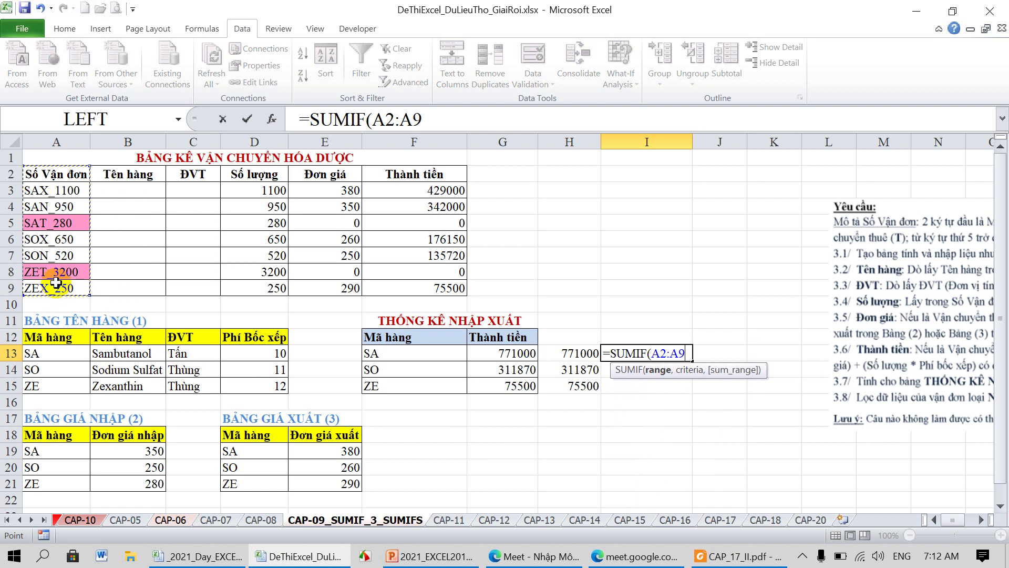
pyautogui.press('F4')
pyautogui.write('$A$9,')
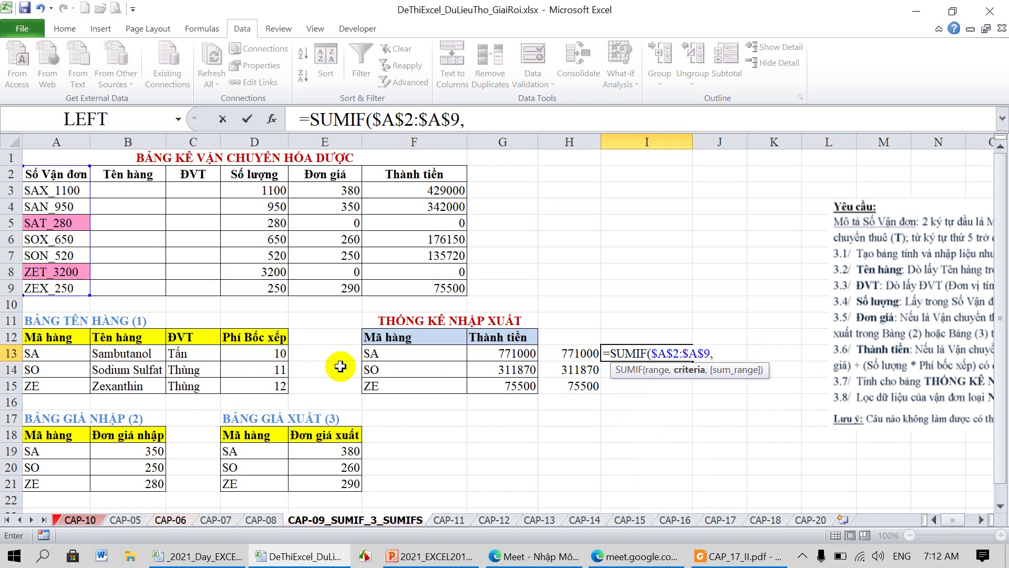
pyautogui.click(384, 353)
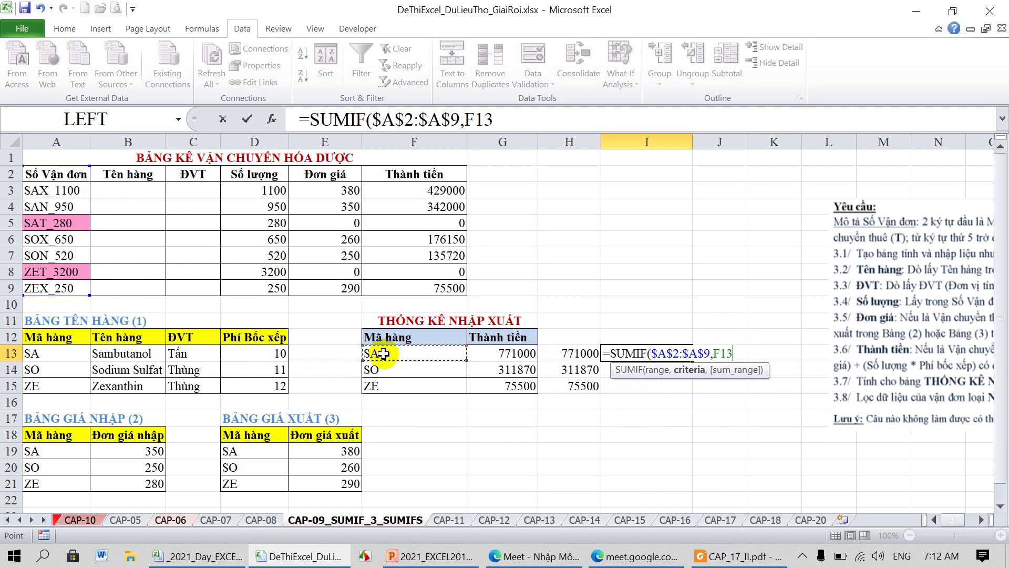
pyautogui.write('&"*",')
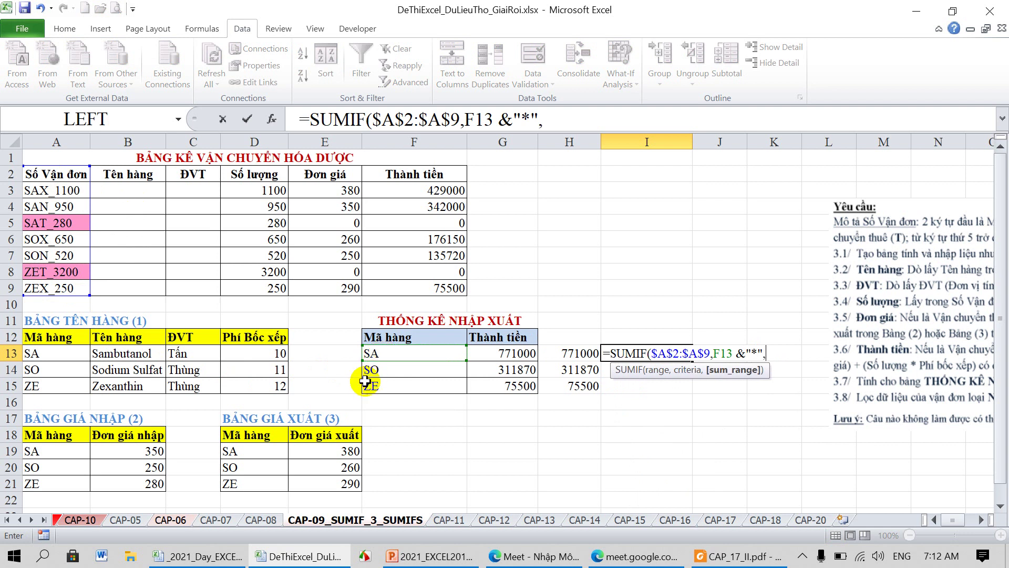
pyautogui.moveTo(428, 189); pyautogui.dragTo(425, 286)
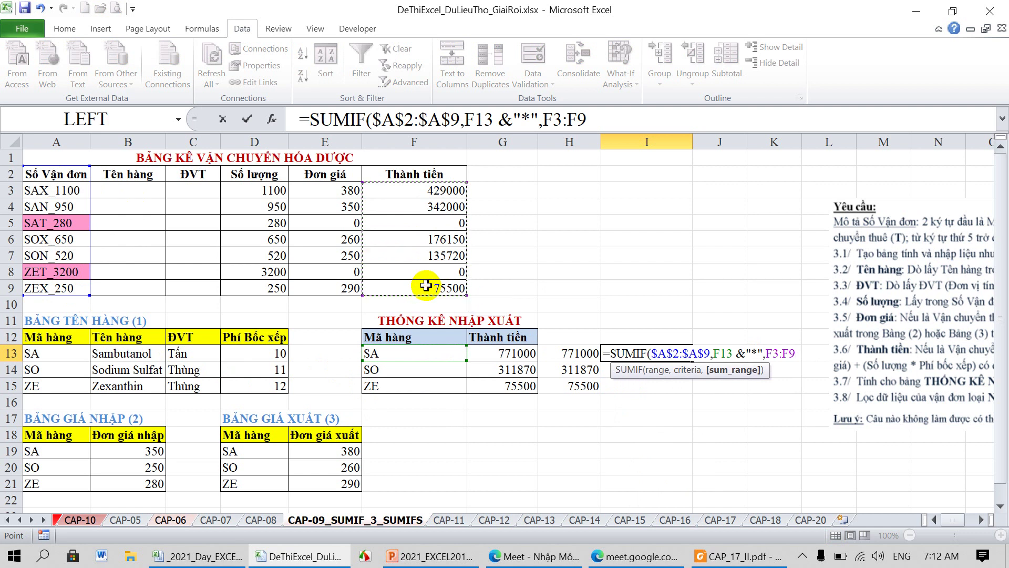
pyautogui.press('F4')
pyautogui.write(')')
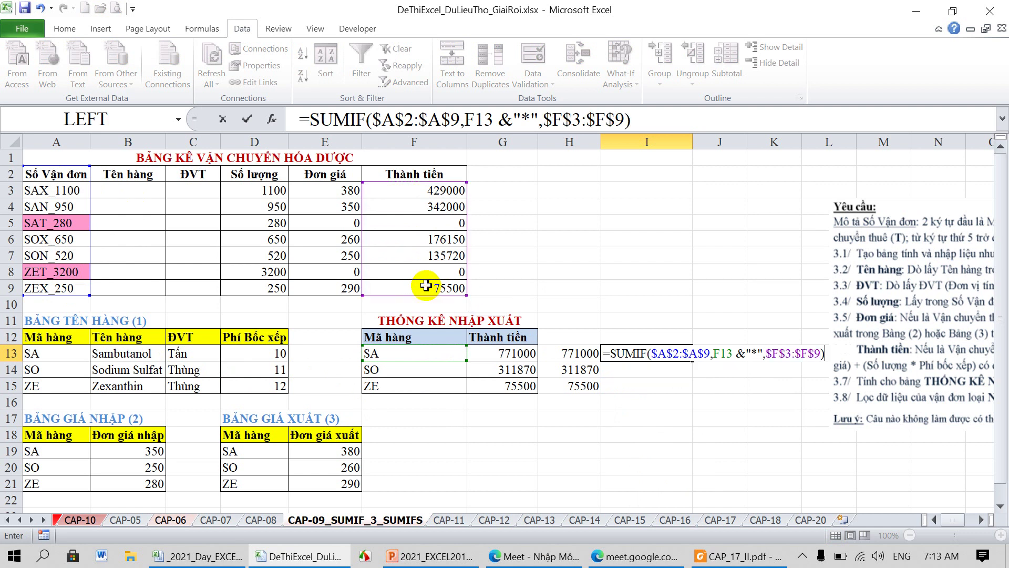
pyautogui.press('Return')
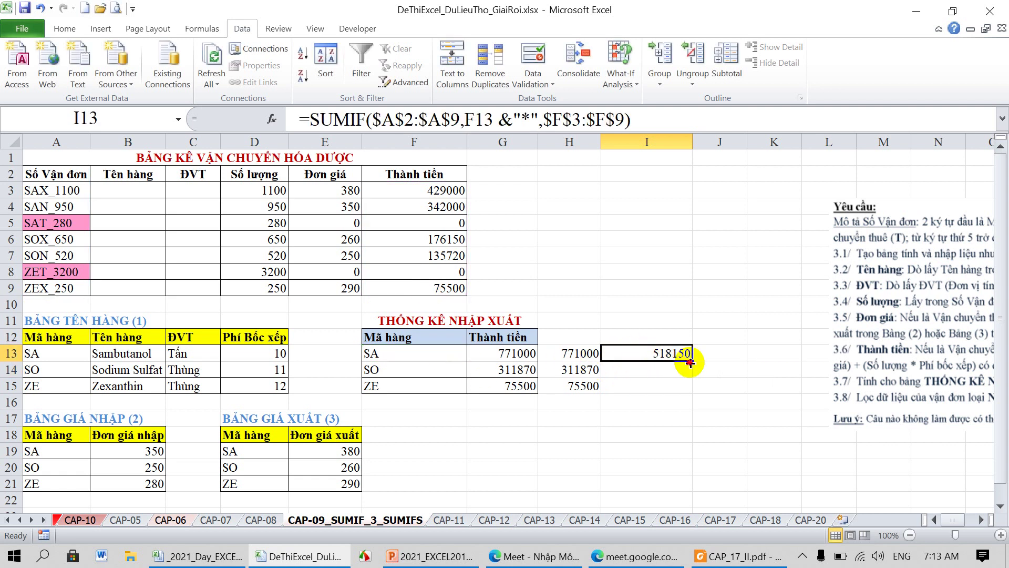
# Step: Copy I13 down to I15 (518150, 135720, 75500) and widen column J
pyautogui.moveTo(692, 361); pyautogui.dragTo(688, 390)
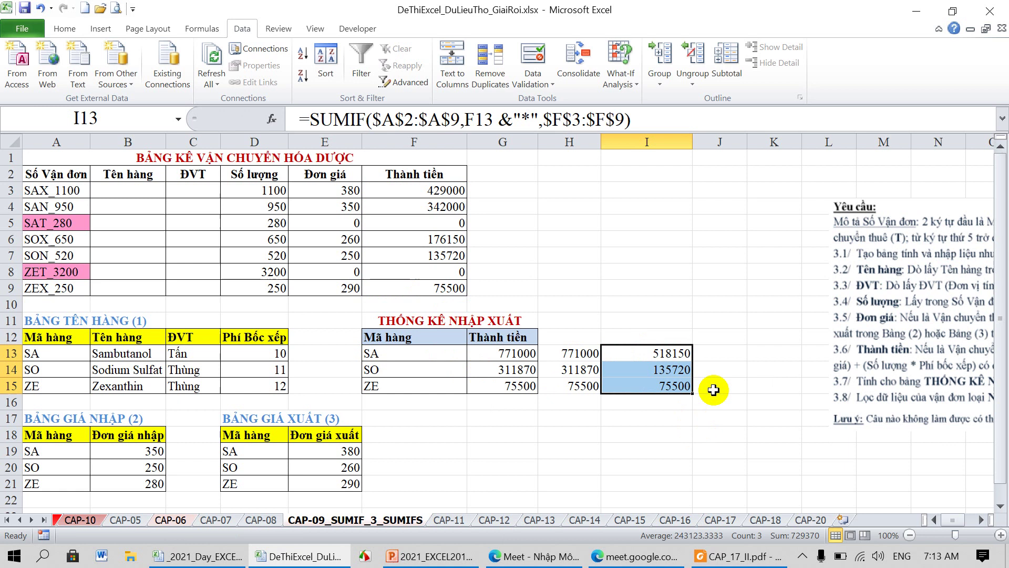
pyautogui.moveTo(747, 142); pyautogui.dragTo(826, 145)
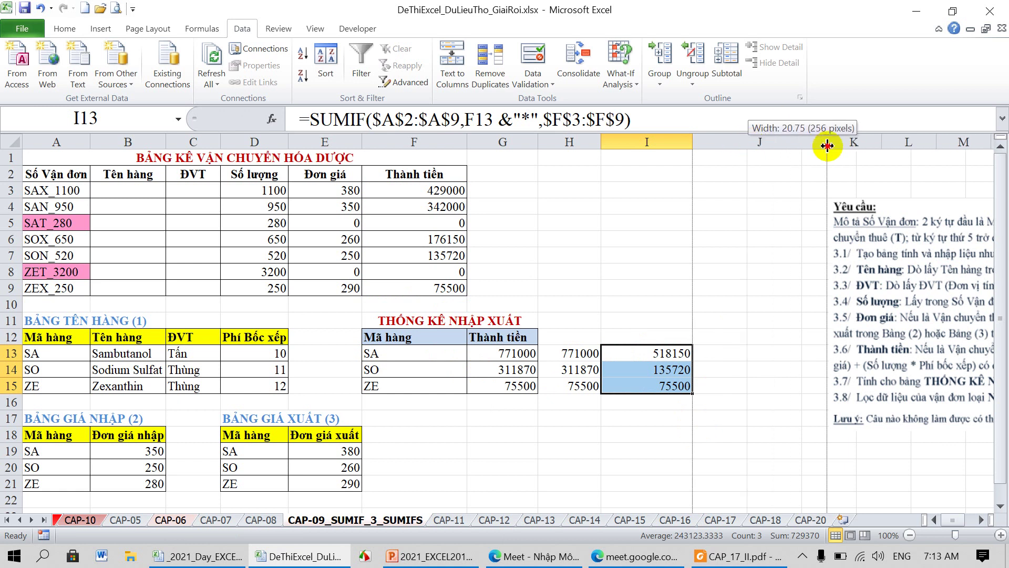
pyautogui.click(764, 352)
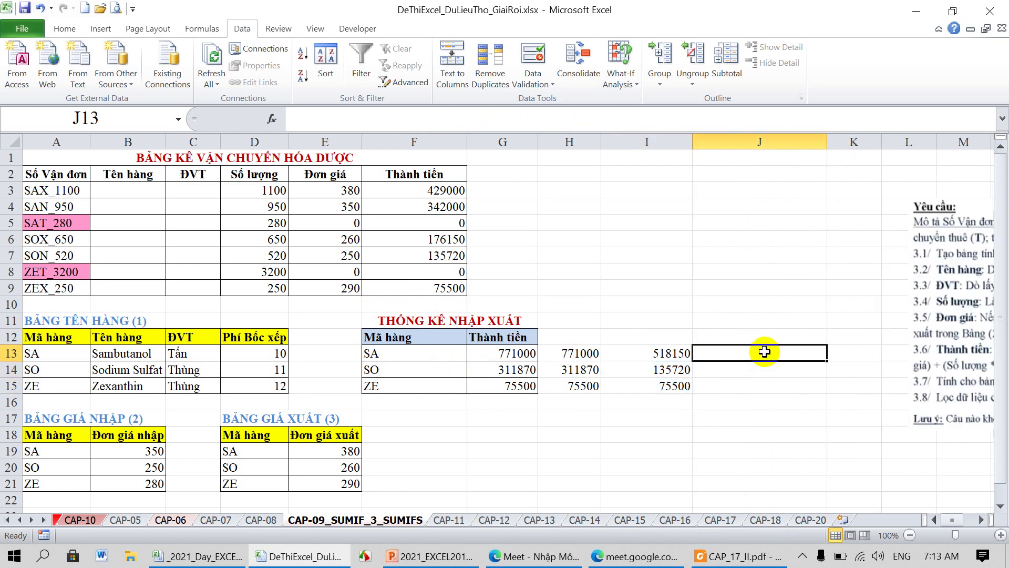
# Step: Type =SUMIFS($F$3:$F$9,$A$2:$A$9,F13&"*") in J13
pyautogui.write('=SUMIFS(')
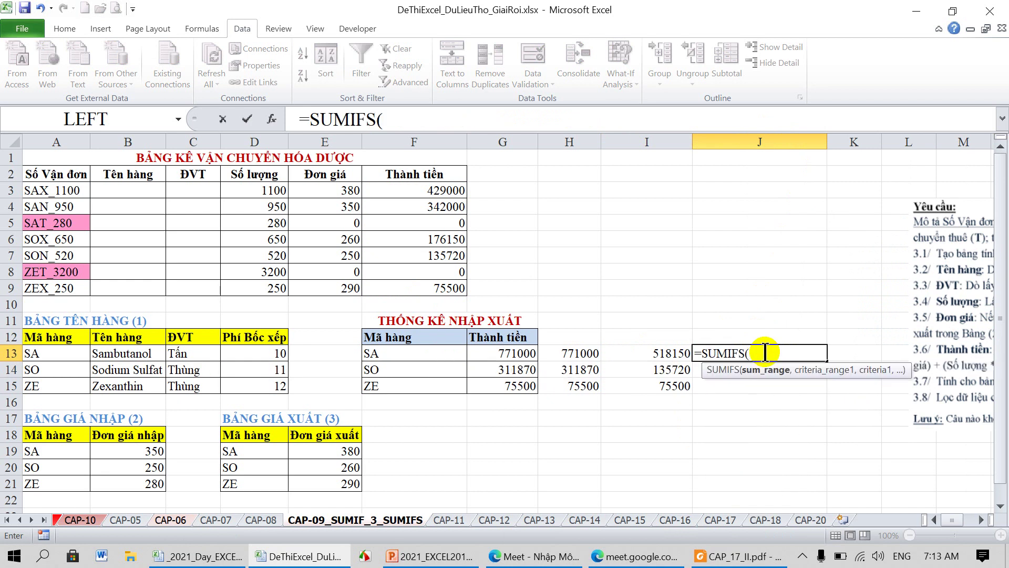
pyautogui.moveTo(428, 190); pyautogui.dragTo(421, 284)
pyautogui.press('F4')
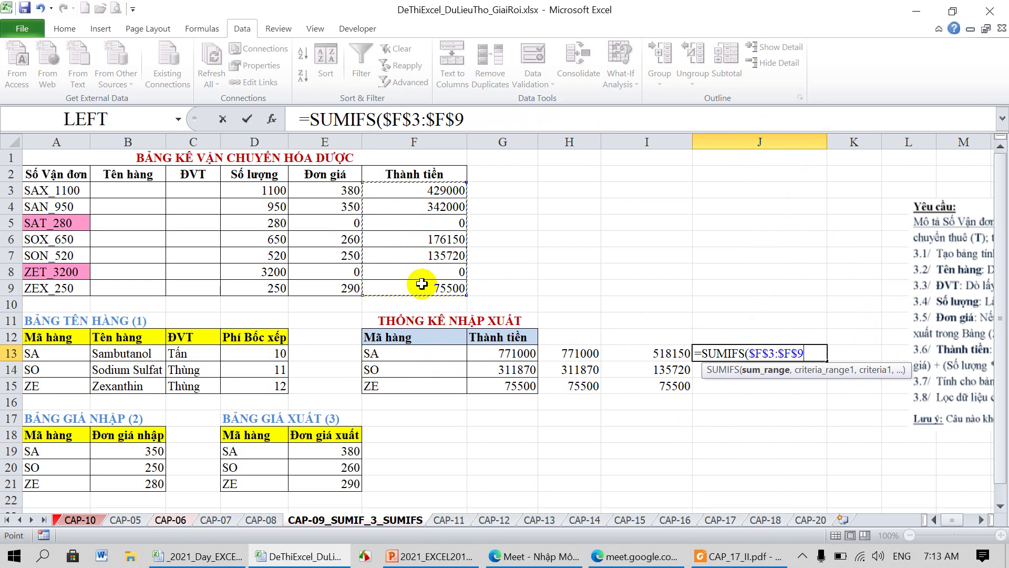
pyautogui.write(',')
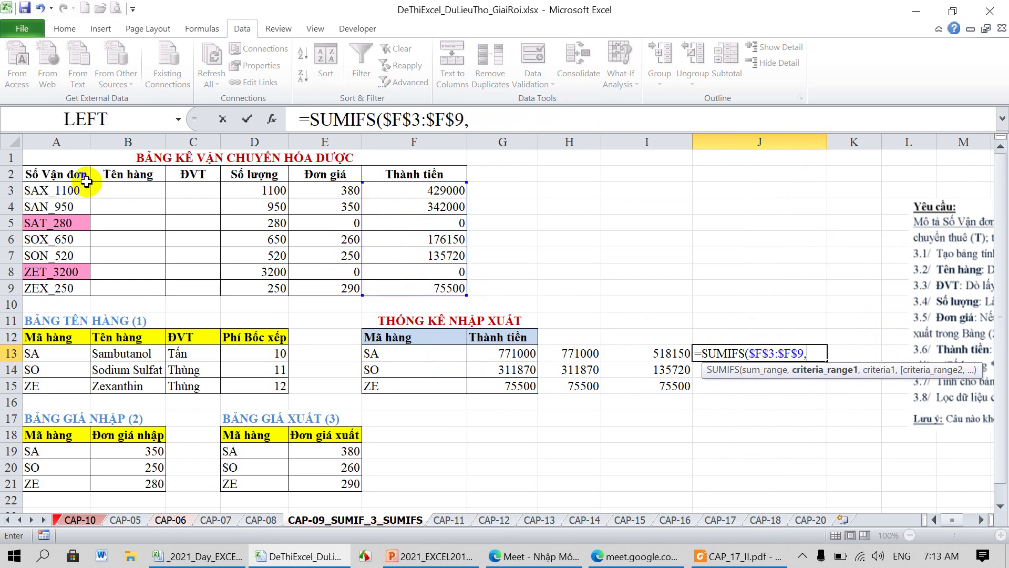
pyautogui.moveTo(61, 170); pyautogui.dragTo(59, 288)
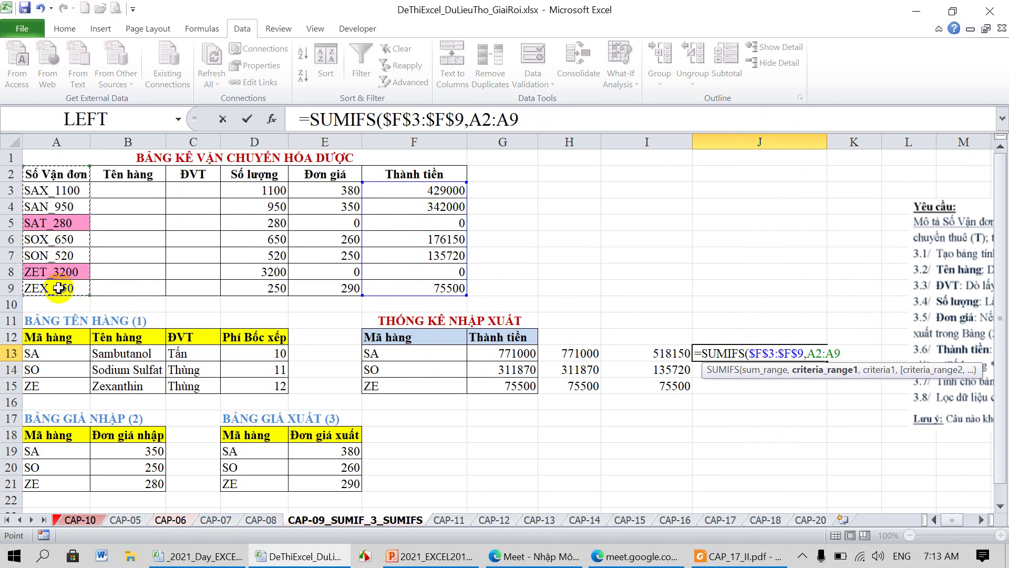
pyautogui.press('F4')
pyautogui.write('$A$9,')
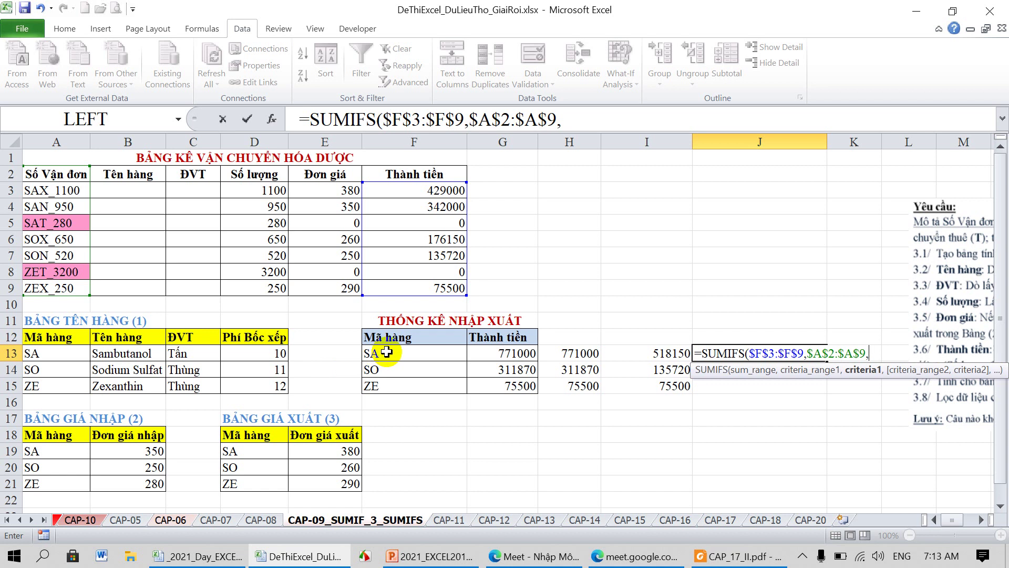
pyautogui.click(387, 352)
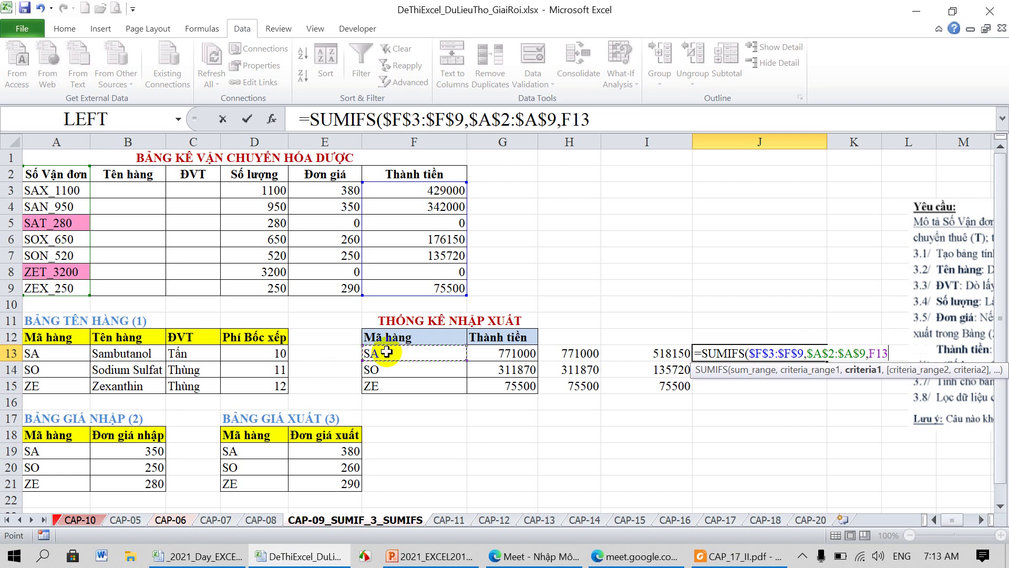
pyautogui.write('&"*")')
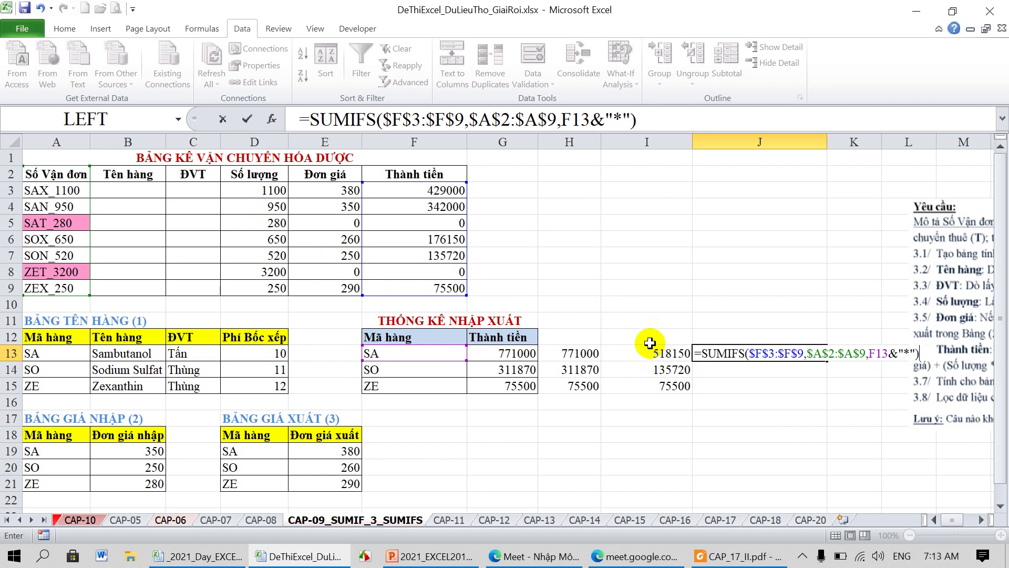
# Step: Compare the ranges' starting rows, commit J13 showing #VALUE!, and switch to the lecture slides
pyautogui.moveTo(400, 126); pyautogui.dragTo(407, 124)
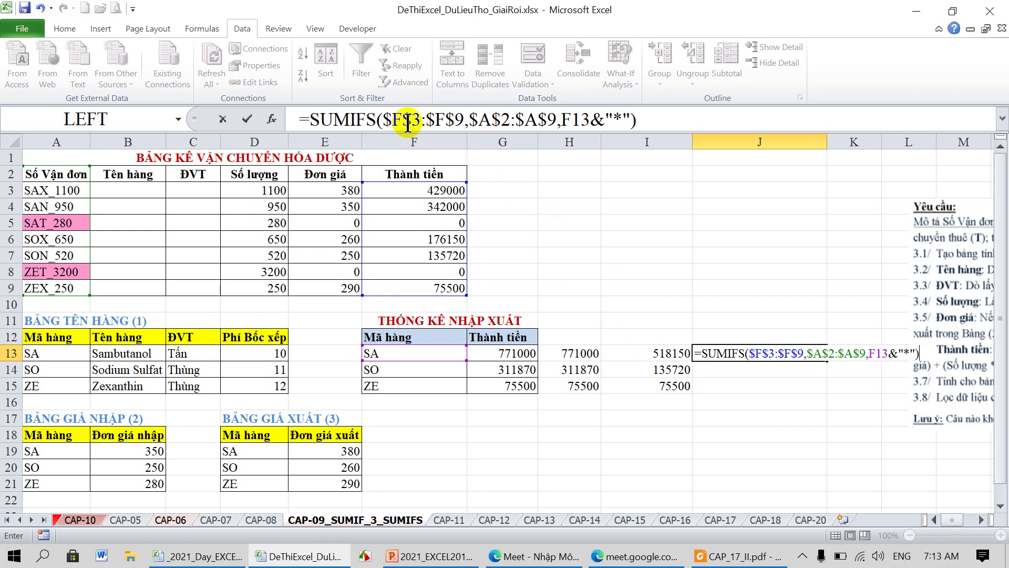
pyautogui.moveTo(427, 120); pyautogui.dragTo(506, 121)
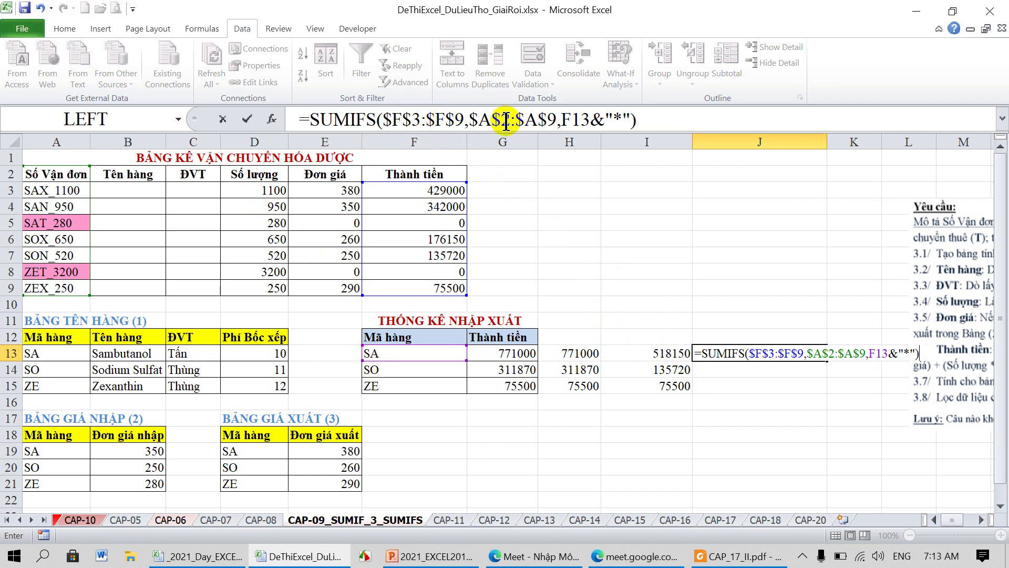
pyautogui.press('Return')
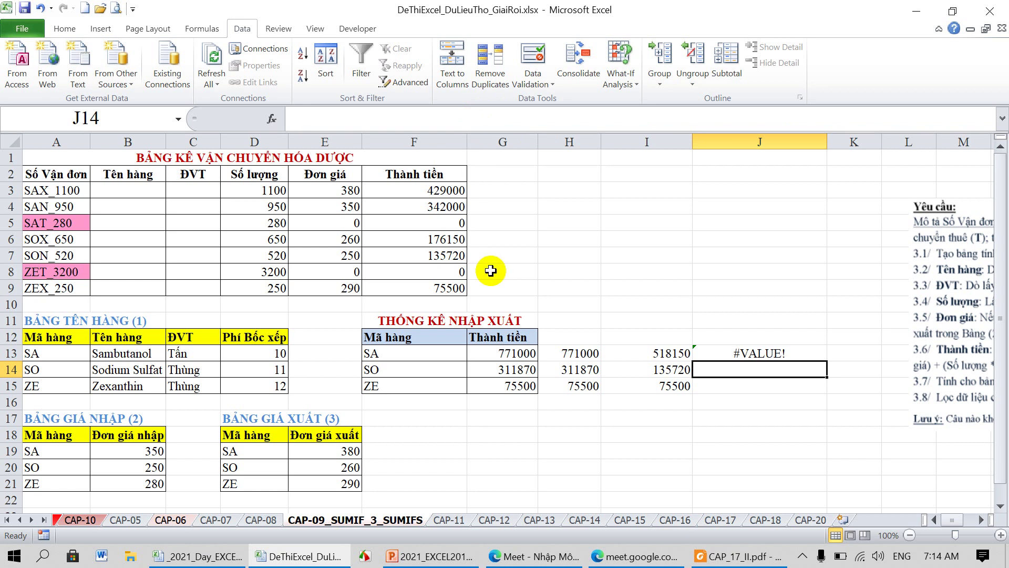
pyautogui.hotkey('alt', 'Tab')
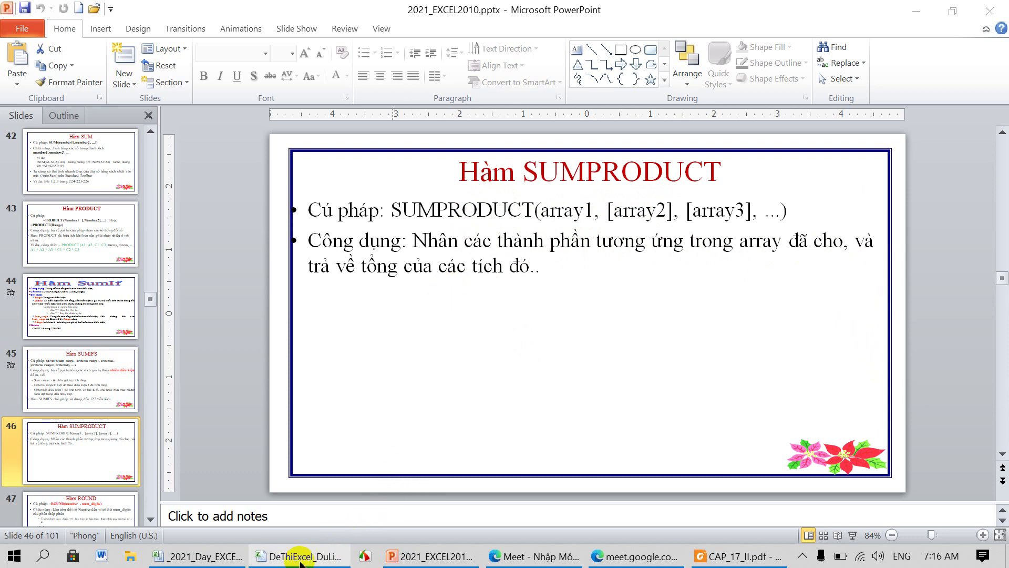
# Step: Return from PowerPoint to the SumProduct sheet of the _2021_Day_EXCEL_2010 workbook
pyautogui.moveTo(300, 556)
pyautogui.click(215, 561)
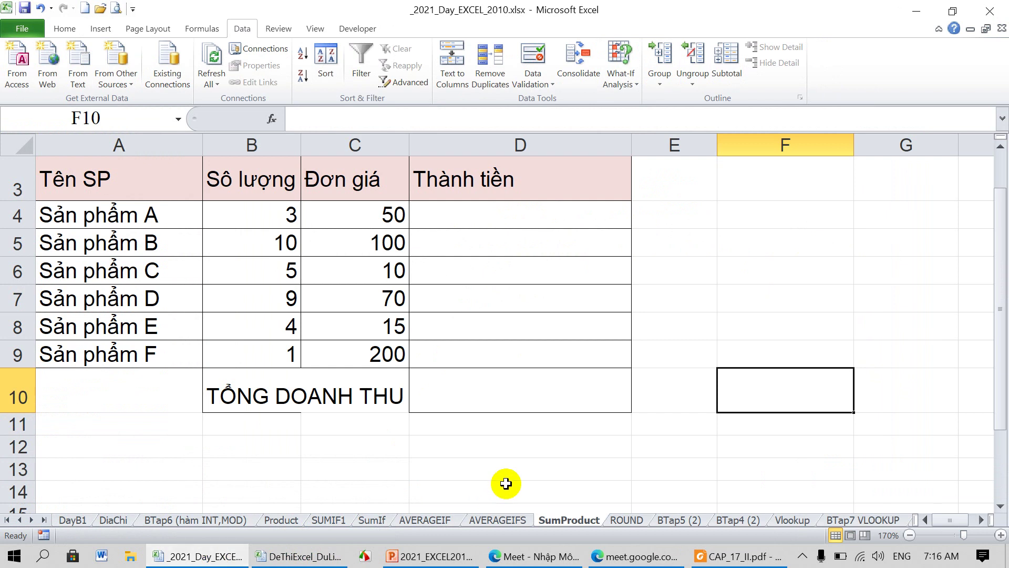
# Step: Compute Thành tiền in D4 as =B4*C4 and fill it down to D9
pyautogui.click(507, 452)
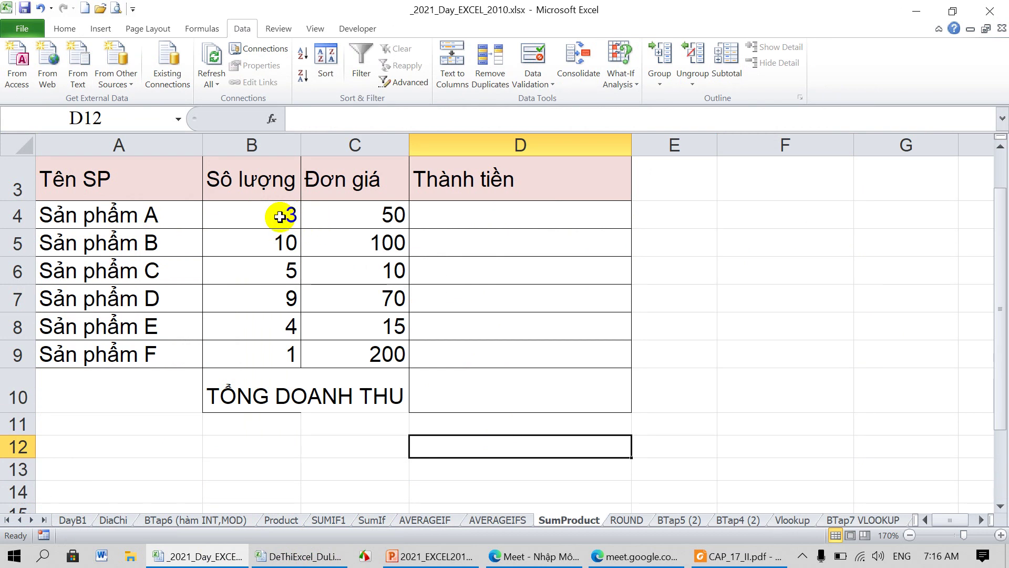
pyautogui.click(500, 217)
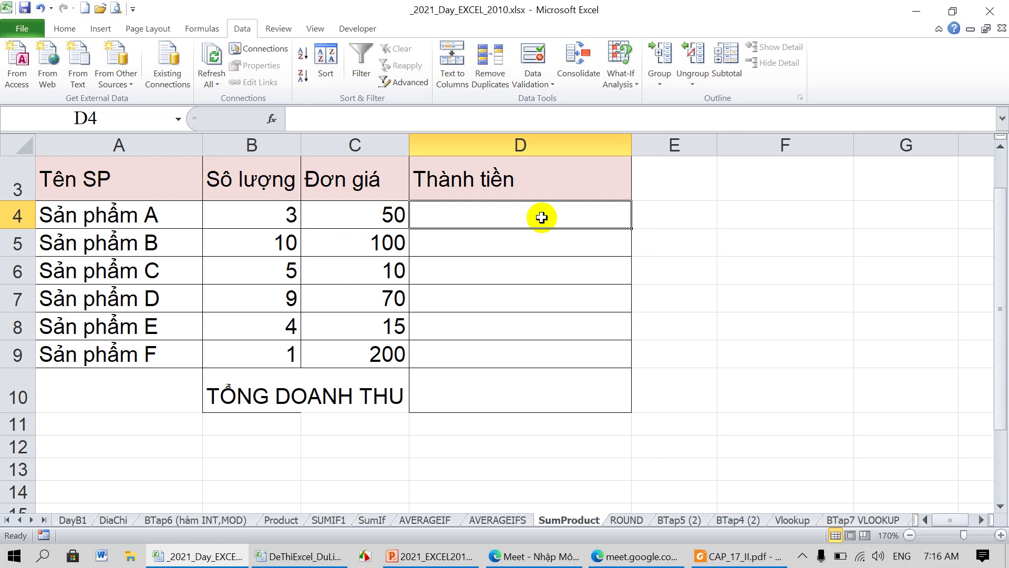
pyautogui.write('=')
pyautogui.click(282, 215)
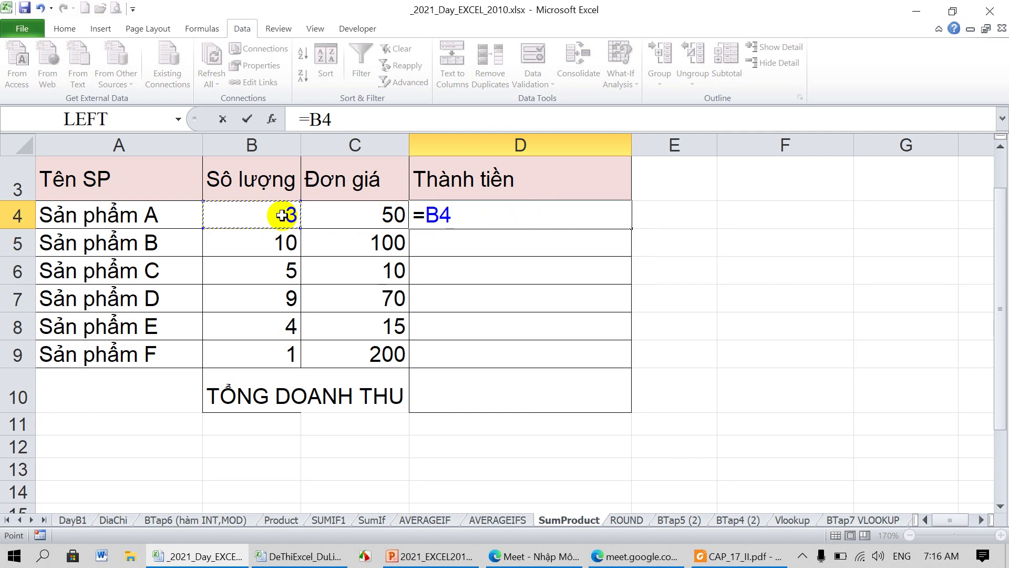
pyautogui.write('*')
pyautogui.click(360, 215)
pyautogui.press('Return')
pyautogui.click(475, 215)
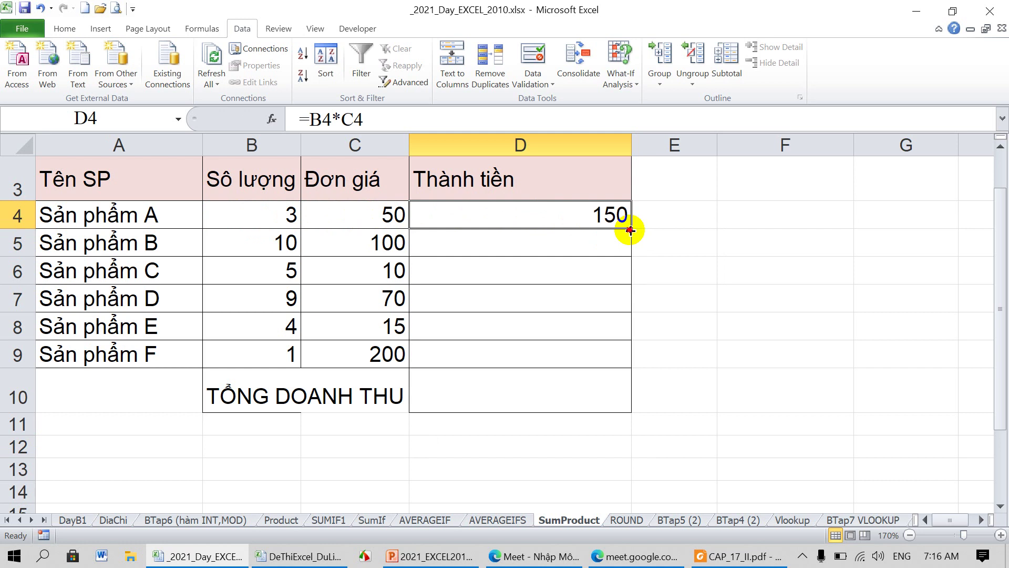
pyautogui.moveTo(630, 230); pyautogui.dragTo(627, 368)
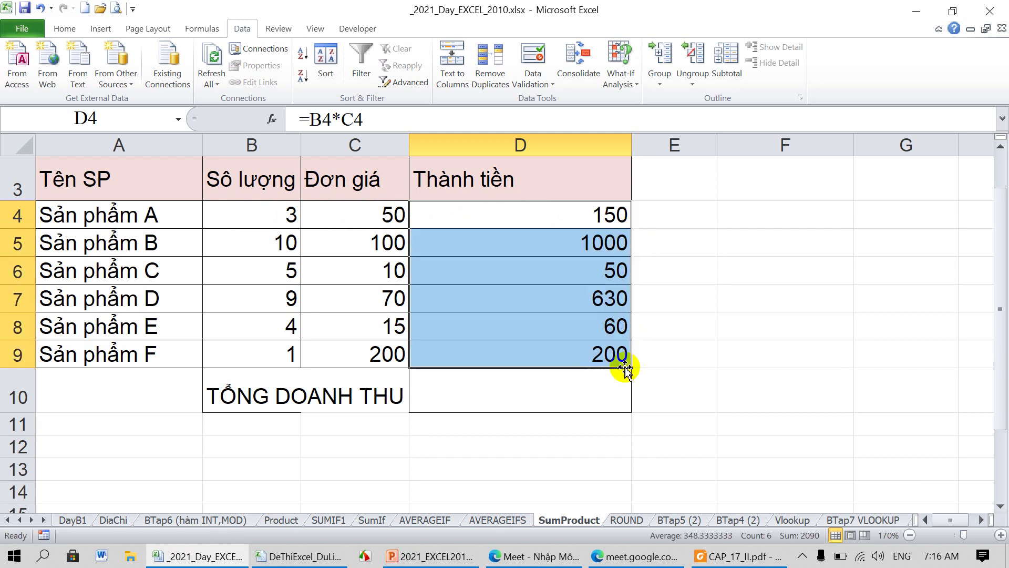
# Step: Total the amounts in D10 with =SUM(D4:D9), giving 2090
pyautogui.click(585, 390)
pyautogui.write('=')
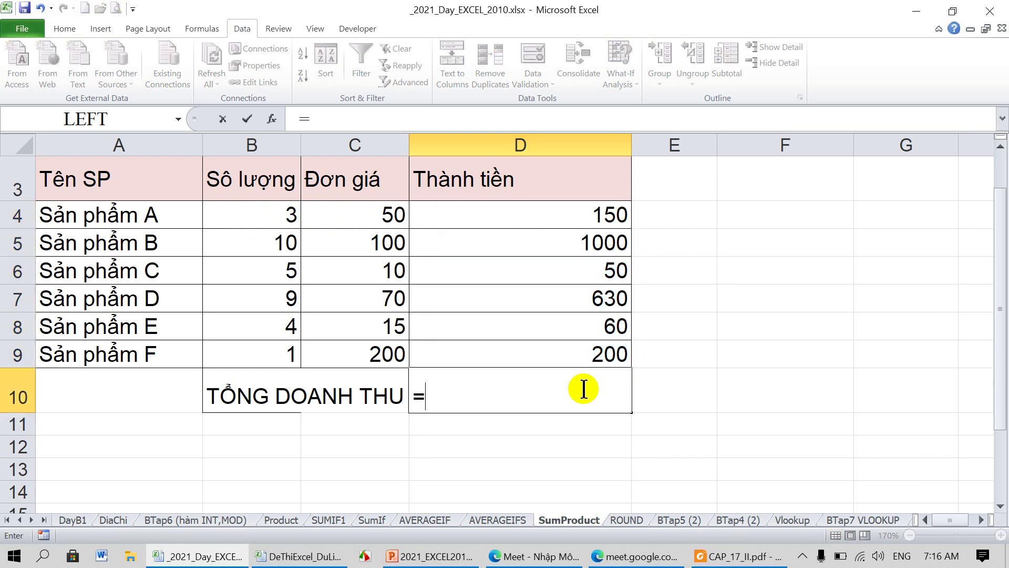
pyautogui.write('SUM(')
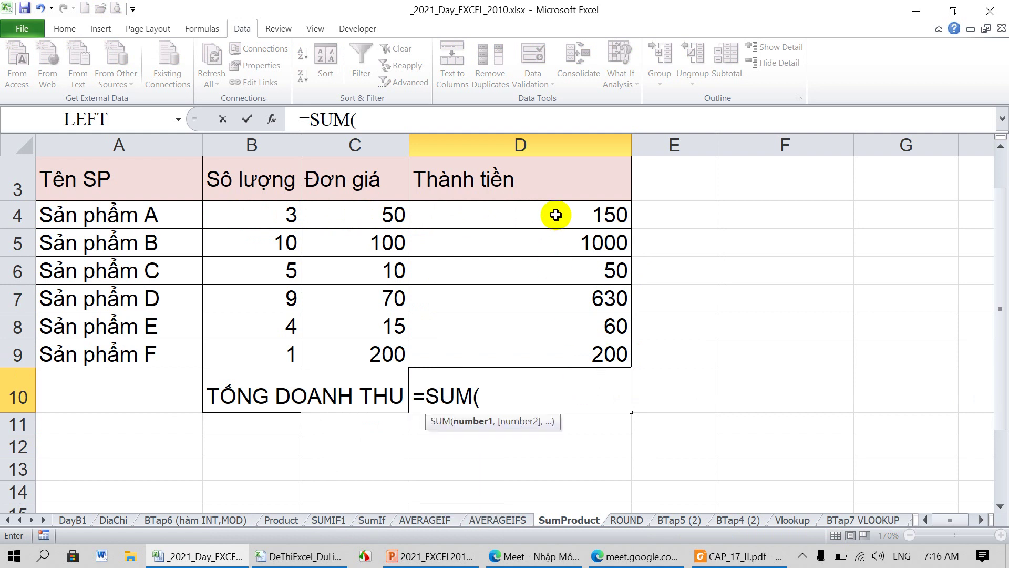
pyautogui.moveTo(552, 214); pyautogui.dragTo(550, 354)
pyautogui.write(')')
pyautogui.press('Return')
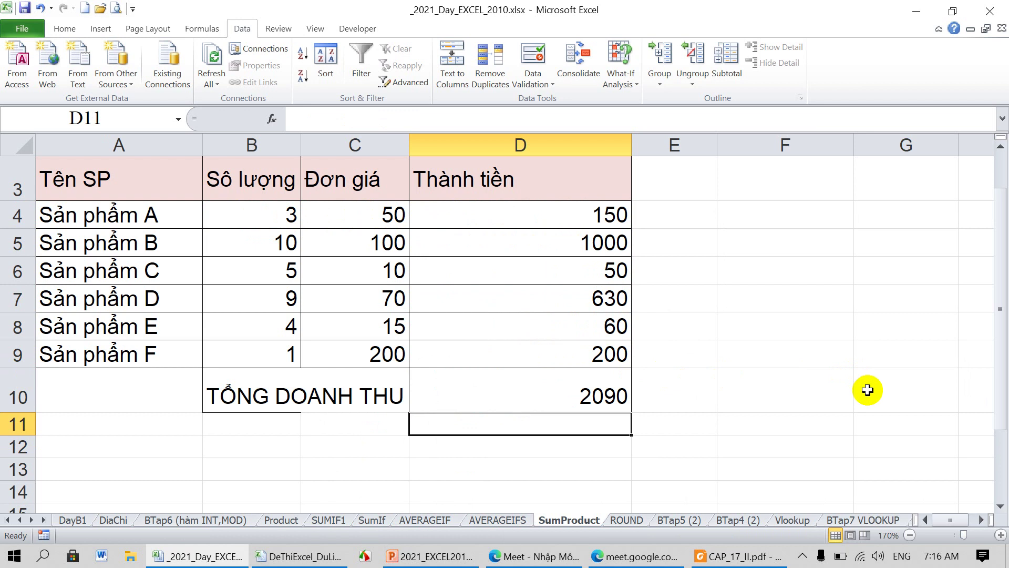
pyautogui.click(828, 397)
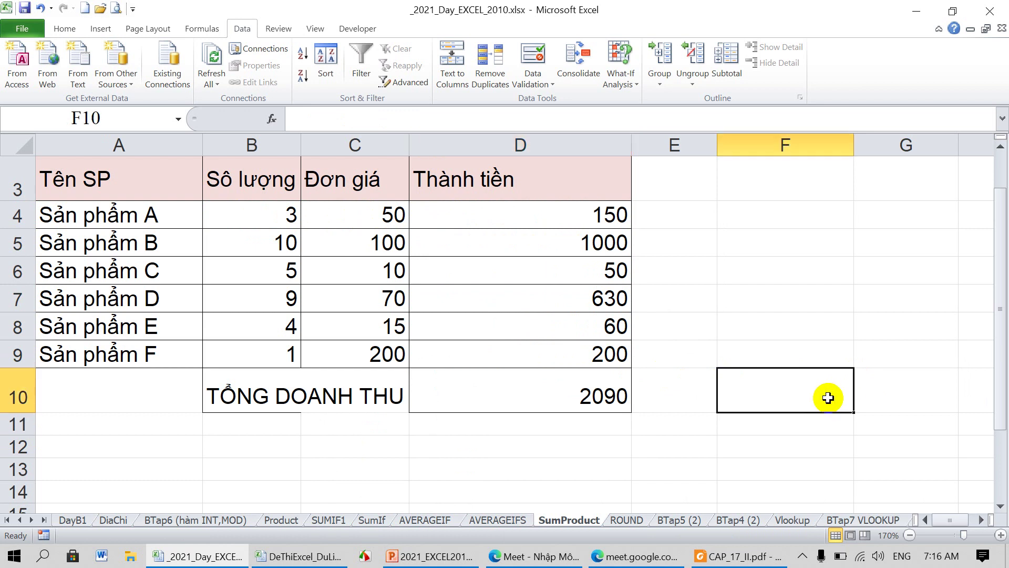
# Step: Note 2090 in F10, then clear the amounts and total in D4:D10
pyautogui.write('2090')
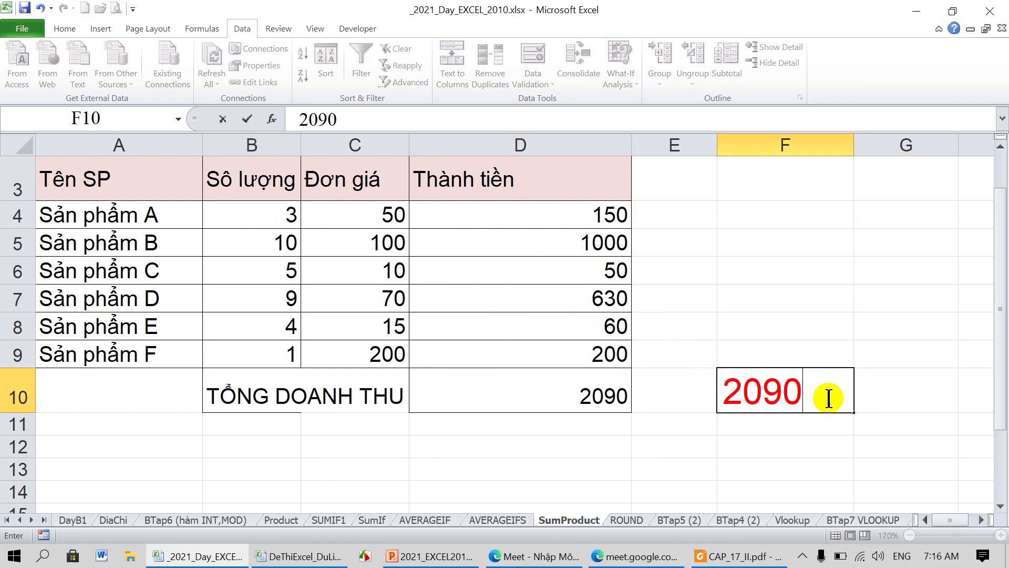
pyautogui.press('Return')
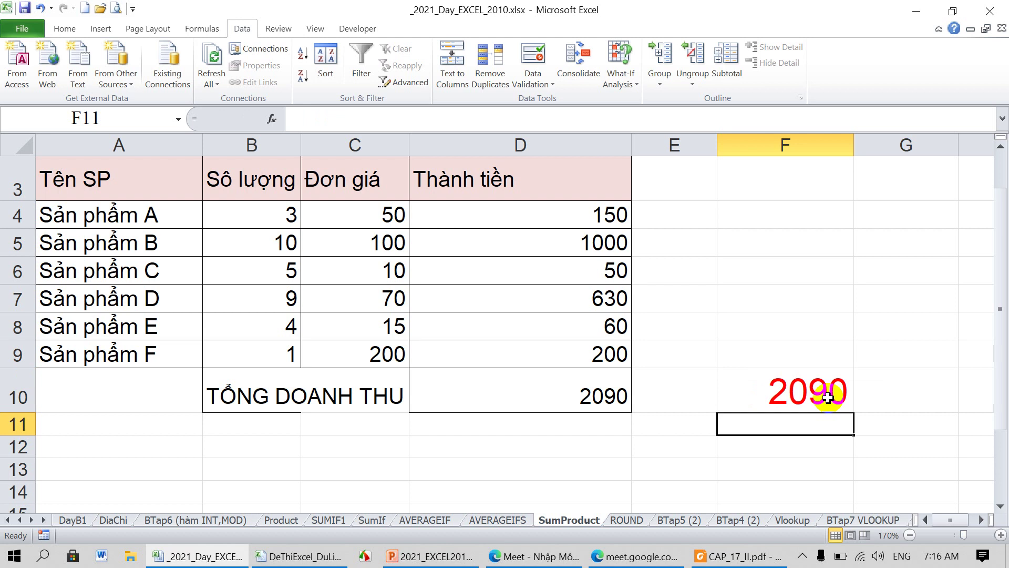
pyautogui.click(594, 216)
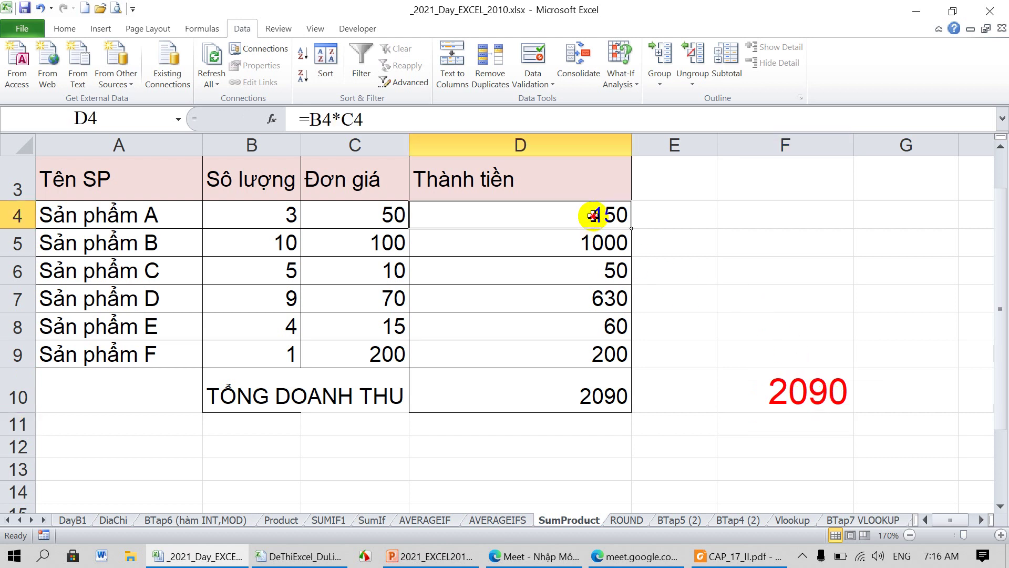
pyautogui.moveTo(594, 216); pyautogui.dragTo(579, 379)
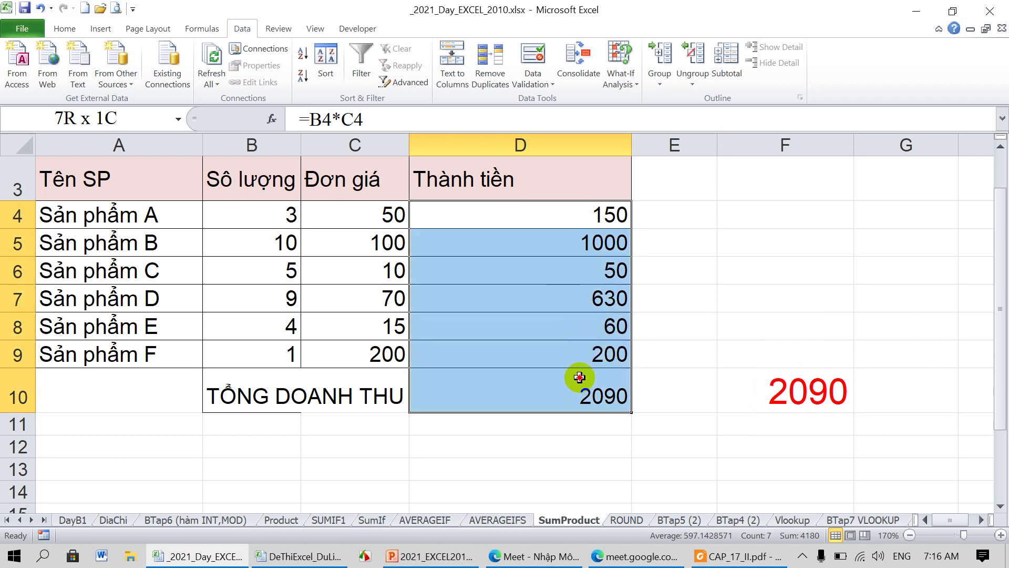
pyautogui.moveTo(579, 379); pyautogui.dragTo(579, 379)
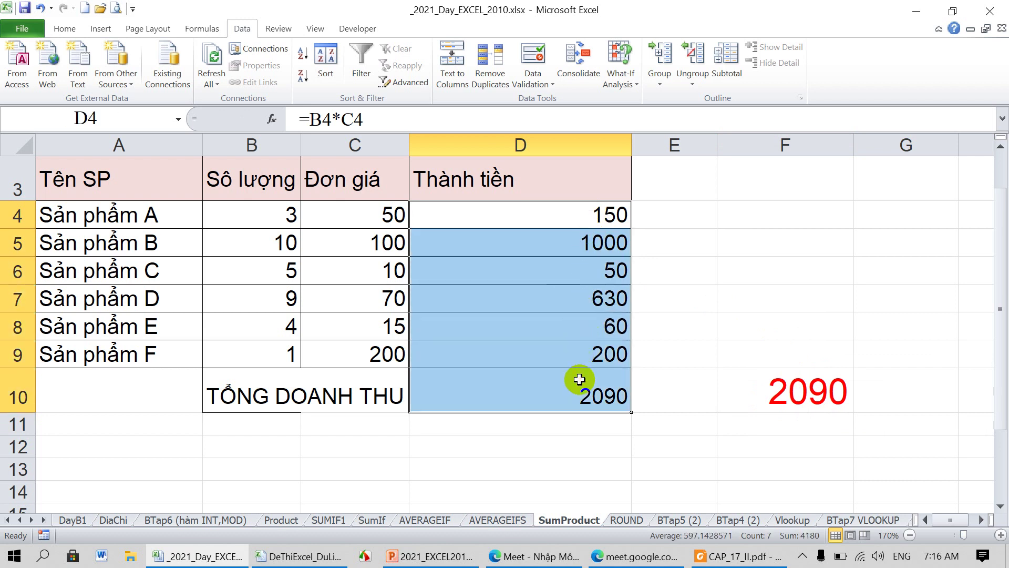
pyautogui.press('Delete')
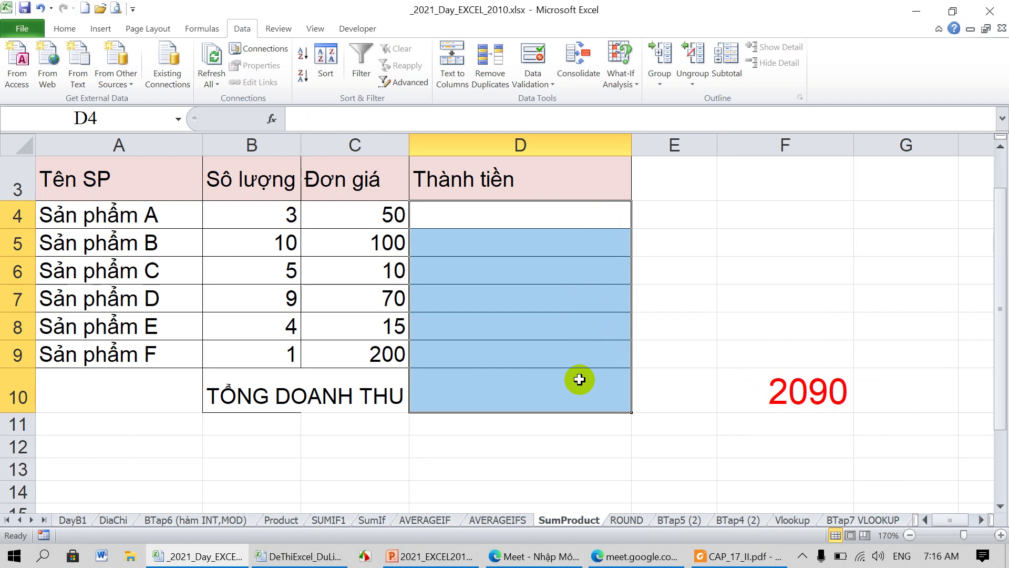
# Step: Begin a new SUMPRODUCT formula in D10 by typing =SUMPRO
pyautogui.click(580, 398)
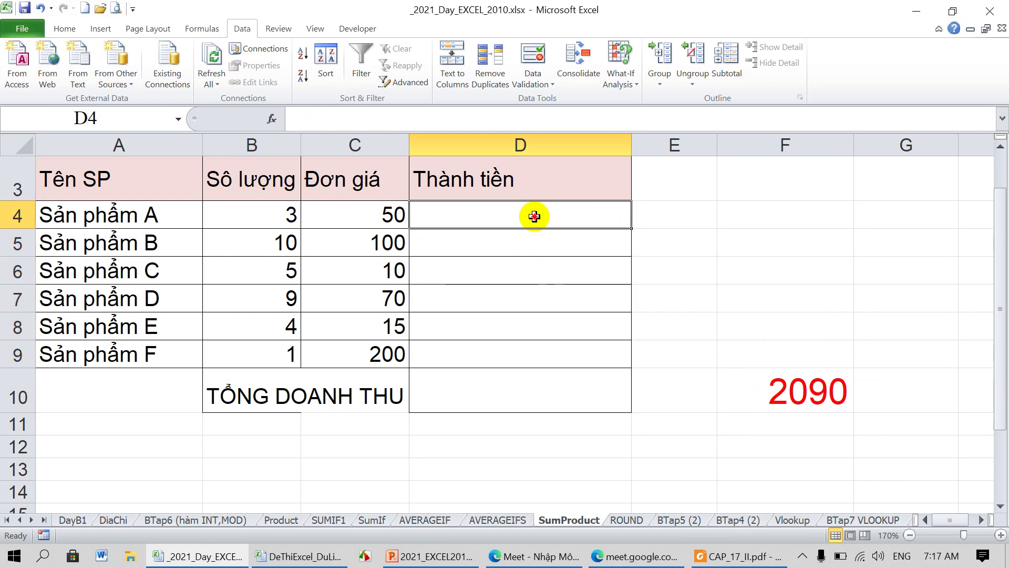
pyautogui.moveTo(533, 215); pyautogui.dragTo(526, 354)
pyautogui.click(519, 395)
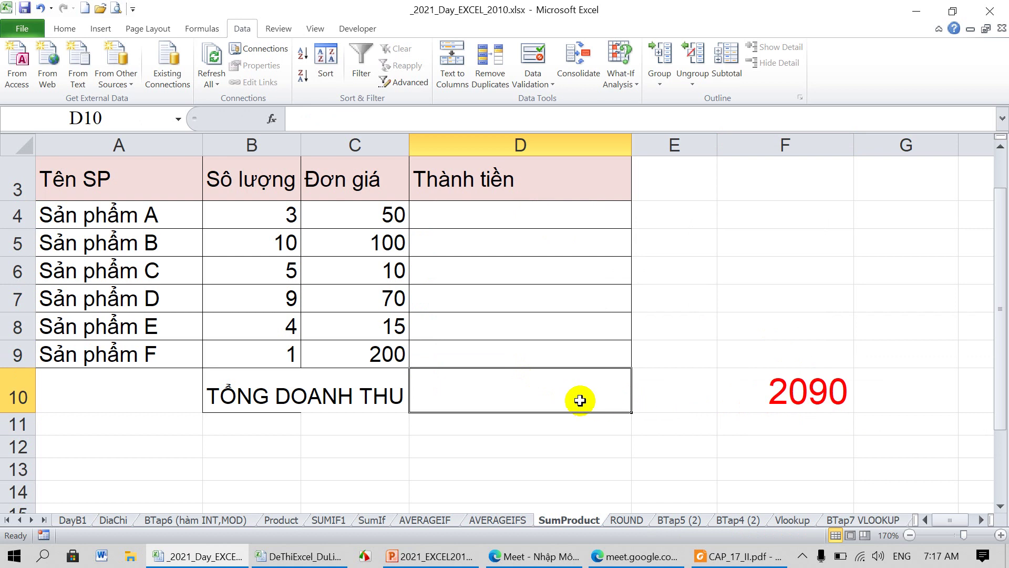
pyautogui.write('=')
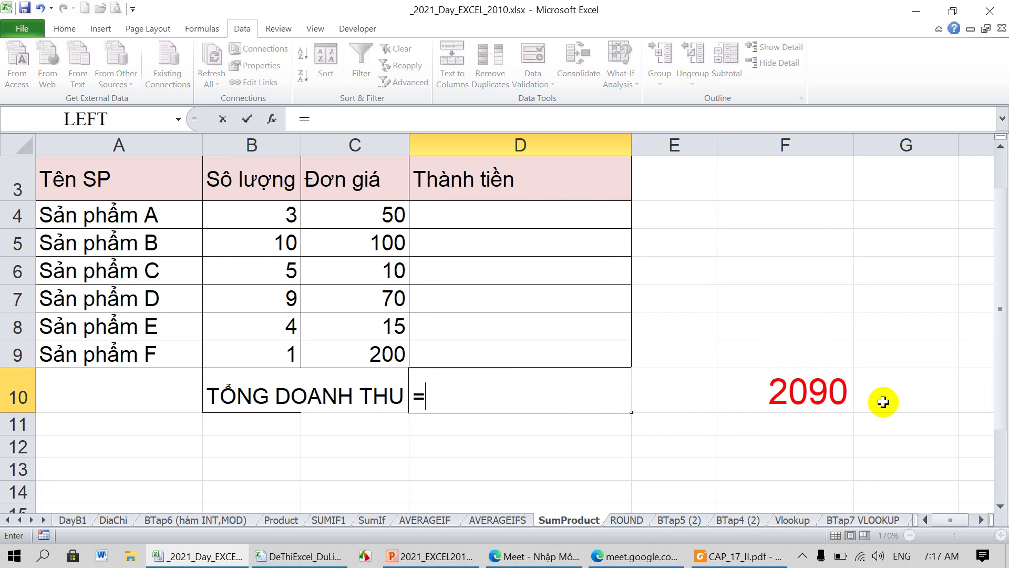
pyautogui.write('SUM')
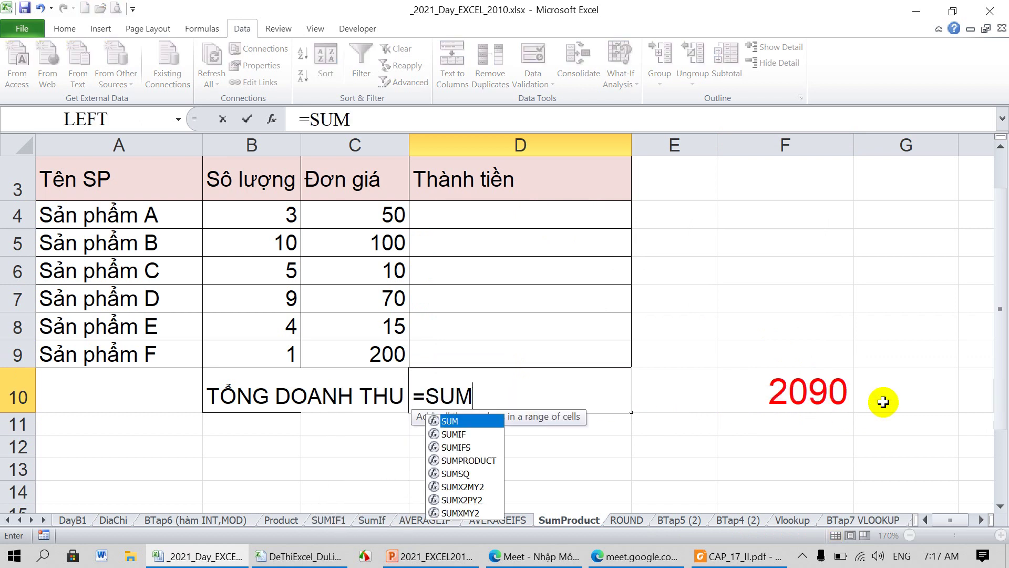
pyautogui.write('PRO')
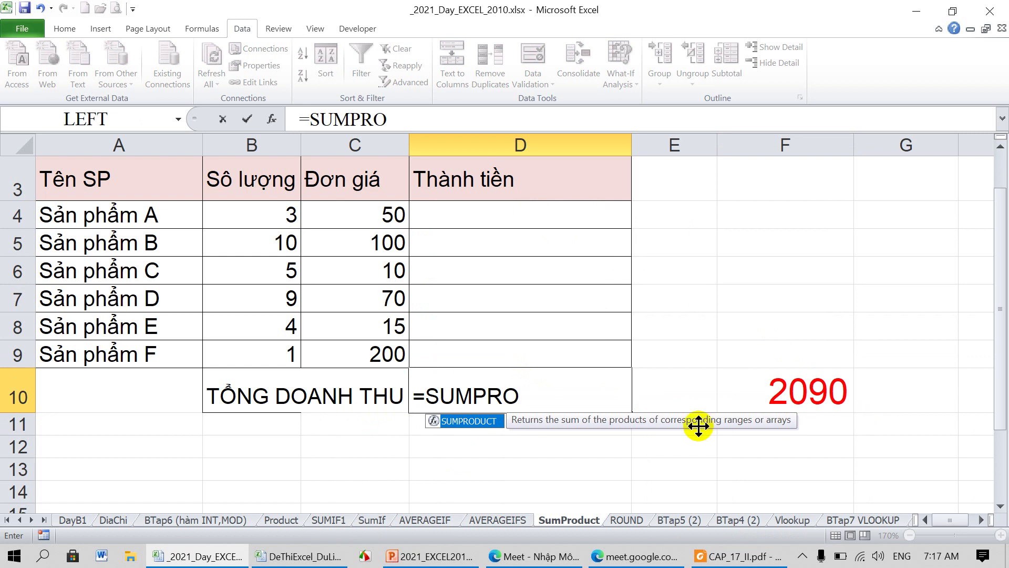
# Step: Enter =SUMPRODUCT(B4:B9,C4:C9) in D10, returning the 2090 total revenue
pyautogui.doubleClick(490, 424)
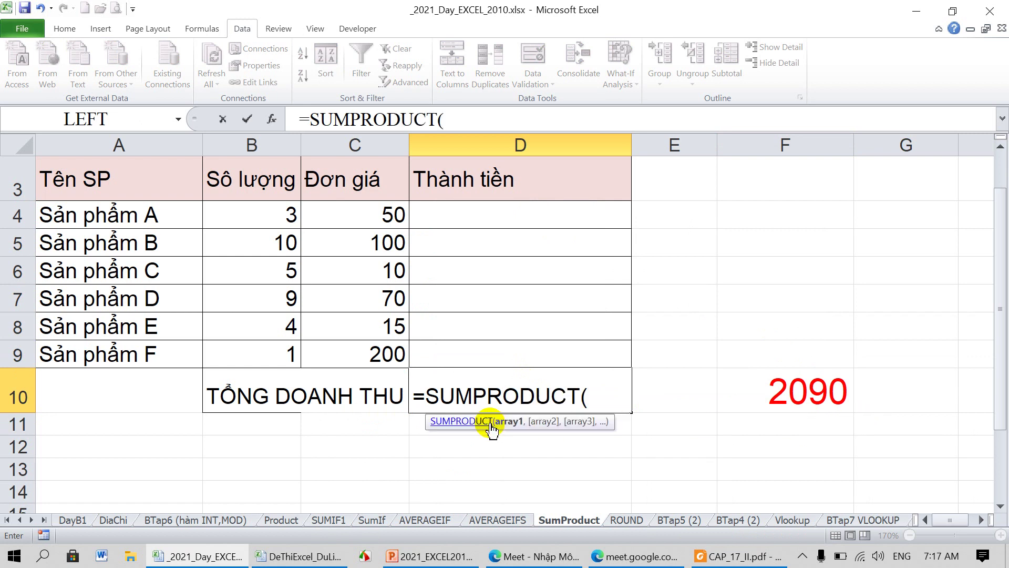
pyautogui.moveTo(252, 207); pyautogui.dragTo(250, 347)
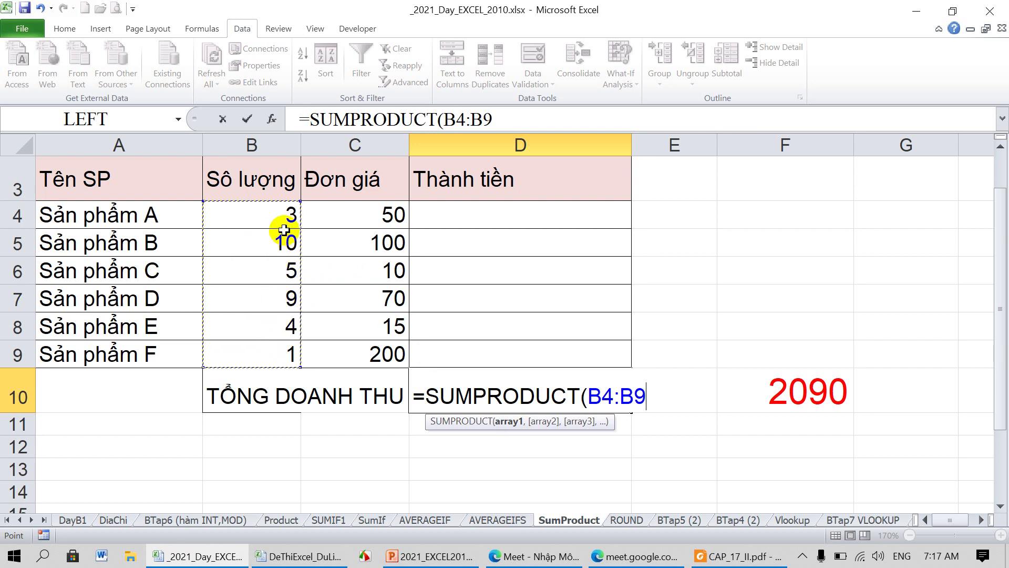
pyautogui.write(',')
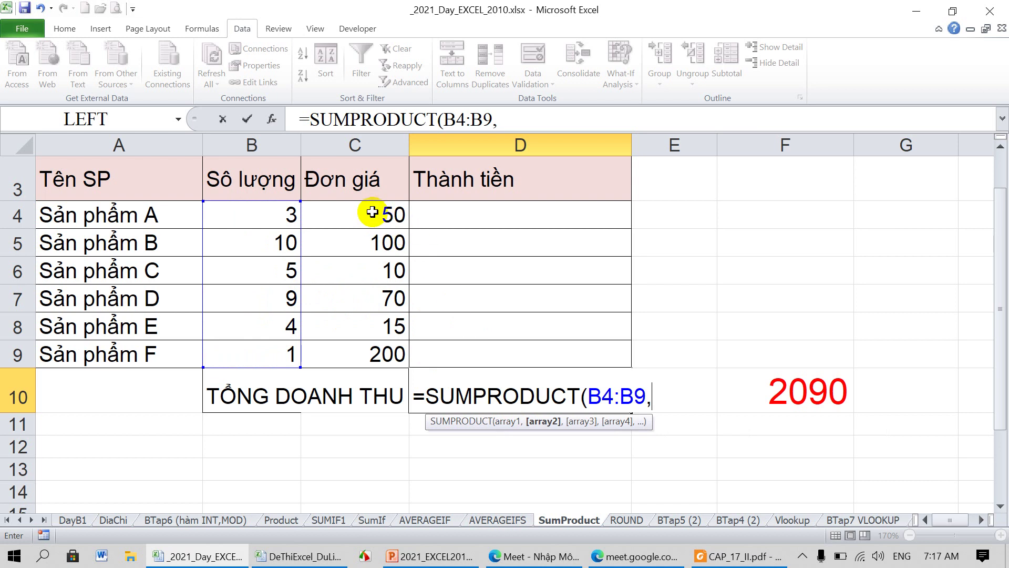
pyautogui.moveTo(372, 212); pyautogui.dragTo(354, 349)
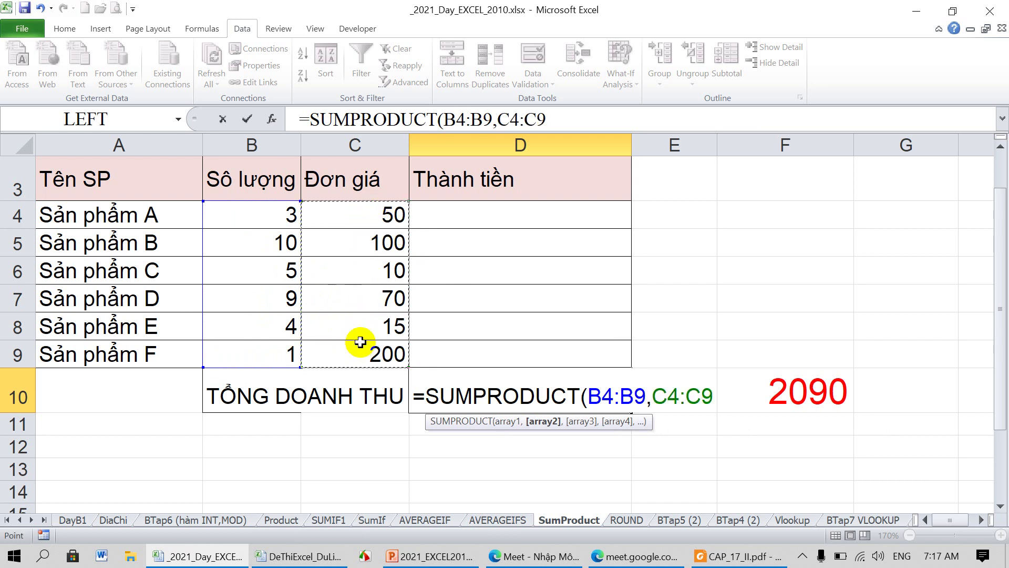
pyautogui.write(')')
pyautogui.press('Return')
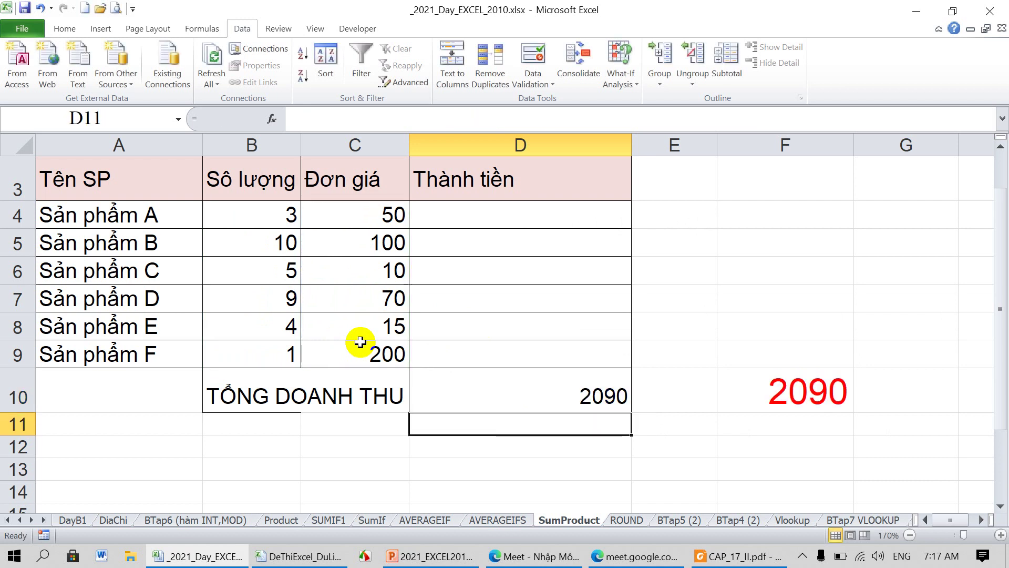
pyautogui.press('Up')
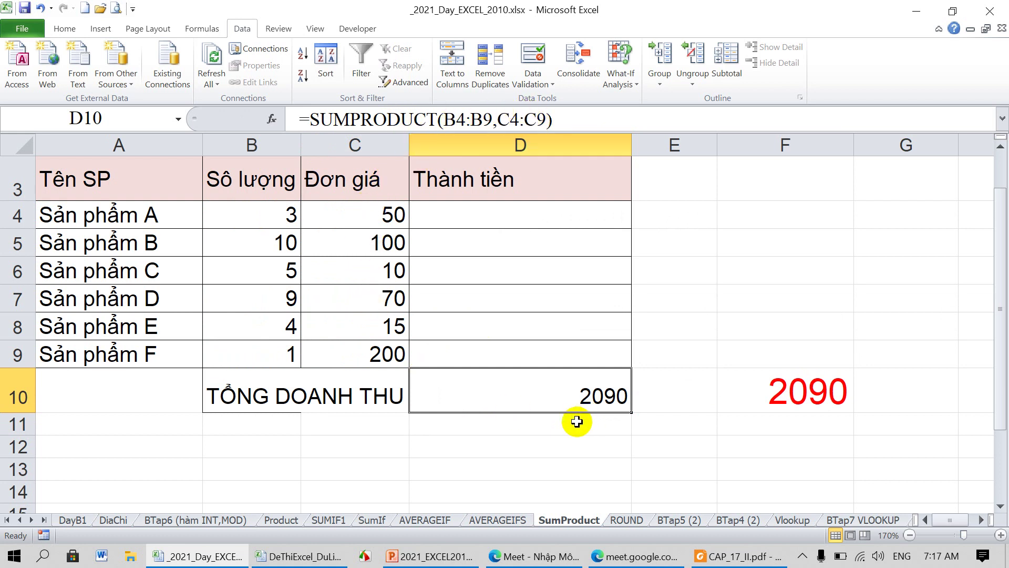
pyautogui.click(440, 557)
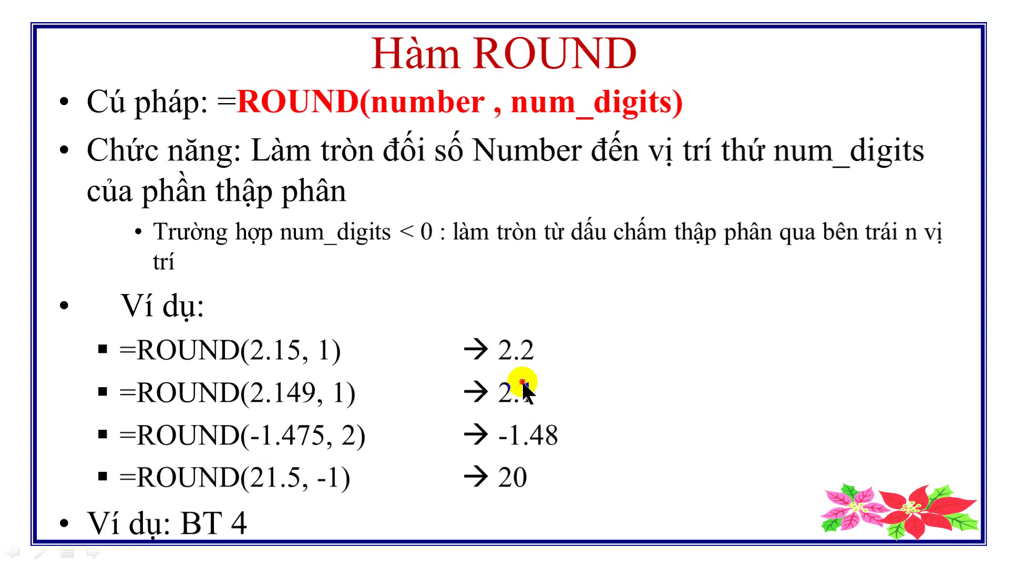
# Step: Exit the slideshow after reaching the Hàm ROUND slide
pyautogui.press('Escape')
# Step: In Book1, round 3.14158 from A1 to two decimals in B1 with =ROUND(A1,2), showing 3.14
pyautogui.hotkey('alt', 'Tab')
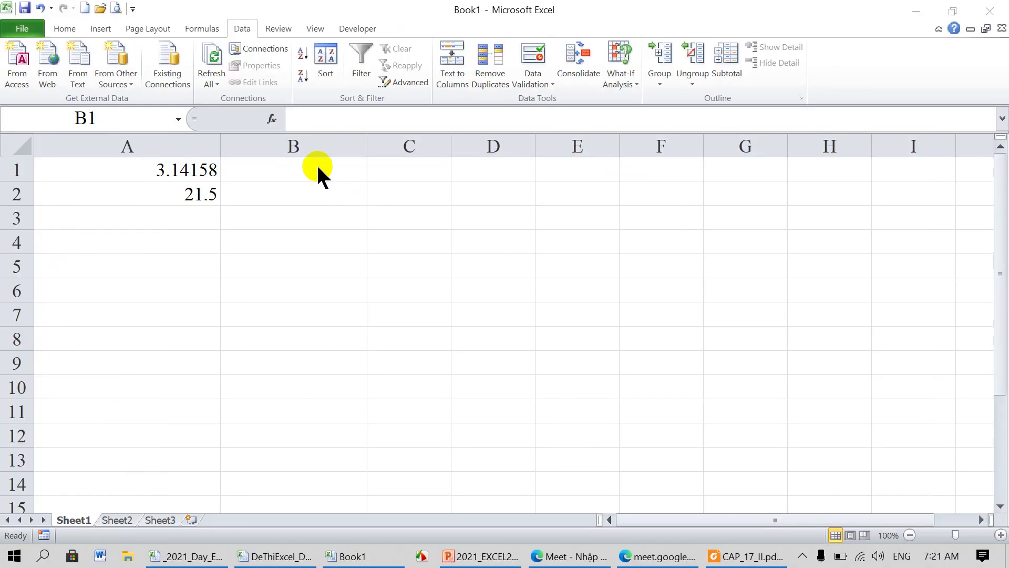
pyautogui.click(318, 169)
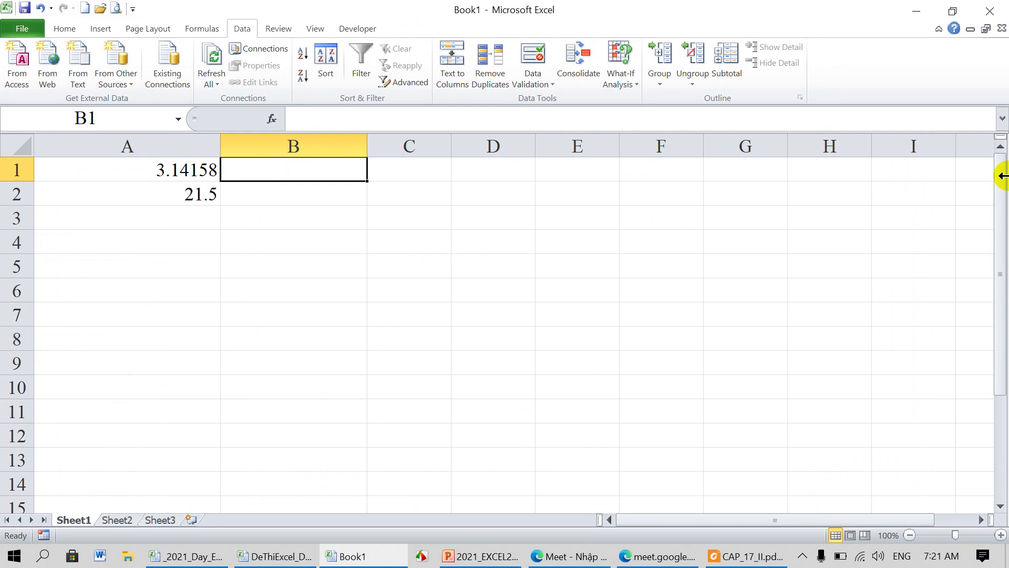
pyautogui.write('=ROUND(')
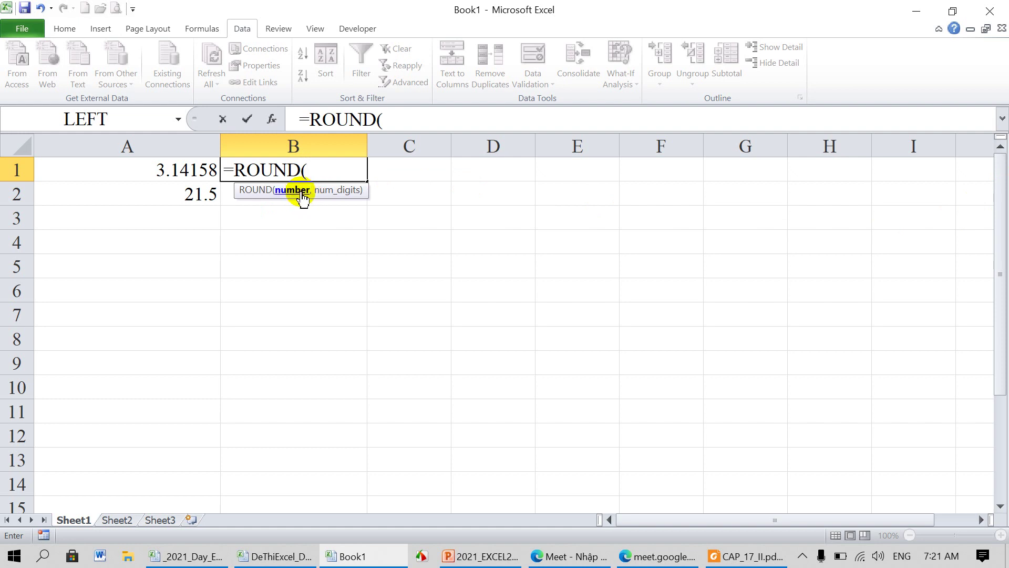
pyautogui.click(147, 169)
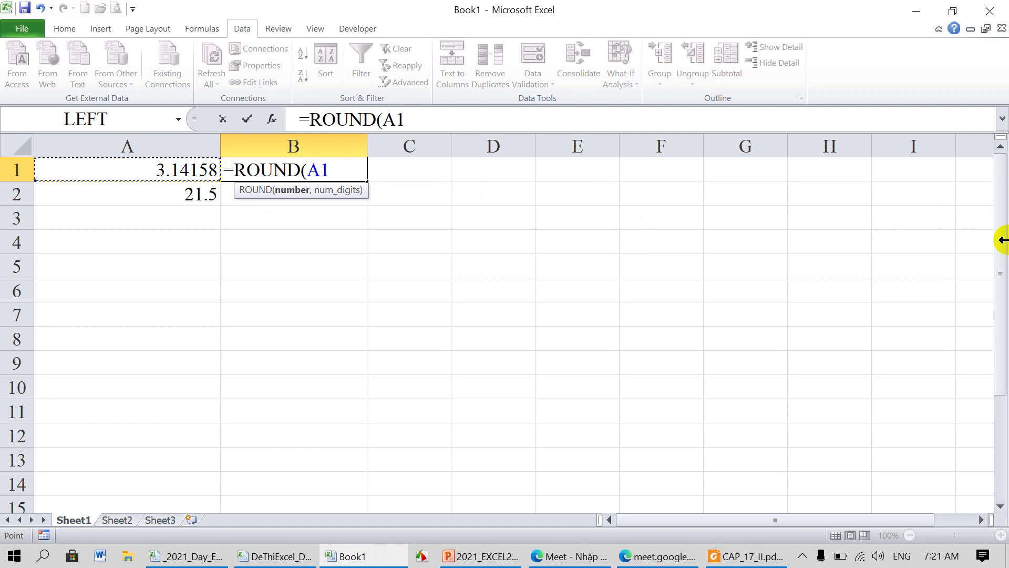
pyautogui.write(',2')
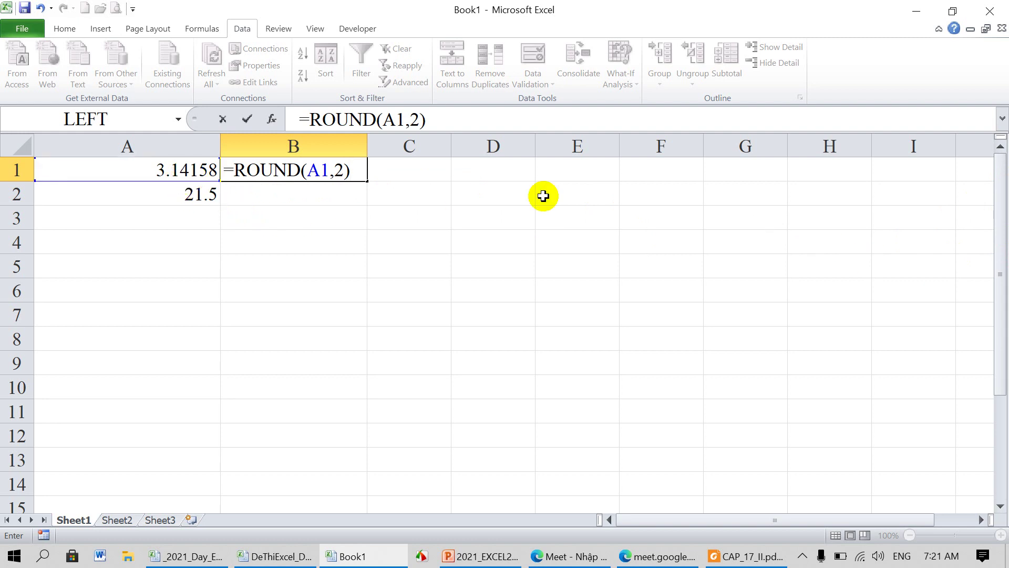
pyautogui.press('Return')
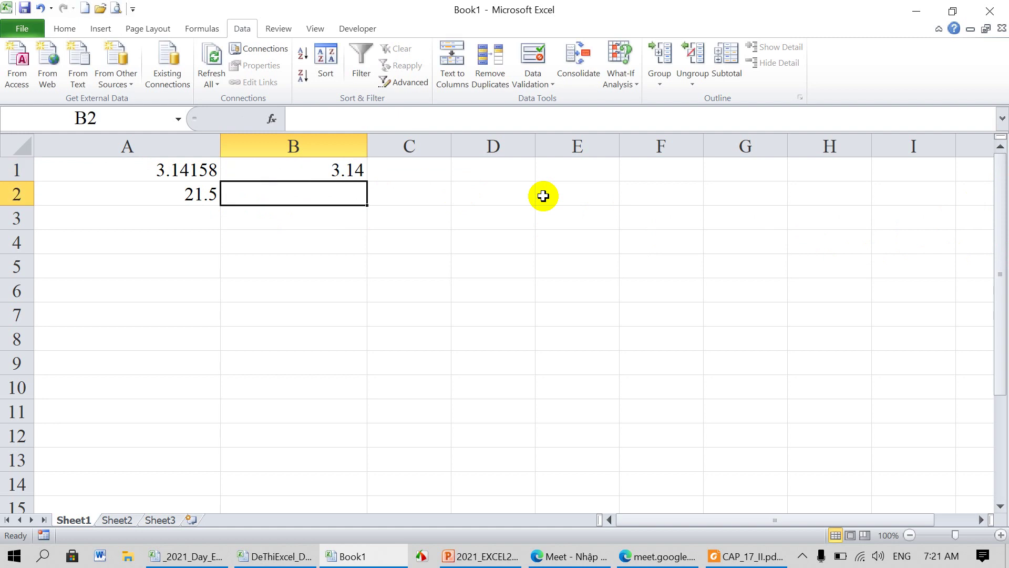
# Step: Widen column C and enter =ROUND(A1,3) in C1, returning 3.142
pyautogui.moveTo(451, 146); pyautogui.dragTo(561, 148)
pyautogui.click(529, 169)
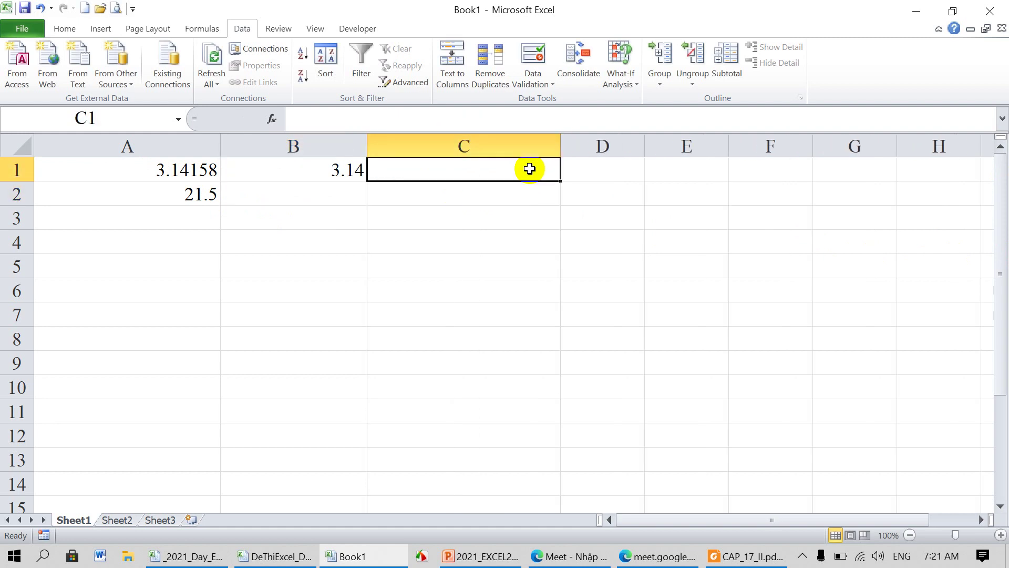
pyautogui.write('=RO')
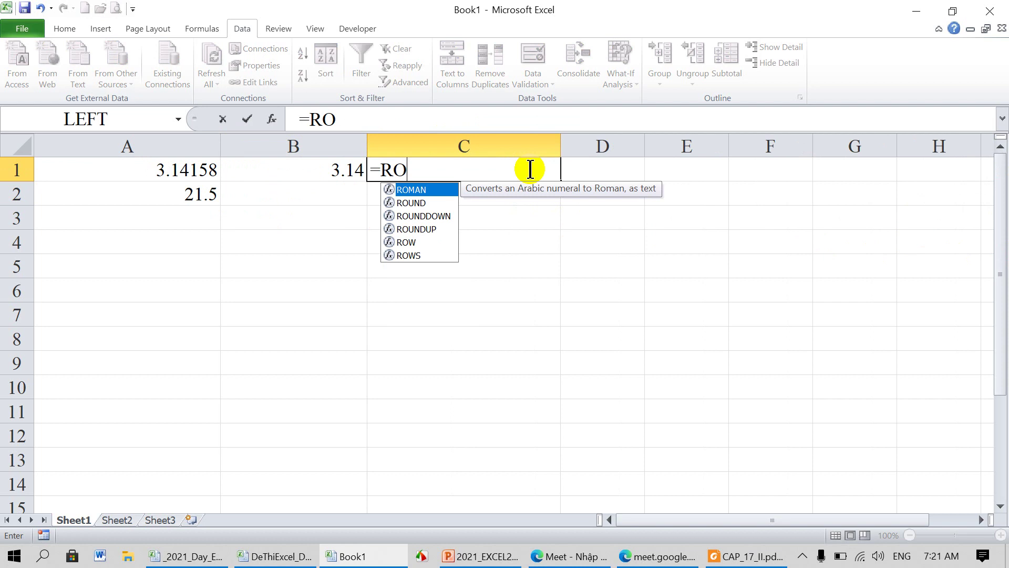
pyautogui.write('UND(')
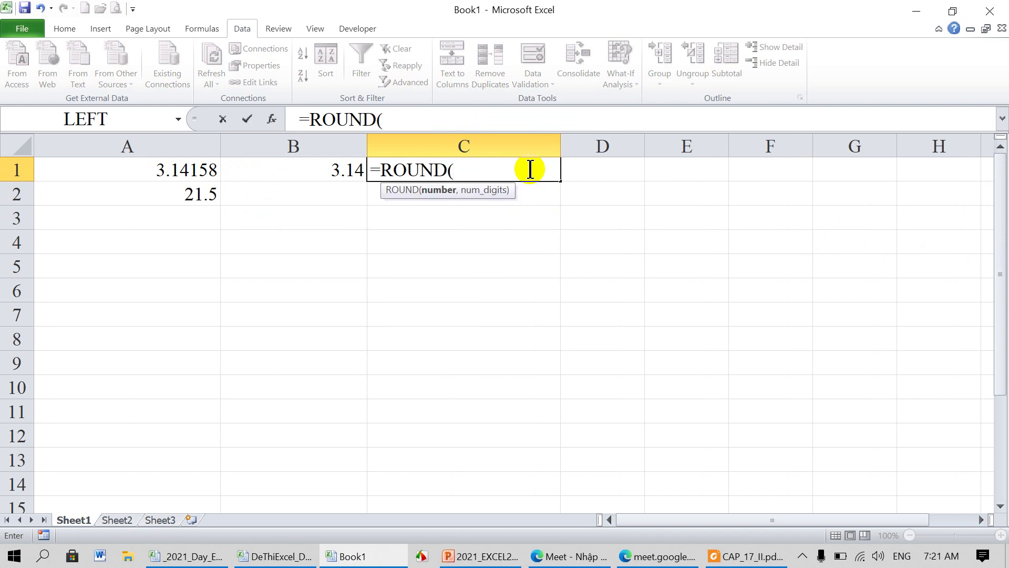
pyautogui.click(202, 168)
pyautogui.write(',3')
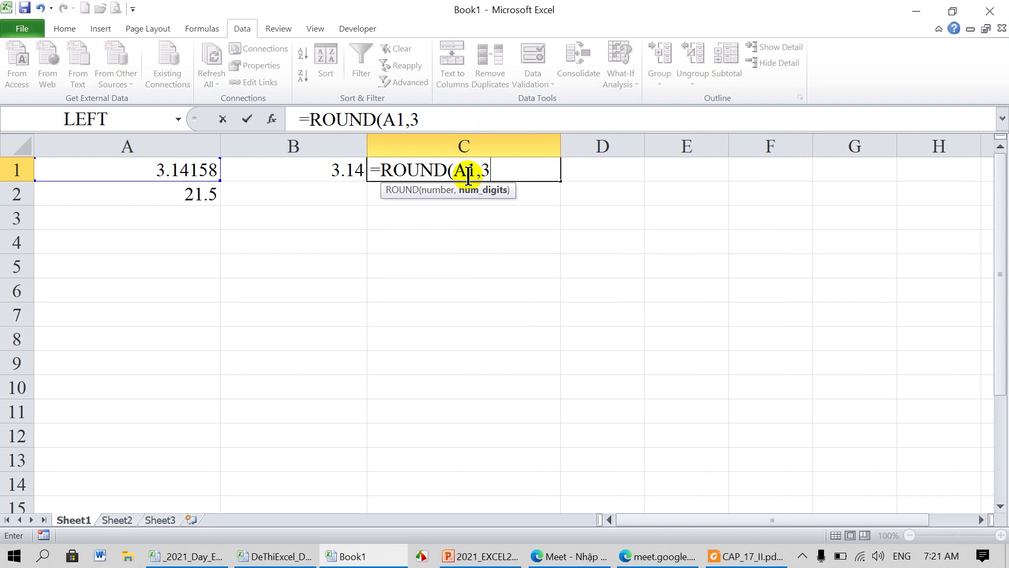
pyautogui.write(')')
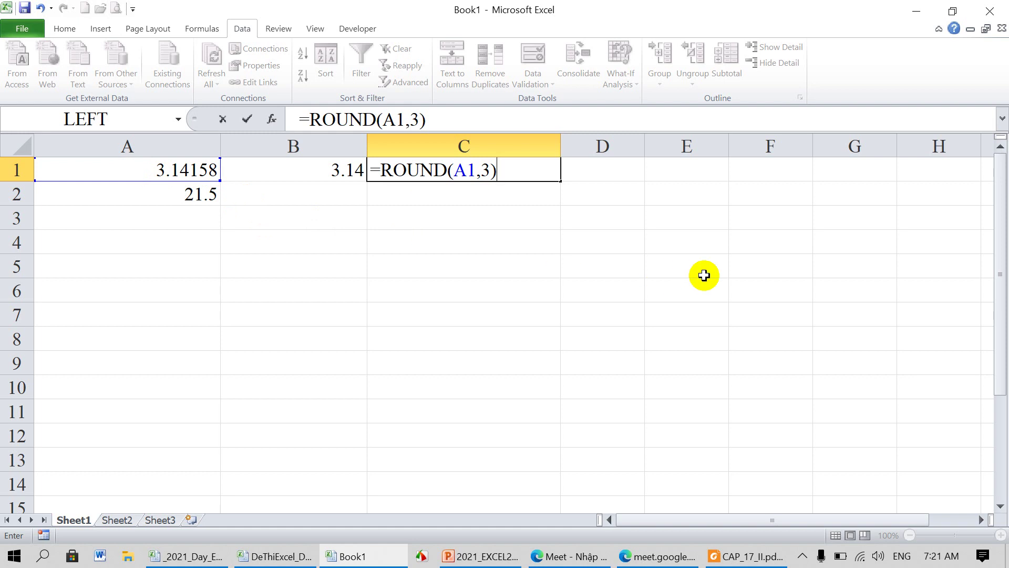
pyautogui.press('Return')
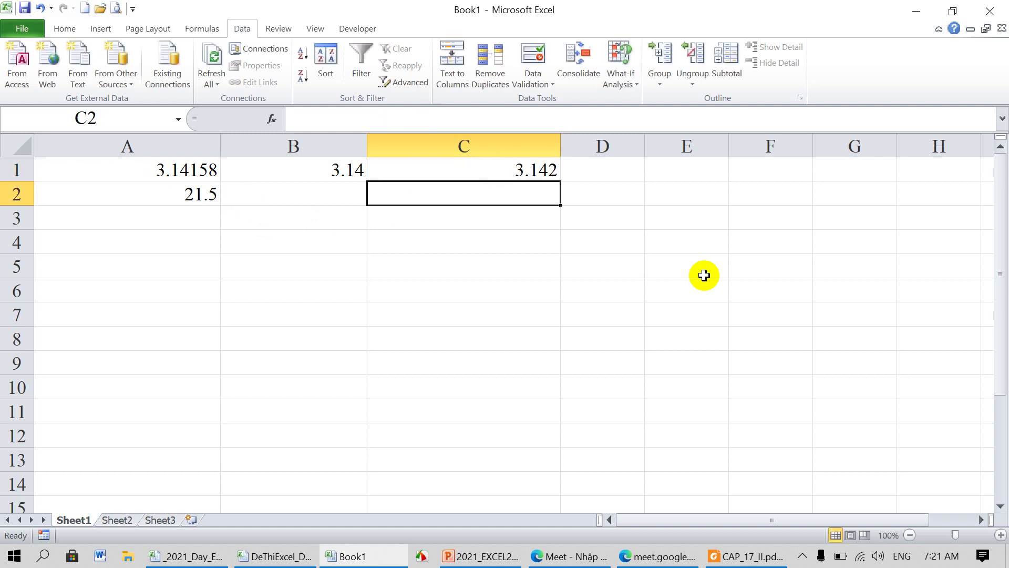
# Step: Enter =ROUND(A2,-1) in C2, rounding 21.5 to 20
pyautogui.write('=')
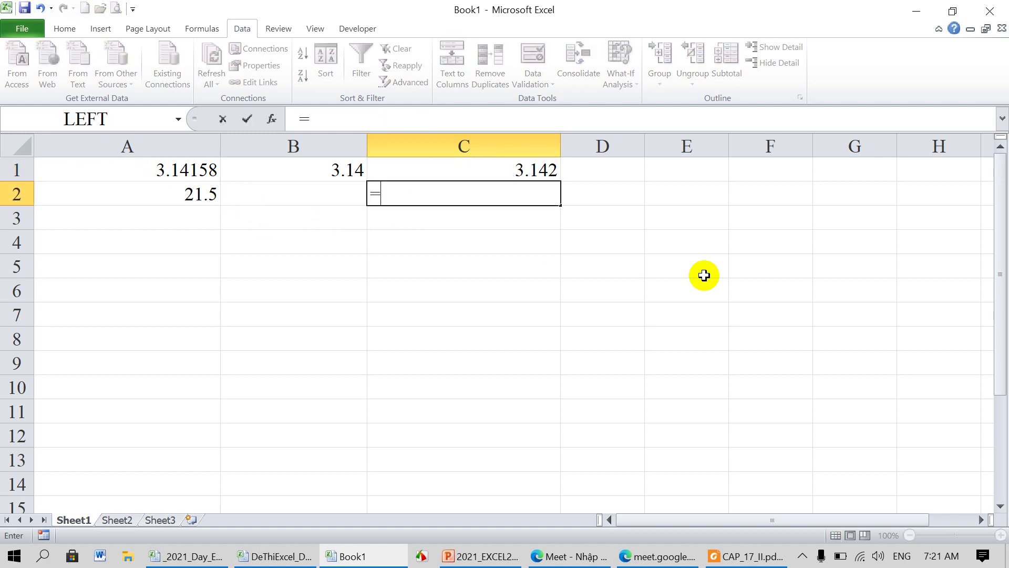
pyautogui.write('ROUND')
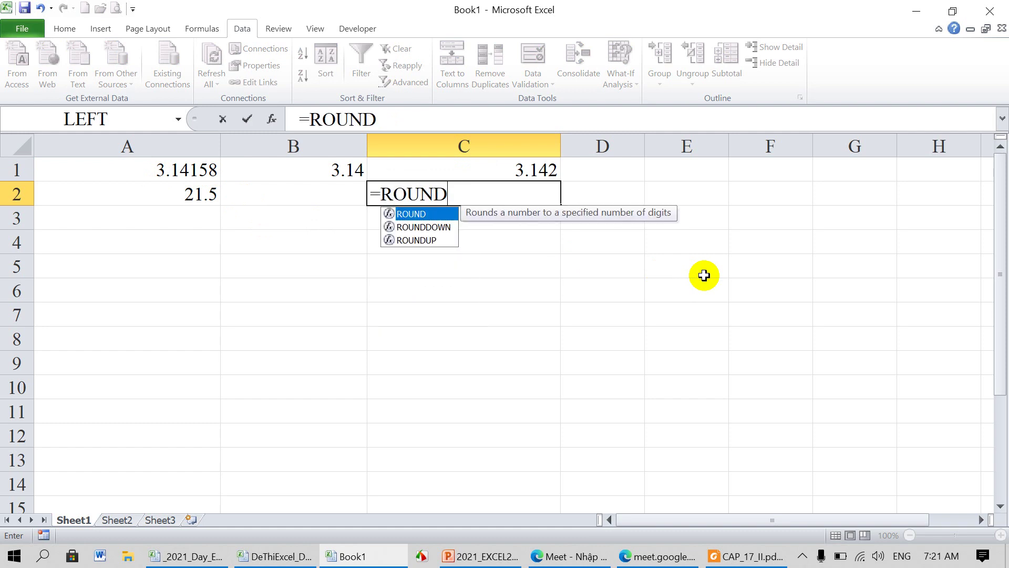
pyautogui.write('(')
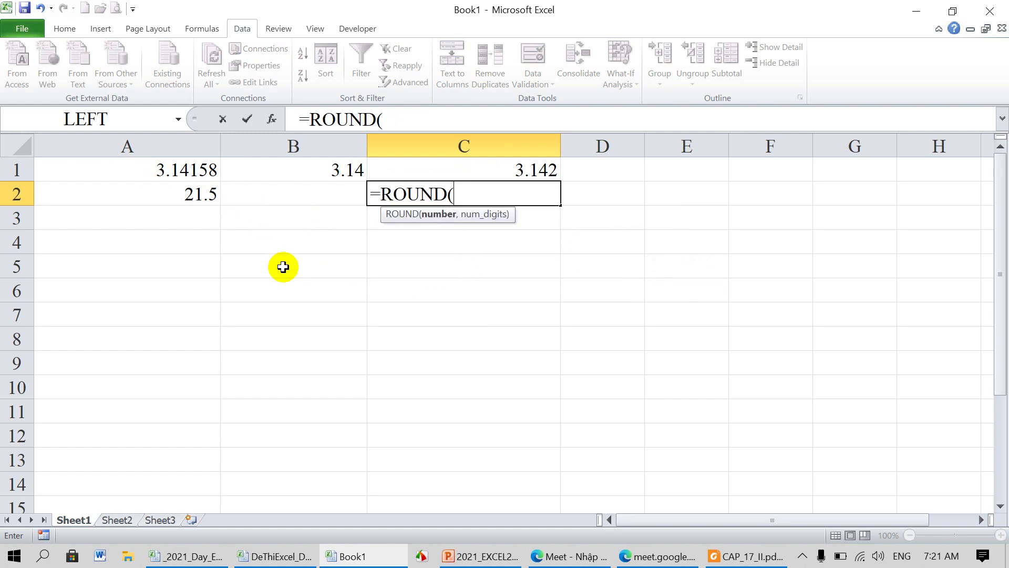
pyautogui.click(189, 196)
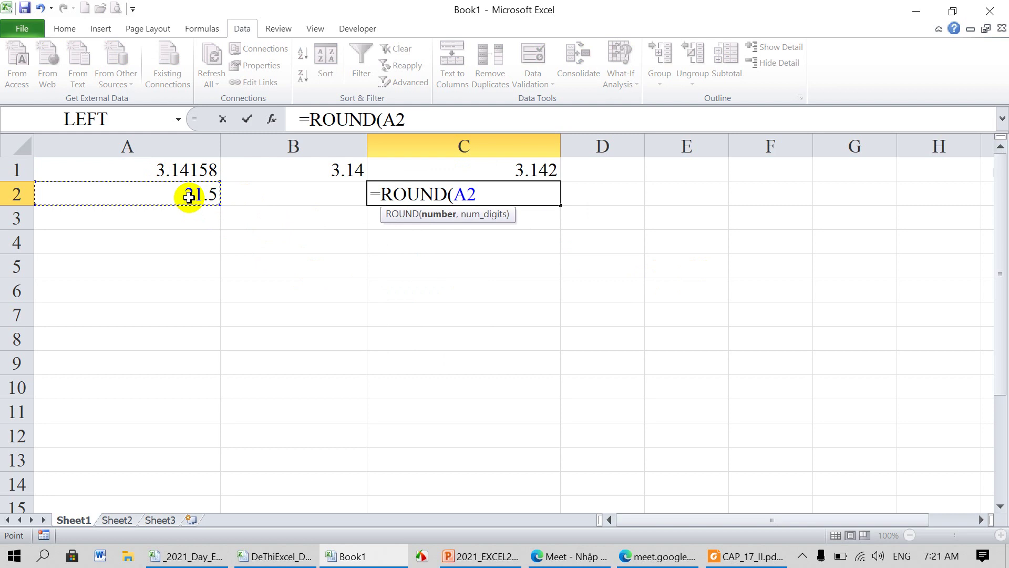
pyautogui.write(',')
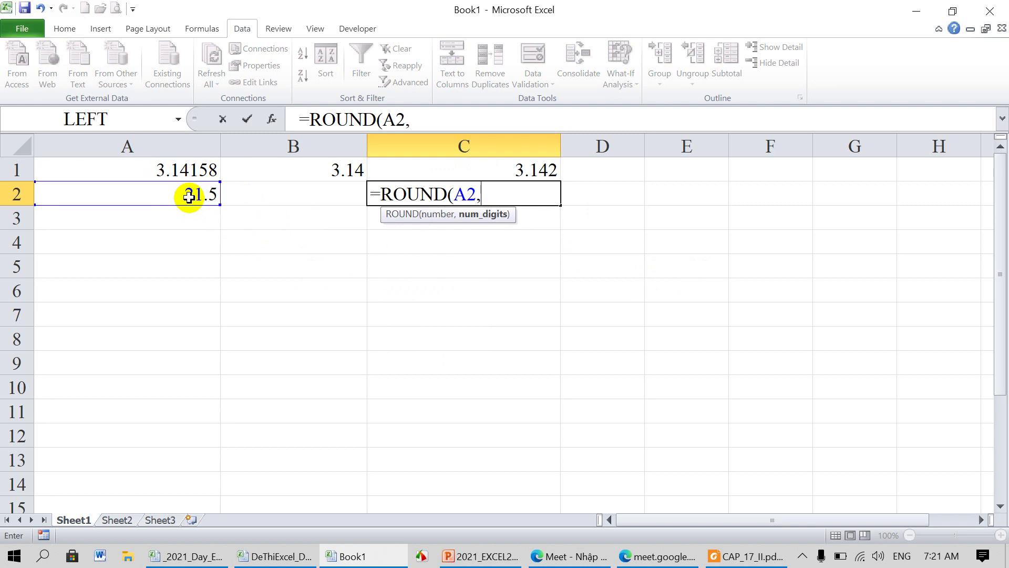
pyautogui.write('-1')
pyautogui.write(')')
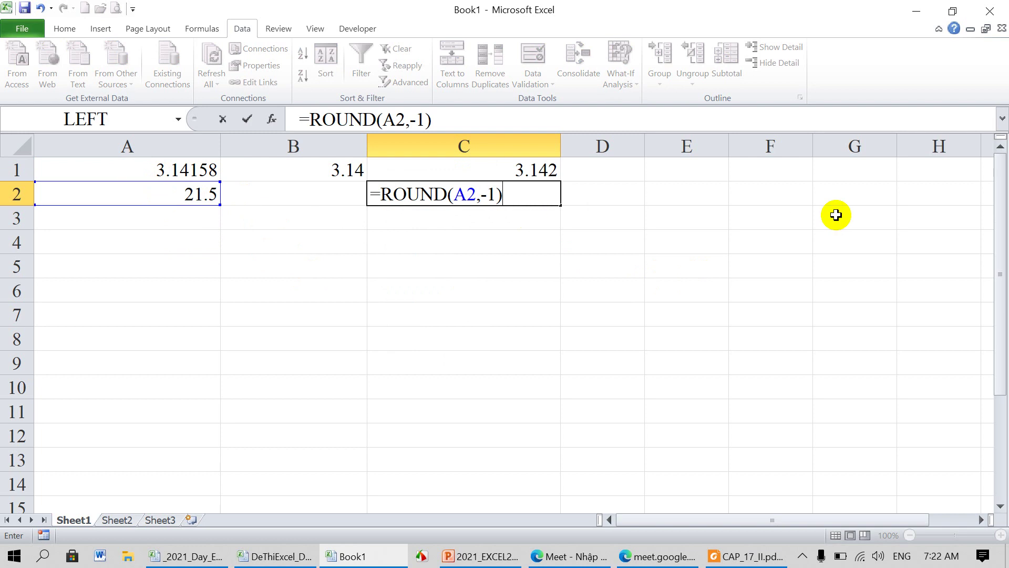
pyautogui.press('Return')
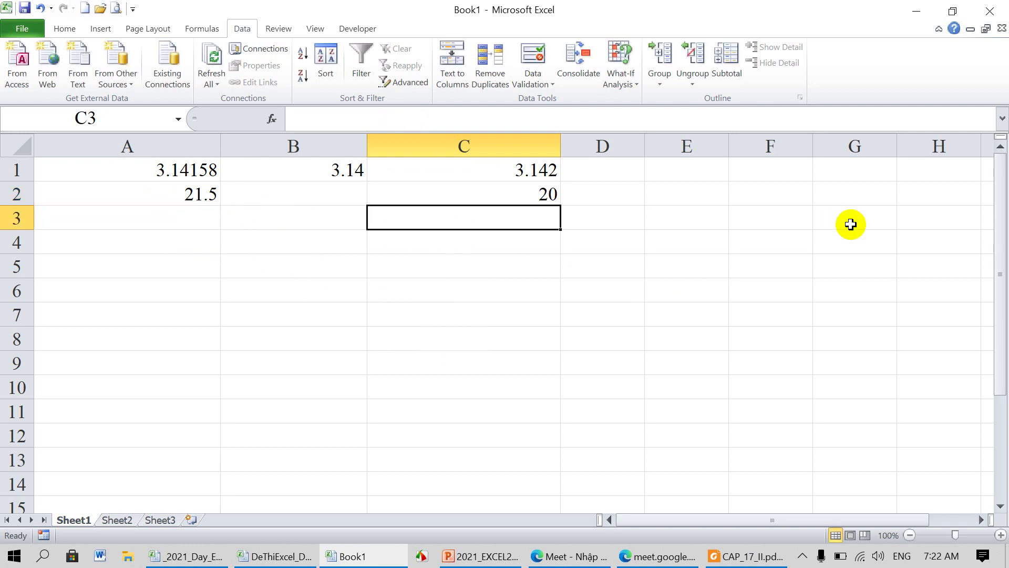
# Step: Add 25.2 in A3 and round it to 30 in C3 with =ROUND(A3,-1)
pyautogui.click(193, 225)
pyautogui.write('=2')
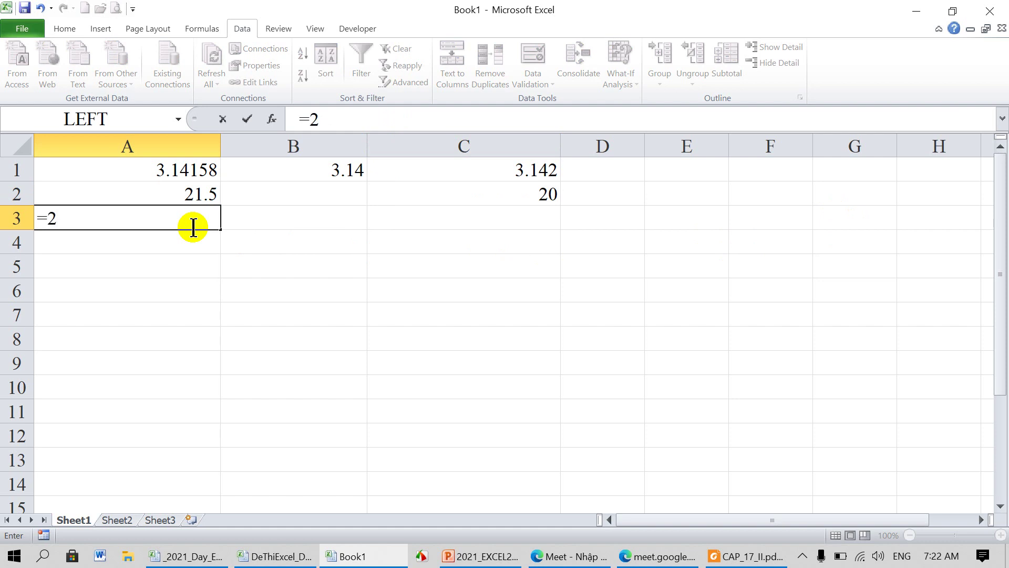
pyautogui.write('5.')
pyautogui.write('2')
pyautogui.press('Return')
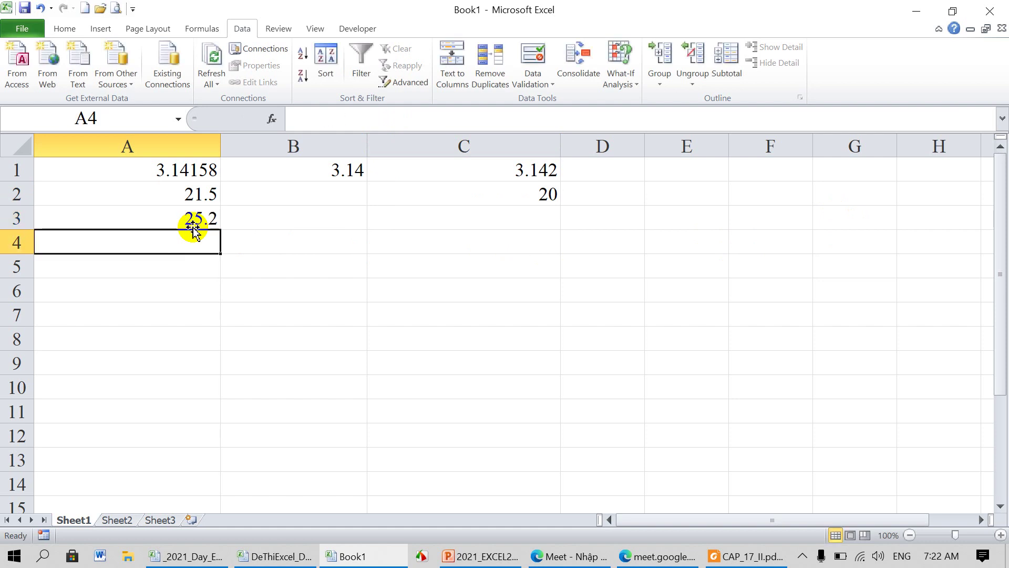
pyautogui.click(457, 218)
pyautogui.write('=')
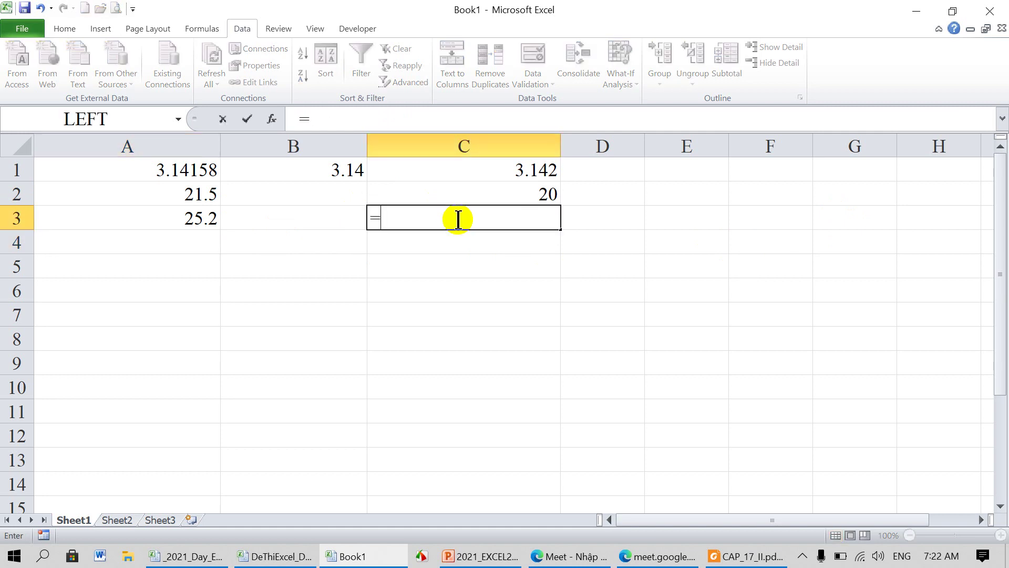
pyautogui.write('RO')
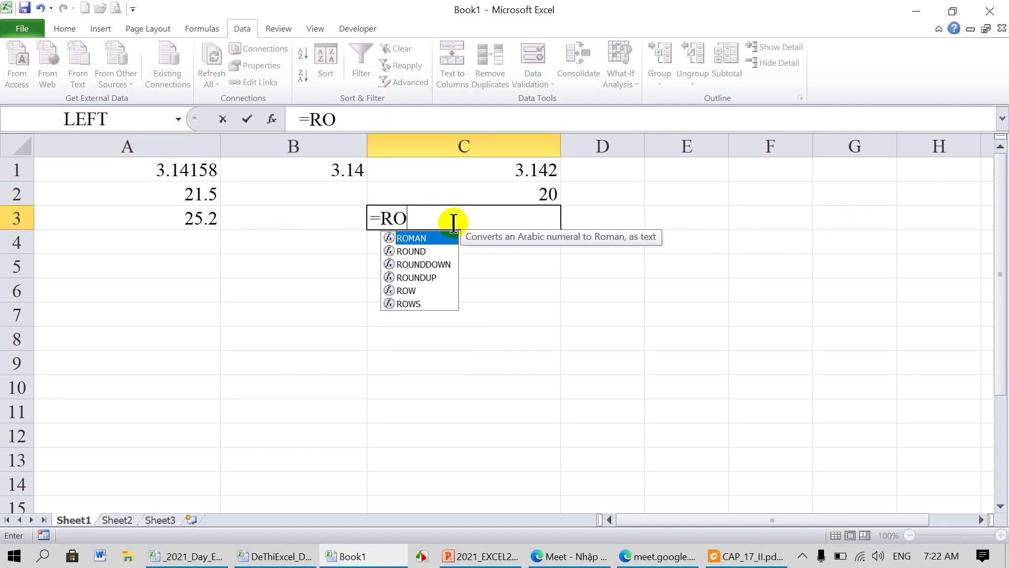
pyautogui.write('UND(')
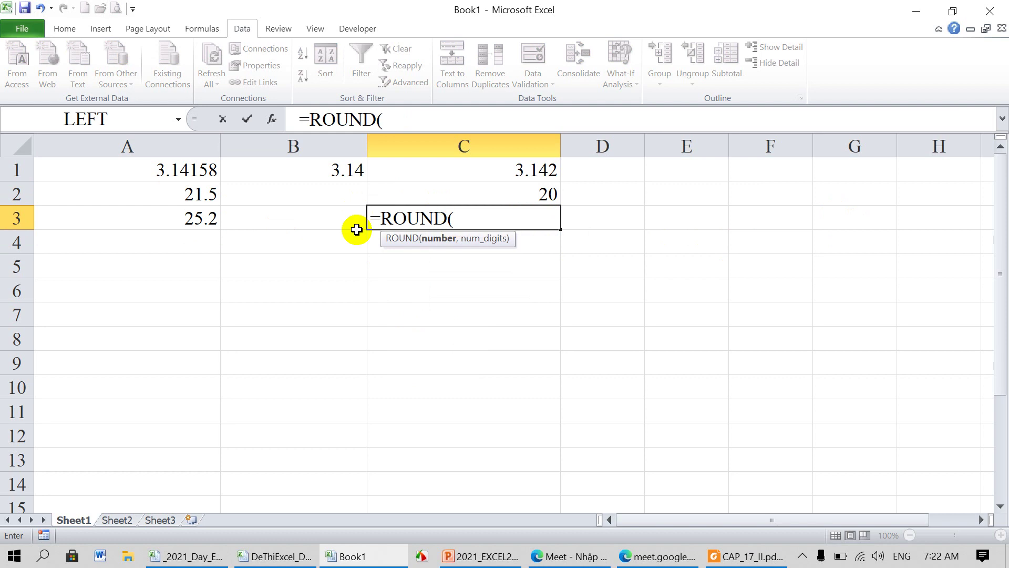
pyautogui.click(213, 219)
pyautogui.write(',-1)')
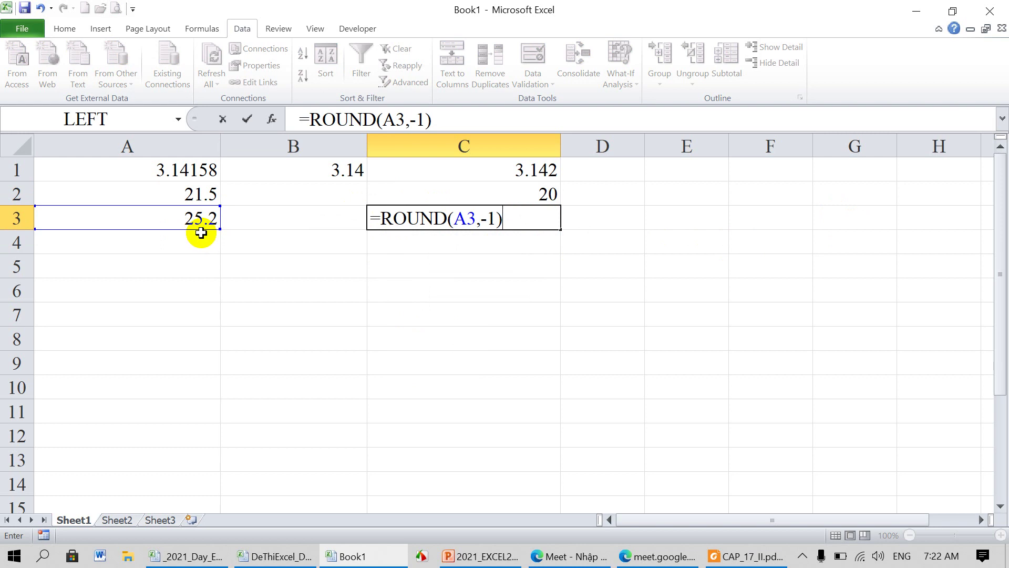
pyautogui.press('Return')
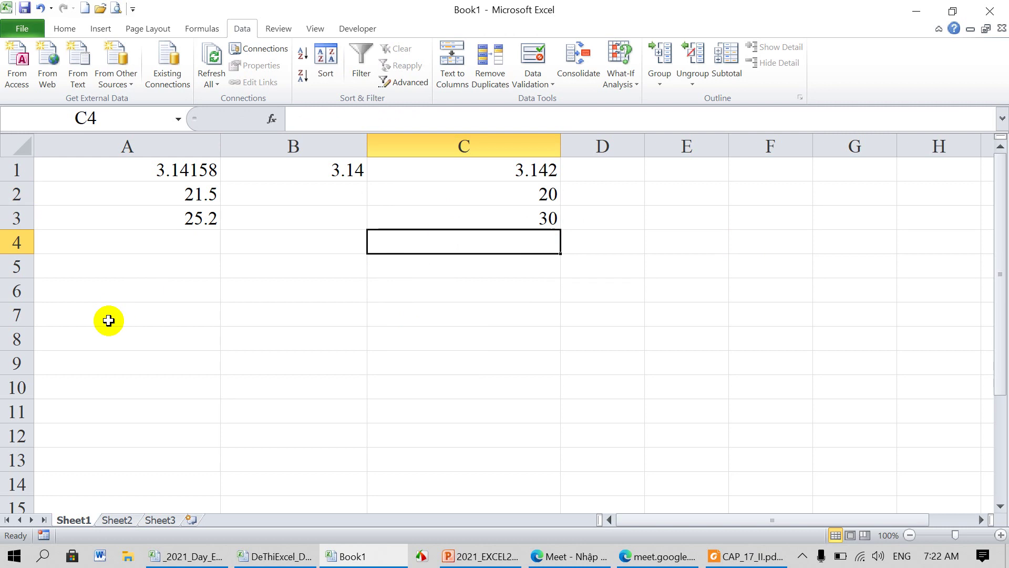
pyautogui.click(139, 292)
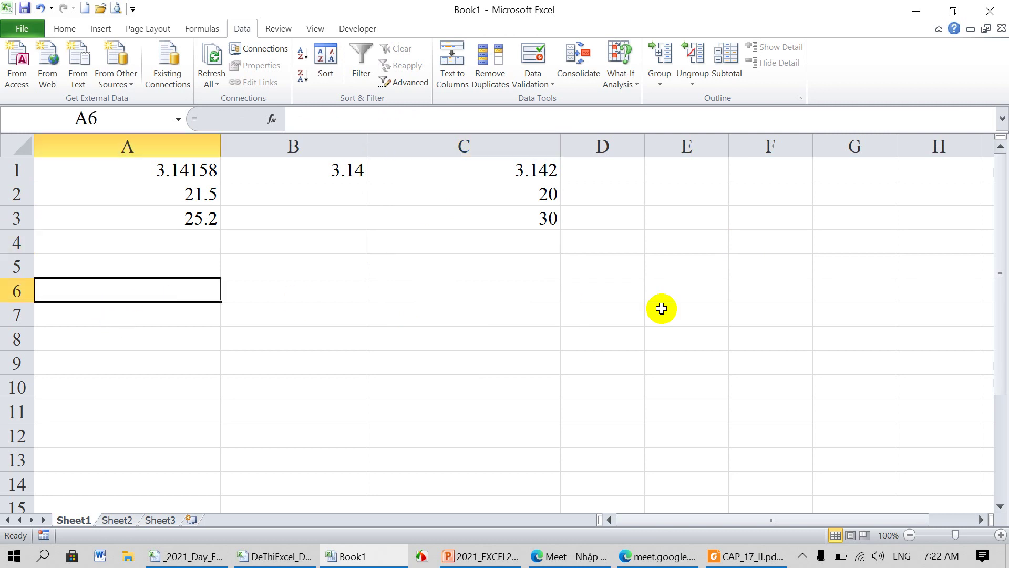
# Step: Enter 2538740 in A6 and =ROUND(A6,-3) in B6, giving 2539000
pyautogui.write('2538740')
pyautogui.press('Return')
pyautogui.click(314, 289)
pyautogui.write('=ROU')
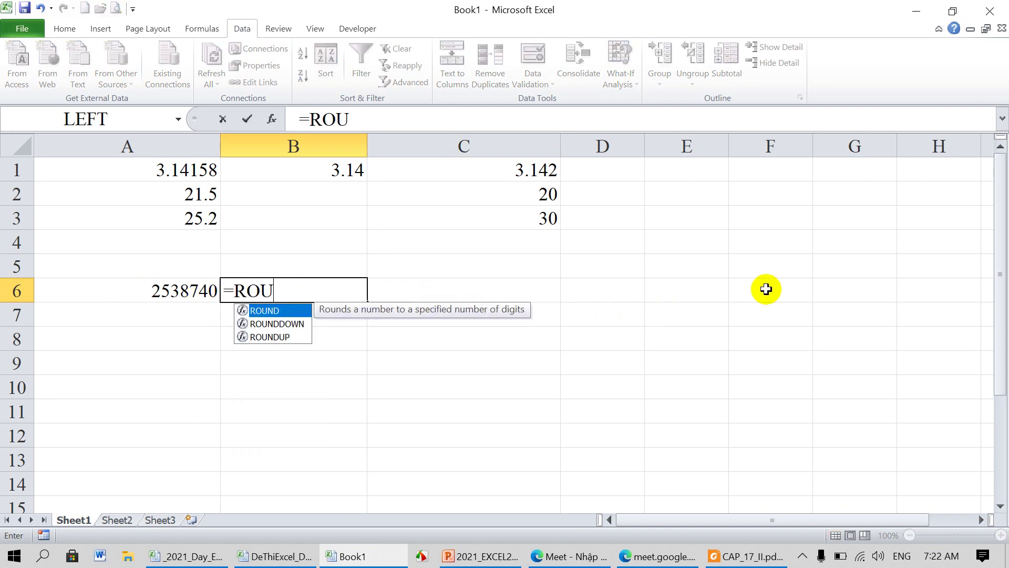
pyautogui.write('ND(')
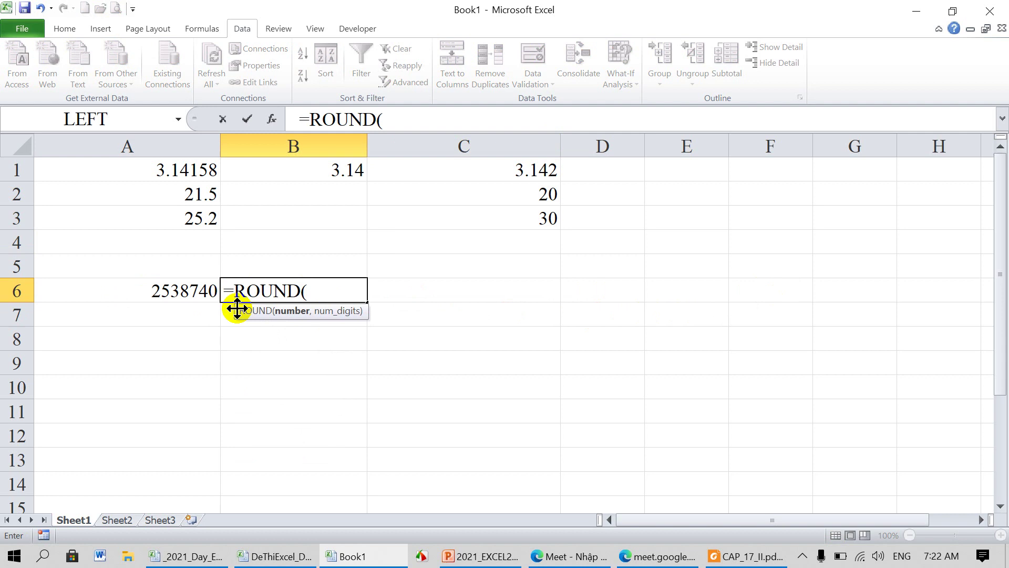
pyautogui.click(201, 289)
pyautogui.write(',')
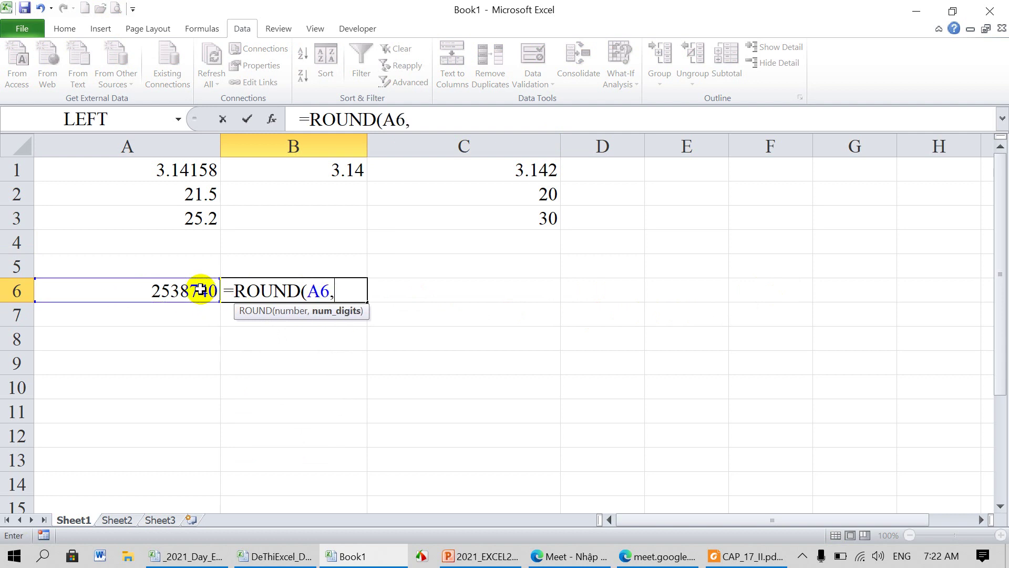
pyautogui.write('-3')
pyautogui.write(')')
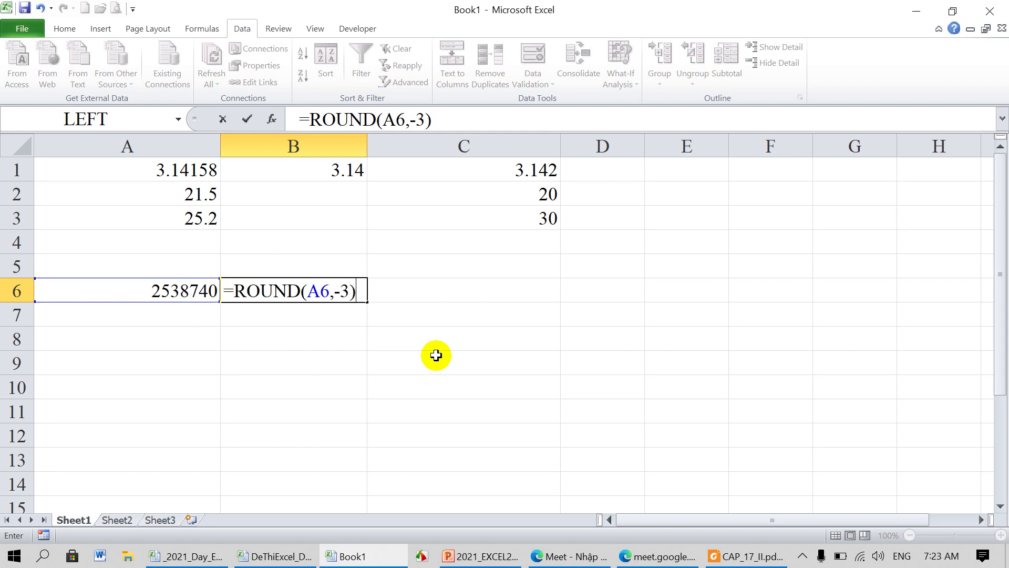
pyautogui.press('Return')
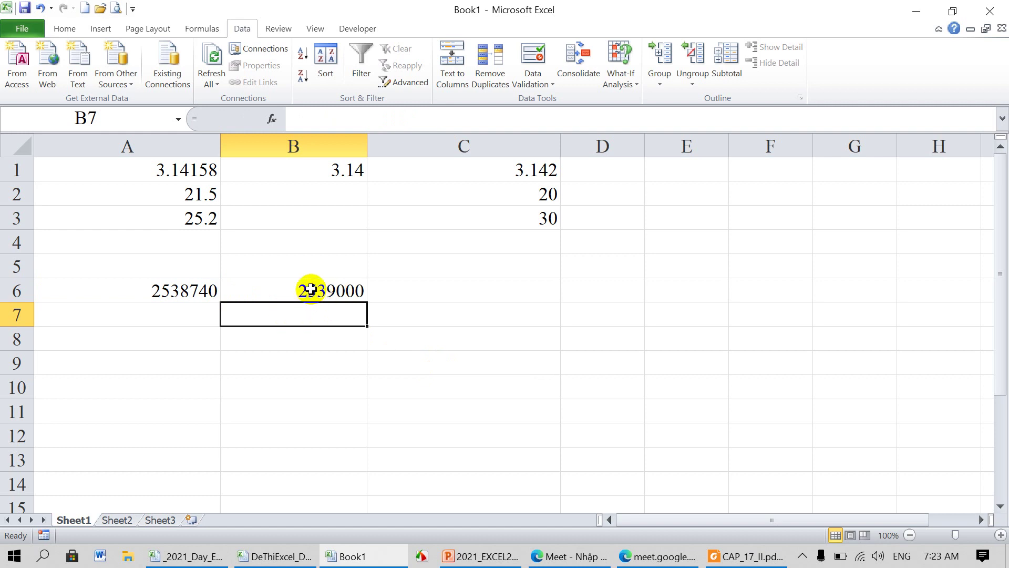
# Step: Compare B6's rounding formula with A6's original value, then go back to PowerPoint
pyautogui.click(311, 290)
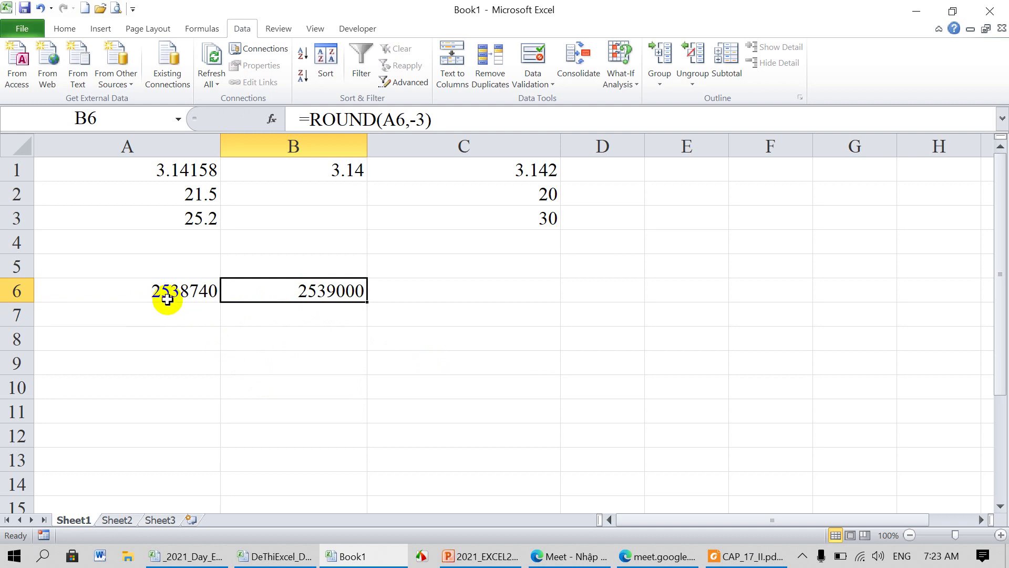
pyautogui.click(166, 300)
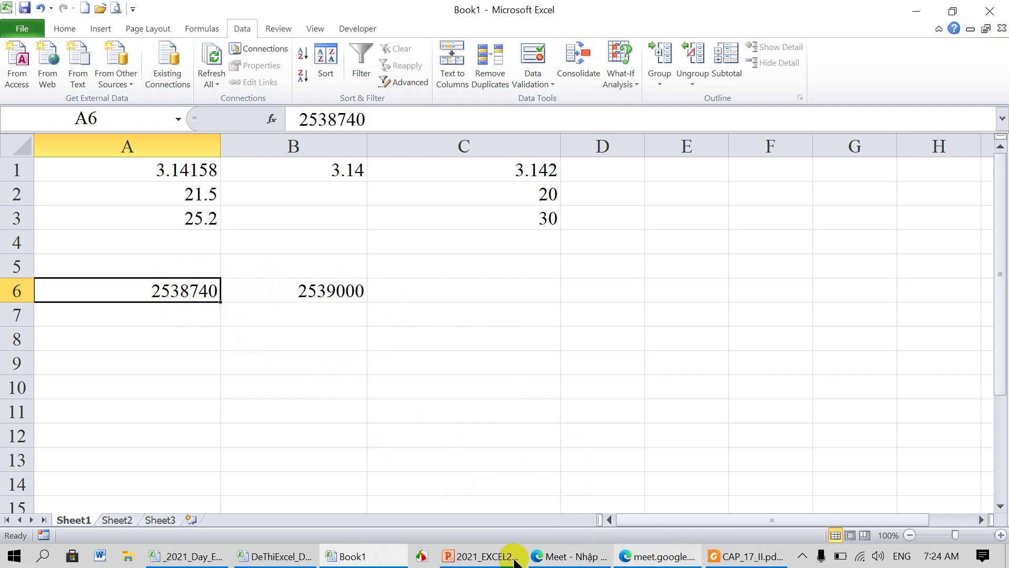
pyautogui.click(462, 557)
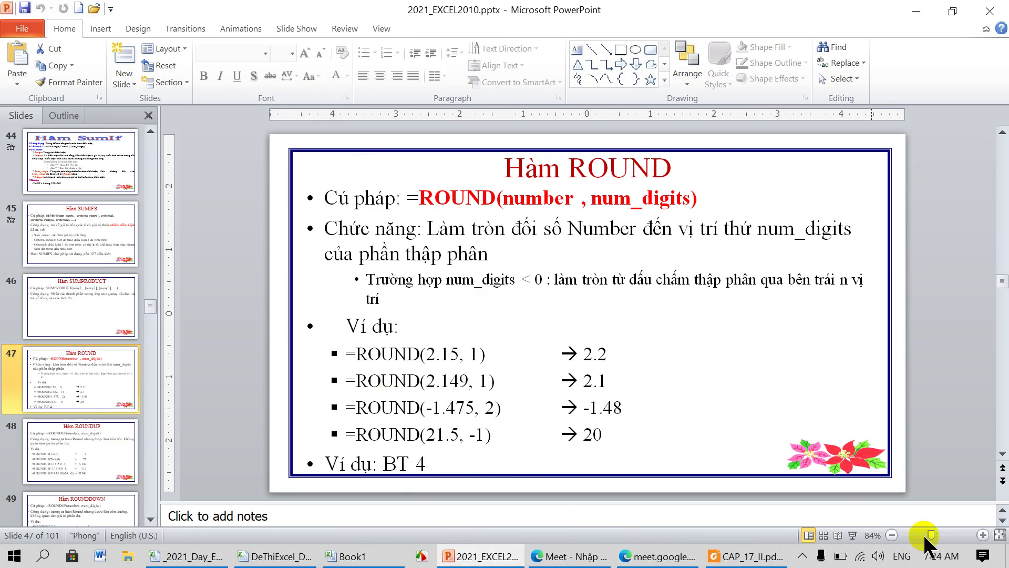
# Step: Run the slideshow from ROUND through ROUNDUP, ROUNDDOWN and HÀM LOGIC to 4. HÀM IF
pyautogui.click(852, 536)
pyautogui.click(751, 422)
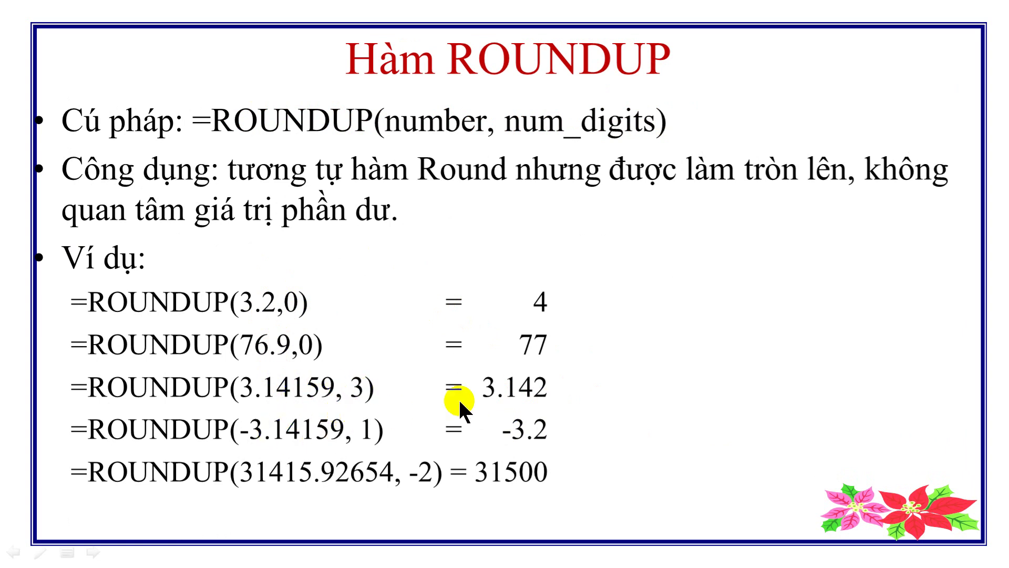
pyautogui.click(554, 323)
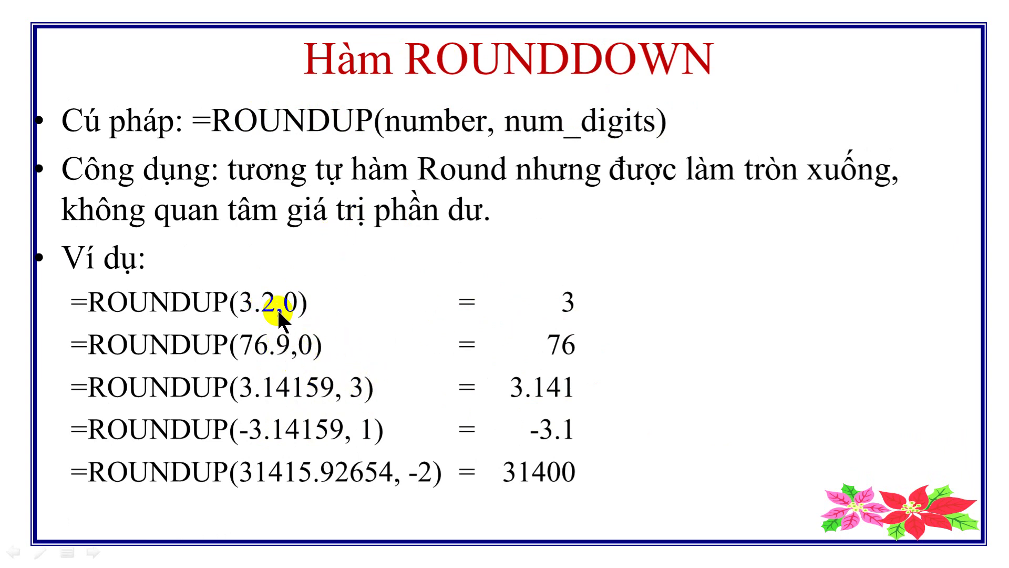
pyautogui.click(471, 280)
pyautogui.click(495, 355)
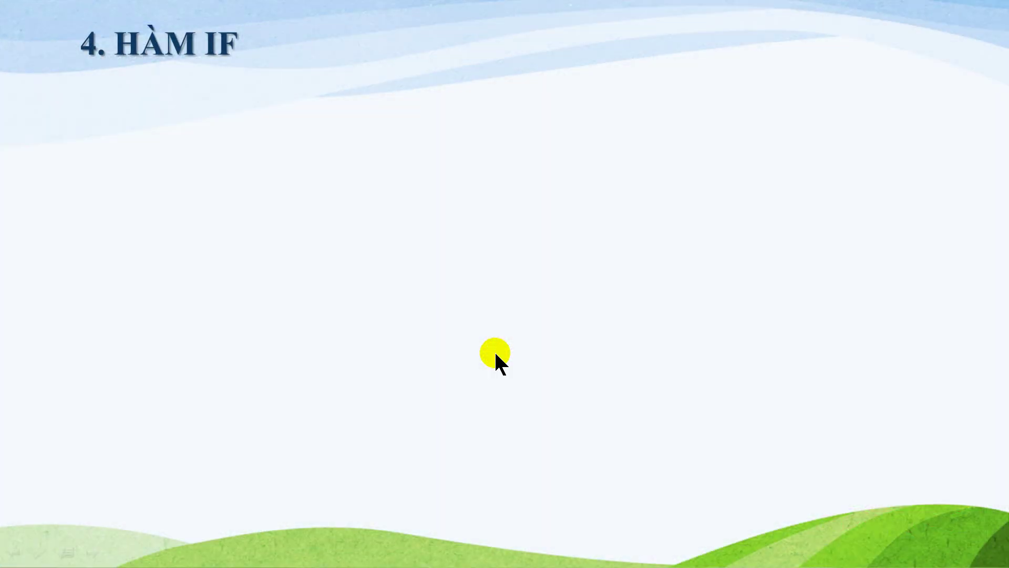
# Step: Reveal IF's description, syntax, logical_test, value_if_true and value_if_false explanations, and exercise line
pyautogui.click(496, 354)
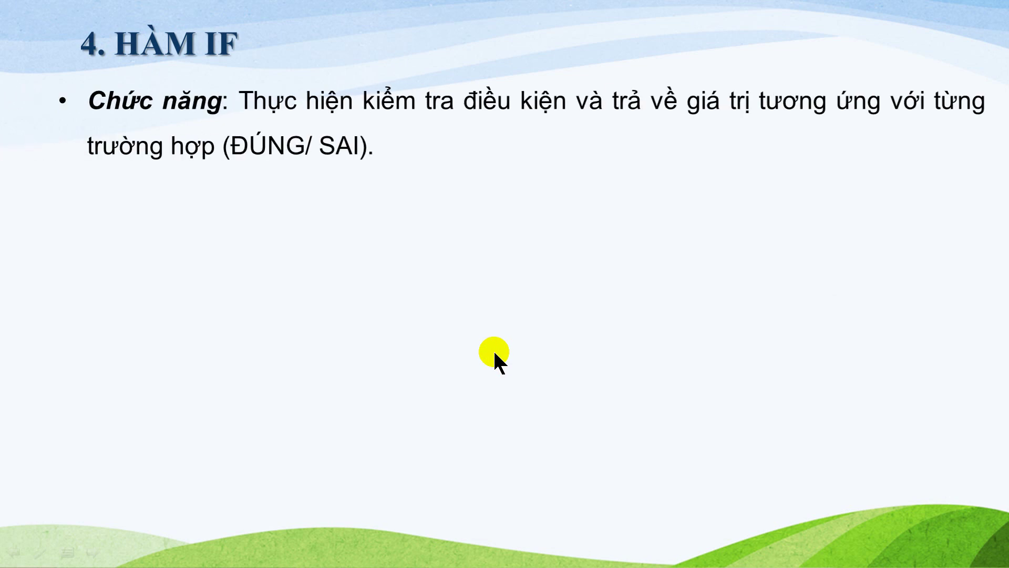
pyautogui.click(493, 352)
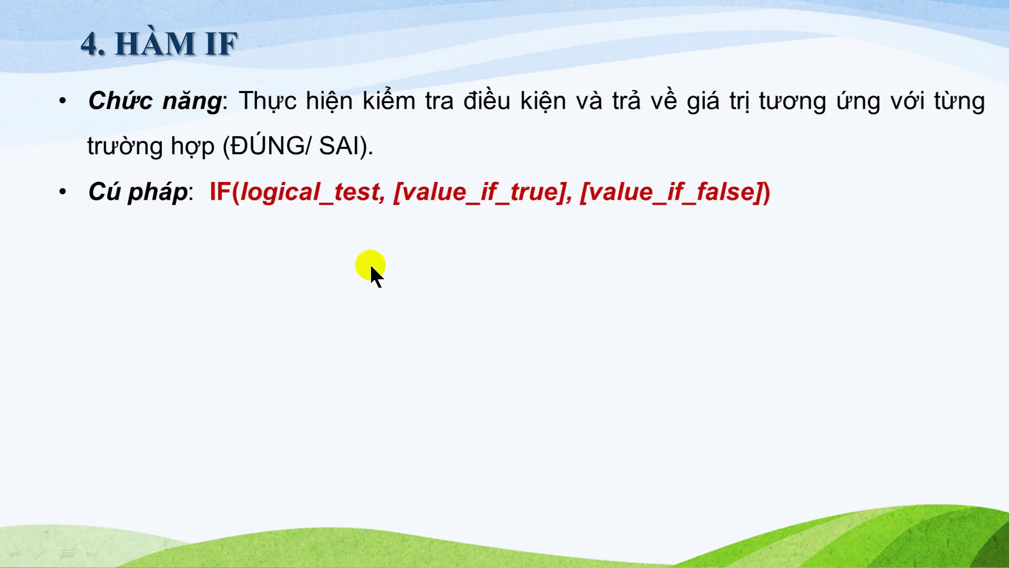
pyautogui.click(291, 209)
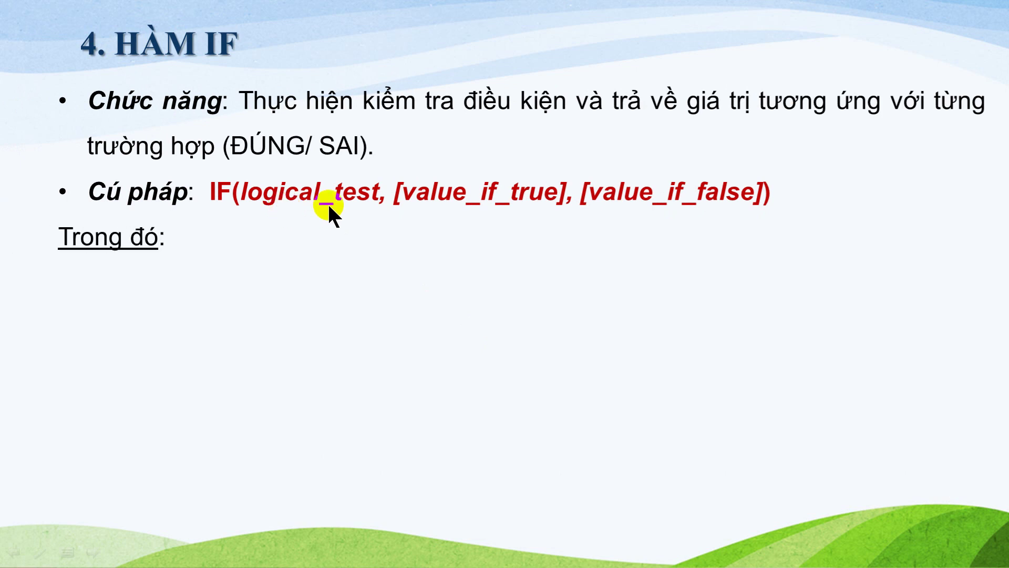
pyautogui.click(317, 230)
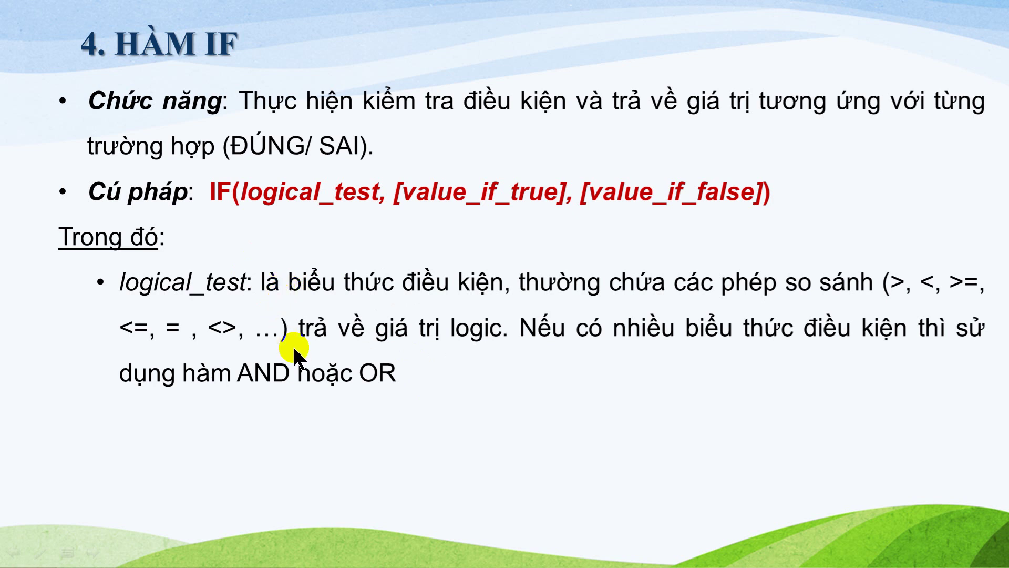
pyautogui.click(409, 382)
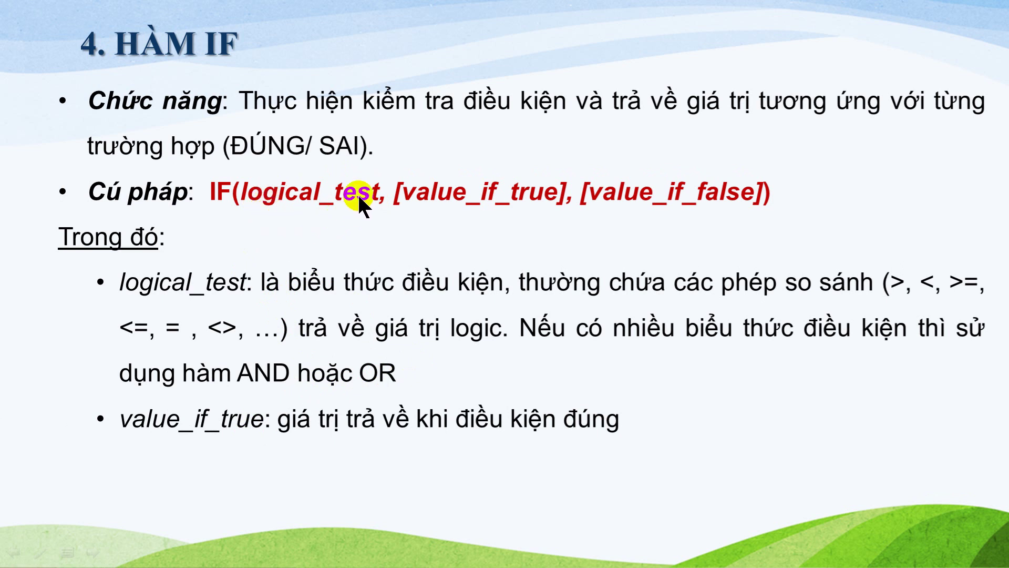
pyautogui.moveTo(319, 182); pyautogui.dragTo(322, 201)
pyautogui.moveTo(467, 203); pyautogui.dragTo(478, 203)
pyautogui.click(656, 223)
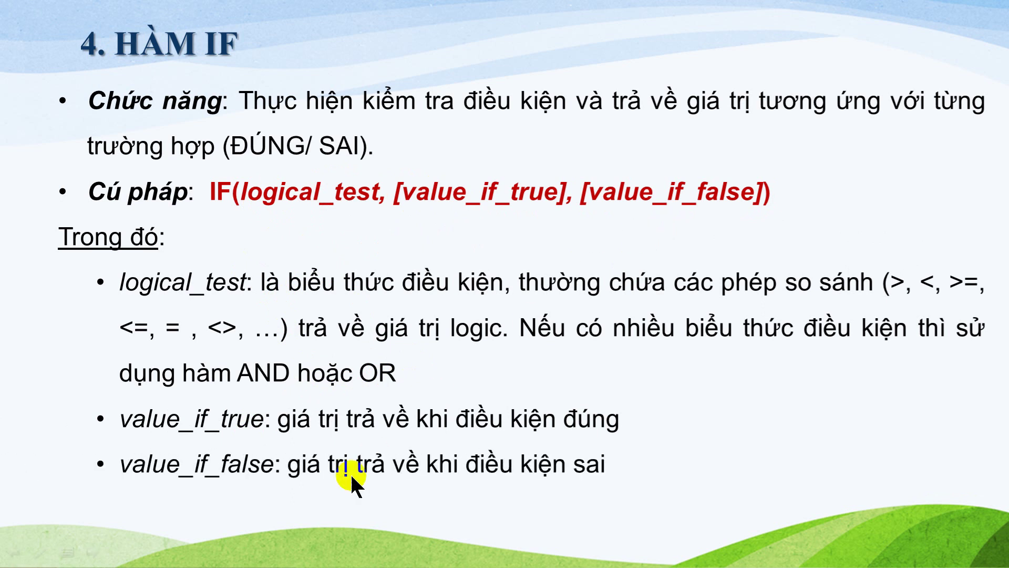
pyautogui.click(454, 483)
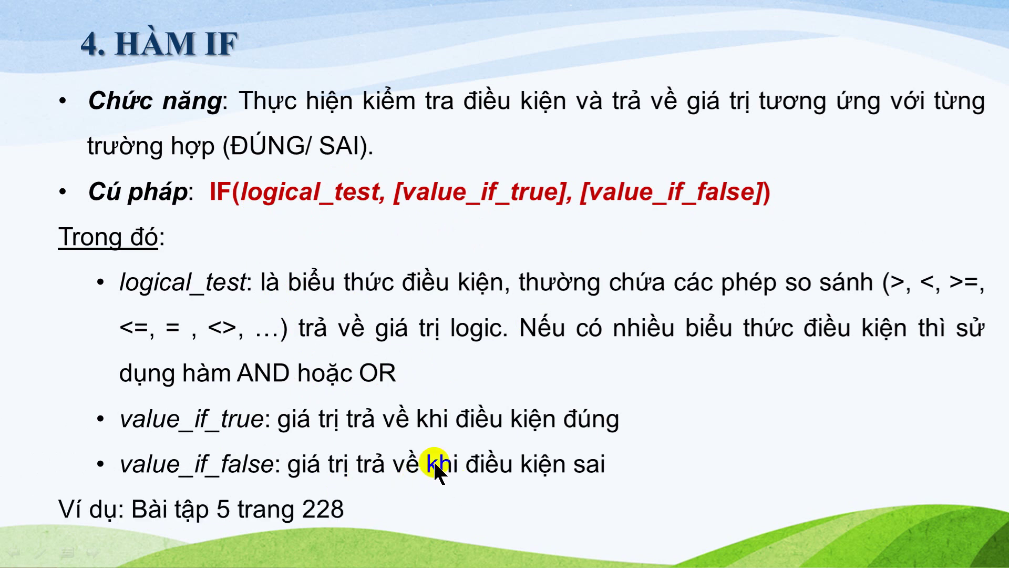
# Step: End the slideshow and select empty cell I6 on Excel's IF sheet
pyautogui.press('Escape')
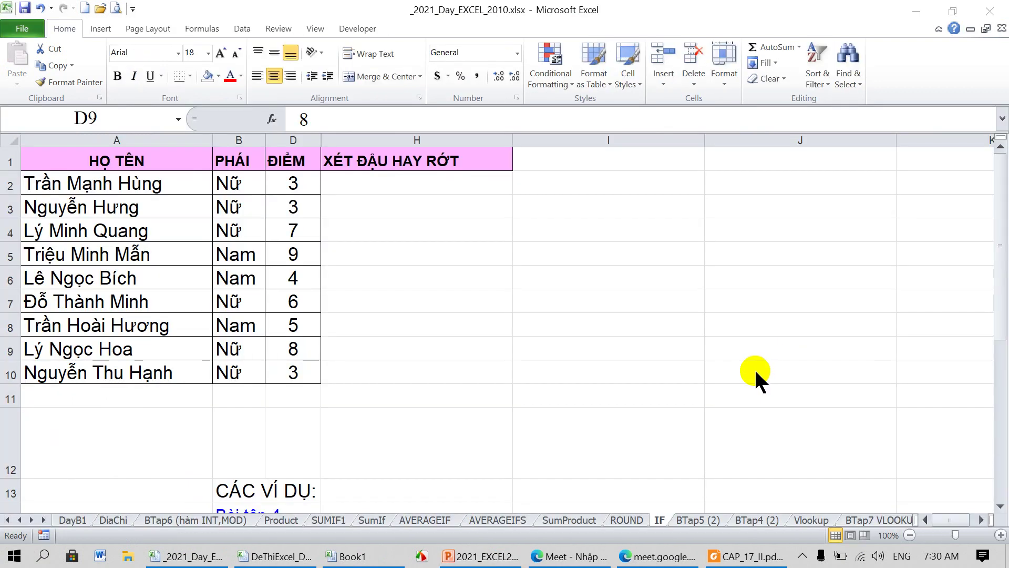
pyautogui.press('F2')
pyautogui.click(655, 279)
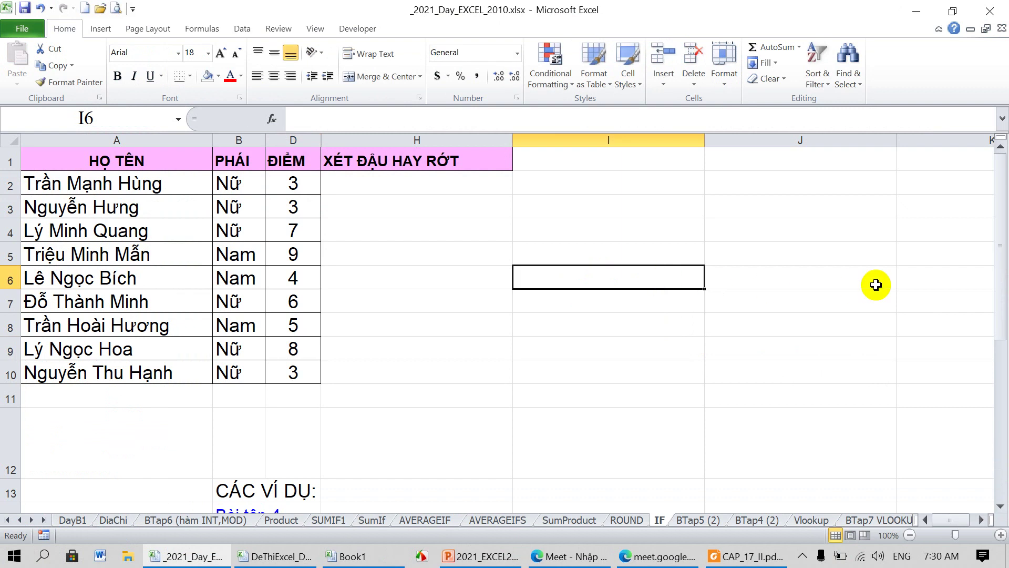
pyautogui.write('=5=')
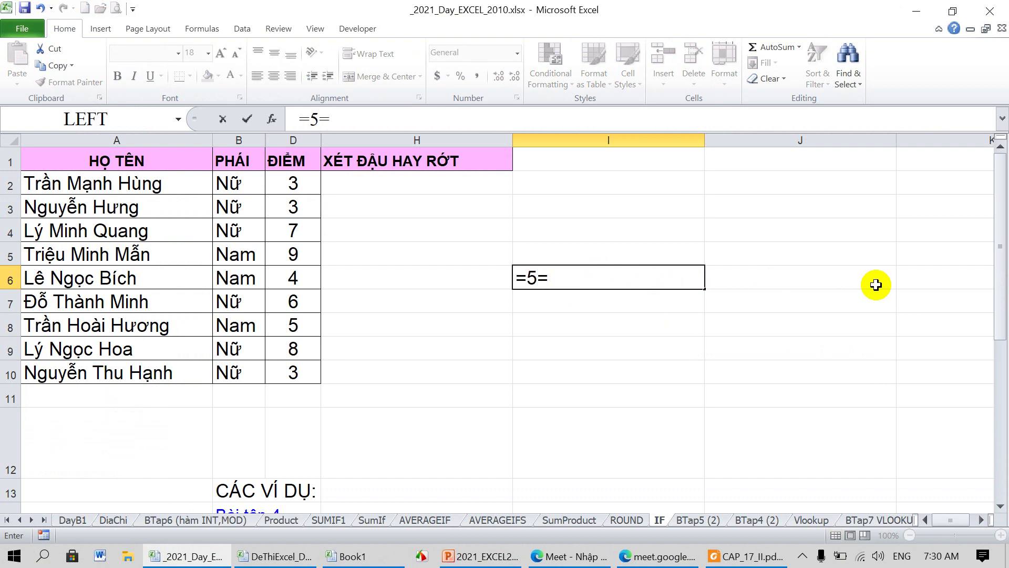
pyautogui.write('2')
pyautogui.write('^3')
pyautogui.click(552, 277)
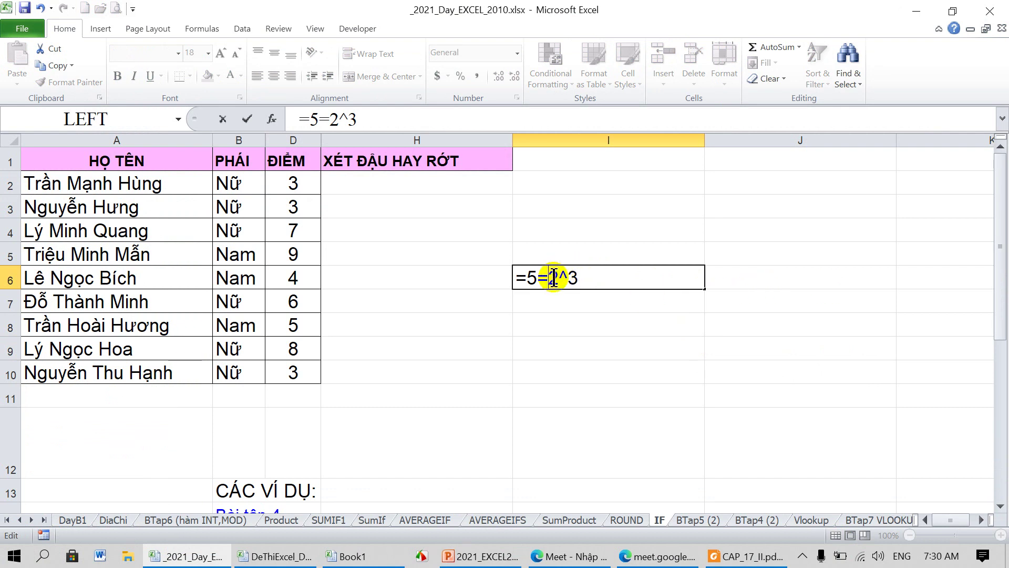
pyautogui.press('BackSpace')
pyautogui.write('+')
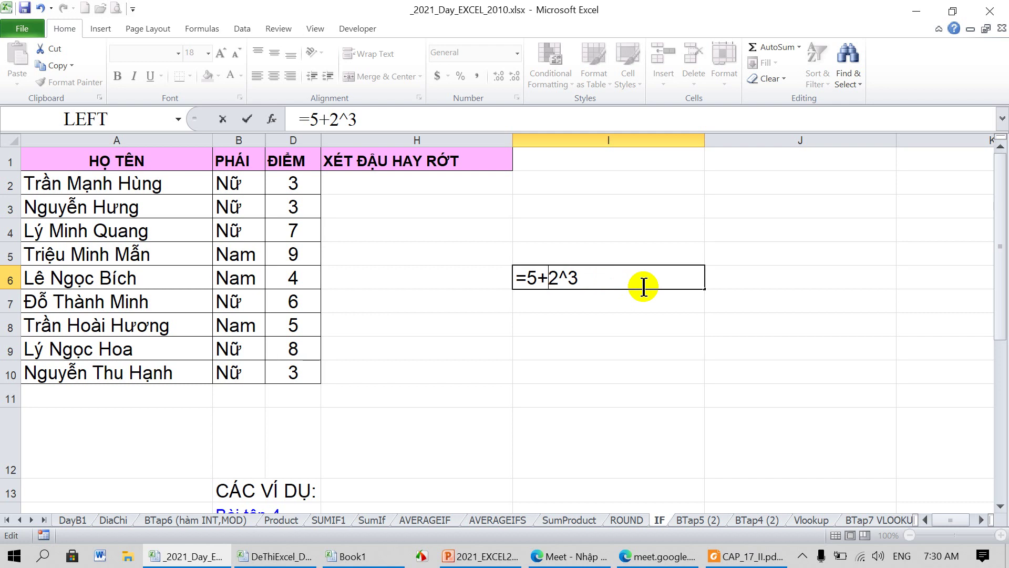
pyautogui.press('Return')
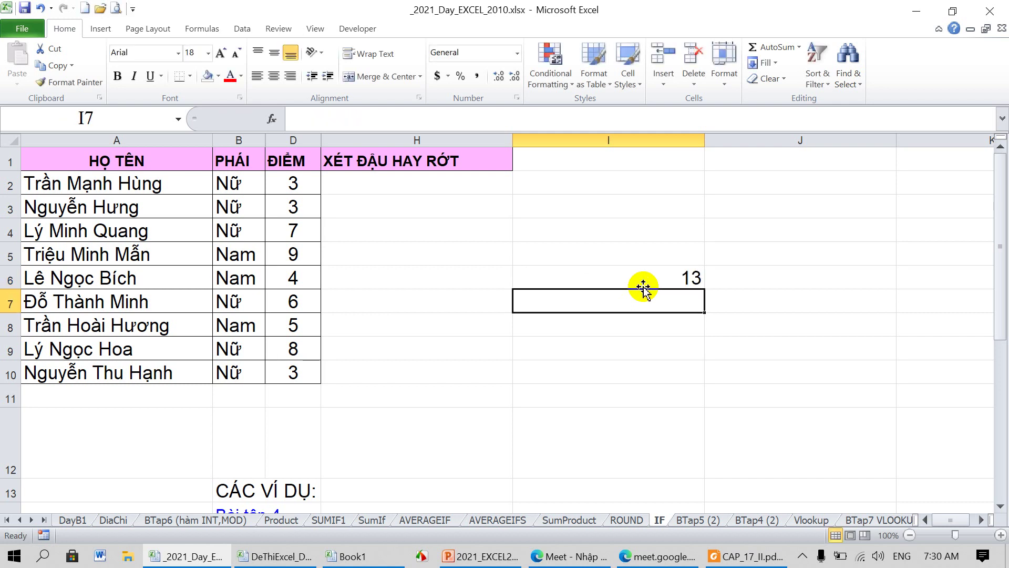
pyautogui.click(653, 279)
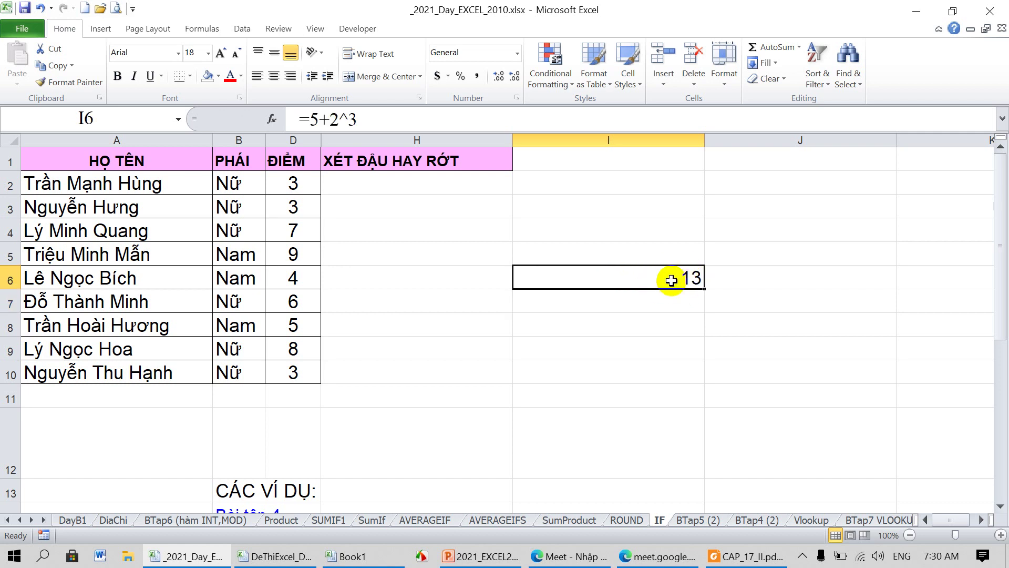
pyautogui.press('Delete')
pyautogui.click(439, 185)
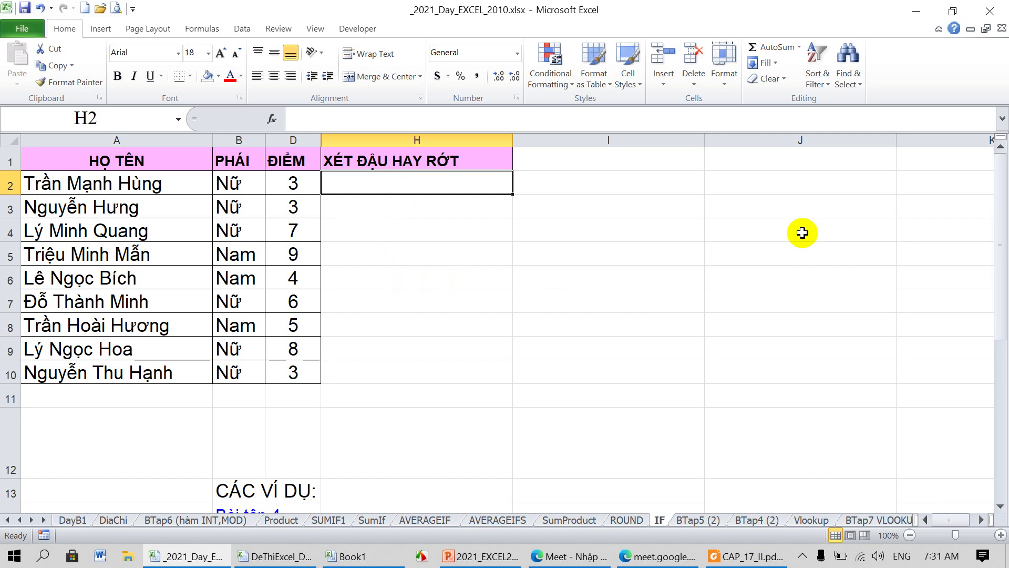
# Step: Enter =IF(D2>=5,'Đậu','Rớt') in H2, showing Rớt for the first student's score of 3
pyautogui.write('=')
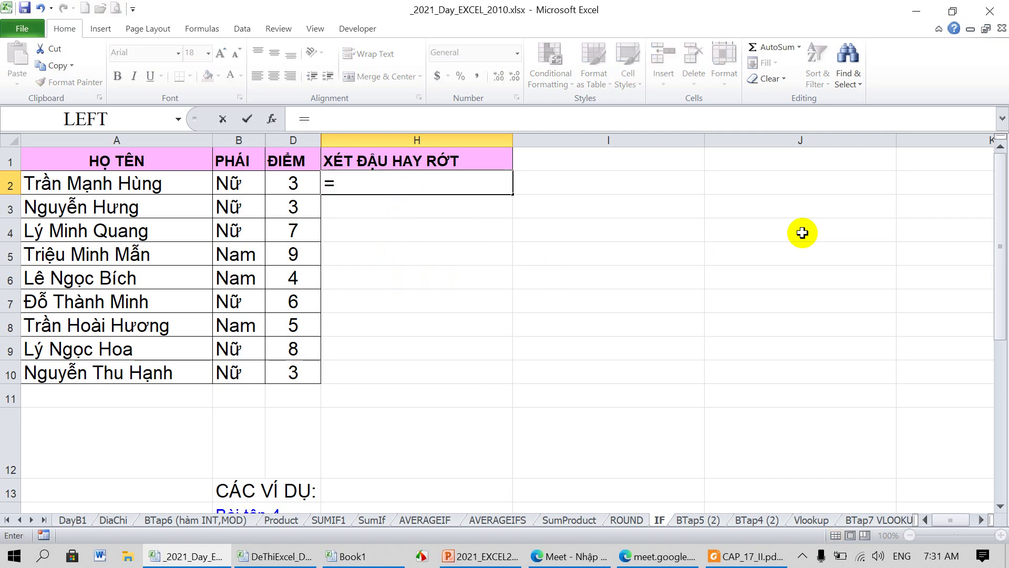
pyautogui.write('IF')
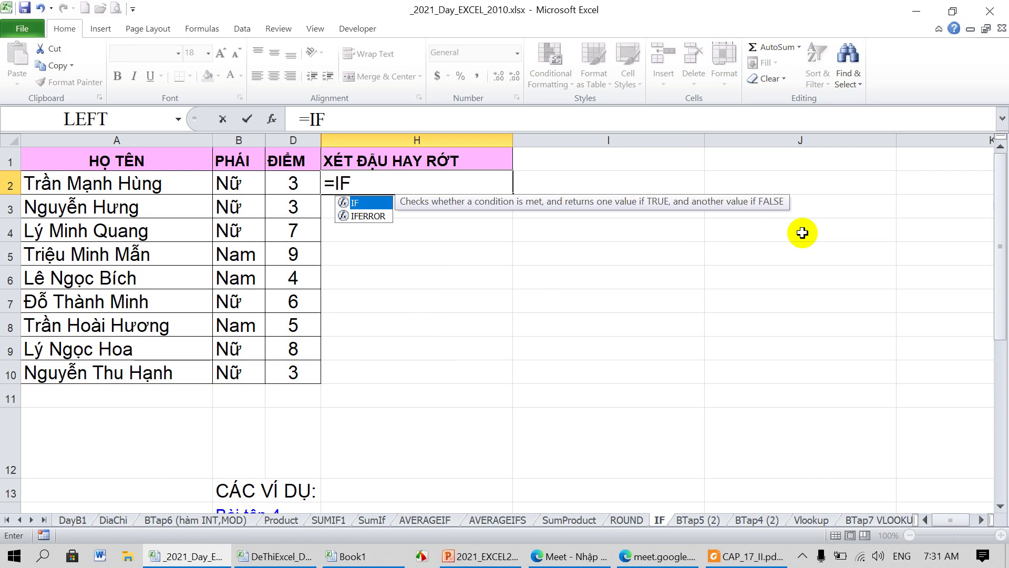
pyautogui.write('(')
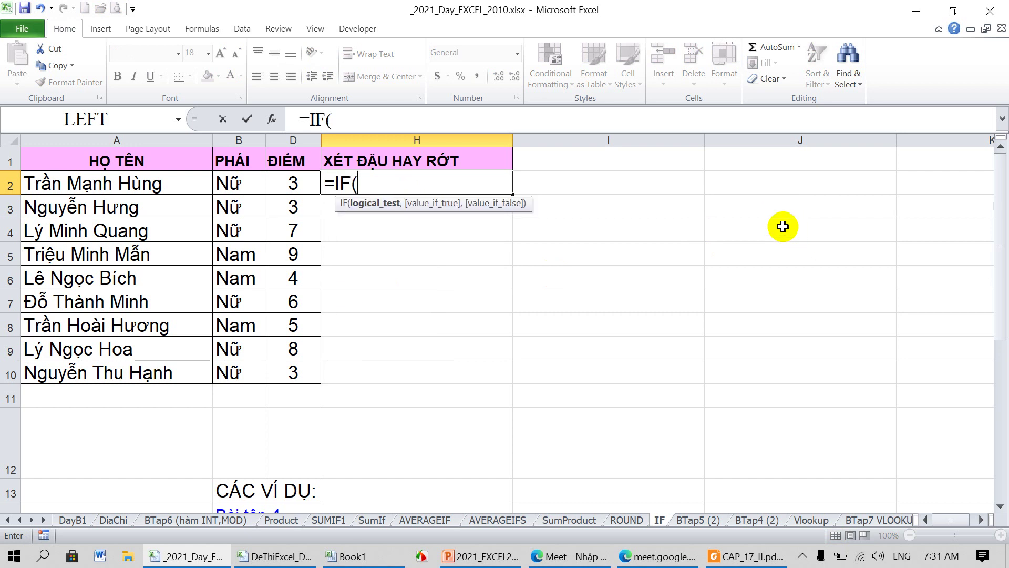
pyautogui.moveTo(195, 128); pyautogui.dragTo(120, 126)
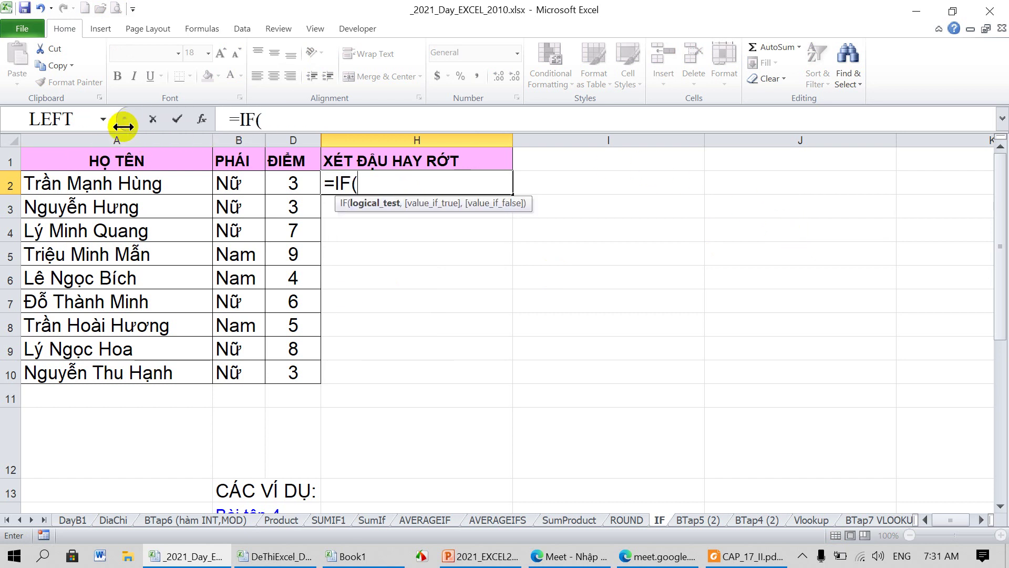
pyautogui.click(293, 184)
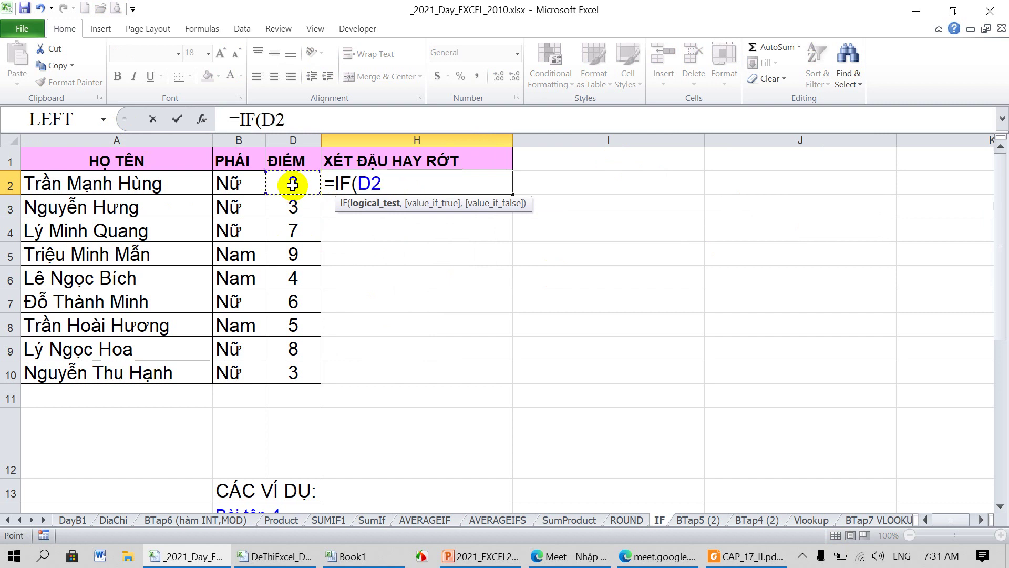
pyautogui.write('>=5')
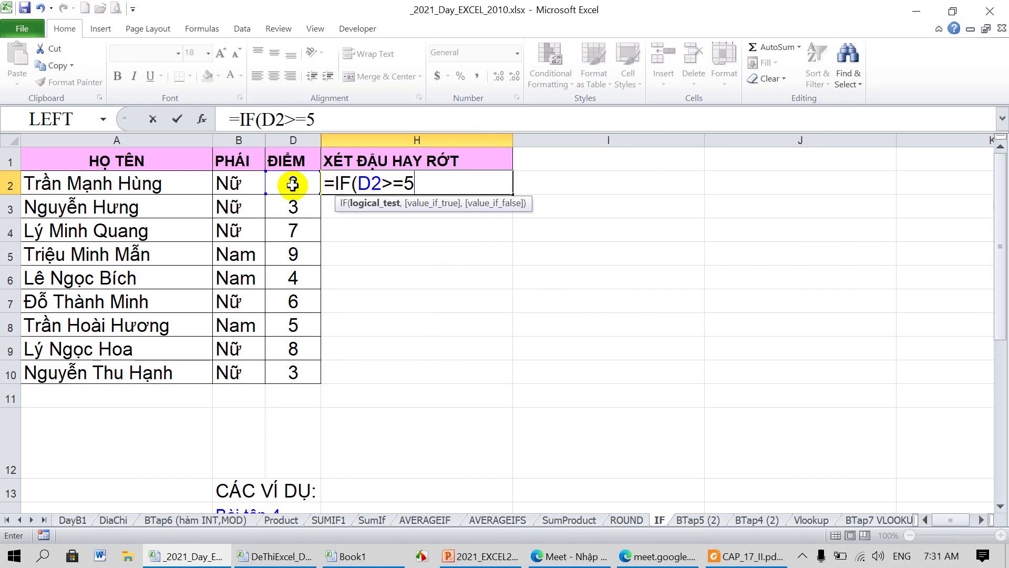
pyautogui.write(',"')
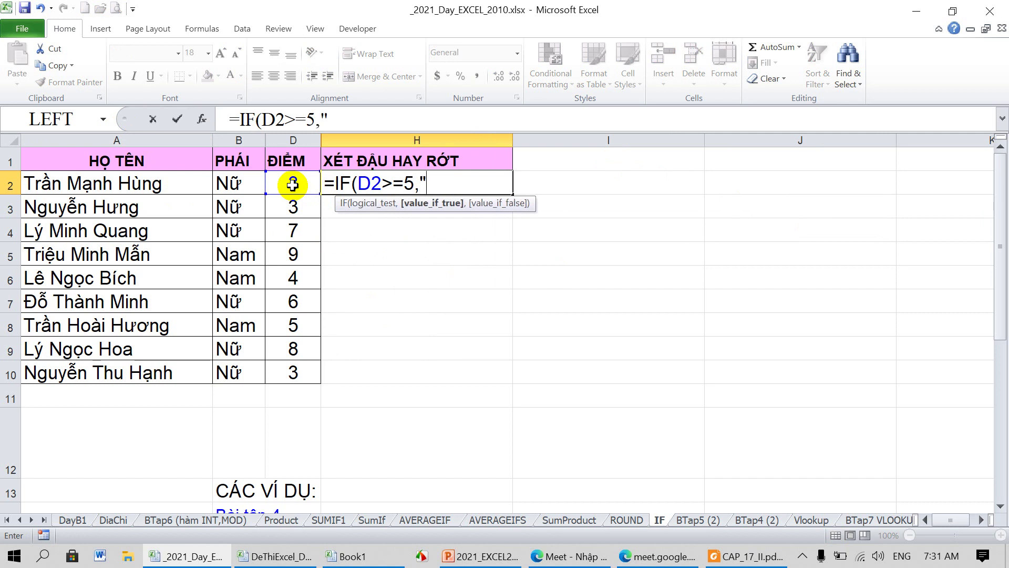
pyautogui.write('Đa')
pyautogui.write('u')
pyautogui.write('"')
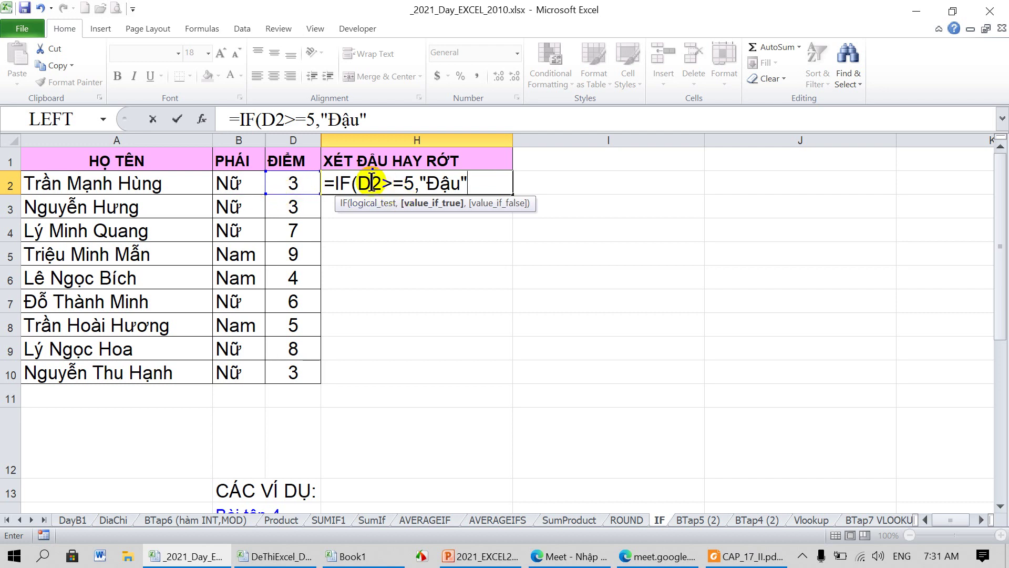
pyautogui.moveTo(372, 182); pyautogui.dragTo(407, 185)
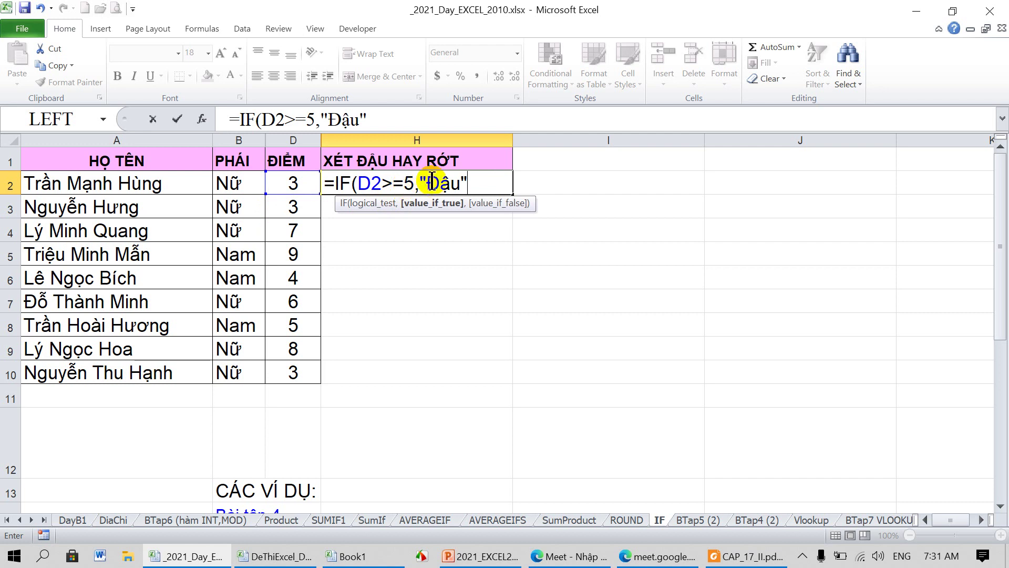
pyautogui.click(469, 182)
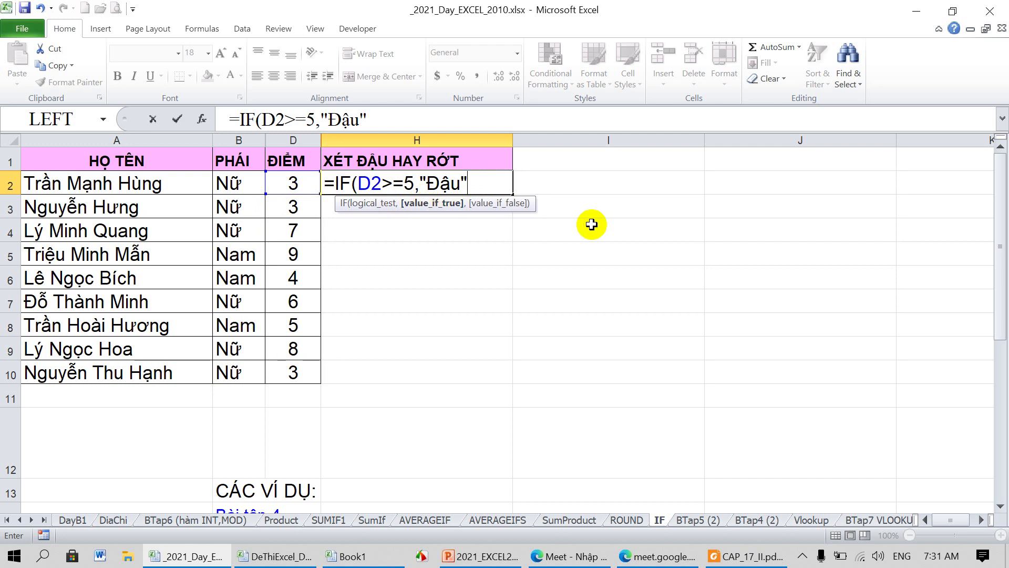
pyautogui.click(340, 184)
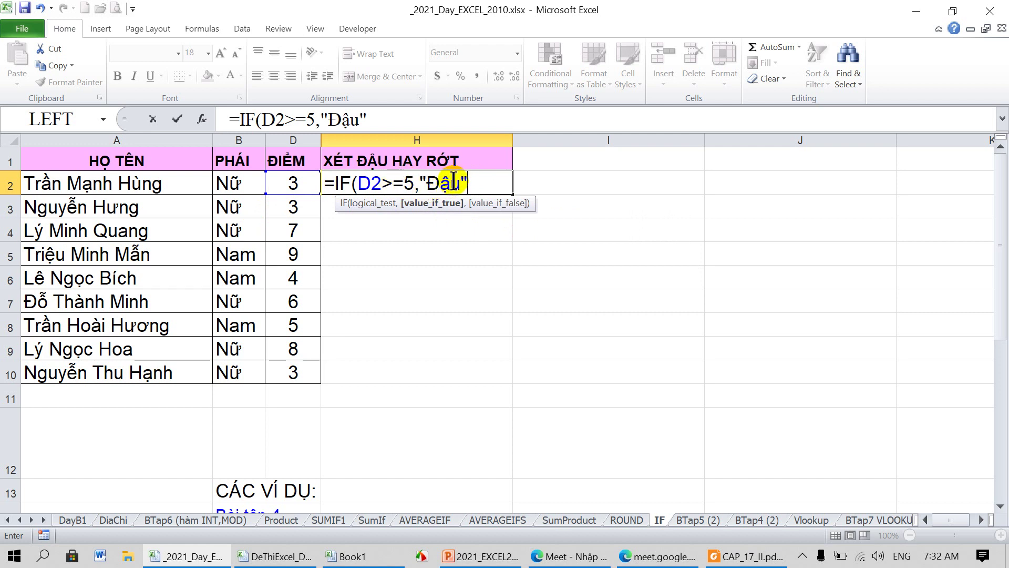
pyautogui.write(',')
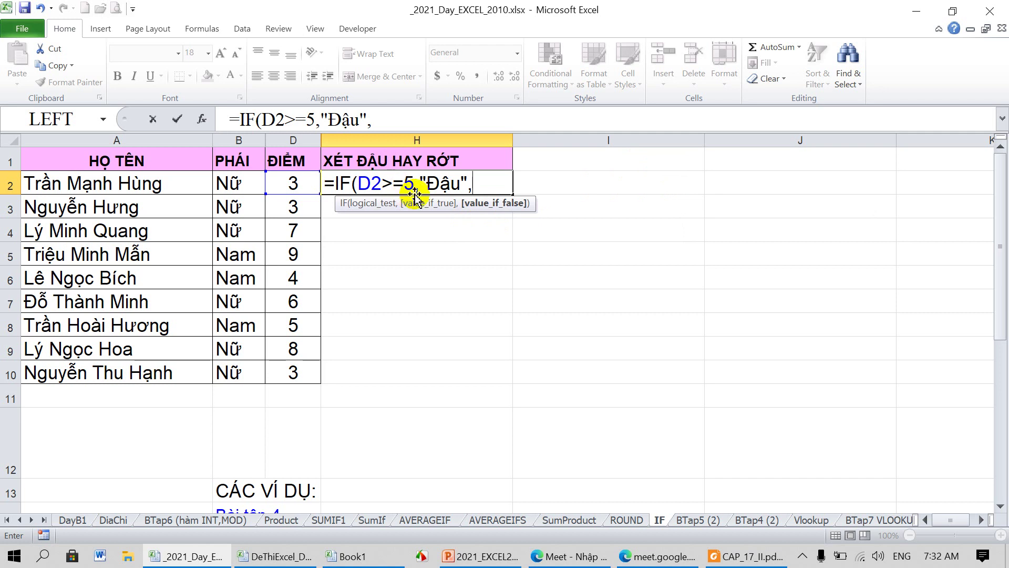
pyautogui.write('"')
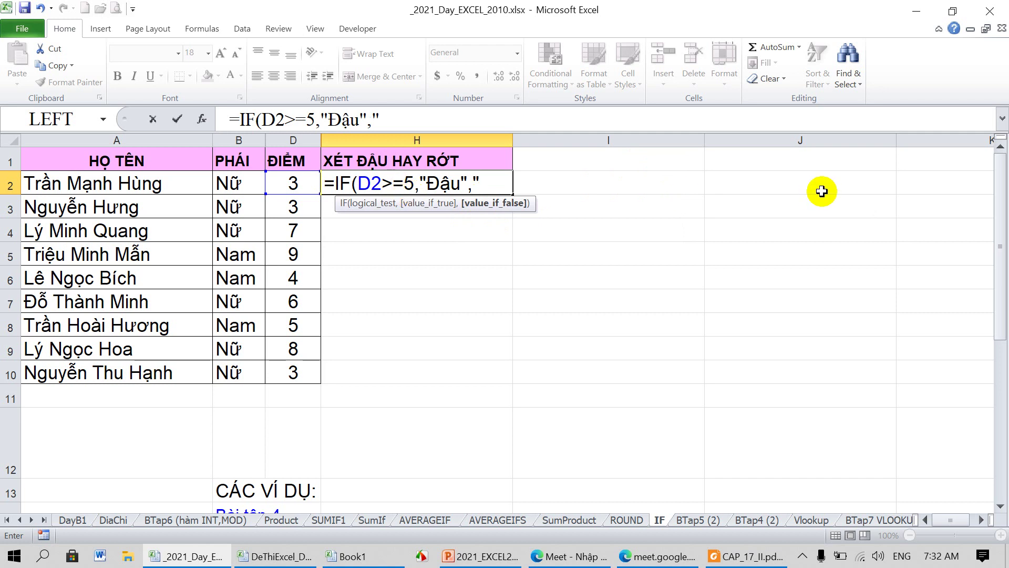
pyautogui.write('Rows')
pyautogui.write('t')
pyautogui.write('"')
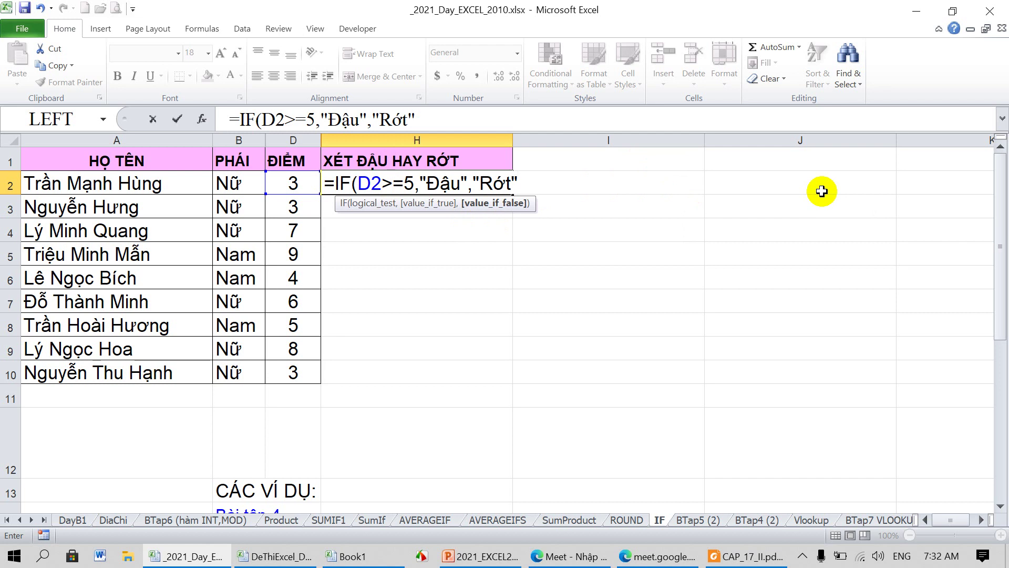
pyautogui.write(')')
pyautogui.press('Return')
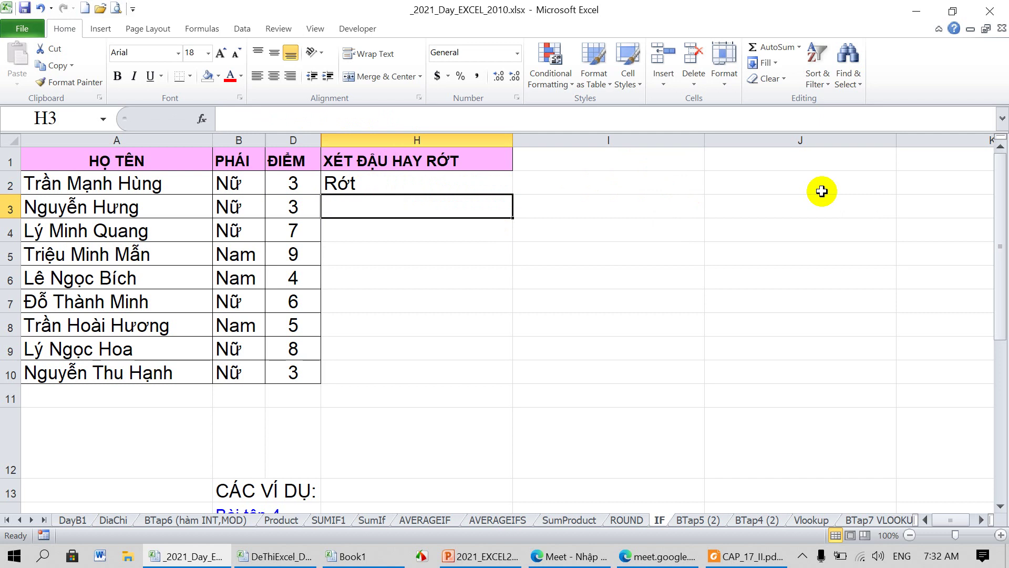
pyautogui.click(418, 186)
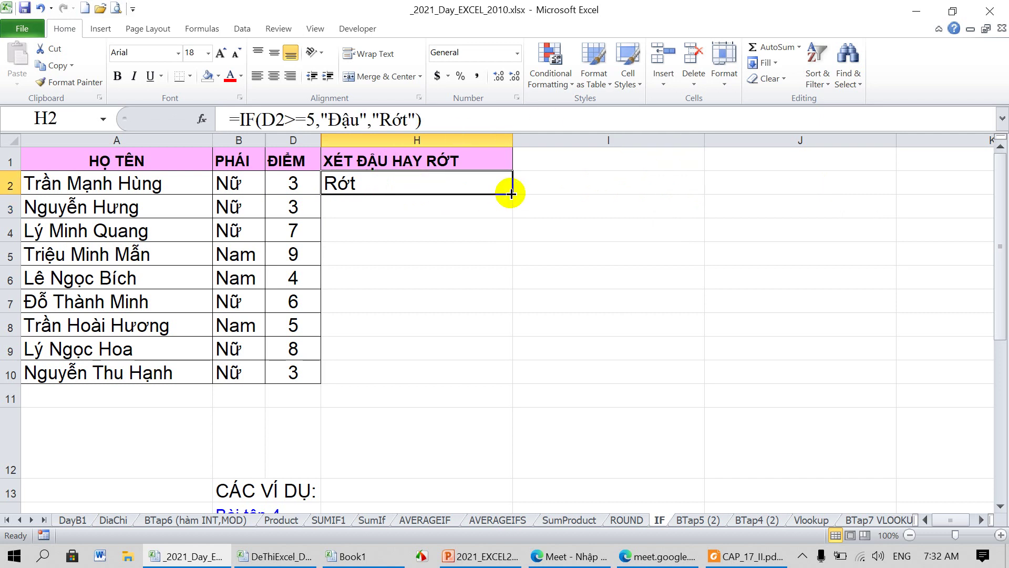
# Step: Fill the pass/fail formula down to H10 and review its D2>=5, Đậu and Rớt arguments
pyautogui.moveTo(511, 193); pyautogui.dragTo(490, 370)
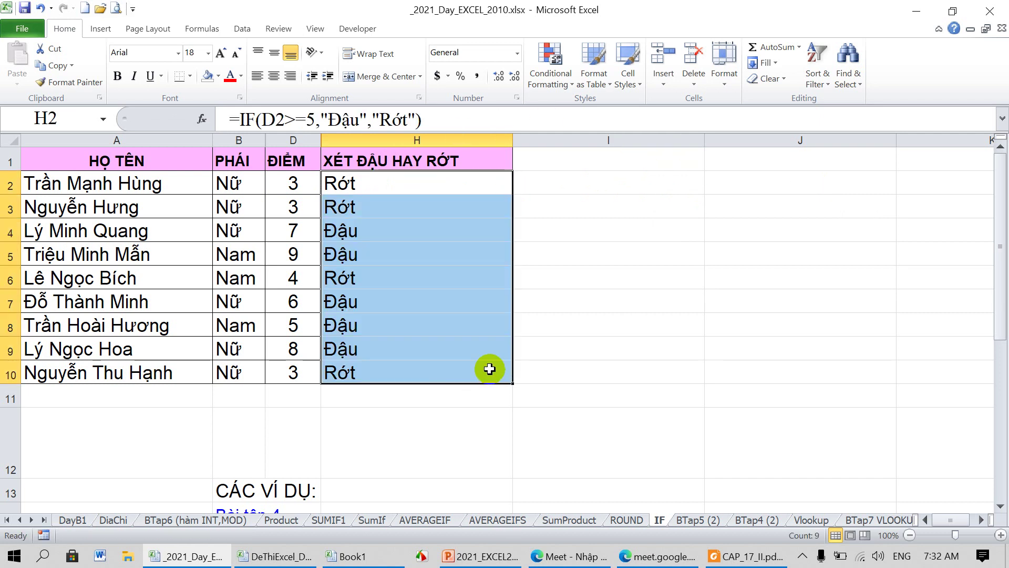
pyautogui.click(370, 185)
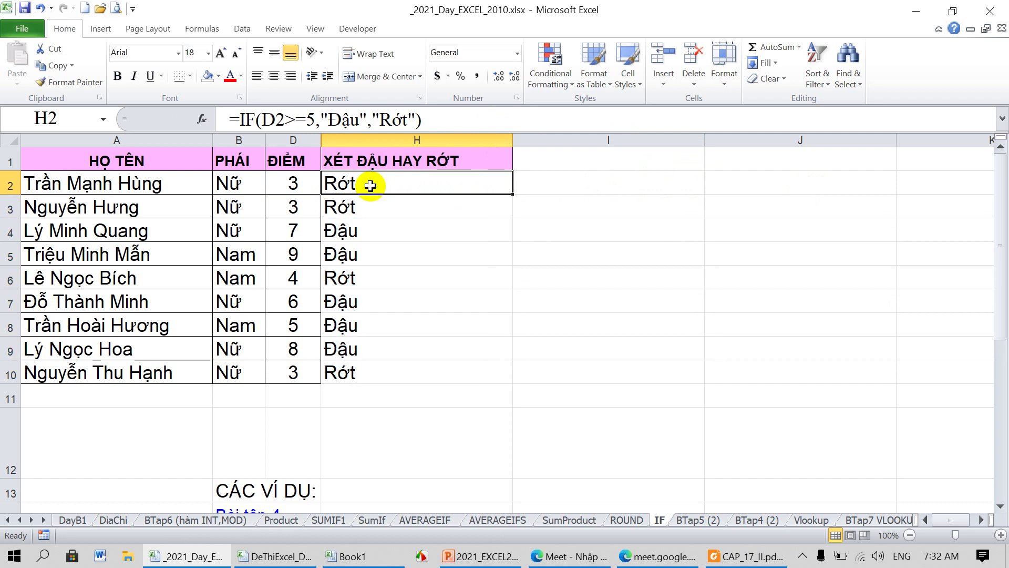
pyautogui.doubleClick(370, 185)
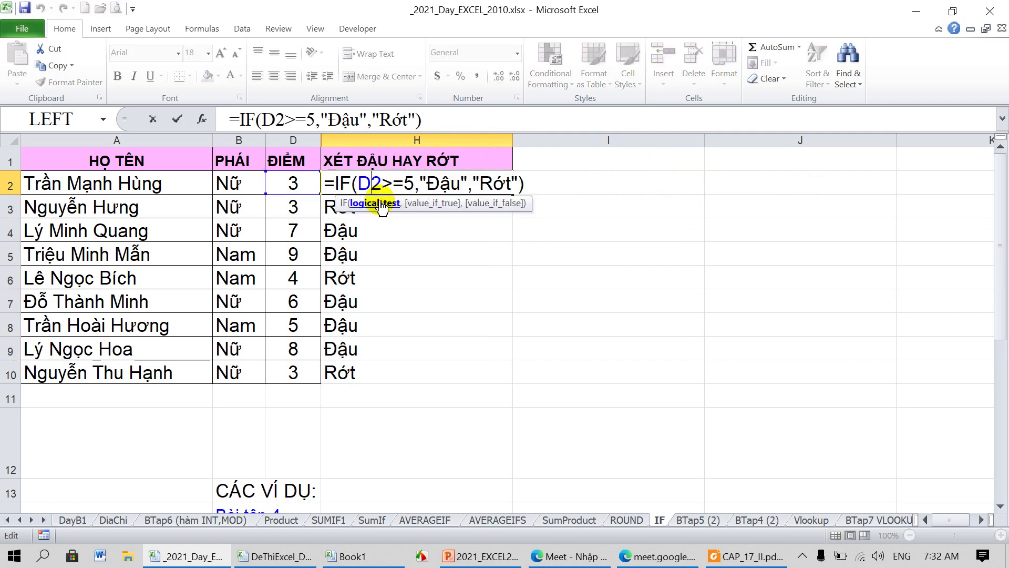
pyautogui.click(380, 204)
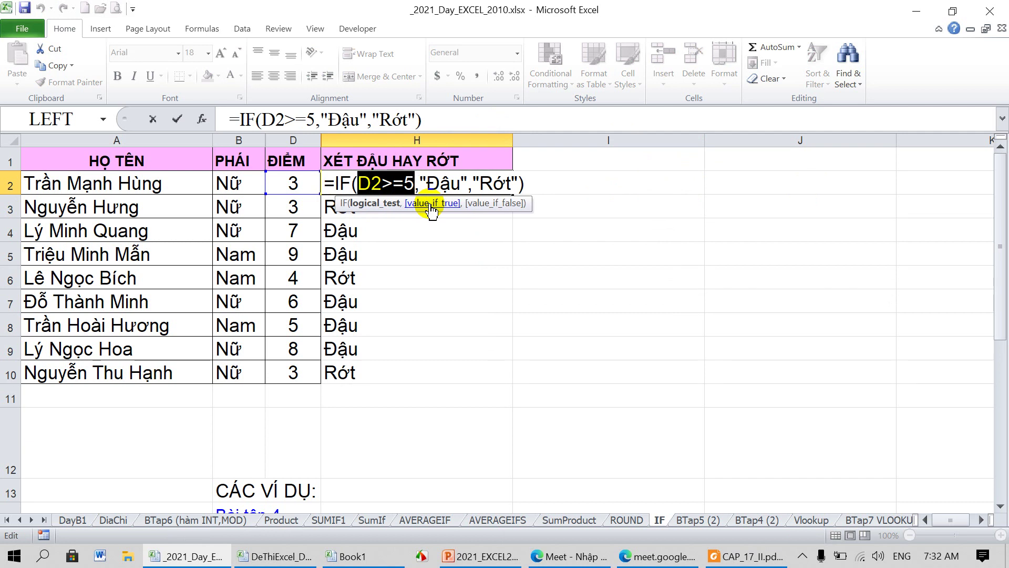
pyautogui.click(430, 205)
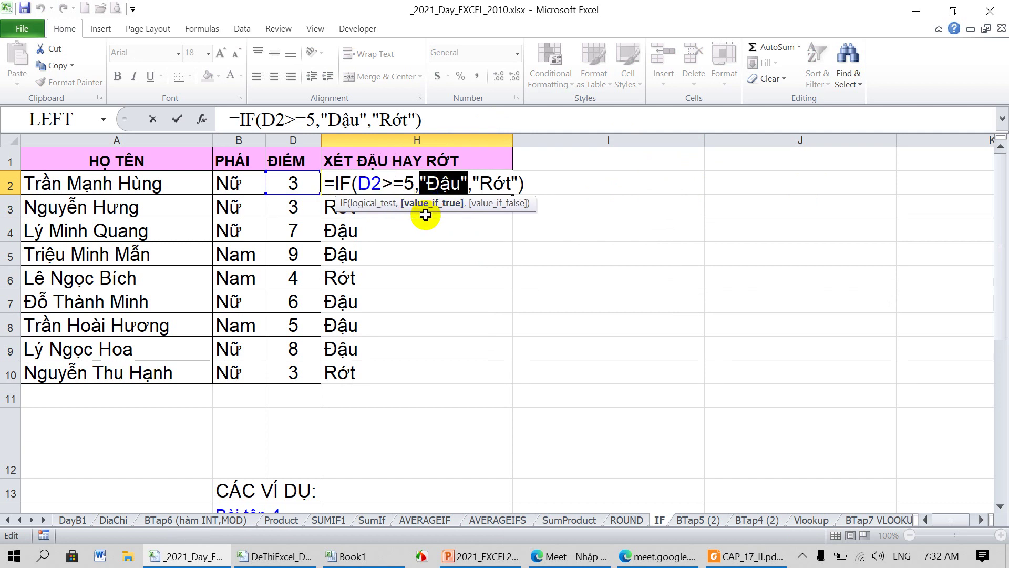
pyautogui.click(496, 209)
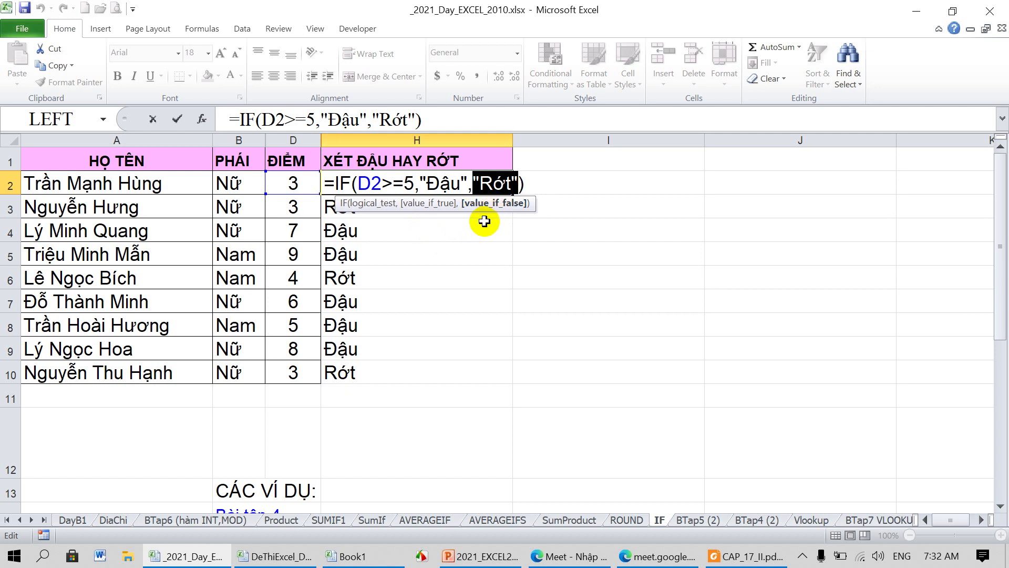
pyautogui.press('Return')
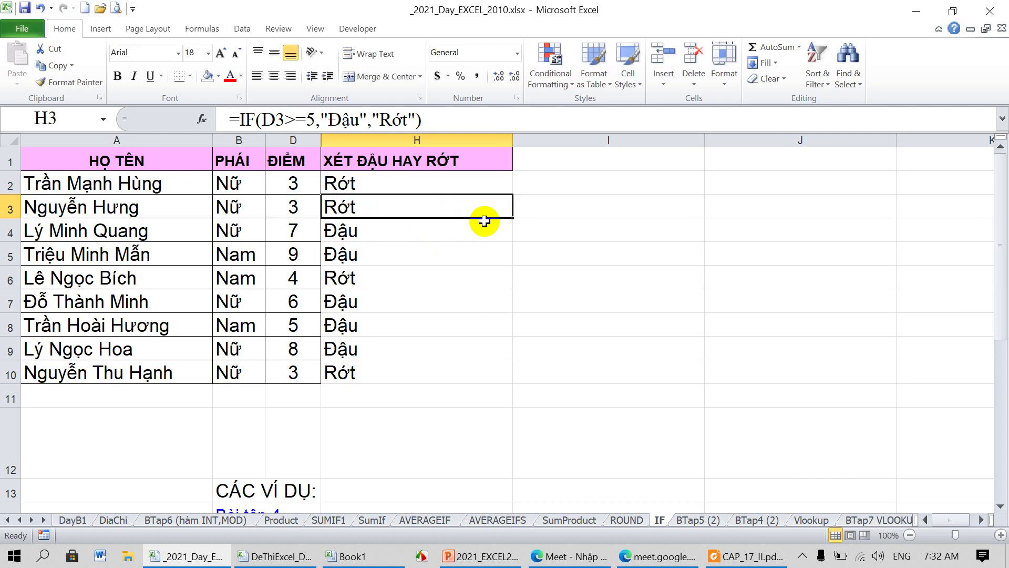
pyautogui.click(393, 183)
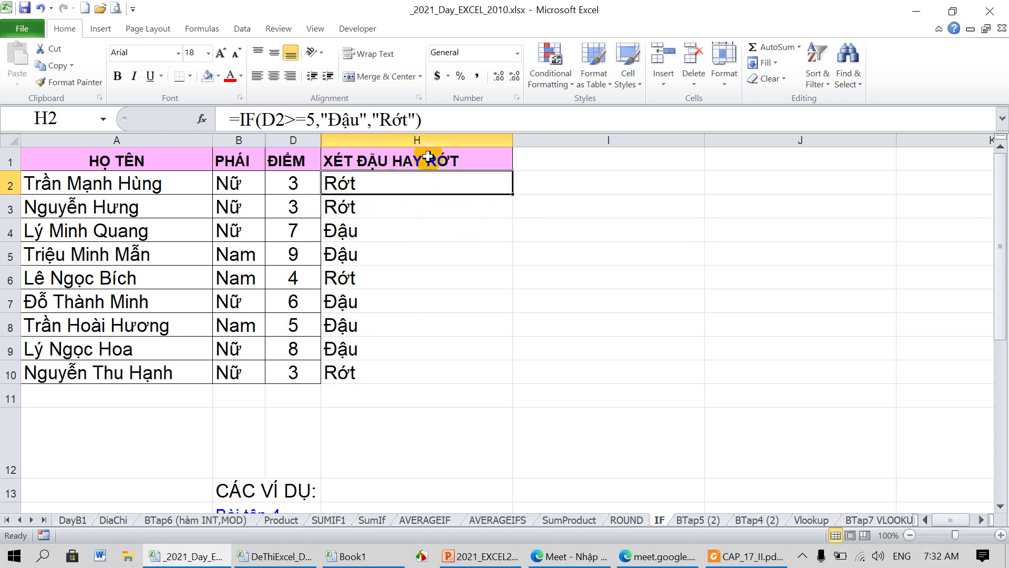
pyautogui.doubleClick(411, 183)
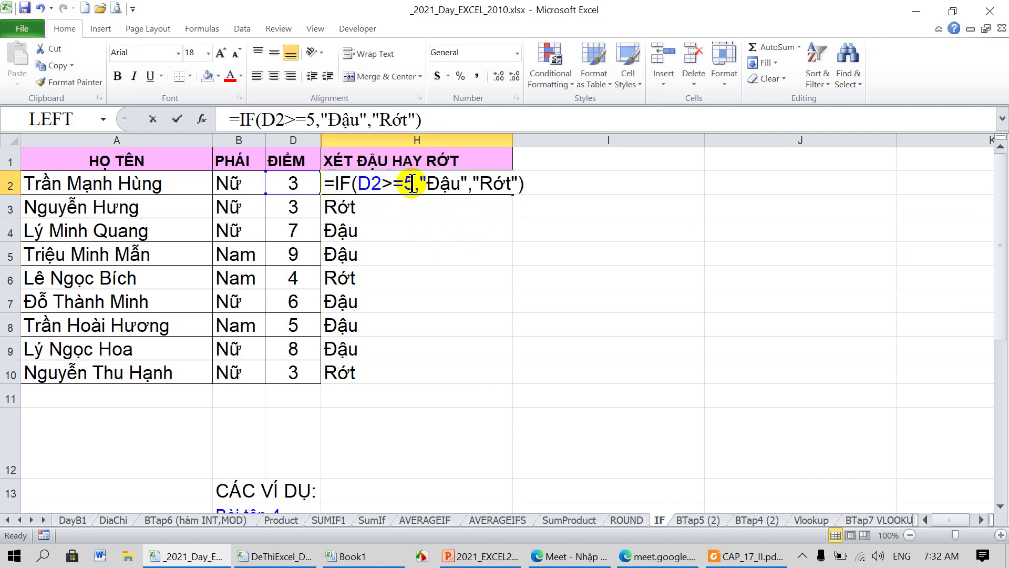
# Step: Shorten H2 to =IF(D2>=5,'Đậu') and fill it down to H10, showing FALSE for fails
pyautogui.click(470, 186)
pyautogui.press('Delete')
pyautogui.press('Delete')
pyautogui.press('Delete')
pyautogui.press('Delete')
pyautogui.press('Delete')
pyautogui.press('Delete')
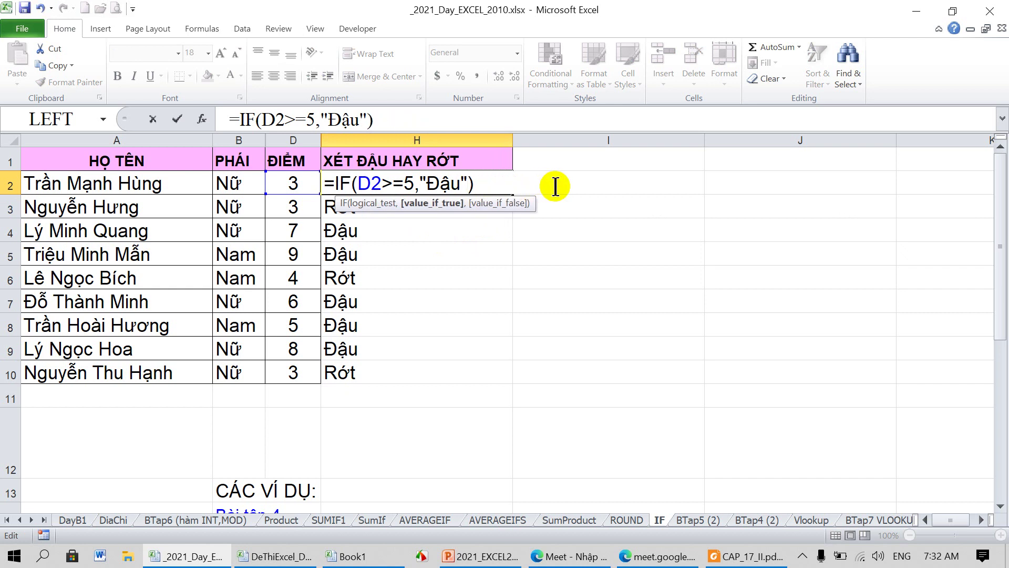
pyautogui.press('Return')
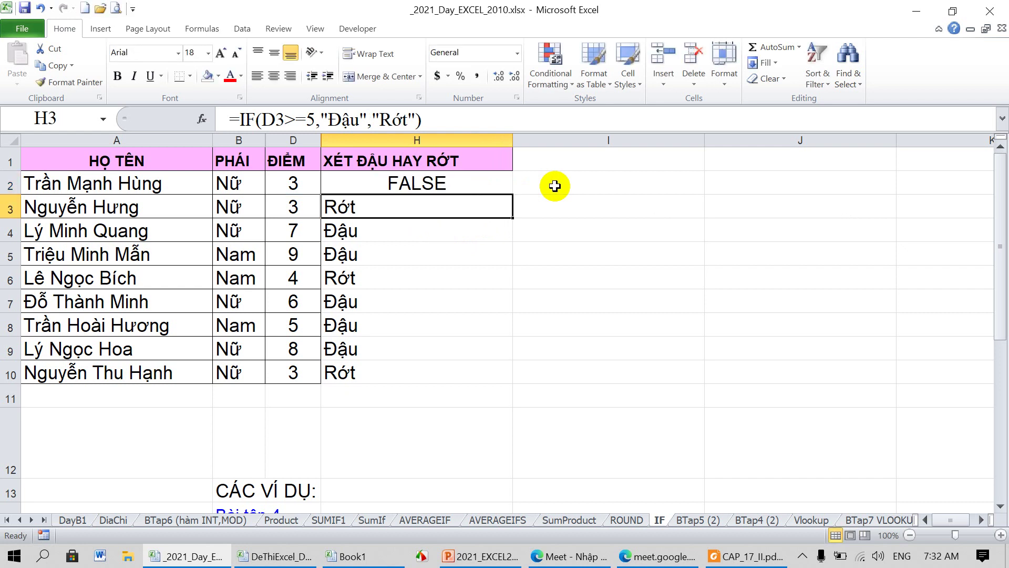
pyautogui.click(445, 184)
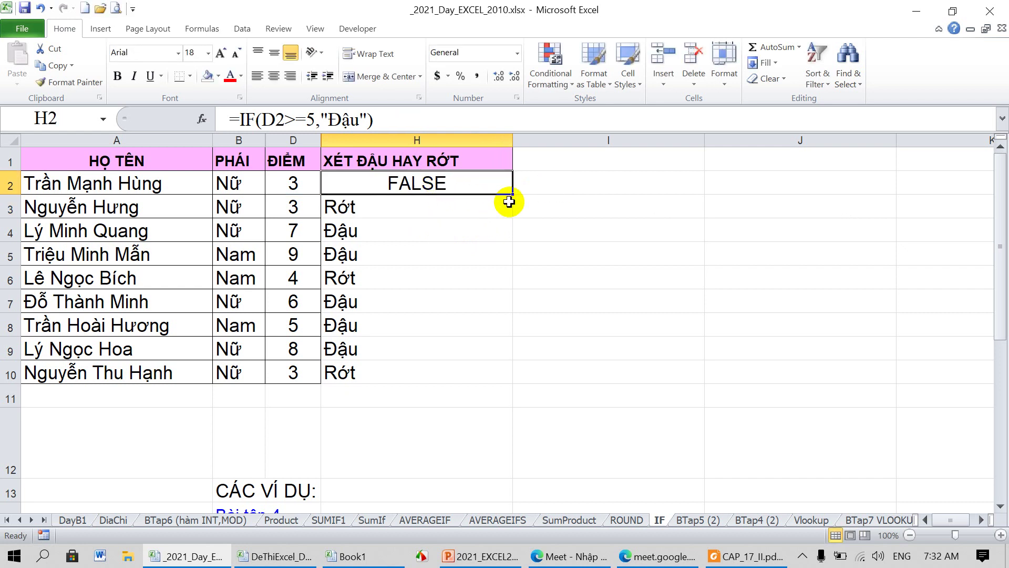
pyautogui.moveTo(512, 195); pyautogui.dragTo(497, 376)
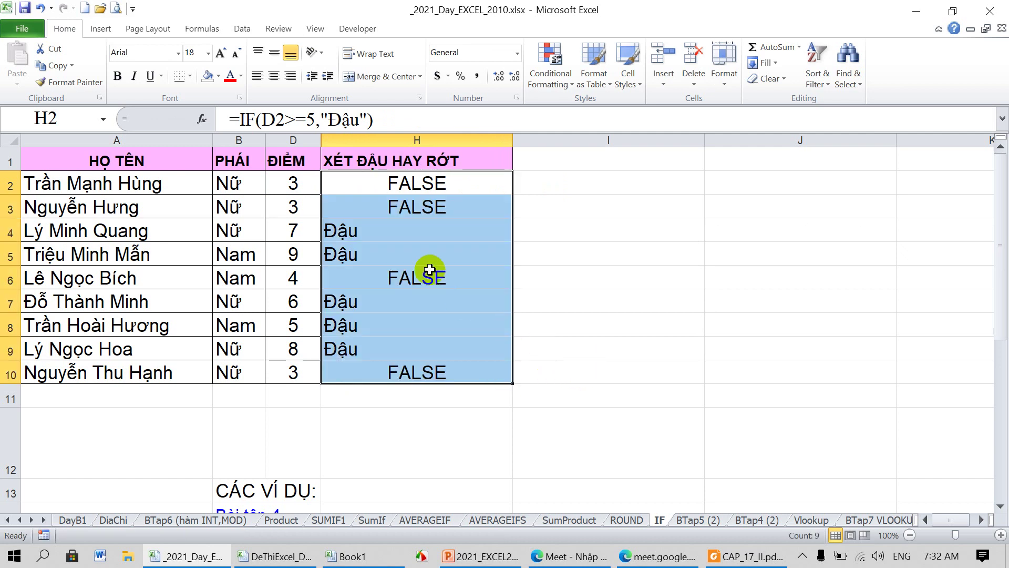
# Step: Inspect the Đậu argument in H2's formula, leaving the formula unchanged
pyautogui.doubleClick(422, 185)
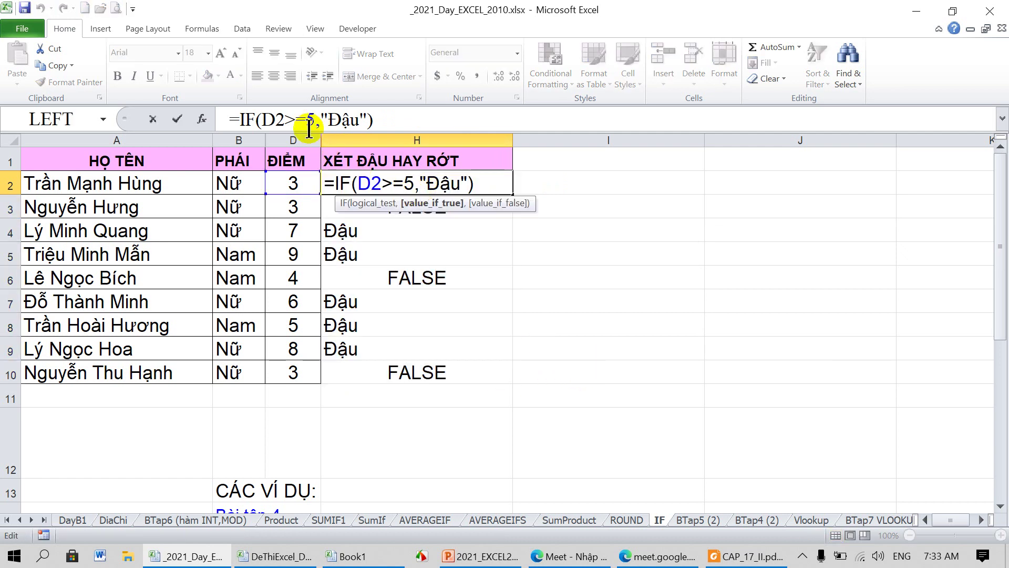
pyautogui.moveTo(340, 121); pyautogui.dragTo(354, 123)
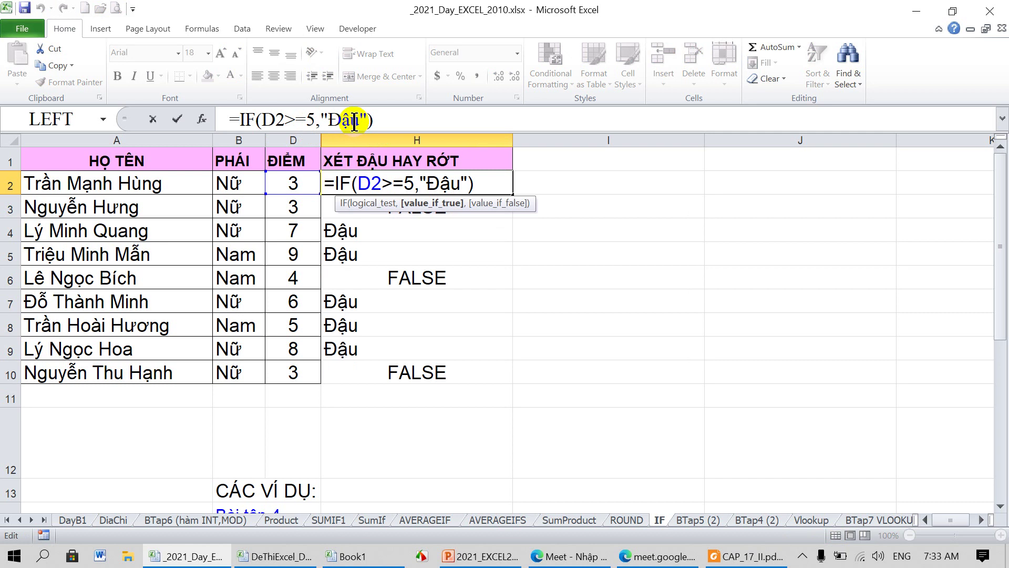
pyautogui.click(355, 123)
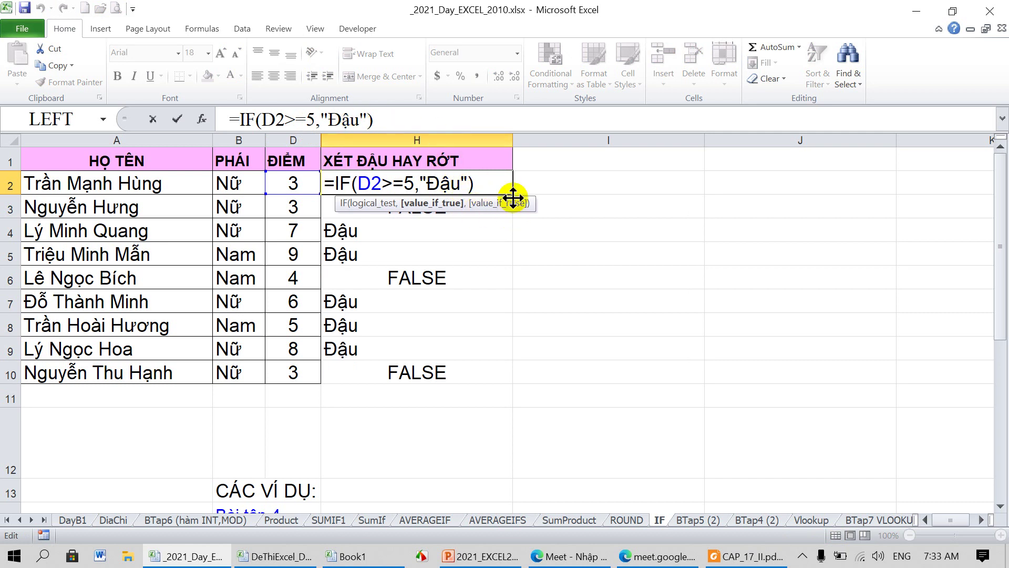
pyautogui.press('Return')
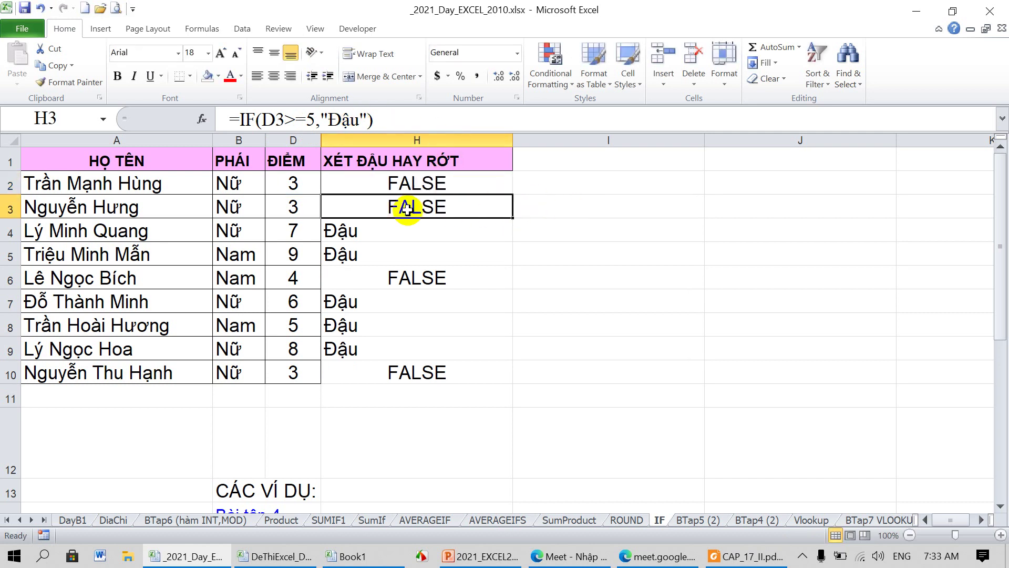
pyautogui.click(405, 178)
pyautogui.moveTo(321, 120); pyautogui.dragTo(365, 122)
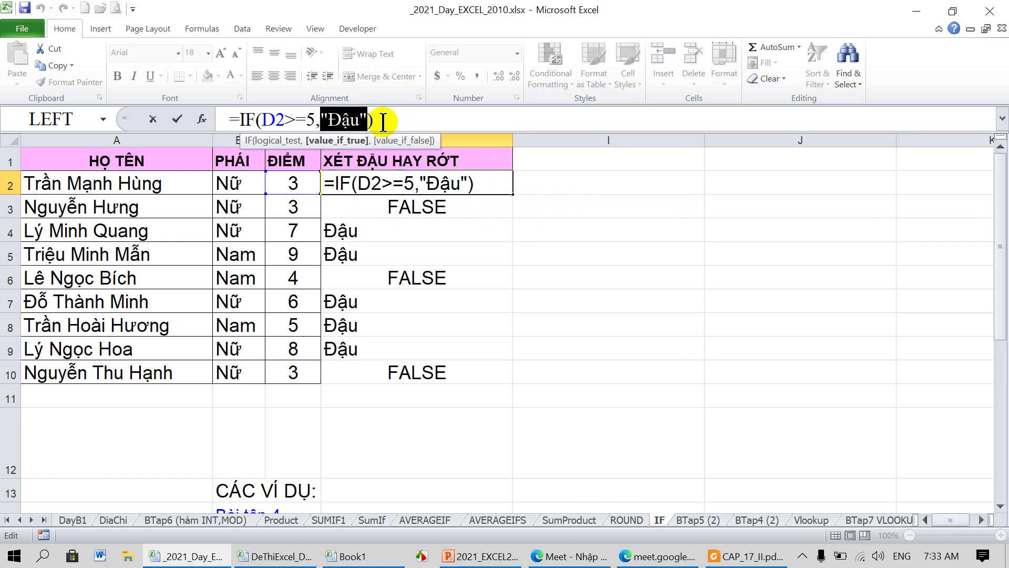
# Step: Change H2 to =IF(D2>=5,,'Rớt'), fill down to H10, and check H4's 0 result
pyautogui.press('BackSpace')
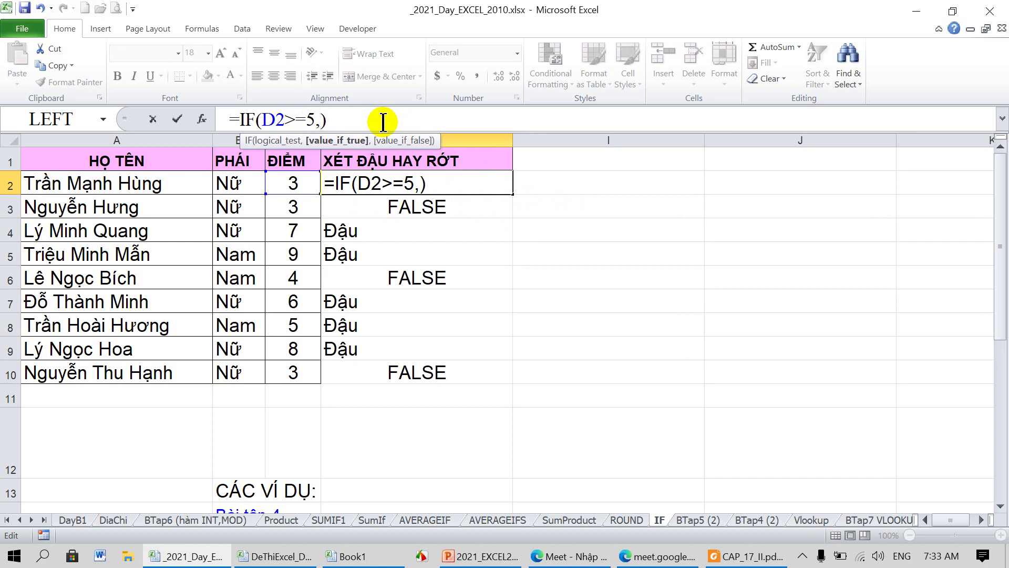
pyautogui.write(',"')
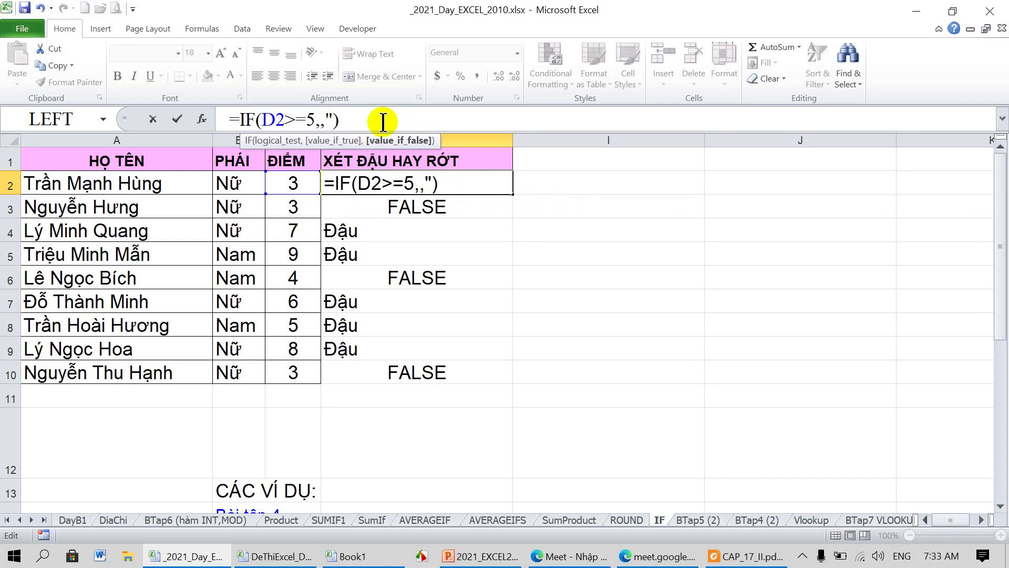
pyautogui.write('Row')
pyautogui.write('t')
pyautogui.write('"')
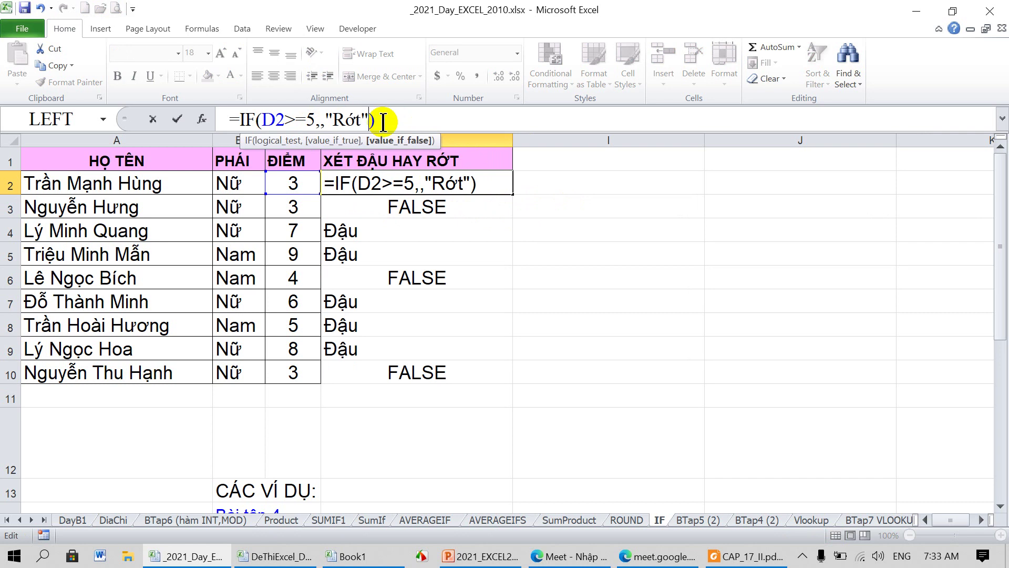
pyautogui.press('Return')
pyautogui.click(350, 185)
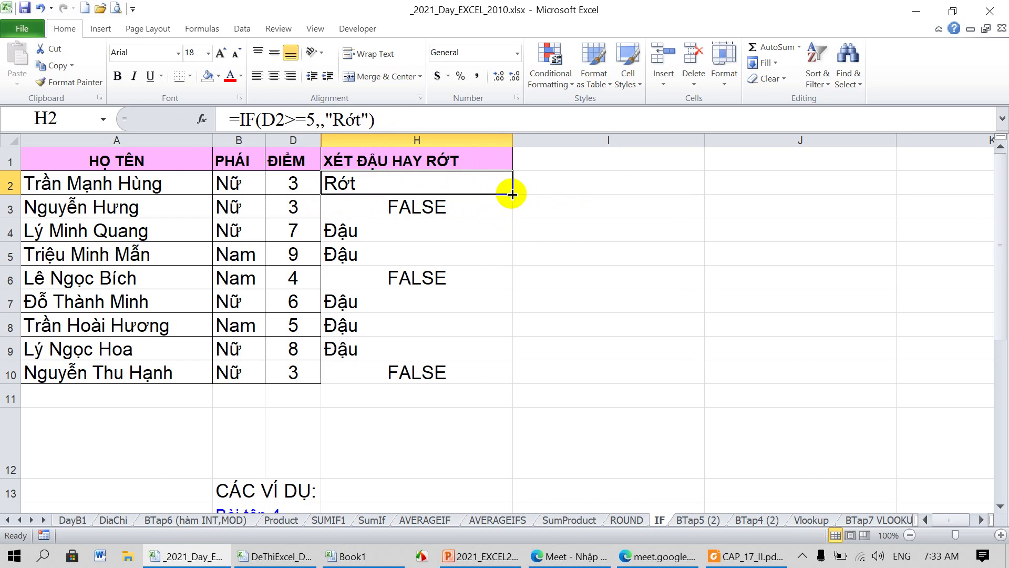
pyautogui.moveTo(513, 194); pyautogui.dragTo(493, 382)
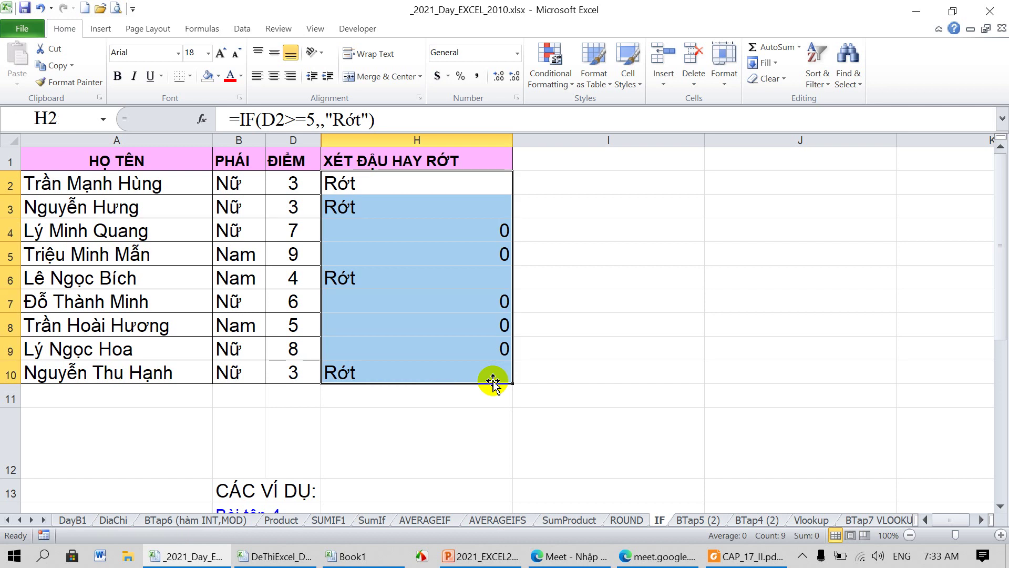
pyautogui.click(385, 238)
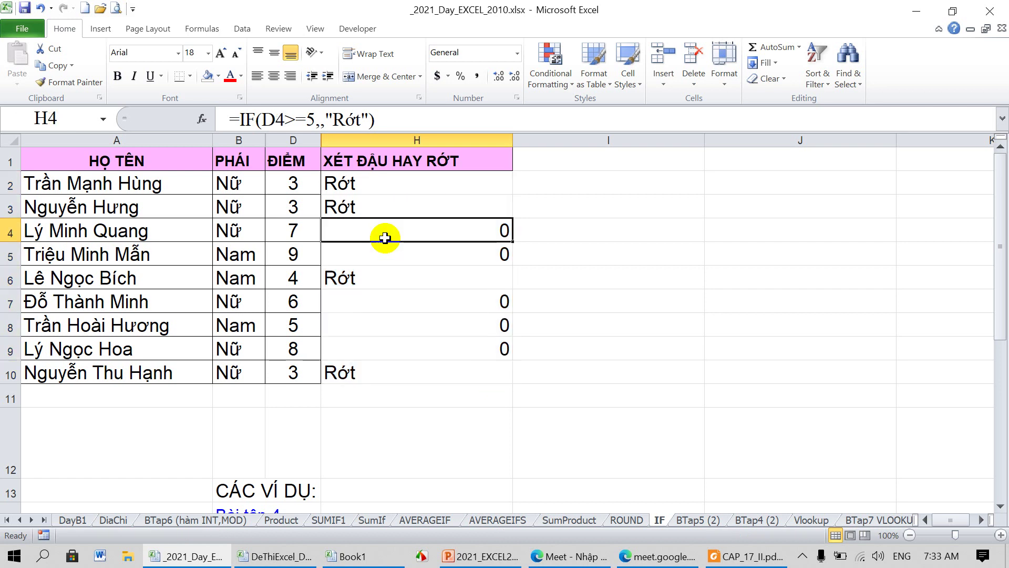
pyautogui.click(323, 127)
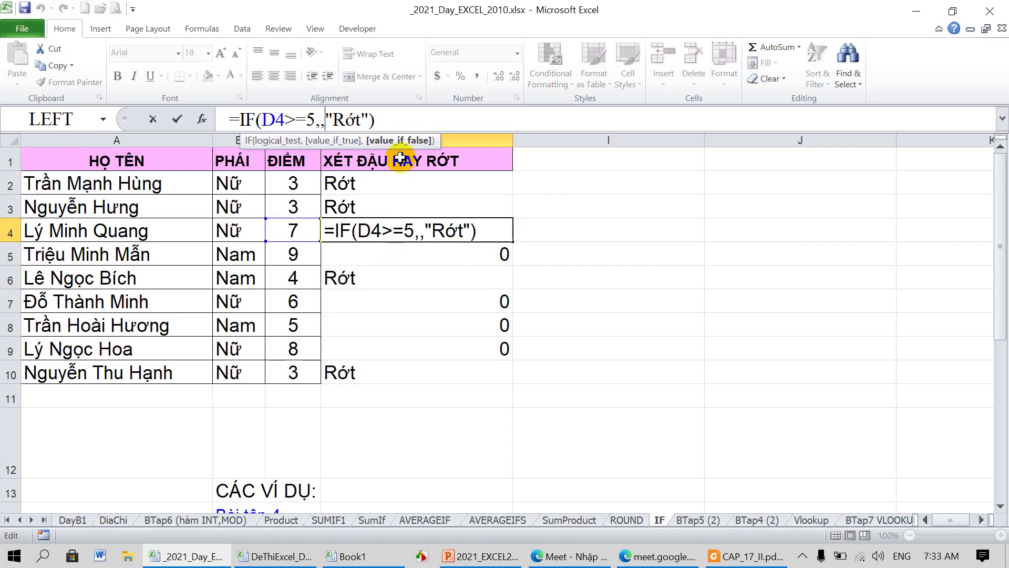
pyautogui.click(319, 122)
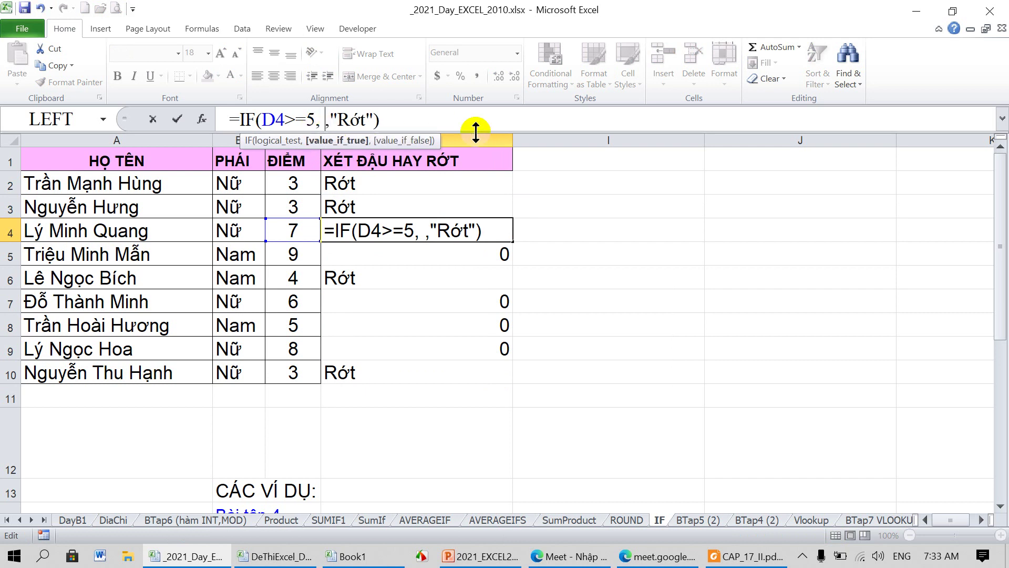
pyautogui.press('Return')
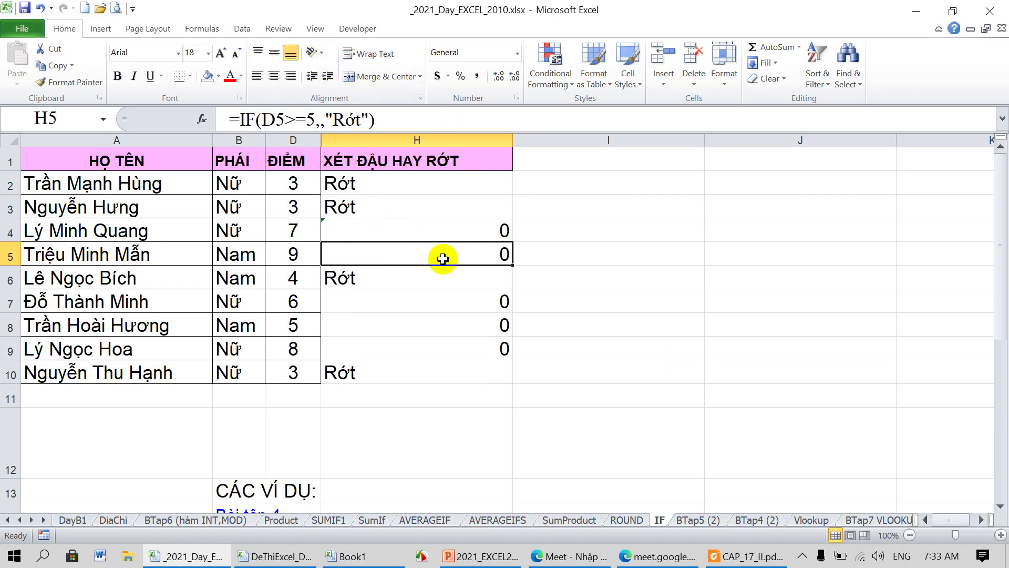
pyautogui.click(423, 184)
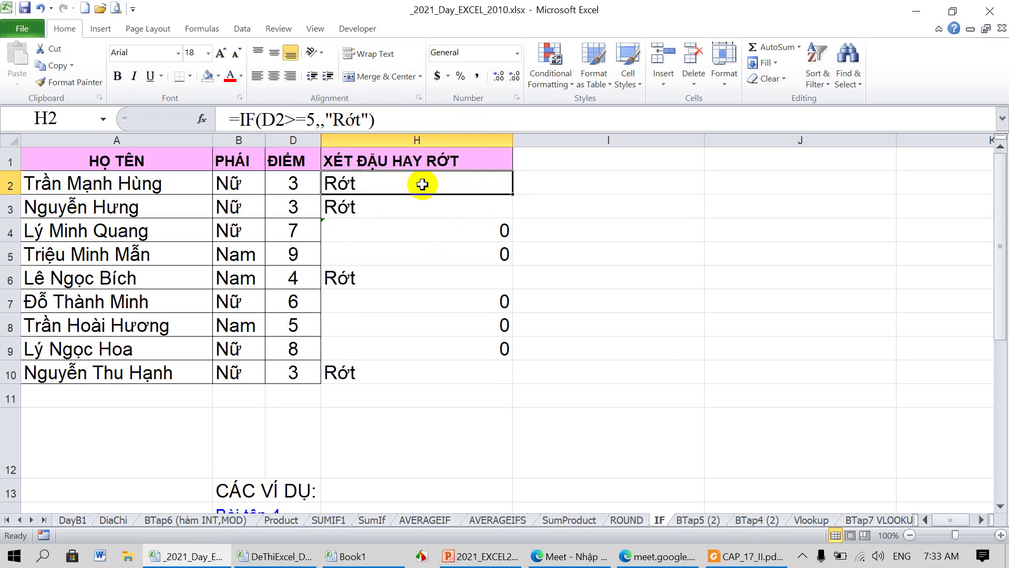
# Step: Change H2's formula to =IF(D2>=5,'đậu') with no else value
pyautogui.click(369, 120)
pyautogui.press('BackSpace')
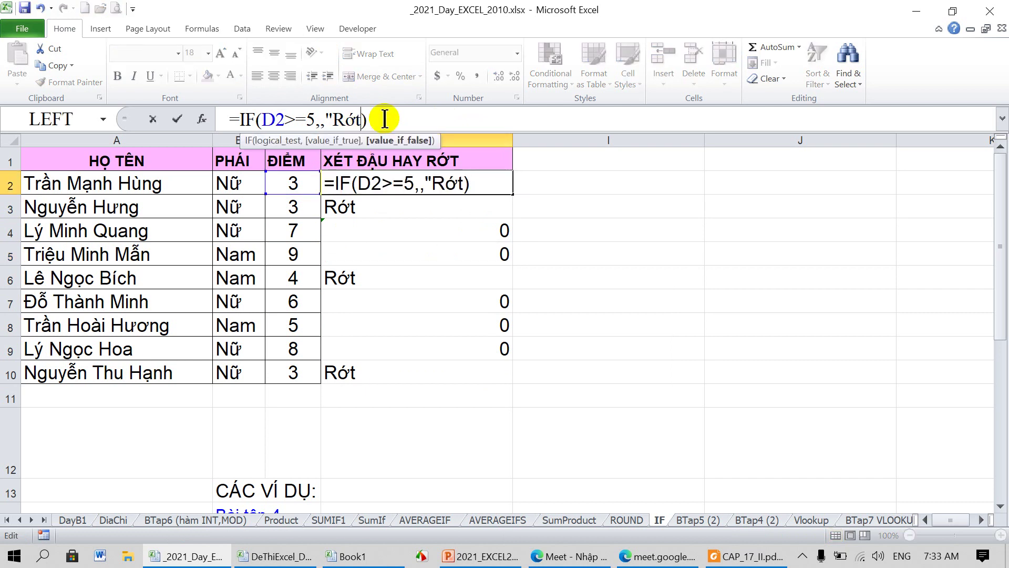
pyautogui.press('BackSpace')
pyautogui.press('BackSpace')
pyautogui.press('BackSpace')
pyautogui.press('BackSpace')
pyautogui.press('BackSpace')
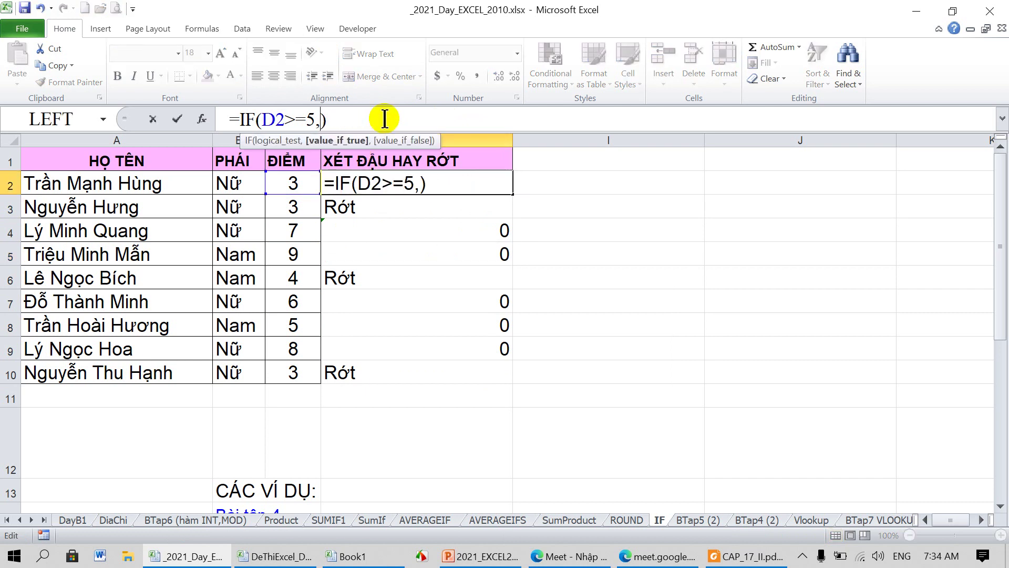
pyautogui.write('"')
pyautogui.write('đ')
pyautogui.write('ậu')
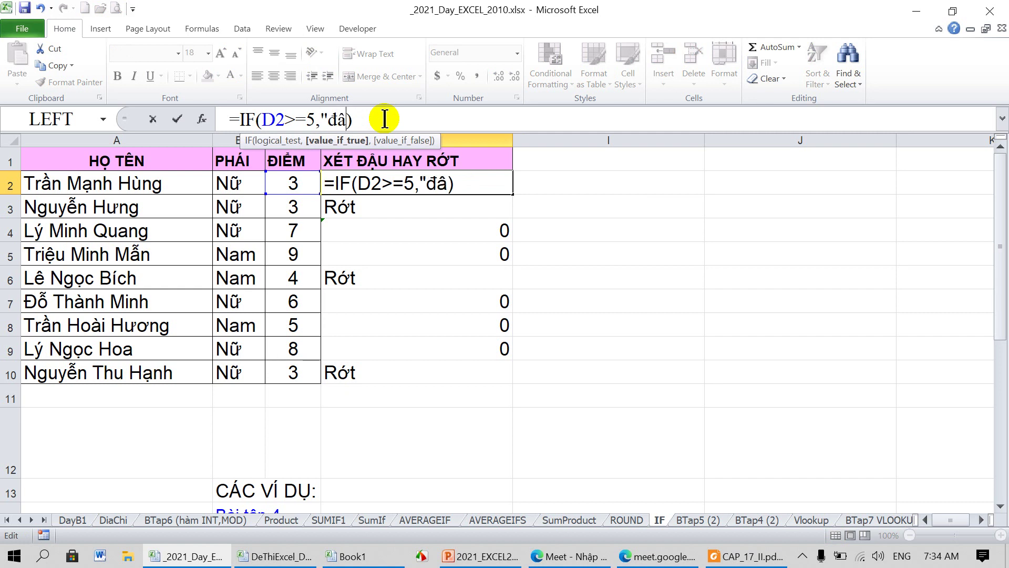
pyautogui.write('"')
pyautogui.press('Return')
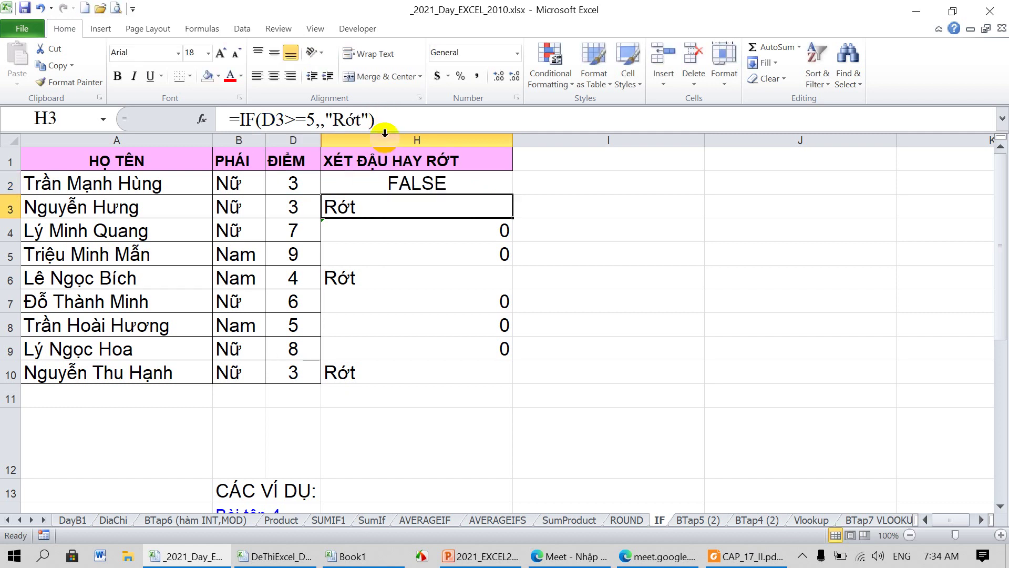
# Step: Copy the H2 formula down through H10 and switch to the DeThiExcel exam workbook
pyautogui.click(415, 184)
pyautogui.moveTo(512, 194); pyautogui.dragTo(500, 377)
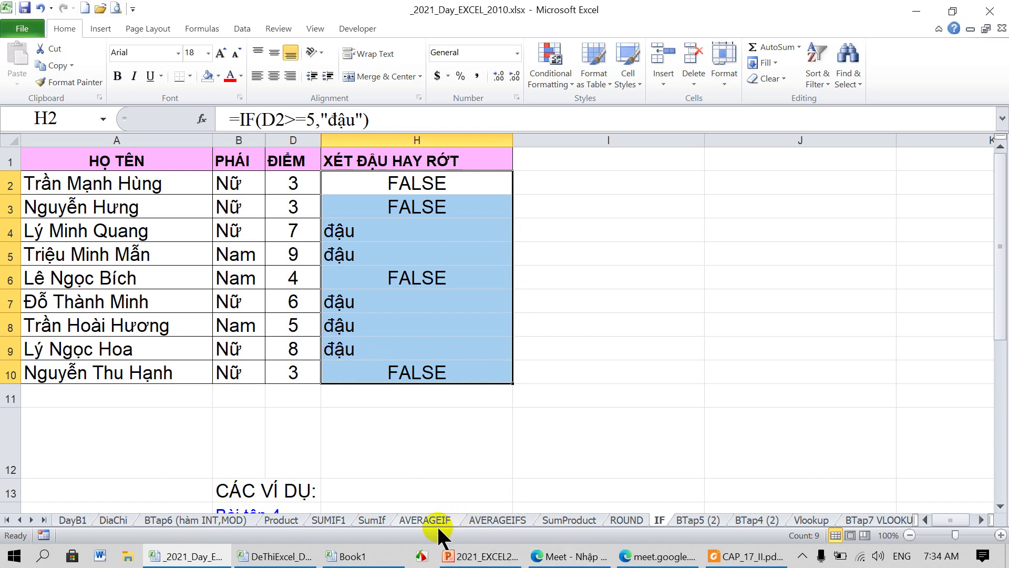
pyautogui.click(275, 556)
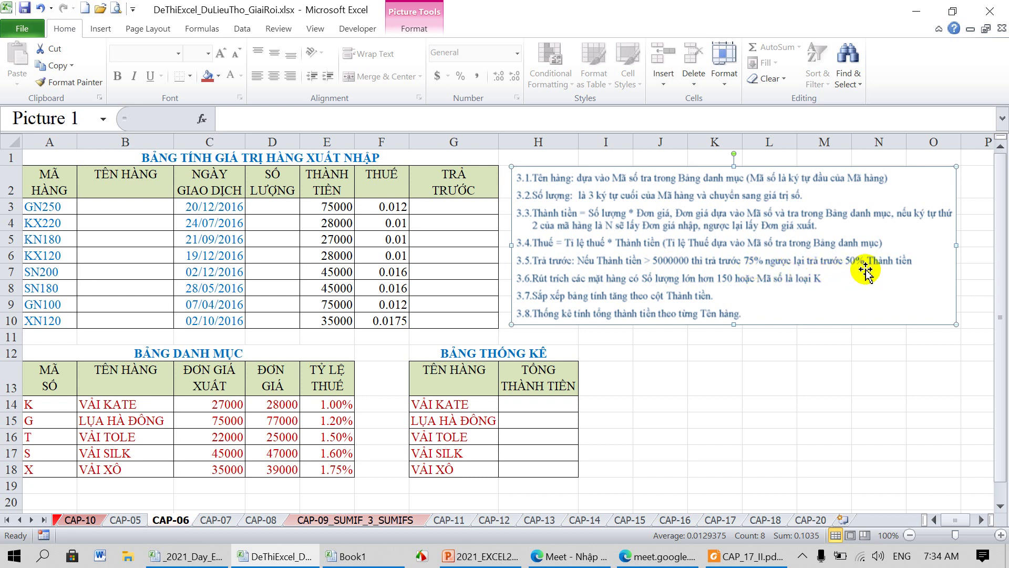
# Step: Nudge the instructions picture right on CAP-06 and start a formula in G3
pyautogui.moveTo(762, 266); pyautogui.dragTo(780, 264)
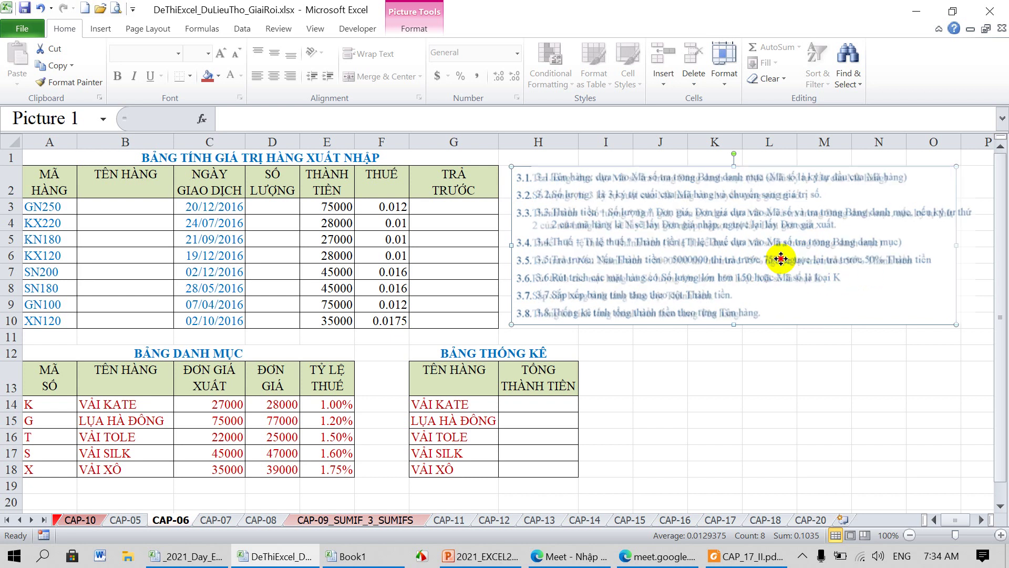
pyautogui.click(470, 211)
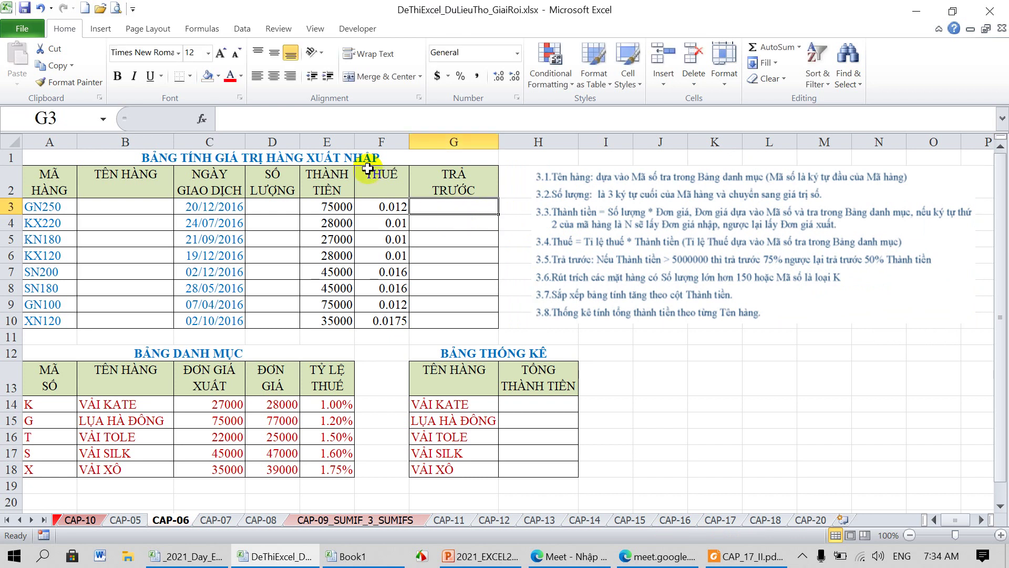
pyautogui.click(367, 121)
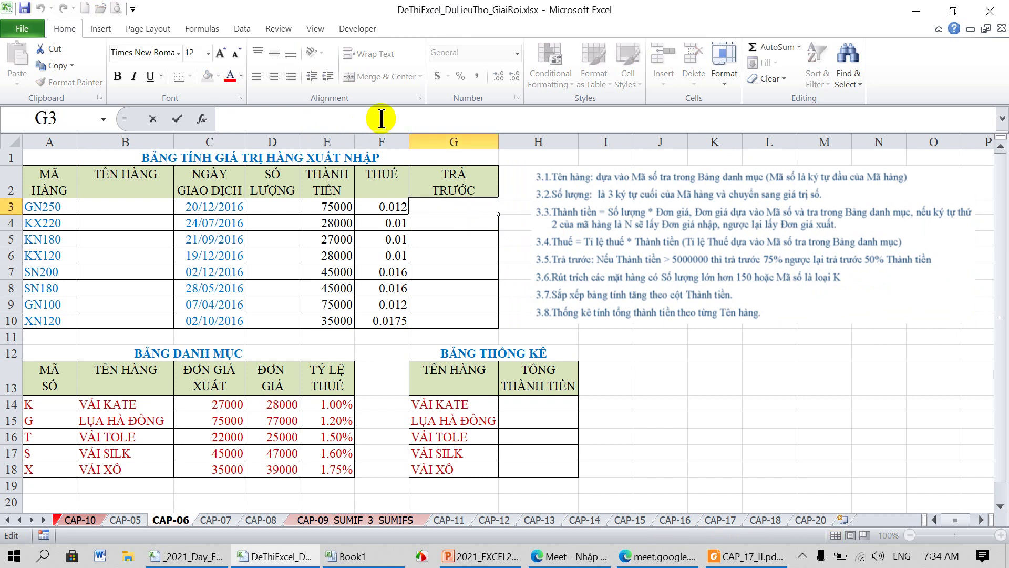
# Step: Build =IF(E3>5000000,75%*E3,50%*E3) in G3, picking E3 as each reference
pyautogui.write('=IF')
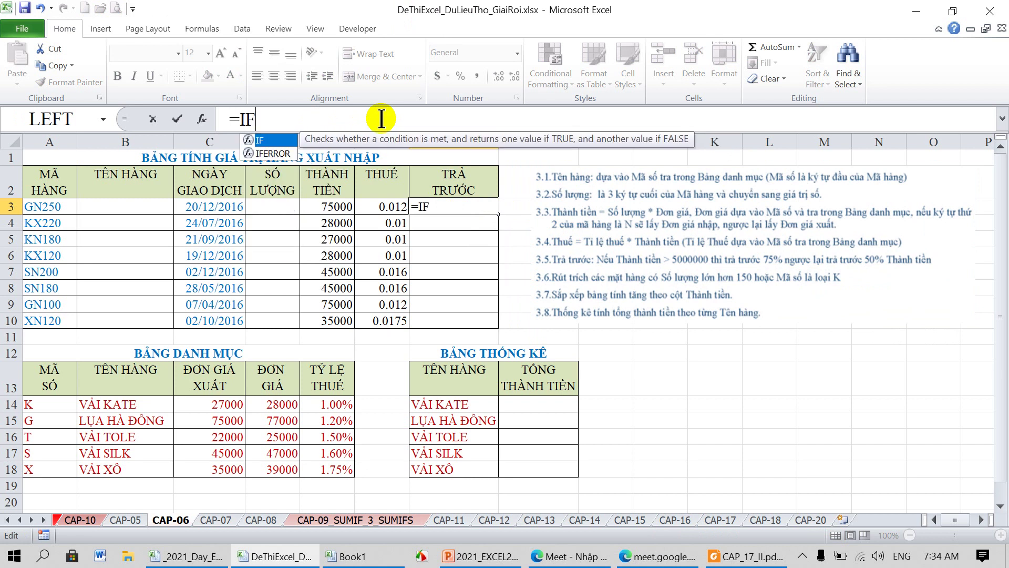
pyautogui.write('(')
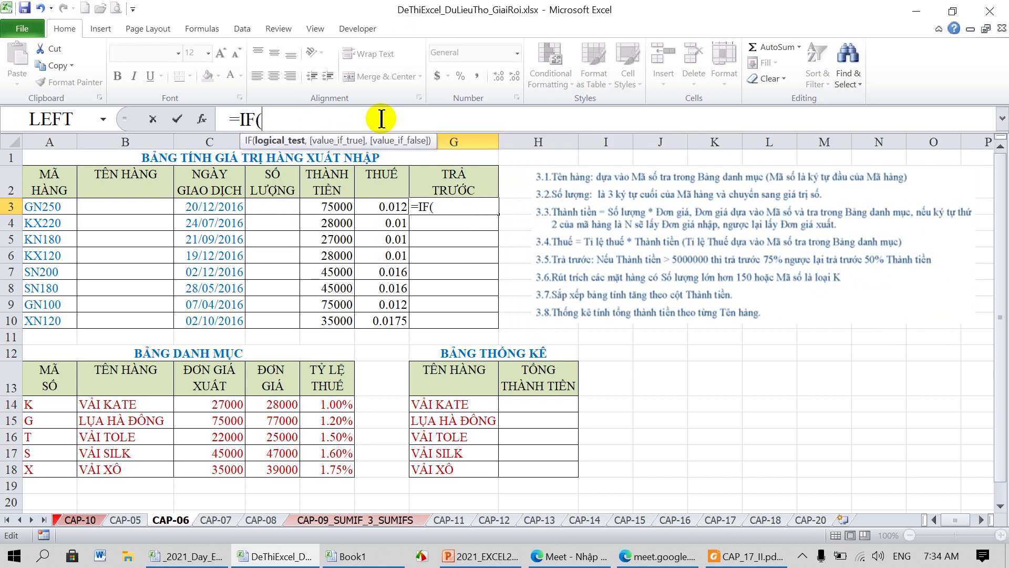
pyautogui.click(330, 205)
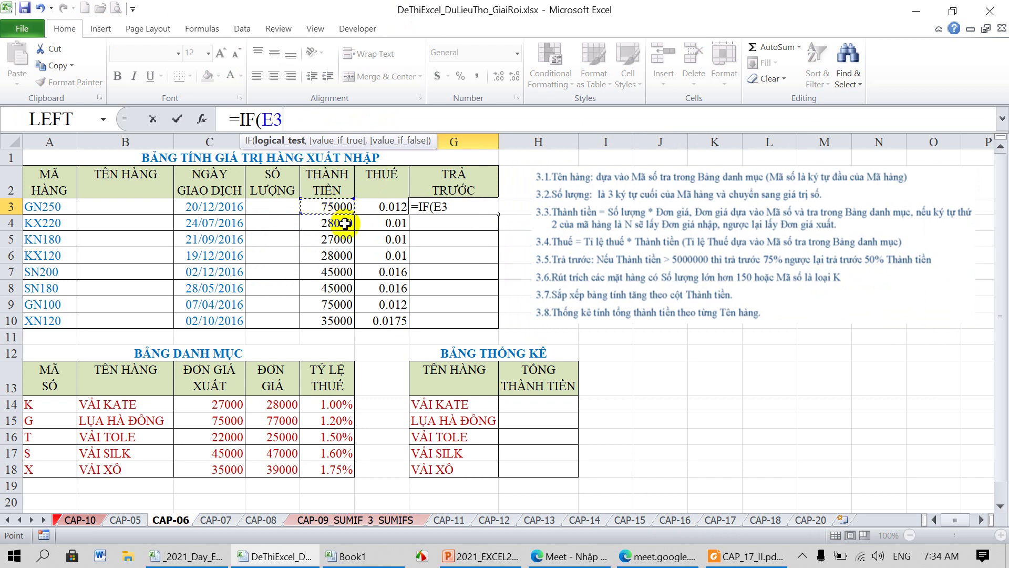
pyautogui.write('>5')
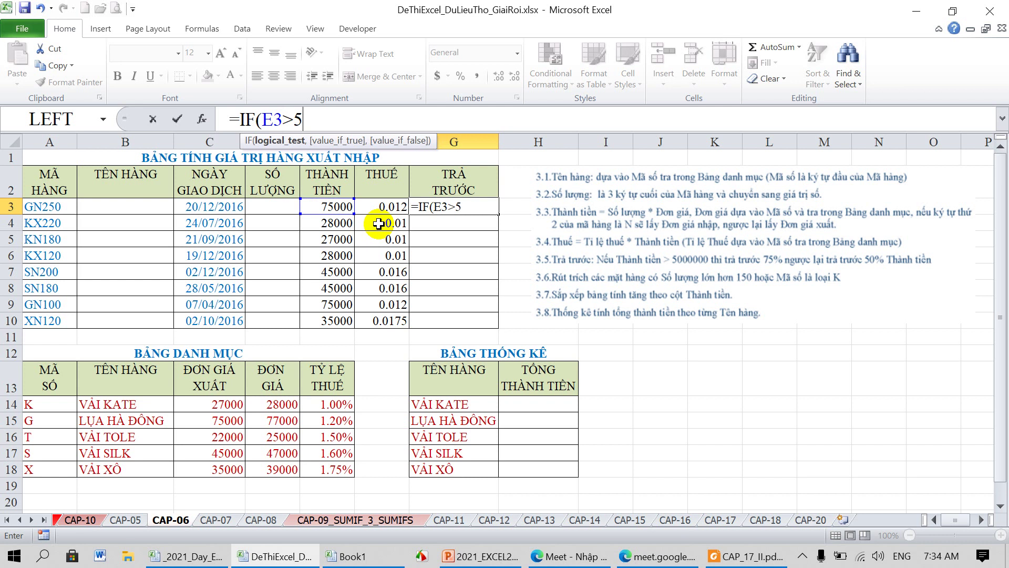
pyautogui.write('000000')
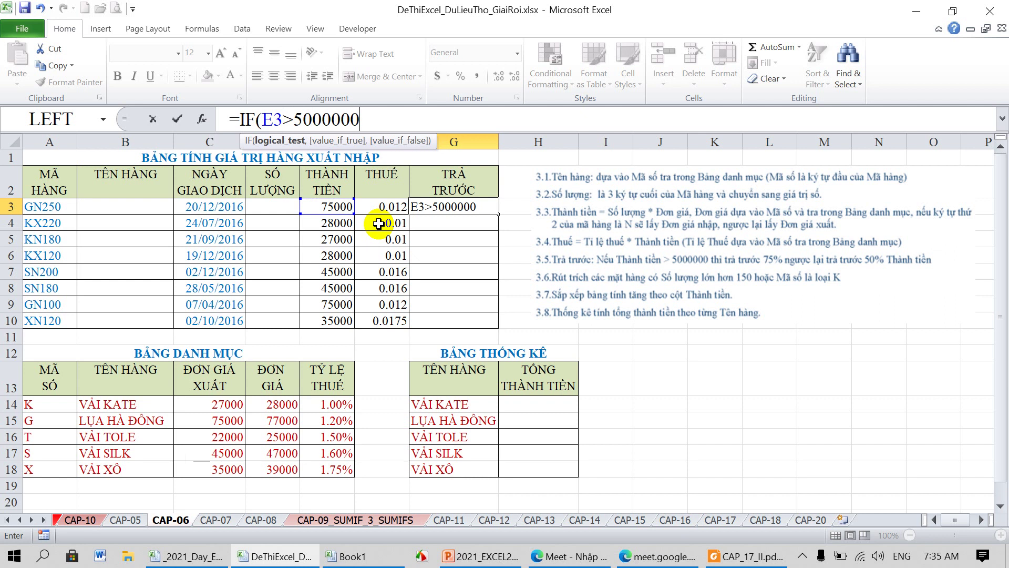
pyautogui.write(',')
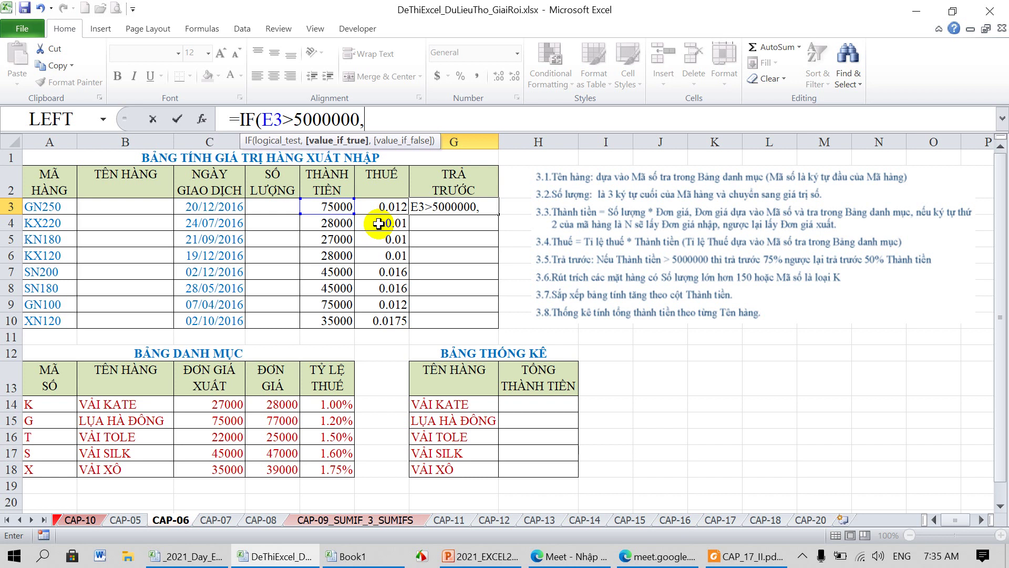
pyautogui.write('75%')
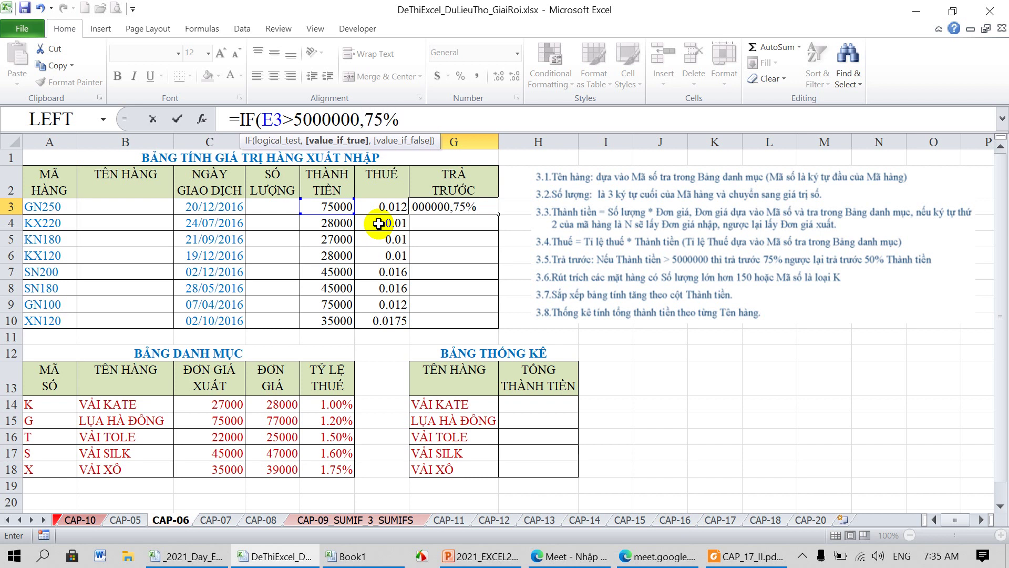
pyautogui.write('*')
pyautogui.click(339, 206)
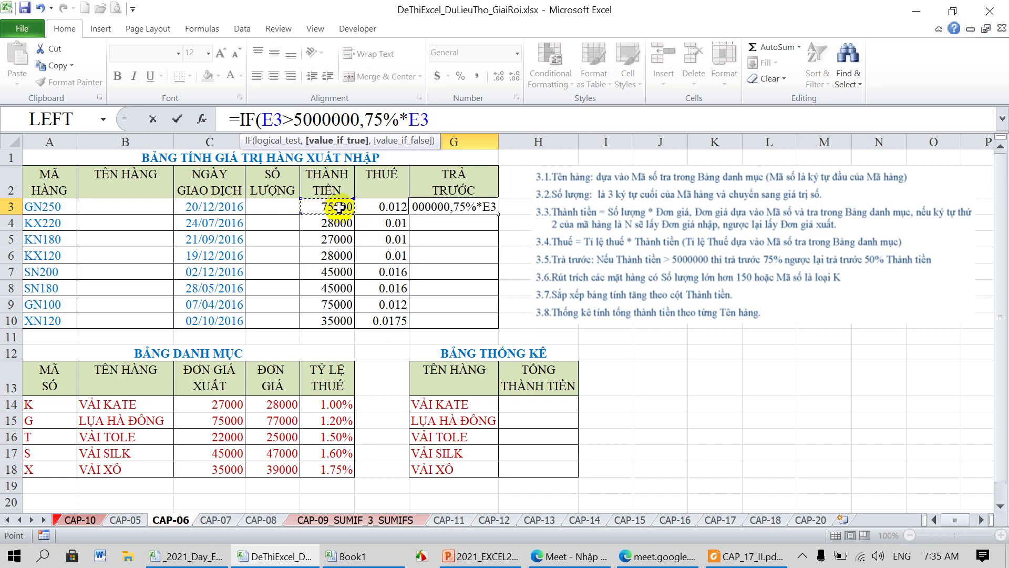
pyautogui.write(',')
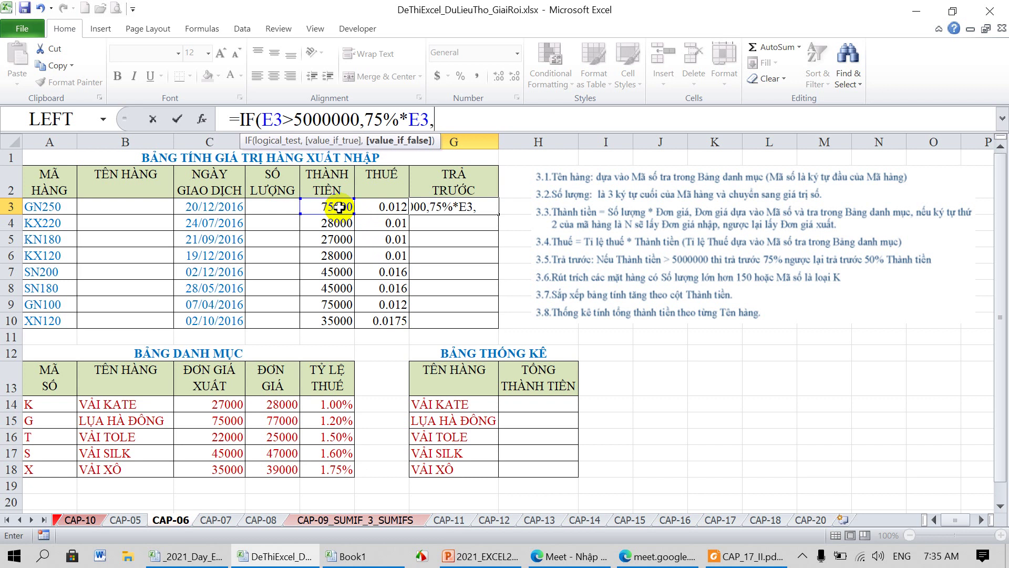
pyautogui.write('50%')
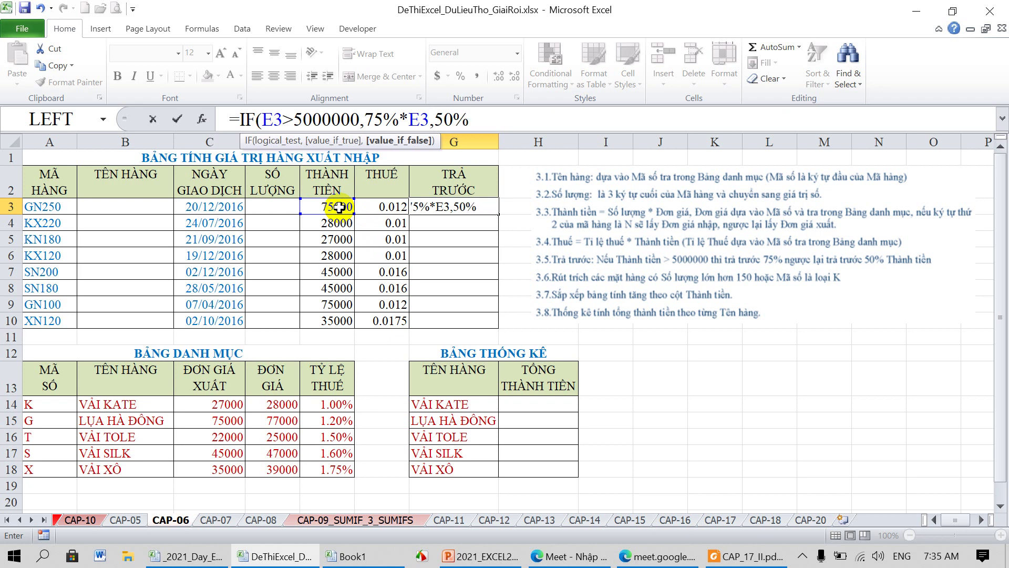
pyautogui.write('*')
pyautogui.click(339, 207)
pyautogui.write(')')
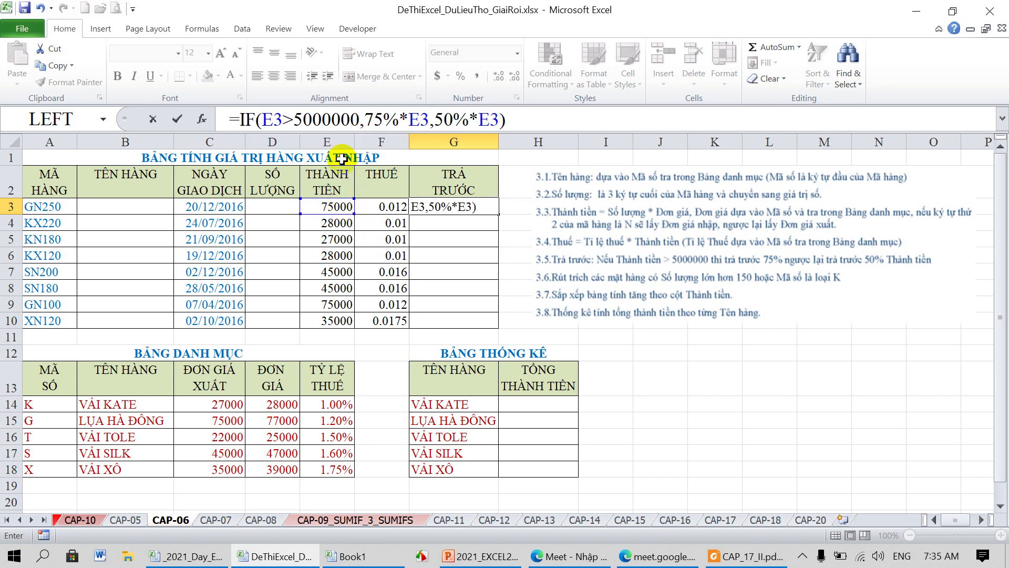
# Step: Review the condition, 75% and 50% arguments, then commit G3 to show 37500
pyautogui.click(340, 120)
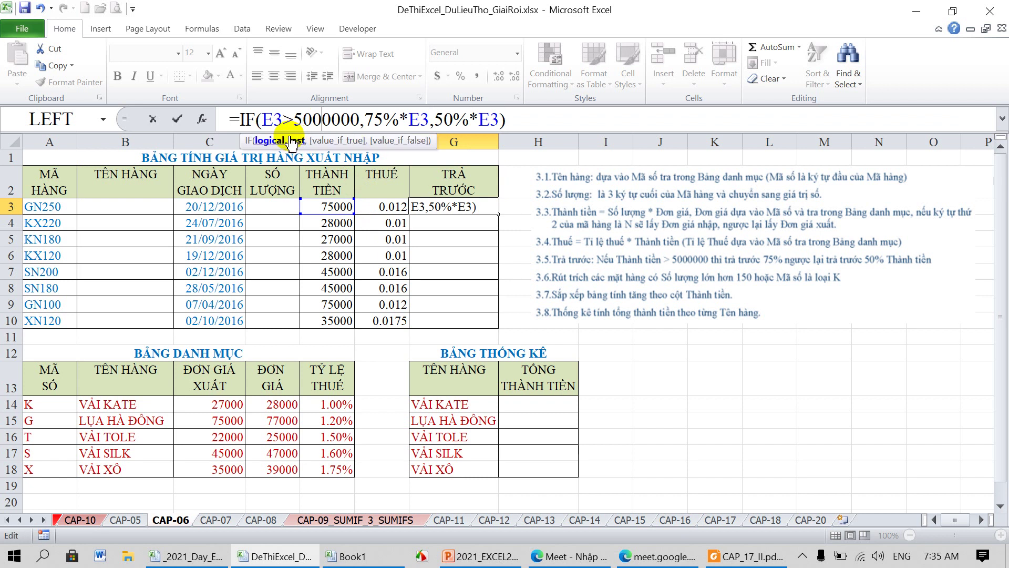
pyautogui.click(291, 141)
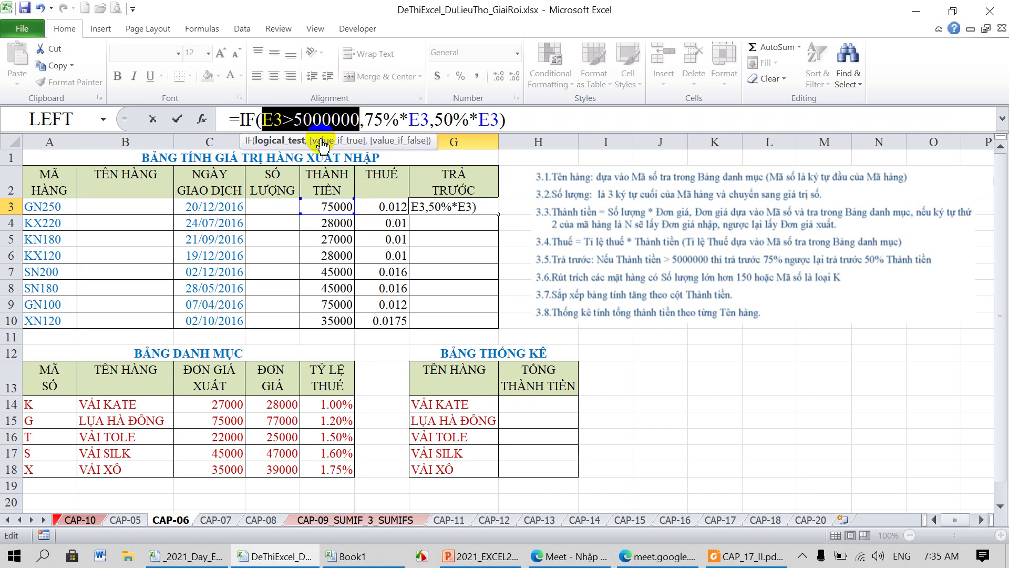
pyautogui.click(347, 145)
pyautogui.click(347, 141)
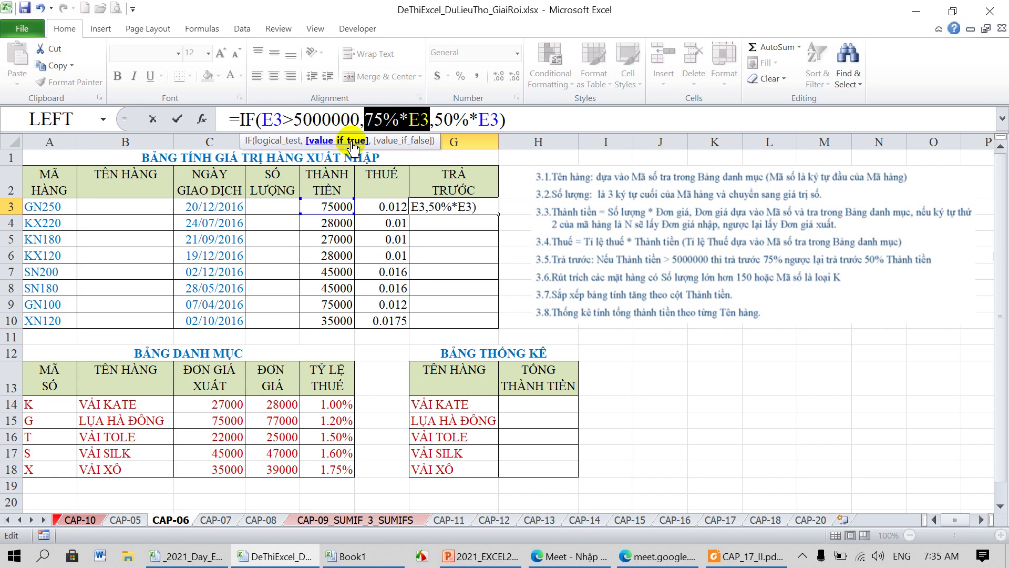
pyautogui.click(407, 142)
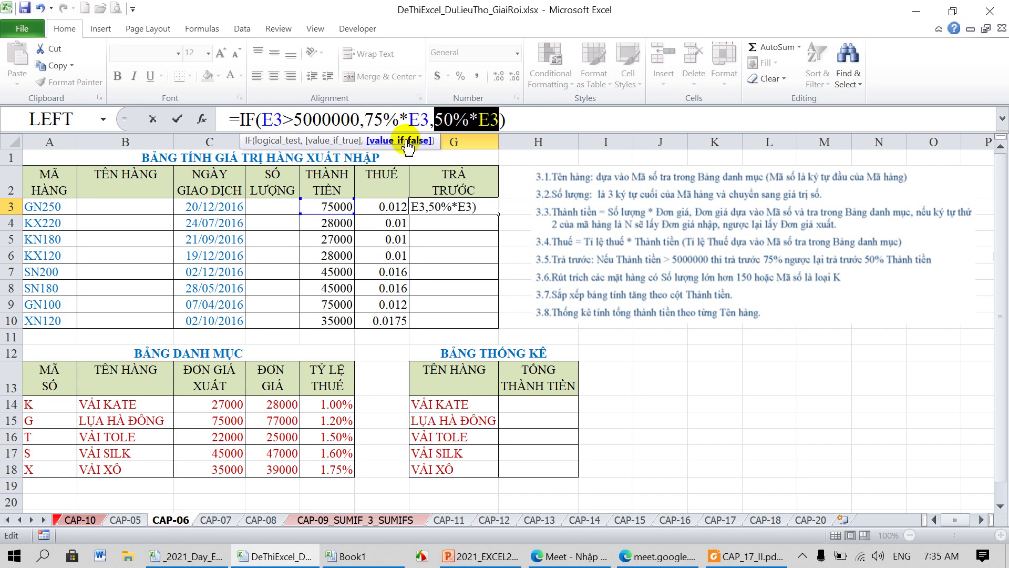
pyautogui.press('Return')
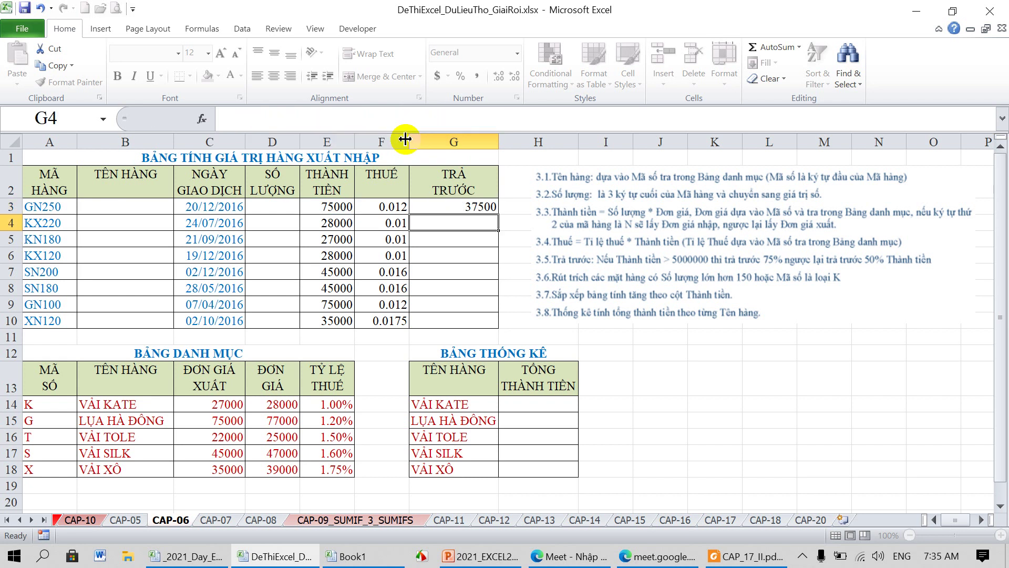
# Step: Copy the G3 advance-payment formula down to G10 and move to sheet CAP-07
pyautogui.click(468, 204)
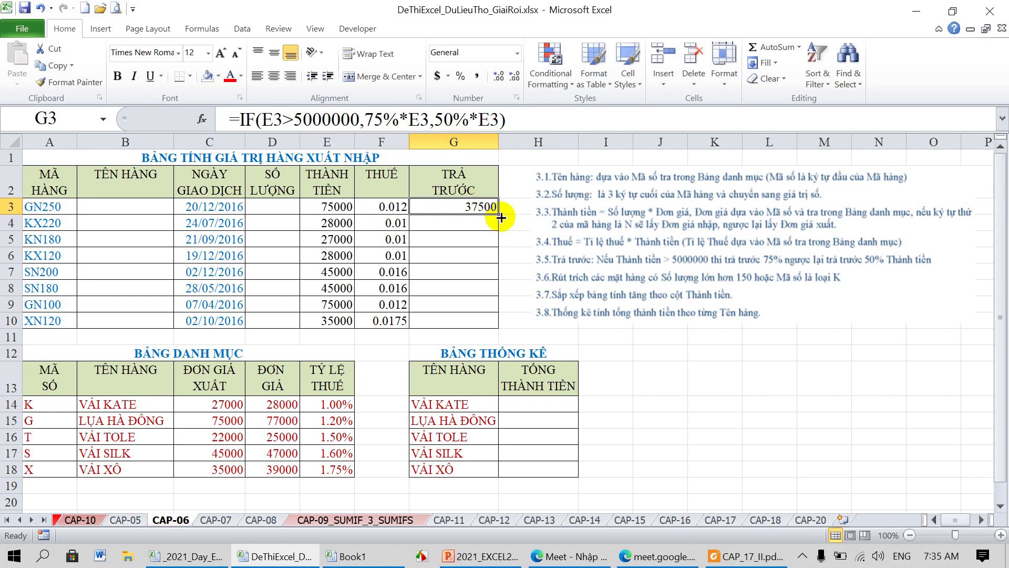
pyautogui.doubleClick(499, 214)
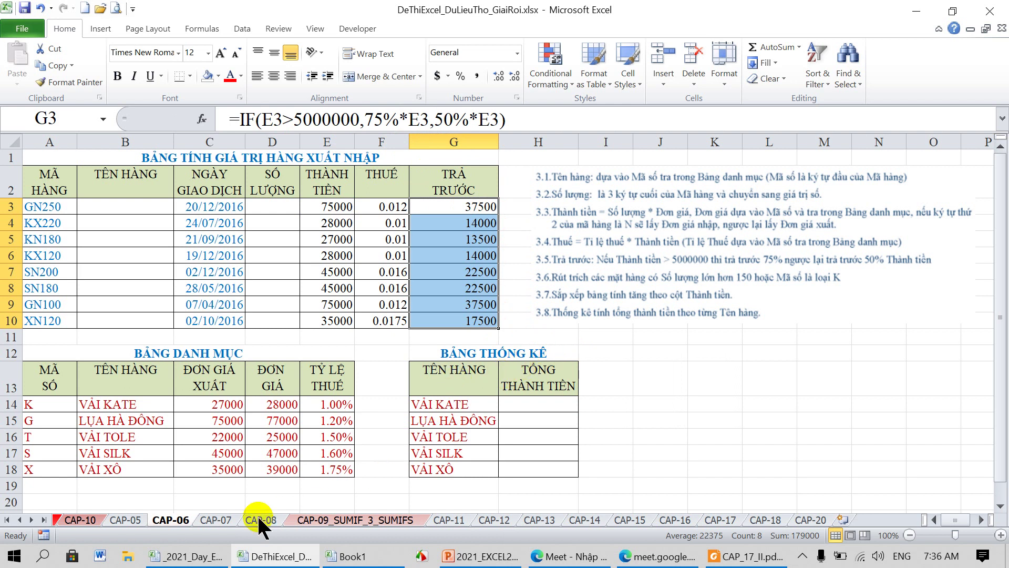
pyautogui.click(220, 521)
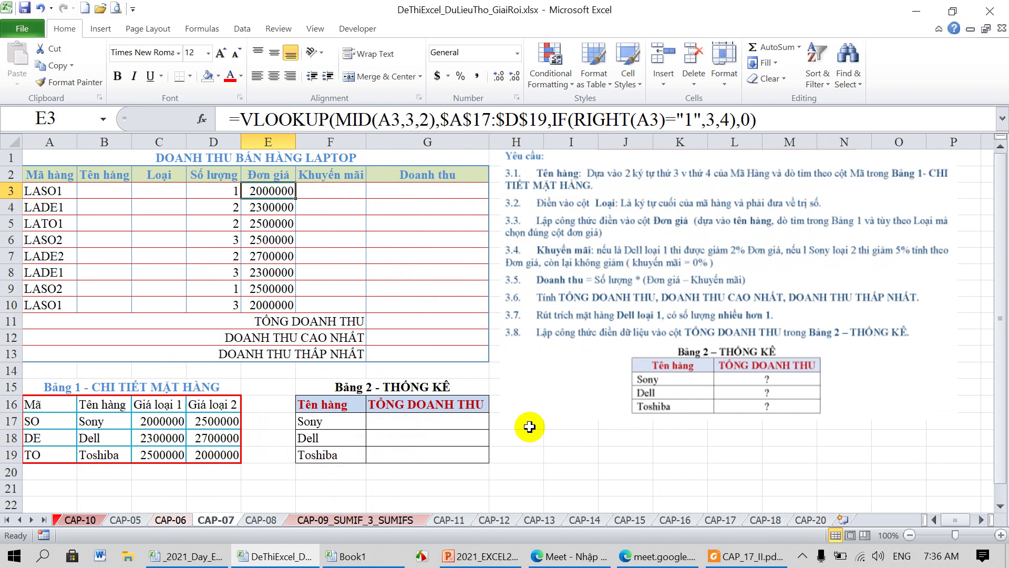
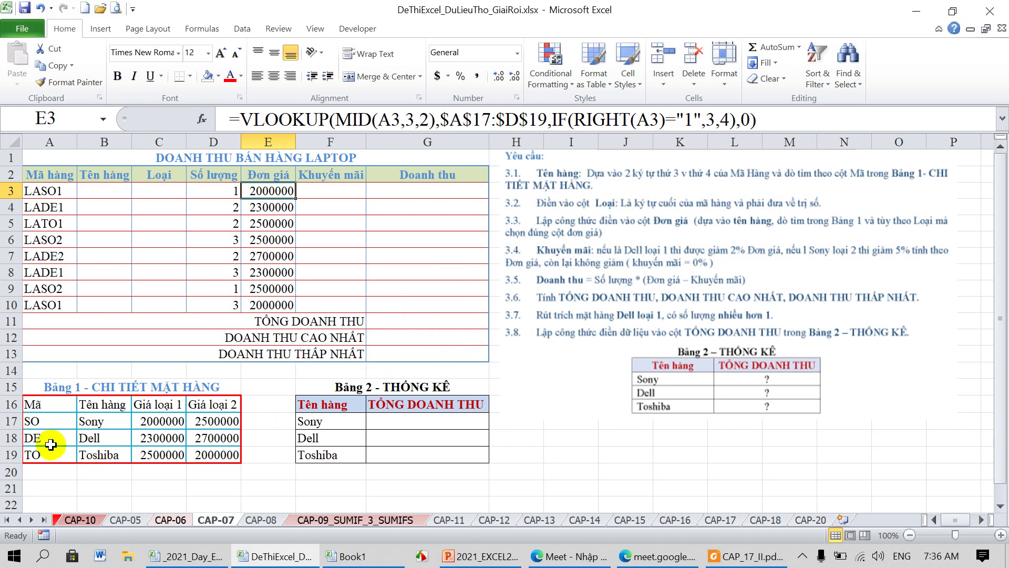
# Step: Review the product codes down column A (LADE1, LASO2, LADE2, LASO1) in rows 4–10
pyautogui.click(43, 208)
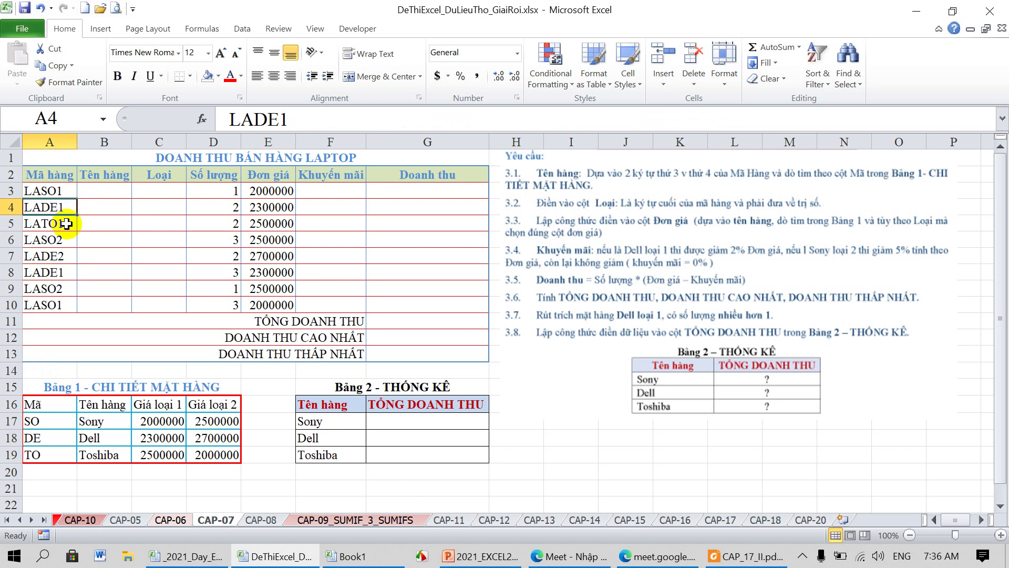
pyautogui.click(66, 223)
pyautogui.click(69, 241)
pyautogui.click(66, 254)
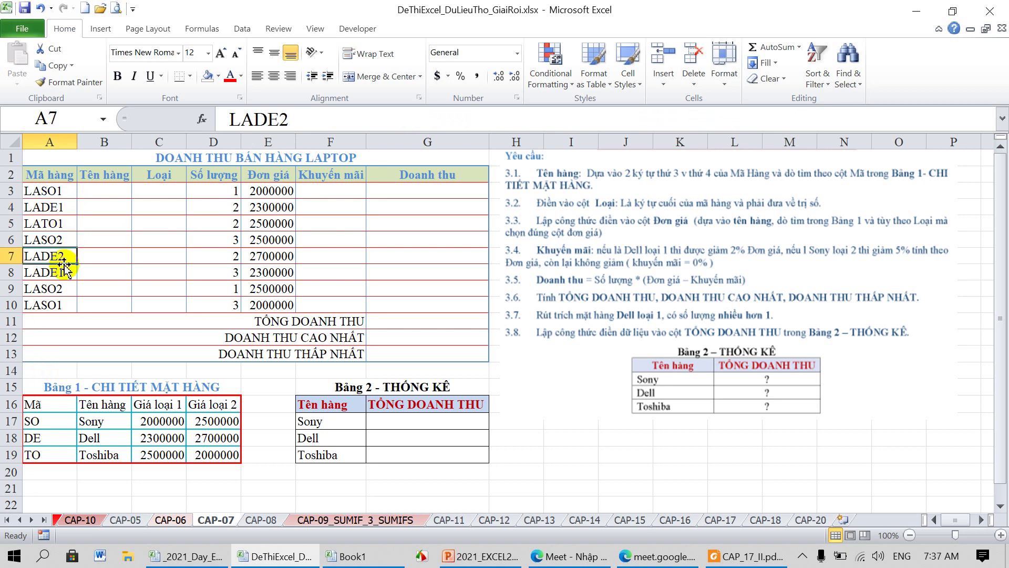
pyautogui.click(63, 271)
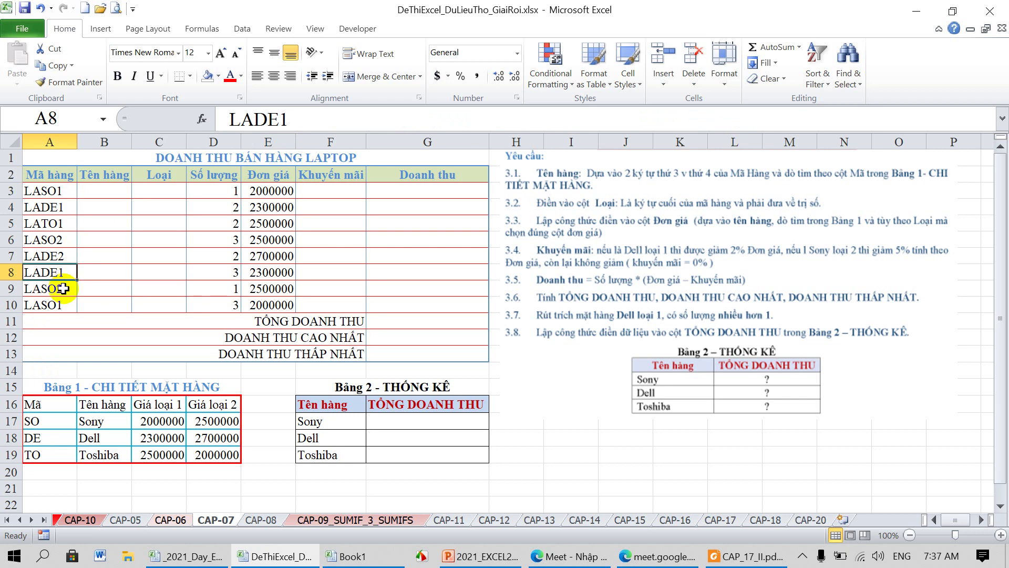
pyautogui.click(63, 288)
pyautogui.click(66, 306)
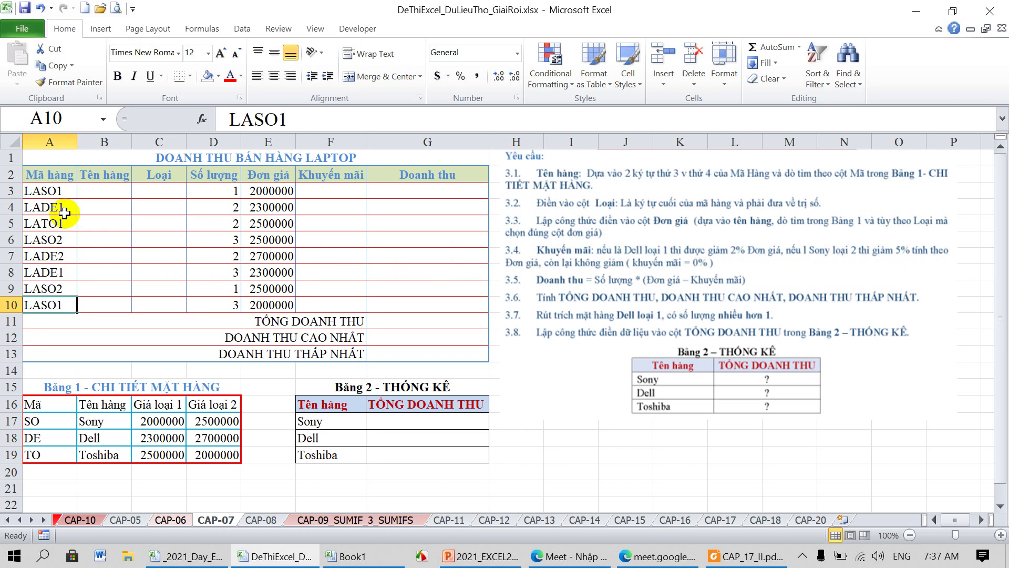
# Step: Start F3's discount formula as =IF(RIGHT(A3,3)="DE1",2%*E3, for the DE1 case
pyautogui.click(331, 192)
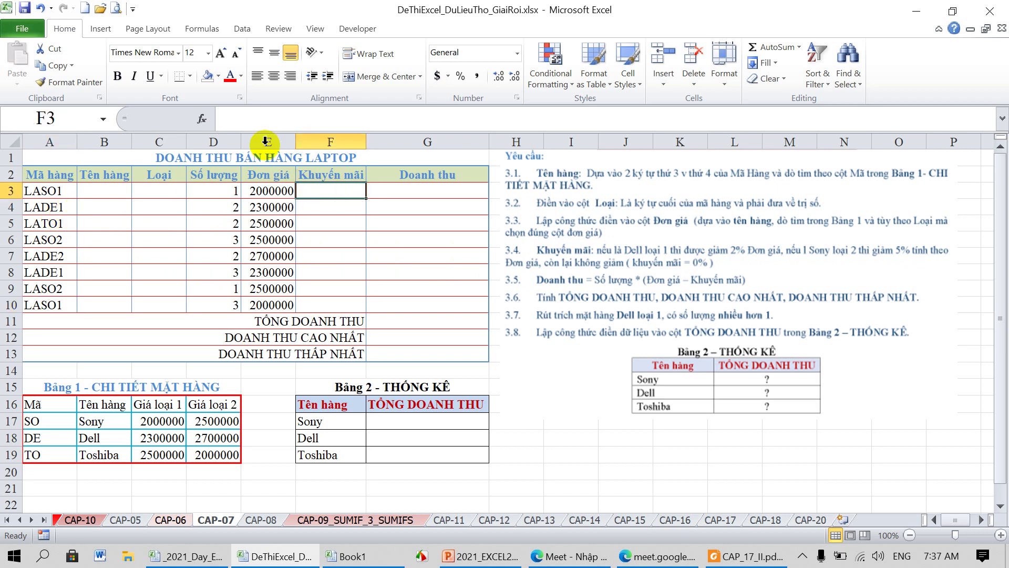
pyautogui.click(250, 117)
pyautogui.write('=')
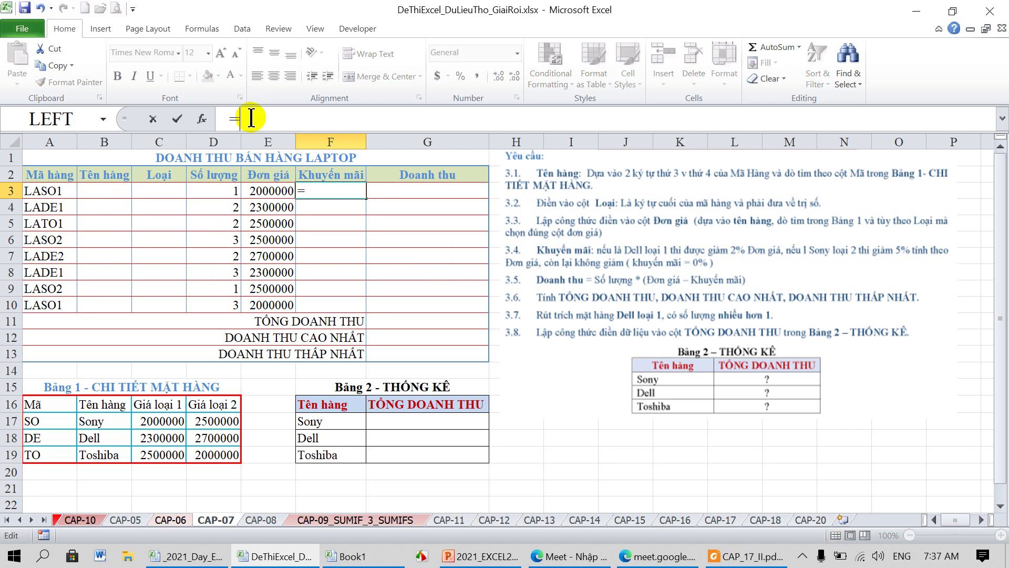
pyautogui.write('IF(')
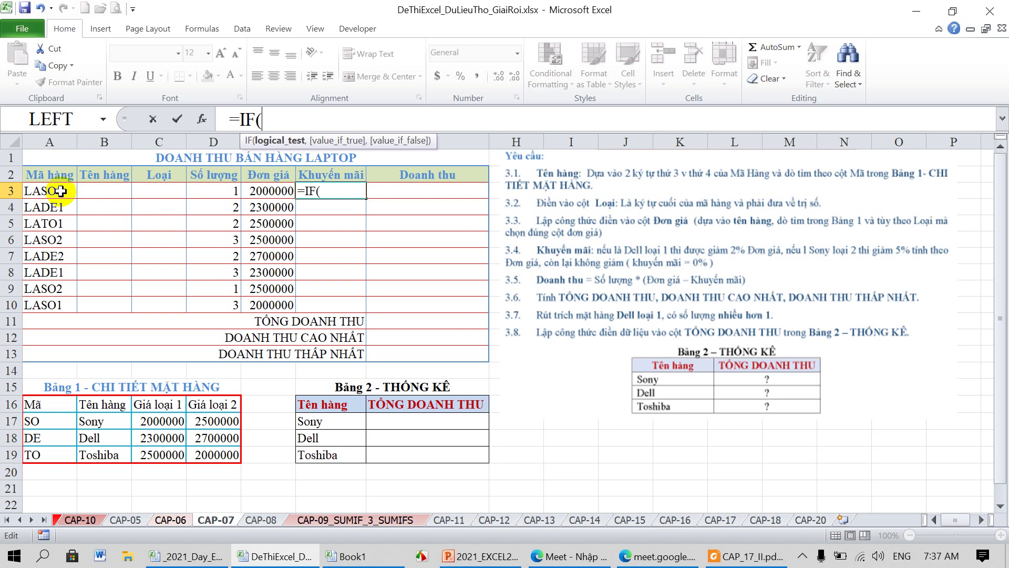
pyautogui.write('RIGHT(')
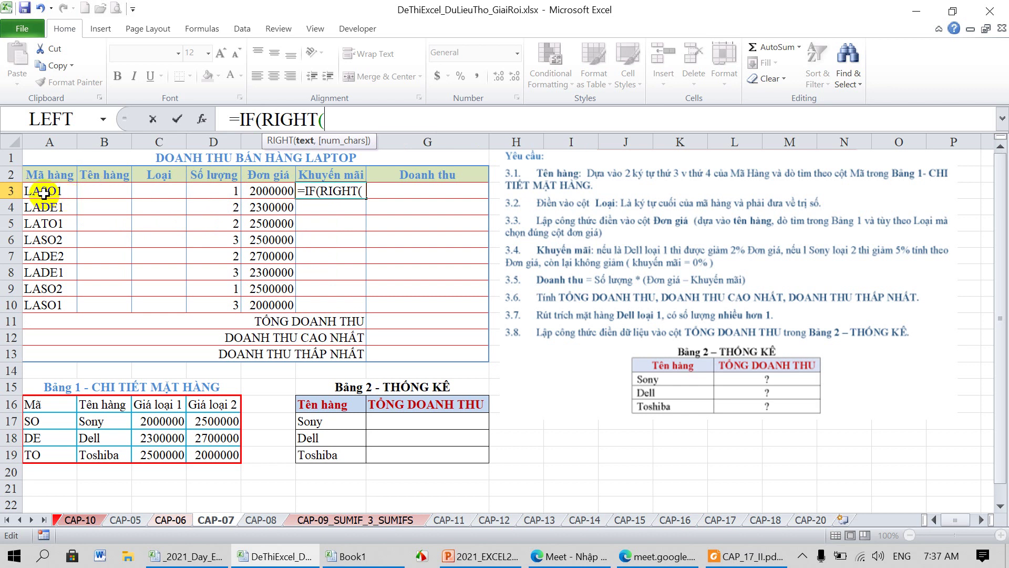
pyautogui.click(43, 193)
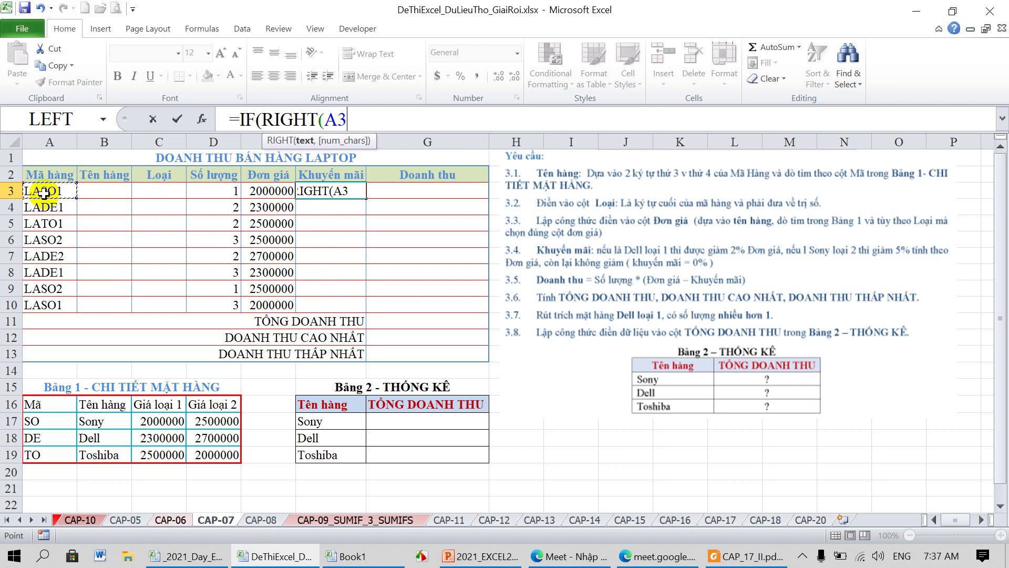
pyautogui.write(',')
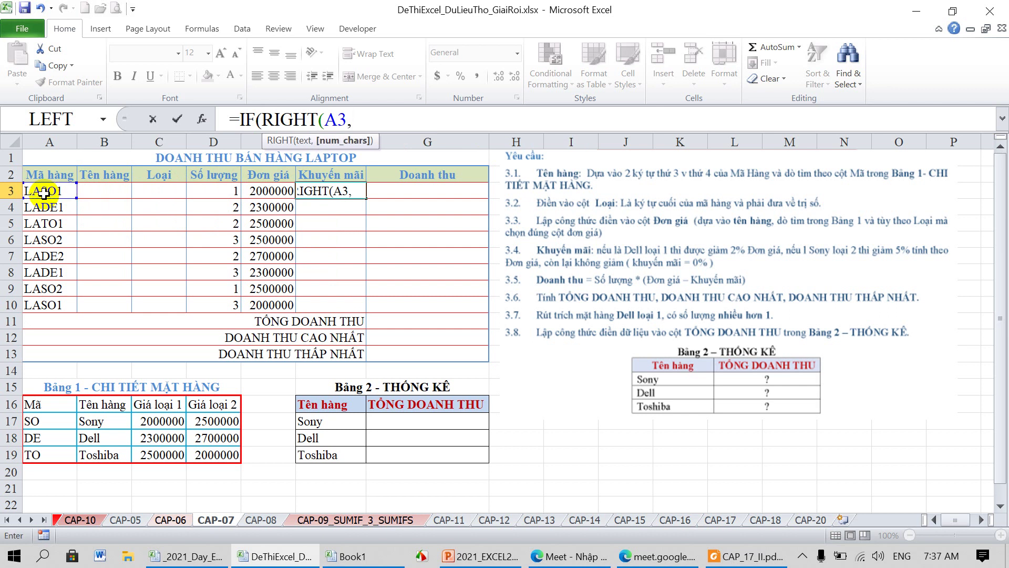
pyautogui.write('3)')
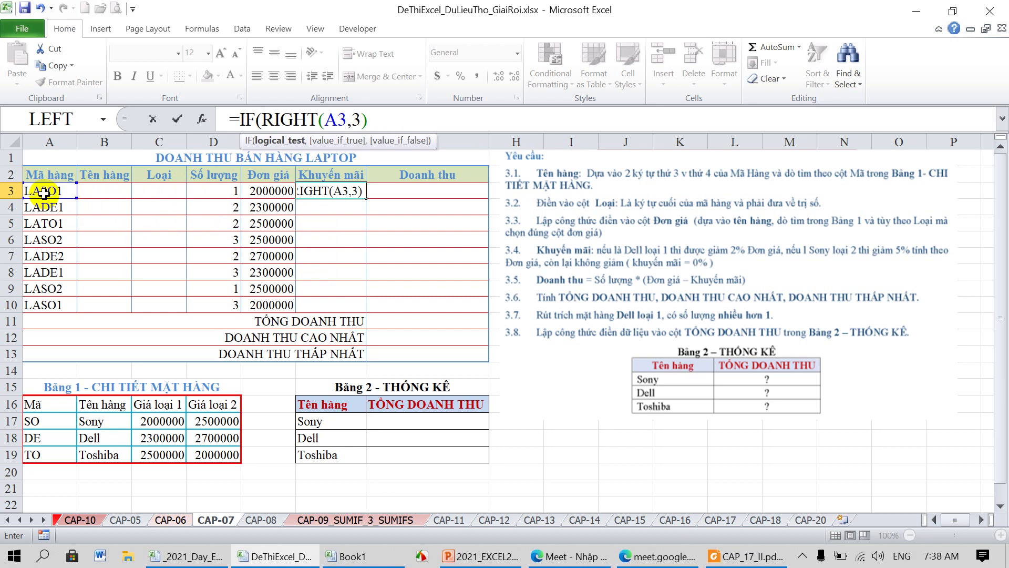
pyautogui.write('=')
pyautogui.write('"')
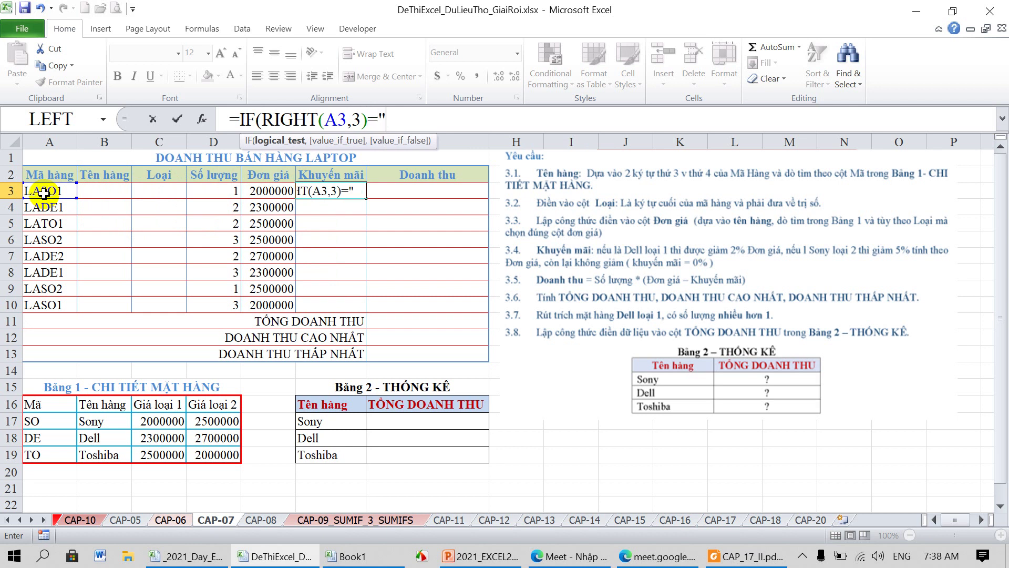
pyautogui.write('DE1"')
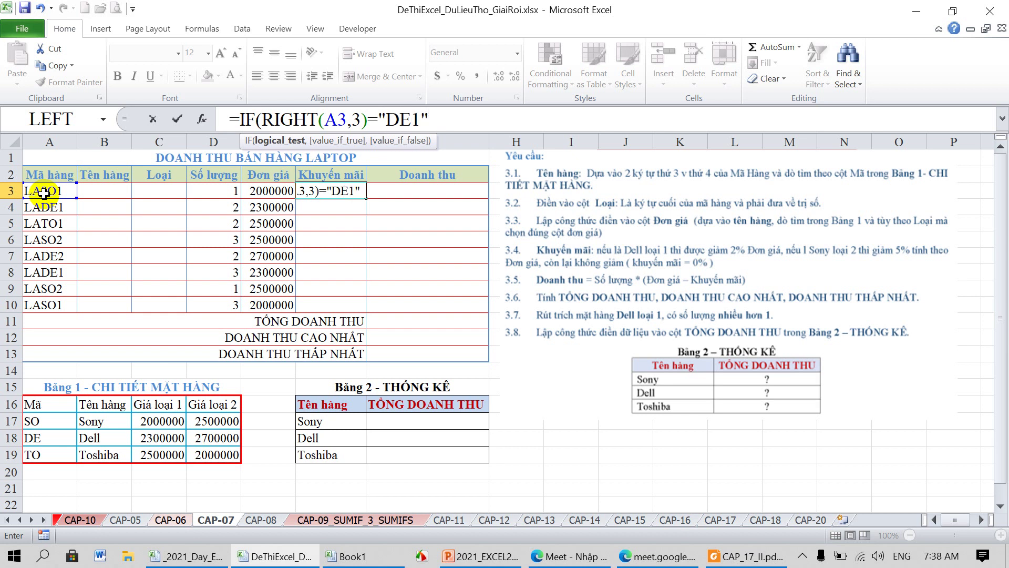
pyautogui.write(',')
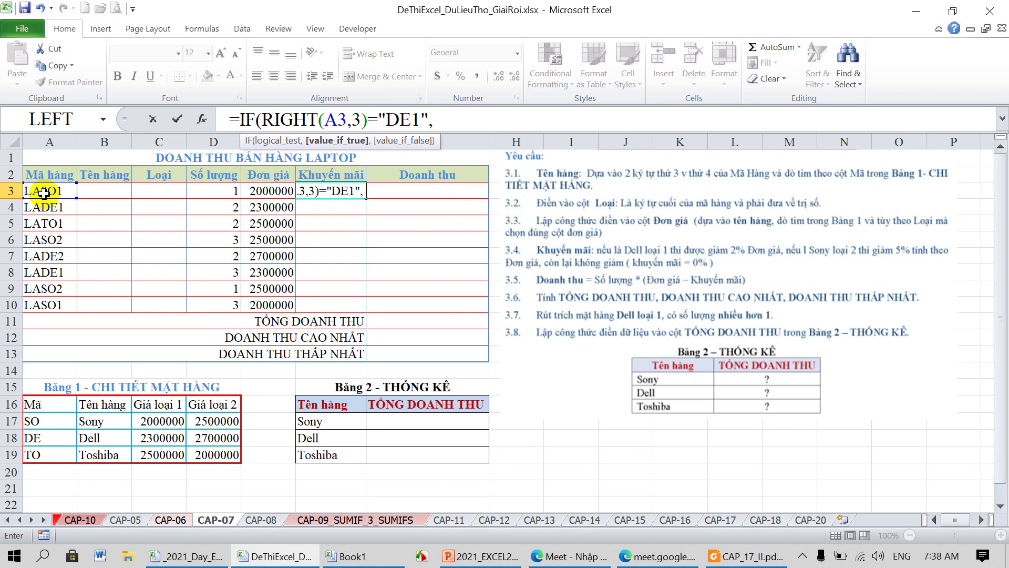
pyautogui.write('2%')
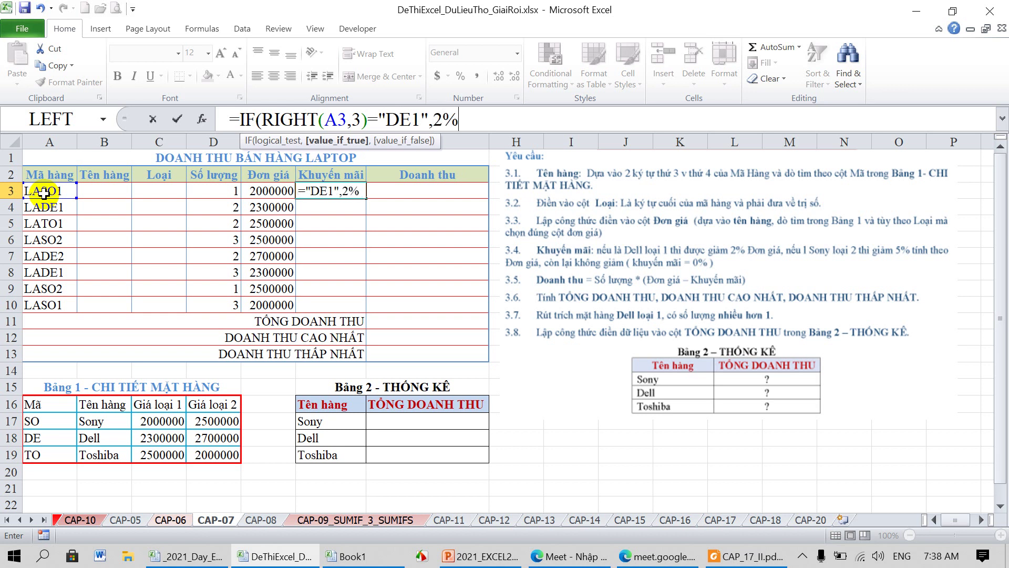
pyautogui.write('*')
pyautogui.click(267, 191)
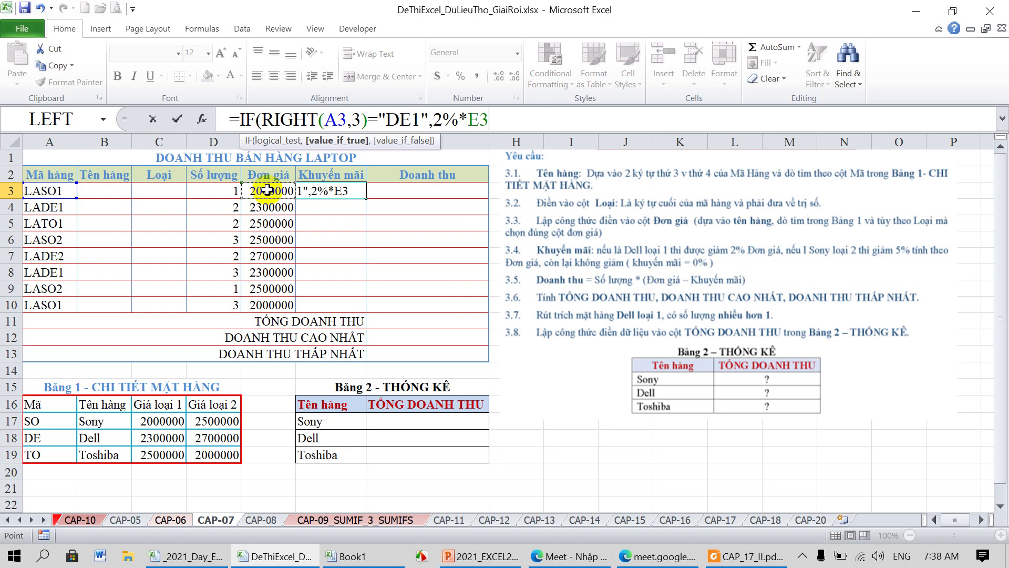
pyautogui.write(',')
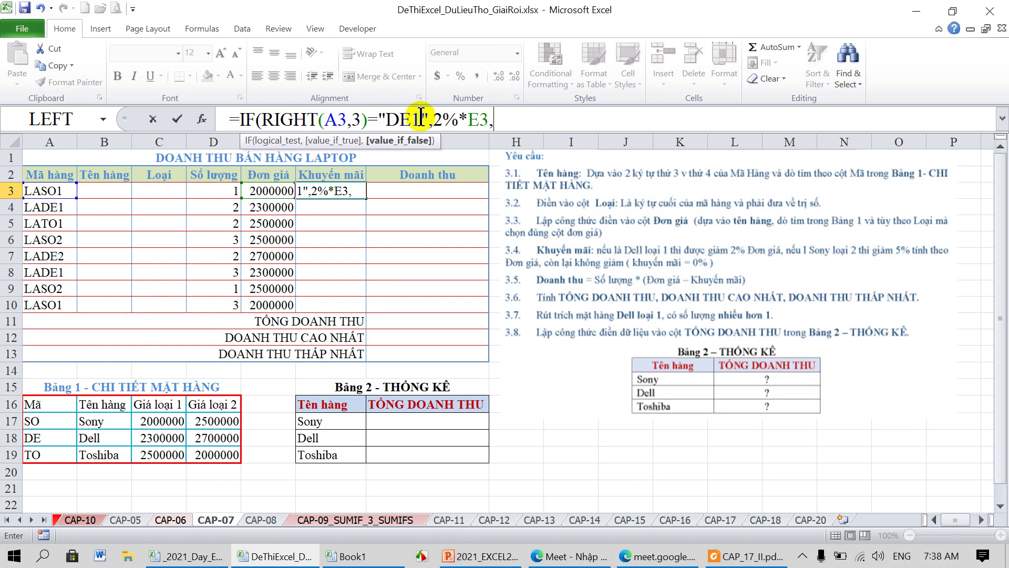
# Step: Append IF(RIGHT(A3,3)="SO2",5%*E3,0)) to F3's formula and enter it
pyautogui.write('IF')
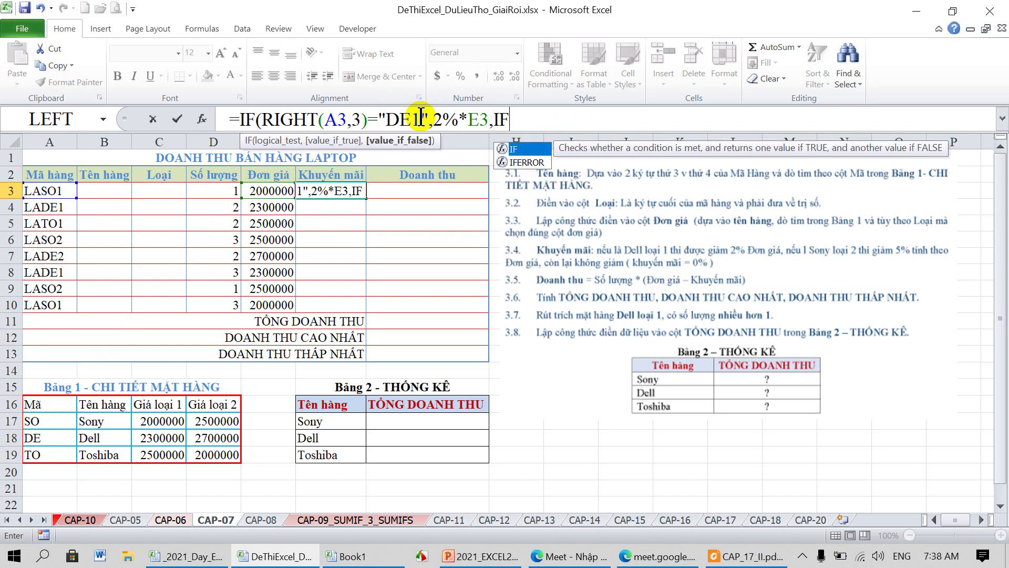
pyautogui.write('(RIGHT')
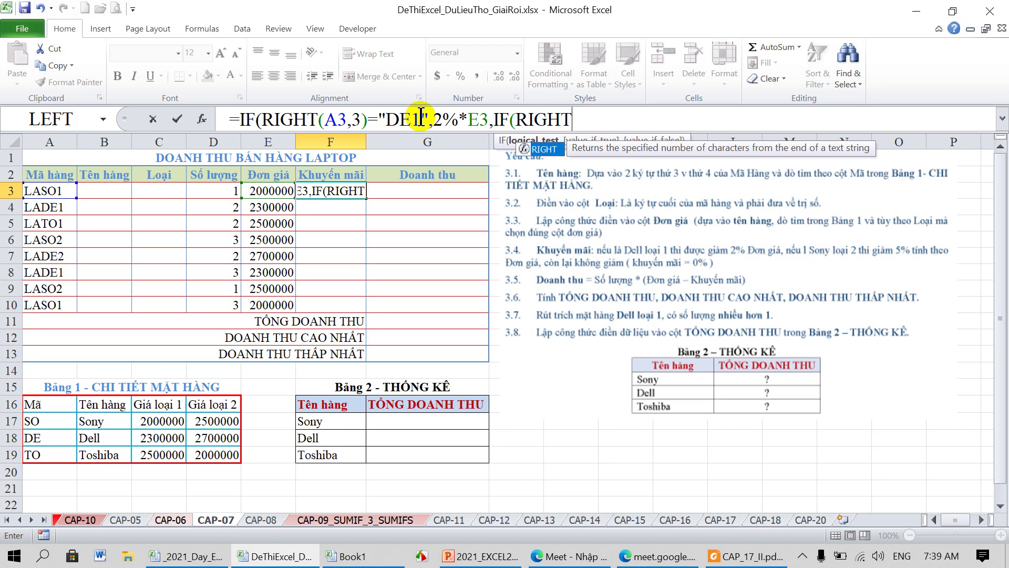
pyautogui.write('(')
pyautogui.click(29, 190)
pyautogui.write(',3)')
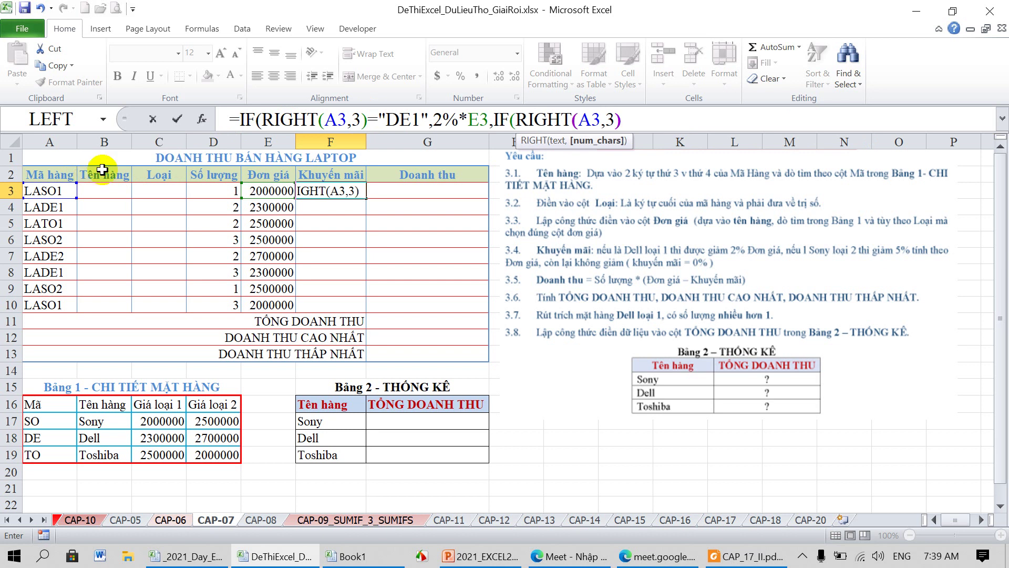
pyautogui.write('=')
pyautogui.write('"SO')
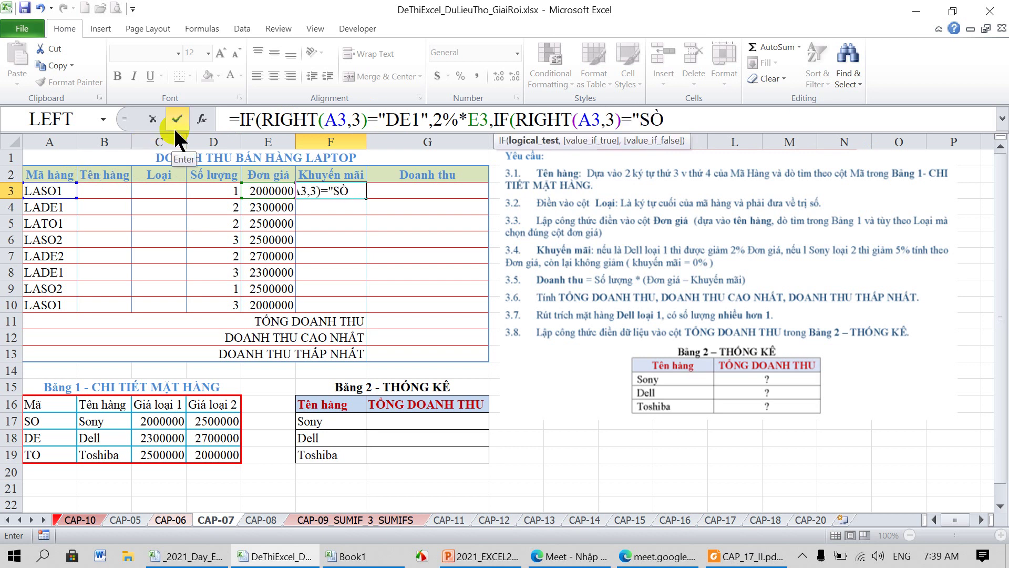
pyautogui.write('2"')
pyautogui.write(',')
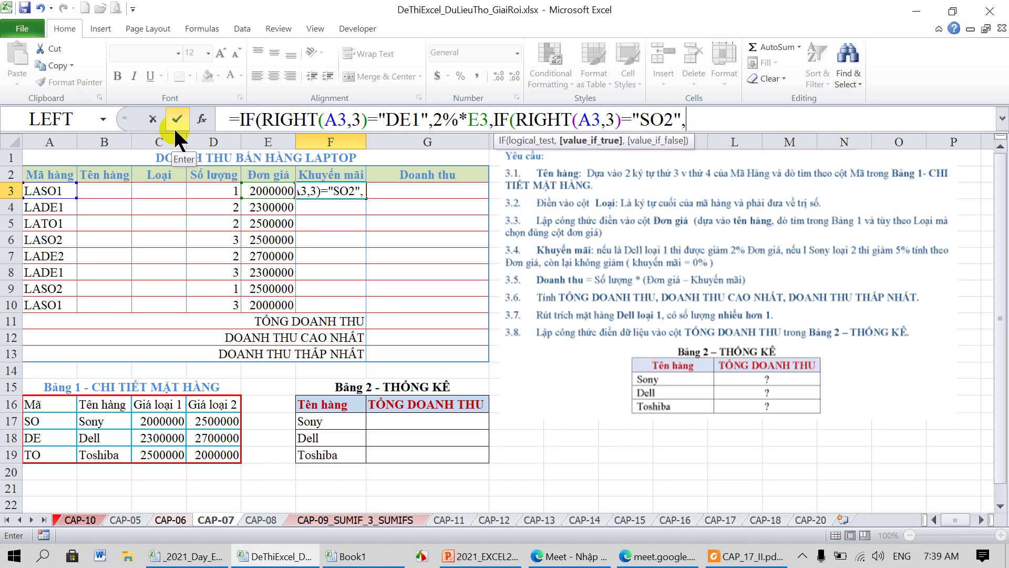
pyautogui.write('5%')
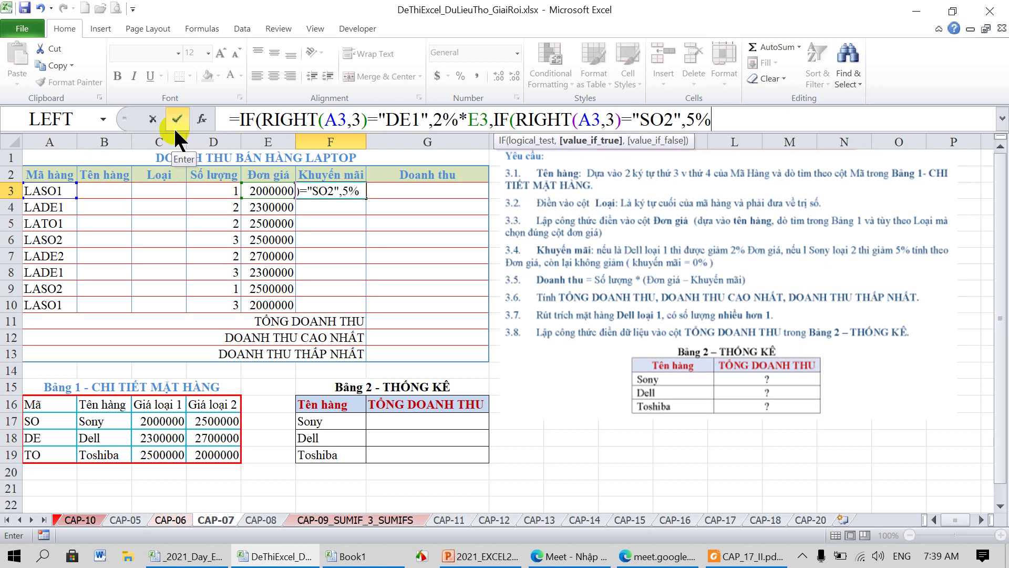
pyautogui.write('*')
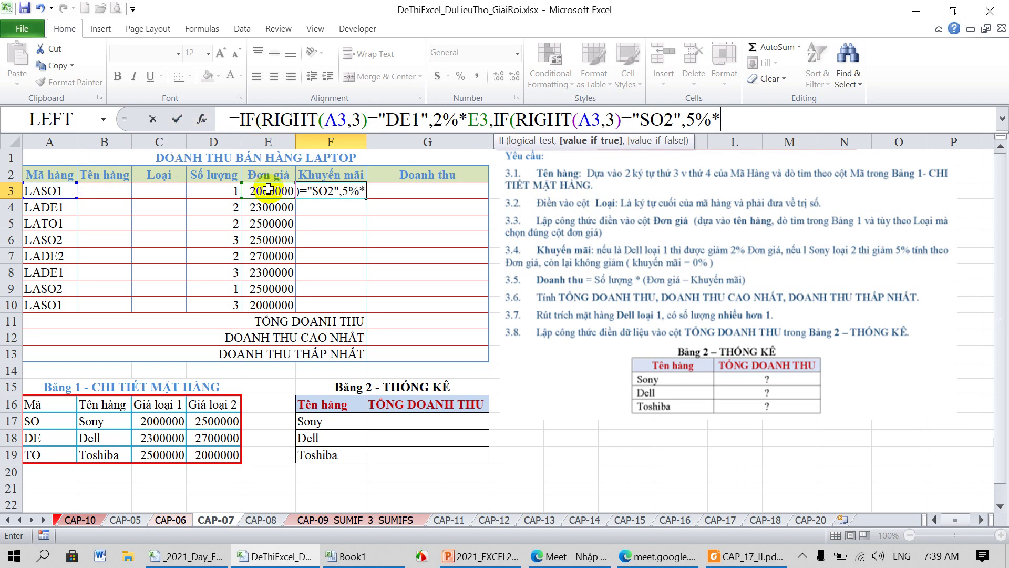
pyautogui.click(268, 188)
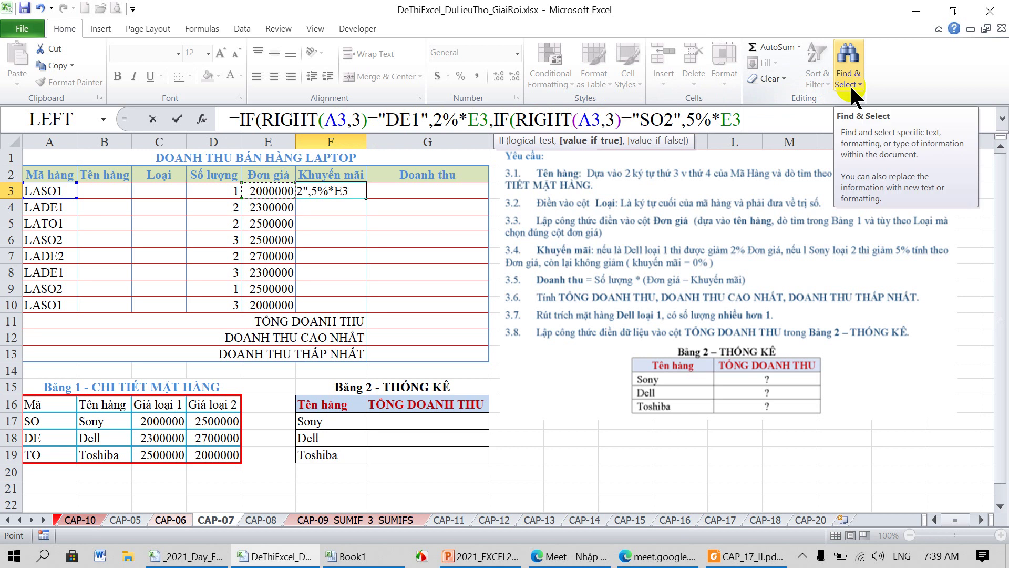
pyautogui.write(',')
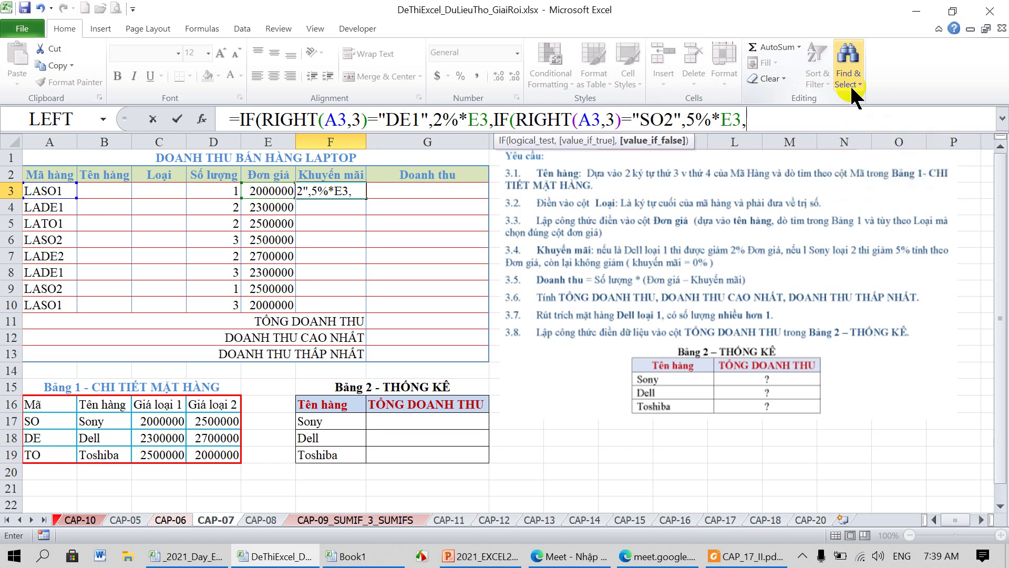
pyautogui.write('0')
pyautogui.write(')')
pyautogui.write(')')
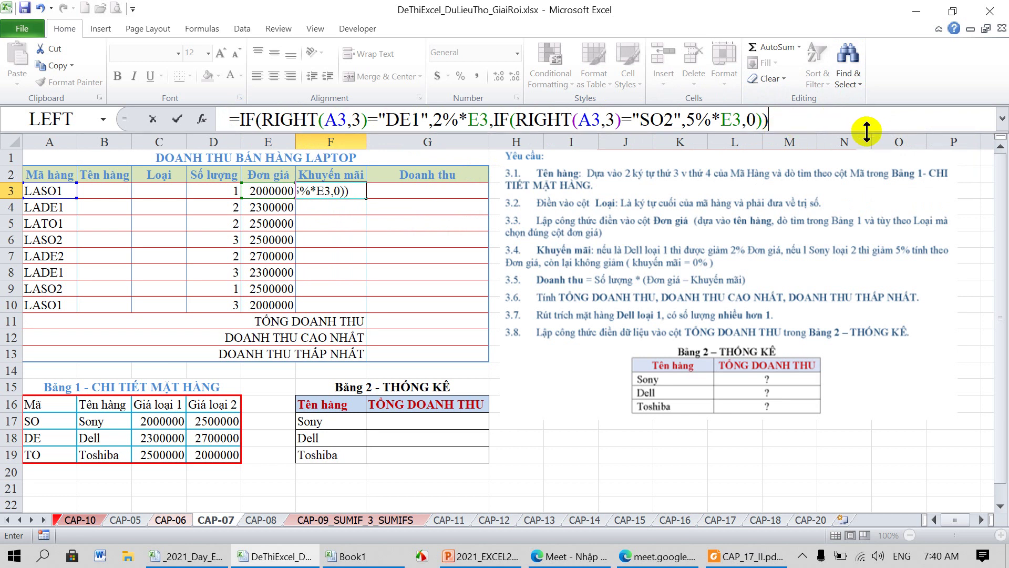
pyautogui.press('Return')
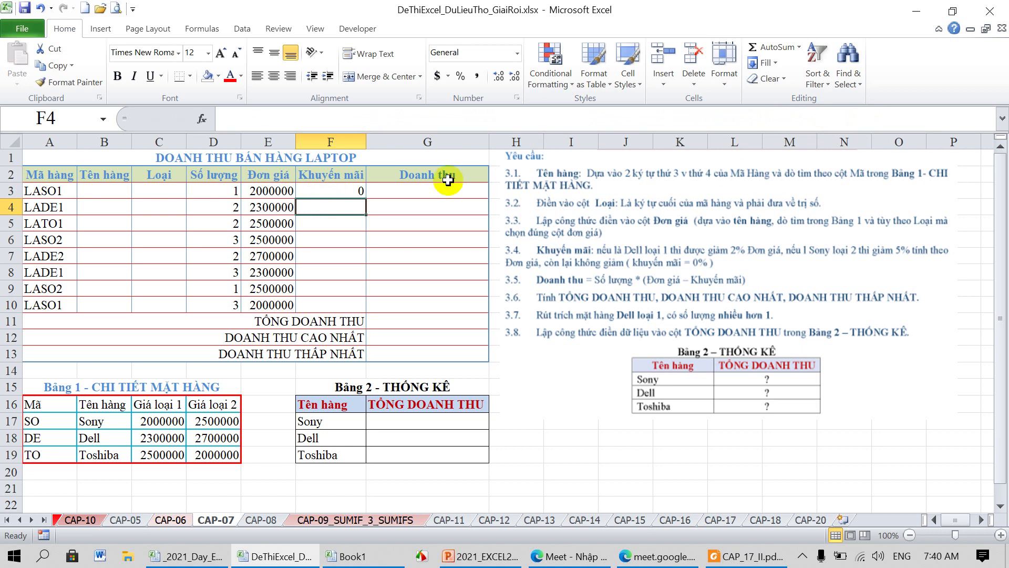
pyautogui.click(337, 189)
# Step: Fill F3's discount formula down to F10 and compare the LASO2 and LADE1 rows 9 and 8
pyautogui.moveTo(367, 199); pyautogui.dragTo(367, 311)
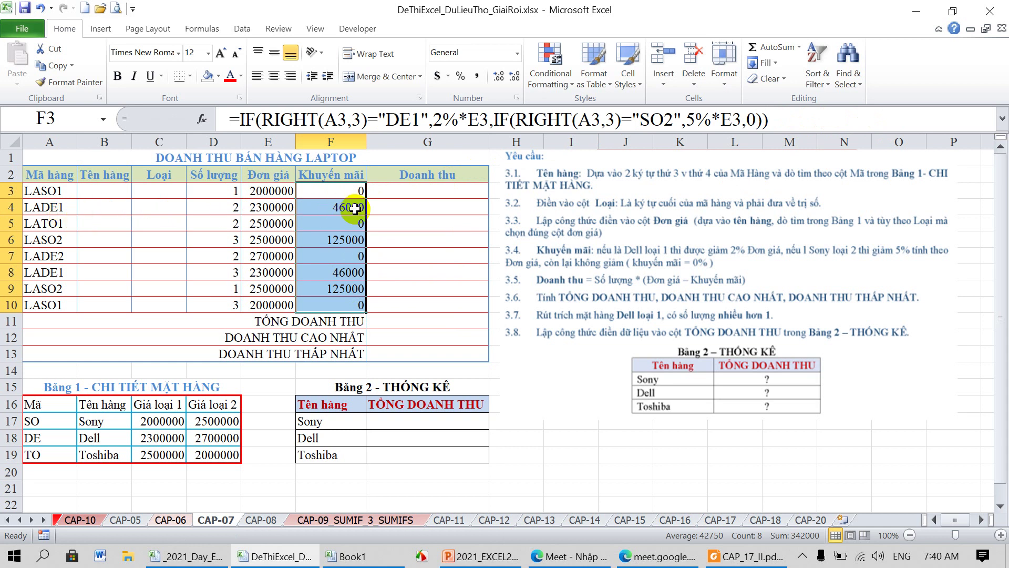
pyautogui.click(47, 288)
pyautogui.moveTo(88, 288); pyautogui.dragTo(342, 288)
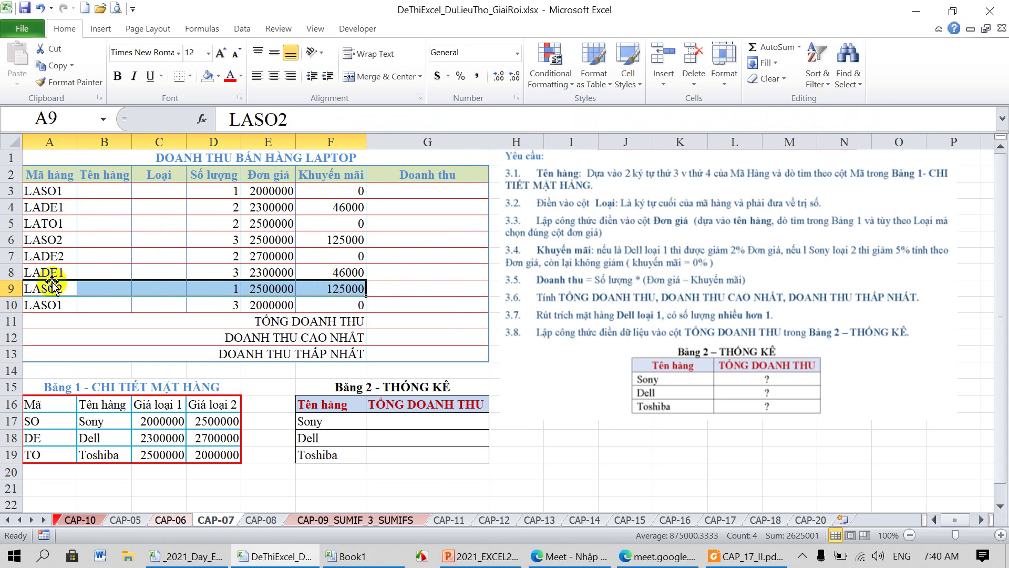
pyautogui.moveTo(42, 272); pyautogui.dragTo(336, 272)
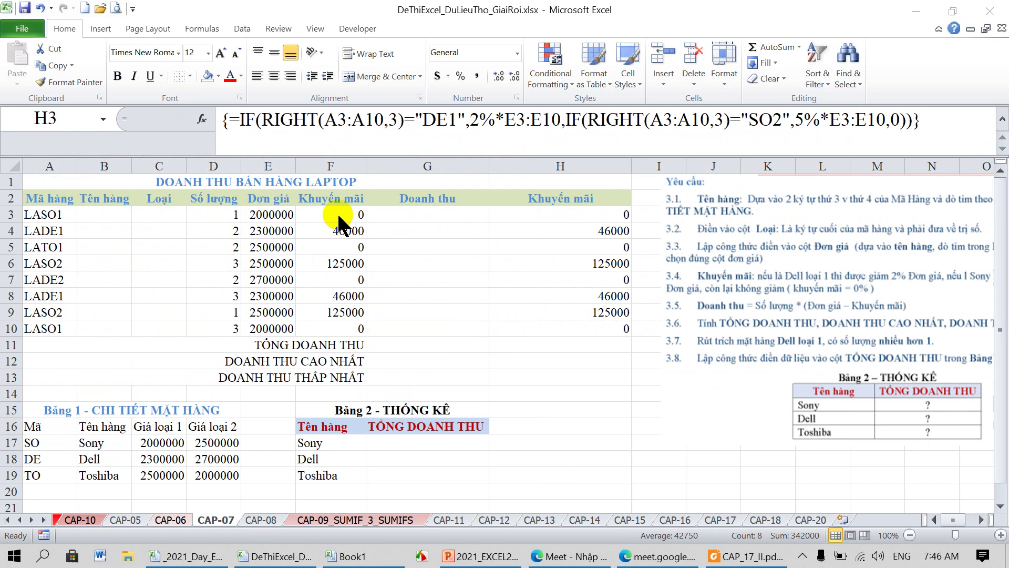
pyautogui.click(337, 213)
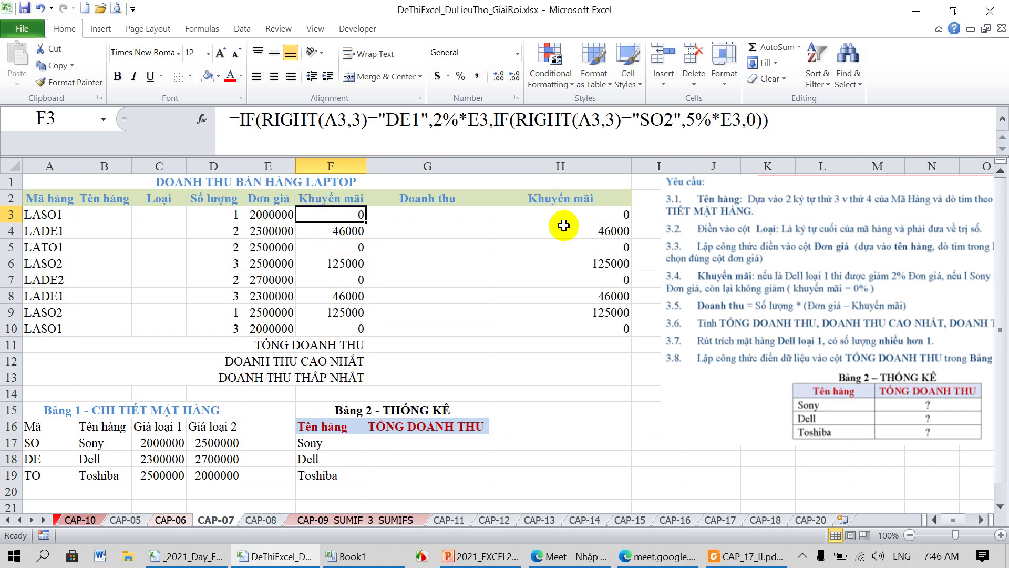
pyautogui.moveTo(590, 216); pyautogui.dragTo(577, 328)
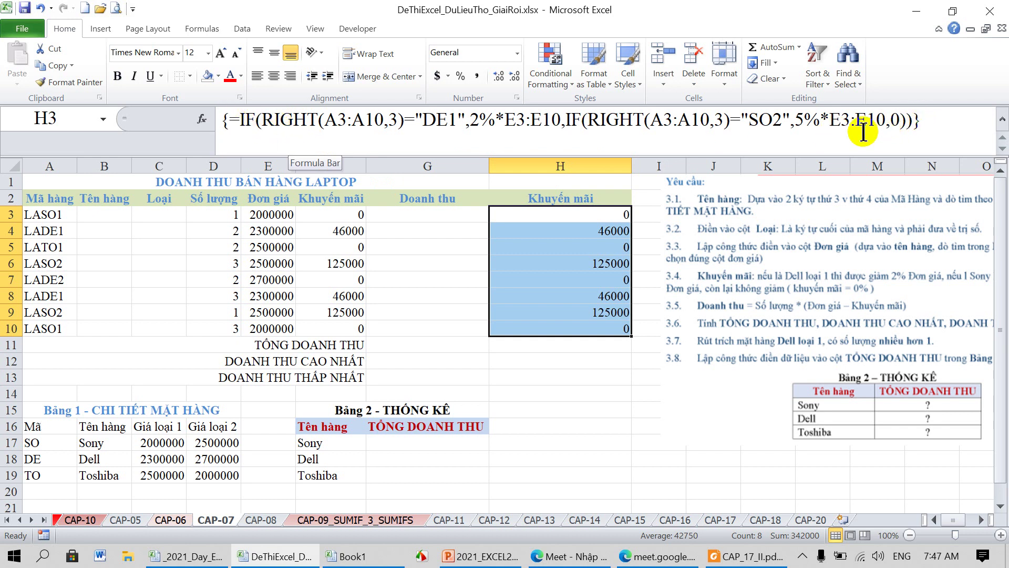
# Step: Select column H and dismiss its context menu without changes
pyautogui.click(578, 199)
pyautogui.click(572, 164)
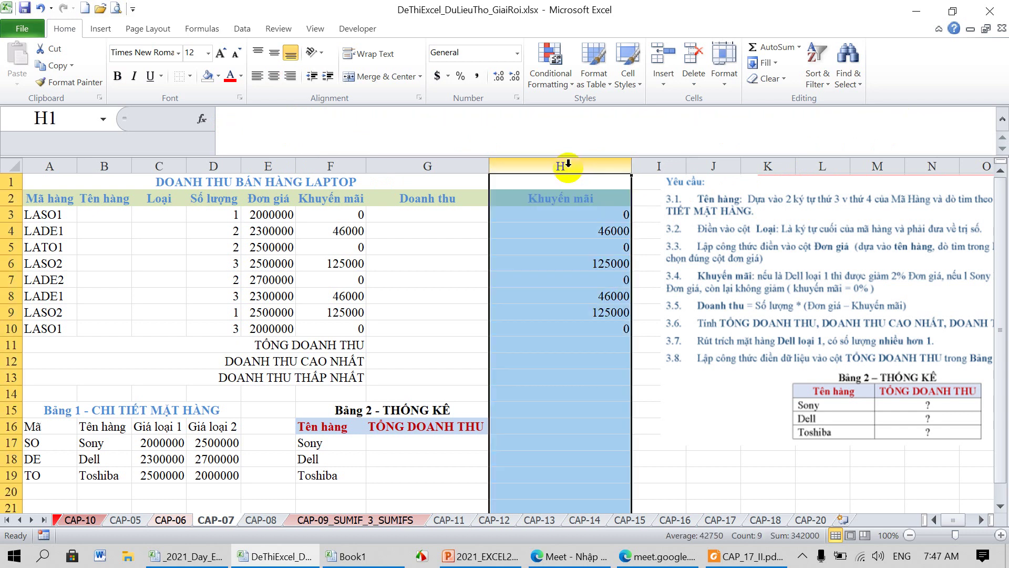
pyautogui.rightClick(568, 165)
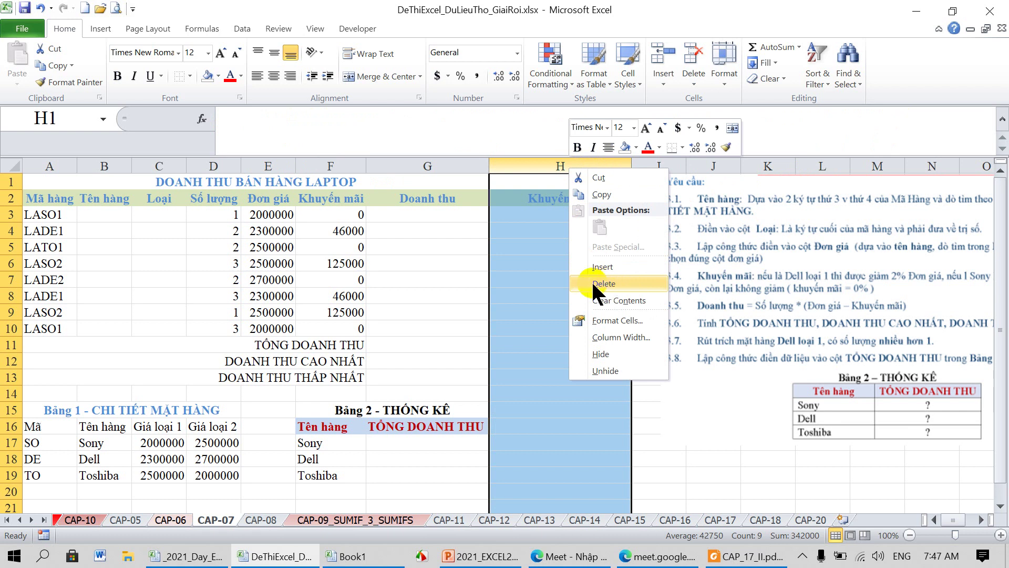
pyautogui.click(529, 272)
# Step: Try overwriting H6 with MMM, hit the cannot-change-array warning, and cancel the edit
pyautogui.click(543, 204)
pyautogui.moveTo(543, 210); pyautogui.dragTo(557, 325)
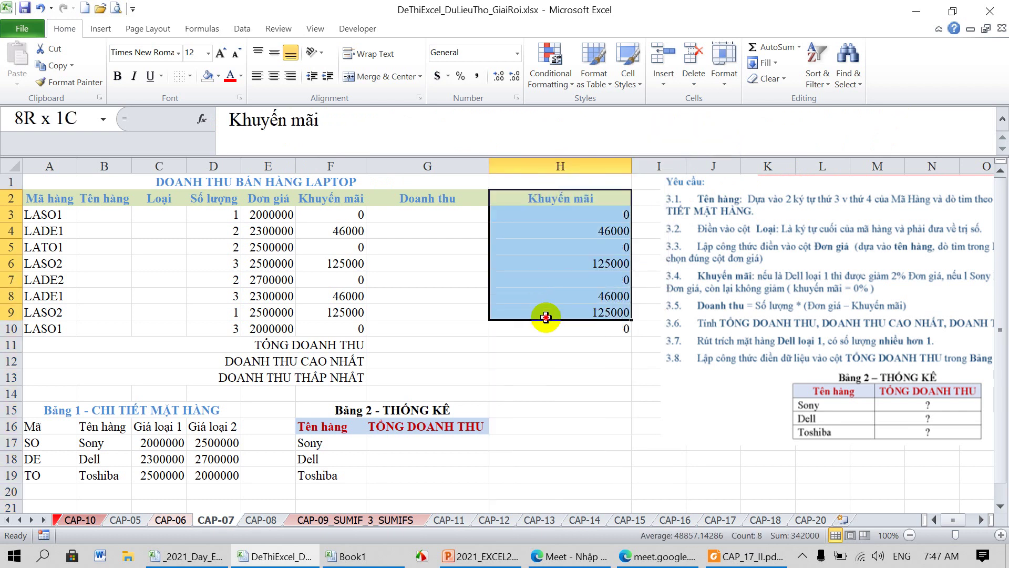
pyautogui.click(568, 263)
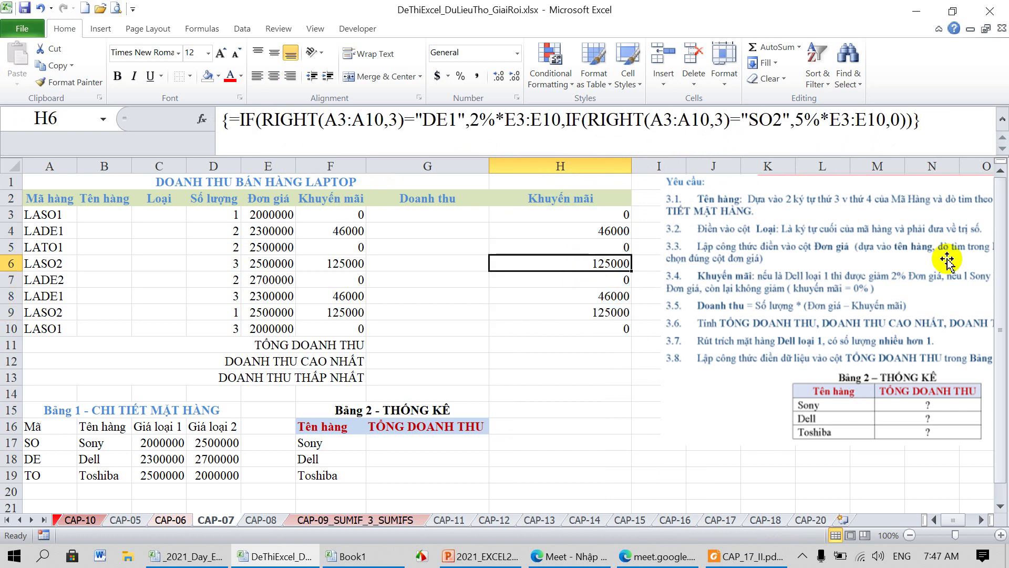
pyautogui.write('MMM')
pyautogui.press('Return')
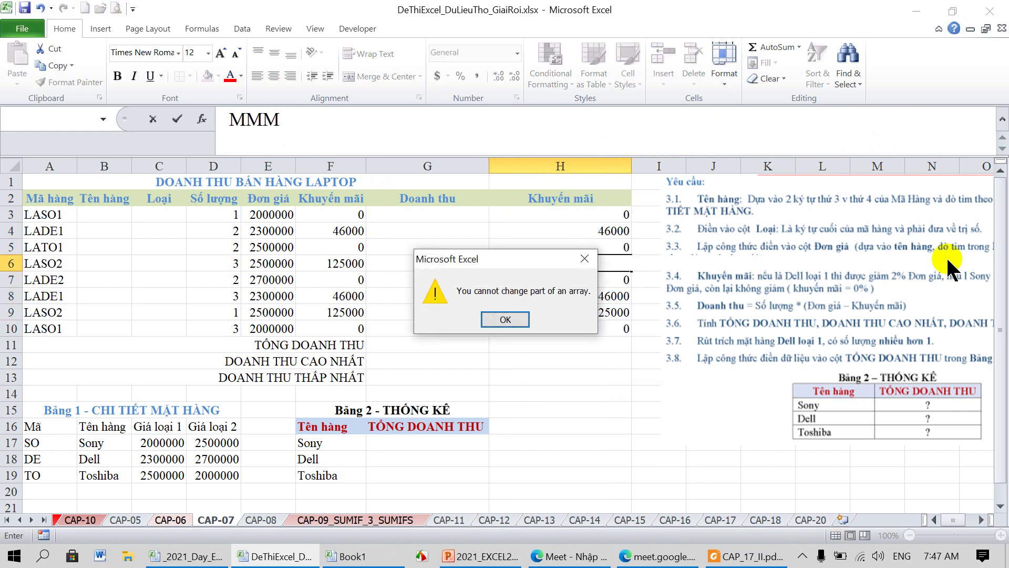
pyautogui.press('Return')
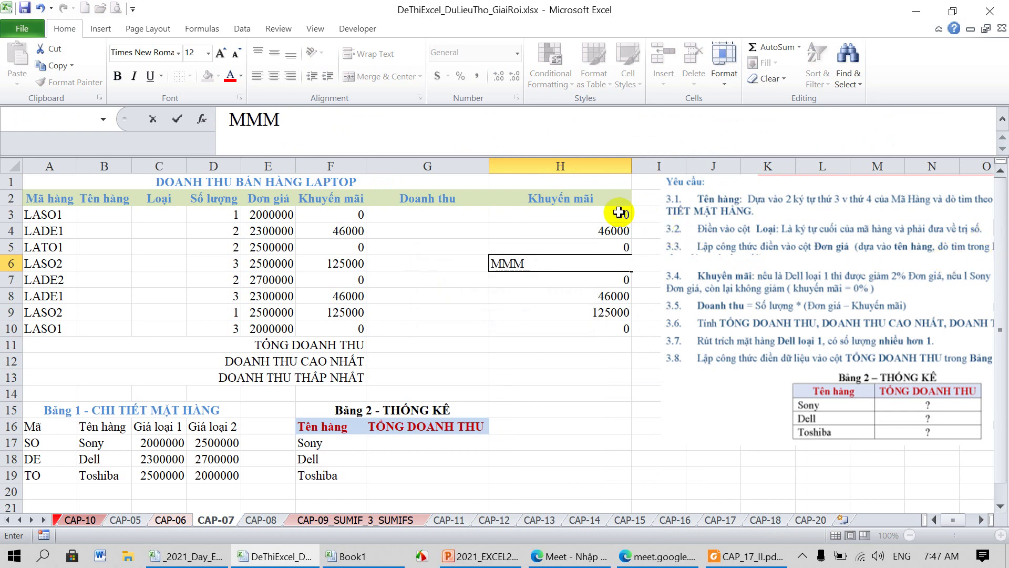
pyautogui.press('Return')
pyautogui.click(510, 316)
pyautogui.press('Escape')
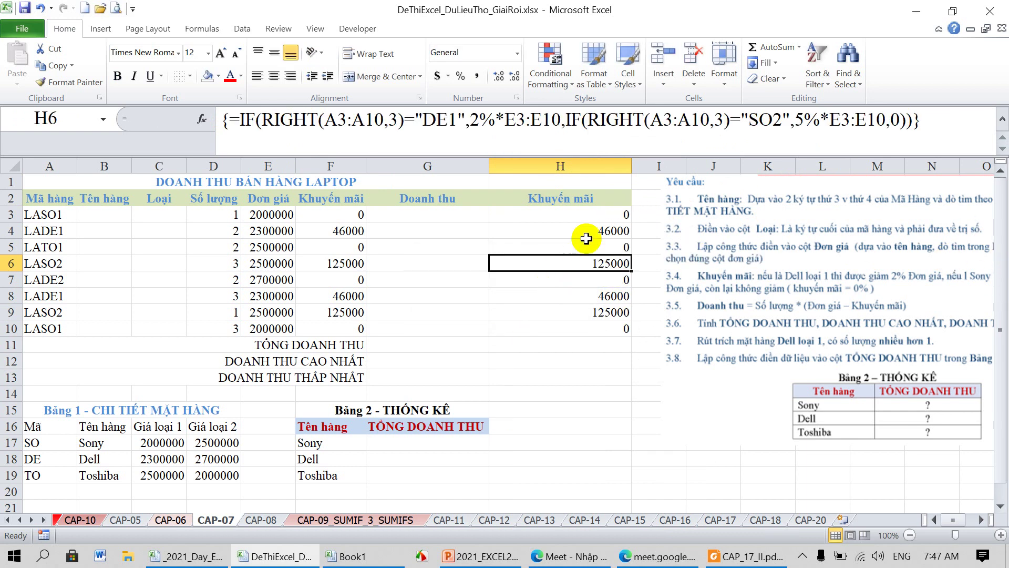
# Step: Delete the array results in H3:H10 and the Khuyến mãi heading in H2
pyautogui.moveTo(597, 210); pyautogui.dragTo(593, 328)
pyautogui.press('Delete')
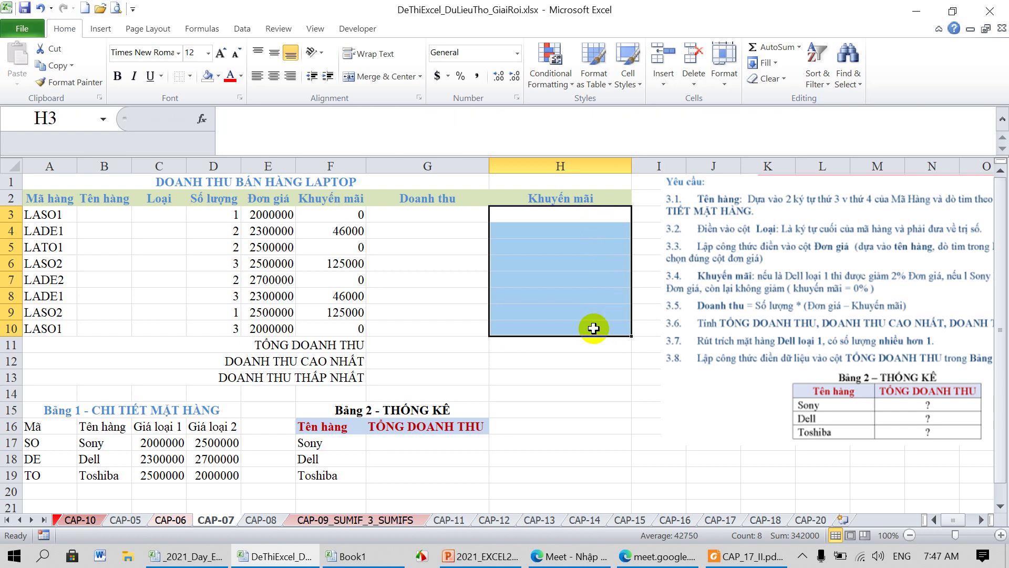
pyautogui.click(590, 199)
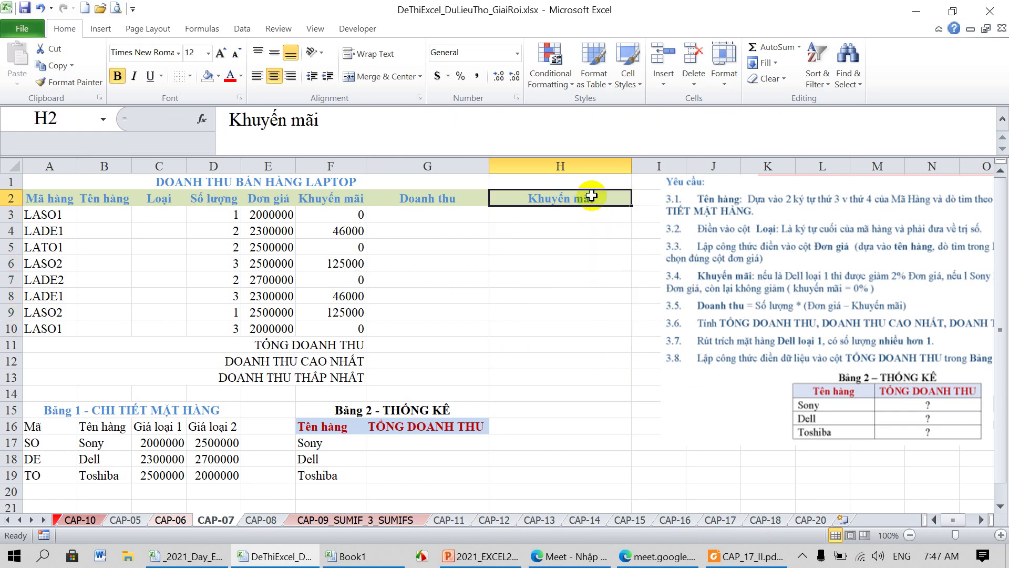
pyautogui.press('Delete')
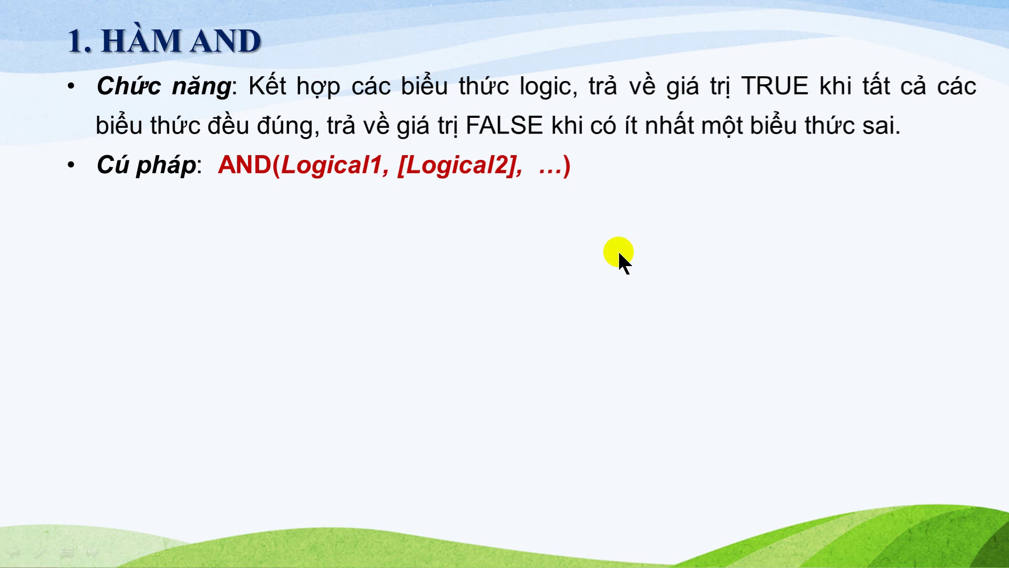
# Step: Switch from the AND function slideshow back to Excel's IF sheet with Alt+Tab
pyautogui.hotkey('alt', 'Tab')
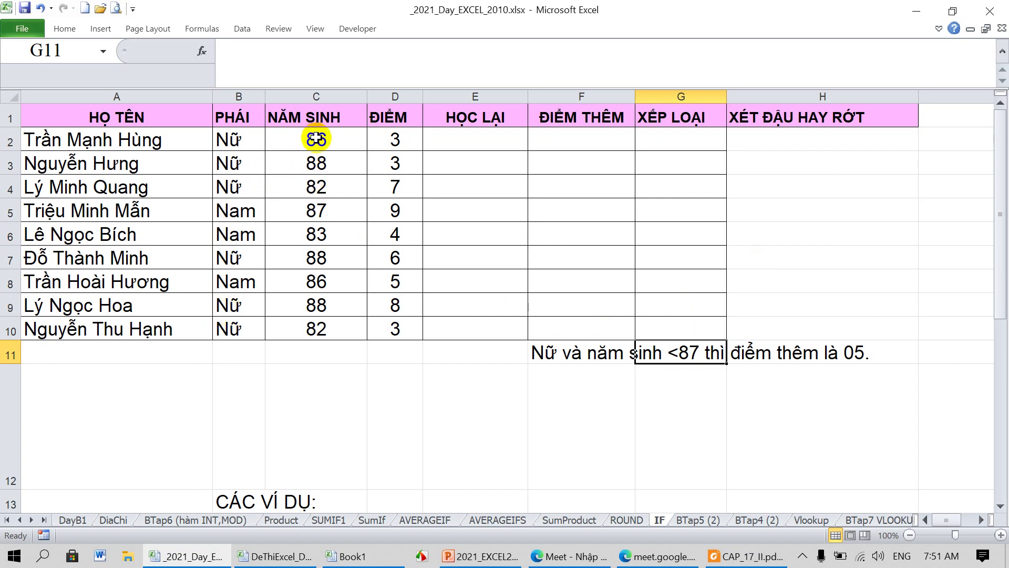
# Step: Insert a period in F11's rule note so the bonus reads 0.5 instead of 05
pyautogui.click(580, 136)
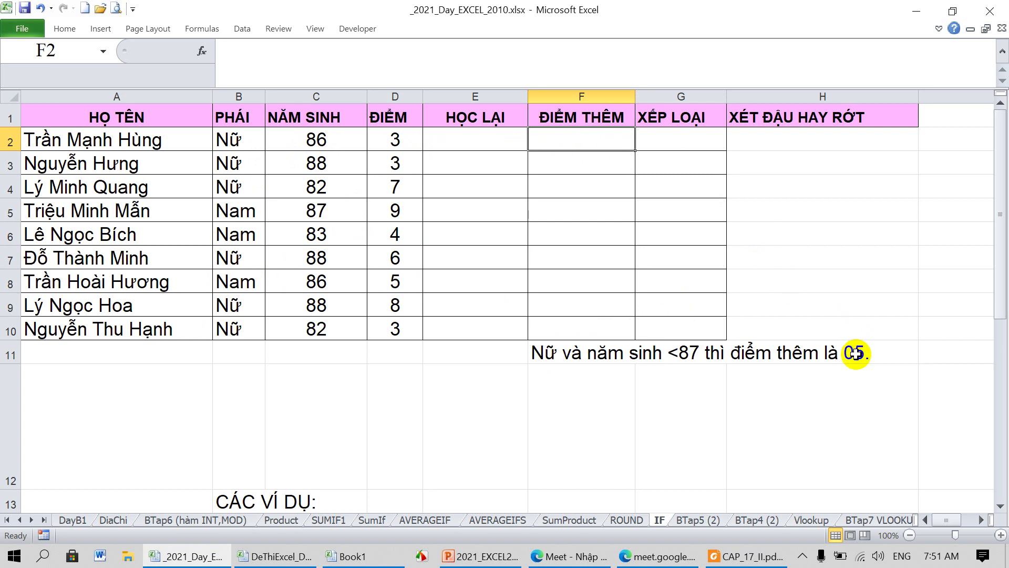
pyautogui.click(582, 356)
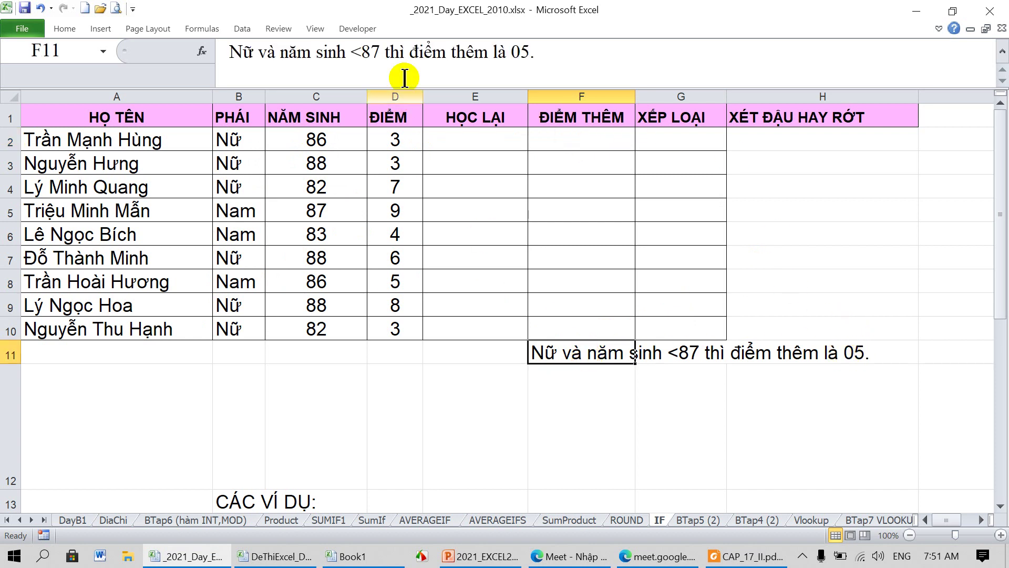
pyautogui.click(520, 53)
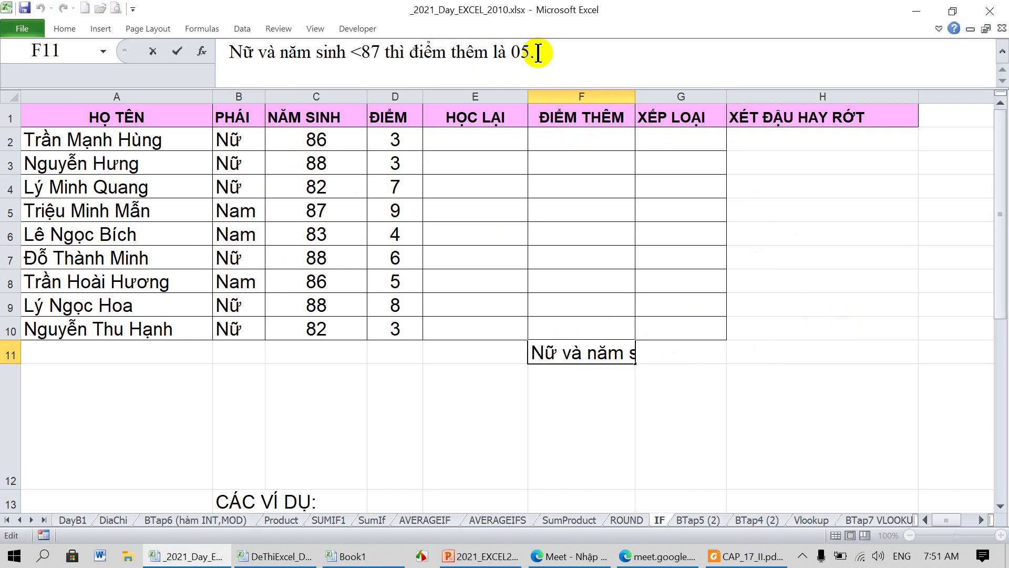
pyautogui.write('.')
pyautogui.press('Return')
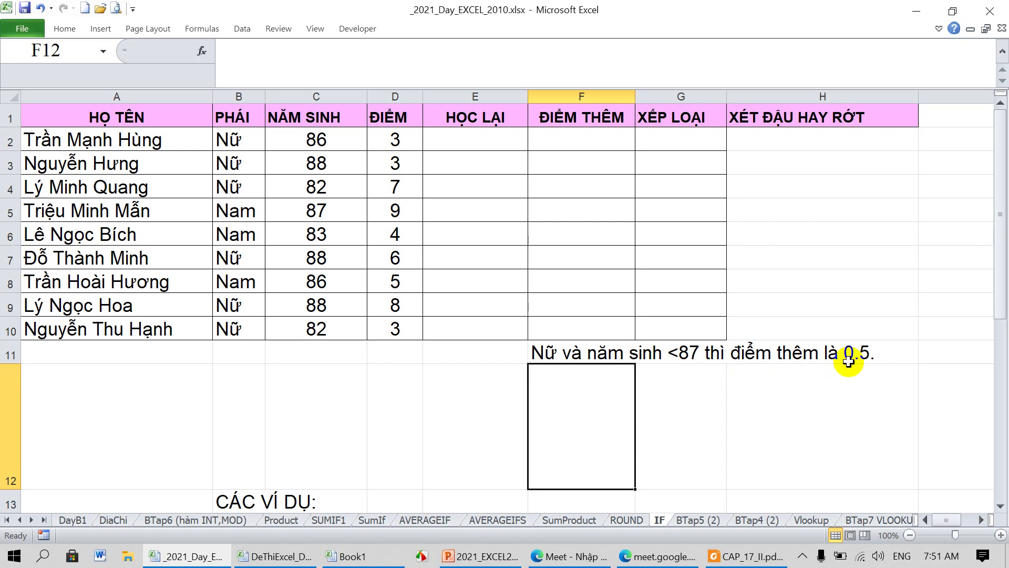
pyautogui.click(595, 138)
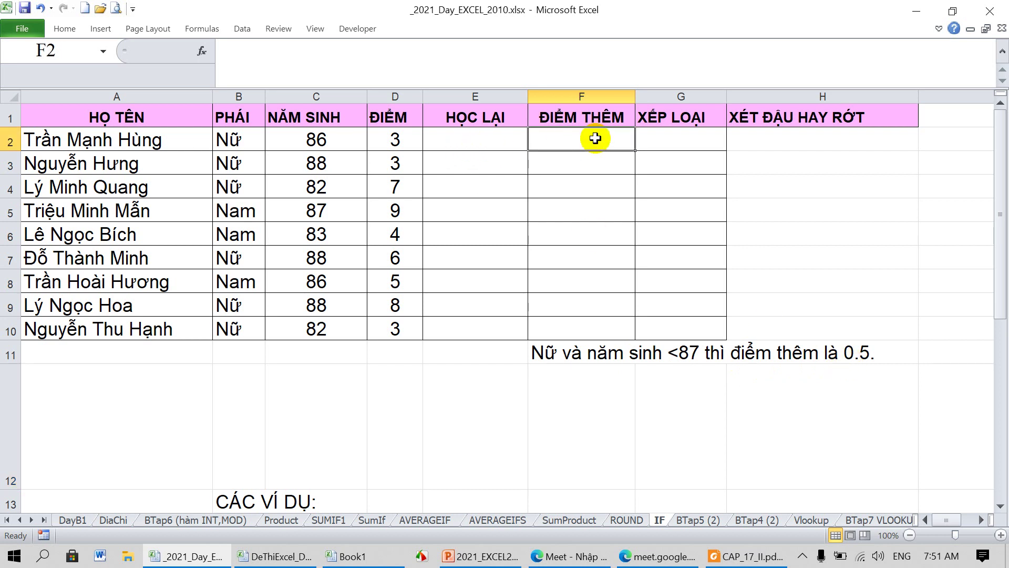
# Step: Type F2's skeleton =IF(AND(…),0.5,0), leaving the AND condition empty
pyautogui.write('=if')
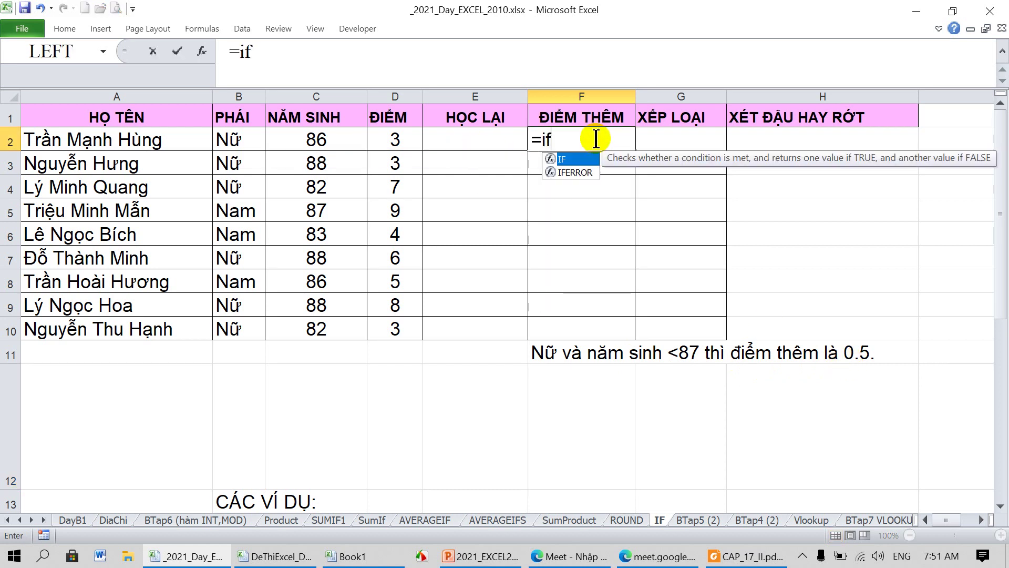
pyautogui.write('(')
pyautogui.press('BackSpace')
pyautogui.press('BackSpace')
pyautogui.press('BackSpace')
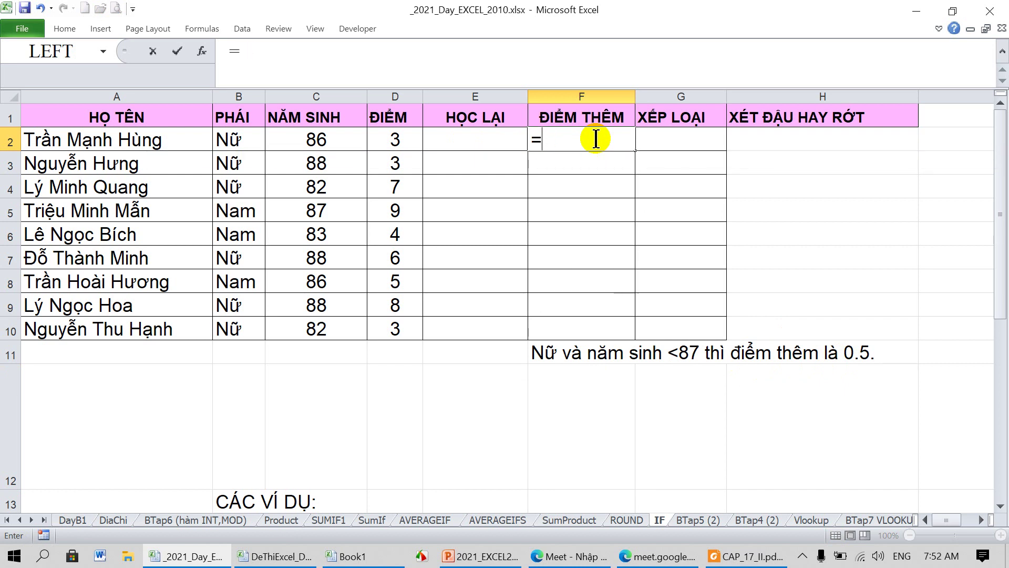
pyautogui.write('IF(')
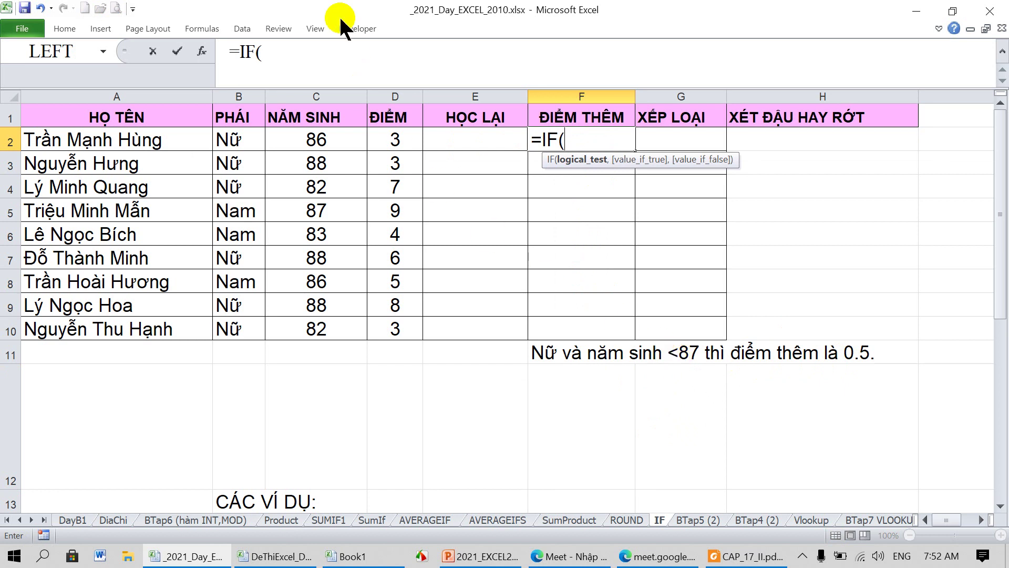
pyautogui.click(358, 58)
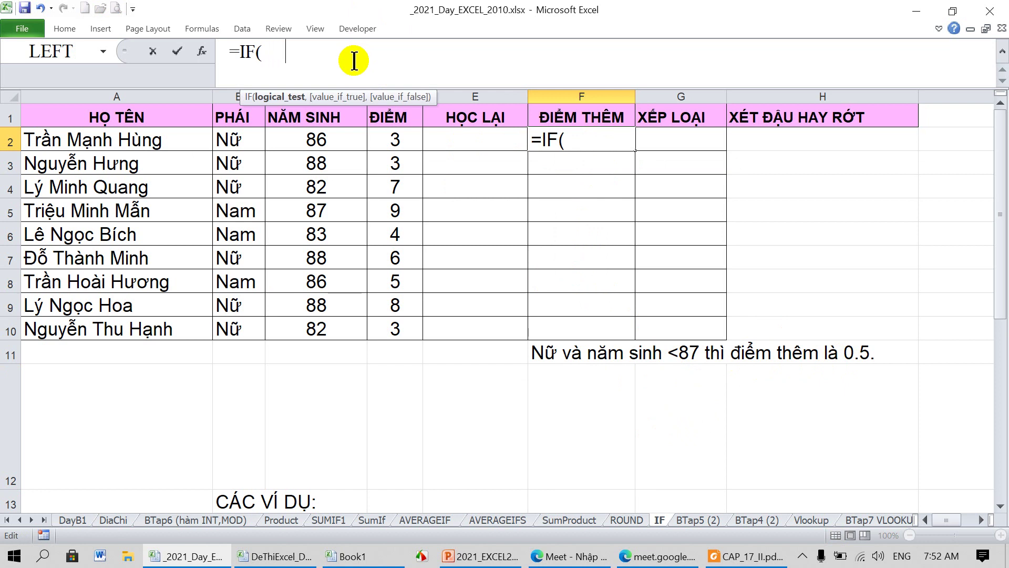
pyautogui.write(',')
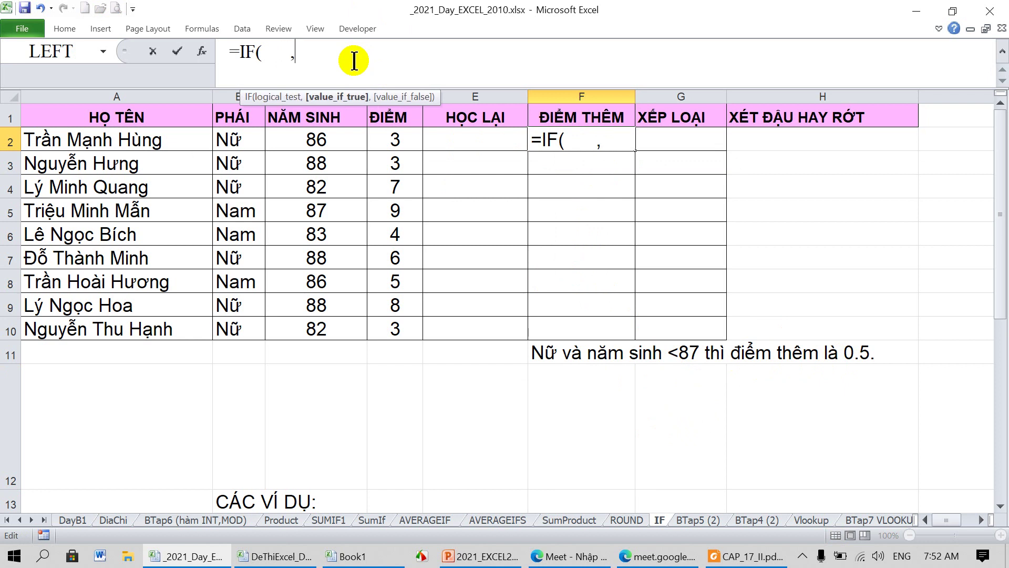
pyautogui.write('0.5')
pyautogui.write(',0')
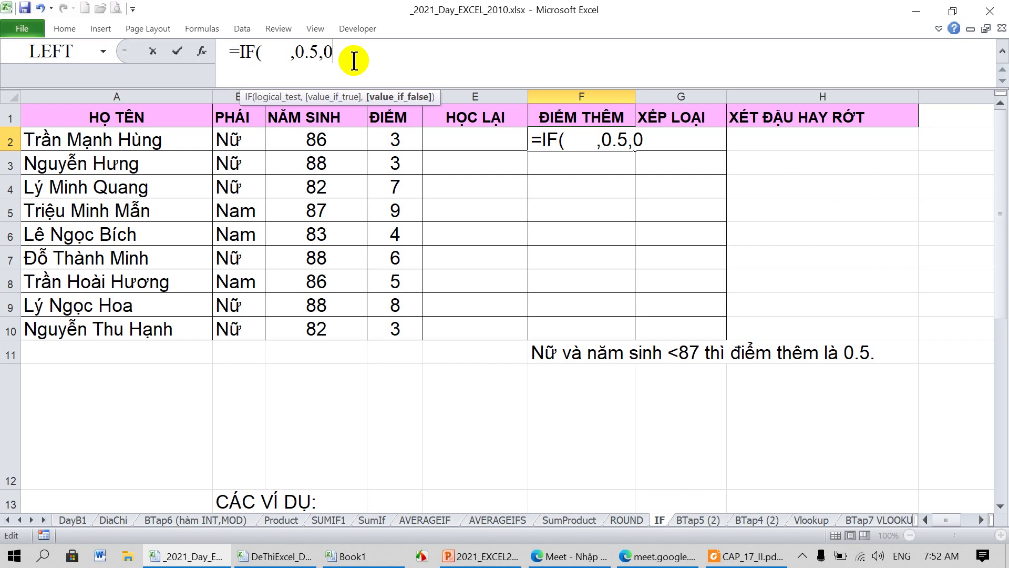
pyautogui.write(')')
pyautogui.click(279, 53)
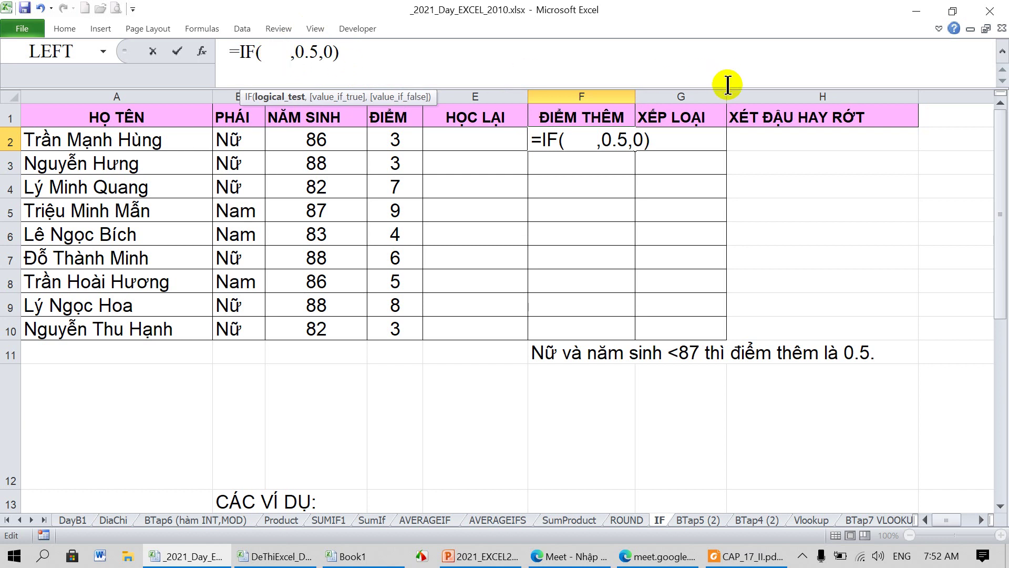
pyautogui.write('AND')
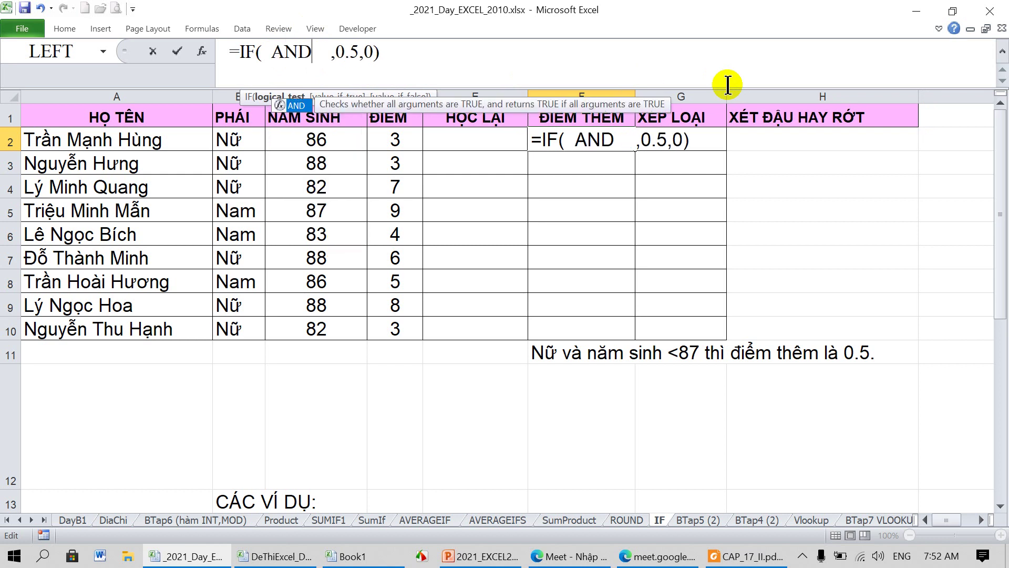
pyautogui.write('(')
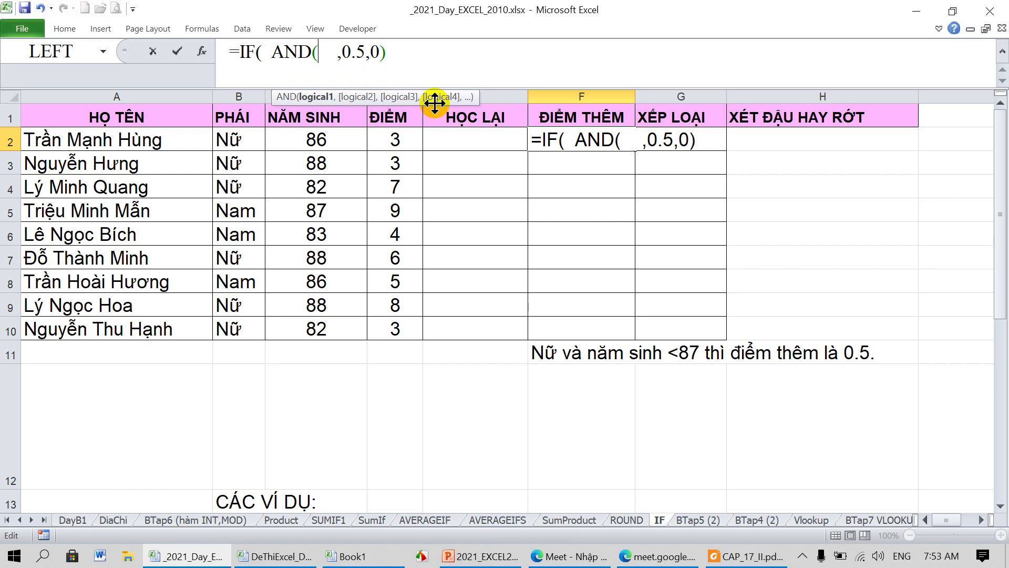
# Step: Fill the AND condition with B2="Nữ" and C2<87, check its arguments, and enter F2's formula
pyautogui.click(239, 141)
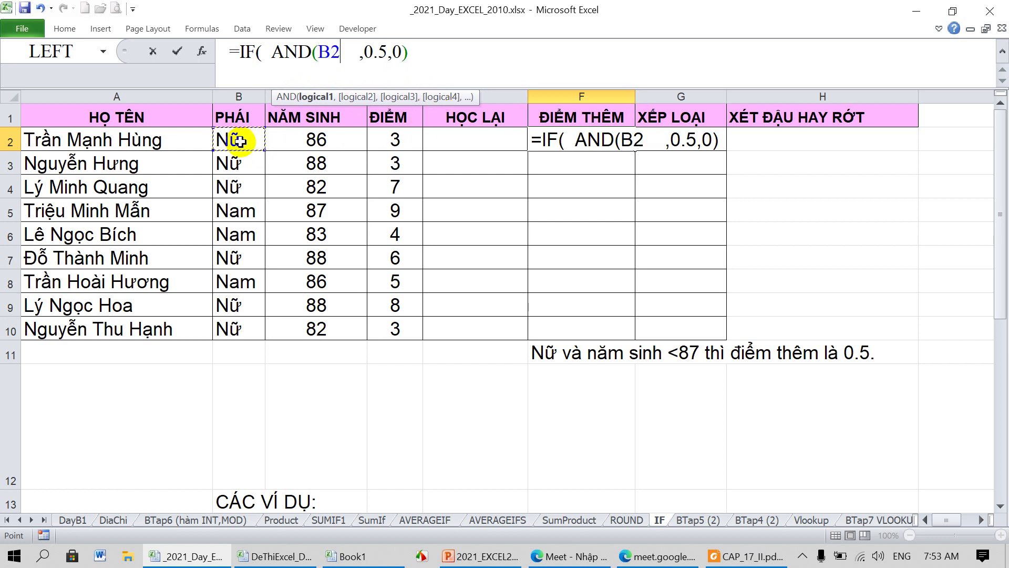
pyautogui.write('="')
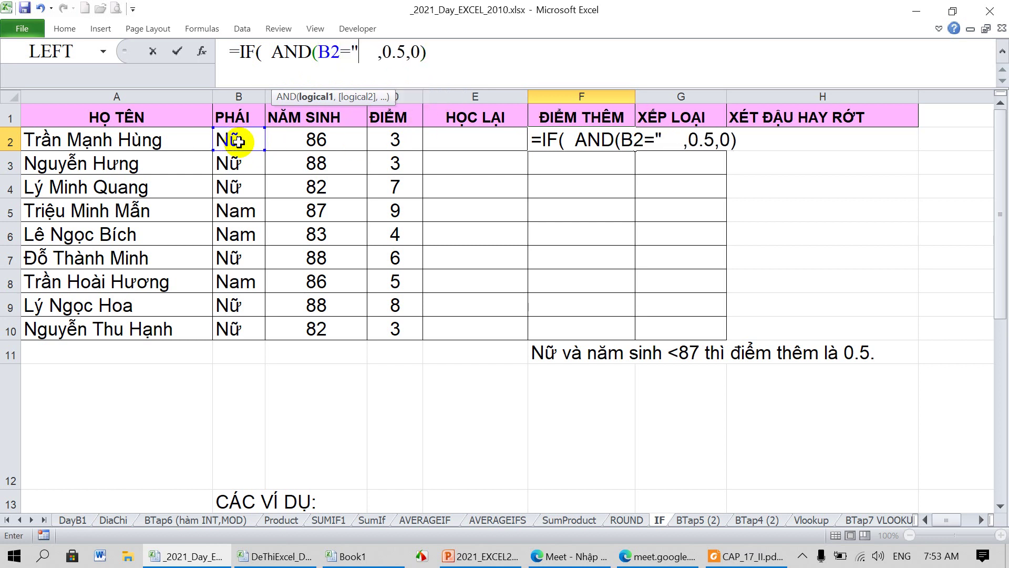
pyautogui.write('Nữ')
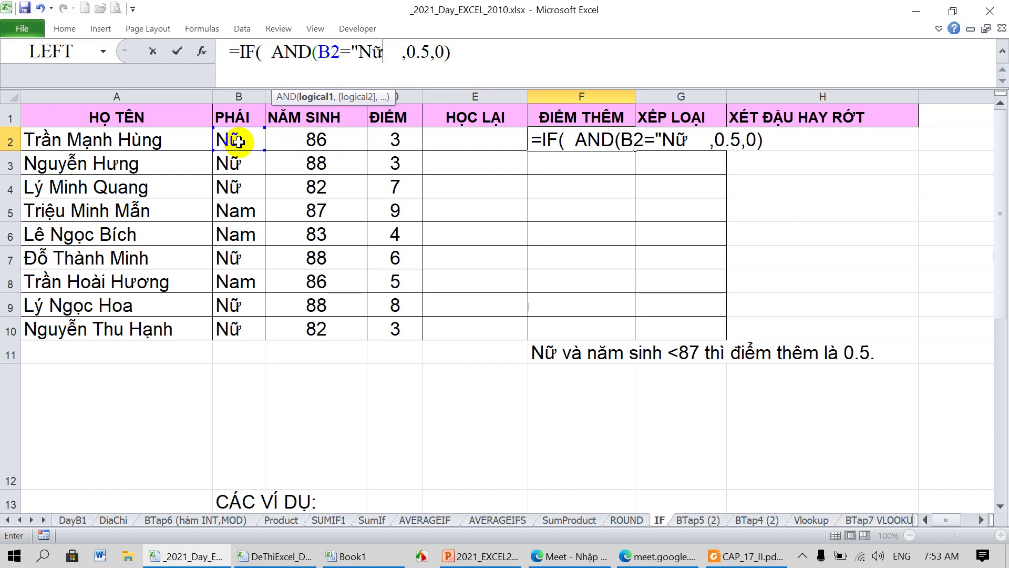
pyautogui.write('"')
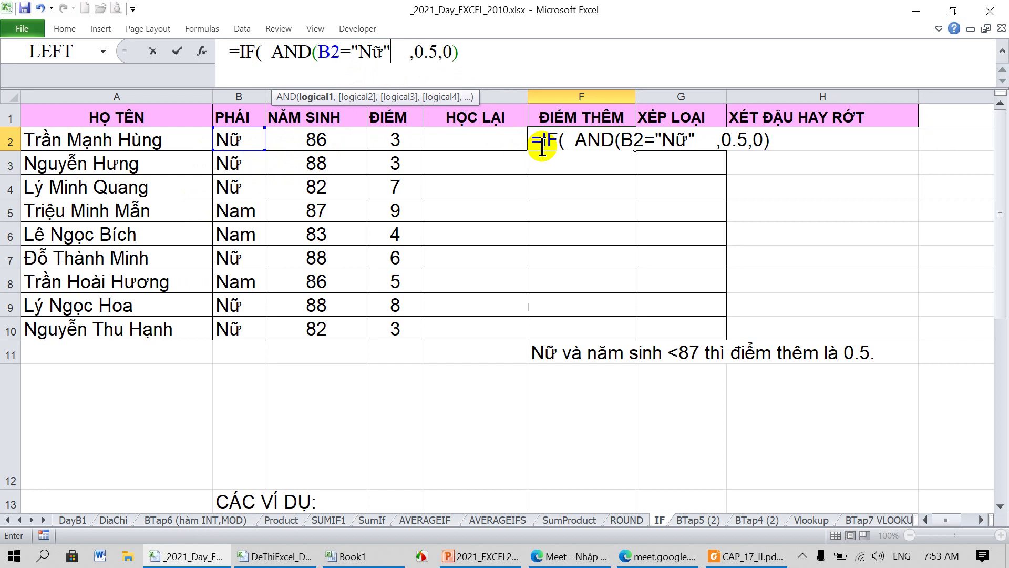
pyautogui.write(',')
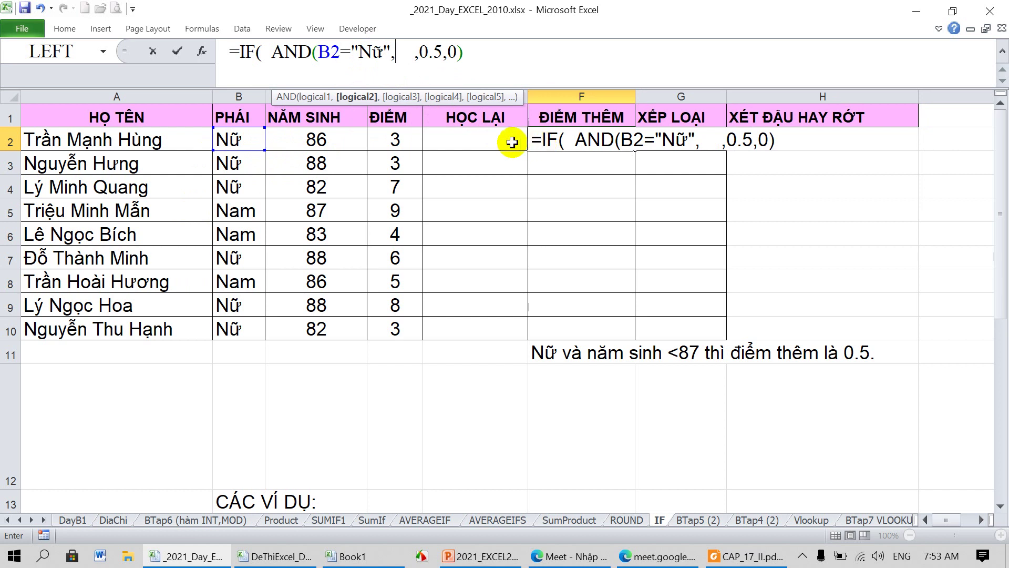
pyautogui.click(337, 142)
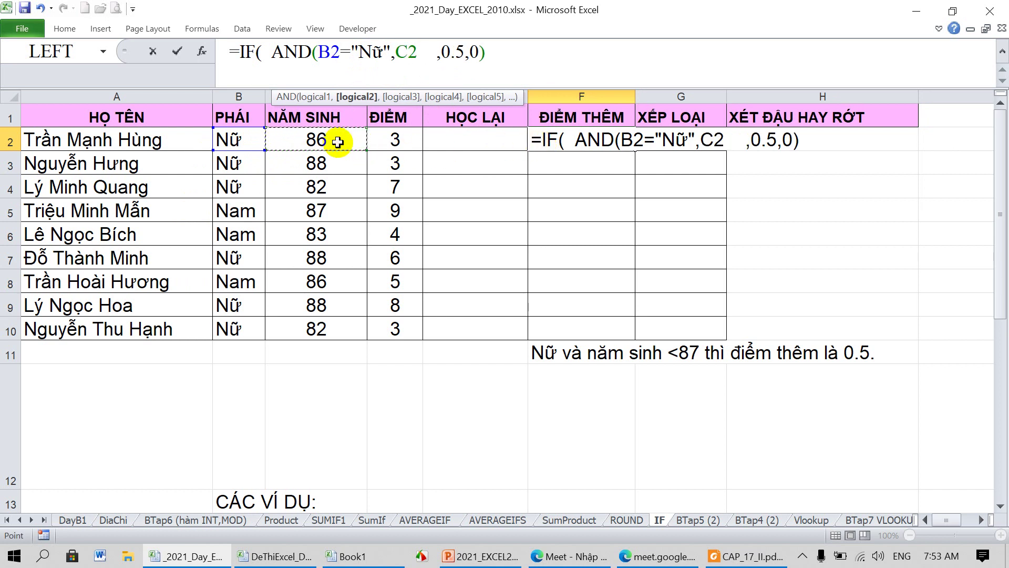
pyautogui.write('<87')
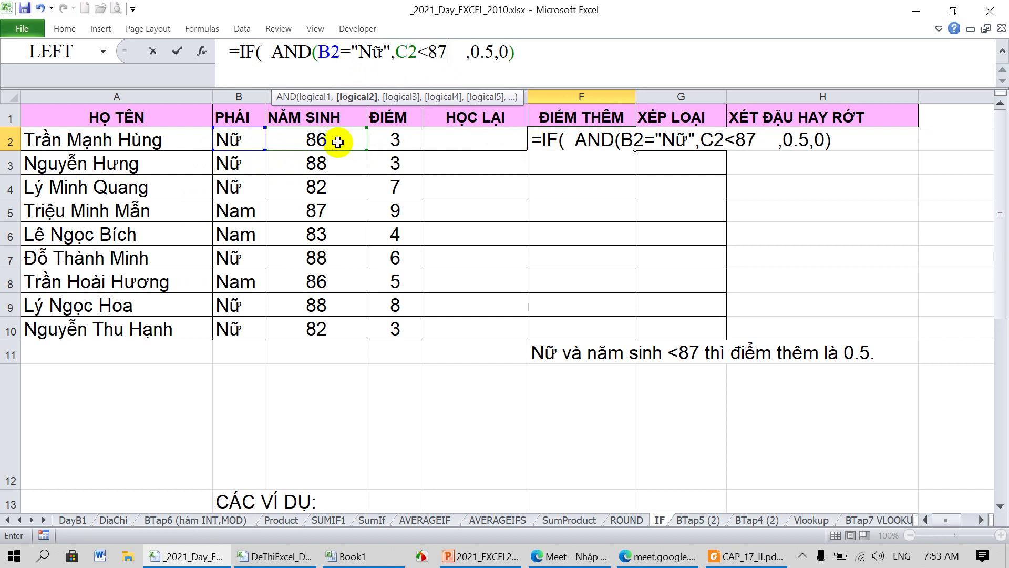
pyautogui.write(')')
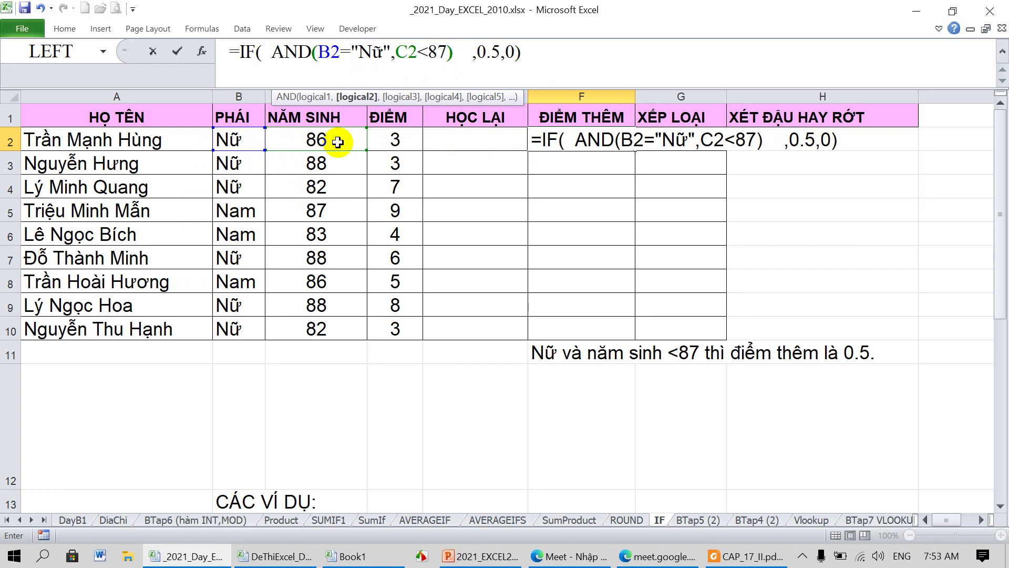
pyautogui.click(294, 98)
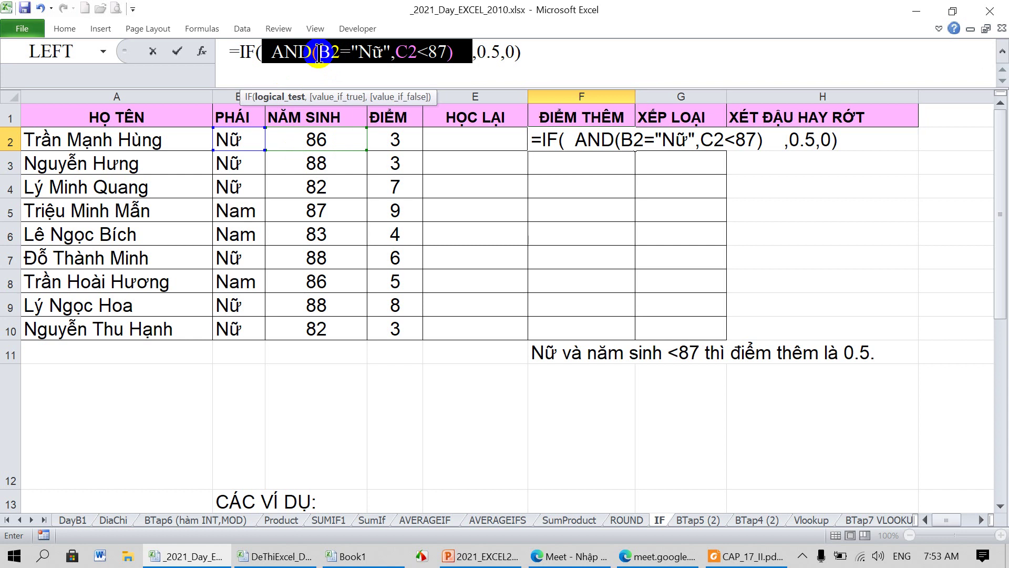
pyautogui.click(331, 54)
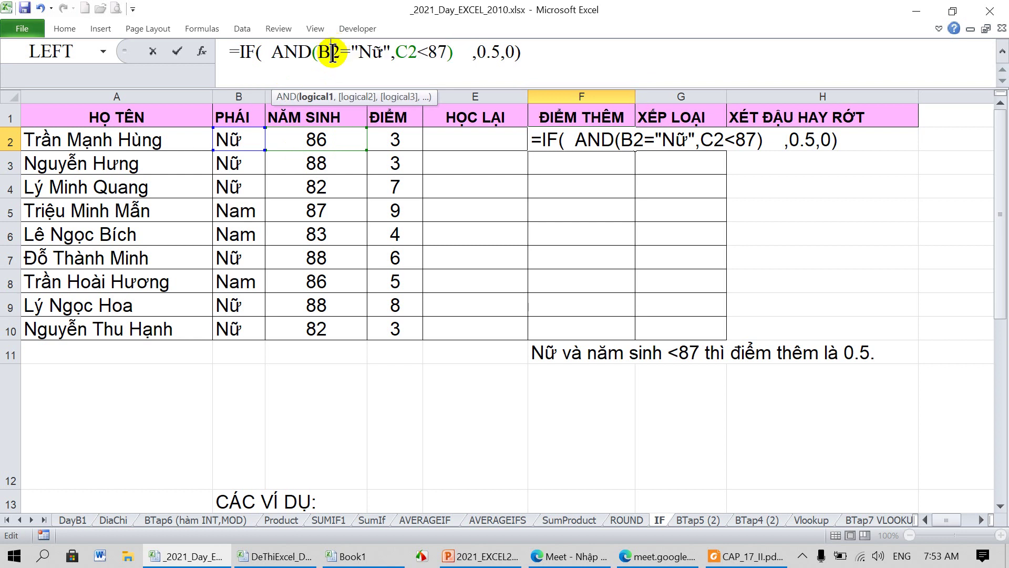
pyautogui.click(337, 98)
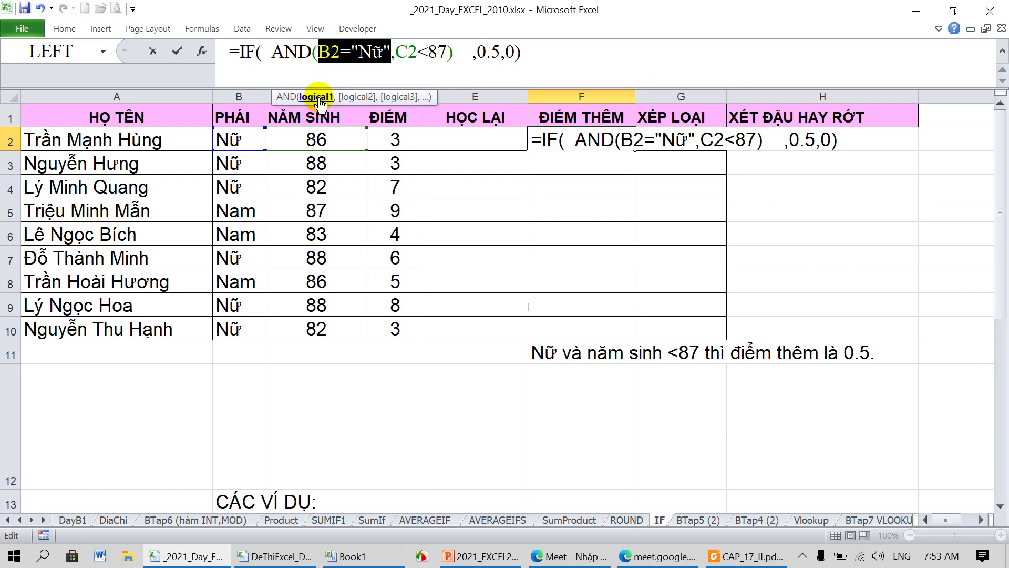
pyautogui.click(355, 97)
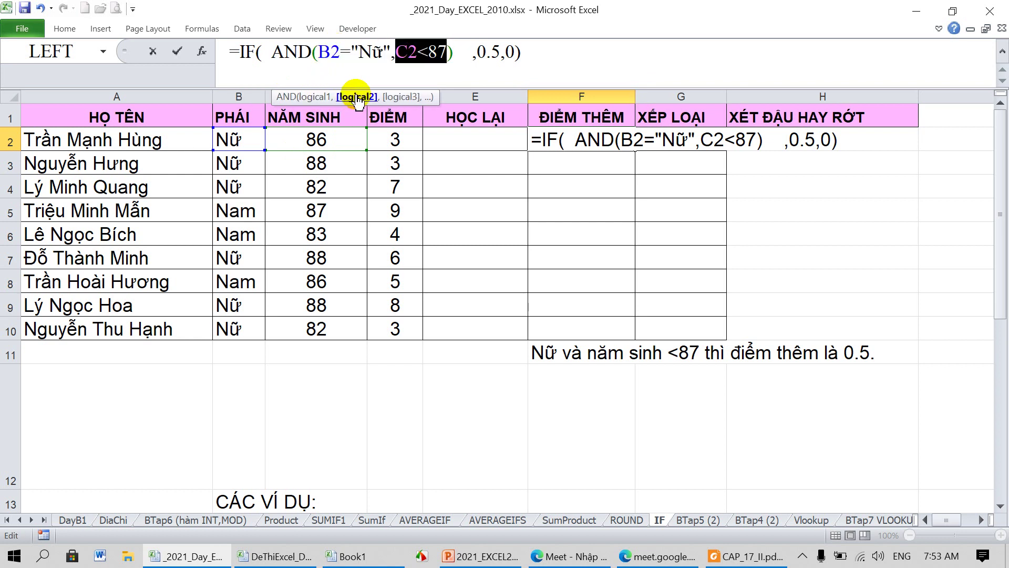
pyautogui.press('Return')
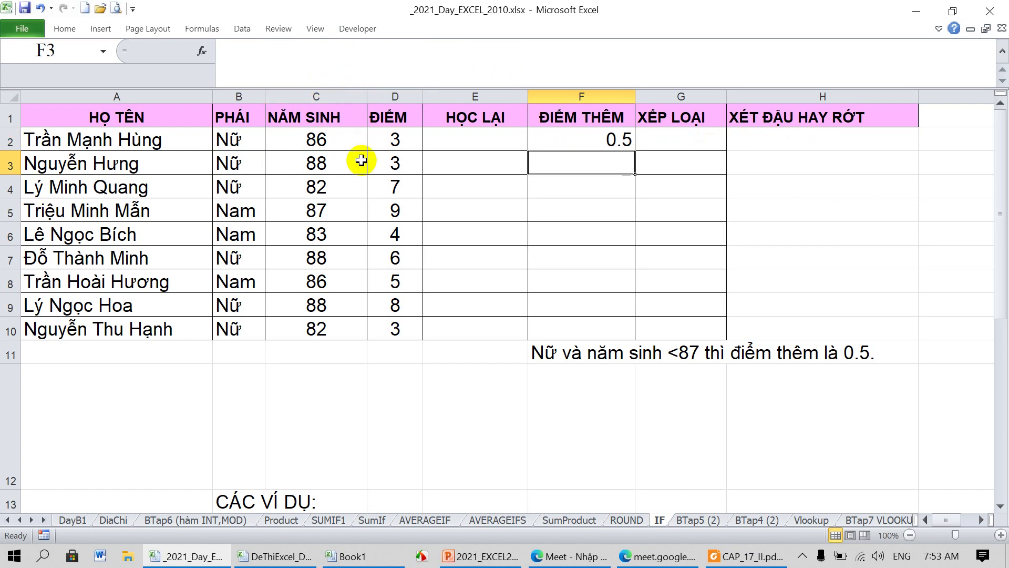
# Step: Fill F2's bonus formula down to F10 and check rows 4, 6 and 8 against gender and birth year
pyautogui.click(320, 142)
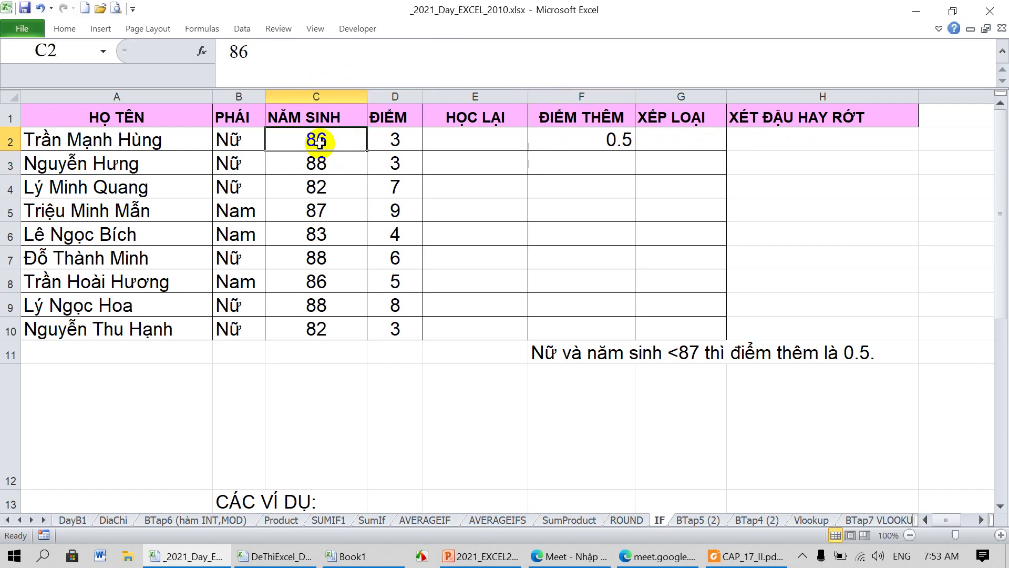
pyautogui.click(605, 140)
pyautogui.moveTo(636, 152); pyautogui.dragTo(630, 321)
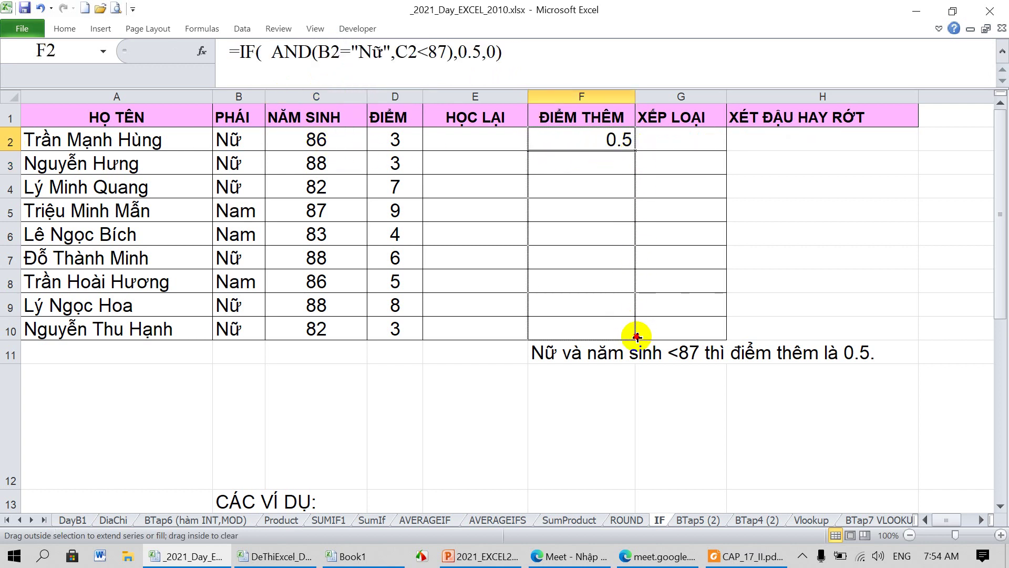
pyautogui.click(309, 194)
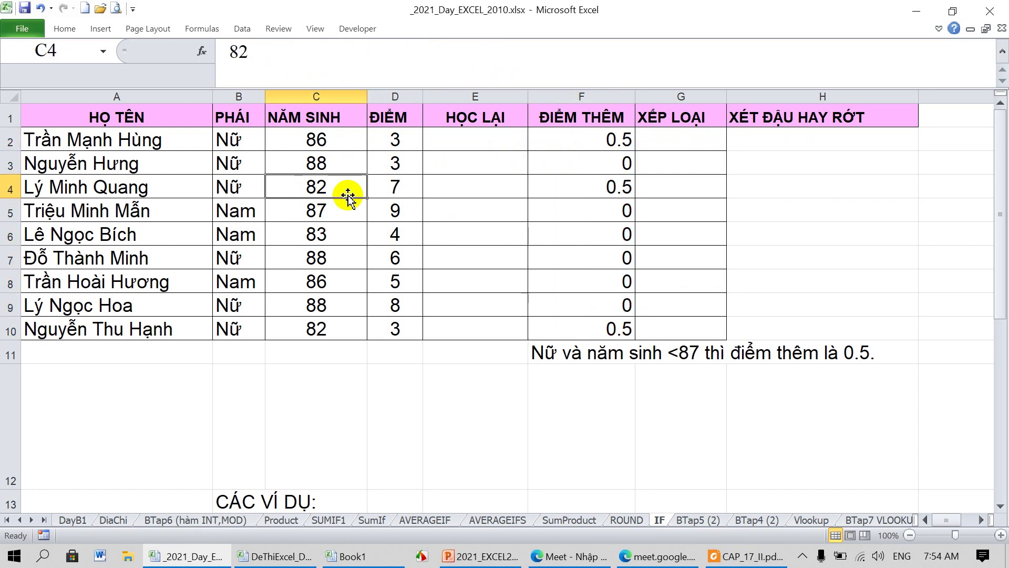
pyautogui.click(624, 186)
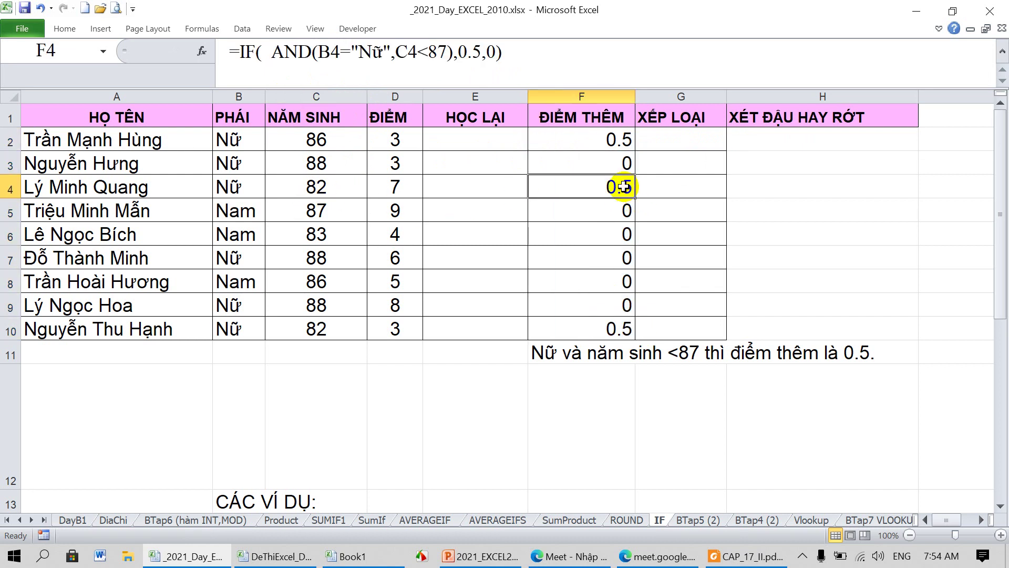
pyautogui.click(305, 285)
pyautogui.moveTo(309, 235); pyautogui.dragTo(624, 234)
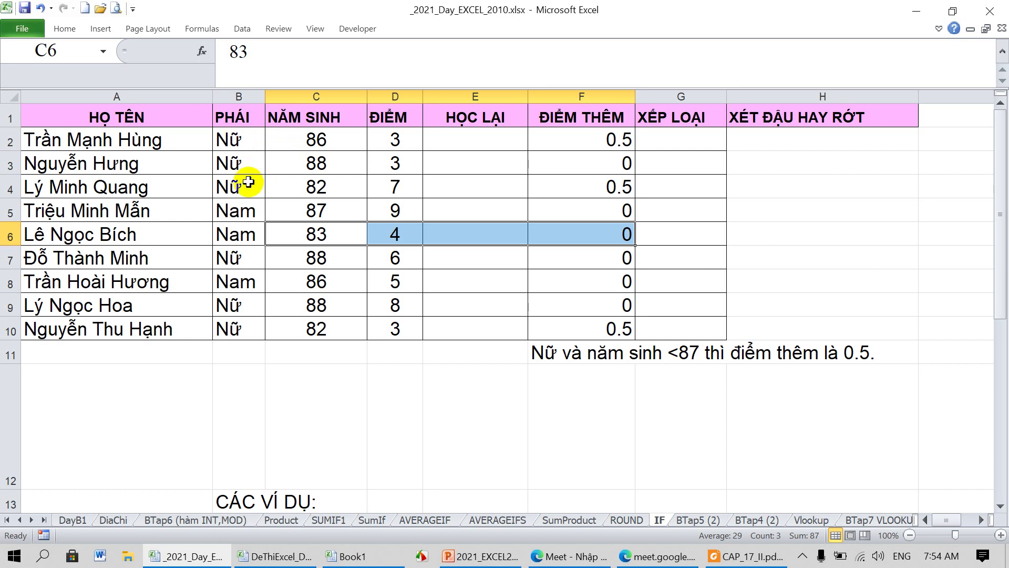
pyautogui.click(318, 285)
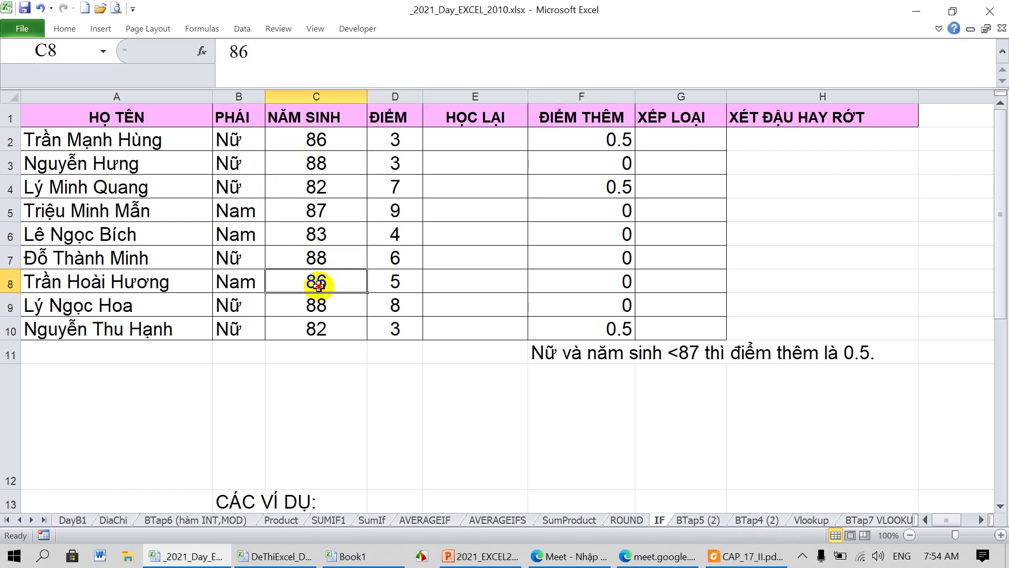
pyautogui.moveTo(318, 284); pyautogui.dragTo(374, 289)
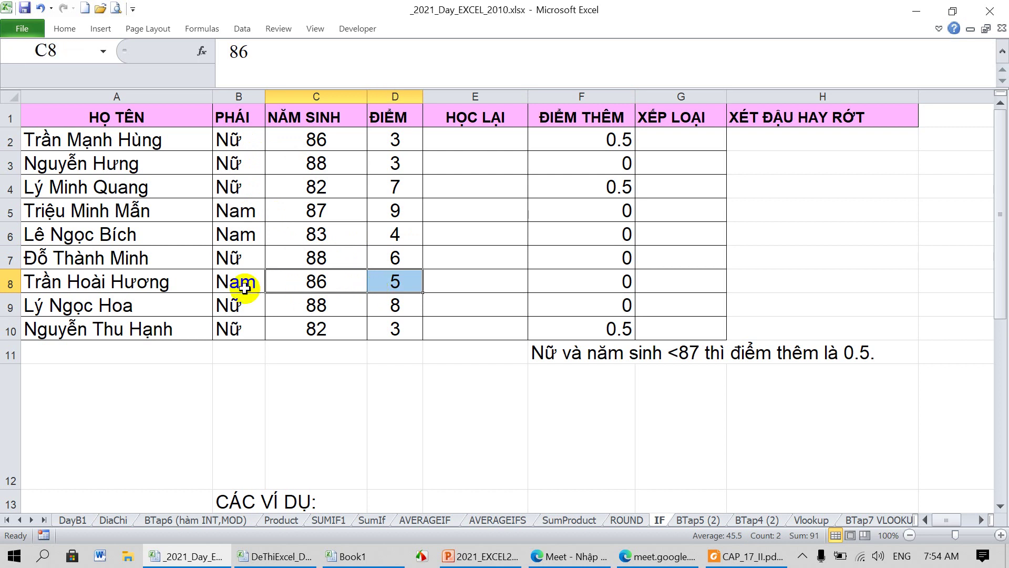
pyautogui.moveTo(241, 284); pyautogui.dragTo(381, 288)
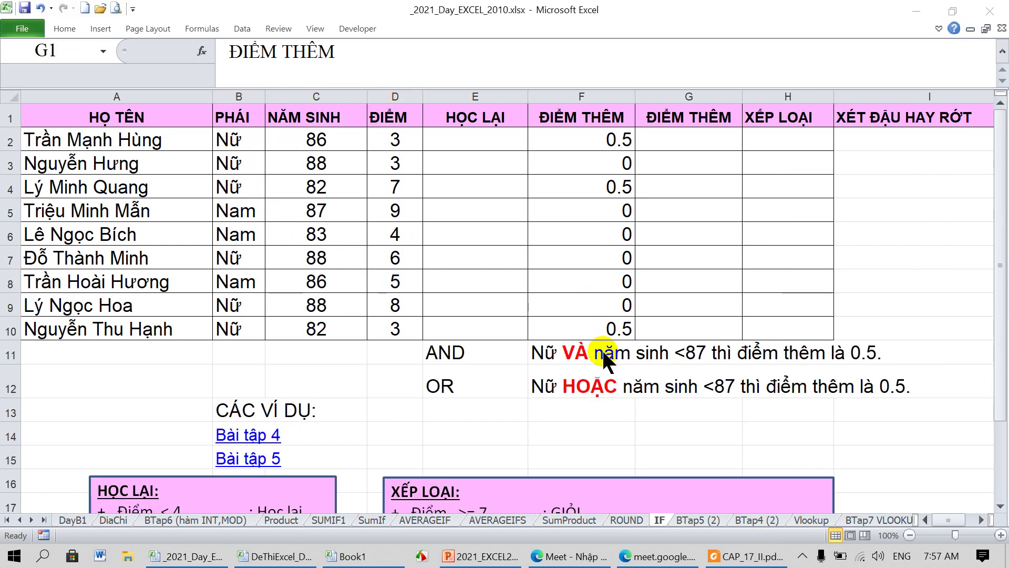
# Step: Review the AND rule note in F11 and select G2 for the OR-based bonus formula
pyautogui.click(550, 355)
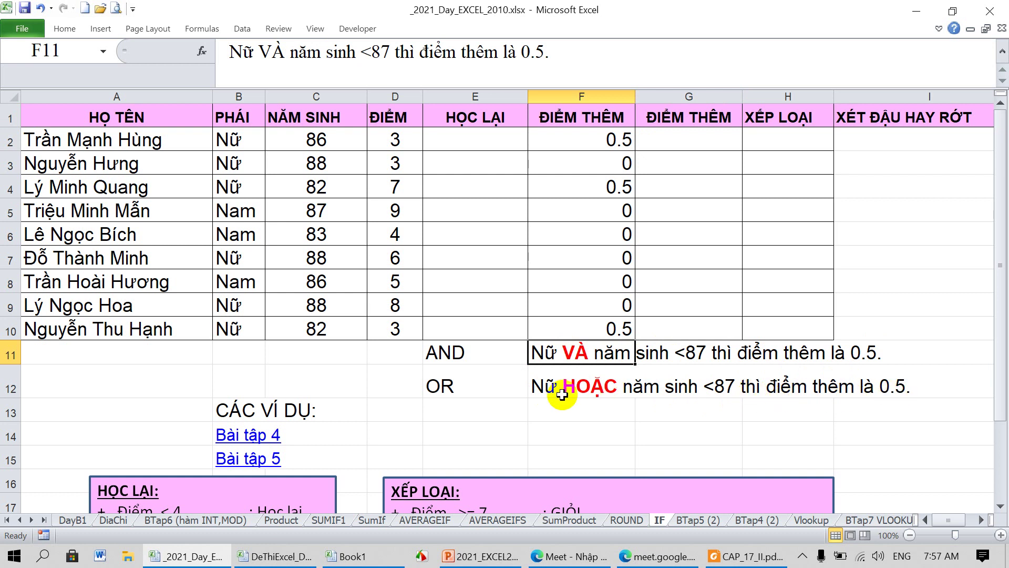
pyautogui.click(681, 133)
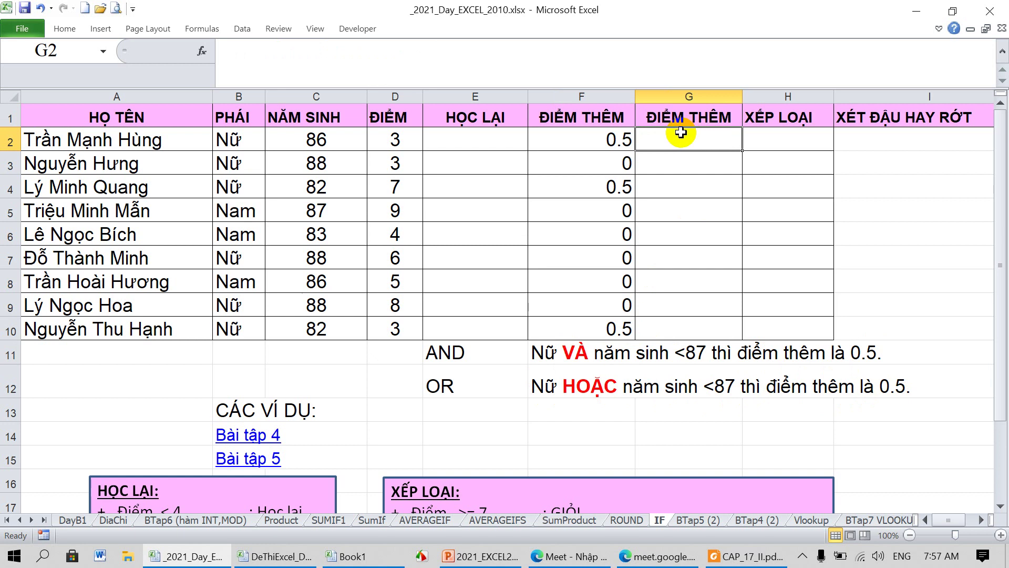
# Step: Begin G2's formula as =IF(OR(B2="Nữ",C2<87) for the bonus condition
pyautogui.write('=')
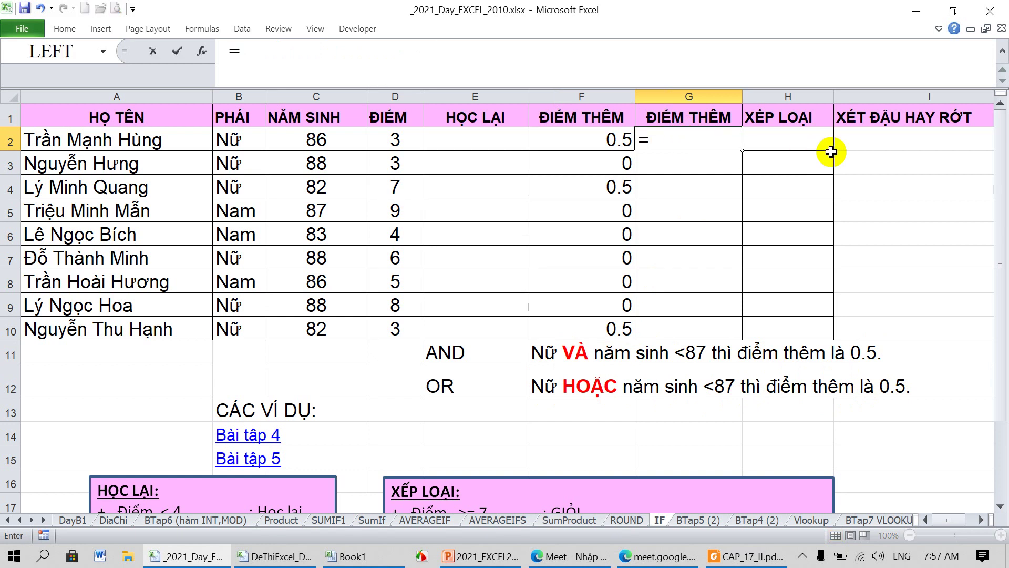
pyautogui.write('IF')
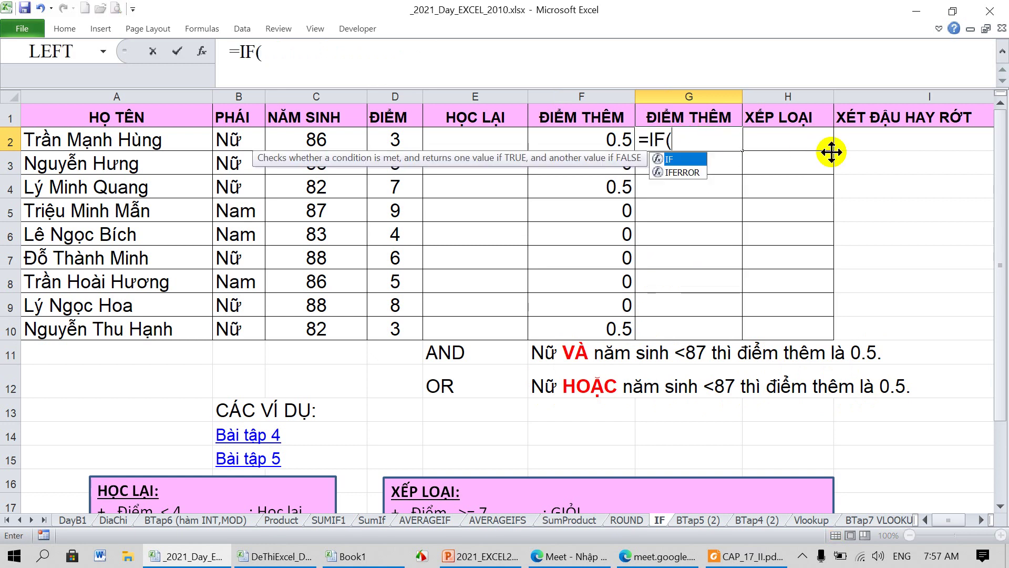
pyautogui.write('(')
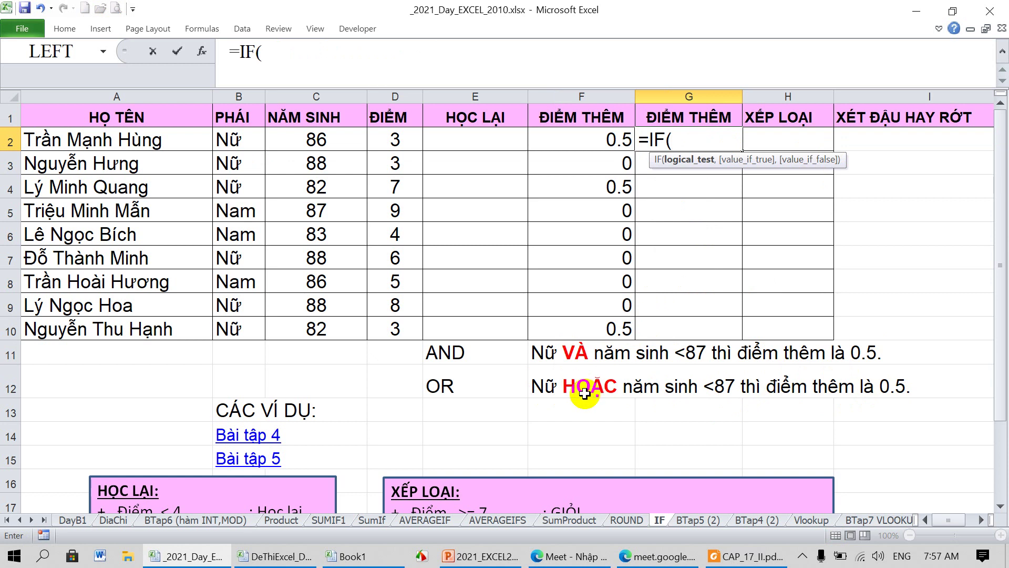
pyautogui.click(322, 58)
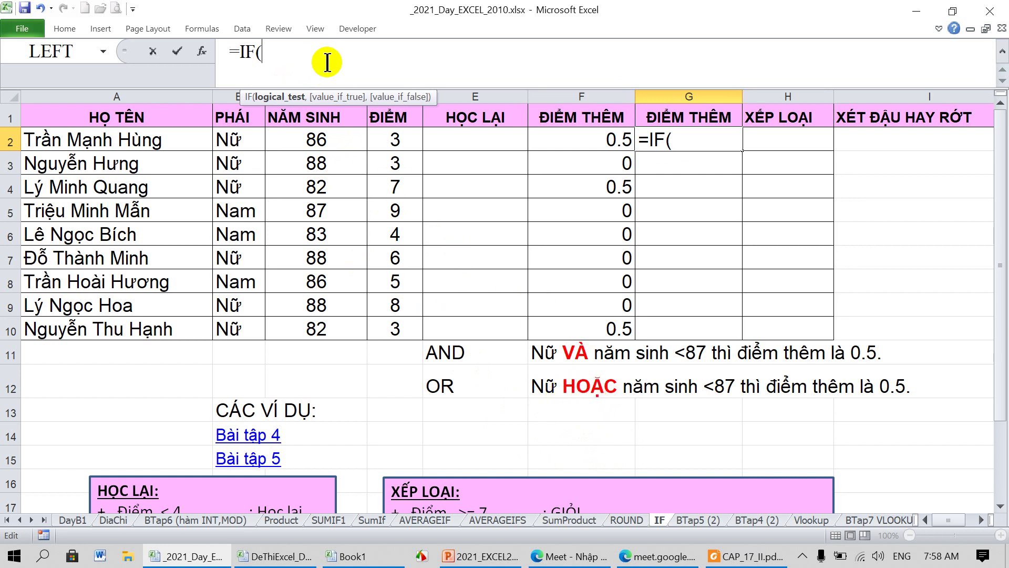
pyautogui.write('OR')
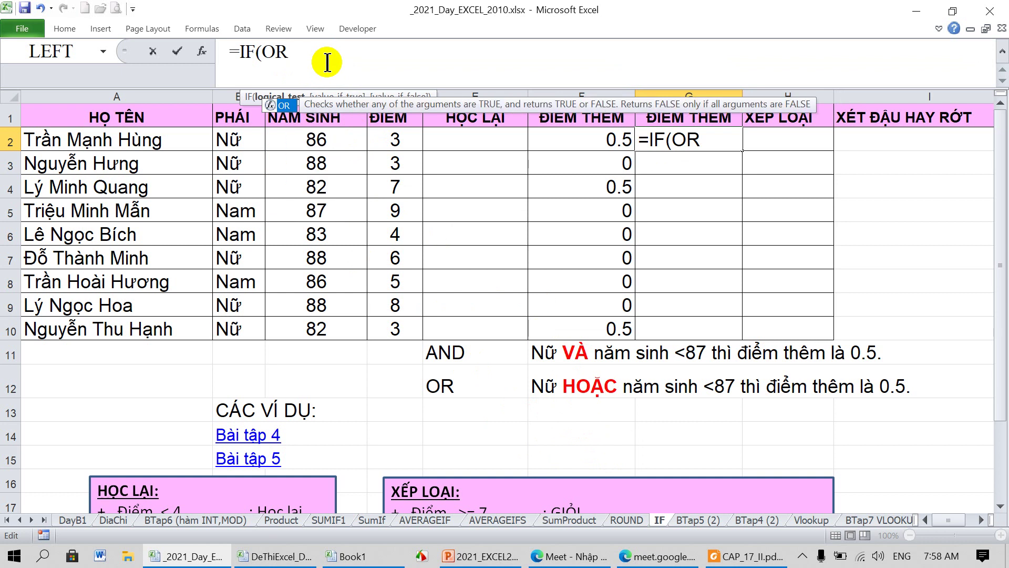
pyautogui.write('(')
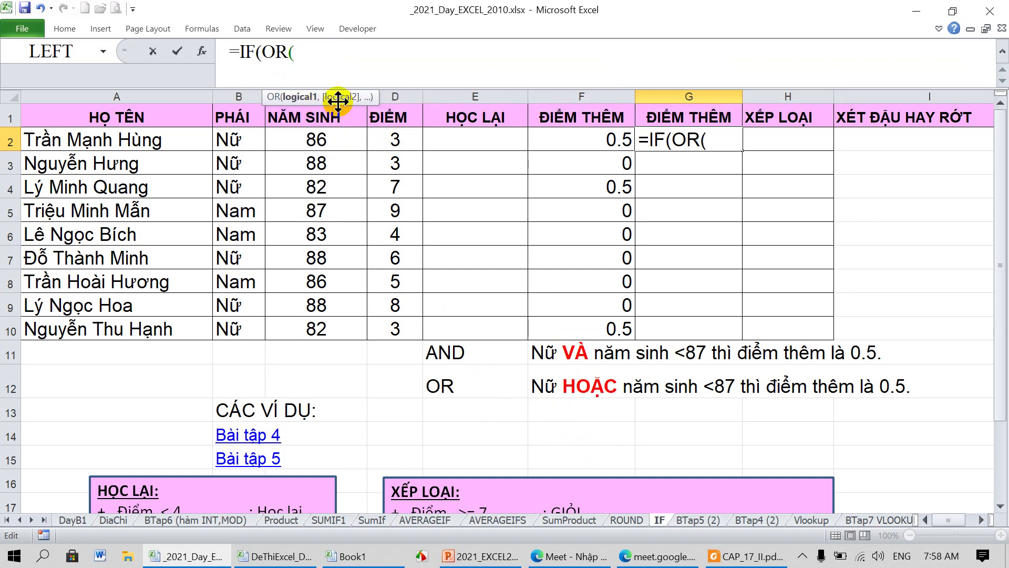
pyautogui.moveTo(338, 102); pyautogui.dragTo(342, 82)
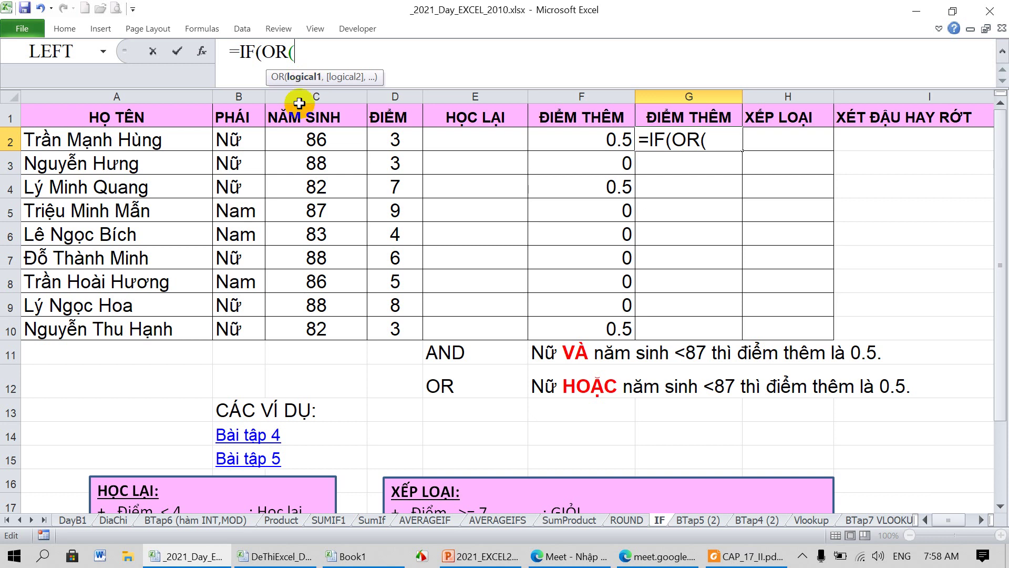
pyautogui.click(241, 139)
pyautogui.write('=')
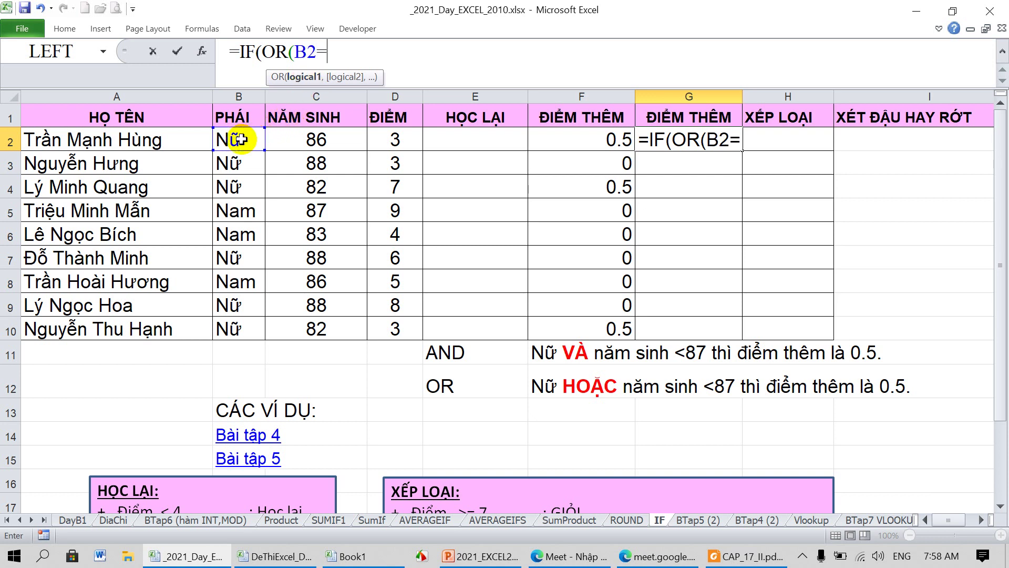
pyautogui.write('"')
pyautogui.write('Nư')
pyautogui.write('"')
pyautogui.write(',')
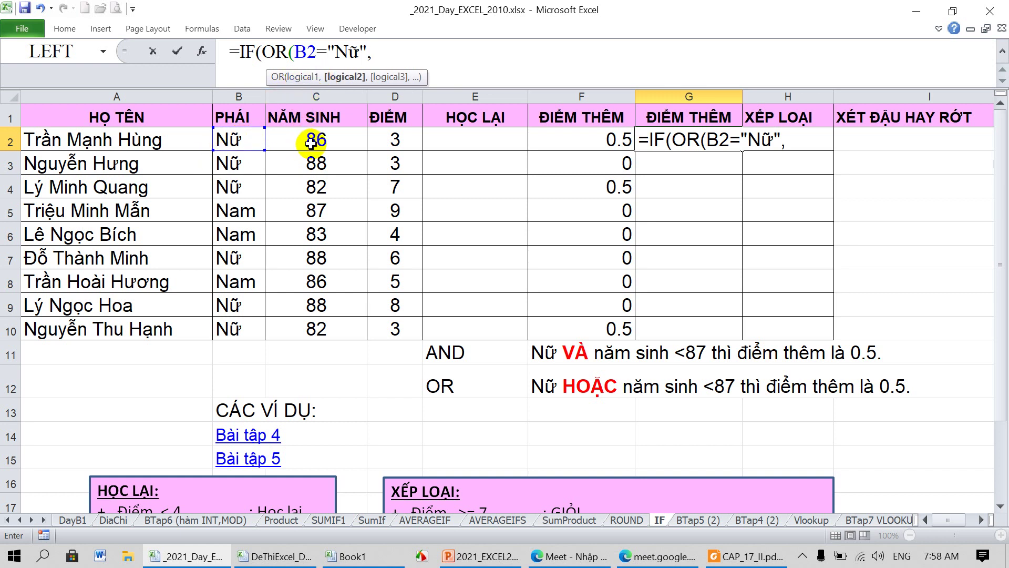
pyautogui.click(314, 139)
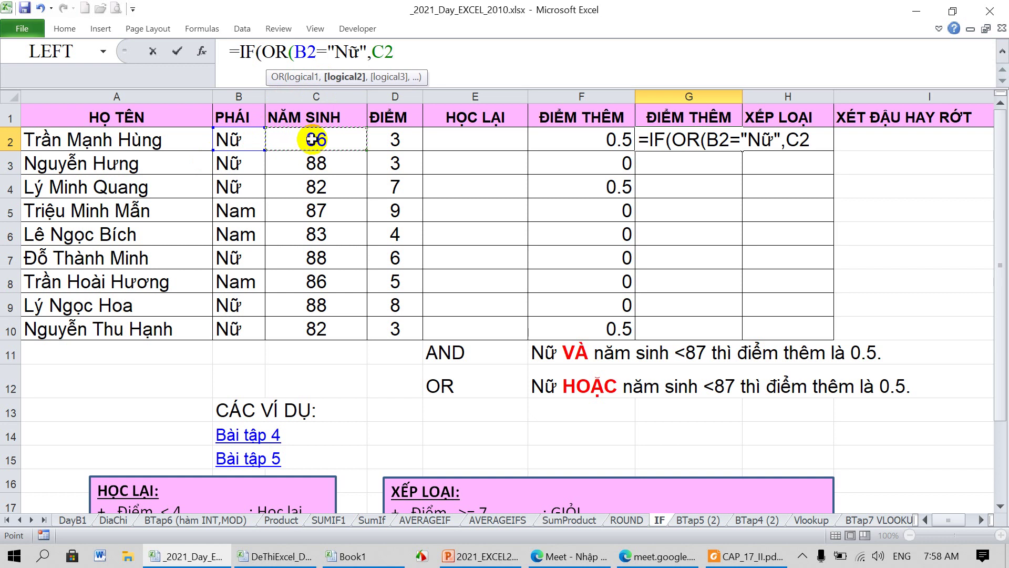
pyautogui.write('<87')
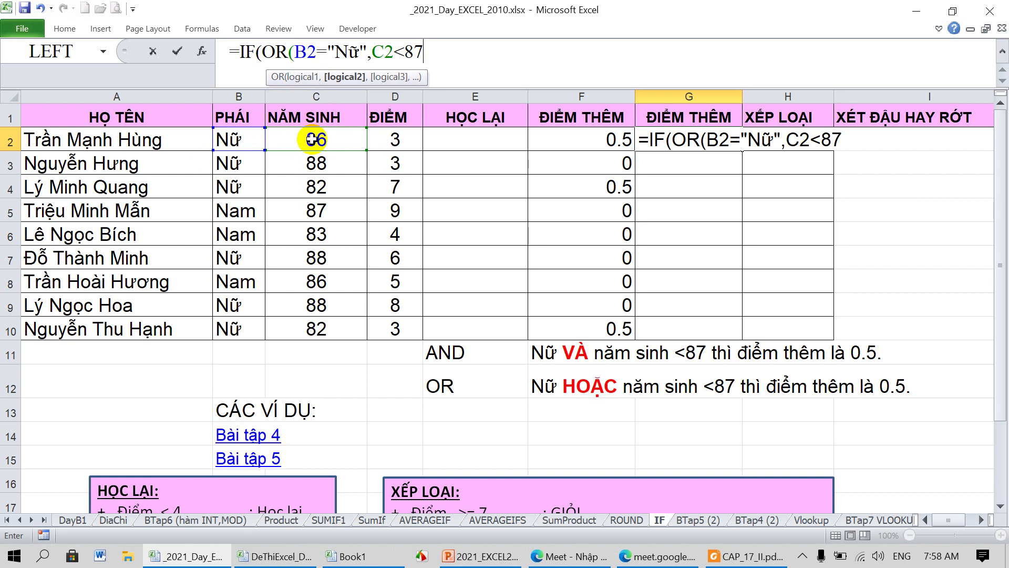
pyautogui.write(')')
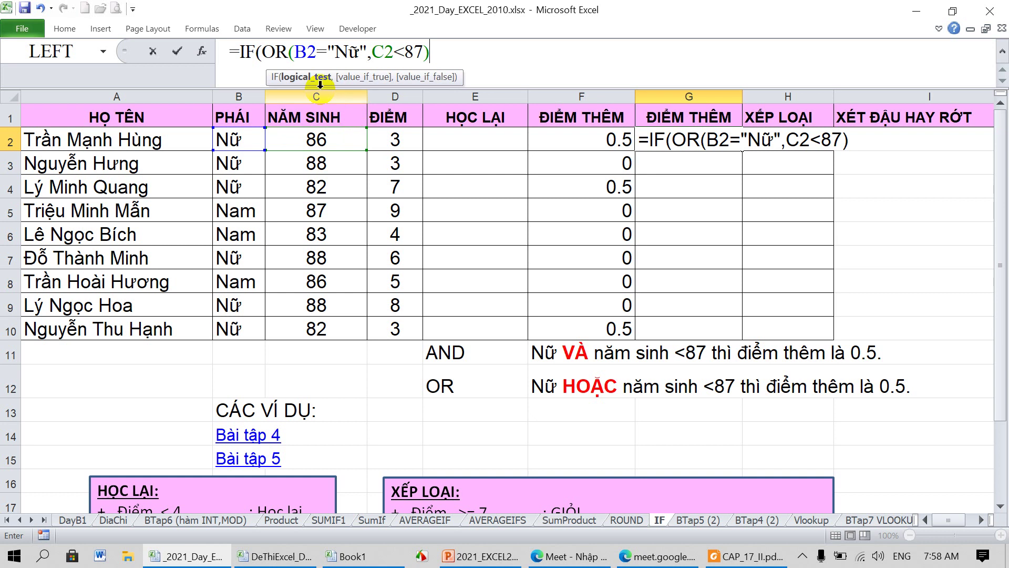
# Step: Review the OR conditions, finish with 0.5 if true else 0, and confirm G2 shows 0.5
pyautogui.click(305, 51)
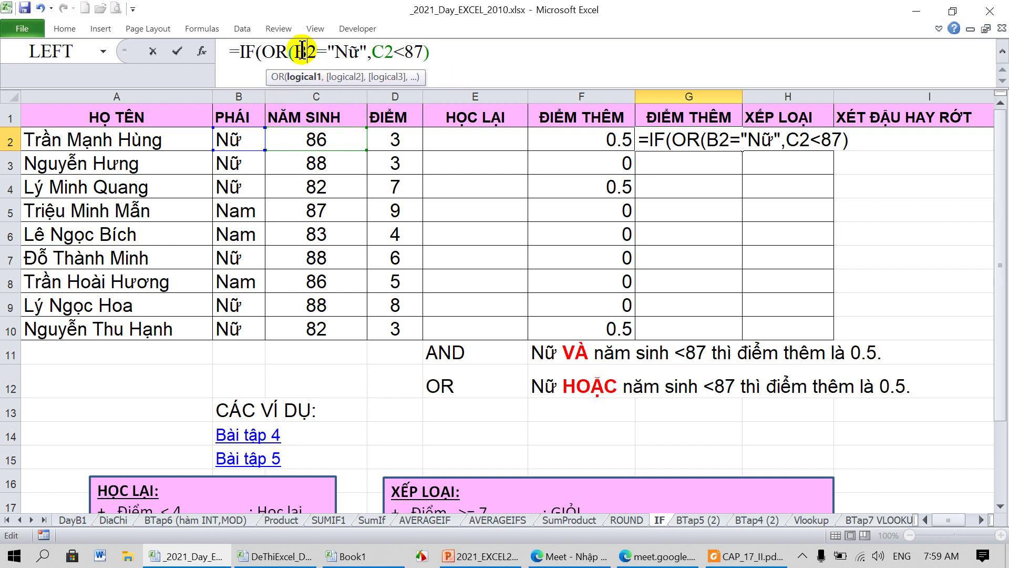
pyautogui.click(309, 78)
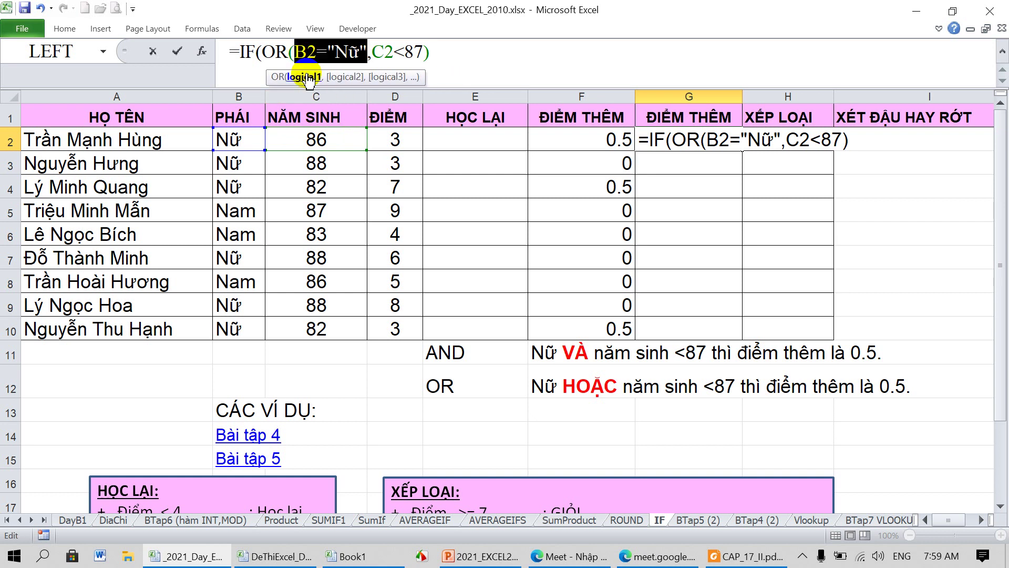
pyautogui.click(344, 77)
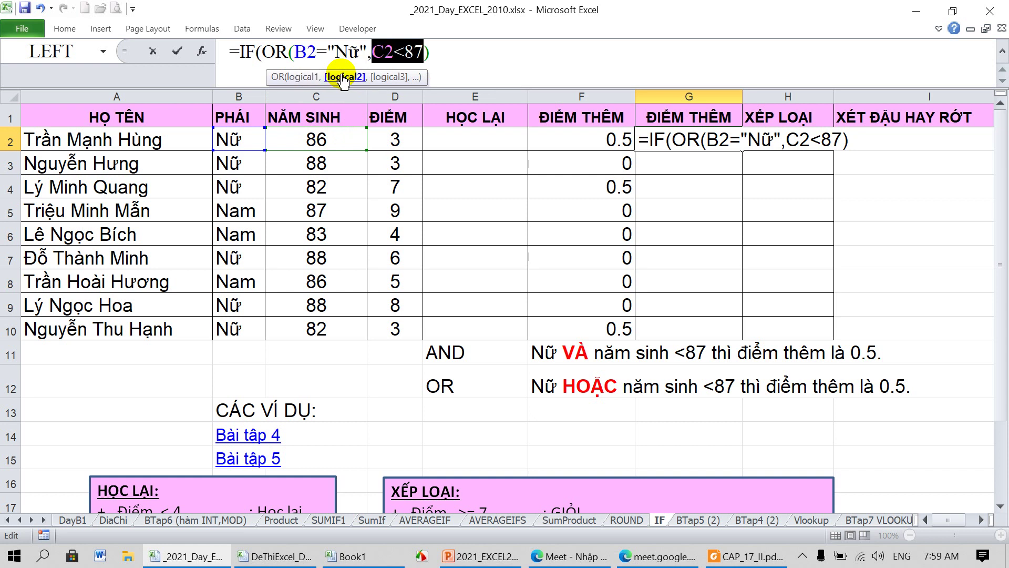
pyautogui.click(447, 54)
pyautogui.write(',05.')
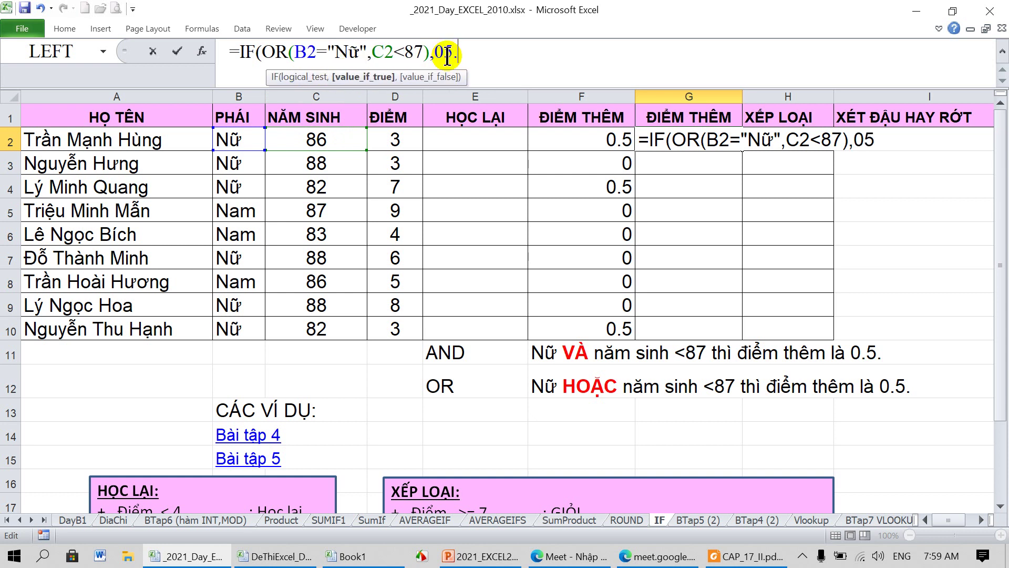
pyautogui.write('5')
pyautogui.press('BackSpace')
pyautogui.press('BackSpace')
pyautogui.press('BackSpace')
pyautogui.write('5,0)')
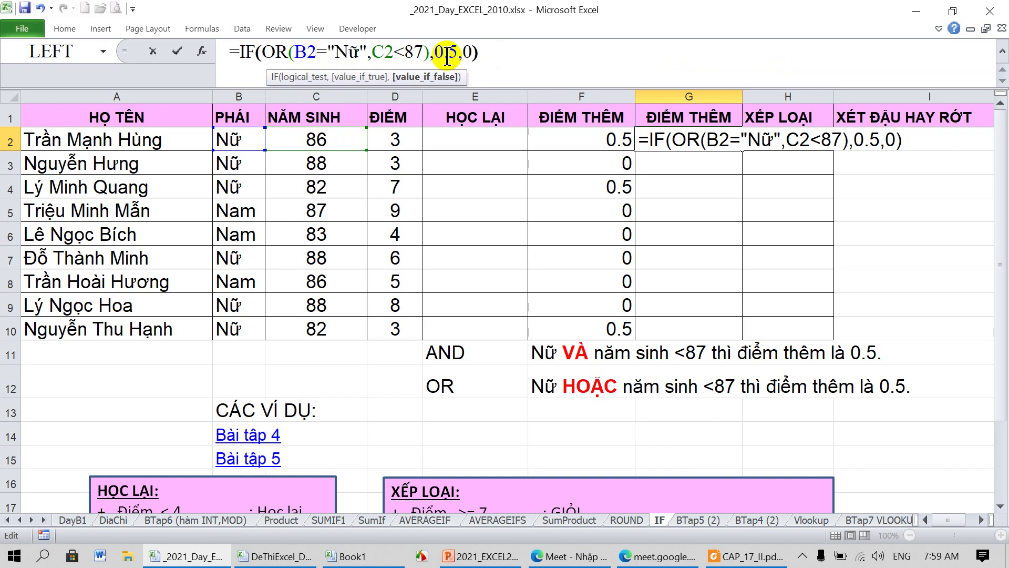
pyautogui.press('Return')
pyautogui.click(734, 143)
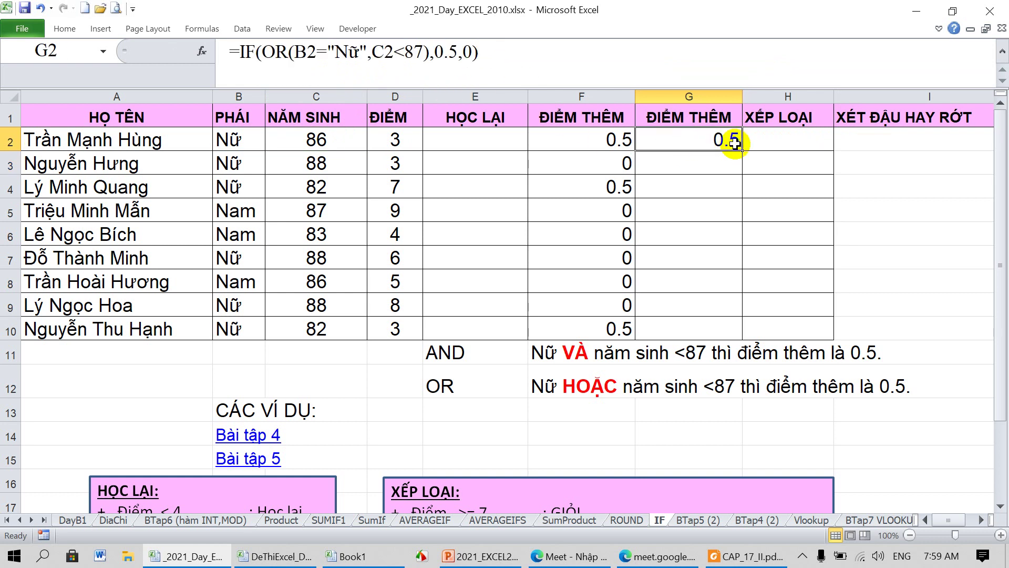
# Step: Fill the G2 bonus formula down to G10 and check students' genders and birth years
pyautogui.moveTo(742, 150); pyautogui.dragTo(747, 334)
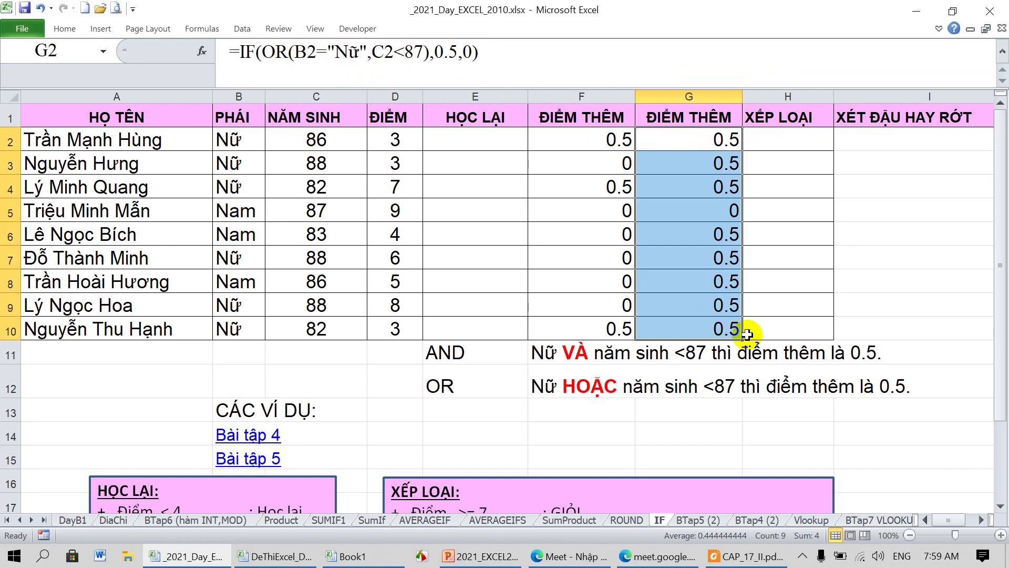
pyautogui.click(251, 167)
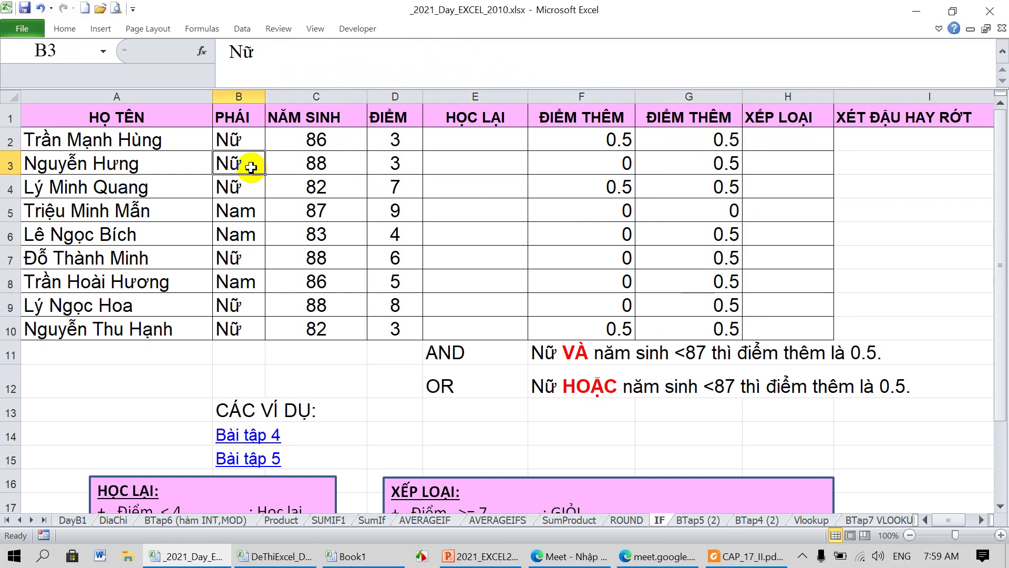
pyautogui.click(734, 168)
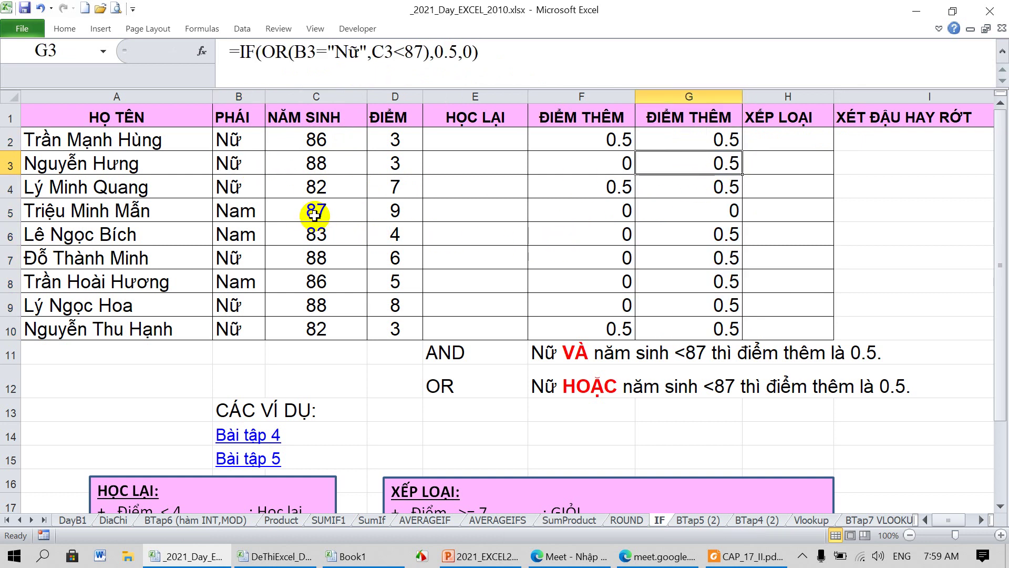
pyautogui.click(314, 213)
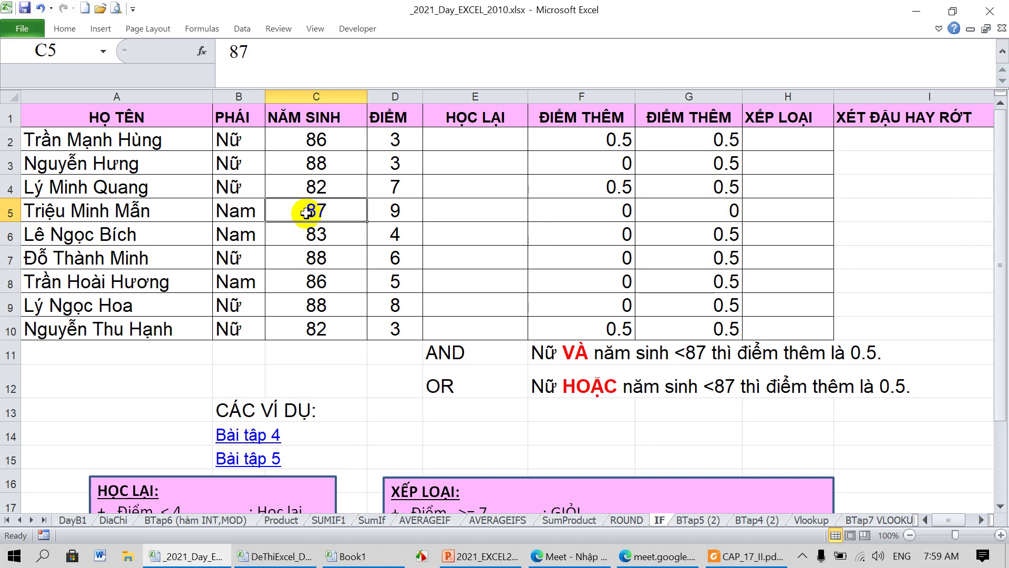
pyautogui.click(291, 233)
pyautogui.moveTo(290, 233)
pyautogui.mouseDown()
pyautogui.moveTo(704, 235)
pyautogui.moveTo(703, 275)
pyautogui.mouseUp()
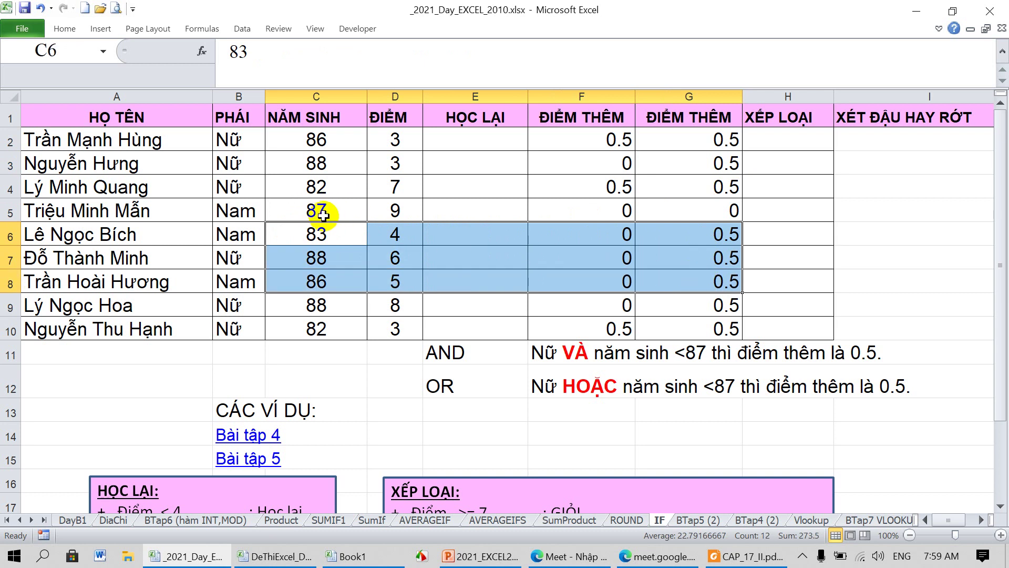
# Step: Verify G5 gives 0 for a male born in 87, comparing G formulas with F4's AND version
pyautogui.click(323, 214)
pyautogui.click(236, 213)
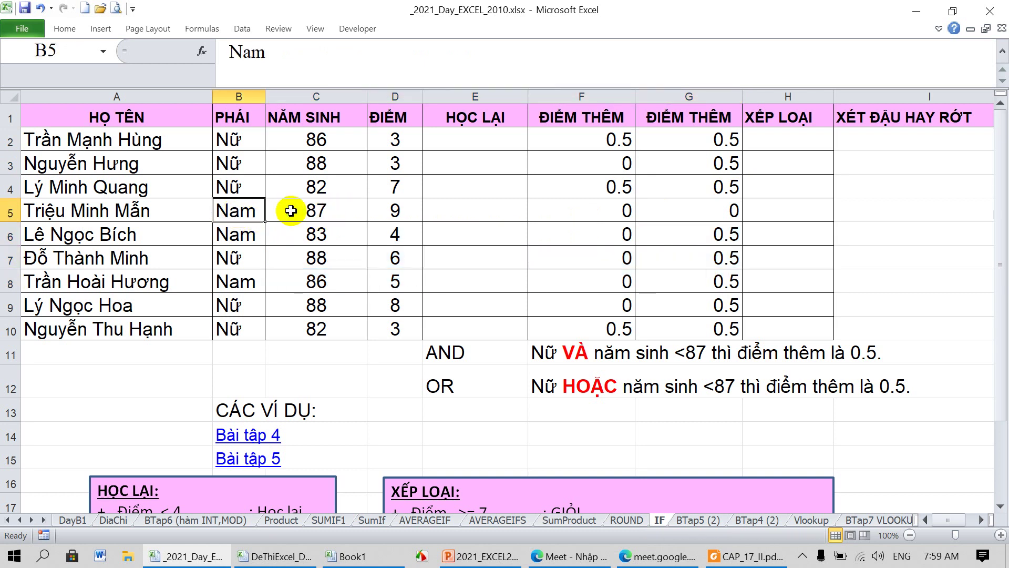
pyautogui.click(322, 211)
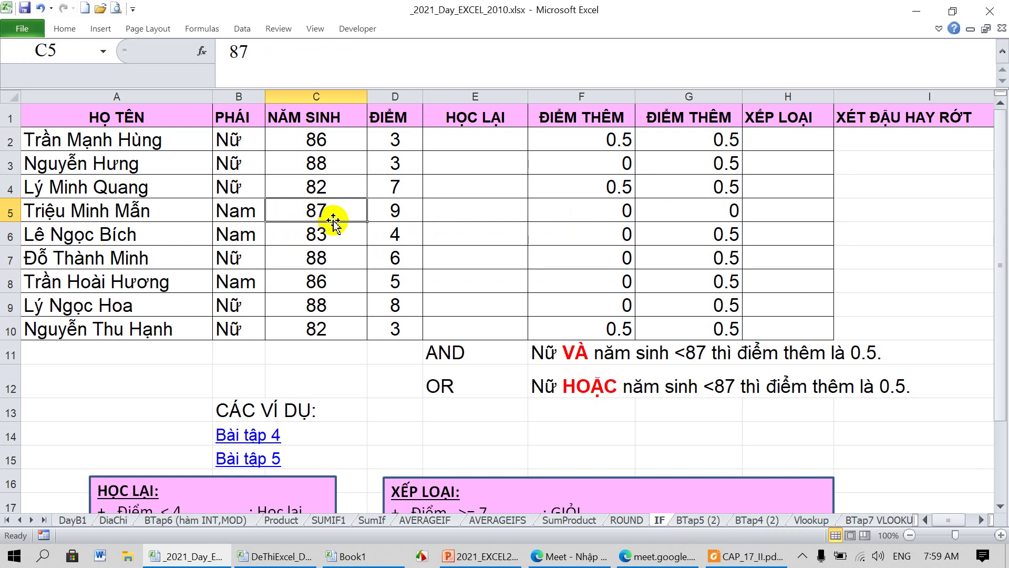
pyautogui.click(715, 210)
pyautogui.click(706, 283)
pyautogui.click(709, 144)
pyautogui.click(710, 184)
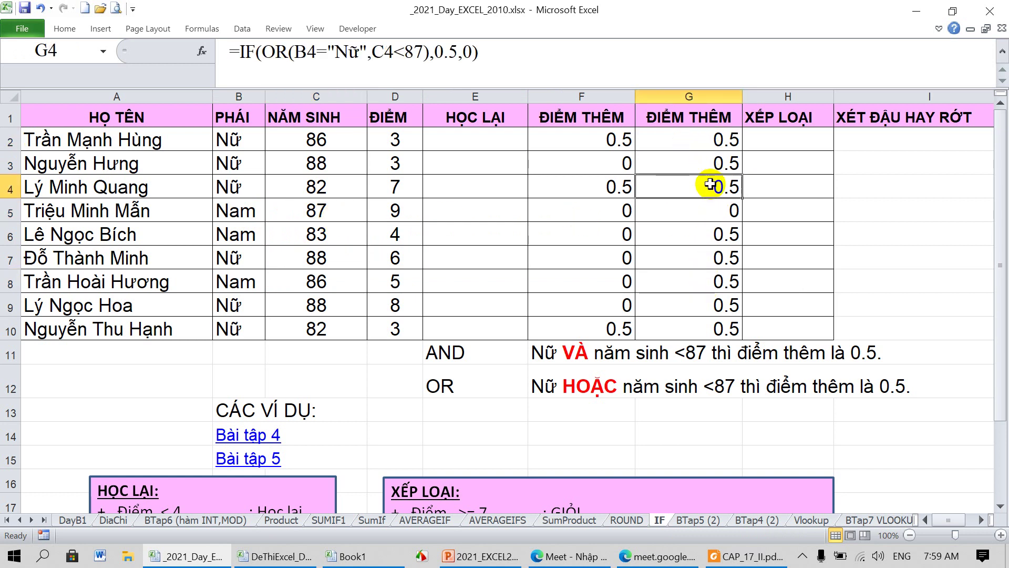
pyautogui.click(715, 259)
pyautogui.click(593, 184)
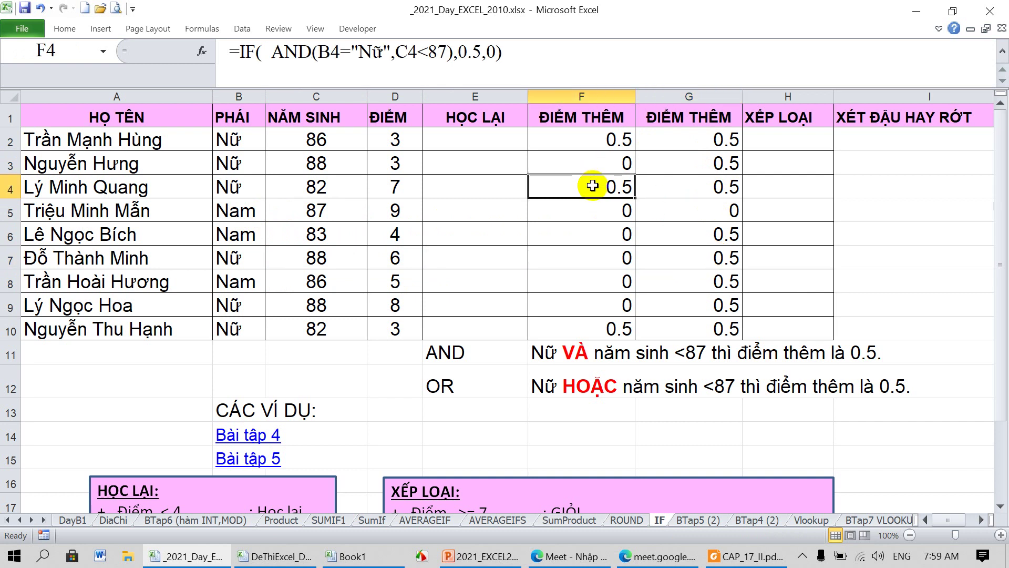
pyautogui.click(721, 160)
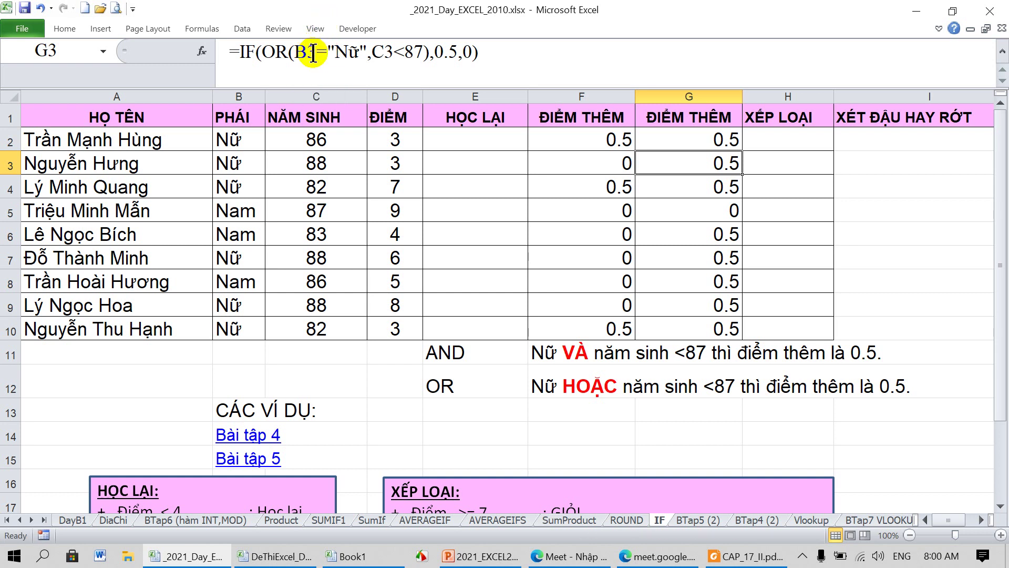
pyautogui.click(316, 53)
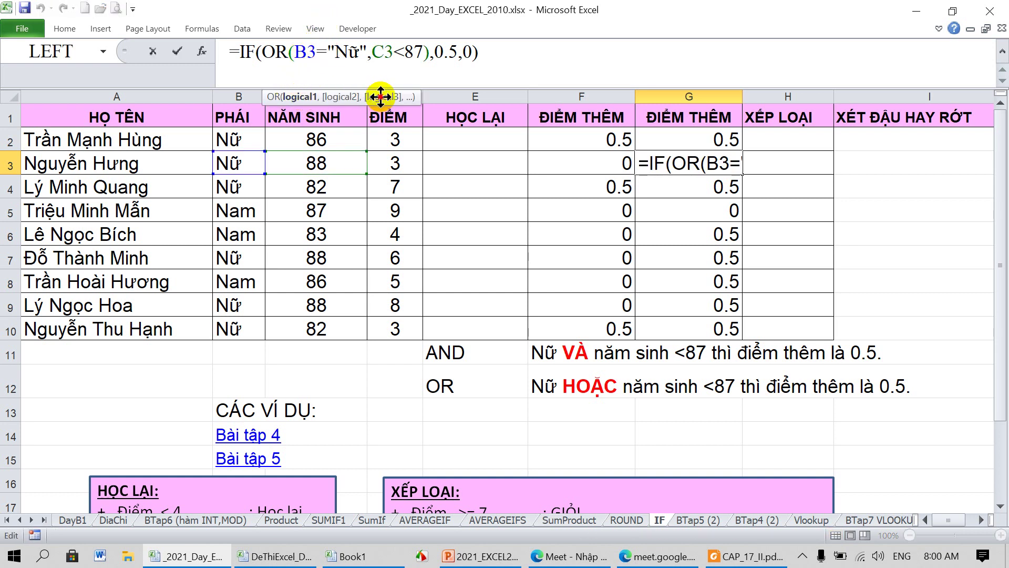
pyautogui.moveTo(382, 96); pyautogui.dragTo(401, 73)
pyautogui.click(317, 72)
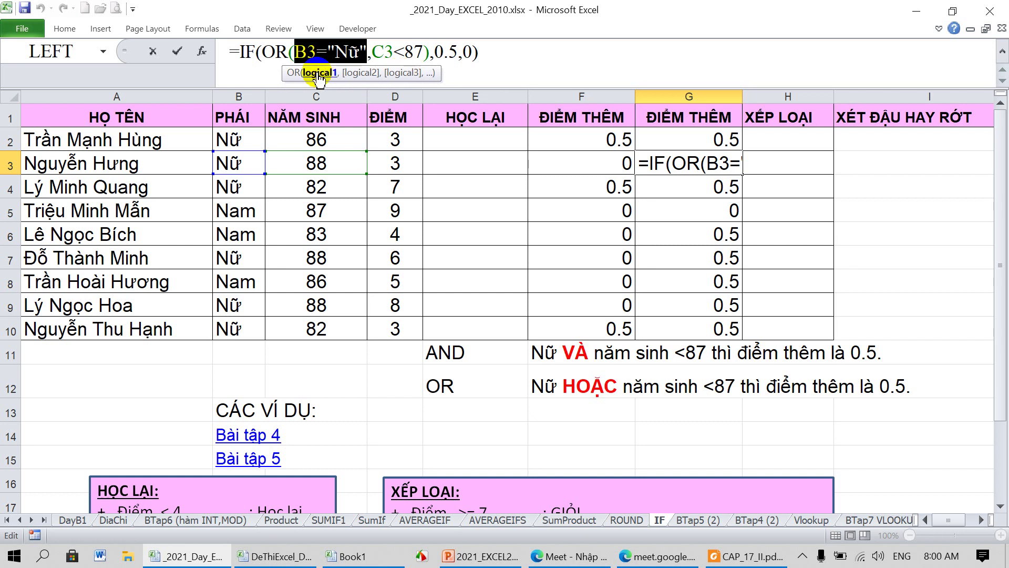
pyautogui.click(361, 74)
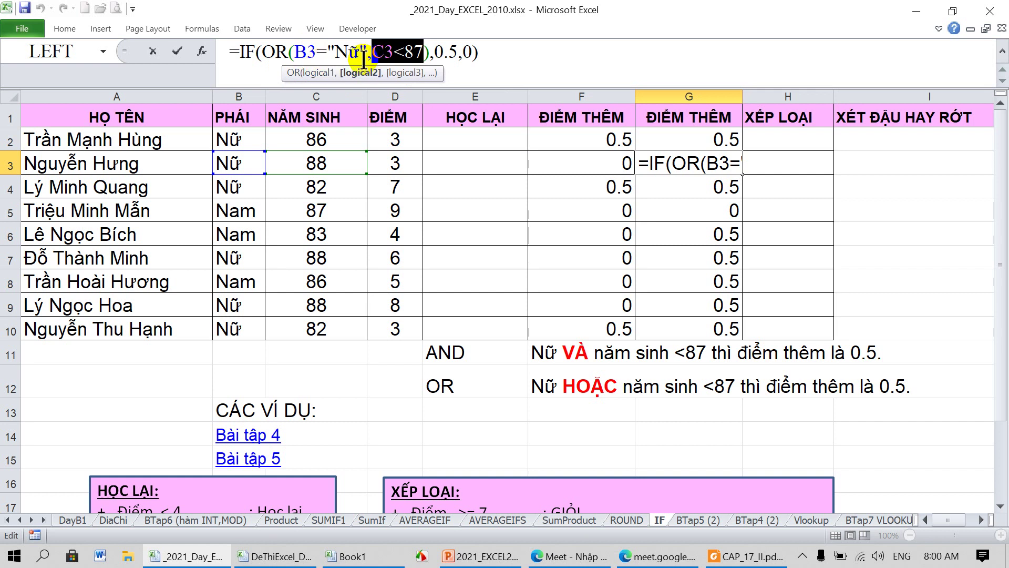
pyautogui.press('Return')
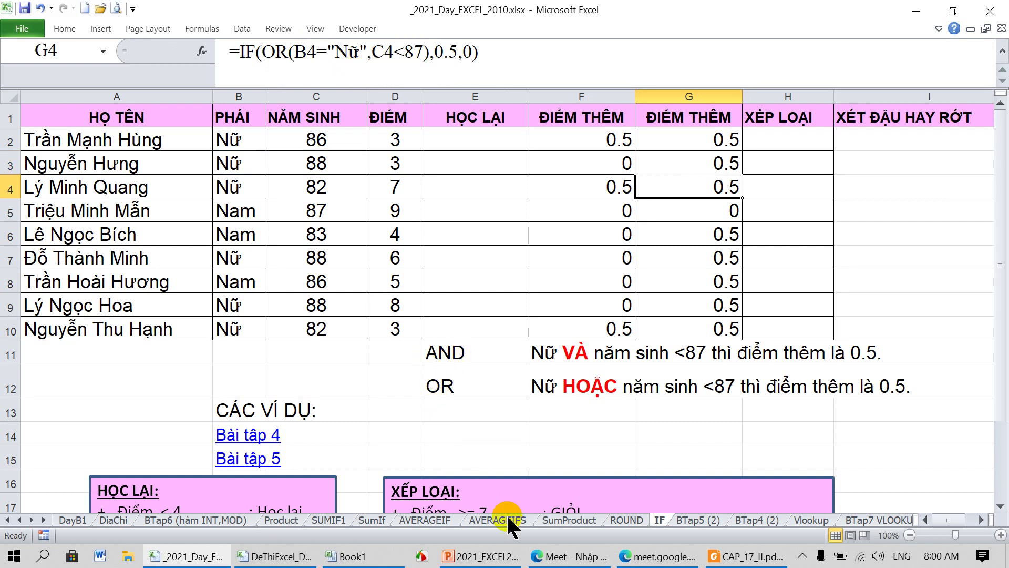
pyautogui.click(496, 556)
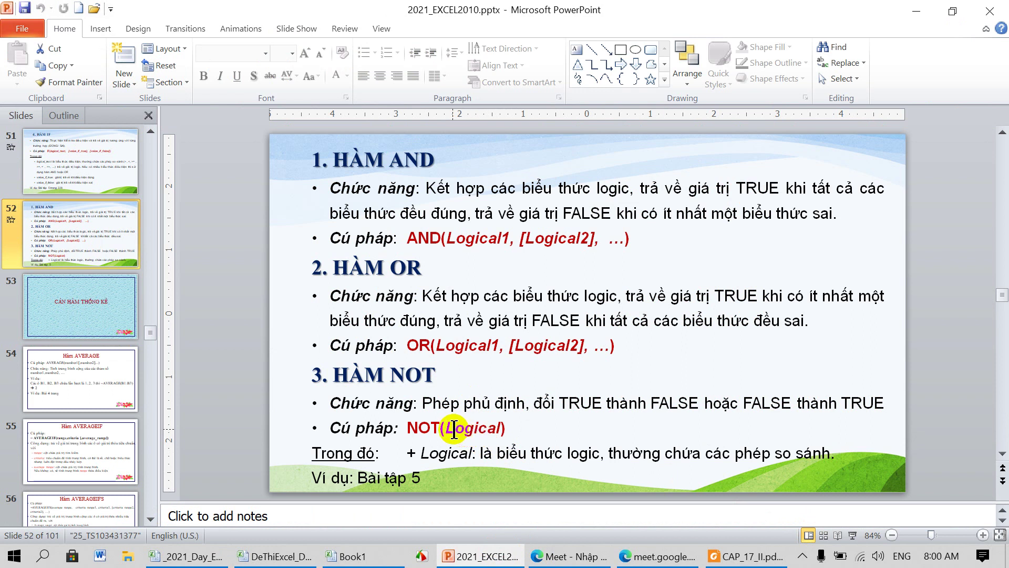
# Step: Present from the statistics-functions title slide and advance to the Hàm AVERAGE slide
pyautogui.moveTo(455, 428); pyautogui.dragTo(489, 434)
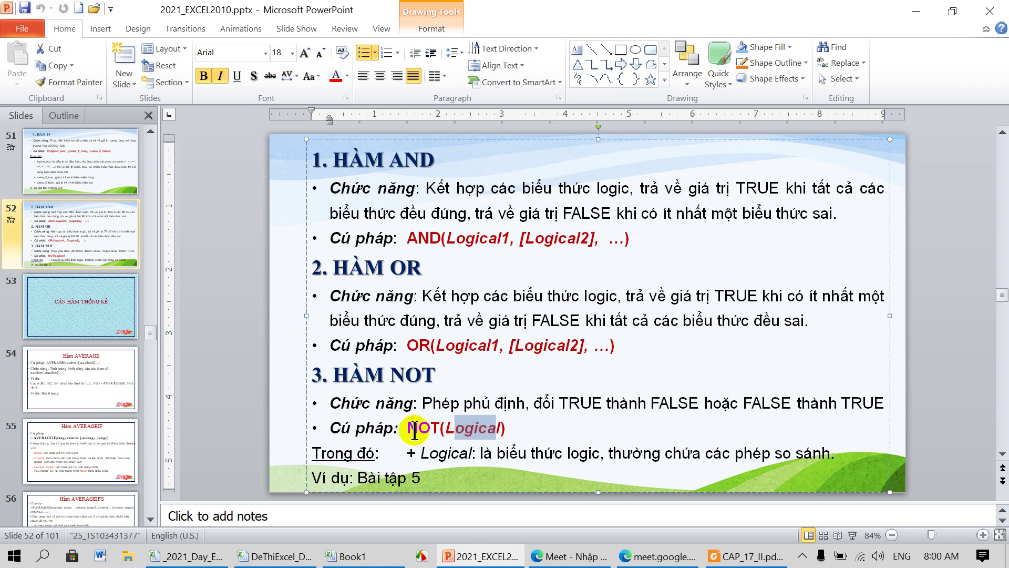
pyautogui.click(83, 316)
pyautogui.click(852, 535)
pyautogui.click(763, 400)
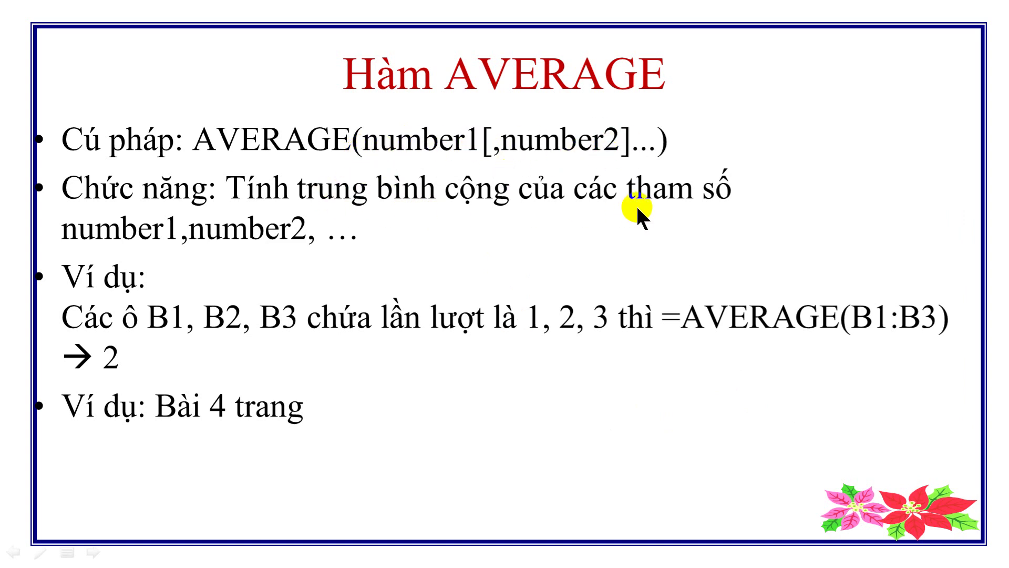
# Step: Step through AVERAGEIF, briefly back to AVERAGE, then AVERAGEIFS on to Hàm MAX
pyautogui.click(402, 243)
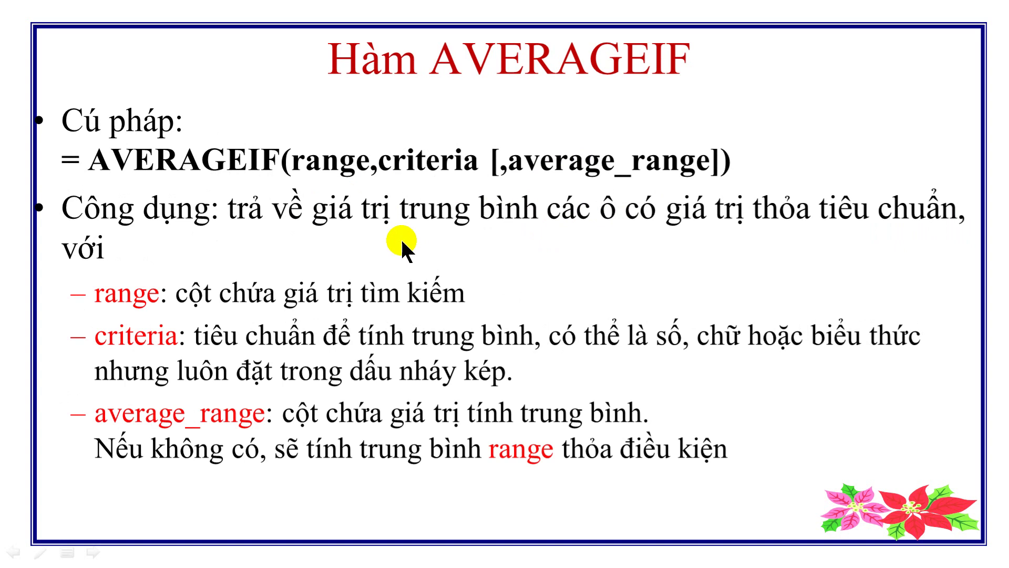
pyautogui.rightClick(623, 78)
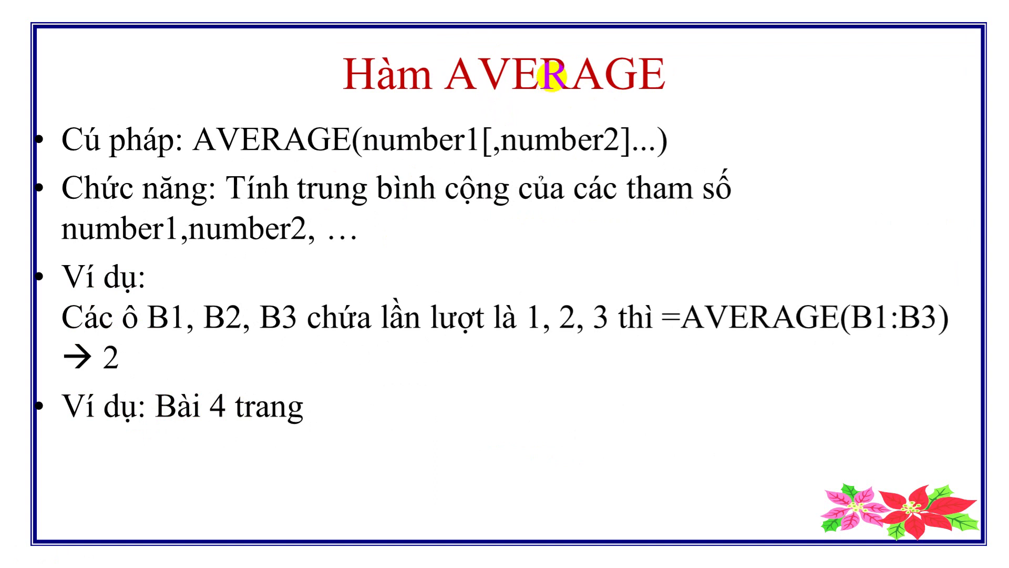
pyautogui.click(559, 217)
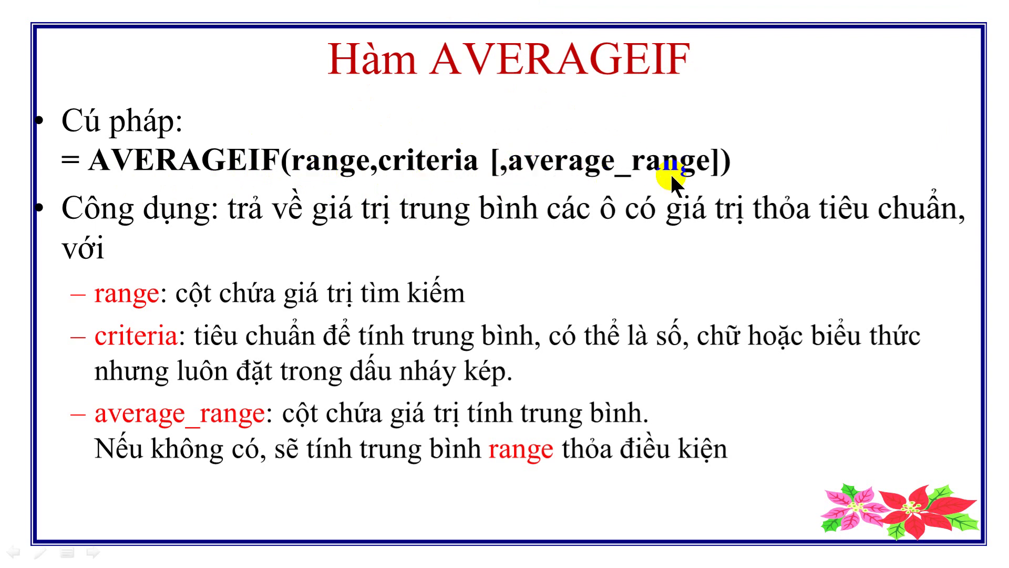
pyautogui.click(592, 205)
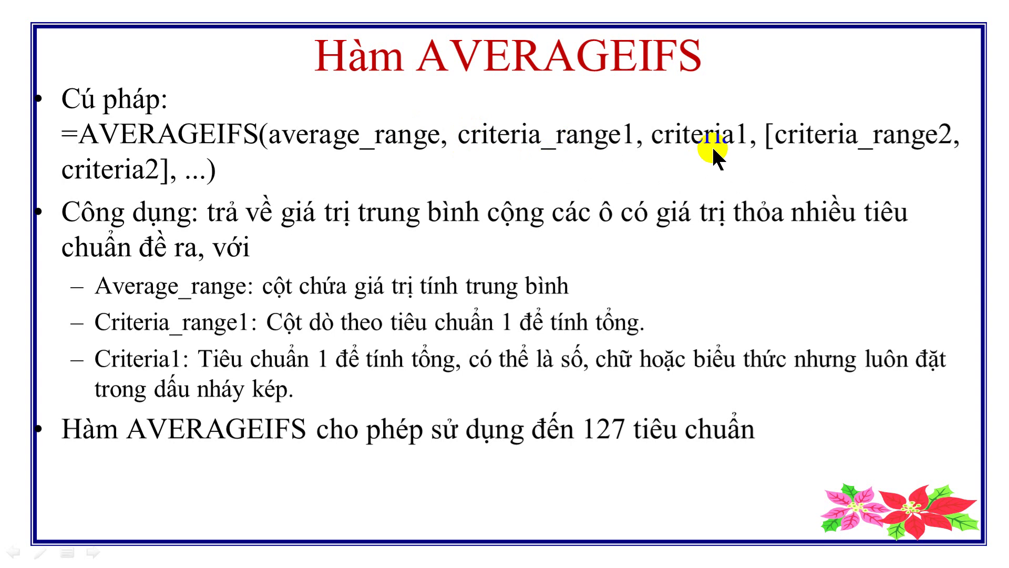
pyautogui.click(662, 181)
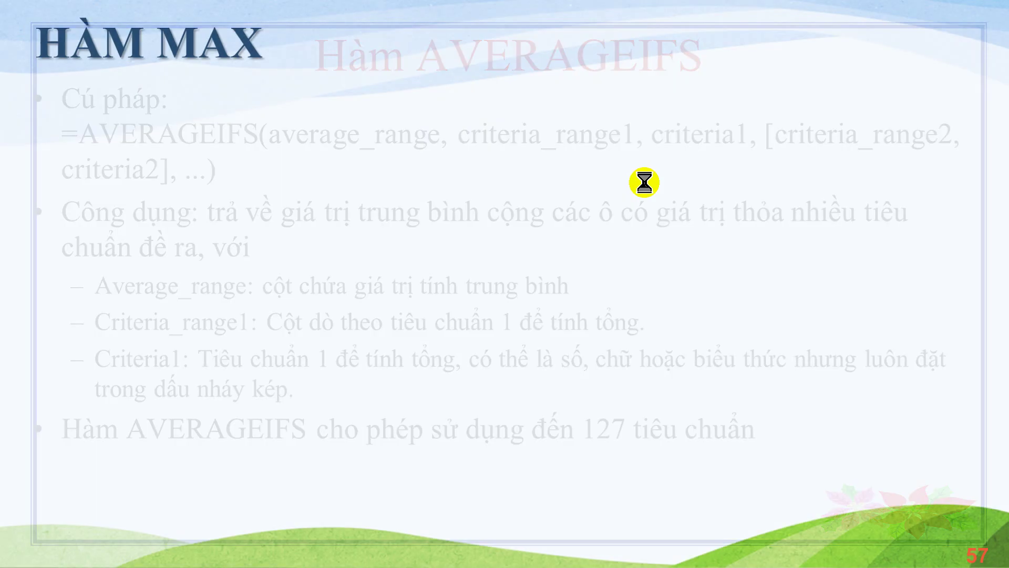
# Step: Reveal the MAX syntax, explanation, examples and MIN function, then advance to Hàm COUNT
pyautogui.click(499, 187)
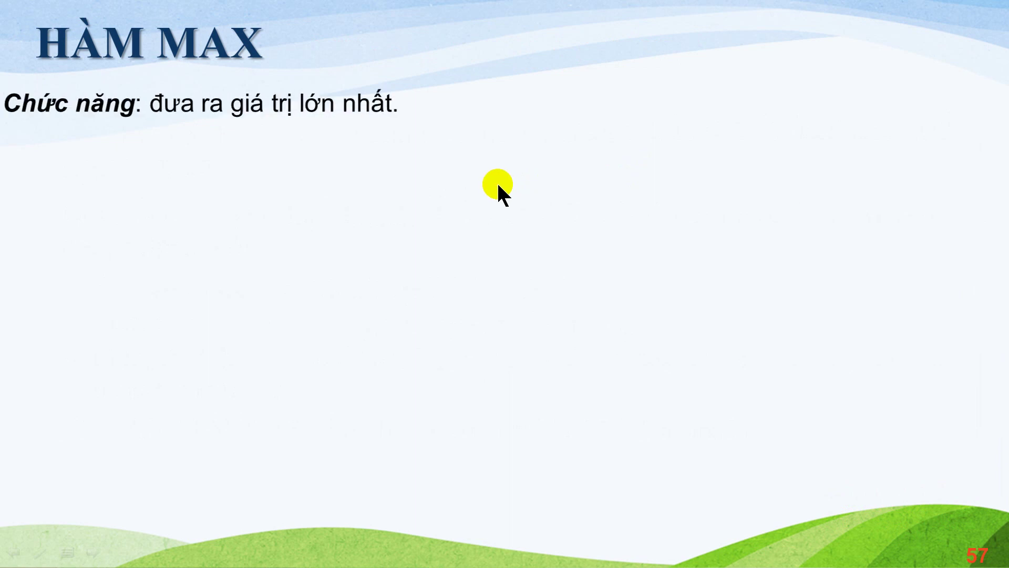
pyautogui.click(500, 194)
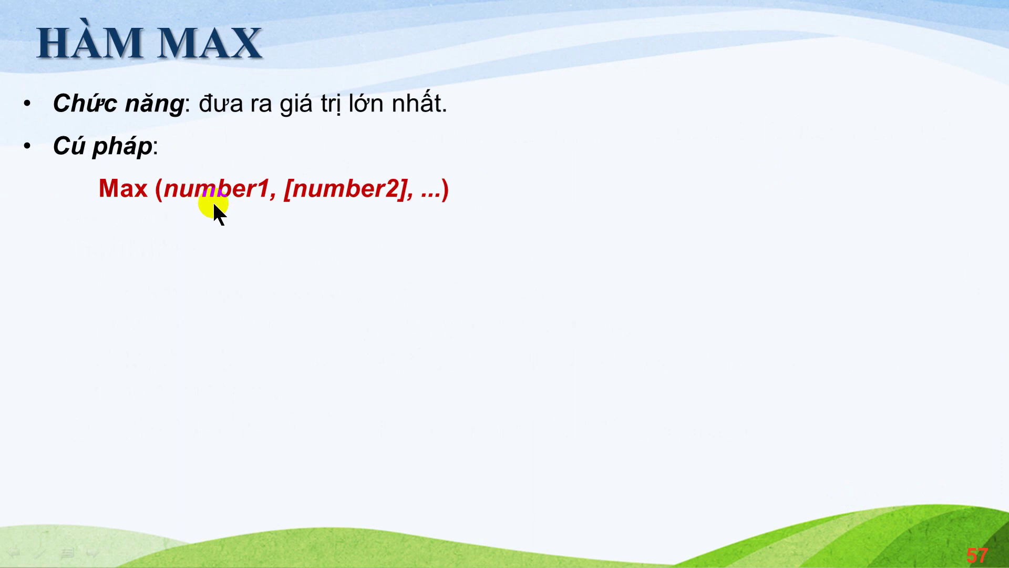
pyautogui.click(301, 258)
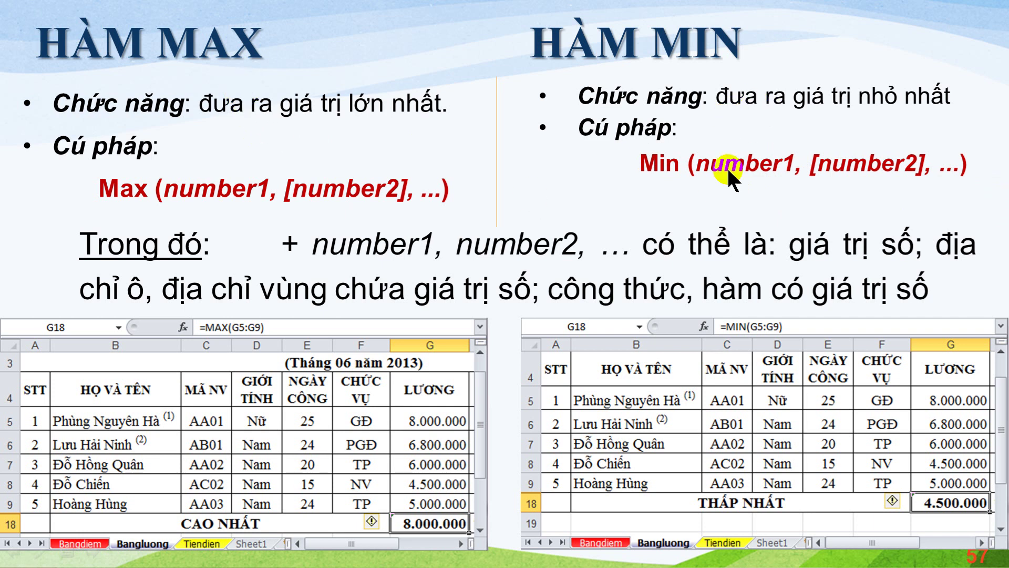
pyautogui.click(729, 202)
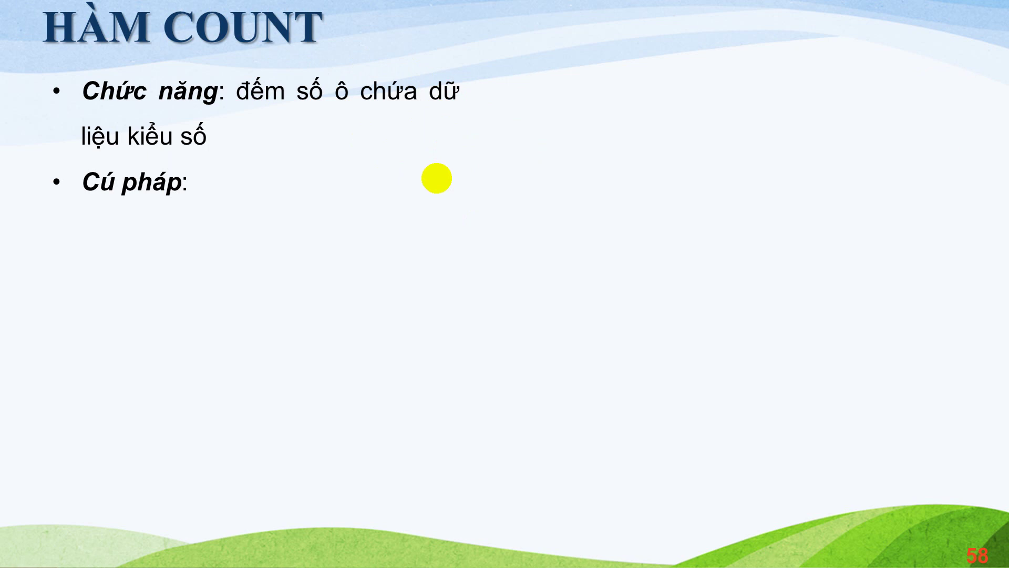
# Step: Exit the show and add 'và ngày tháng năm' after 'liệu kiểu số' on slide 58
pyautogui.press('Escape')
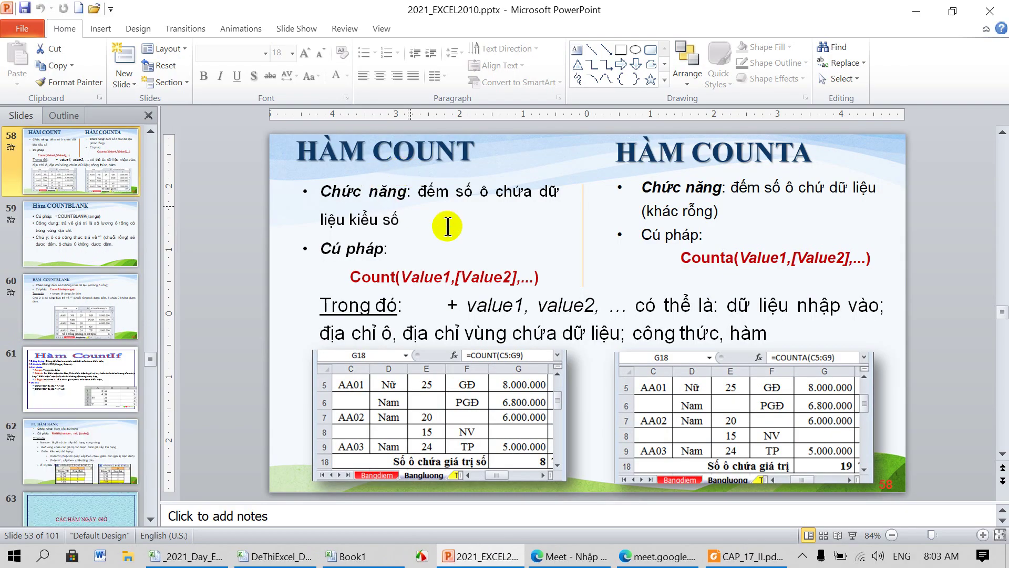
pyautogui.click(403, 218)
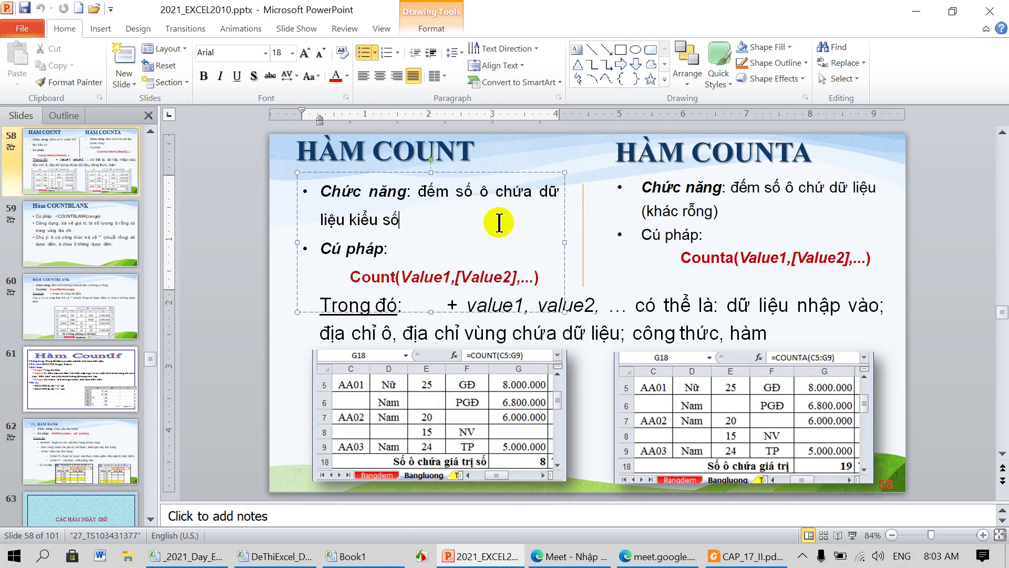
pyautogui.write('vaf n')
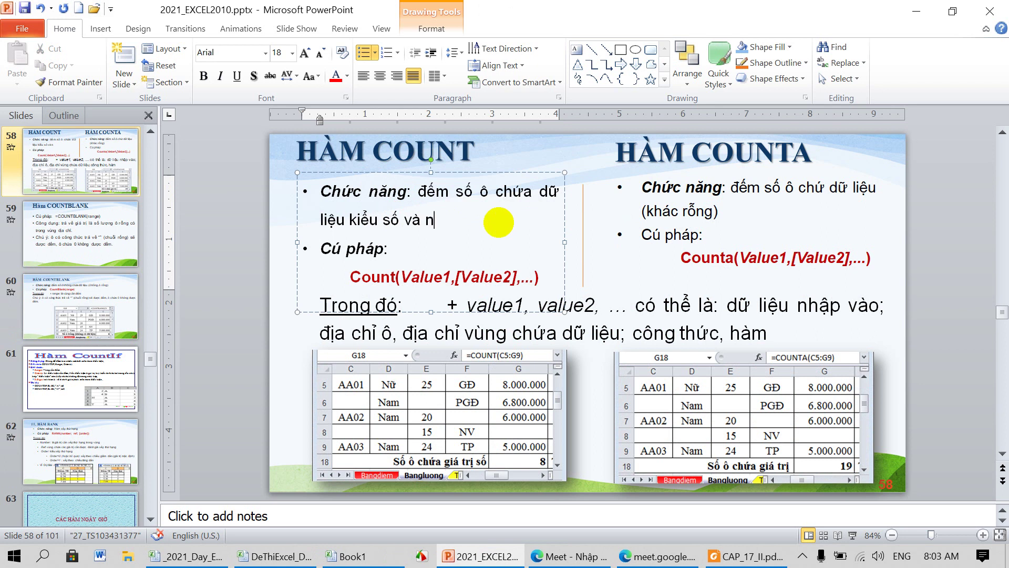
pyautogui.write('gayf thangs nawm')
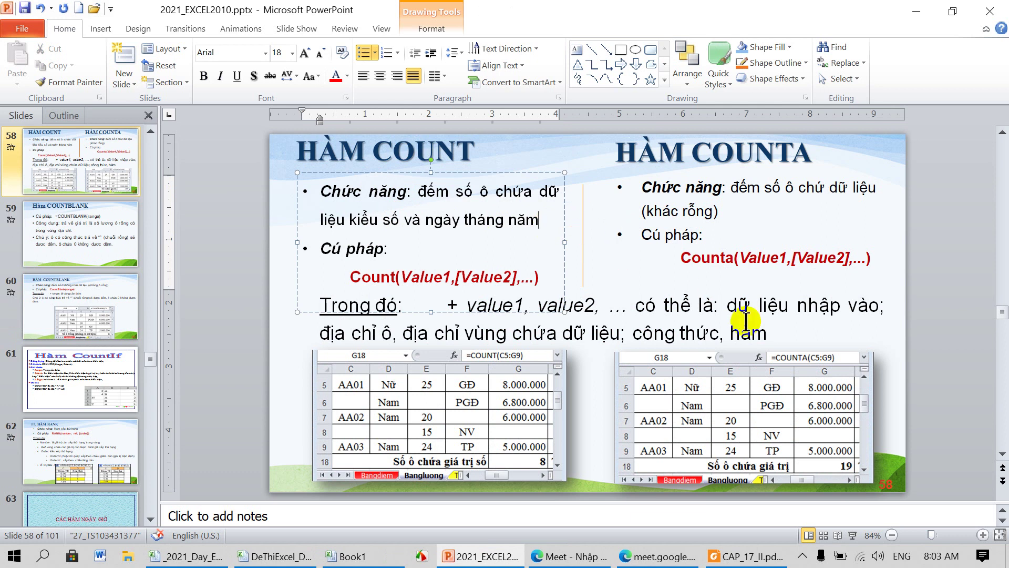
pyautogui.click(853, 534)
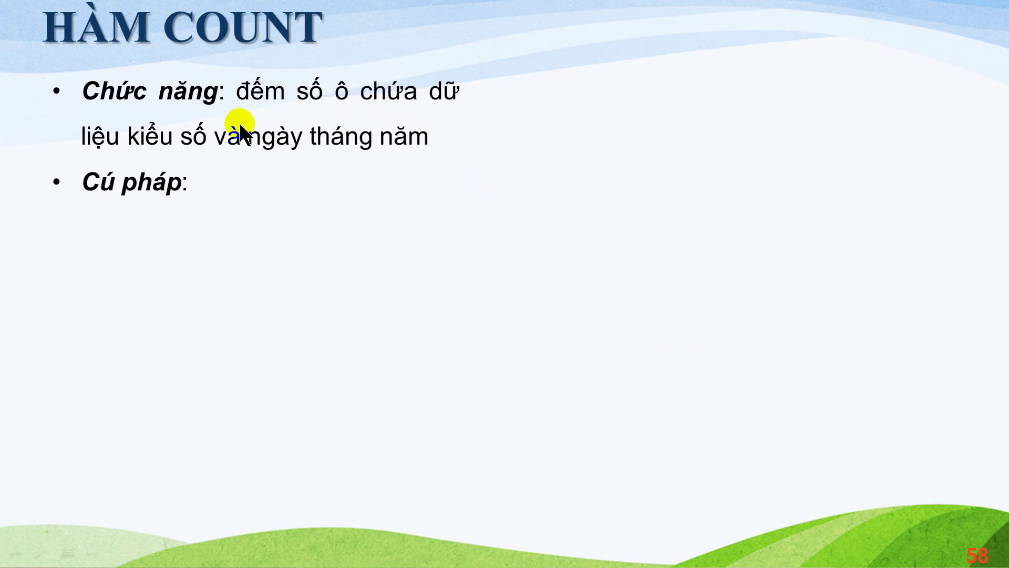
# Step: Reveal COUNT syntax, then COUNTA title, description, syntax and example, reaching Hàm COUNTBLANK
pyautogui.click(308, 204)
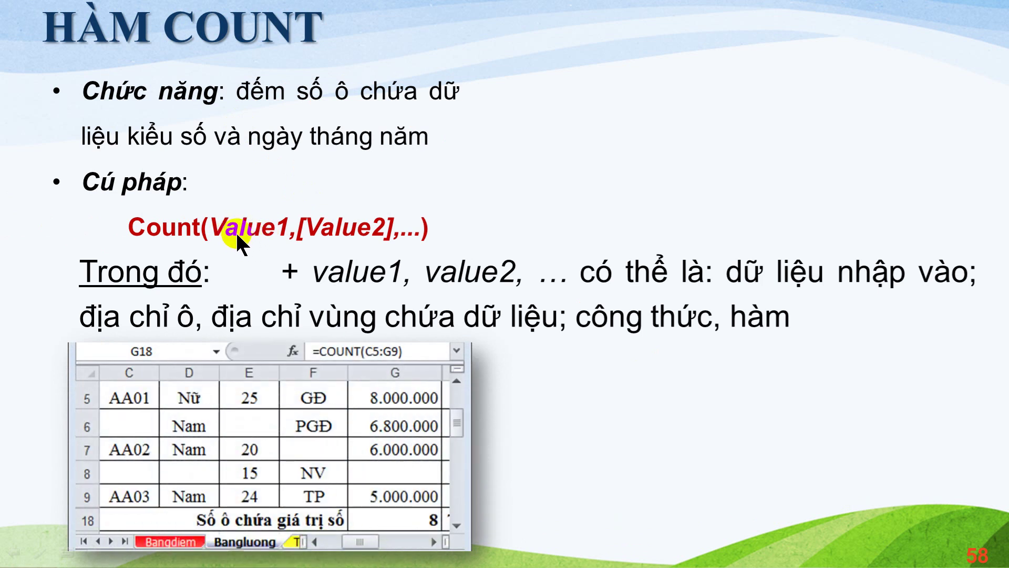
pyautogui.click(400, 351)
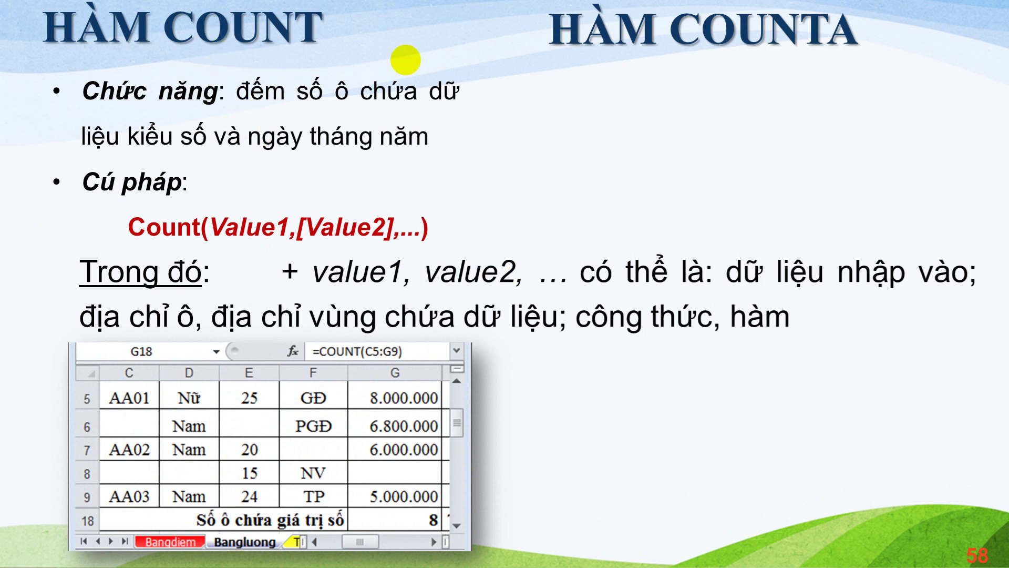
pyautogui.click(803, 113)
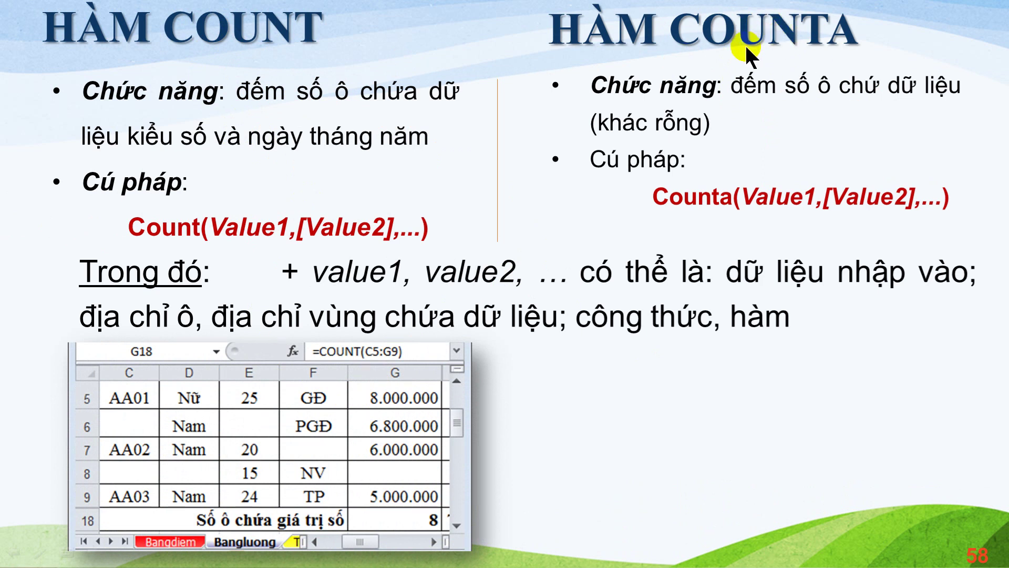
pyautogui.click(787, 142)
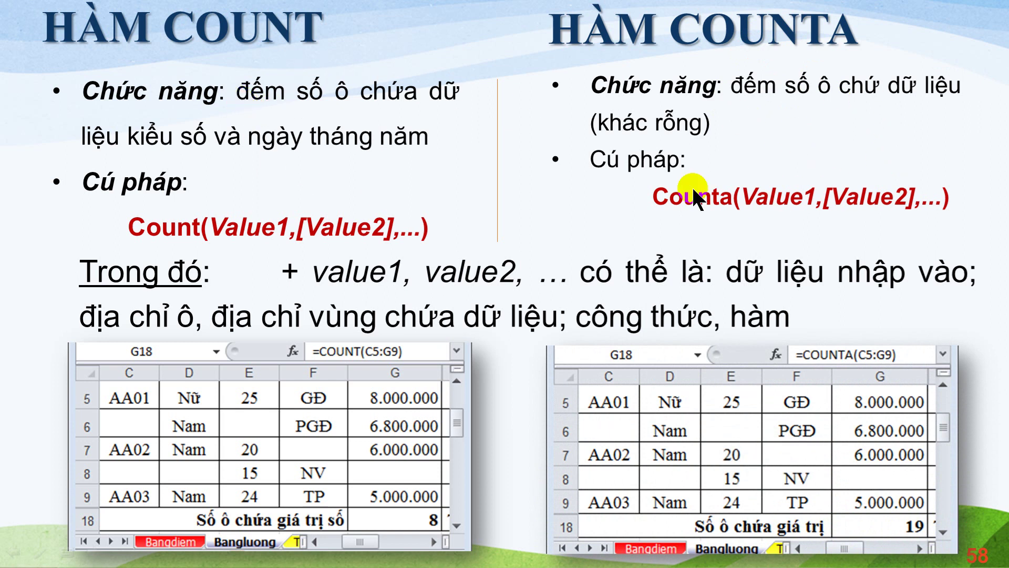
pyautogui.click(771, 178)
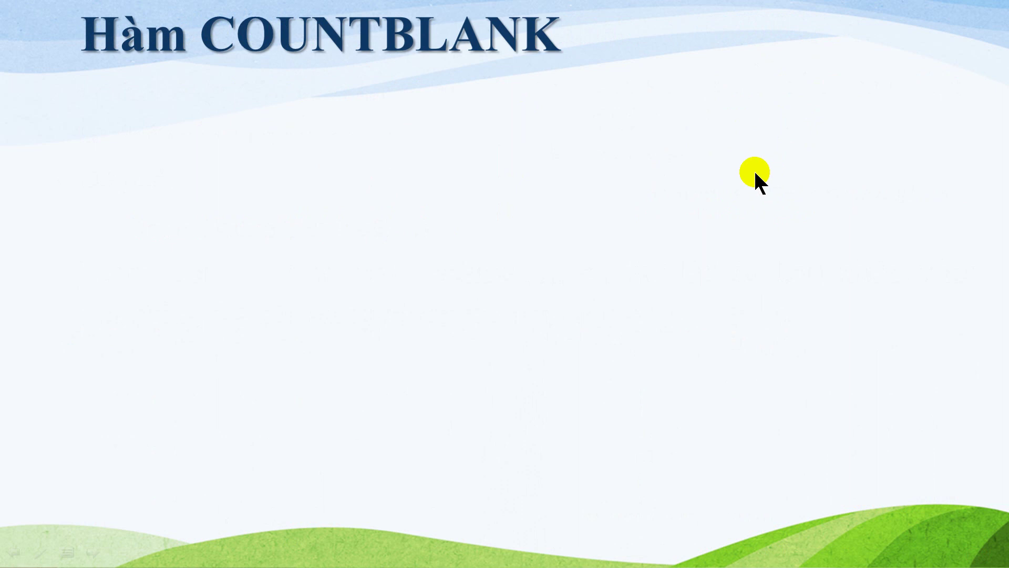
# Step: Go through the COUNTBLANK bullets and example to Hàm CountIf, then end the show for Excel
pyautogui.click(647, 210)
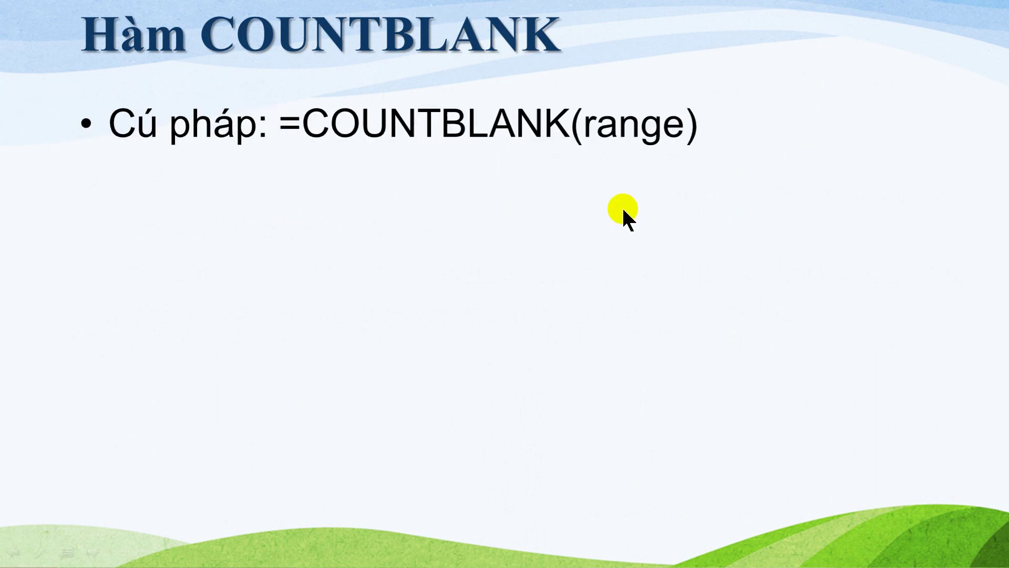
pyautogui.click(611, 207)
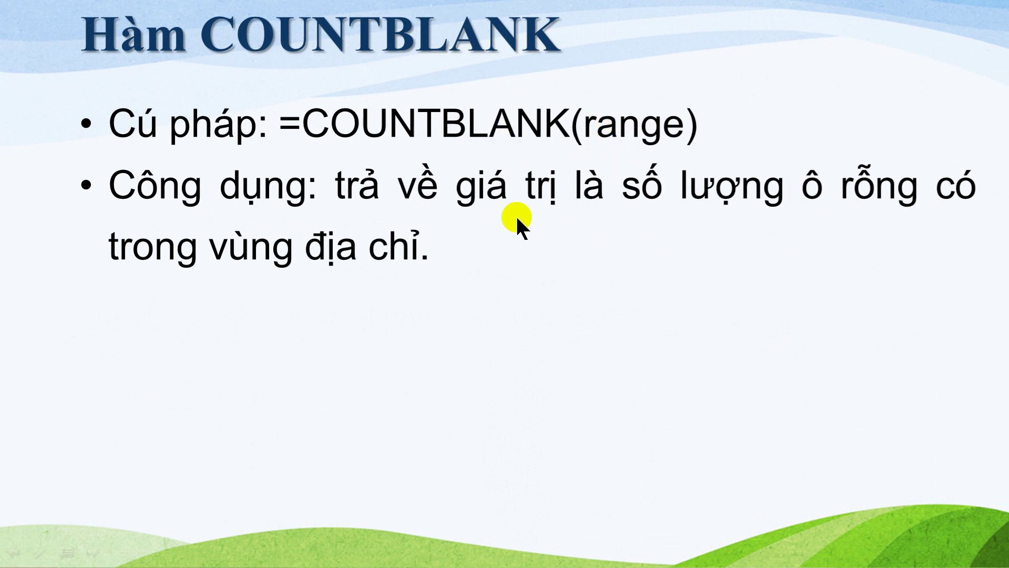
pyautogui.click(566, 286)
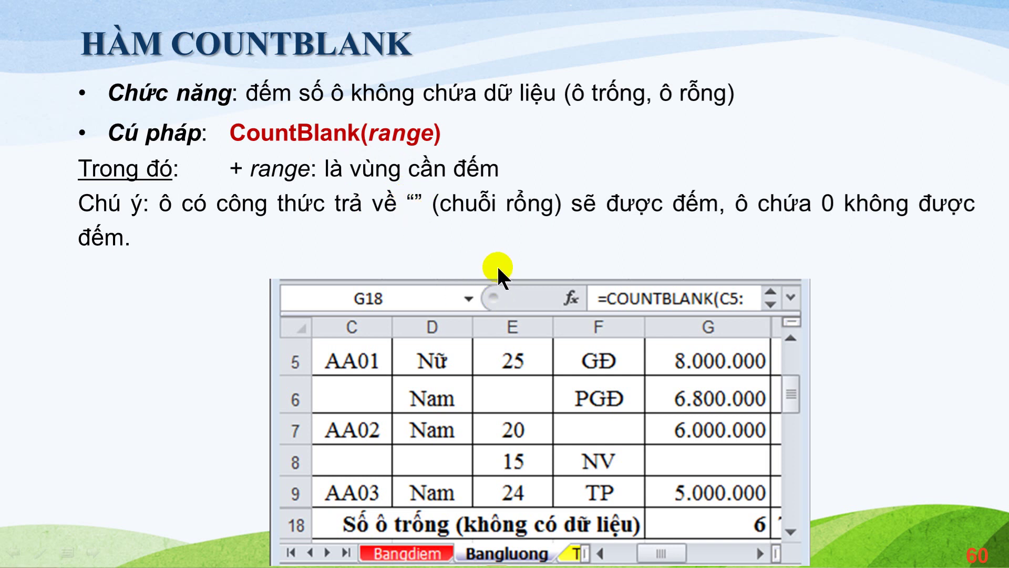
pyautogui.click(498, 268)
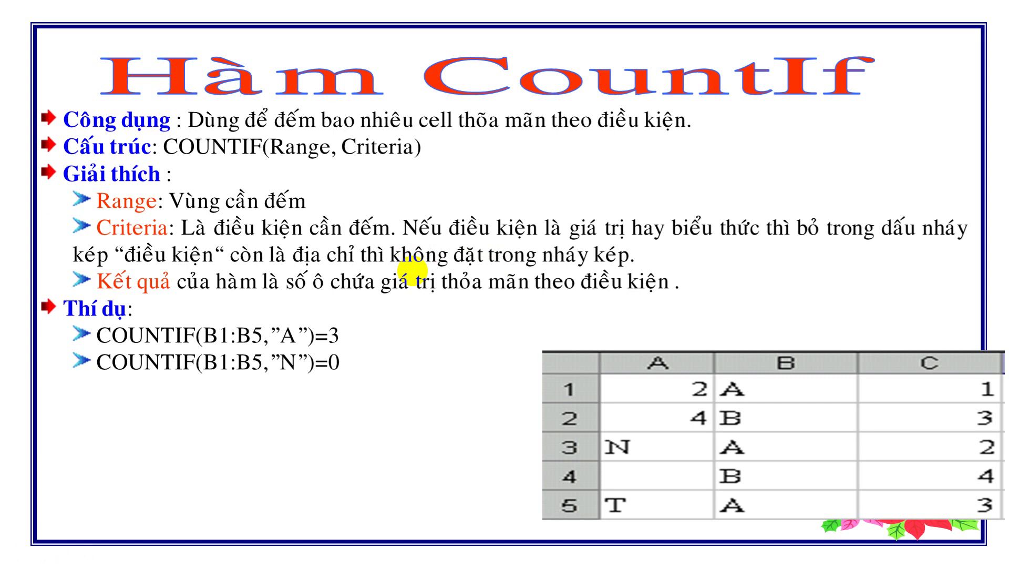
pyautogui.press('Escape')
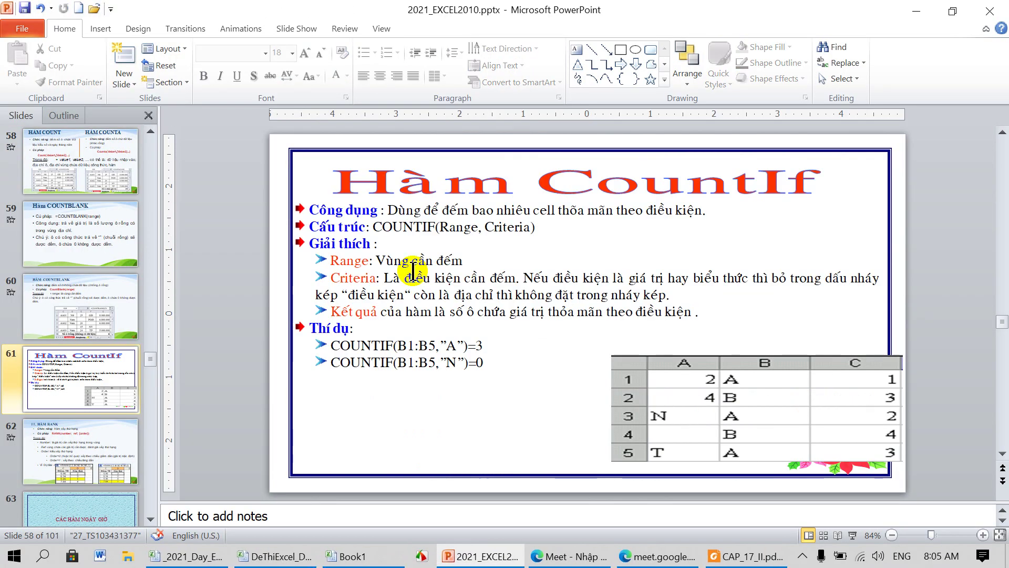
pyautogui.hotkey('alt', 'Tab')
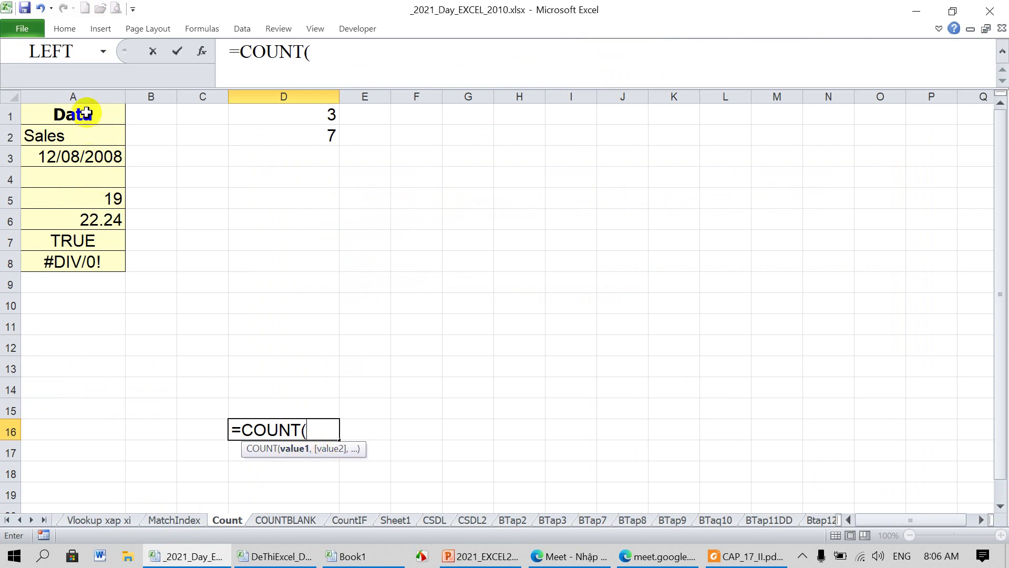
# Step: Complete D16 as =COUNT(A2:A8), returning 3
pyautogui.moveTo(86, 112); pyautogui.dragTo(70, 257)
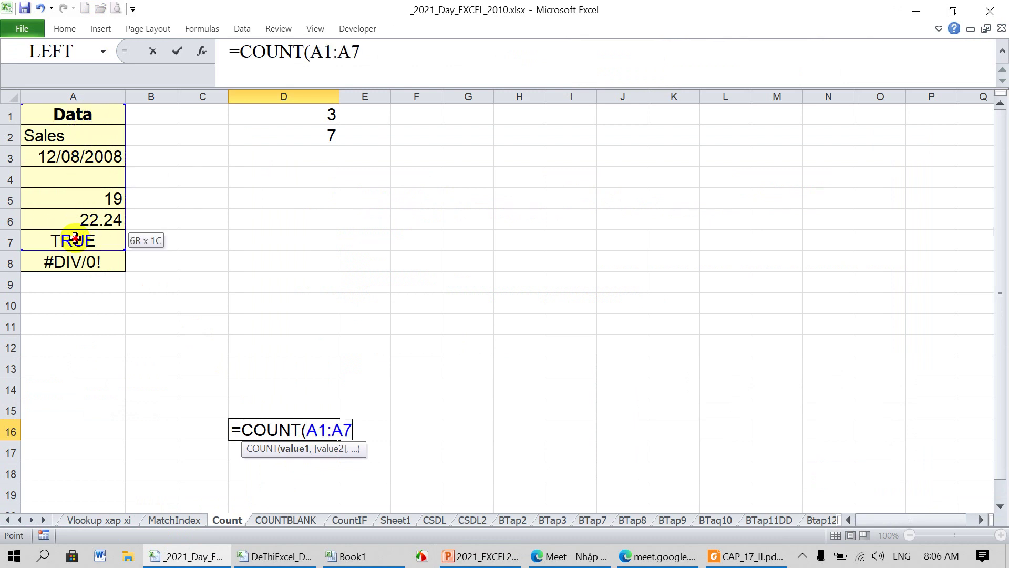
pyautogui.moveTo(68, 131); pyautogui.dragTo(59, 263)
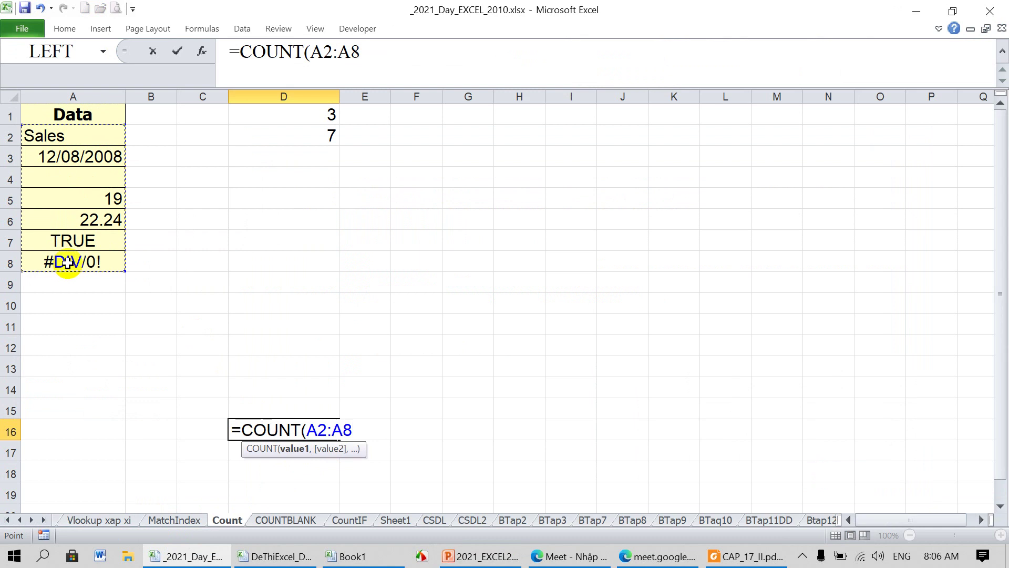
pyautogui.write(')')
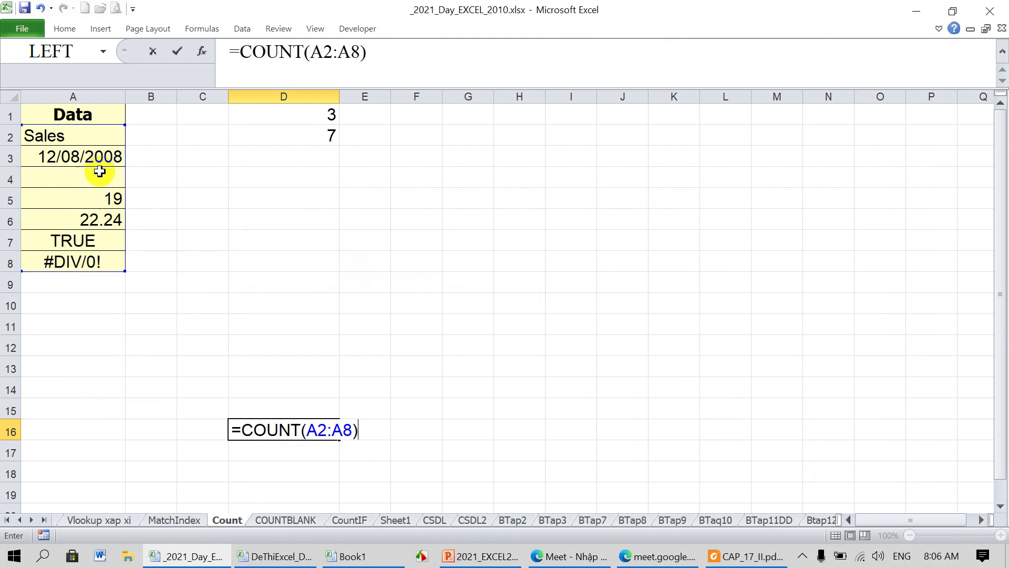
pyautogui.press('Return')
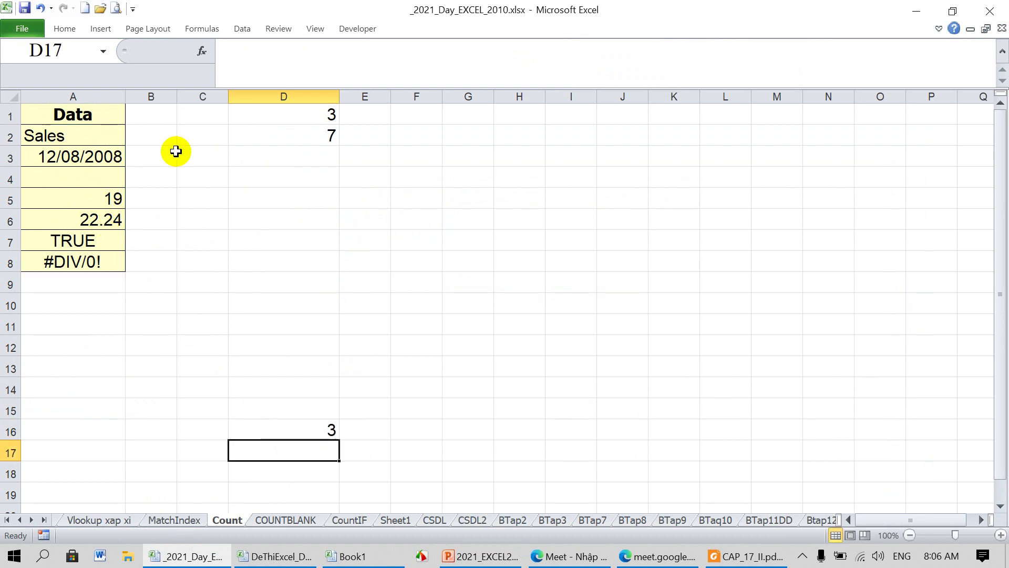
# Step: Enter =COUNTA(A2:A8) in D17, returning 6
pyautogui.write('=COUNT')
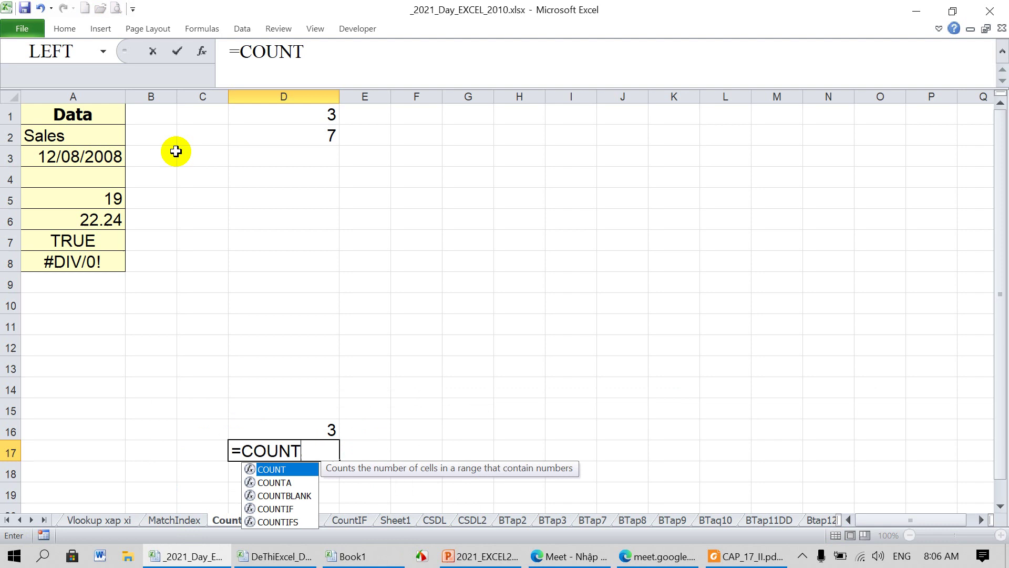
pyautogui.write('A')
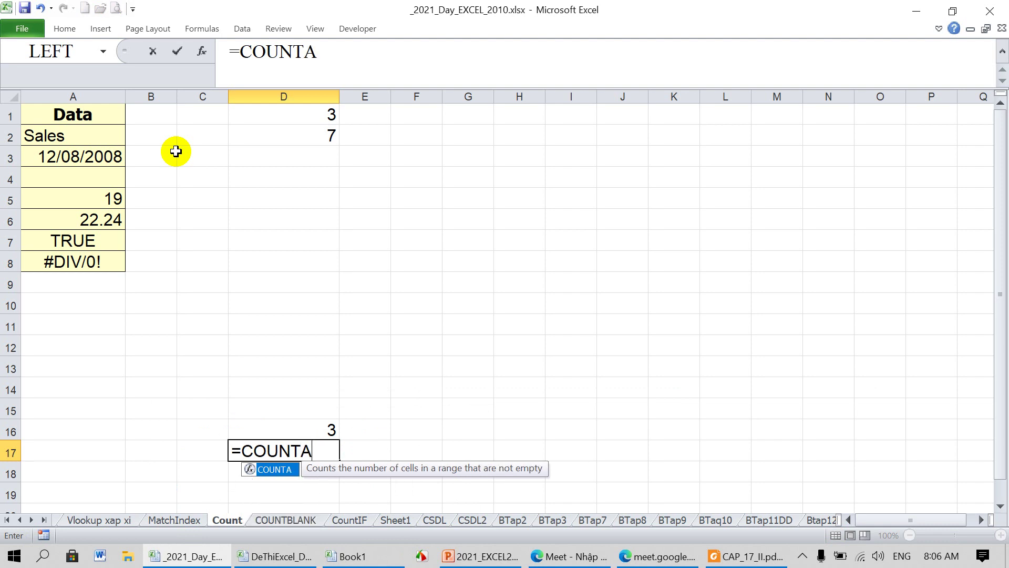
pyautogui.write('(')
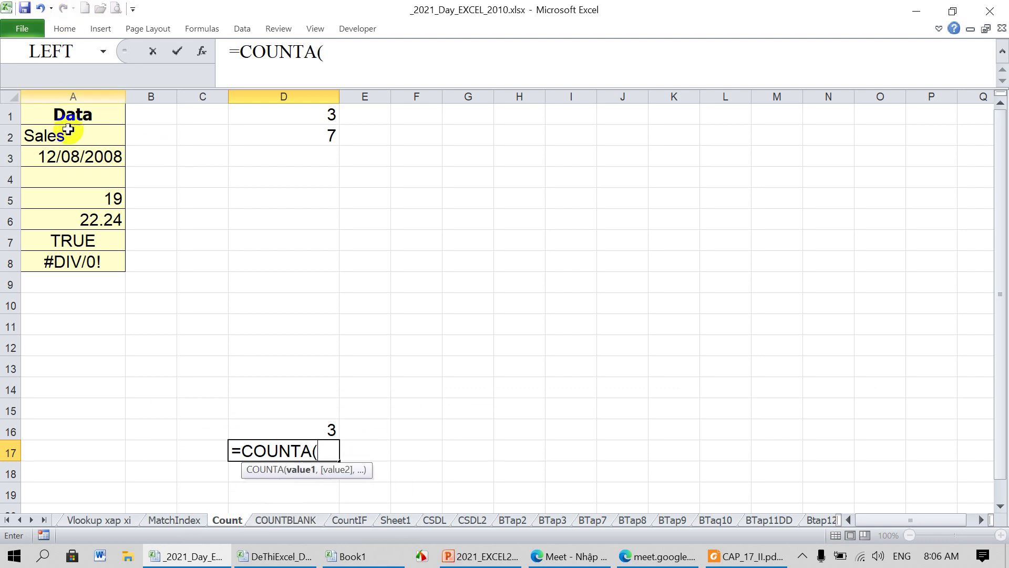
pyautogui.moveTo(76, 132); pyautogui.dragTo(79, 266)
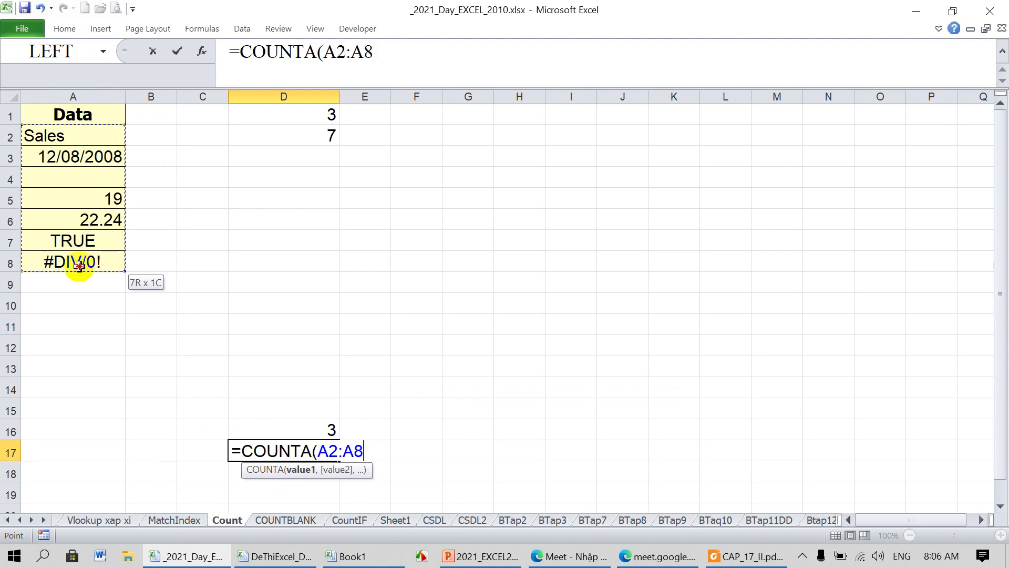
pyautogui.write(')')
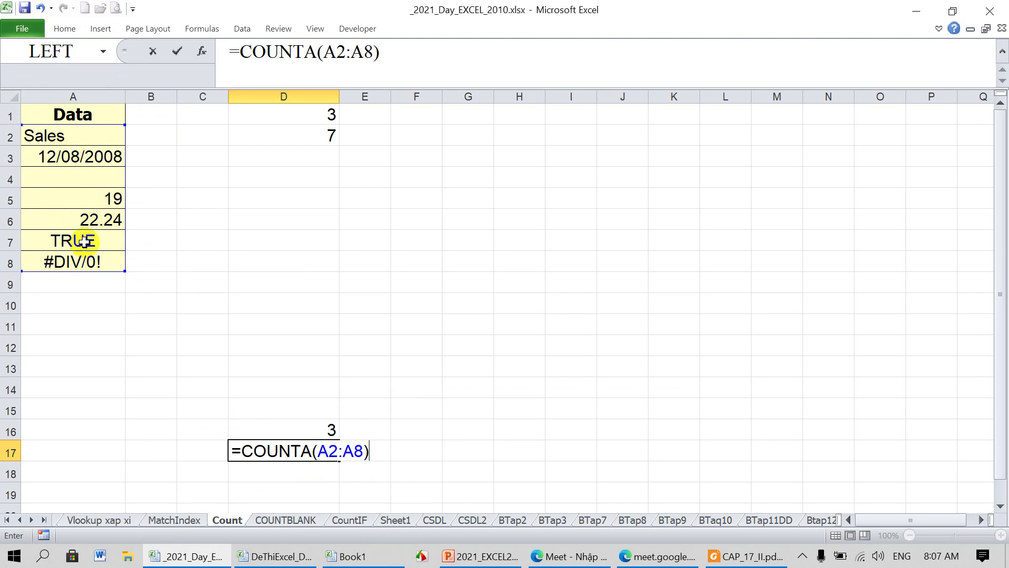
pyautogui.press('Return')
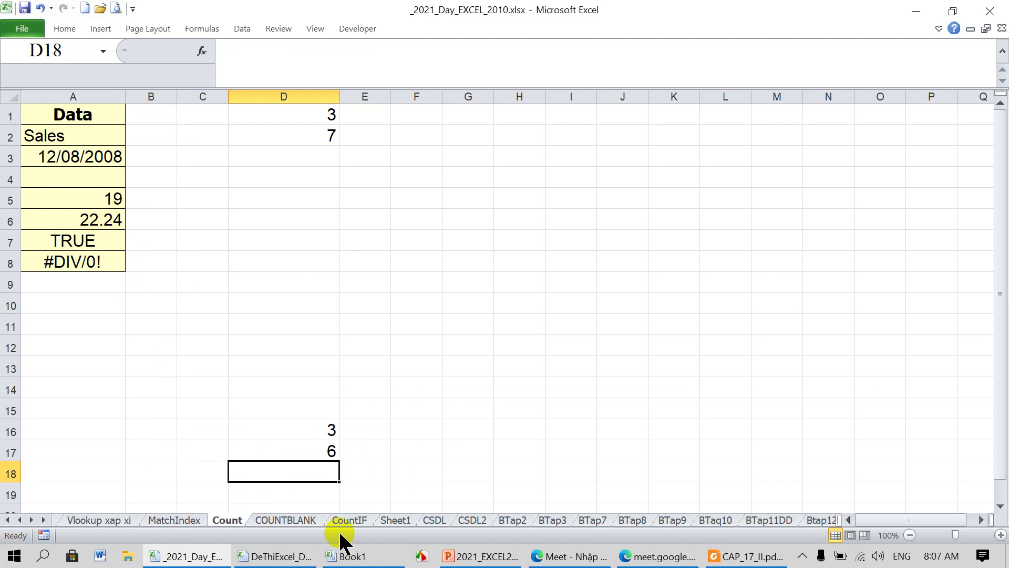
# Step: Enter =COUNTBLANK(A2:A8) in D11 on the Count sheet
pyautogui.click(295, 519)
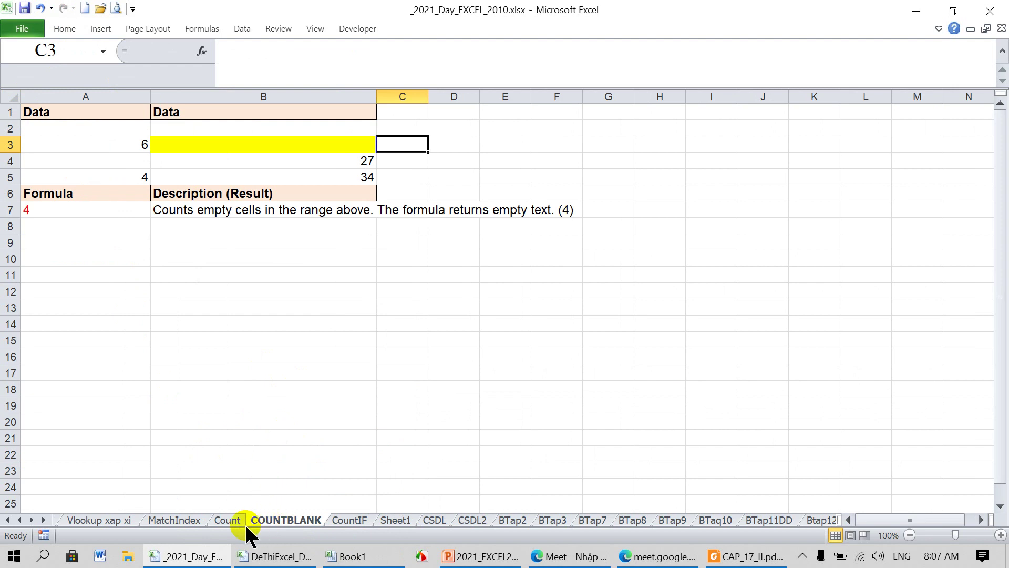
pyautogui.click(227, 520)
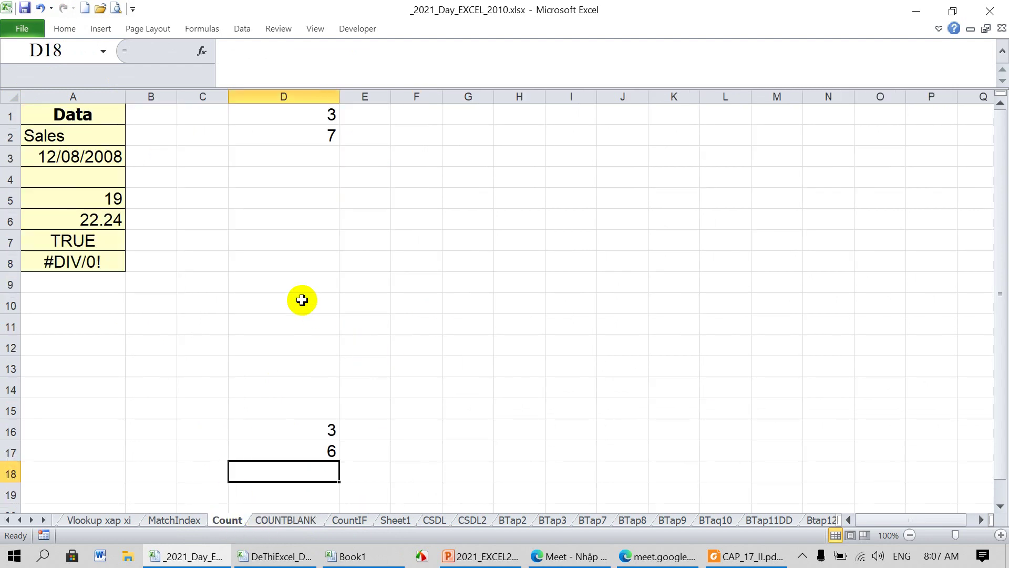
pyautogui.click(292, 330)
pyautogui.write('=')
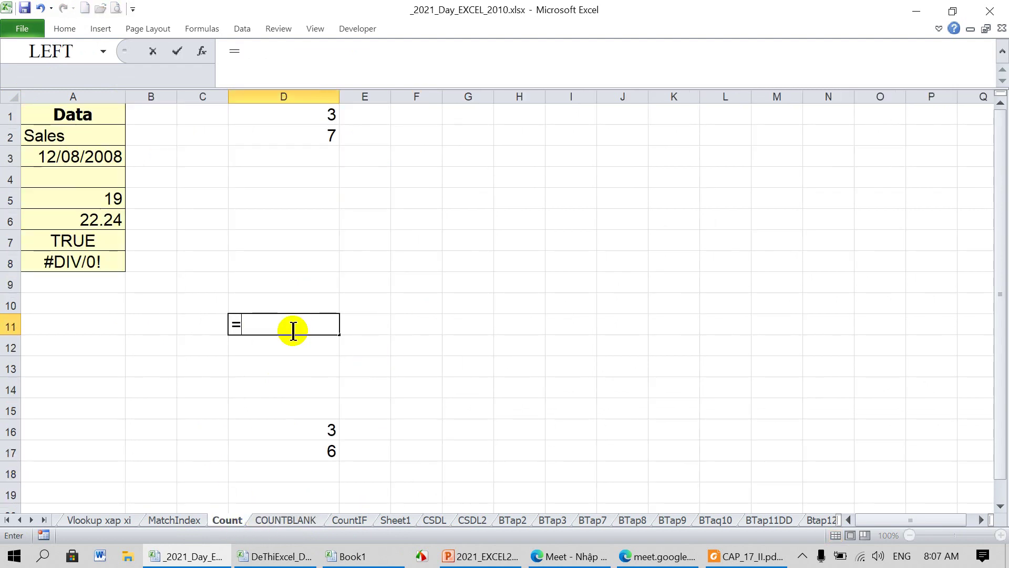
pyautogui.write('COU')
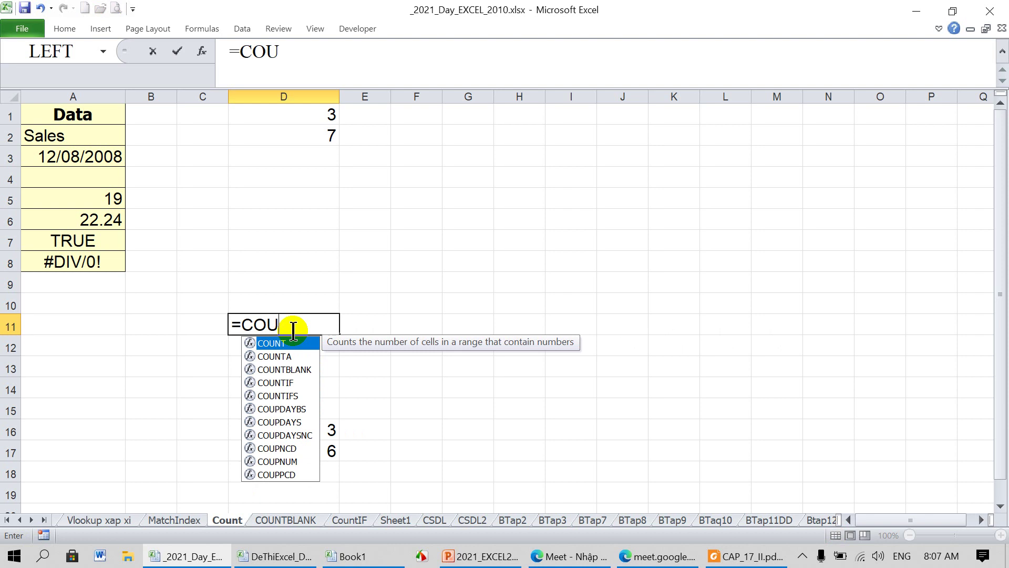
pyautogui.click(298, 370)
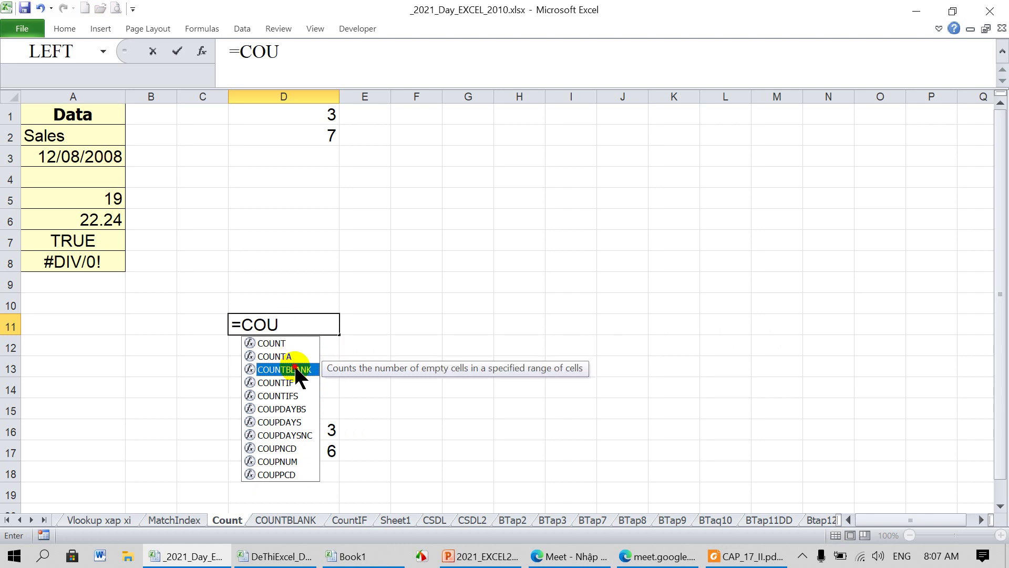
pyautogui.doubleClick(298, 370)
pyautogui.click(90, 135)
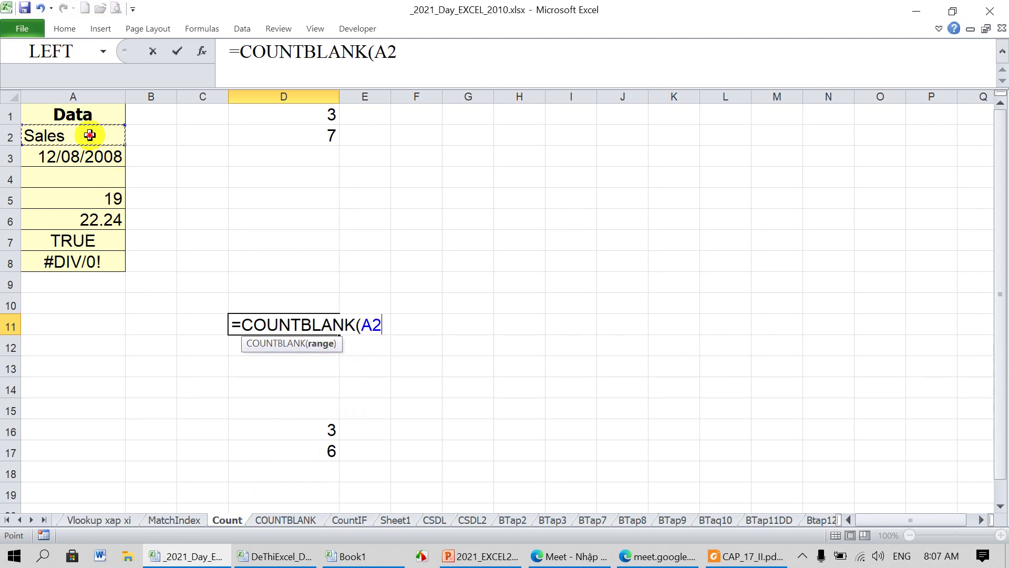
pyautogui.moveTo(89, 135); pyautogui.dragTo(85, 261)
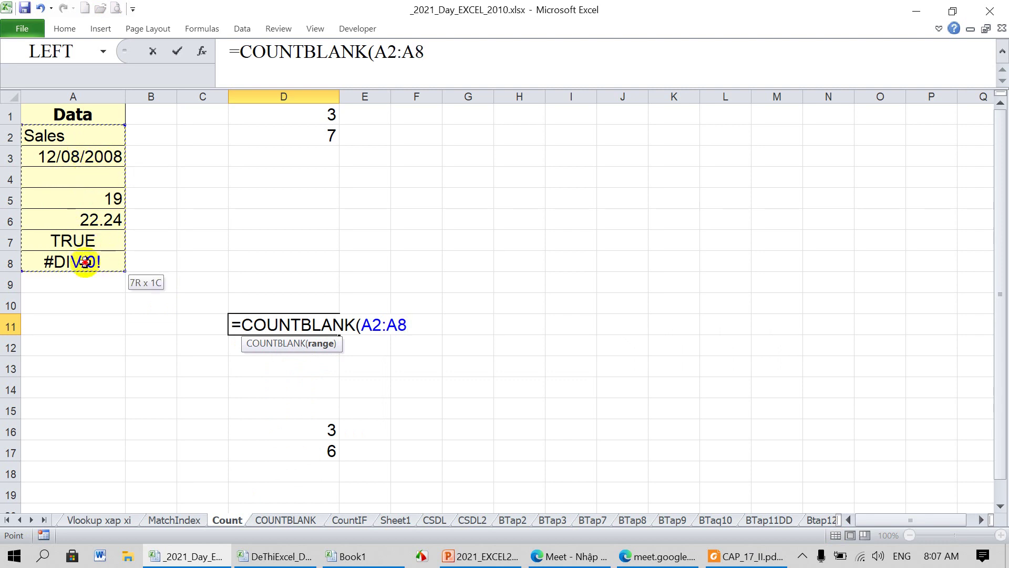
pyautogui.write(')')
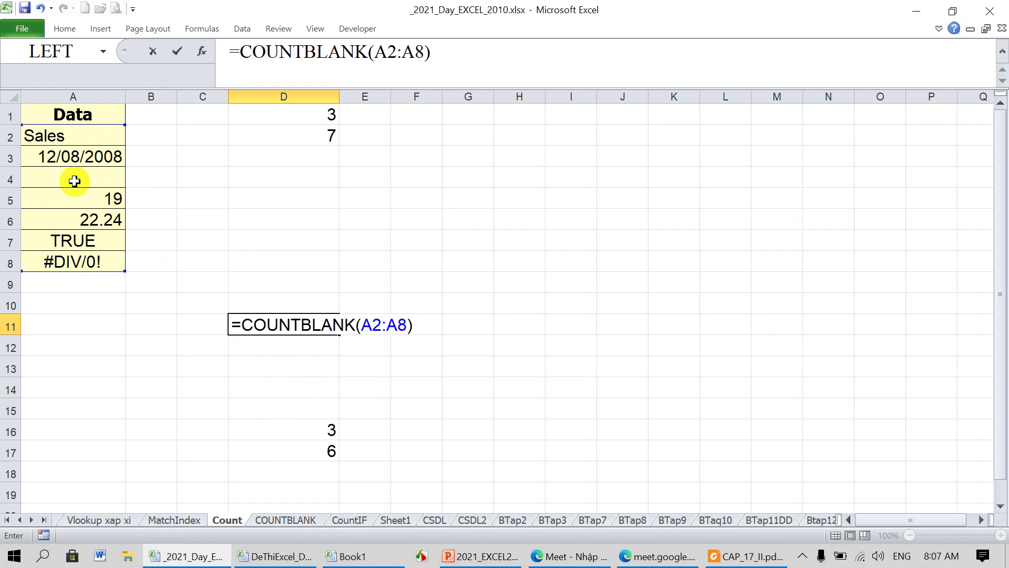
pyautogui.press('Return')
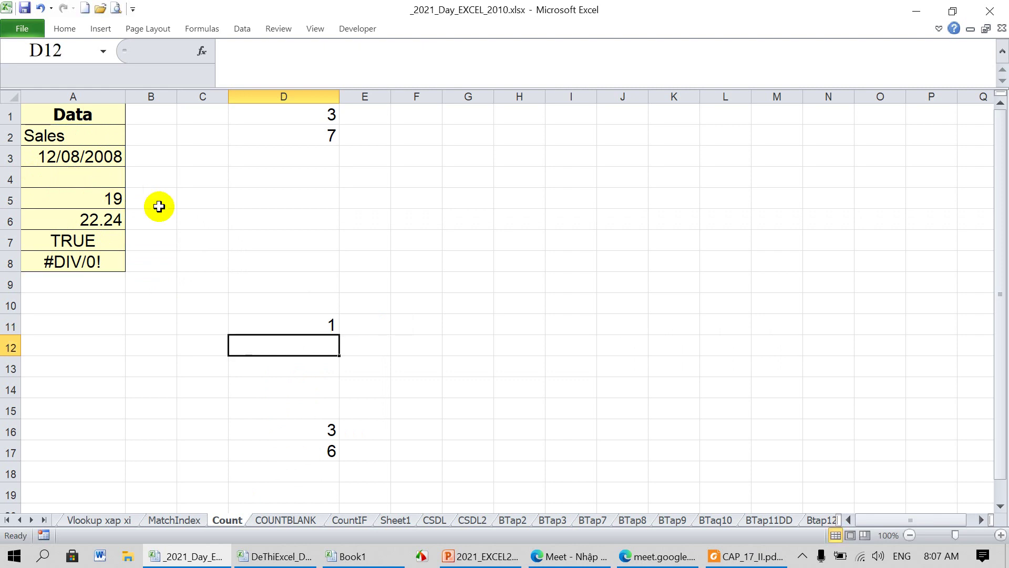
# Step: Check blank A4 against D11's result of 1, then go to the CountIF sheet
pyautogui.click(84, 179)
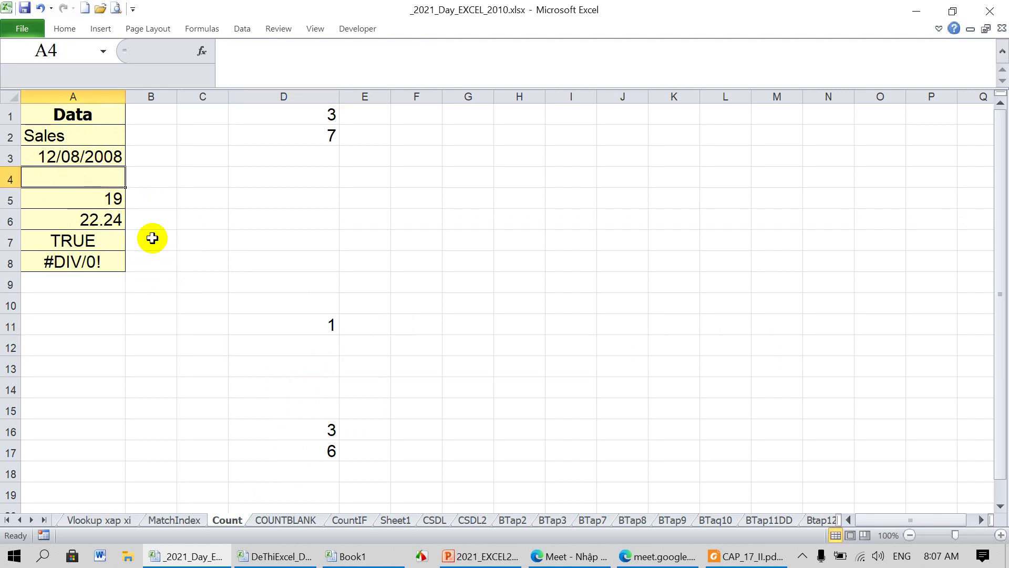
pyautogui.click(280, 325)
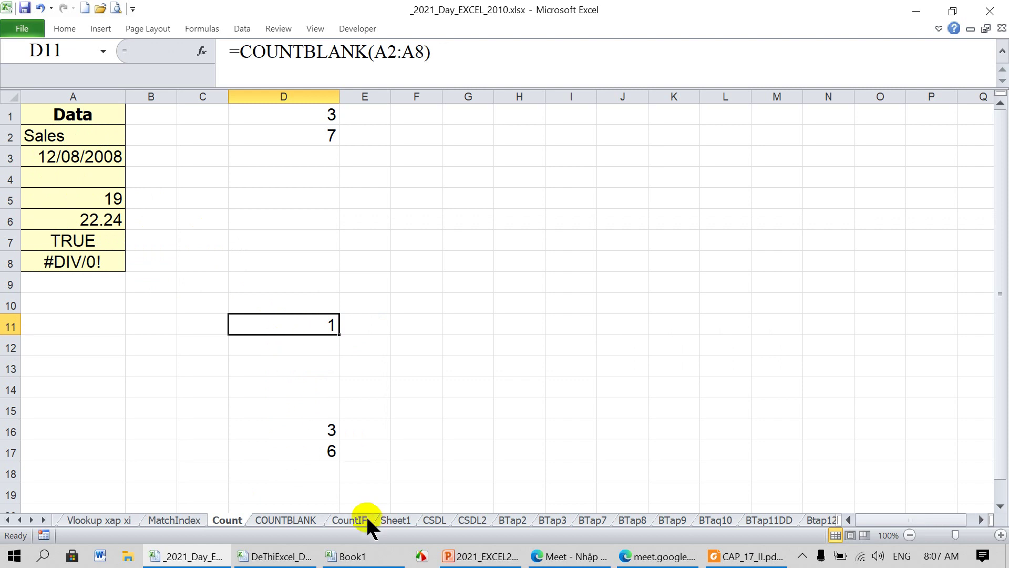
pyautogui.click(349, 520)
# Step: Clear the old count results from G1:G3
pyautogui.scroll(13, 620, 390)
pyautogui.scroll(7, 621, 390)
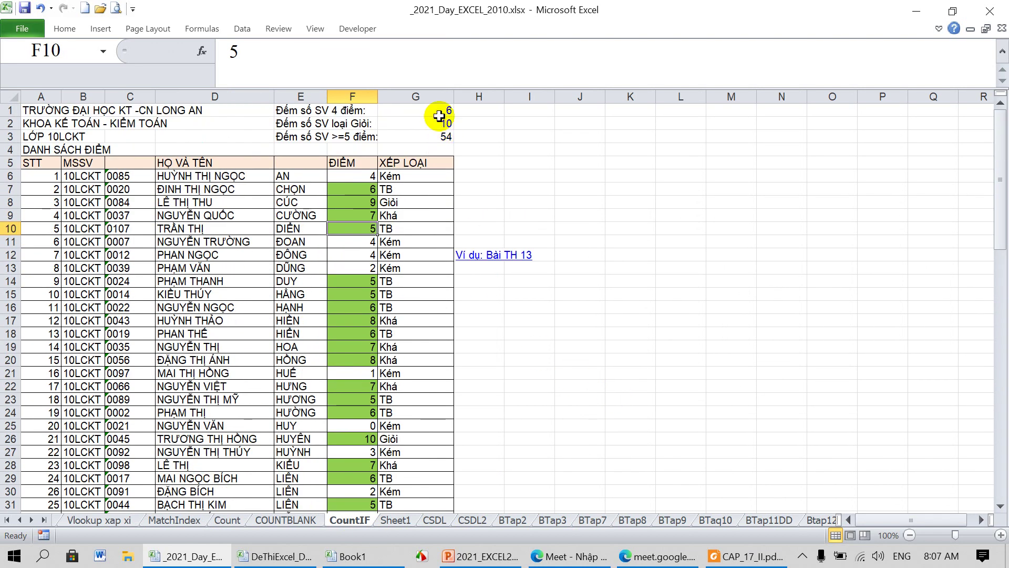
pyautogui.moveTo(444, 110); pyautogui.dragTo(439, 137)
pyautogui.press('Delete')
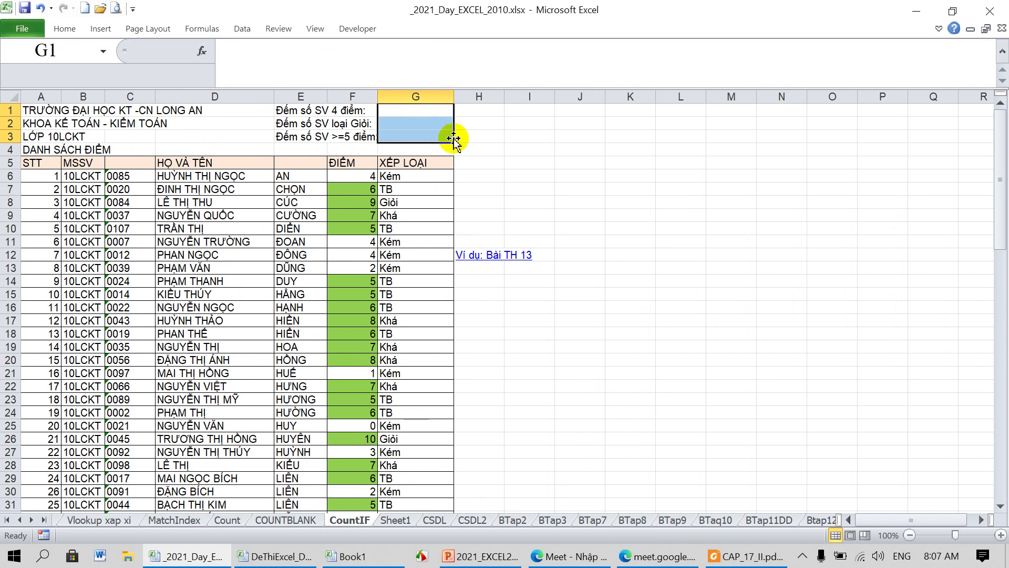
pyautogui.click(589, 188)
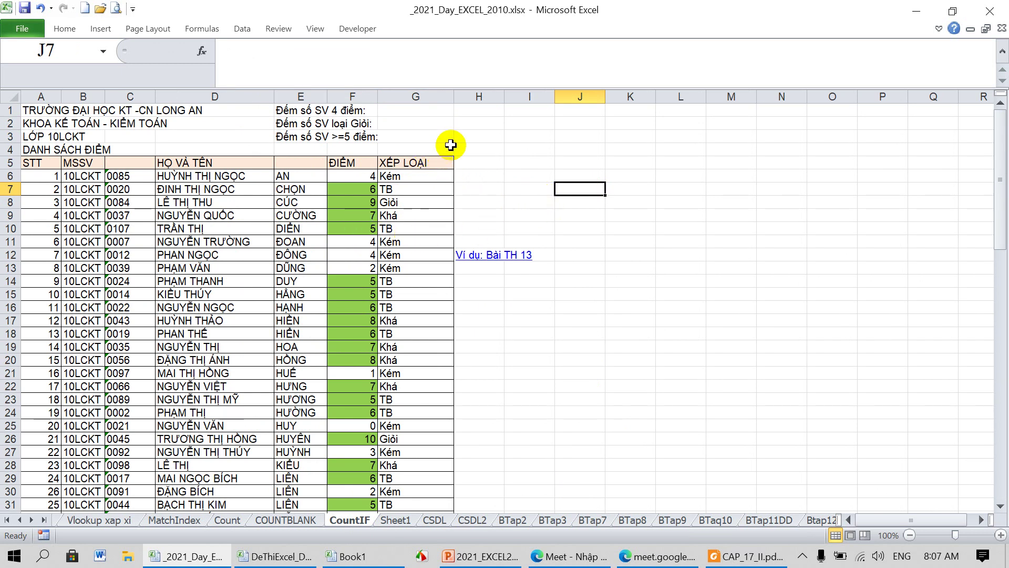
# Step: Build =COUNTIF(F6:F86,"=4") in G1 to count scores of 4
pyautogui.click(428, 110)
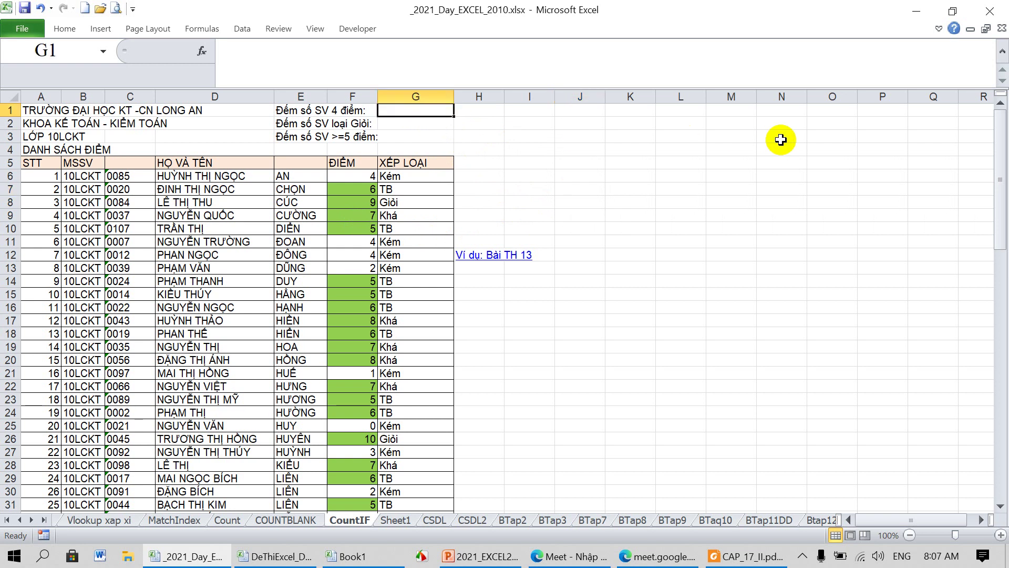
pyautogui.write('=')
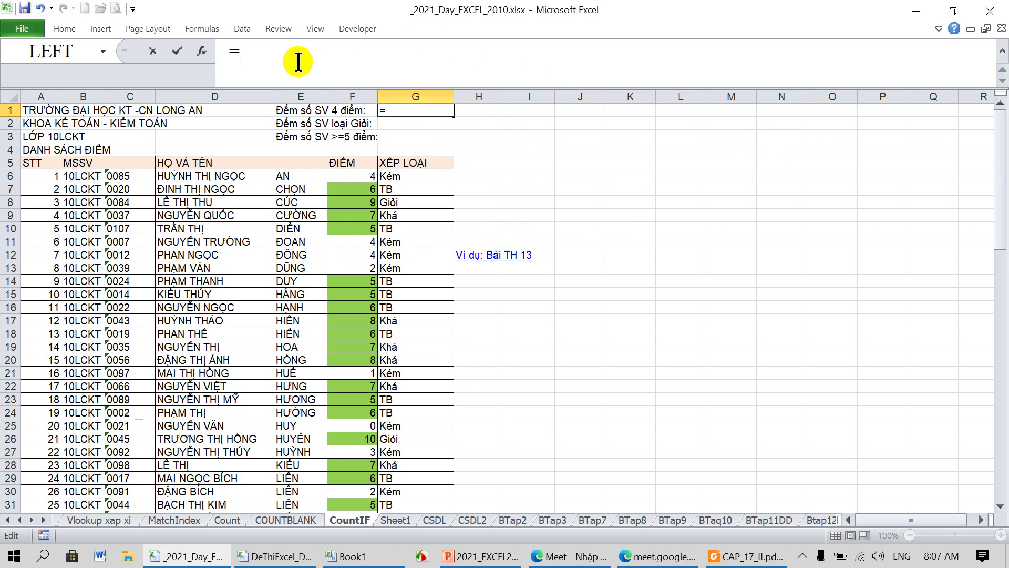
pyautogui.write('C')
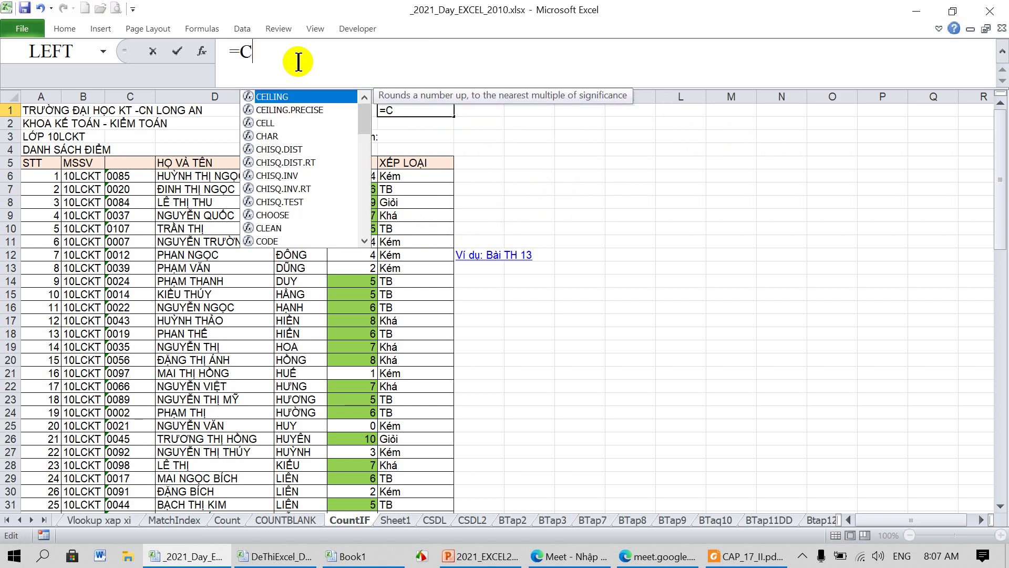
pyautogui.write('O')
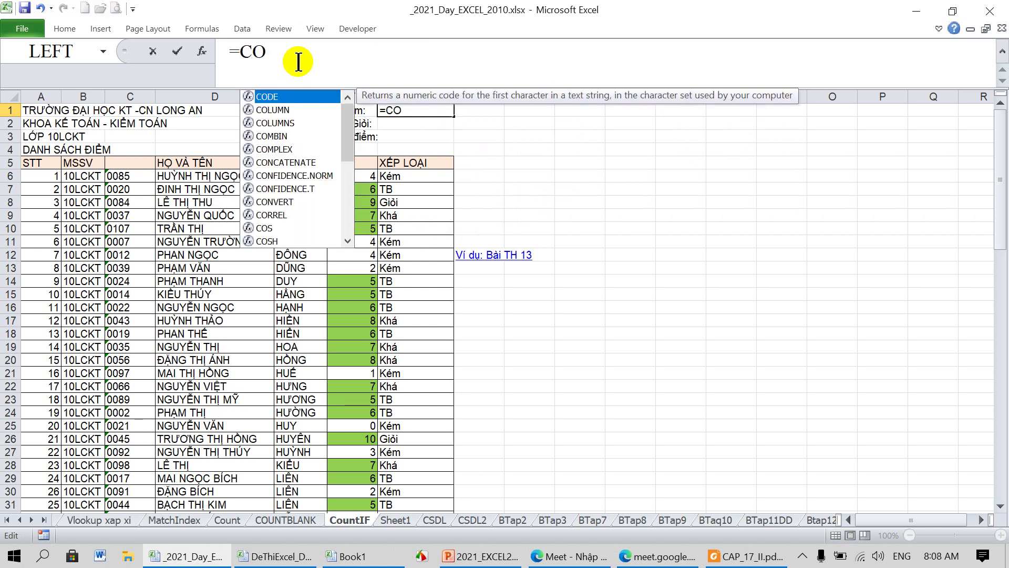
pyautogui.write('UNTIF')
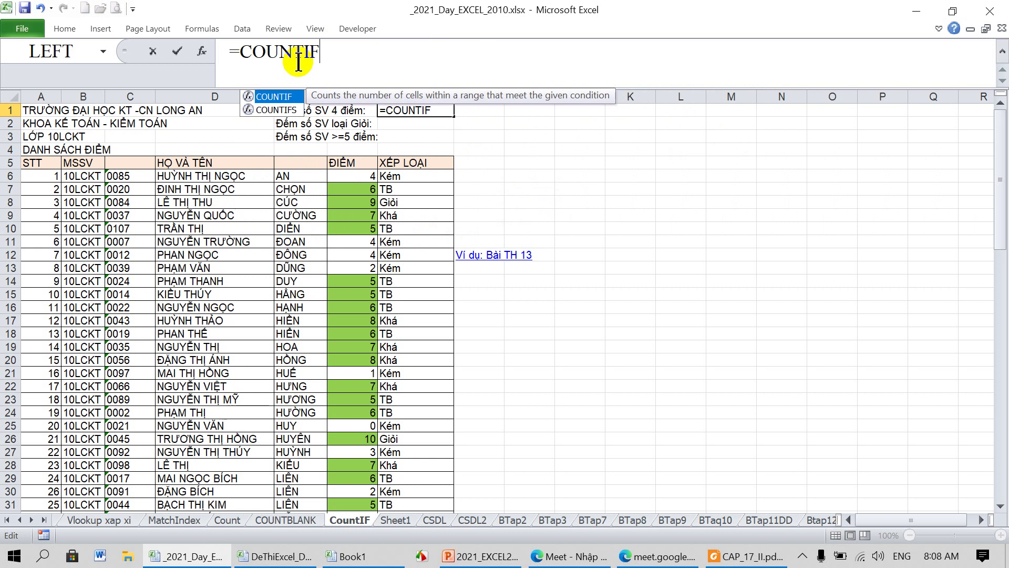
pyautogui.write('(')
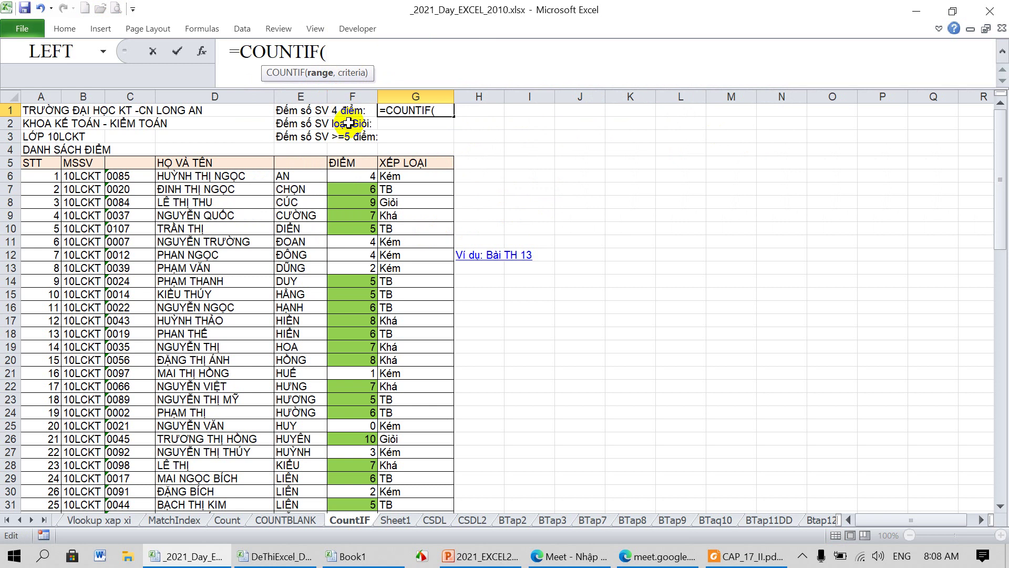
pyautogui.moveTo(350, 200)
pyautogui.mouseDown()
pyautogui.moveTo(366, 219)
pyautogui.moveTo(361, 184)
pyautogui.mouseUp()
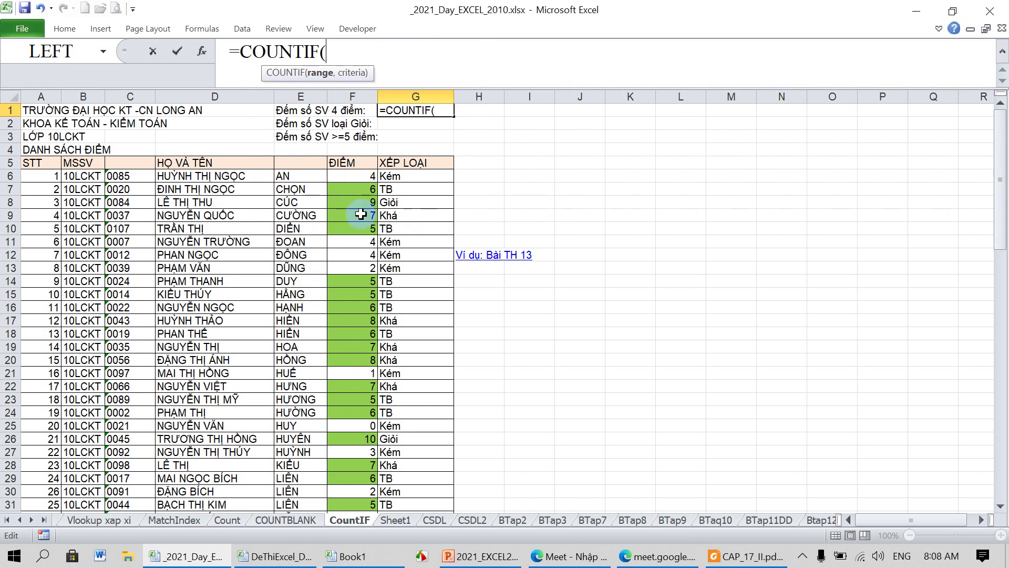
pyautogui.moveTo(361, 176)
pyautogui.mouseDown()
pyautogui.moveTo(355, 563)
pyautogui.moveTo(362, 526)
pyautogui.mouseUp()
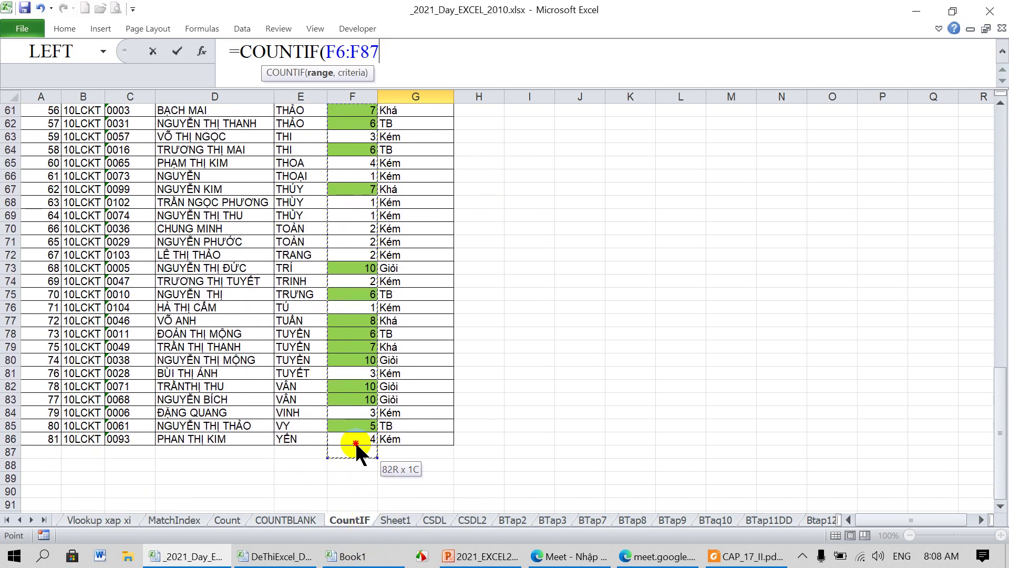
pyautogui.moveTo(361, 526); pyautogui.dragTo(355, 436)
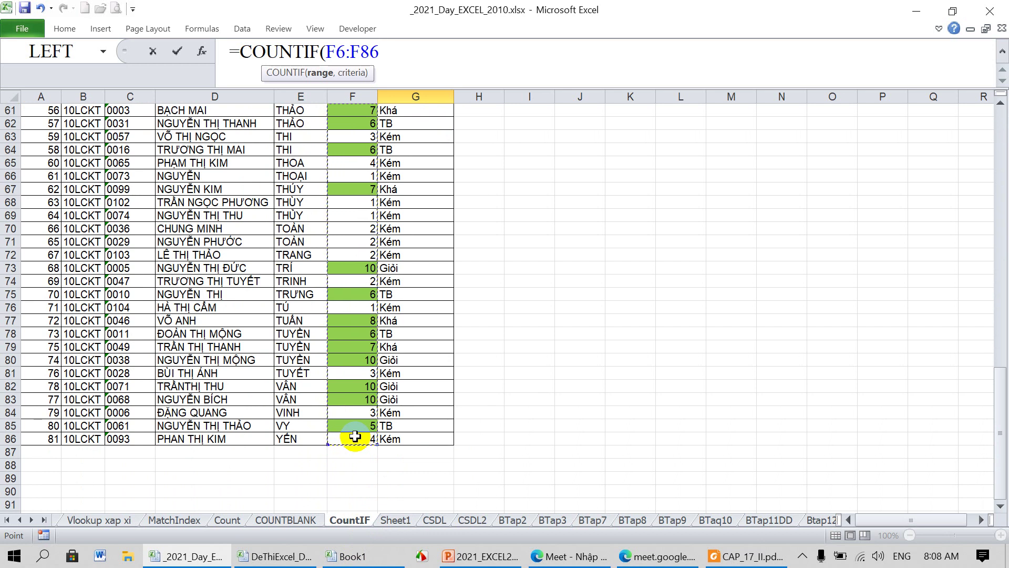
pyautogui.write(',"=4')
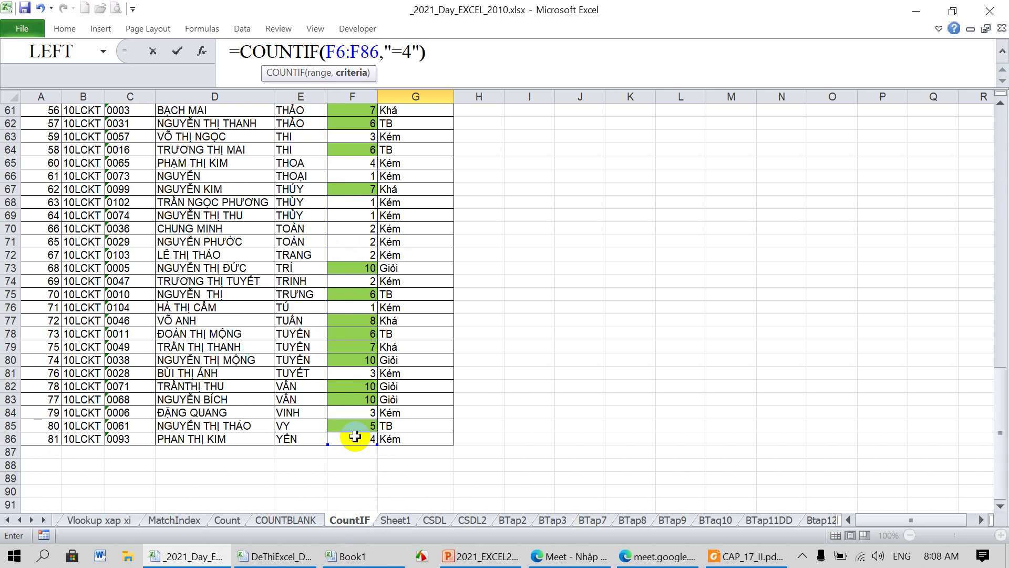
pyautogui.press('Escape')
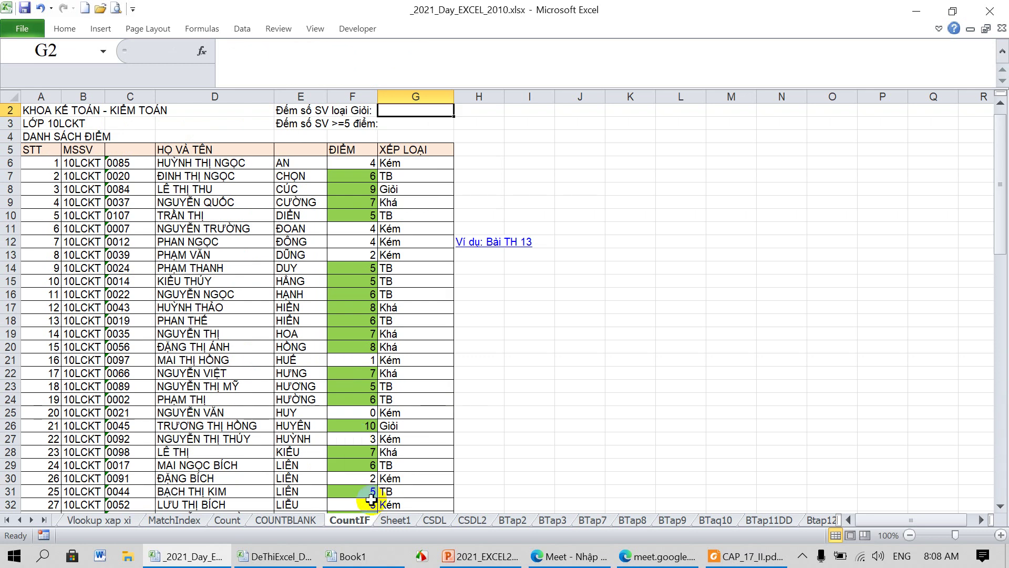
# Step: Point out the scores of 4 in F6, F11 and F12 of the score column
pyautogui.scroll(1, 370, 382)
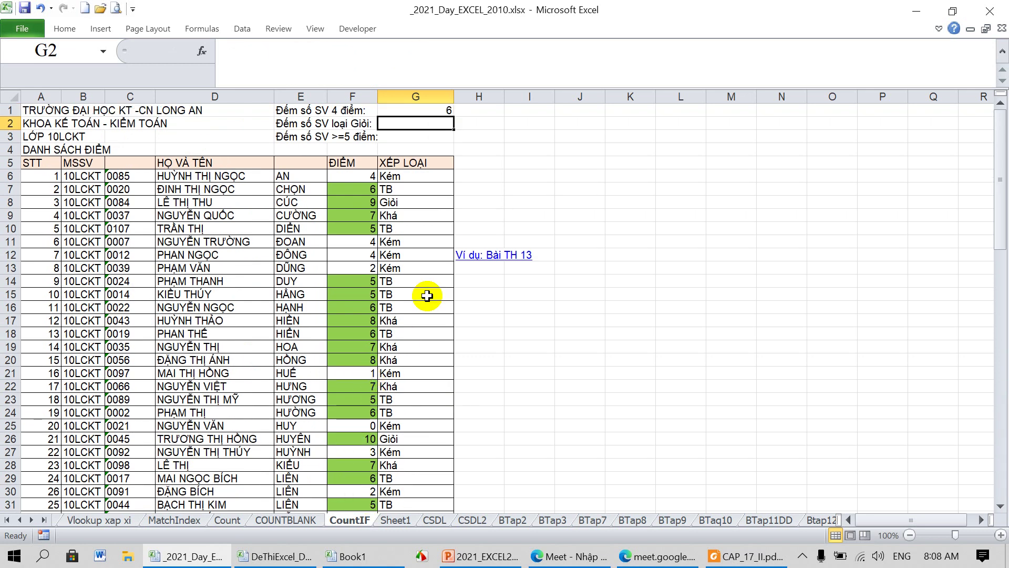
pyautogui.click(362, 176)
pyautogui.click(362, 241)
pyautogui.click(361, 255)
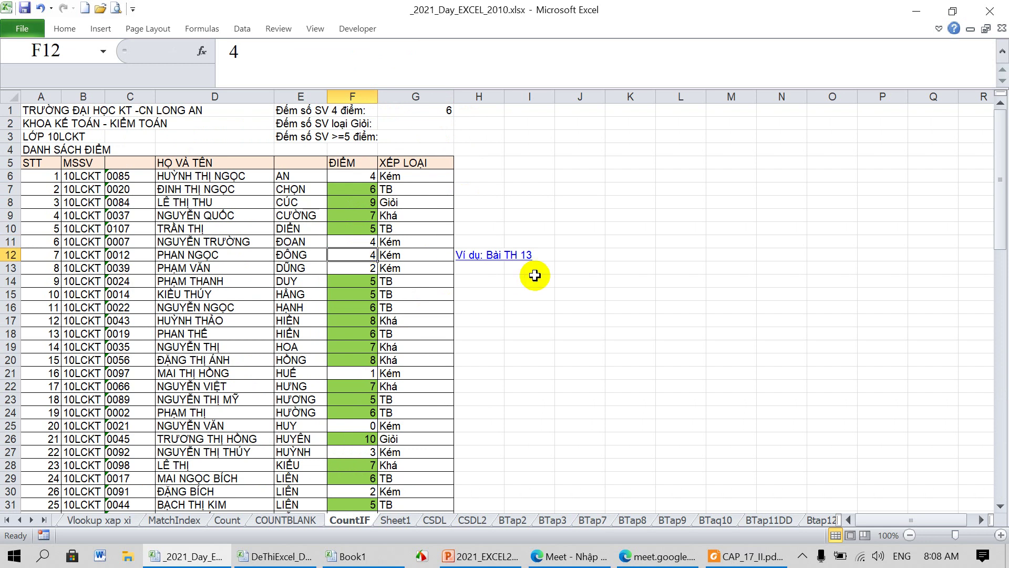
pyautogui.scroll(-2, 534, 275)
pyautogui.scroll(-3, 535, 276)
pyautogui.scroll(-2, 535, 275)
pyautogui.scroll(7, 535, 276)
# Step: Turn on filtering for header row A5:G5 and filter ĐIỂM to show only scores of 4
pyautogui.moveTo(33, 163); pyautogui.dragTo(417, 164)
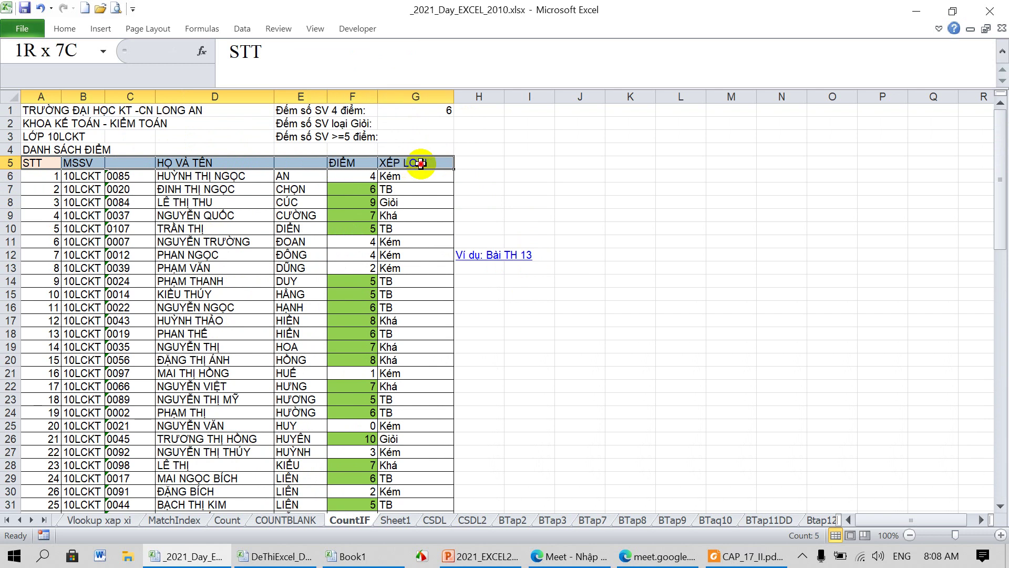
pyautogui.click(242, 28)
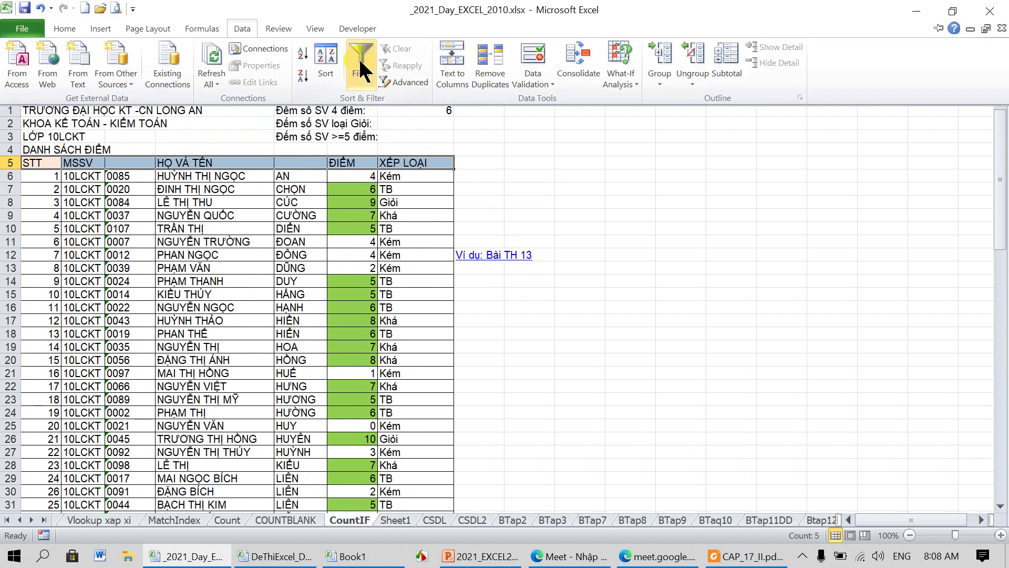
pyautogui.click(361, 62)
pyautogui.click(371, 163)
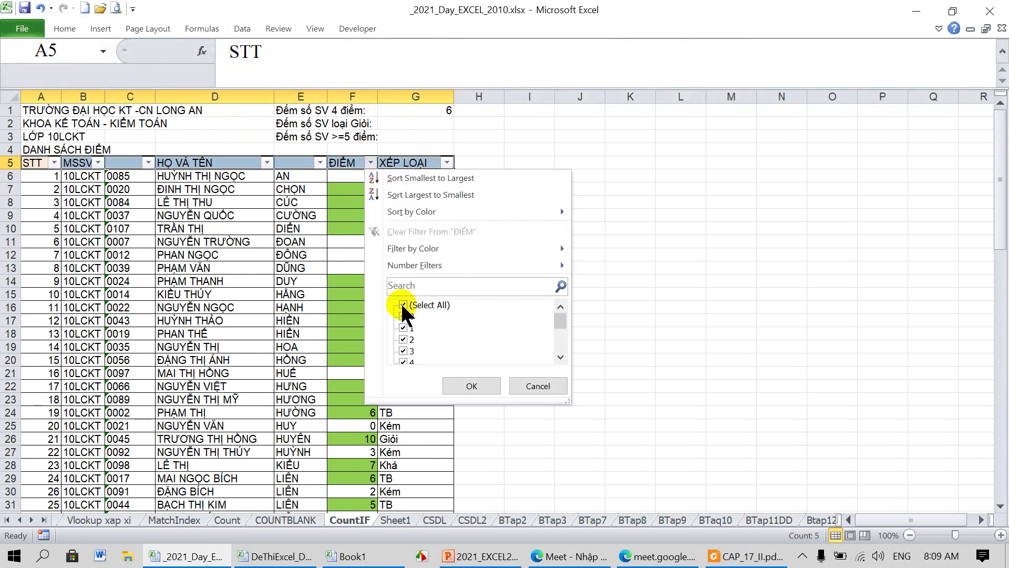
pyautogui.click(403, 305)
pyautogui.moveTo(560, 326); pyautogui.dragTo(560, 336)
pyautogui.click(402, 316)
pyautogui.click(460, 387)
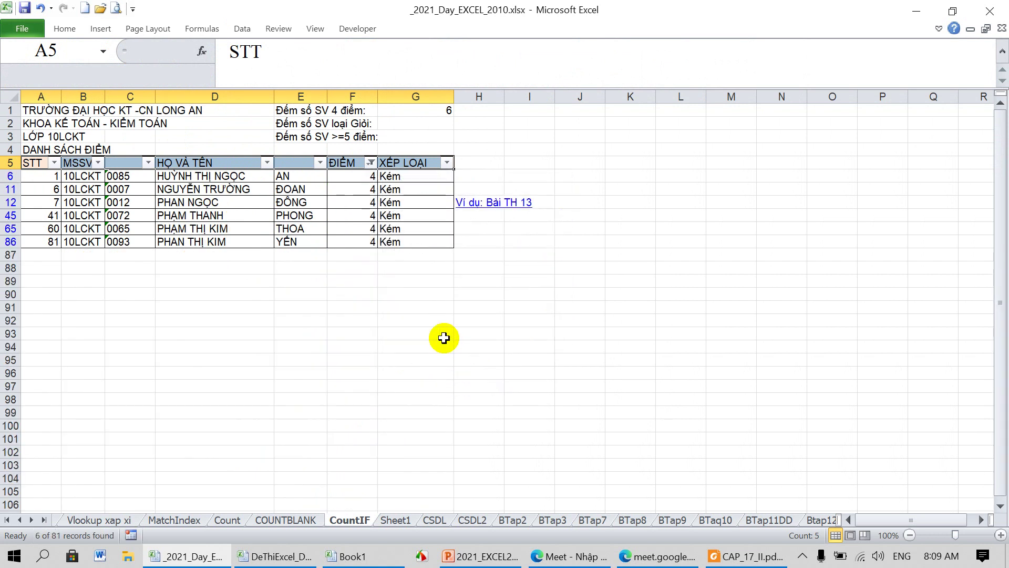
# Step: Clear the filter so all 81 students are shown again
pyautogui.click(413, 315)
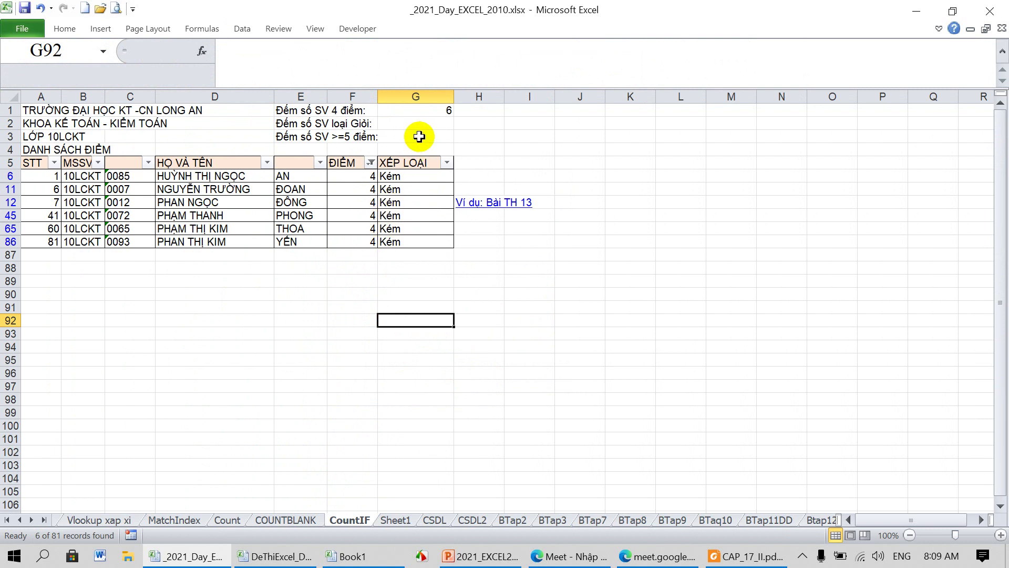
pyautogui.click(246, 32)
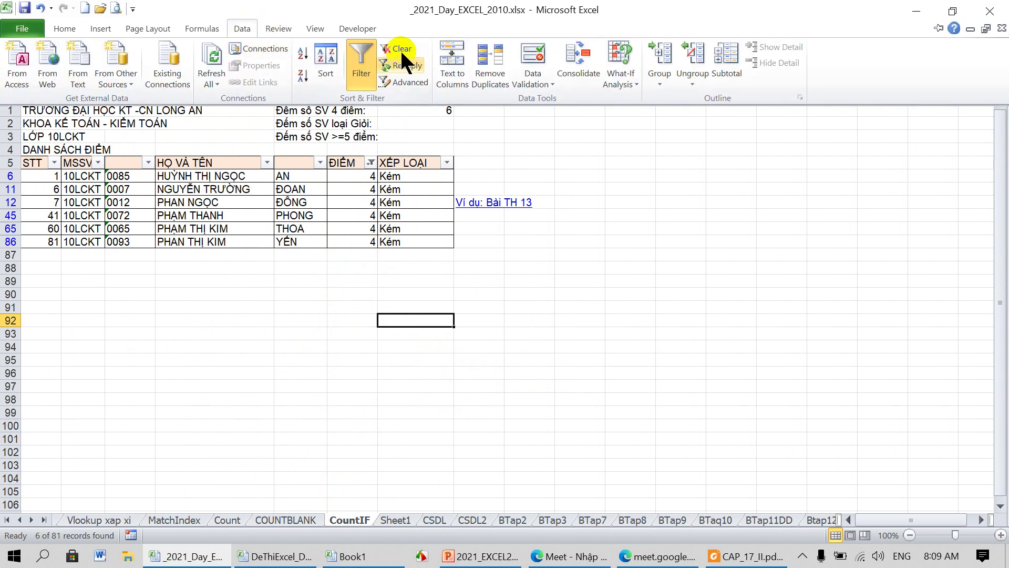
pyautogui.click(399, 52)
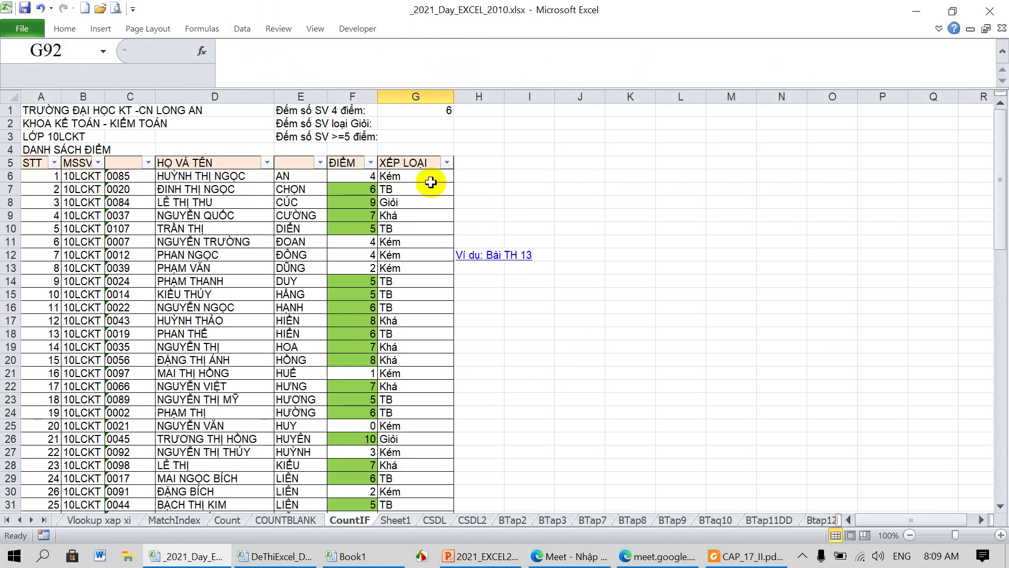
pyautogui.click(419, 125)
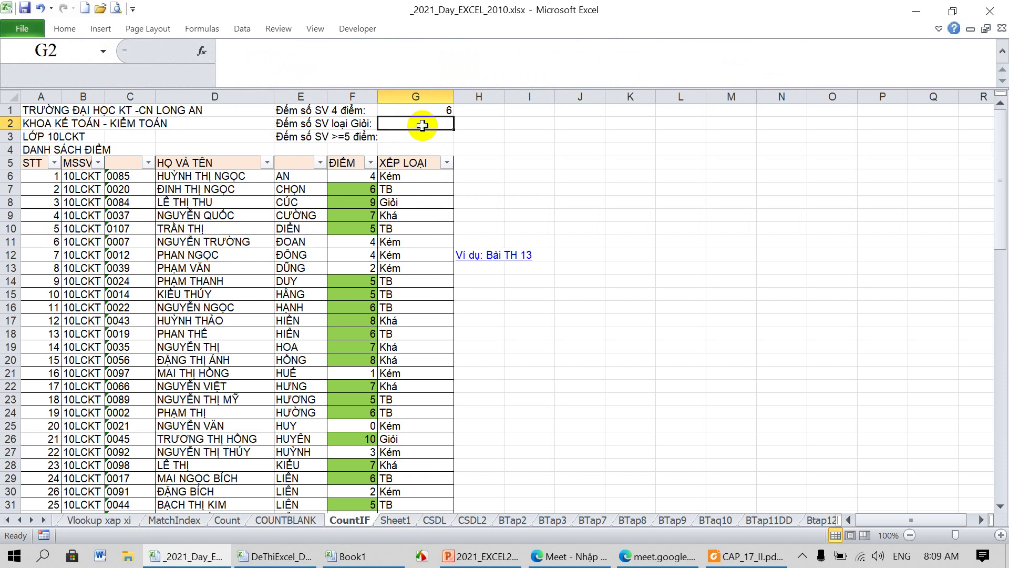
# Step: Enter =COUNTIF(G6:G86,"Giỏi") in G2, which returns 10 Giỏi students
pyautogui.click(278, 65)
pyautogui.write('=')
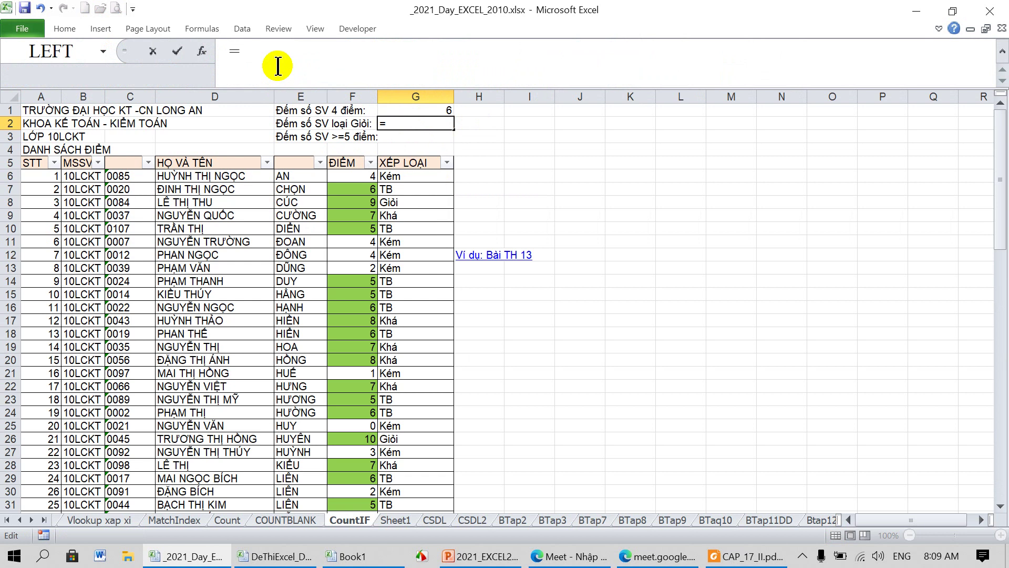
pyautogui.write('COUNTIF(')
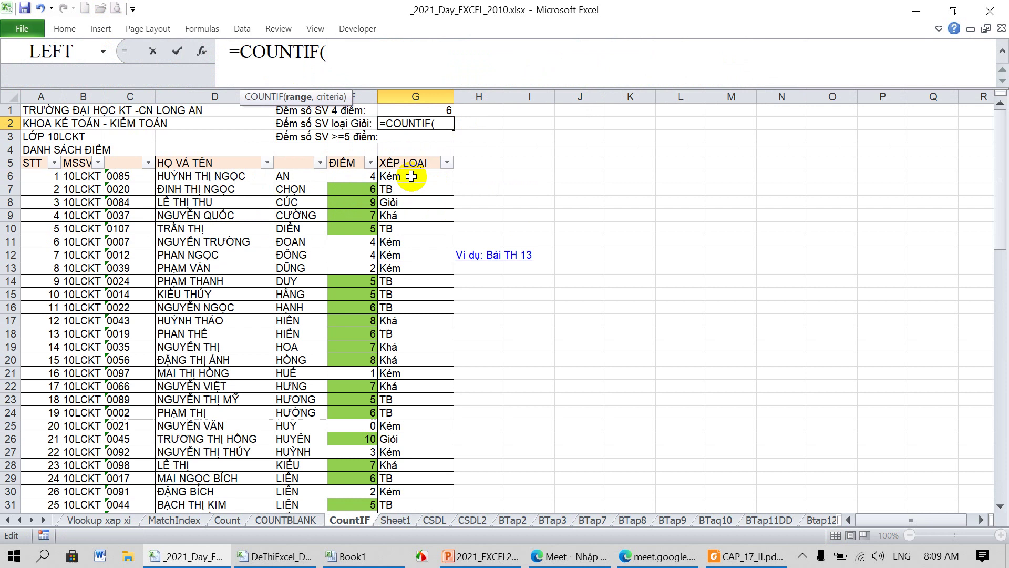
pyautogui.moveTo(411, 175); pyautogui.dragTo(422, 562)
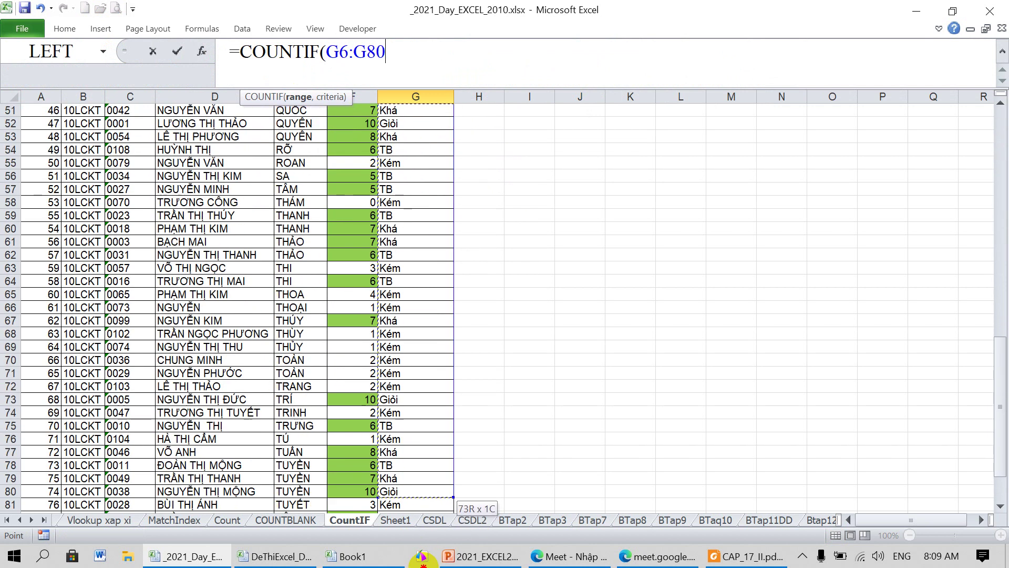
pyautogui.moveTo(422, 559); pyautogui.dragTo(417, 451)
pyautogui.write(',')
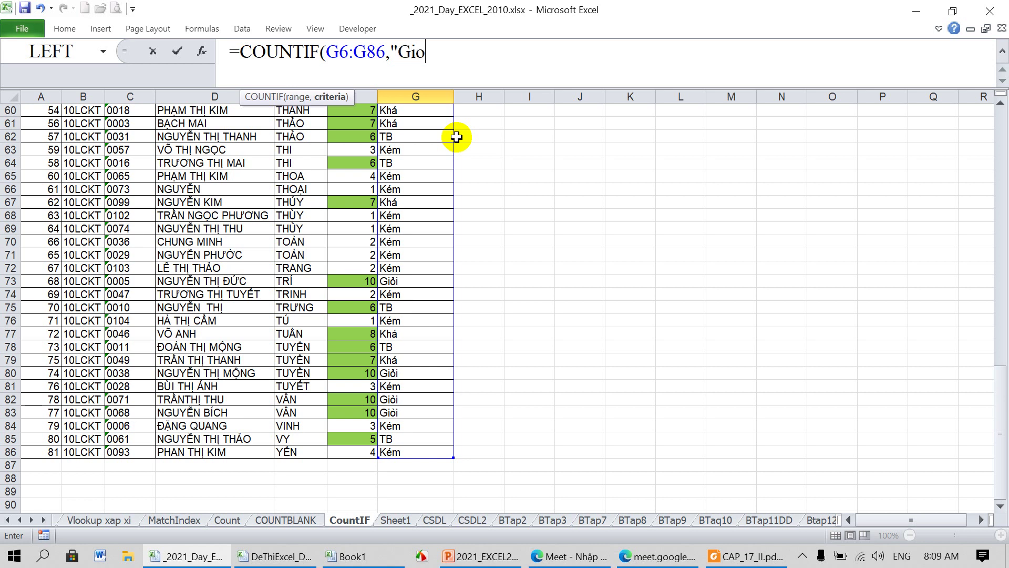
pyautogui.write('"')
pyautogui.press('BackSpace')
pyautogui.write('i")')
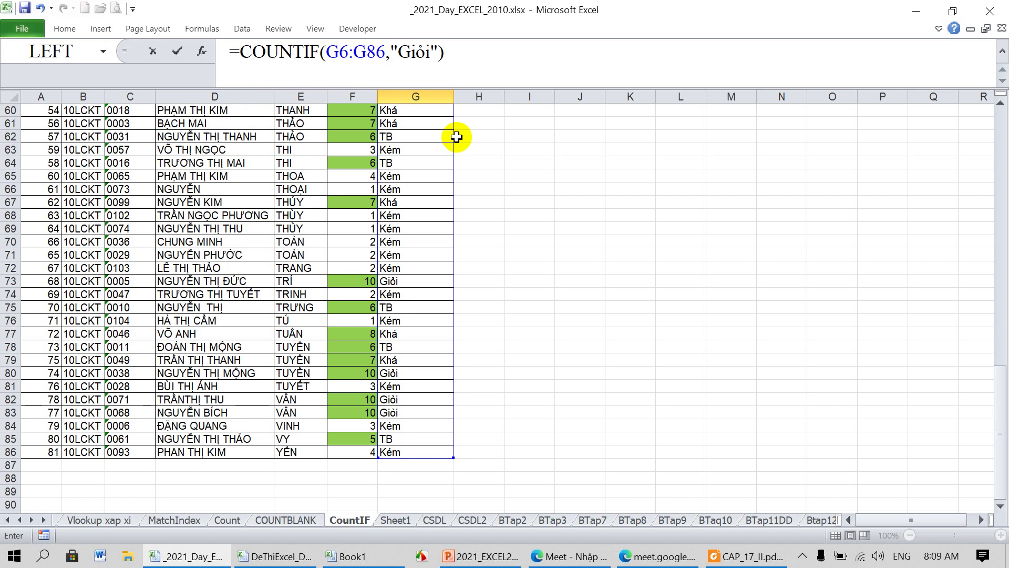
pyautogui.press('Return')
pyautogui.scroll(1, 490, 194)
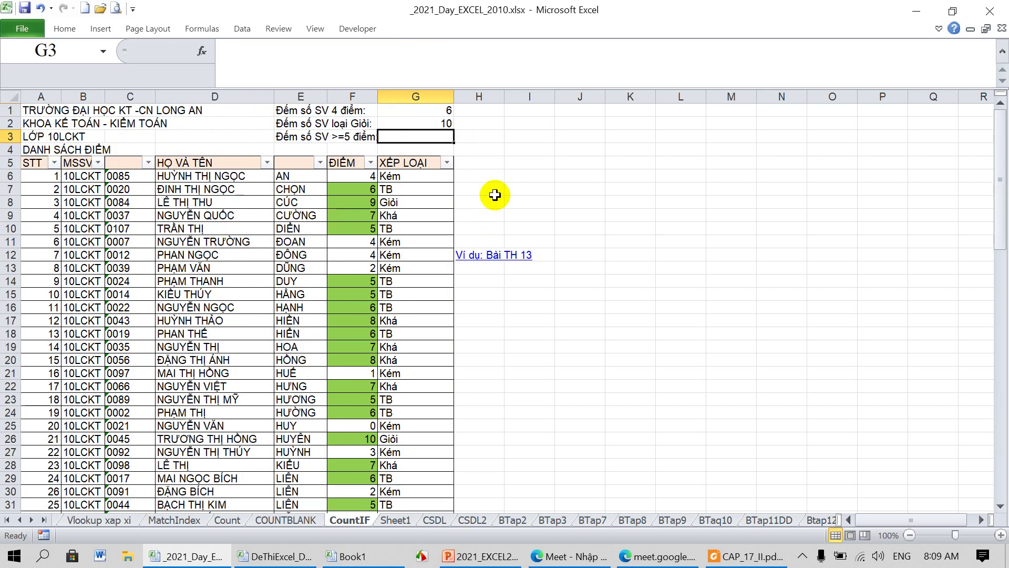
pyautogui.click(447, 162)
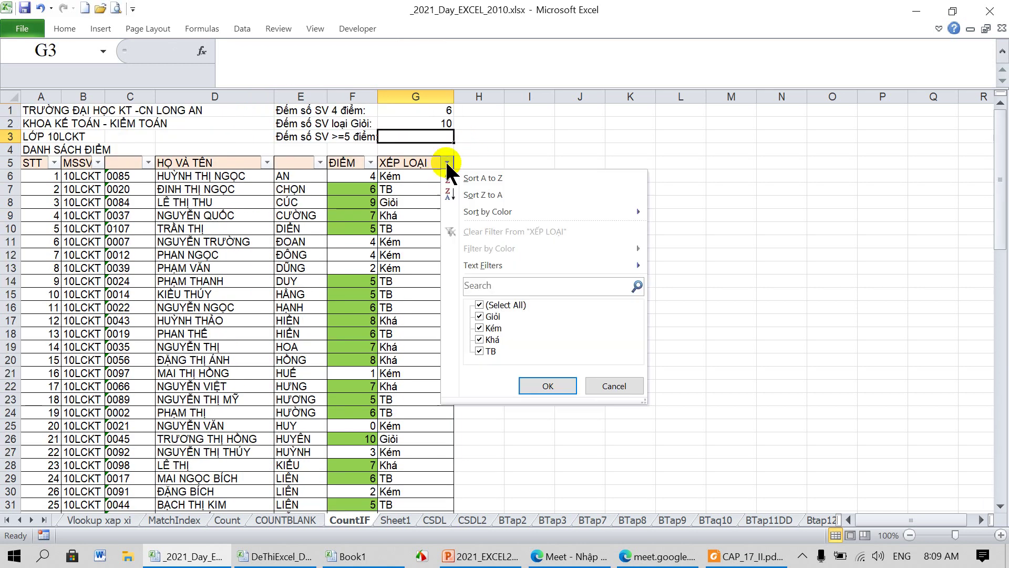
pyautogui.click(480, 305)
pyautogui.click(479, 315)
pyautogui.click(544, 386)
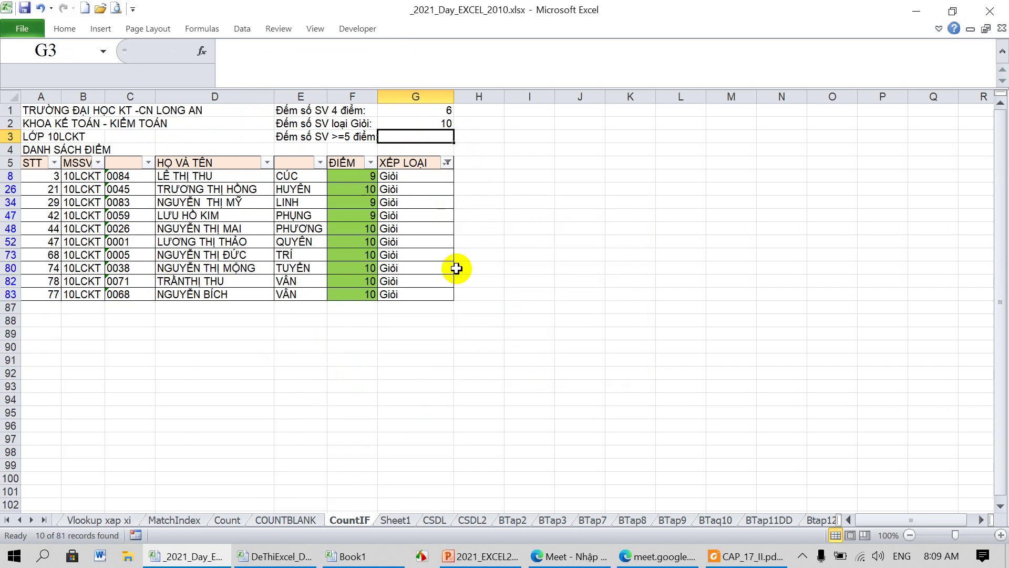
pyautogui.moveTo(395, 176); pyautogui.dragTo(395, 294)
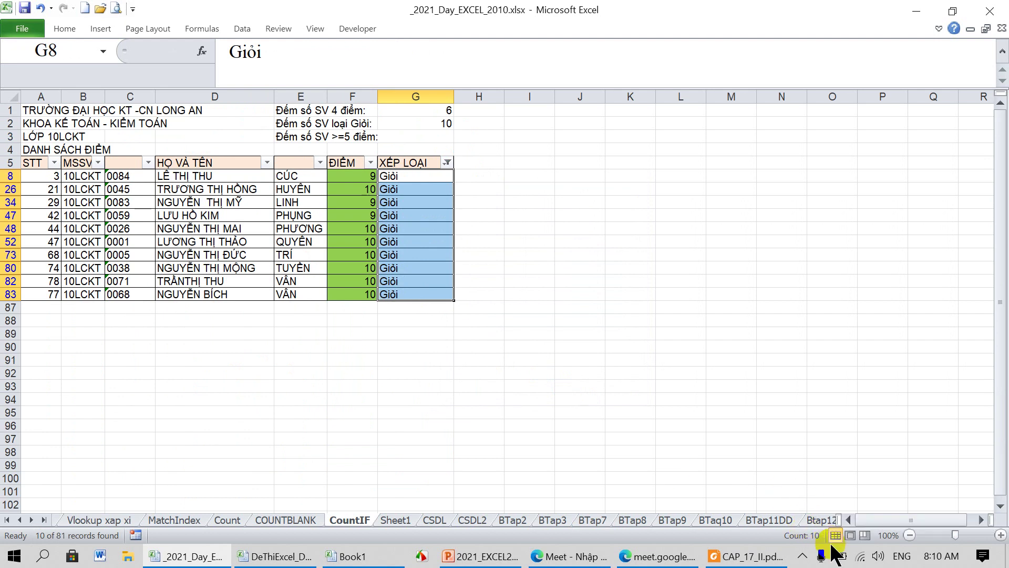
pyautogui.click(516, 189)
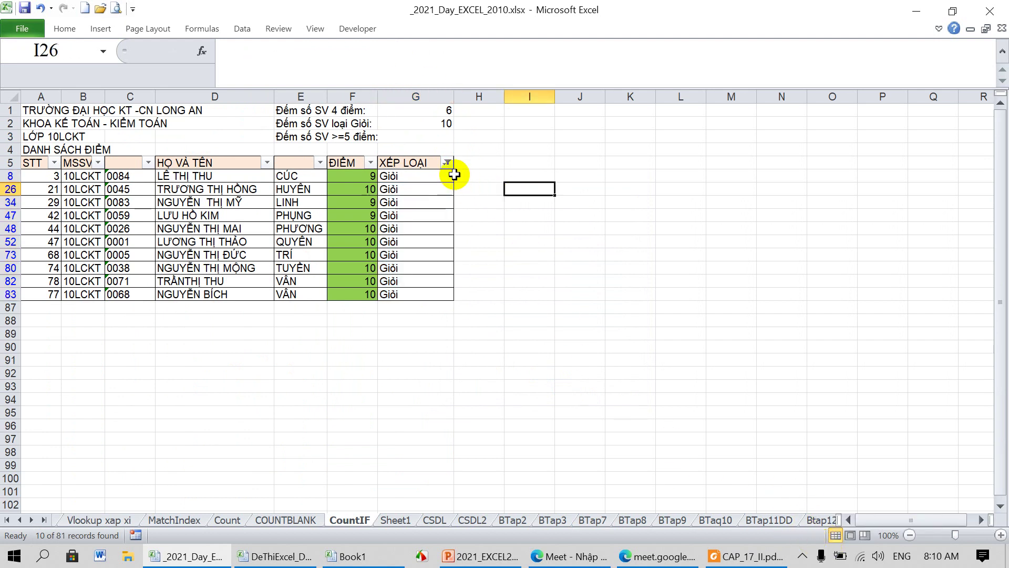
pyautogui.click(242, 28)
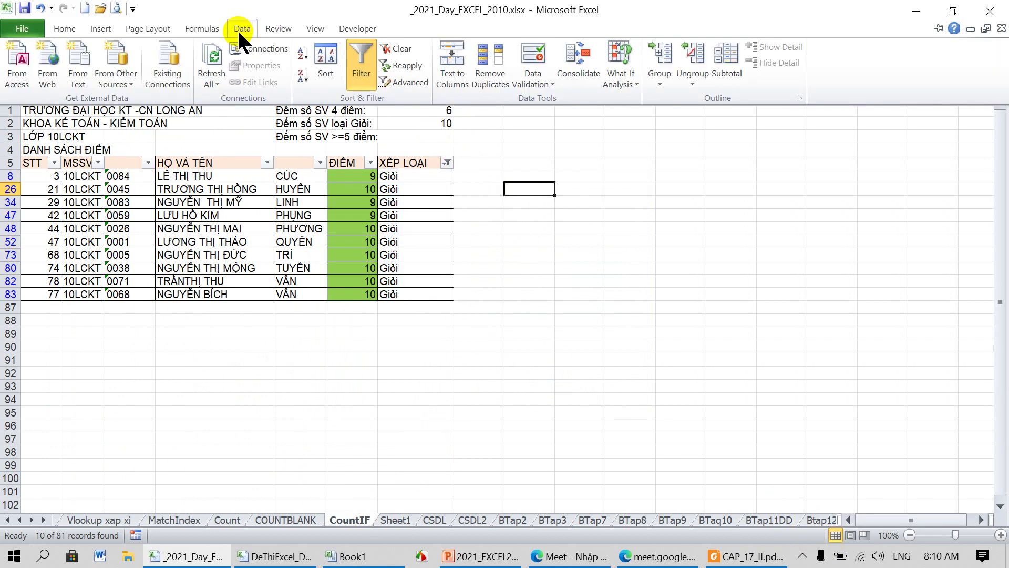
pyautogui.click(403, 49)
pyautogui.click(419, 110)
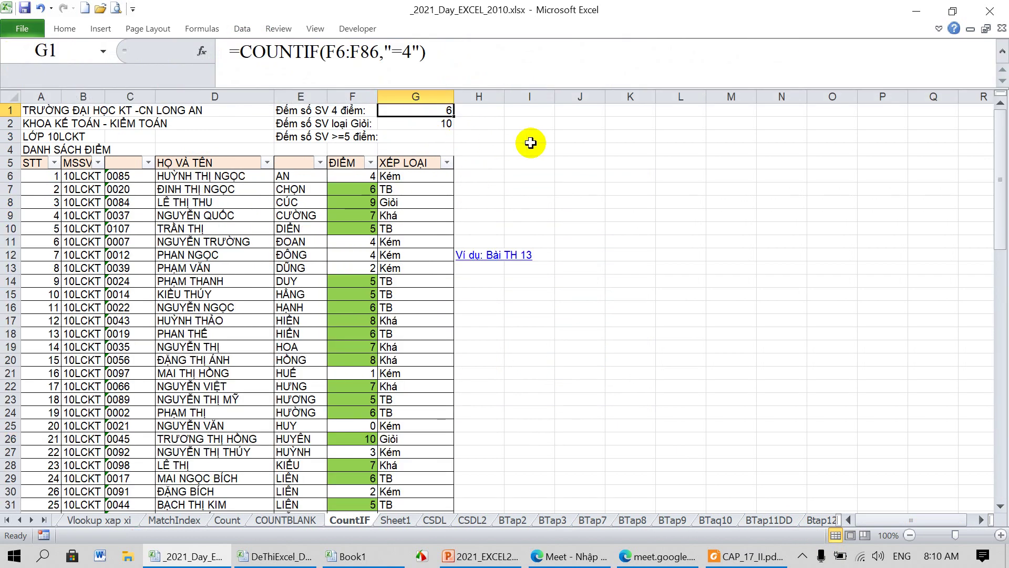
# Step: Change G1's criterion to a plain 4 and commit the formula
pyautogui.click(421, 53)
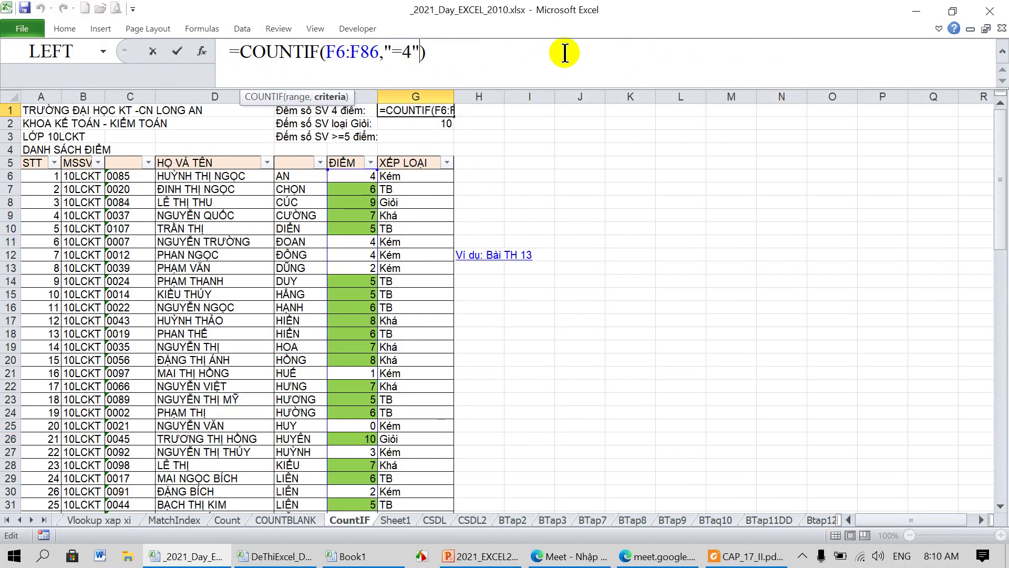
pyautogui.press('BackSpace')
pyautogui.press('BackSpace')
pyautogui.press('BackSpace')
pyautogui.press('BackSpace')
pyautogui.write('4')
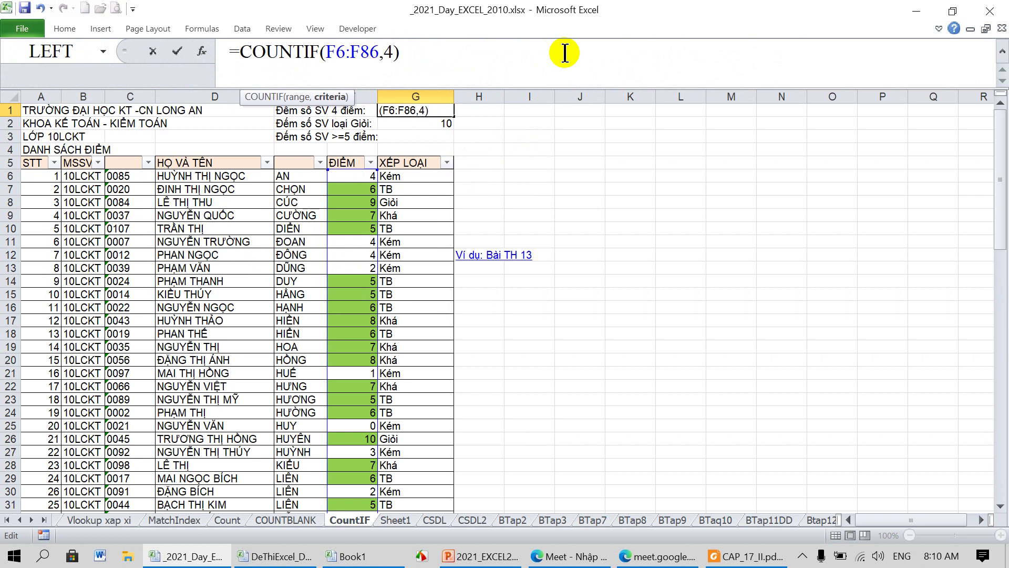
pyautogui.press('Return')
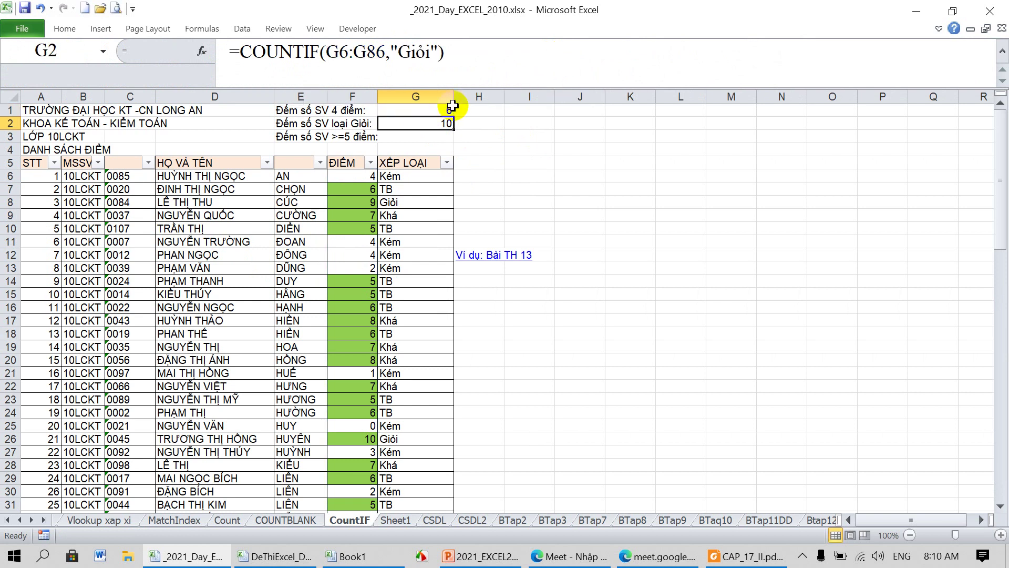
# Step: Test an unquoted =4 criterion in G1 and dismiss the error, then switch to a quoted "=4"
pyautogui.click(447, 109)
pyautogui.click(387, 53)
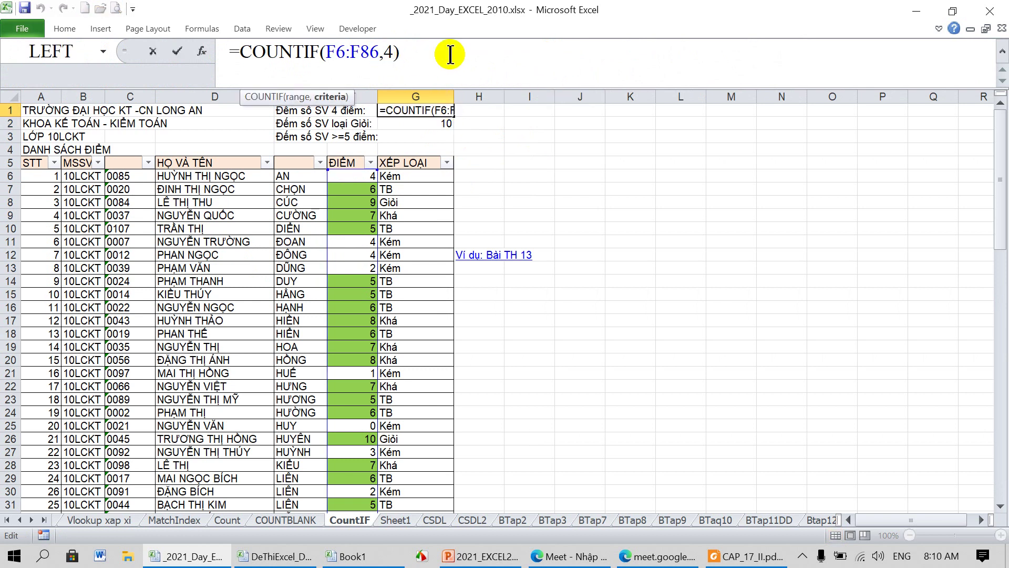
pyautogui.write('=')
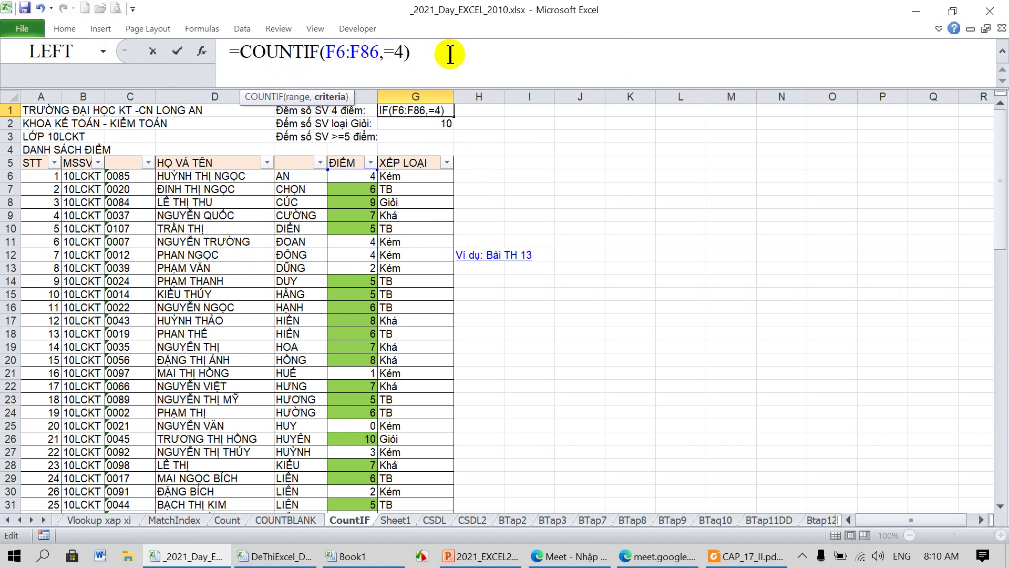
pyautogui.press('Return')
pyautogui.click(488, 329)
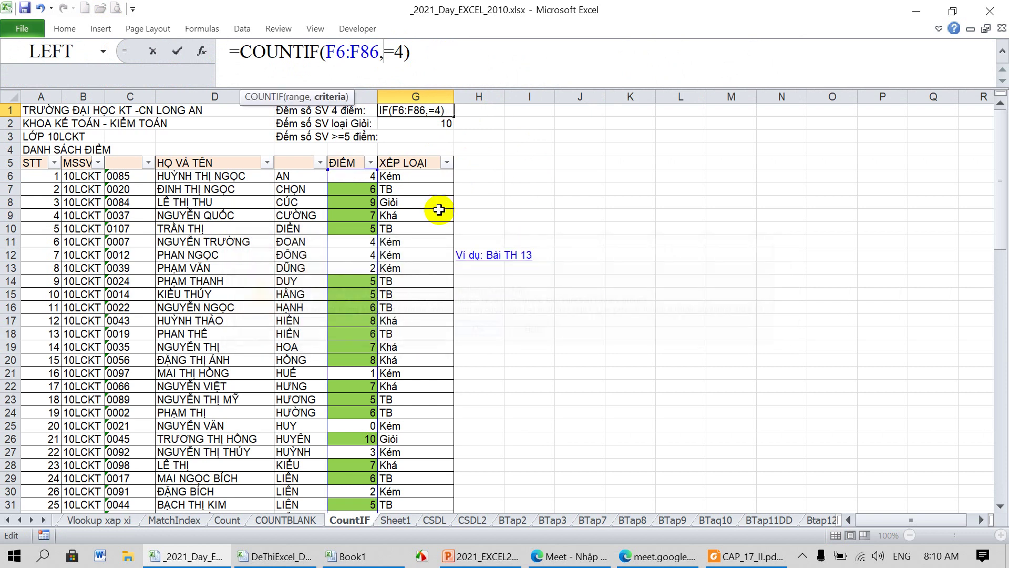
pyautogui.press('Delete')
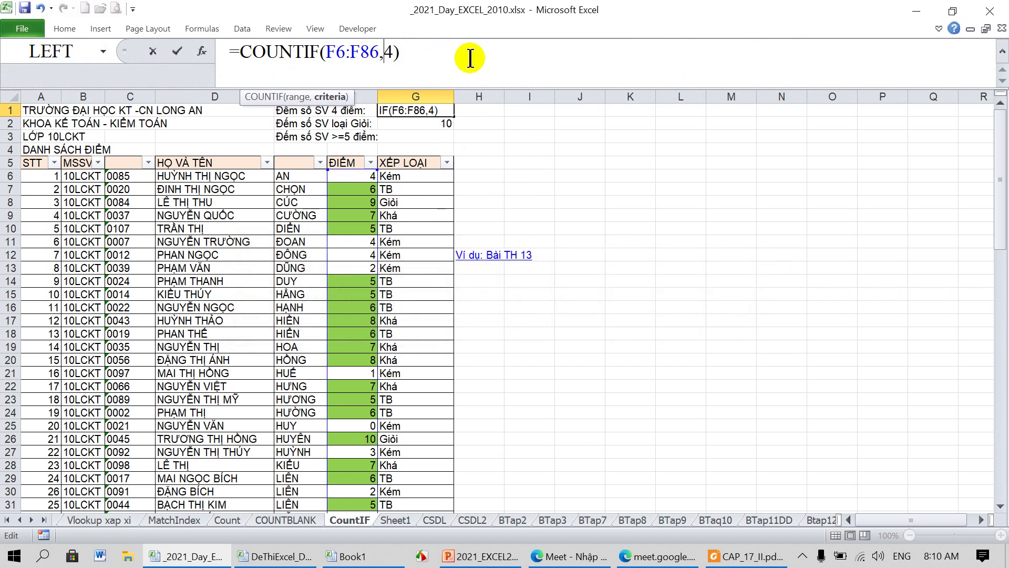
pyautogui.write('"')
pyautogui.click(403, 53)
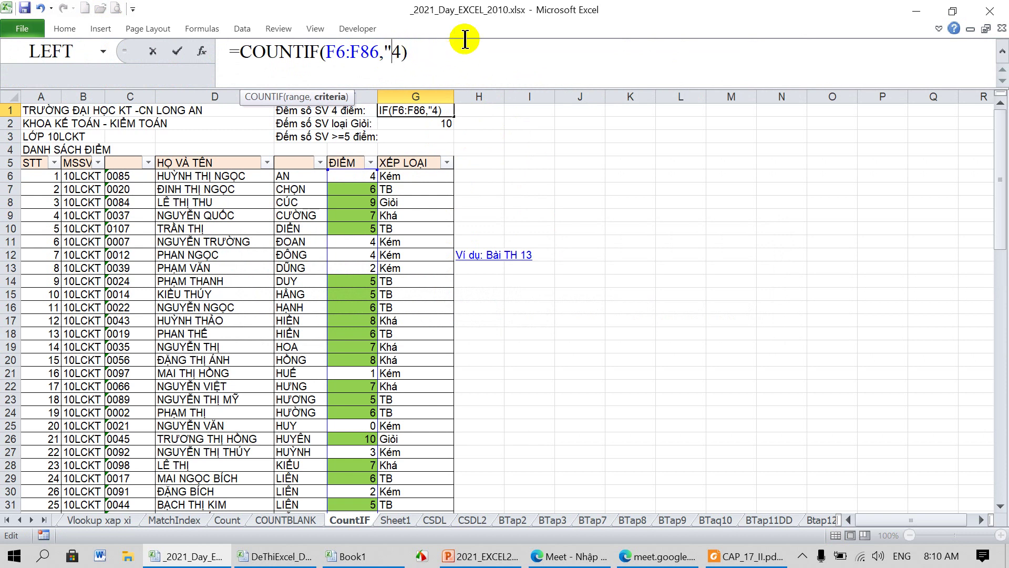
pyautogui.write('=')
pyautogui.click(411, 53)
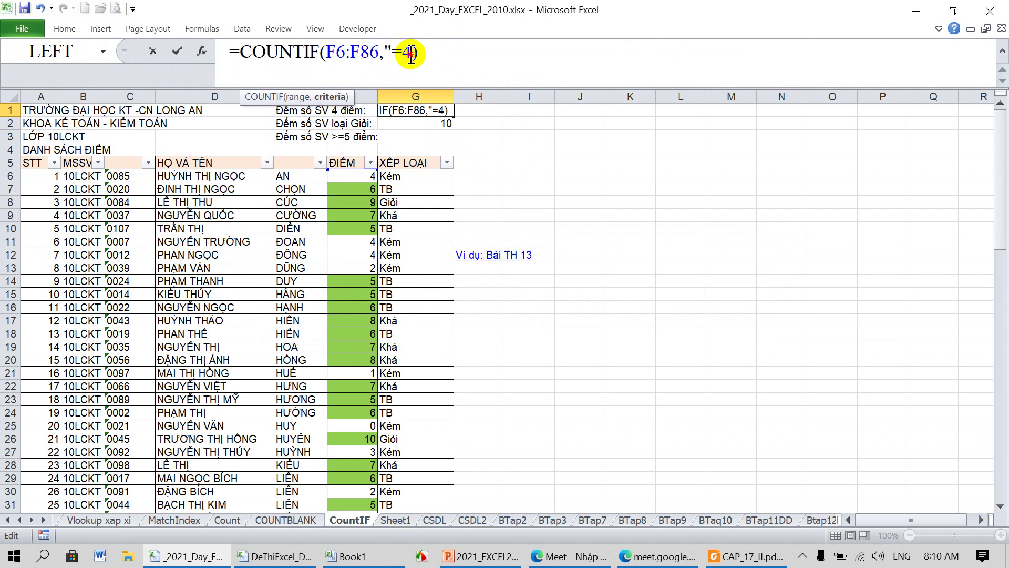
pyautogui.write('"')
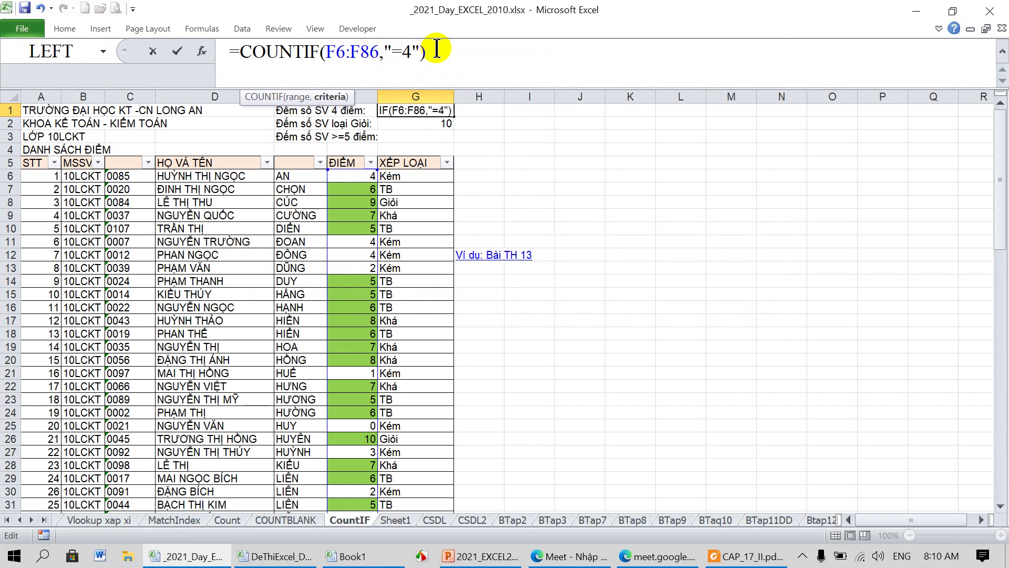
pyautogui.press('Return')
# Step: Revert G1 to =COUNTIF(F6:F86,4) and review its formula
pyautogui.click(428, 109)
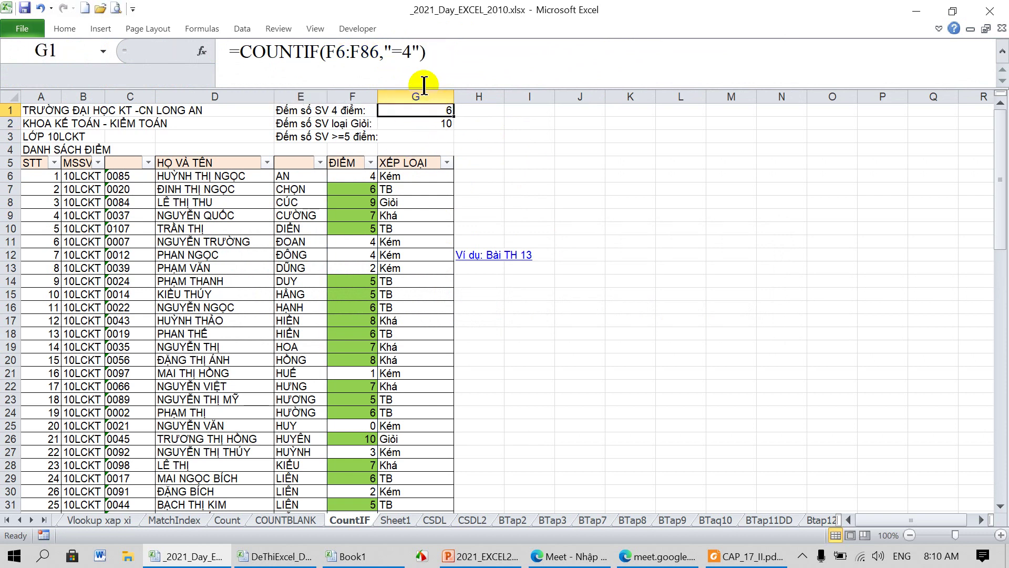
pyautogui.click(405, 53)
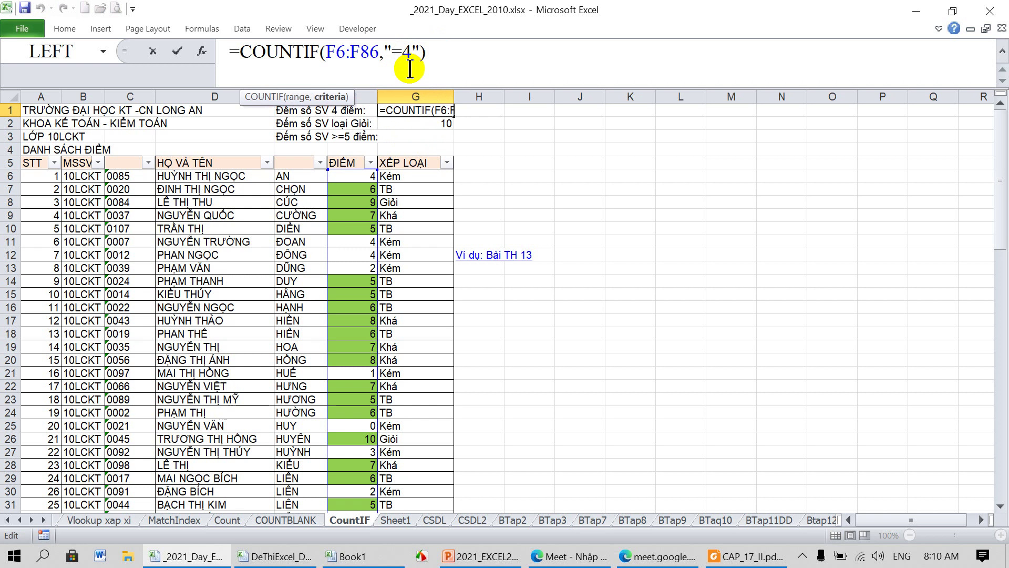
pyautogui.press('BackSpace')
pyautogui.press('BackSpace')
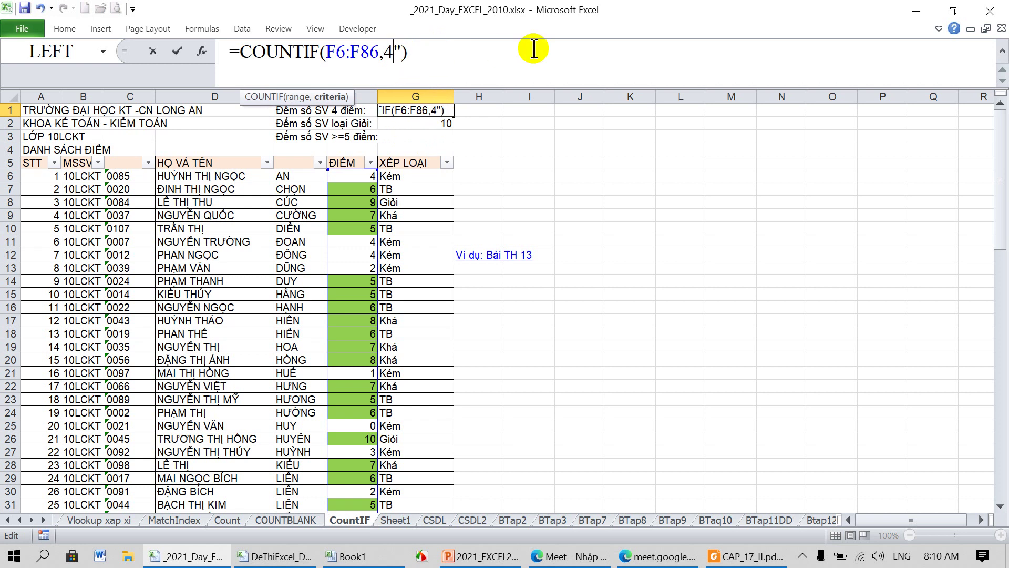
pyautogui.press('Delete')
pyautogui.press('Return')
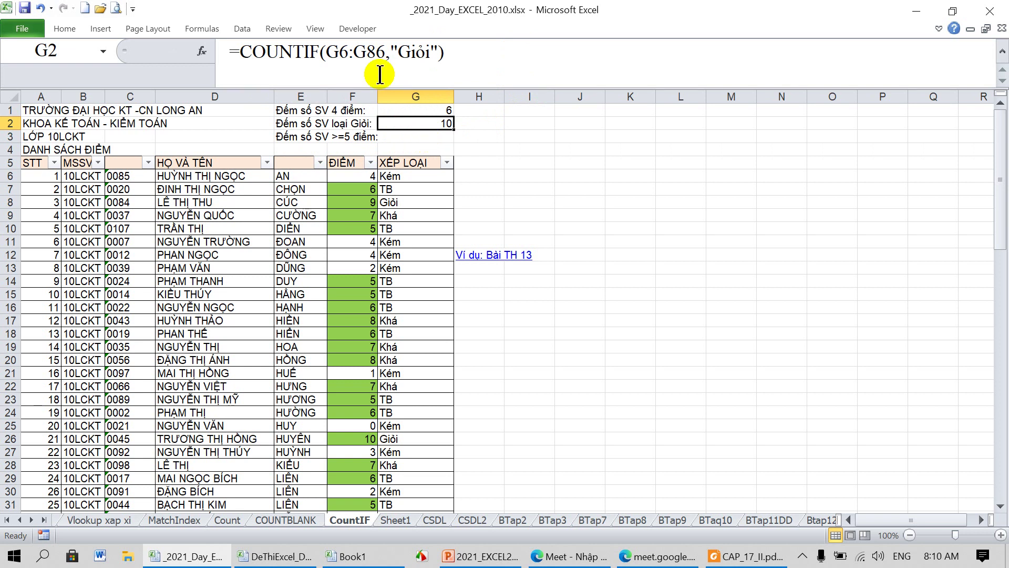
pyautogui.click(427, 108)
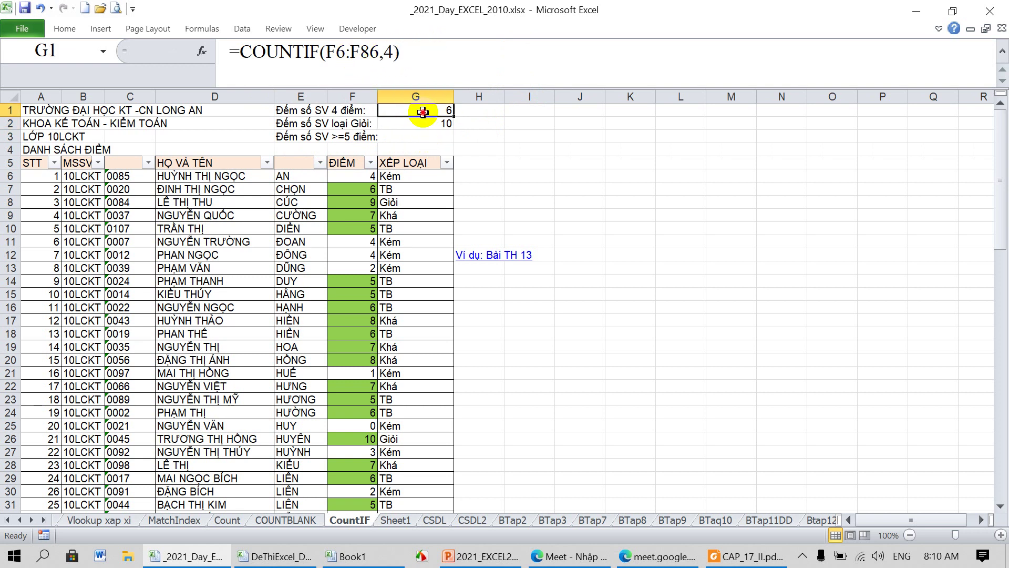
pyautogui.moveTo(233, 53); pyautogui.dragTo(321, 51)
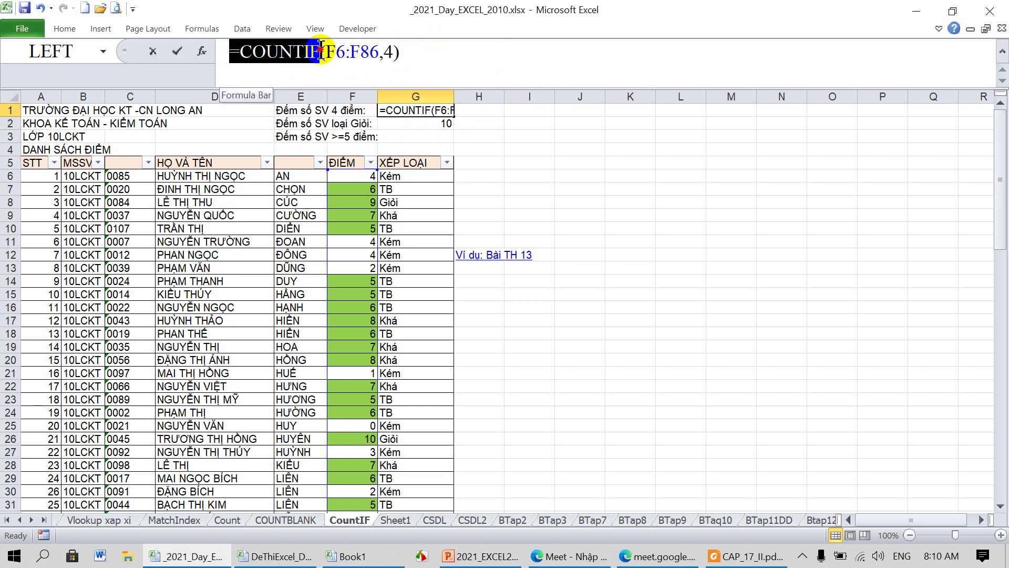
pyautogui.click(414, 137)
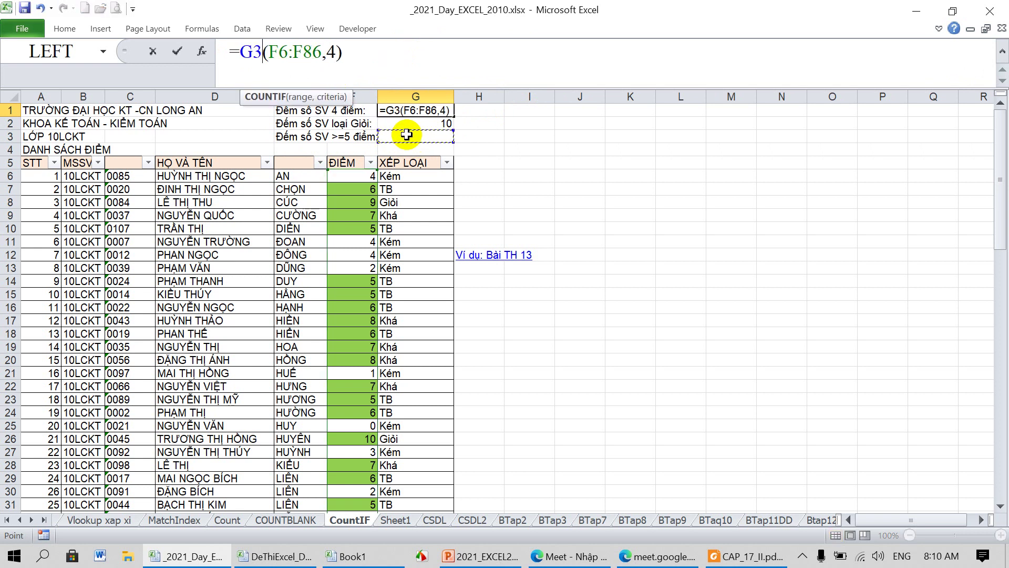
# Step: Cancel the G1 edit and start a COUNTIF formula in G3, correcting typos in the function name
pyautogui.press('Escape')
pyautogui.click(449, 136)
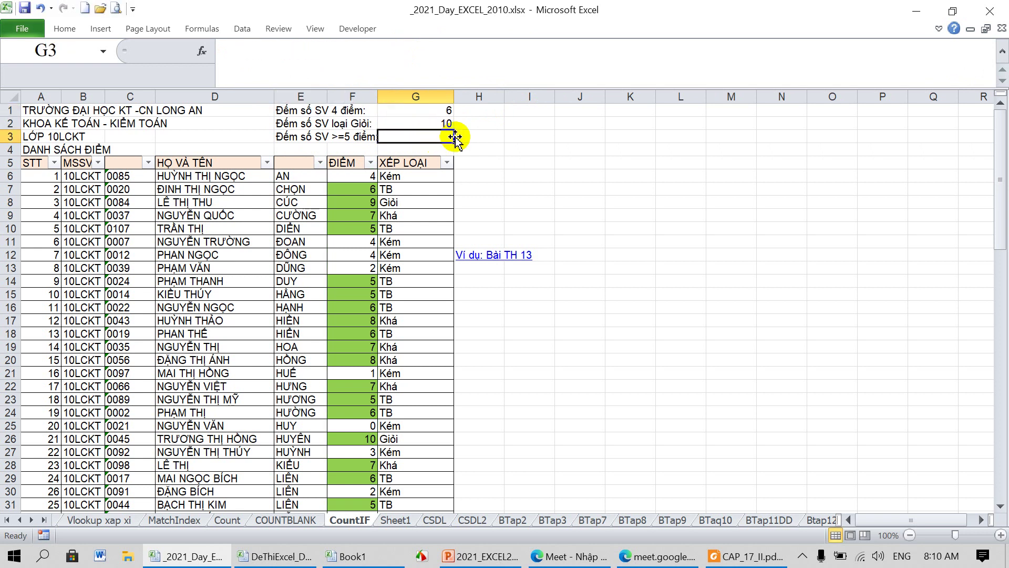
pyautogui.write('=C')
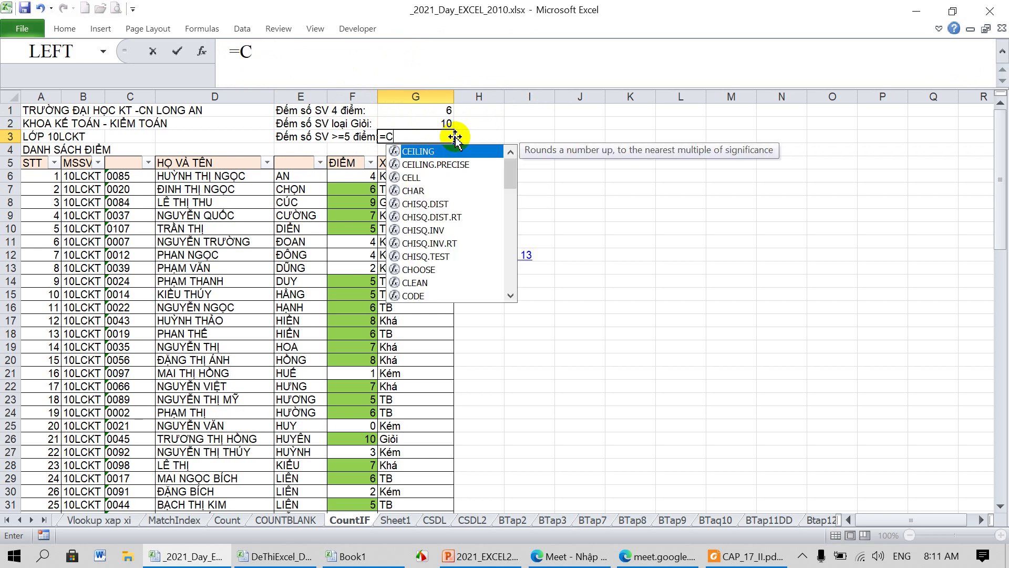
pyautogui.write('U')
pyautogui.press('BackSpace')
pyautogui.write('OUNTIF')
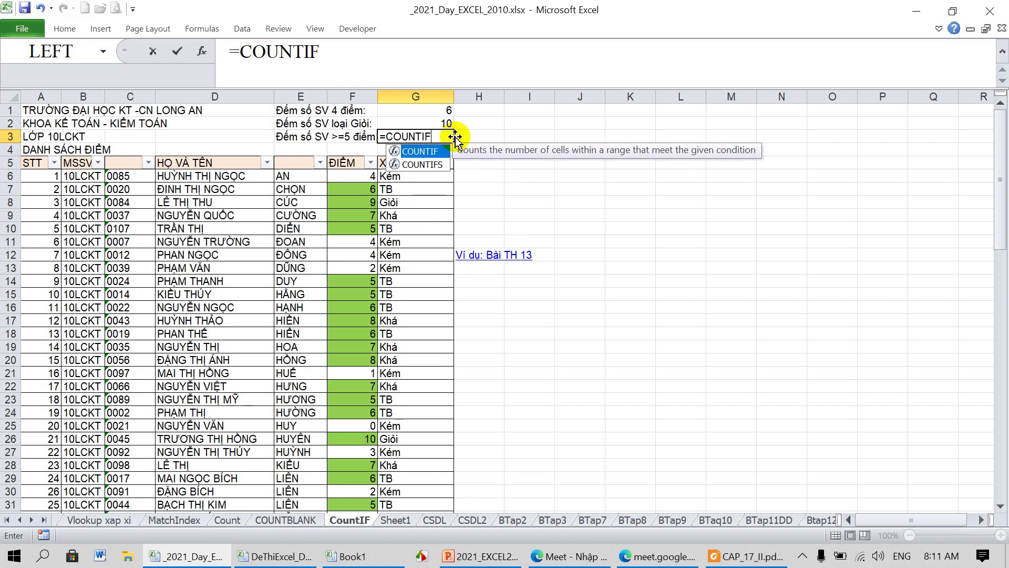
pyautogui.write('(')
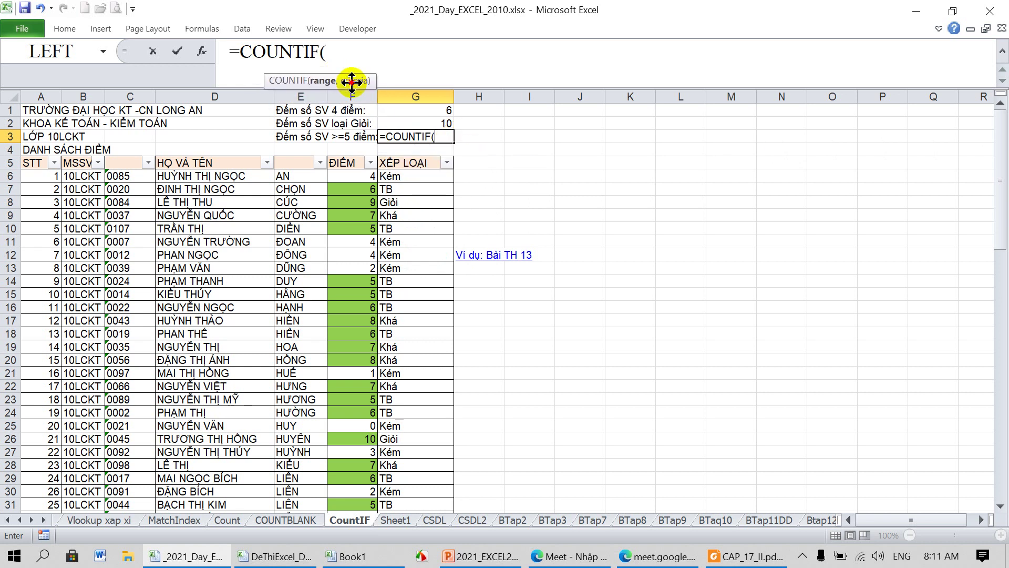
pyautogui.click(347, 55)
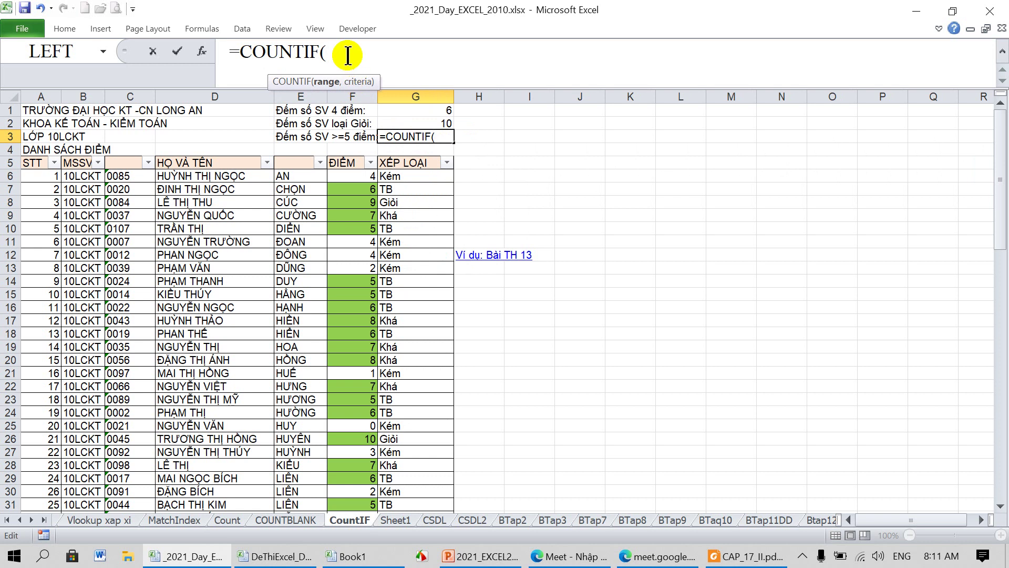
pyautogui.press('BackSpace')
pyautogui.press('BackSpace')
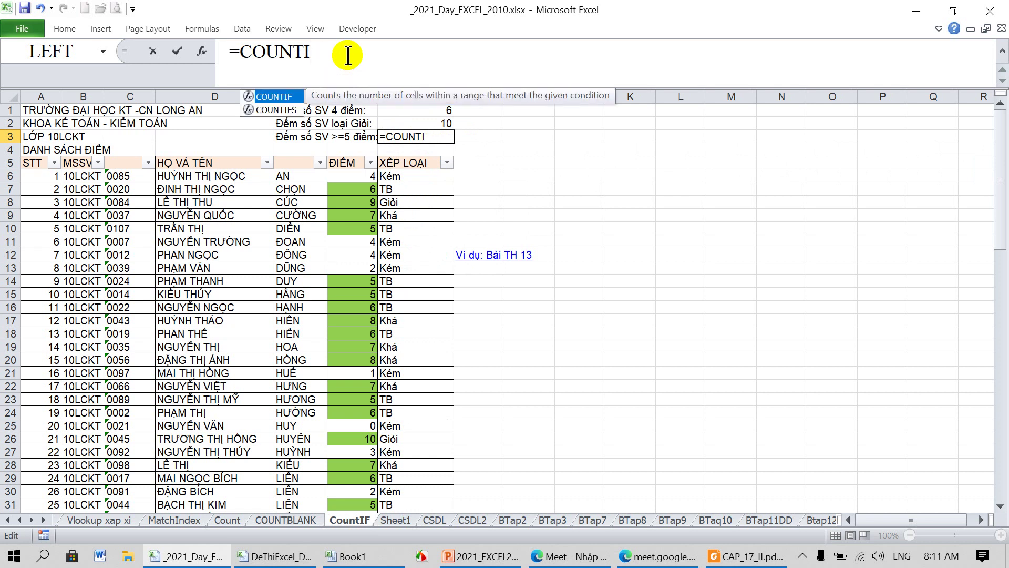
pyautogui.write('(')
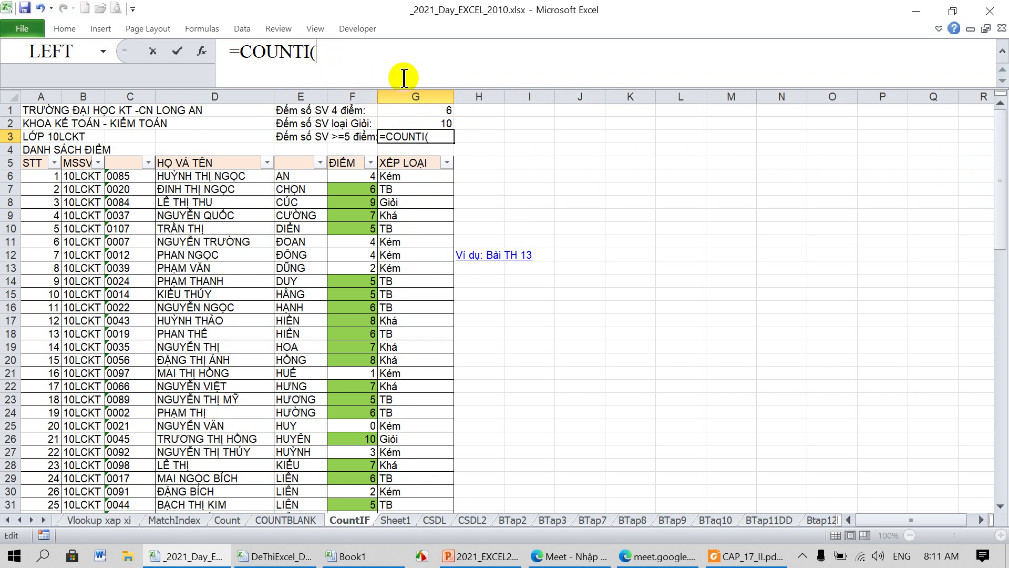
pyautogui.press('BackSpace')
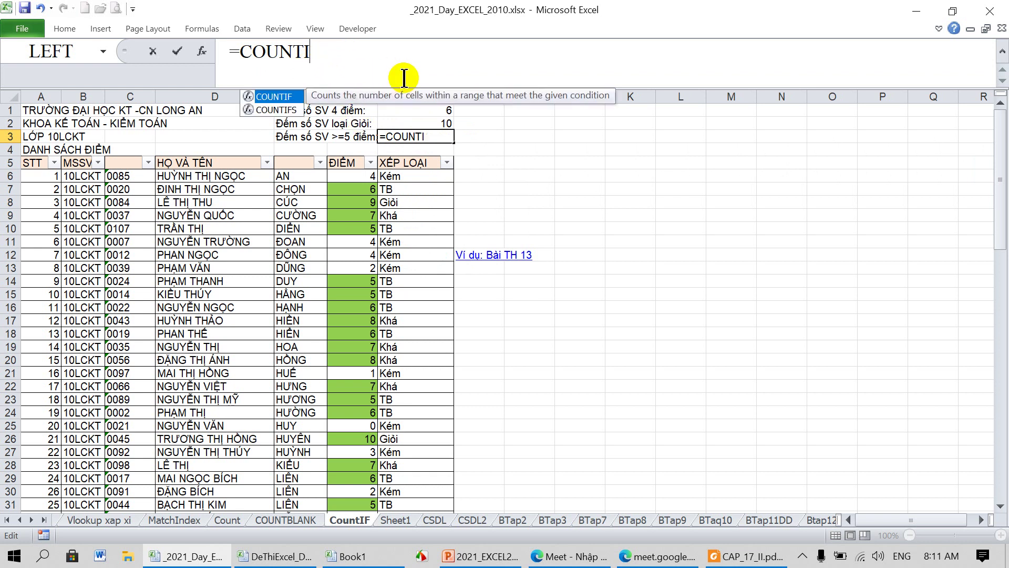
pyautogui.write('(')
pyautogui.press('BackSpace')
pyautogui.write('F(')
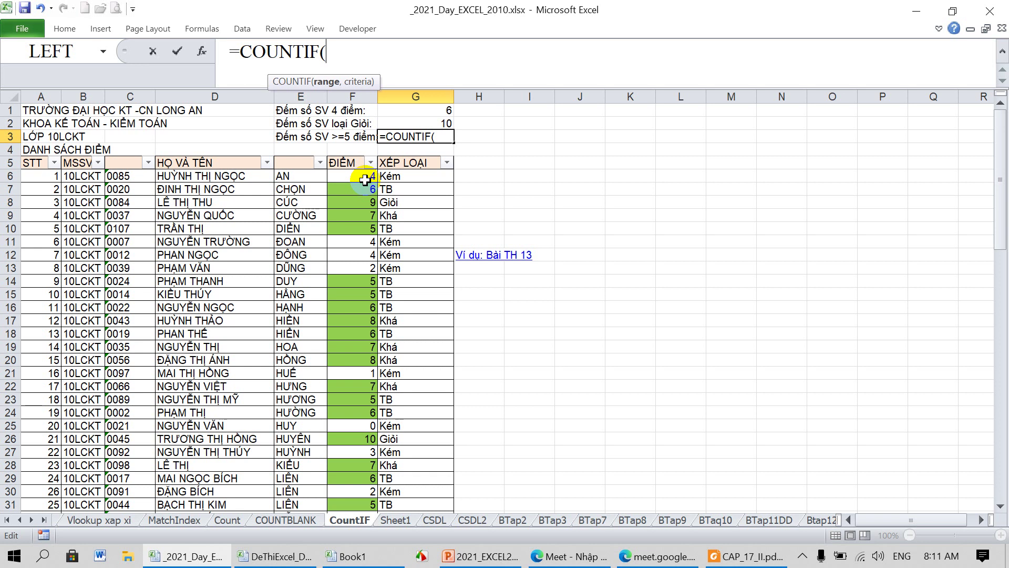
# Step: Complete G3 as =COUNTIF(F6:F86,">=5"), which returns 54
pyautogui.moveTo(366, 179)
pyautogui.mouseDown()
pyautogui.moveTo(356, 561)
pyautogui.moveTo(355, 456)
pyautogui.mouseUp()
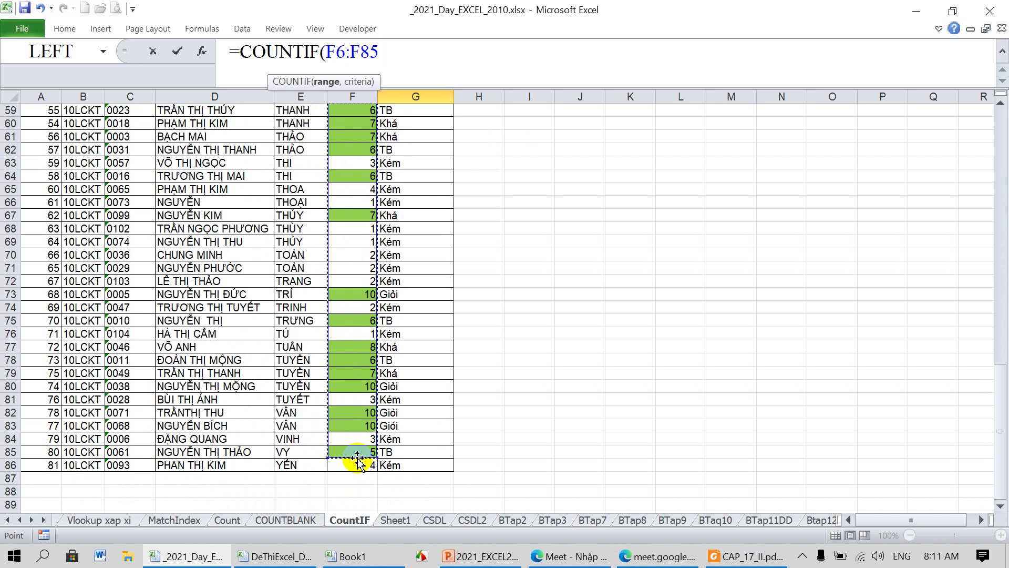
pyautogui.moveTo(359, 445); pyautogui.dragTo(361, 465)
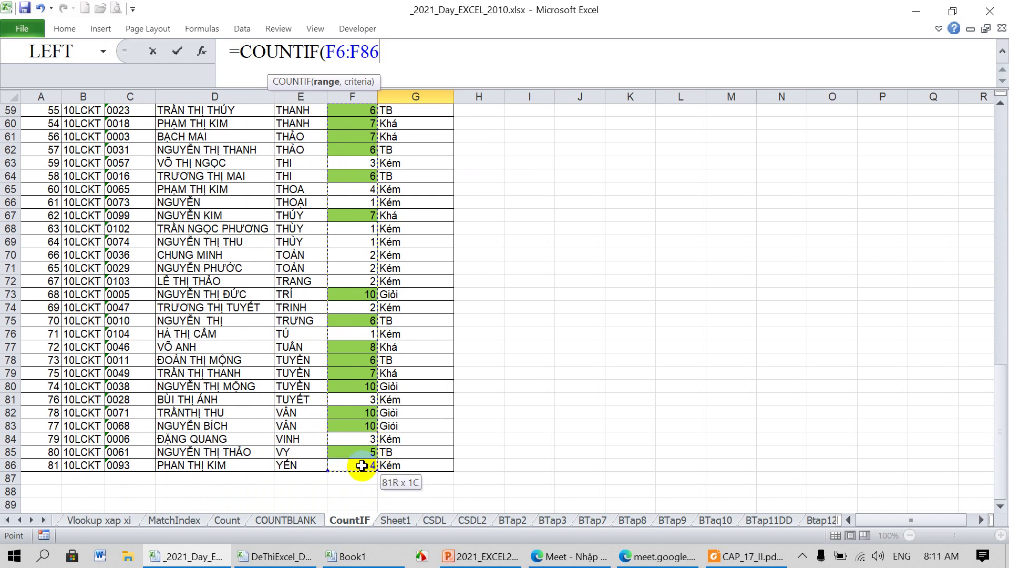
pyautogui.write(',')
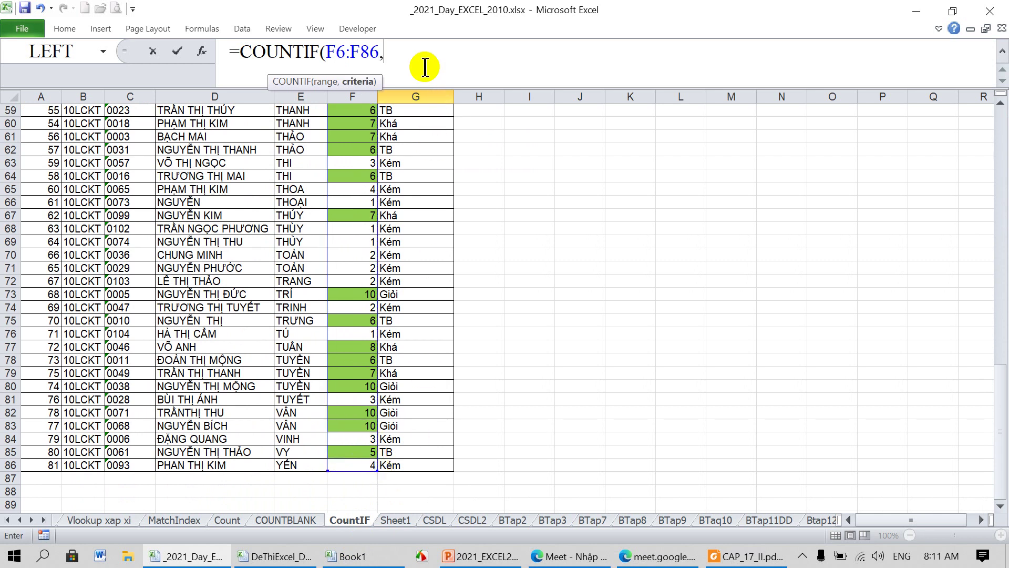
pyautogui.write('">=5')
pyautogui.write('"')
pyautogui.write(')')
pyautogui.press('Return')
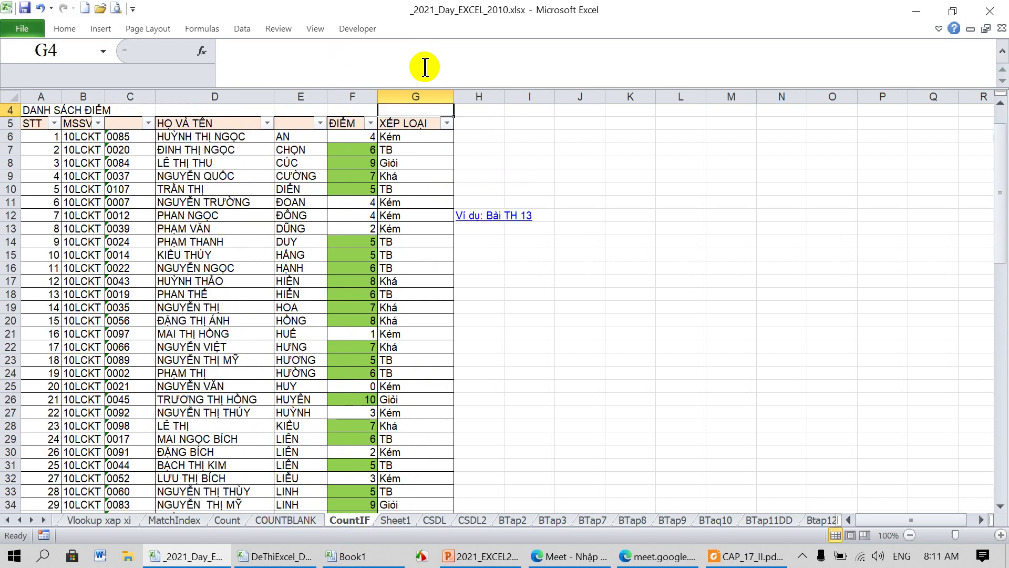
pyautogui.scroll(1, 459, 117)
pyautogui.click(441, 136)
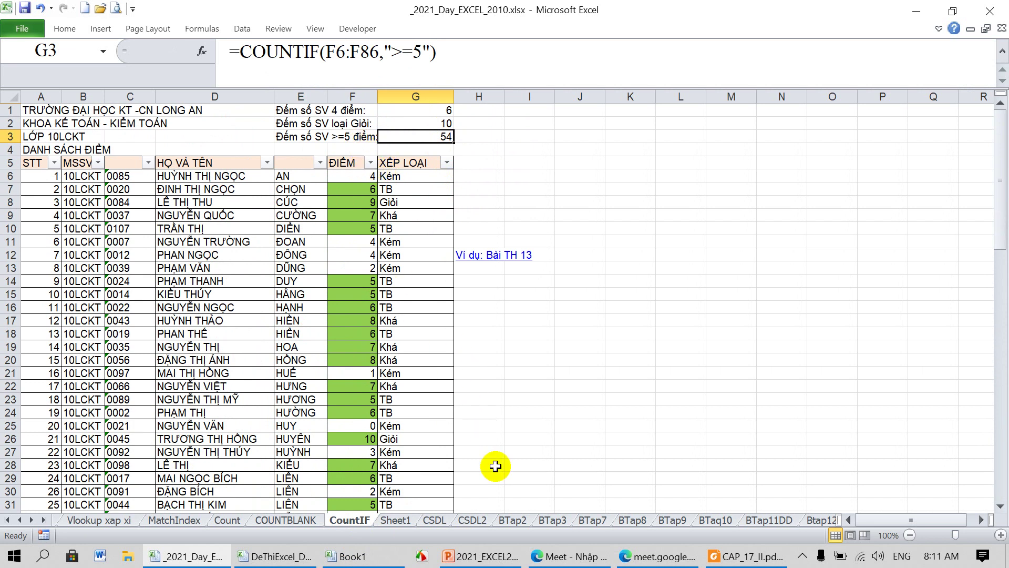
pyautogui.click(481, 555)
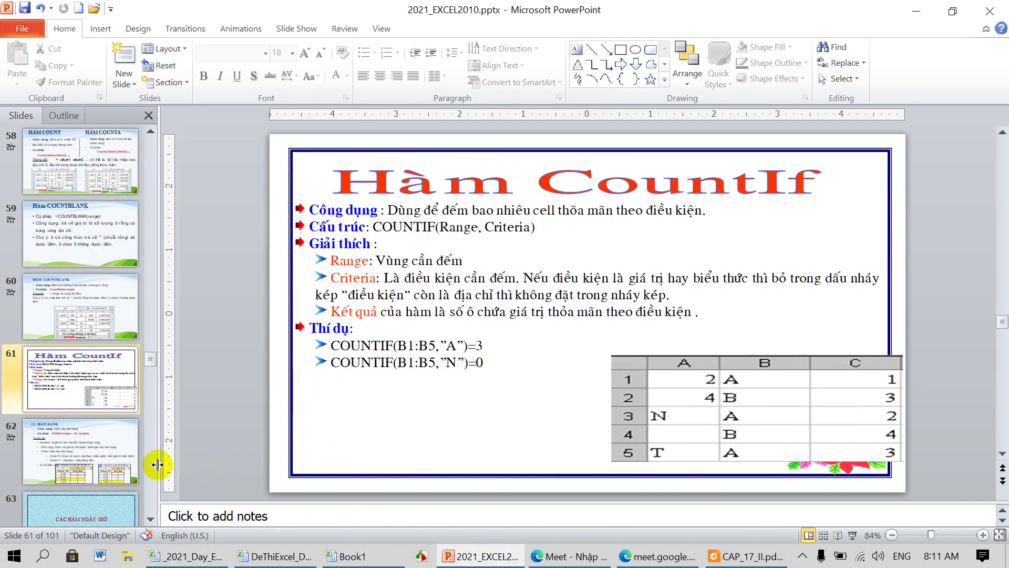
# Step: Show the '11. HÀM RANK' slide, then select N12 on Excel's BTap4 sheet
pyautogui.click(113, 463)
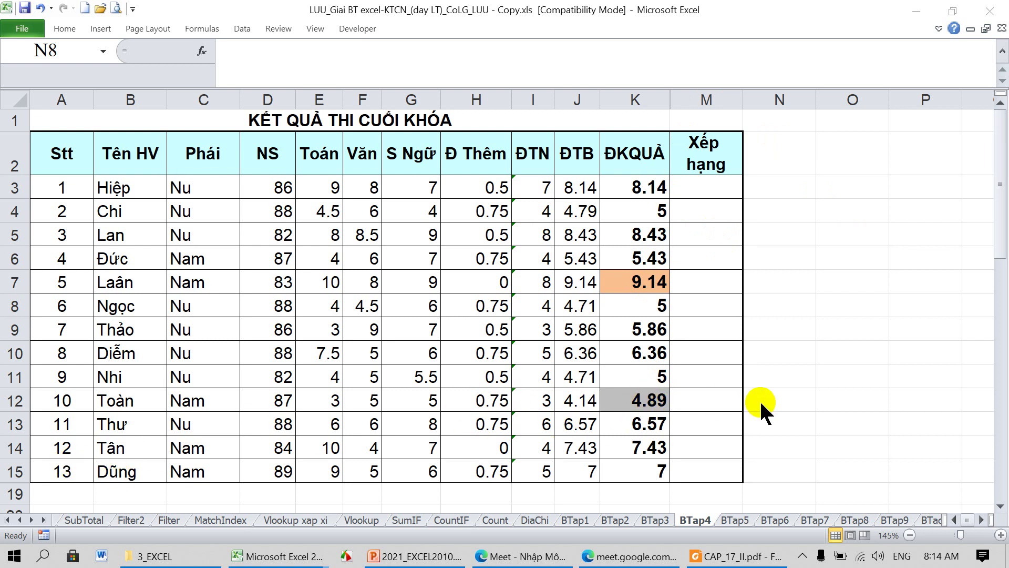
pyautogui.click(778, 400)
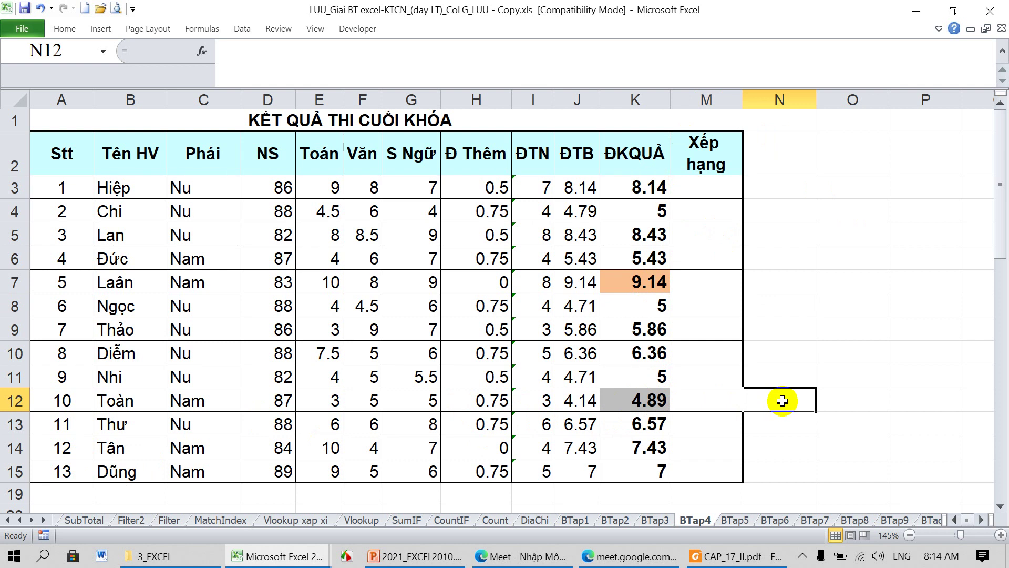
# Step: Enter 13 in N12, 1 in N7 and the label HẠNG NHẤT in O7
pyautogui.write('13')
pyautogui.click(778, 282)
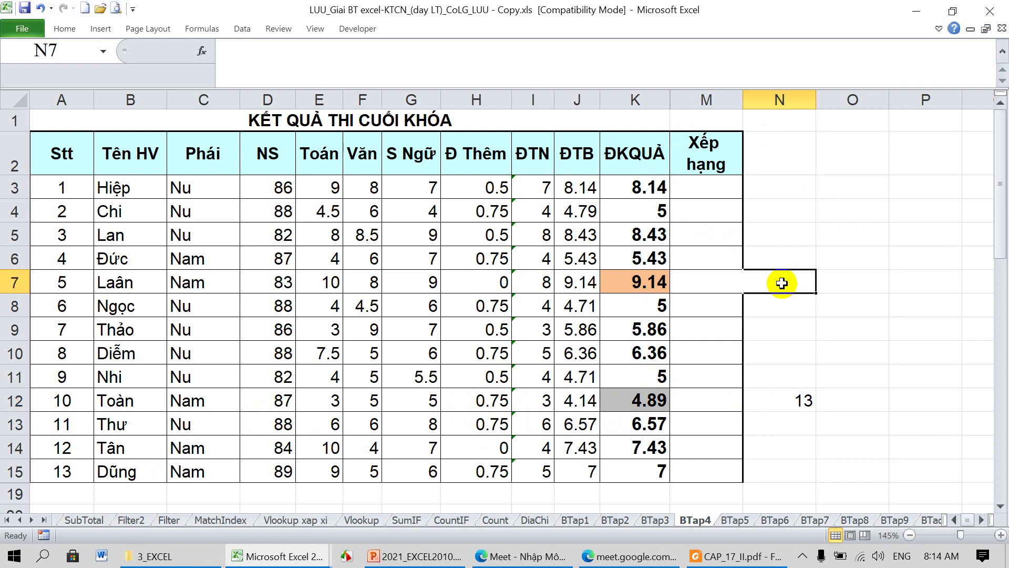
pyautogui.write('1')
pyautogui.click(866, 284)
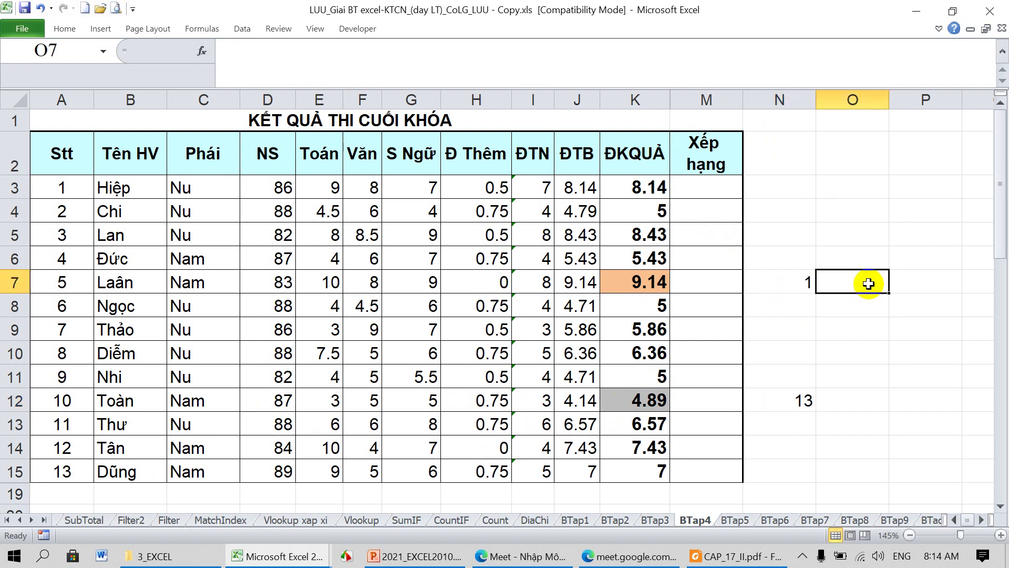
pyautogui.write('HANJG NHASAT')
pyautogui.press('Return')
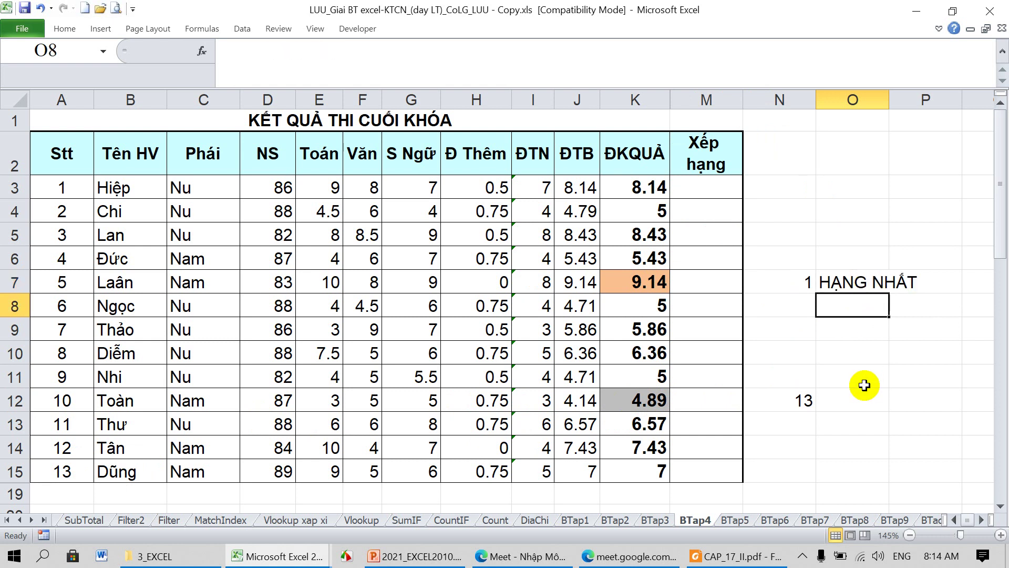
# Step: Add the label HẠNG CHÓT in O12 for the last rank
pyautogui.click(863, 394)
pyautogui.write('HANGF')
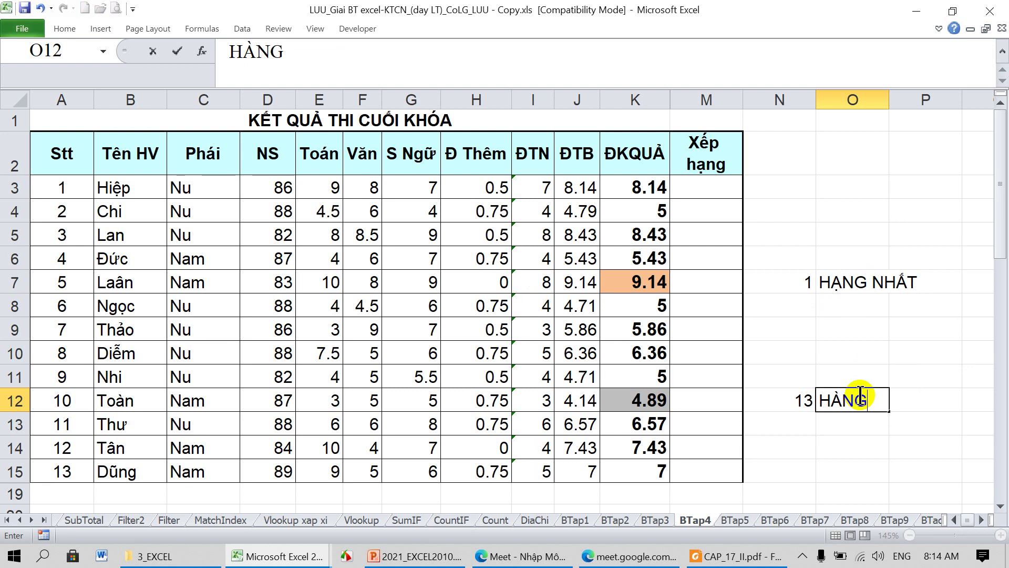
pyautogui.press('BackSpace')
pyautogui.press('BackSpace')
pyautogui.press('BackSpace')
pyautogui.write('A')
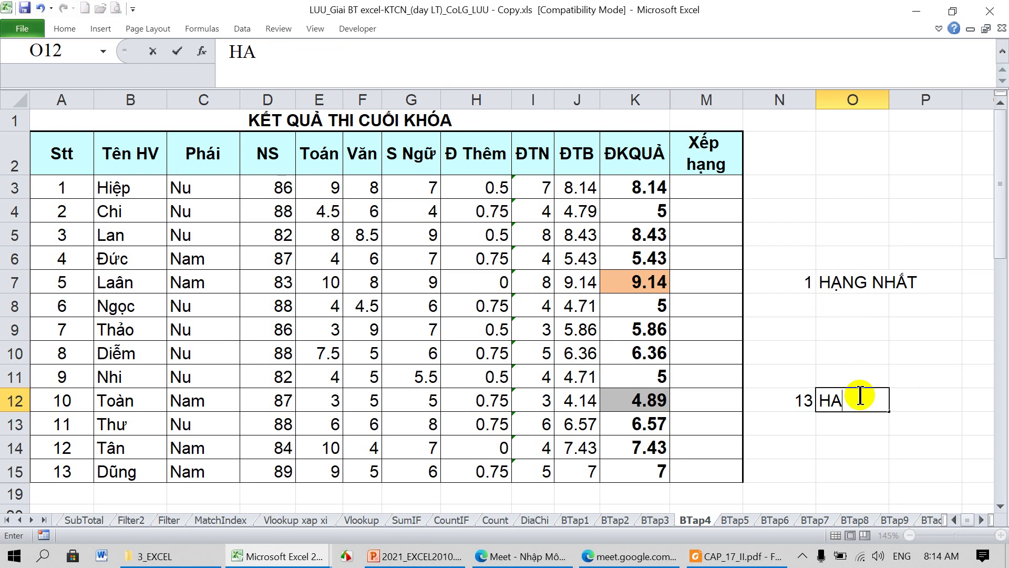
pyautogui.write('NG')
pyautogui.write('O')
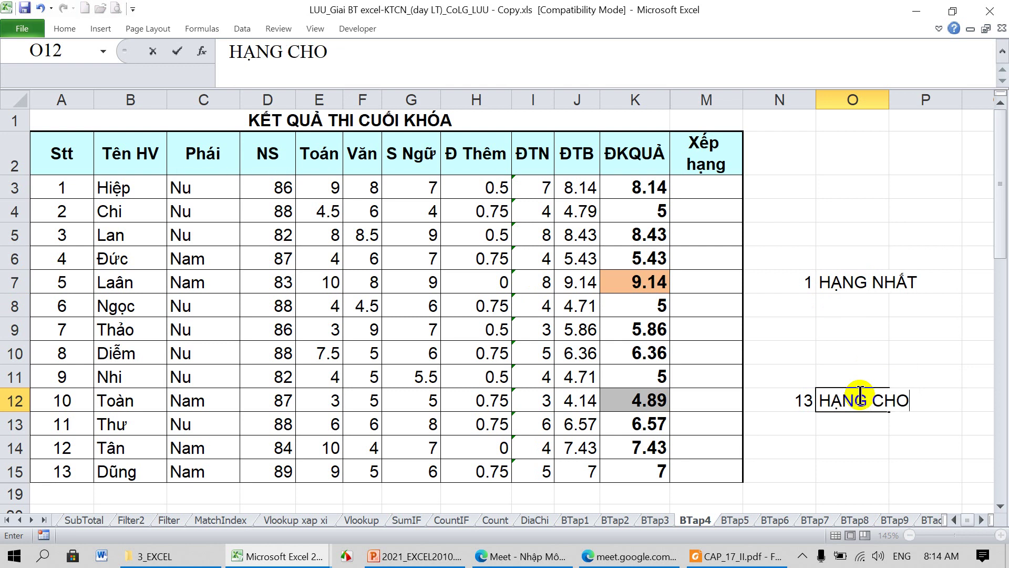
pyautogui.write('T')
pyautogui.press('Return')
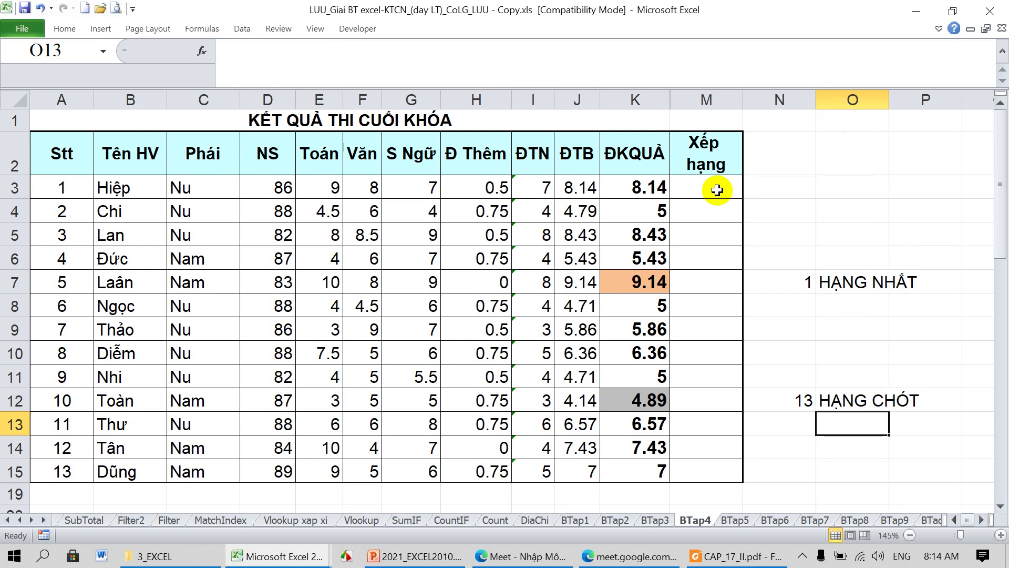
pyautogui.click(716, 190)
pyautogui.write('=')
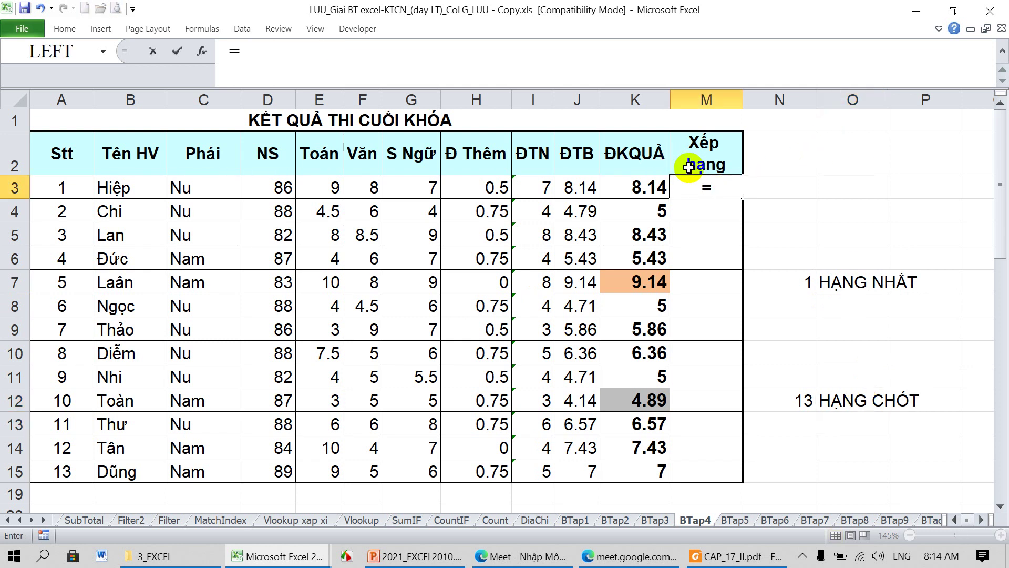
pyautogui.click(326, 66)
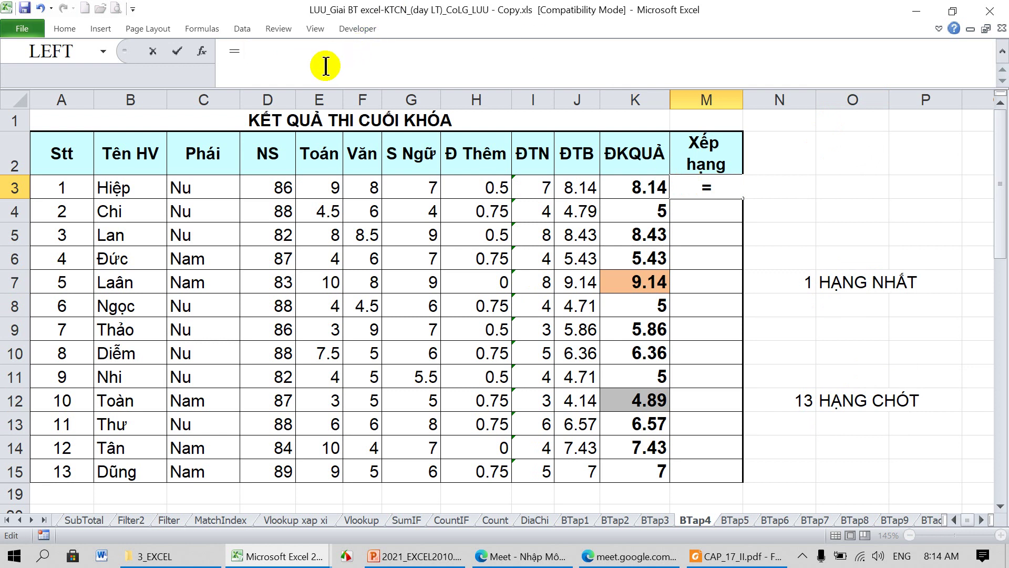
pyautogui.write('RANK')
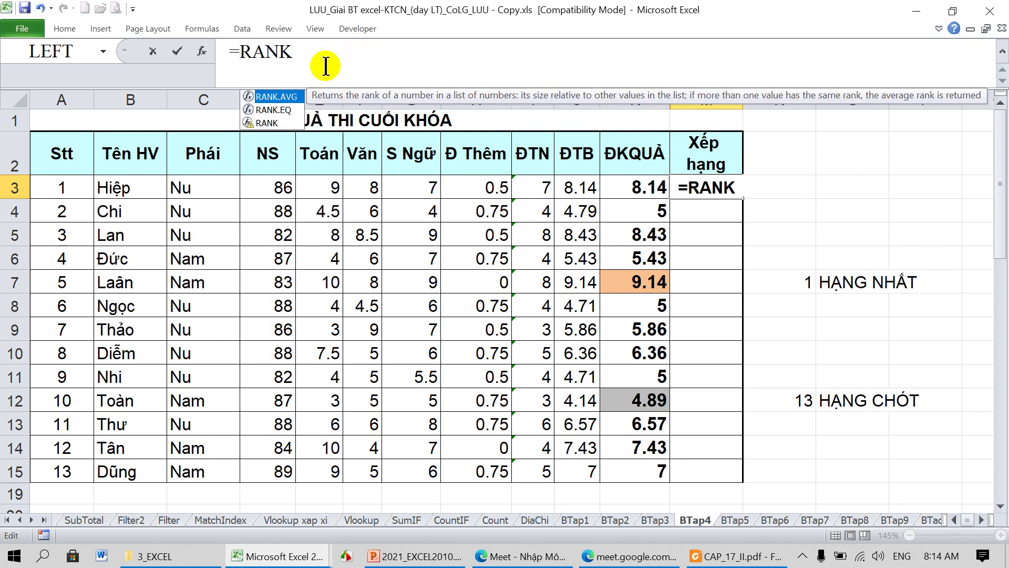
pyautogui.write('(')
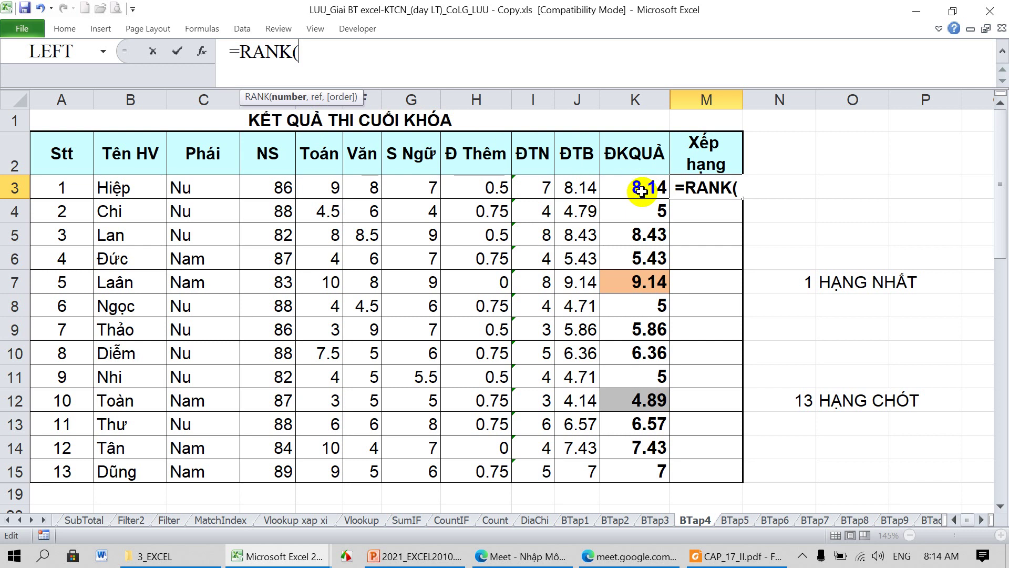
pyautogui.click(642, 190)
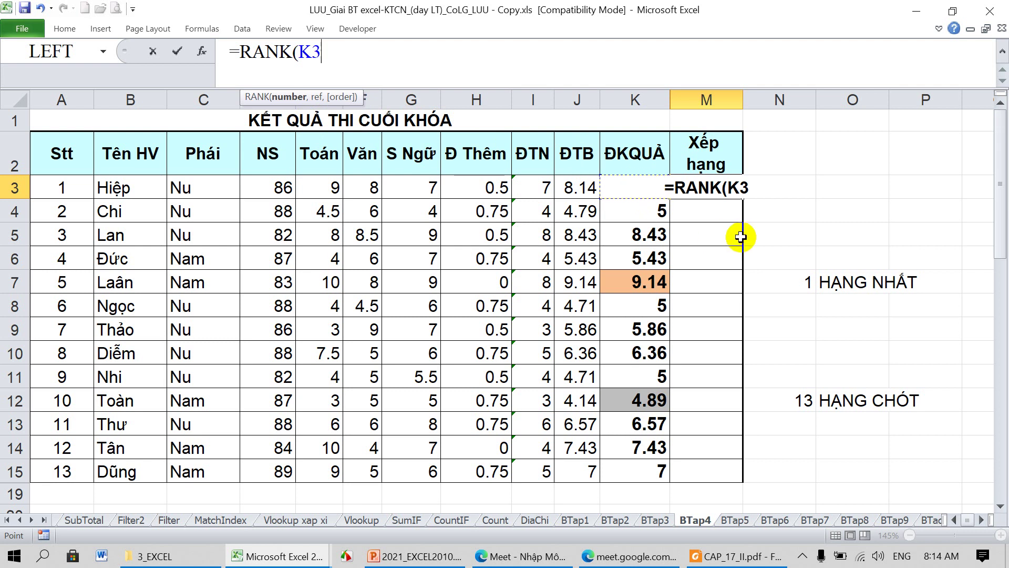
pyautogui.press('Escape')
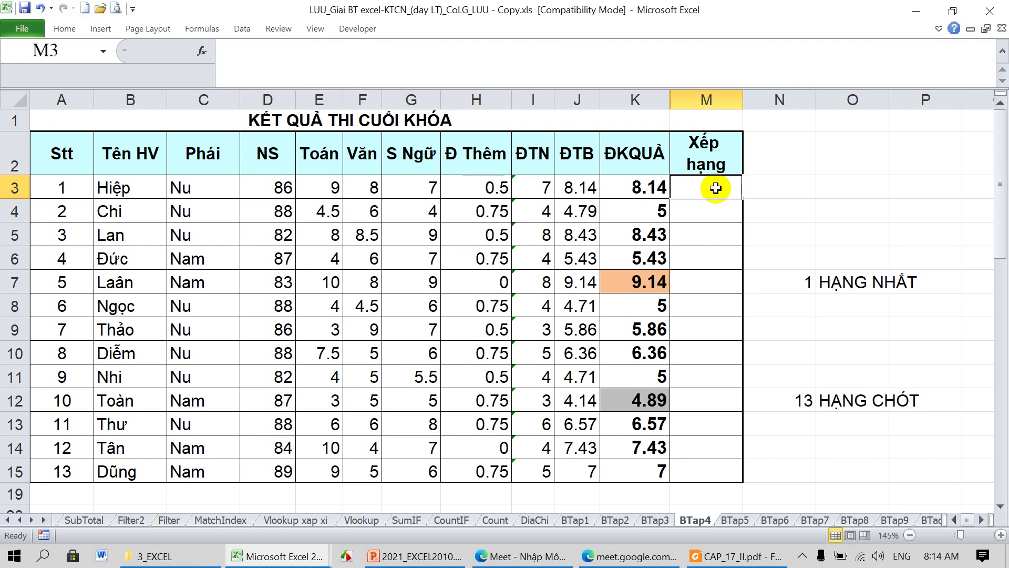
pyautogui.click(64, 24)
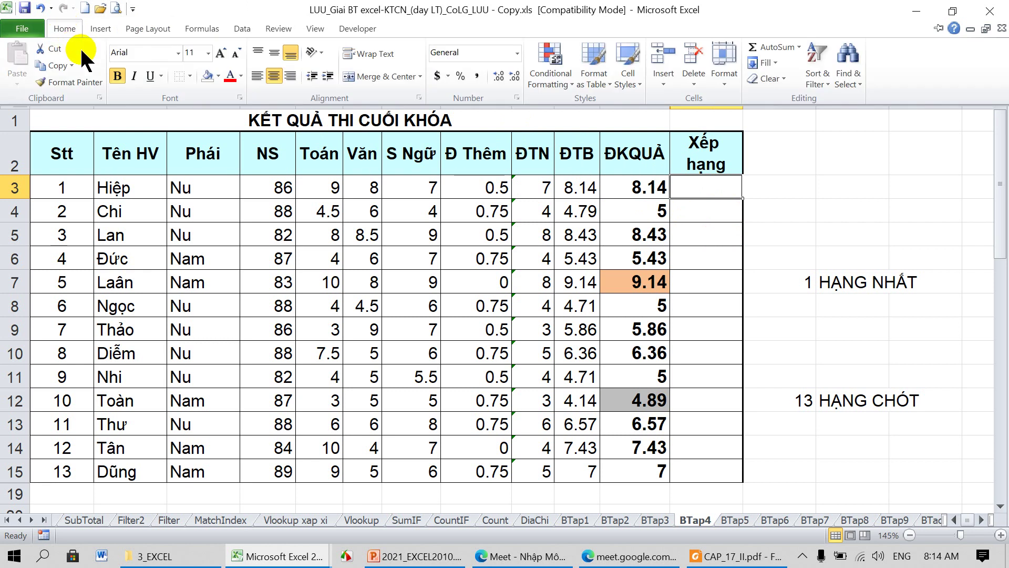
pyautogui.click(773, 78)
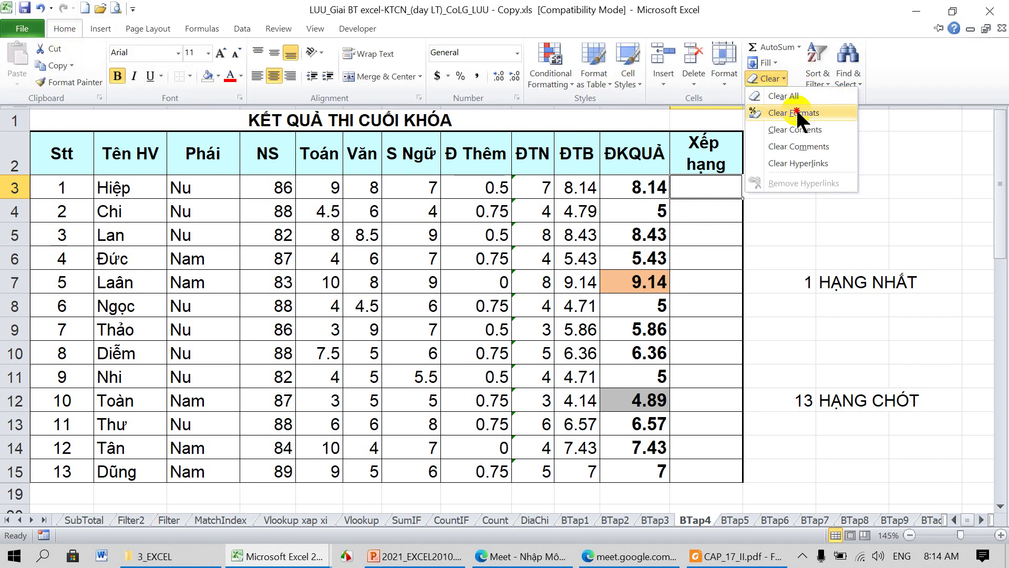
pyautogui.click(797, 107)
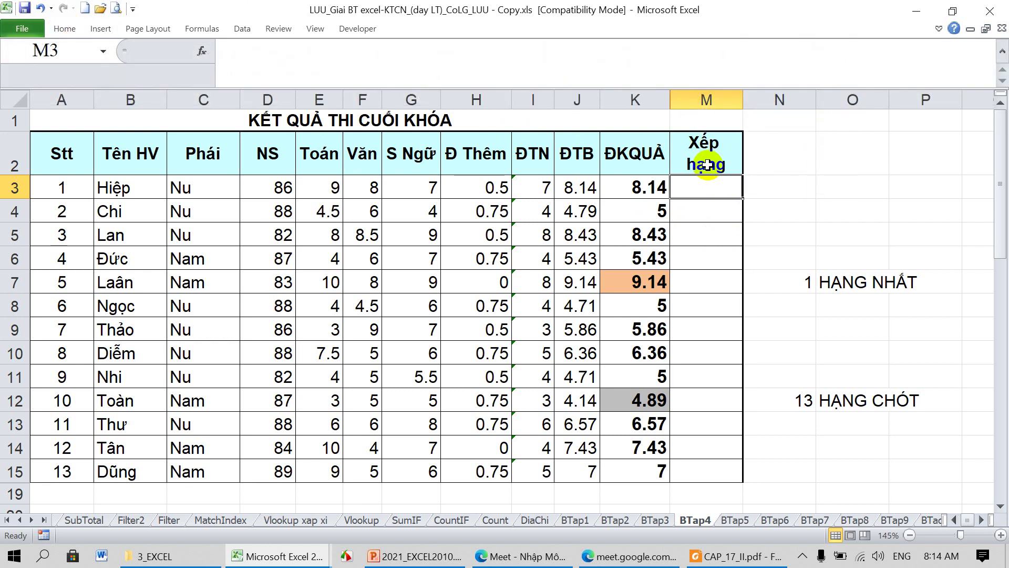
pyautogui.click(415, 62)
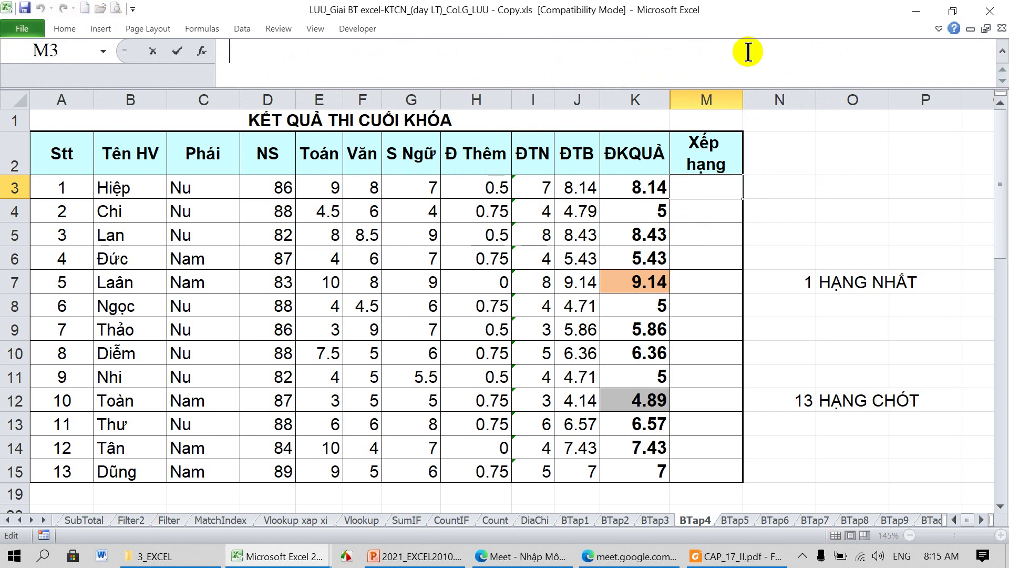
# Step: Type =RANK(K3,K3:K15 in M3, using K3 as the value and the ĐKQUẢ scores as the range
pyautogui.write('=')
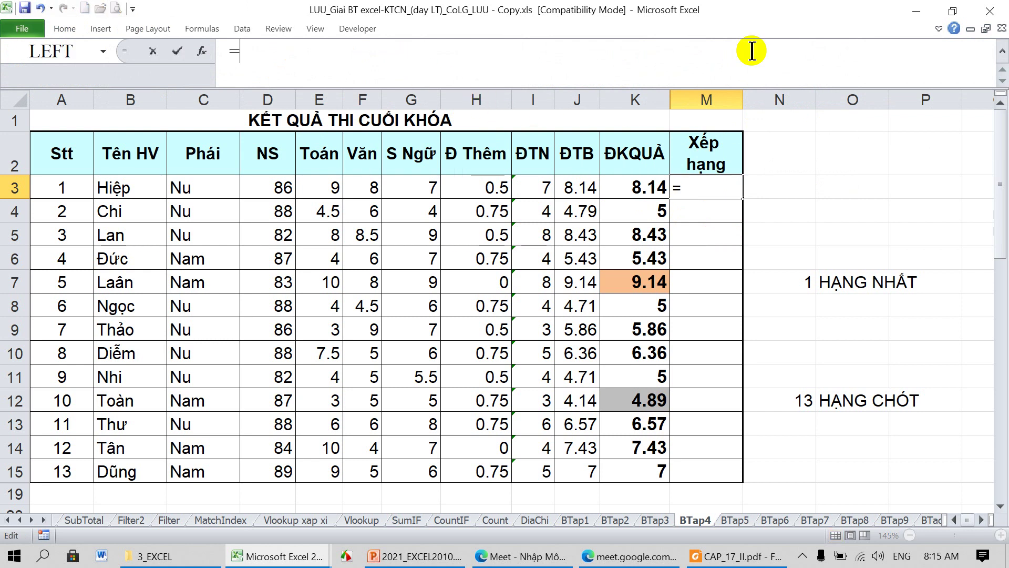
pyautogui.write('RANK(')
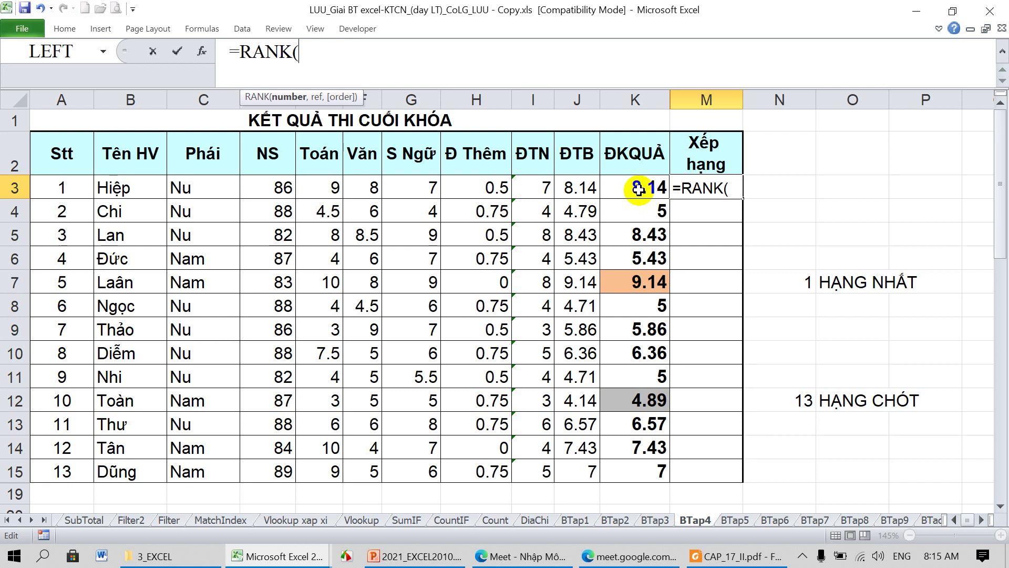
pyautogui.click(639, 190)
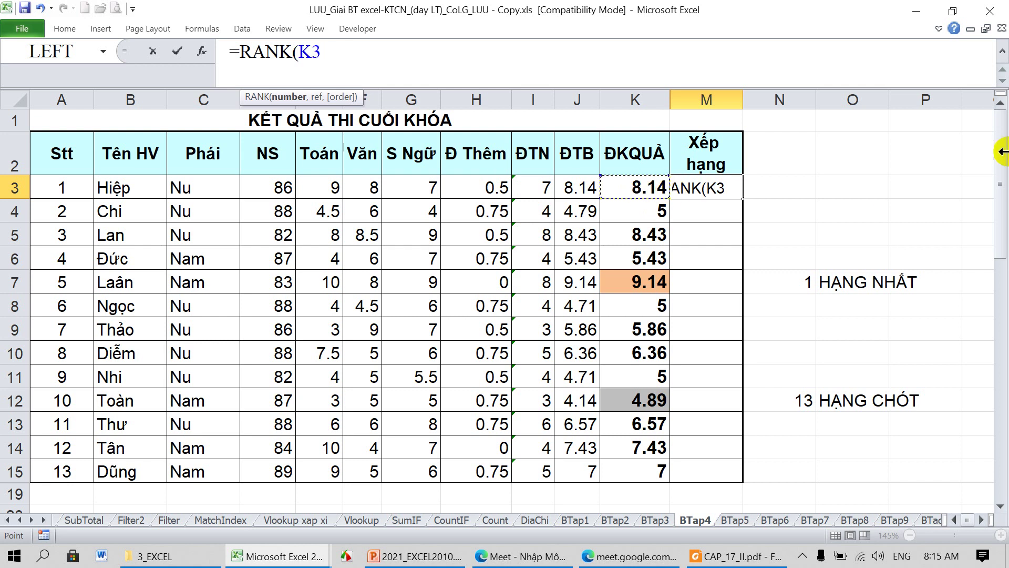
pyautogui.write(',')
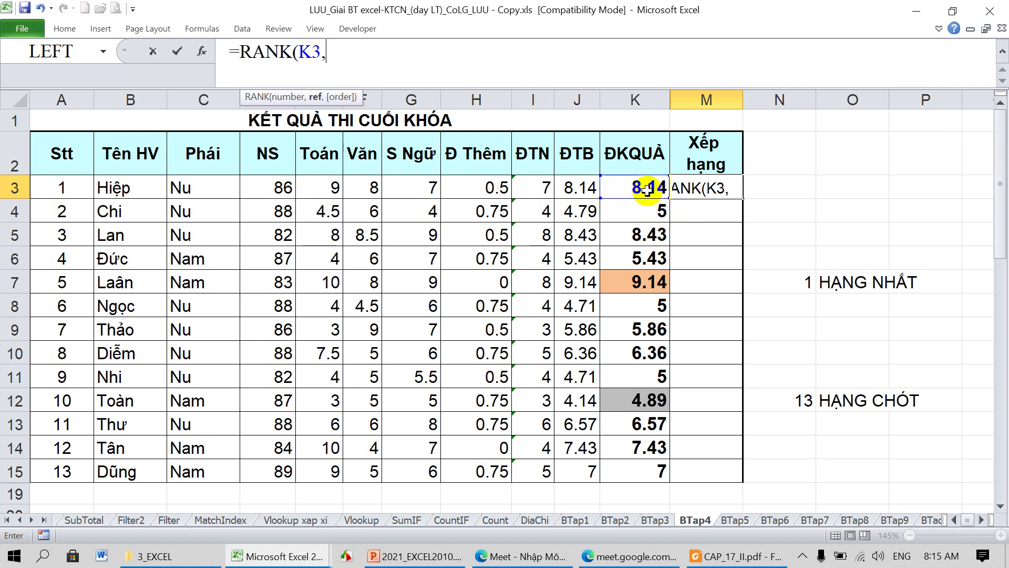
pyautogui.click(648, 188)
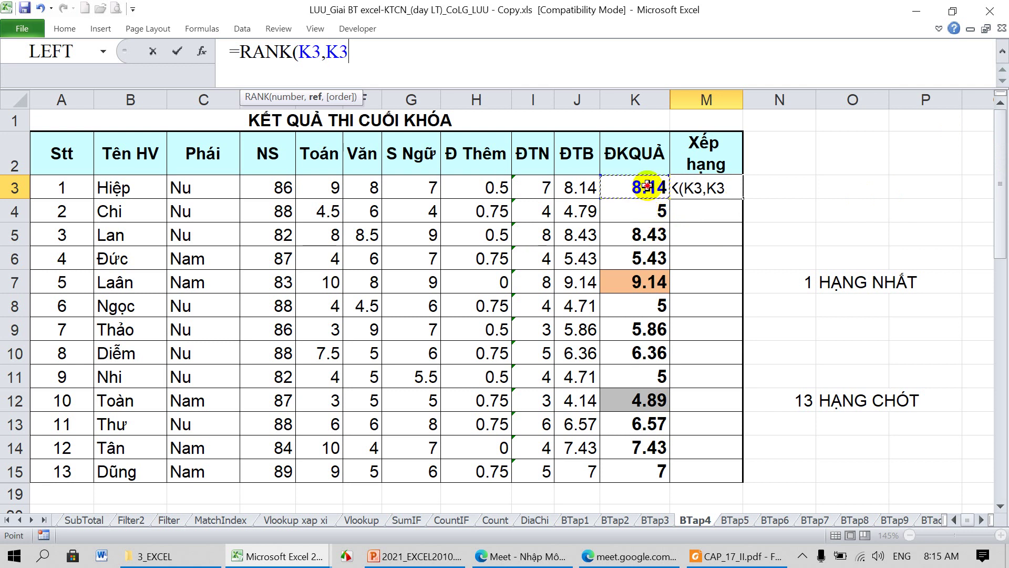
pyautogui.moveTo(647, 188); pyautogui.dragTo(647, 476)
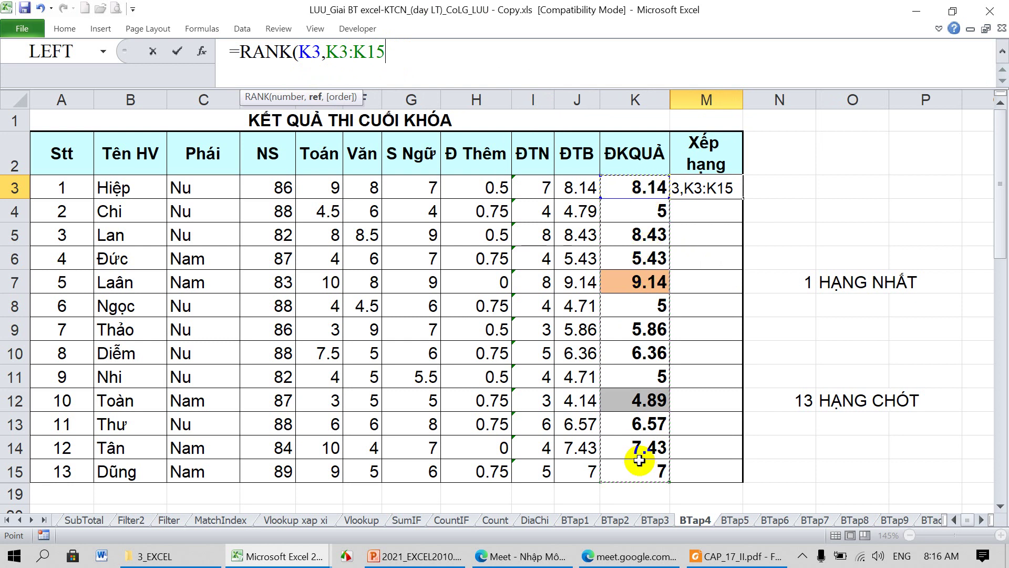
# Step: Complete M3 as =RANK(K3,$K$3:$K$15) with an absolute score range
pyautogui.press('F4')
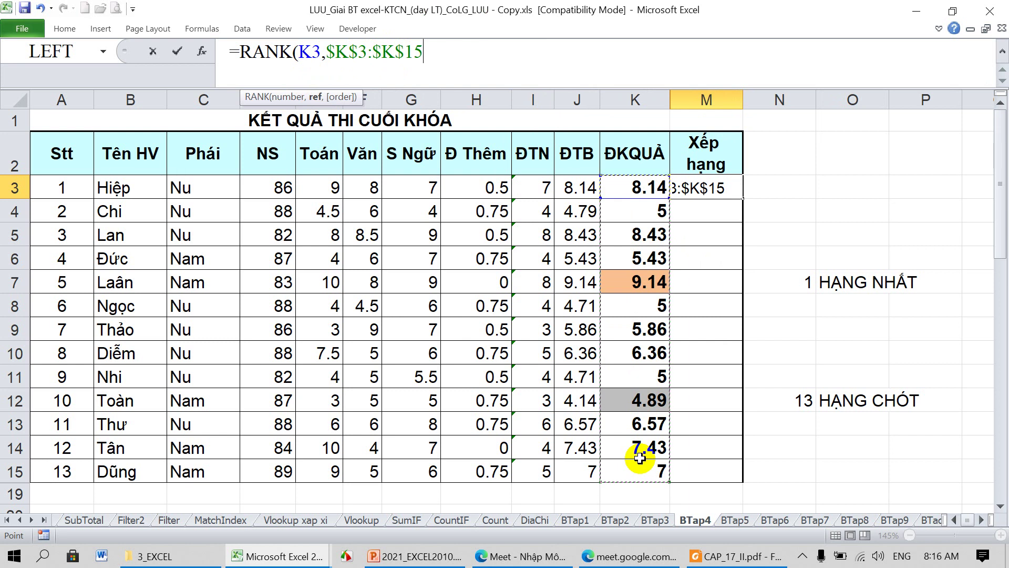
pyautogui.write(')')
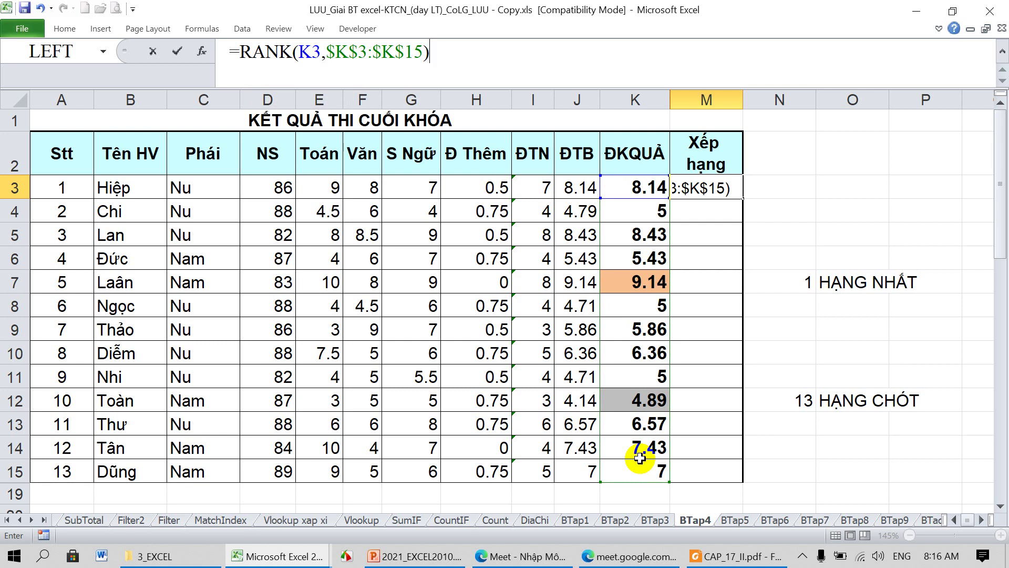
pyautogui.press('Return')
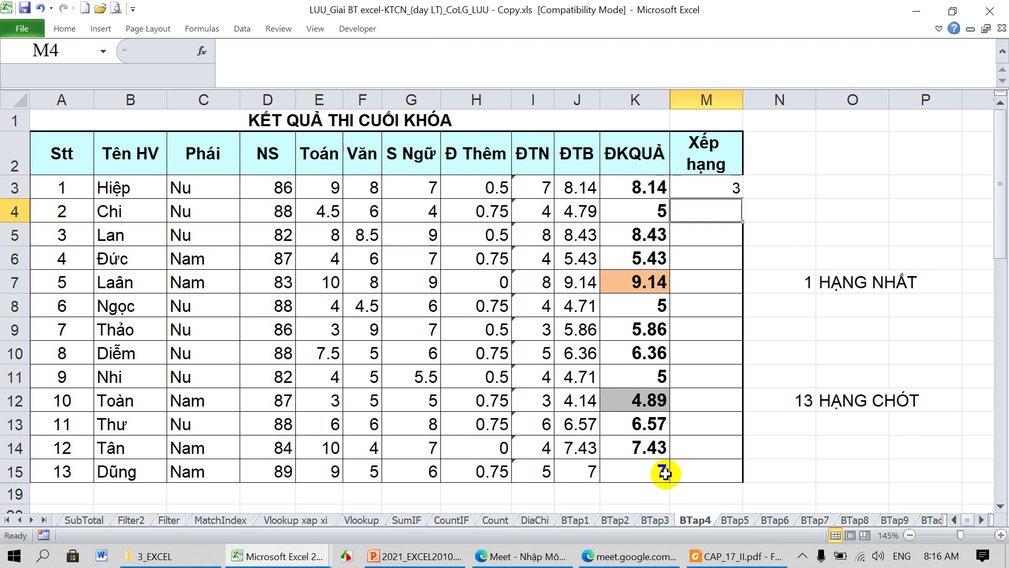
# Step: Fill the rank formula down to M15 and confirm 9.14 ranks 1 and 4.89 ranks 13
pyautogui.click(710, 188)
pyautogui.moveTo(741, 198); pyautogui.dragTo(733, 474)
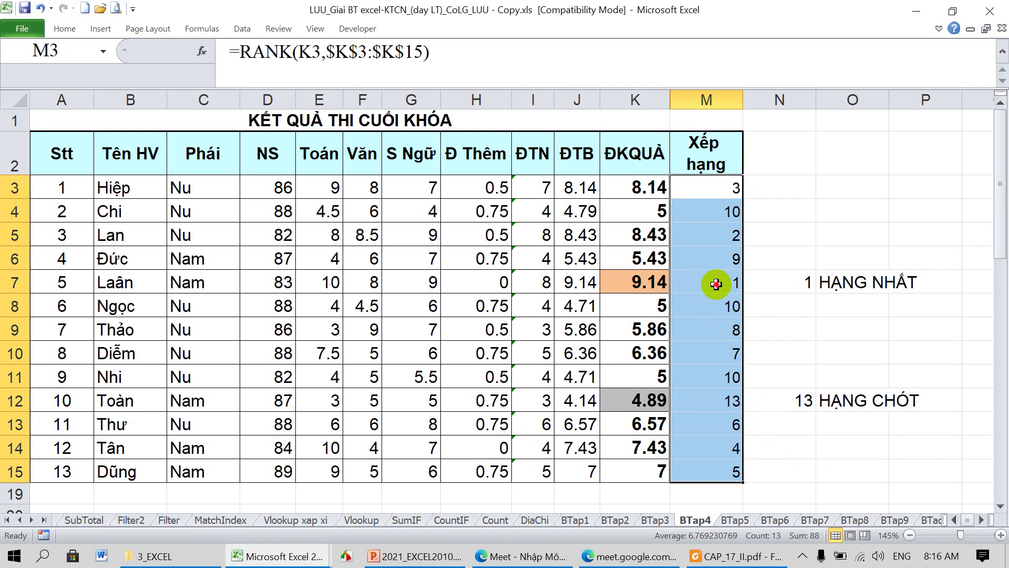
pyautogui.moveTo(717, 284); pyautogui.dragTo(866, 287)
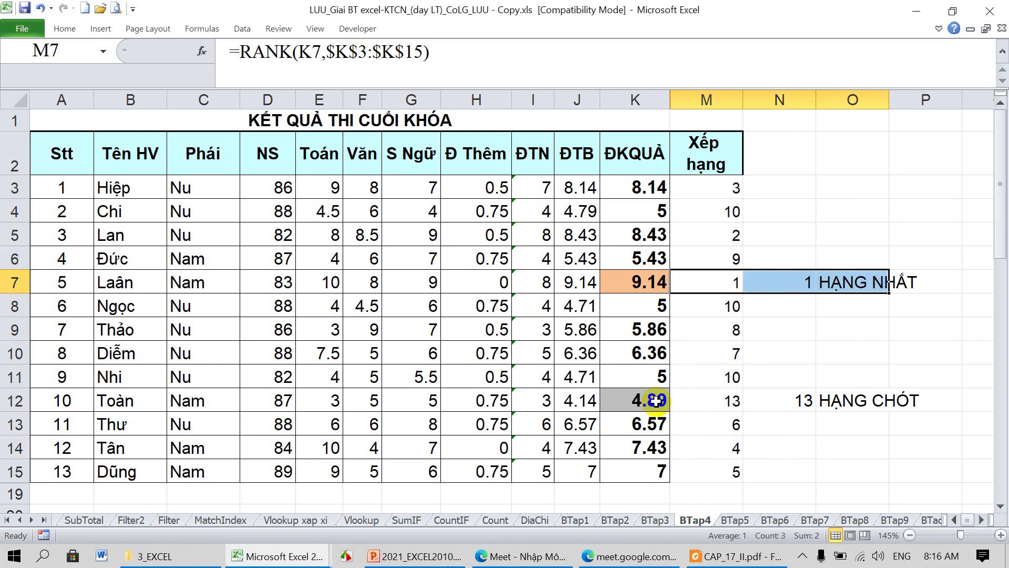
pyautogui.moveTo(649, 402); pyautogui.dragTo(878, 403)
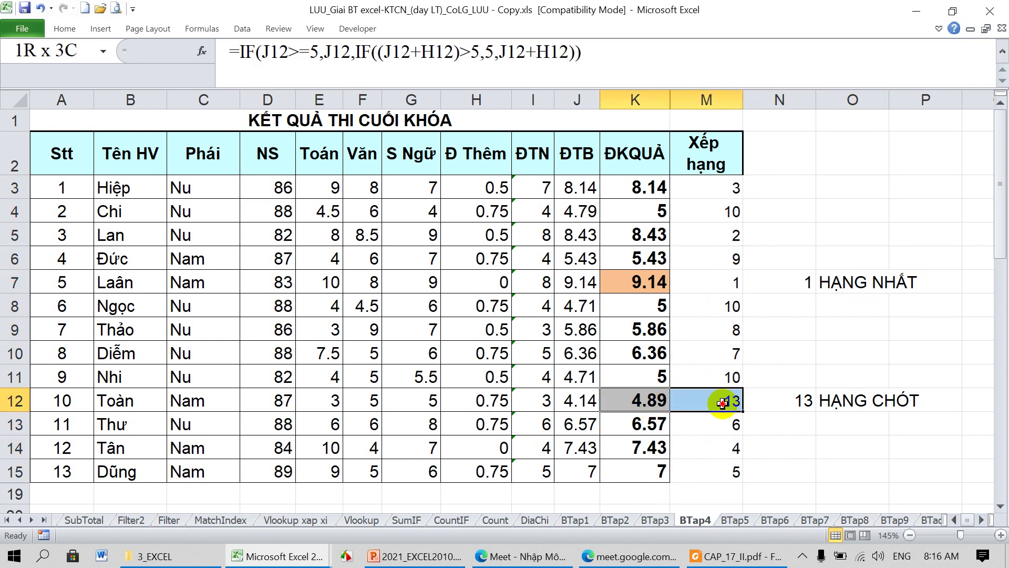
pyautogui.click(726, 190)
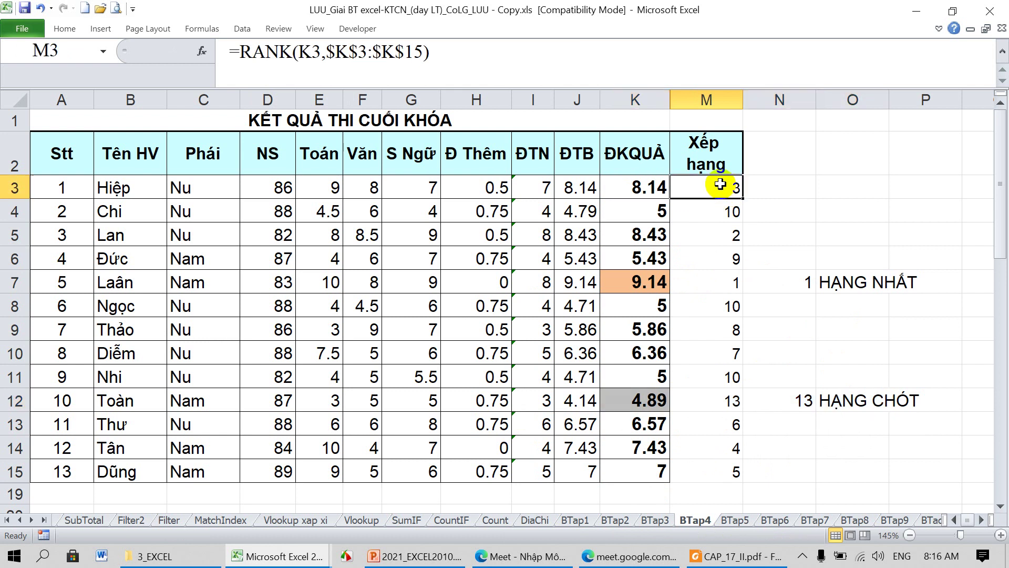
pyautogui.click(420, 52)
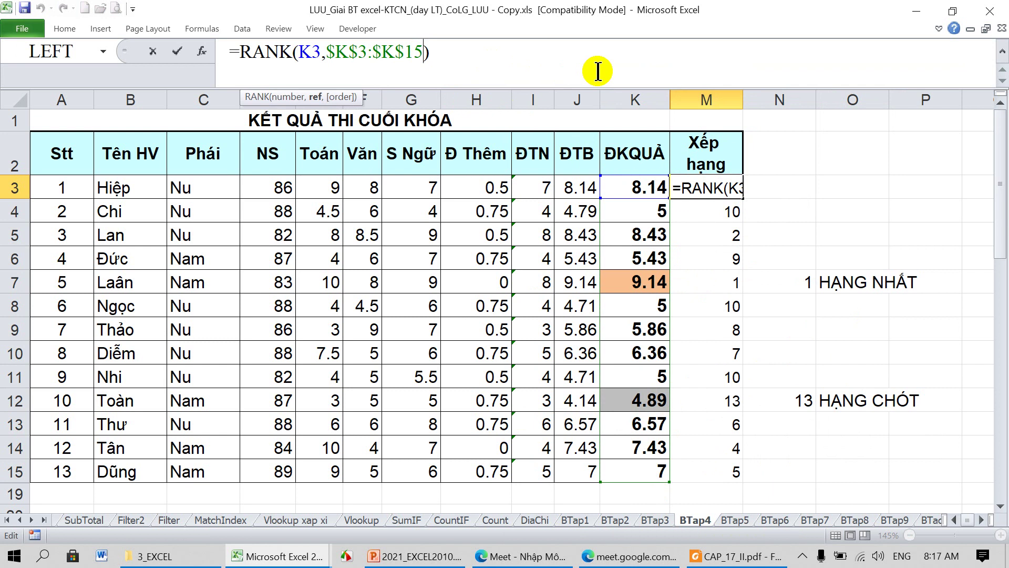
# Step: Add descending order 0 to M3's RANK formula and fill it down the column
pyautogui.write(',0')
pyautogui.press('Return')
pyautogui.click(716, 187)
pyautogui.moveTo(742, 198); pyautogui.dragTo(762, 473)
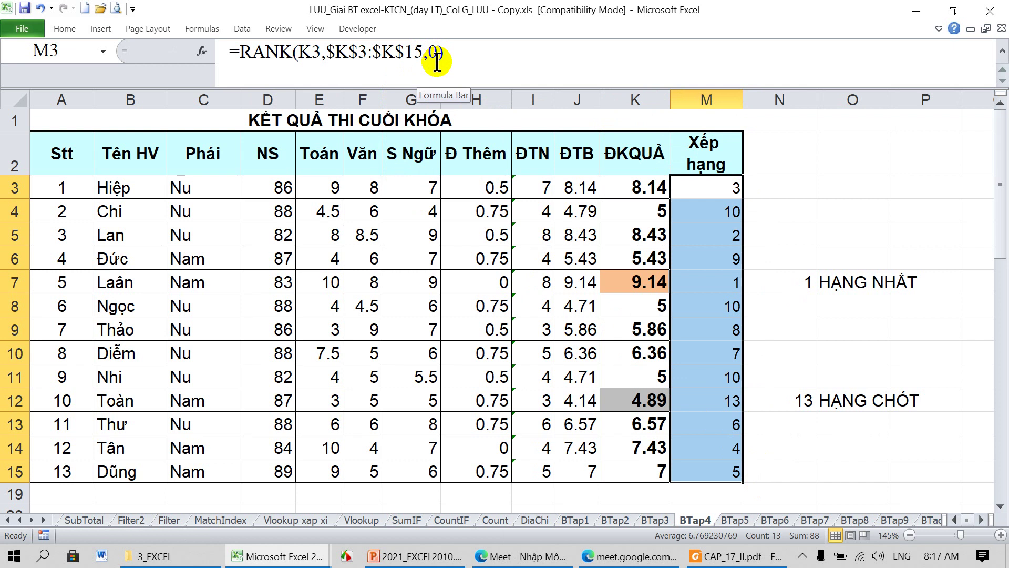
# Step: Change M3's order argument from 0 to 5, so 8.14 ranks 11
pyautogui.click(694, 192)
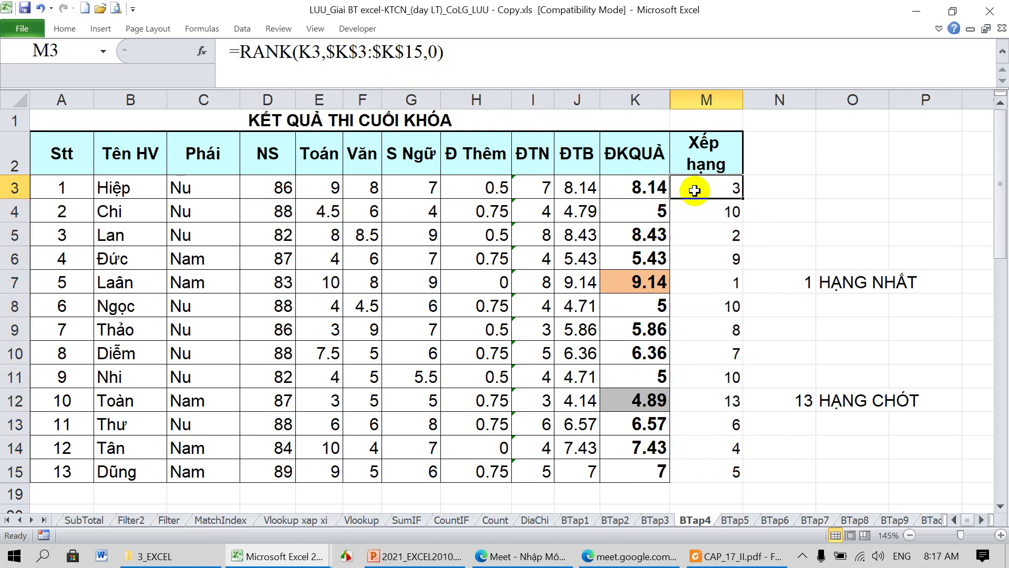
pyautogui.click(458, 55)
pyautogui.press('BackSpace')
pyautogui.write('5')
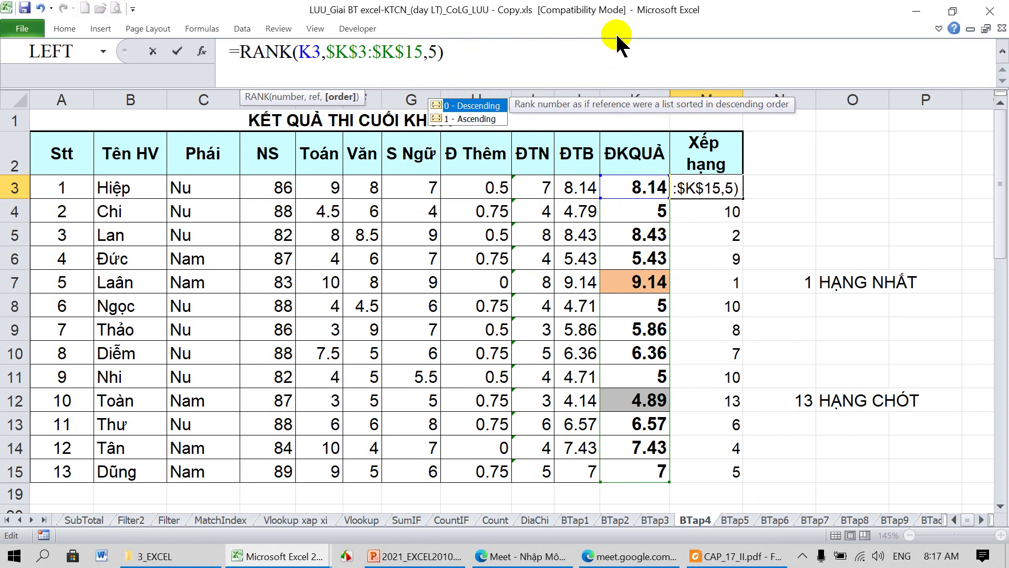
pyautogui.press('Return')
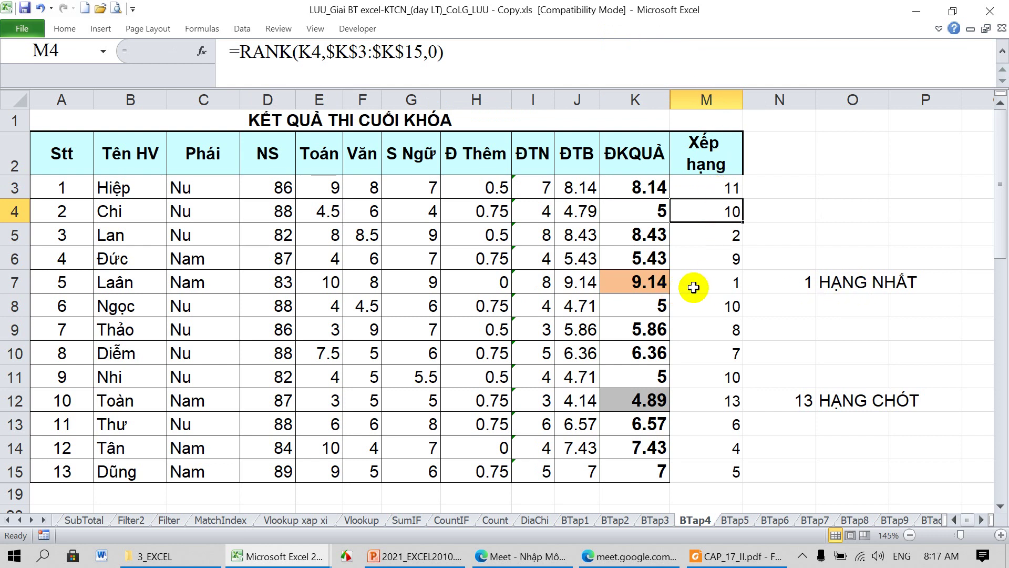
# Step: Check scores 4.89 and 9.14, then fill the order-5 RANK formula down to M15
pyautogui.click(651, 400)
pyautogui.click(629, 280)
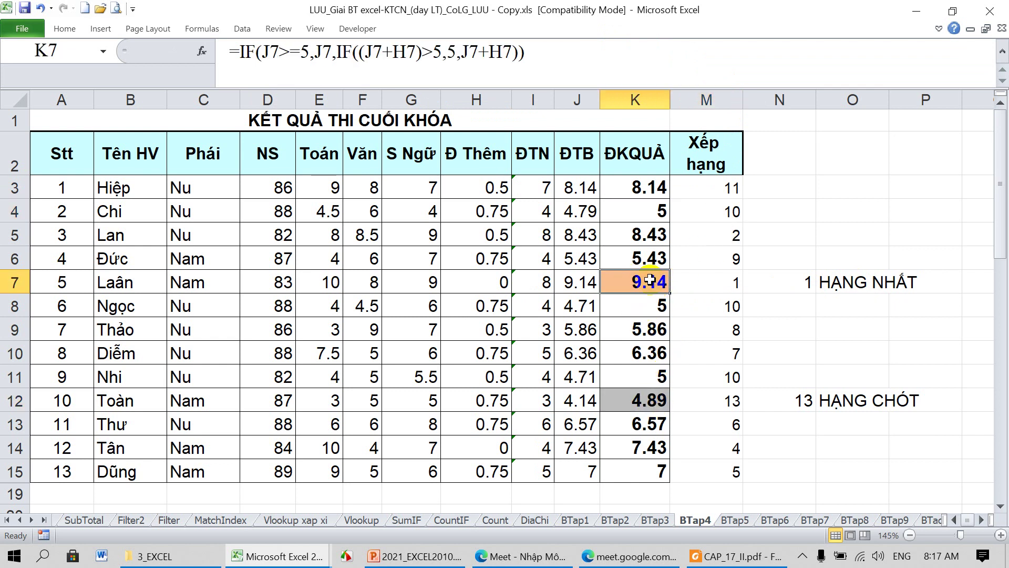
pyautogui.click(735, 192)
pyautogui.moveTo(741, 199); pyautogui.dragTo(745, 476)
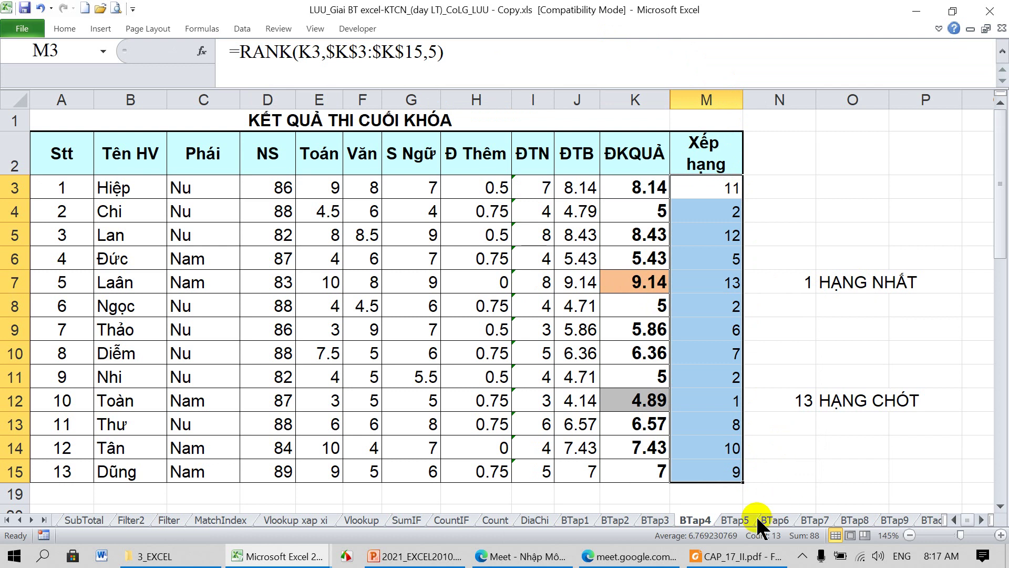
# Step: Verify 4.89 now ranks 1 and 9.14 ranks 13, then reopen M3's formula
pyautogui.click(634, 403)
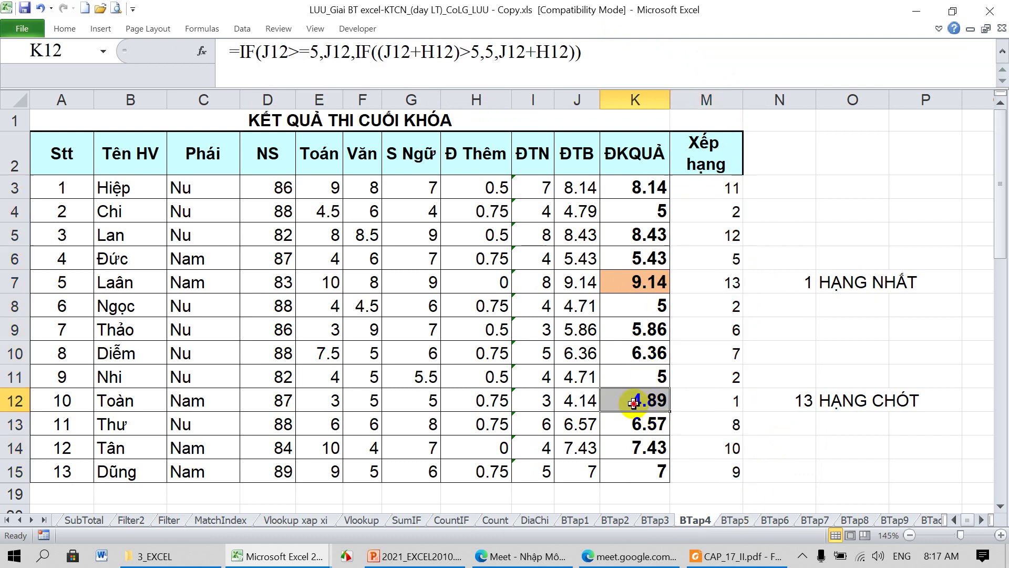
pyautogui.click(628, 288)
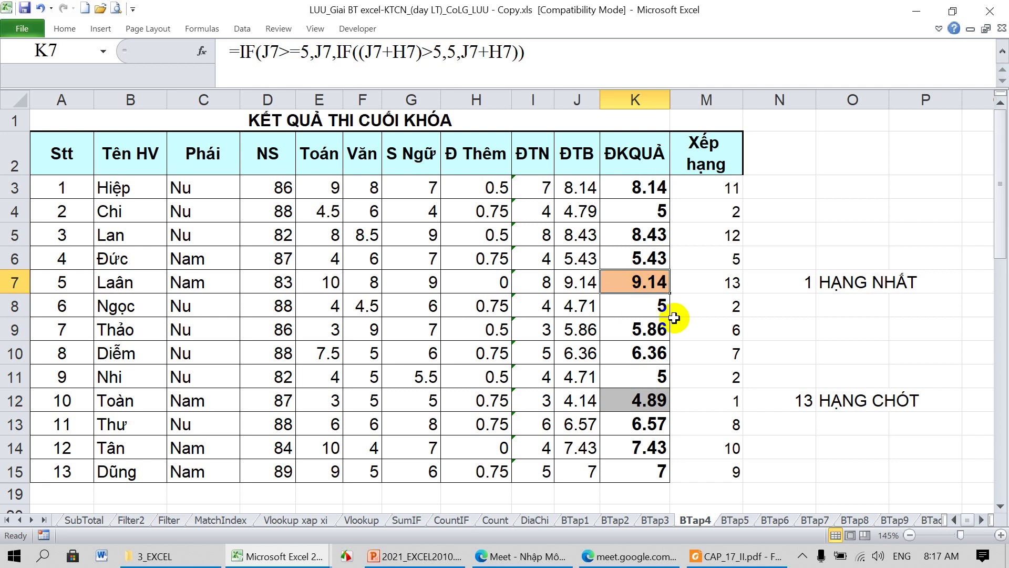
pyautogui.click(715, 288)
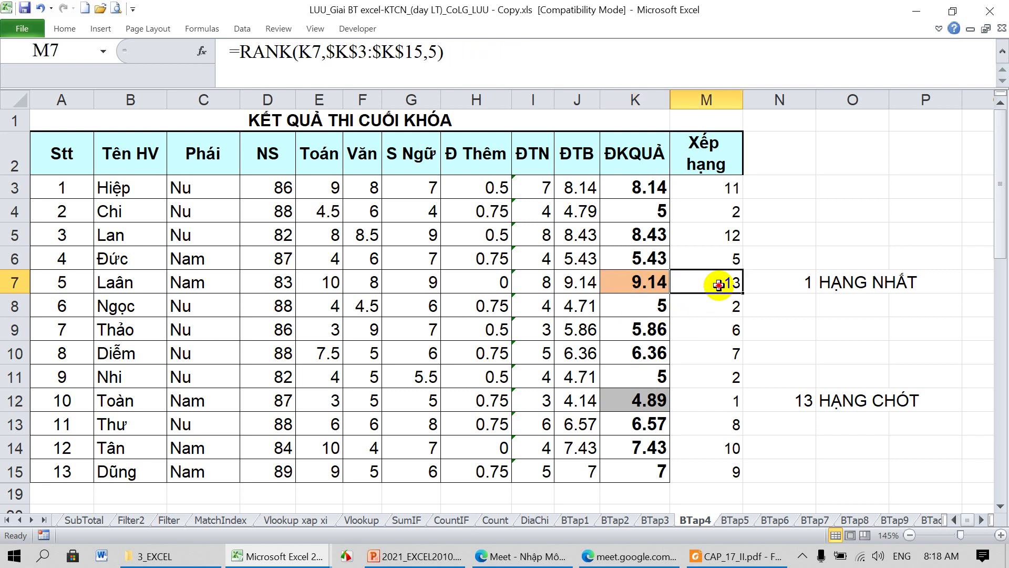
pyautogui.click(729, 402)
pyautogui.click(712, 193)
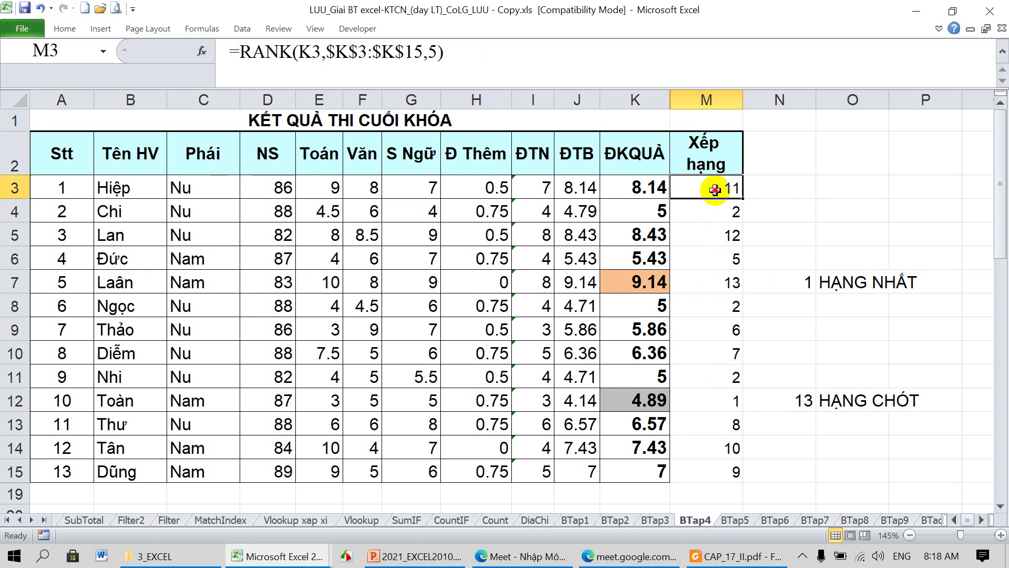
pyautogui.click(443, 48)
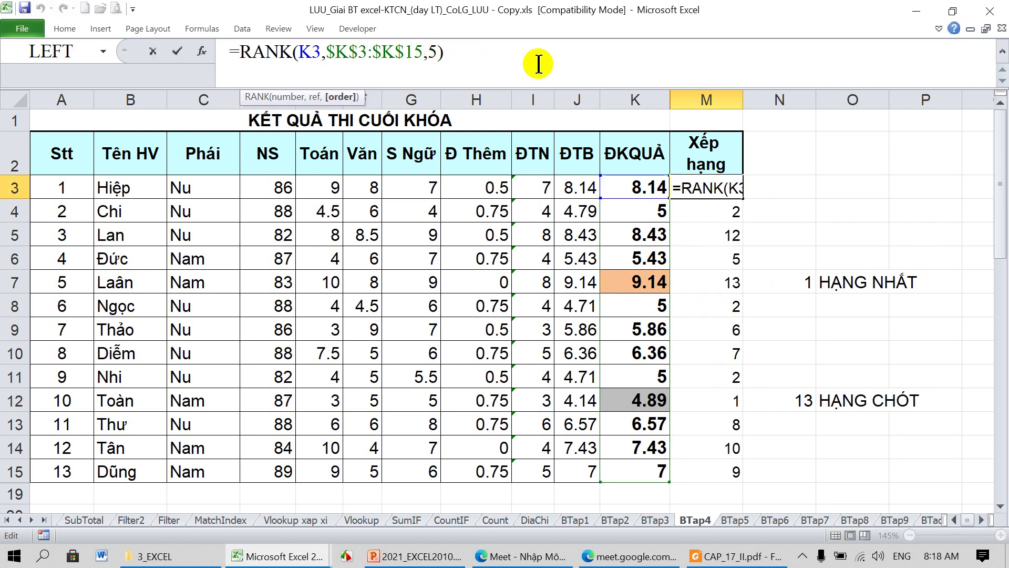
# Step: Remove the order 5 argument from M3 and fill the default RANK formula down
pyautogui.press('BackSpace')
pyautogui.press('BackSpace')
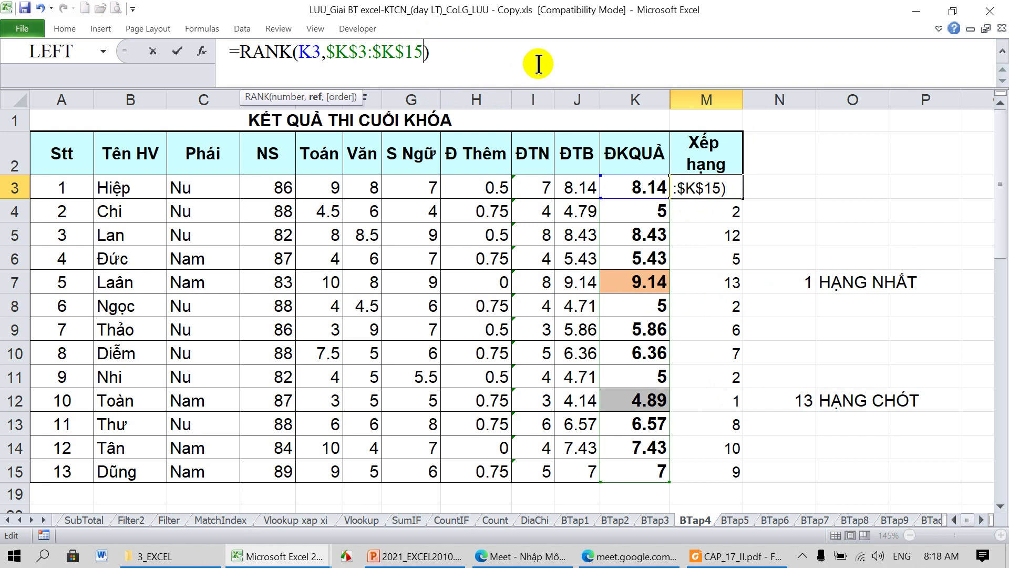
pyautogui.press('Return')
pyautogui.click(736, 192)
pyautogui.moveTo(742, 198); pyautogui.dragTo(739, 473)
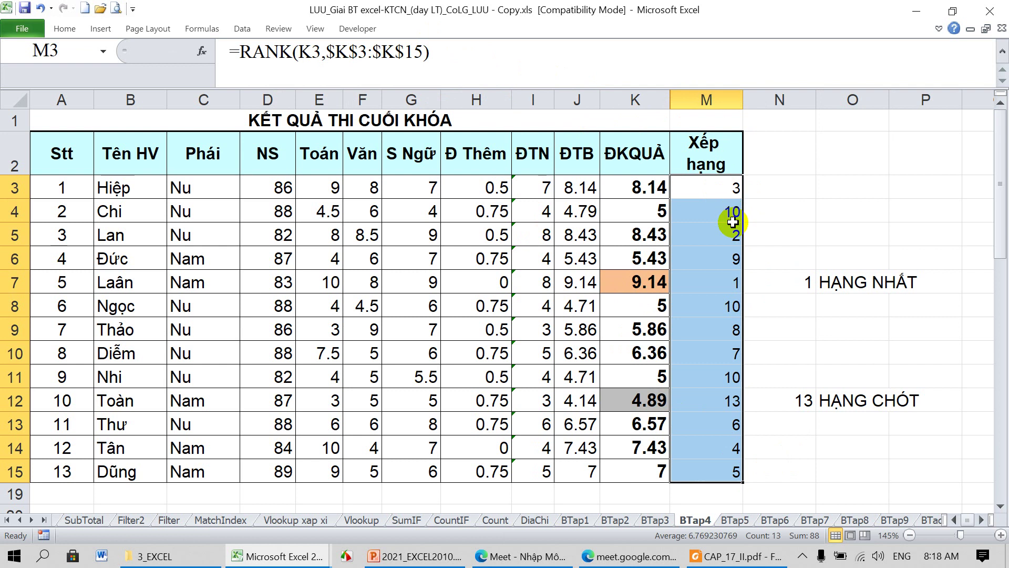
# Step: Add order 2 to M3's RANK formula and fill it down to M15
pyautogui.click(713, 187)
pyautogui.click(425, 52)
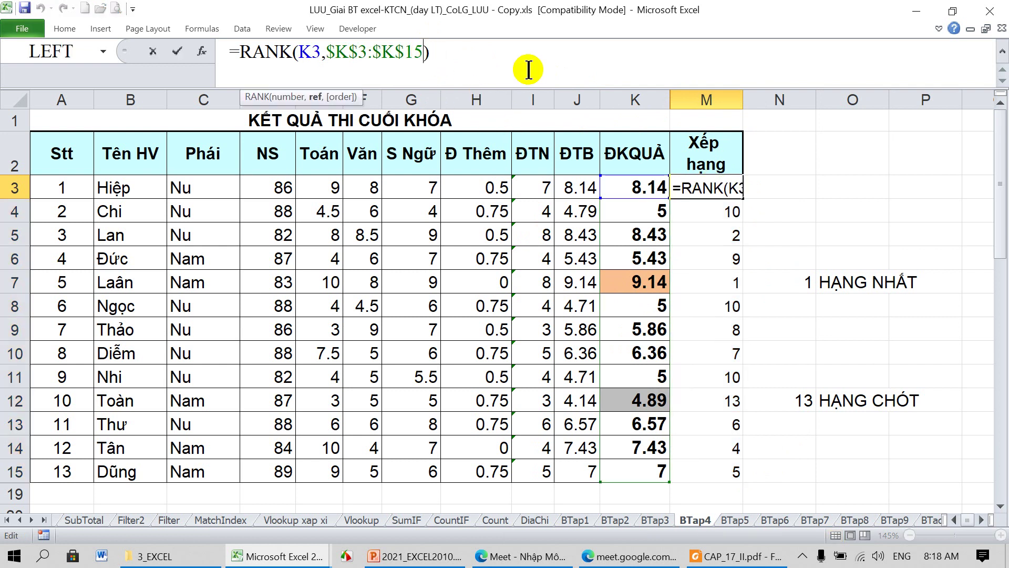
pyautogui.write(',2')
pyautogui.press('Return')
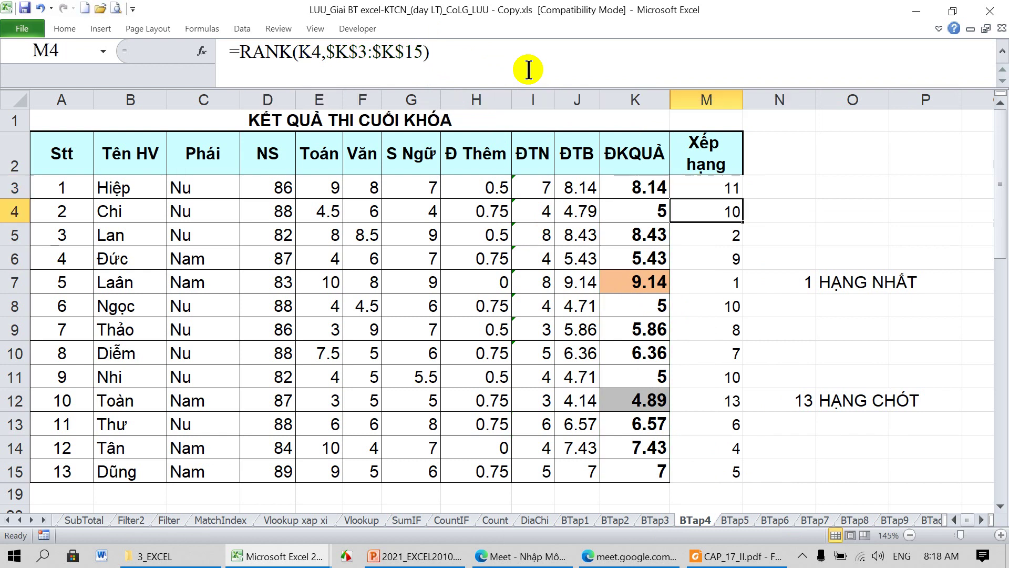
pyautogui.click(648, 191)
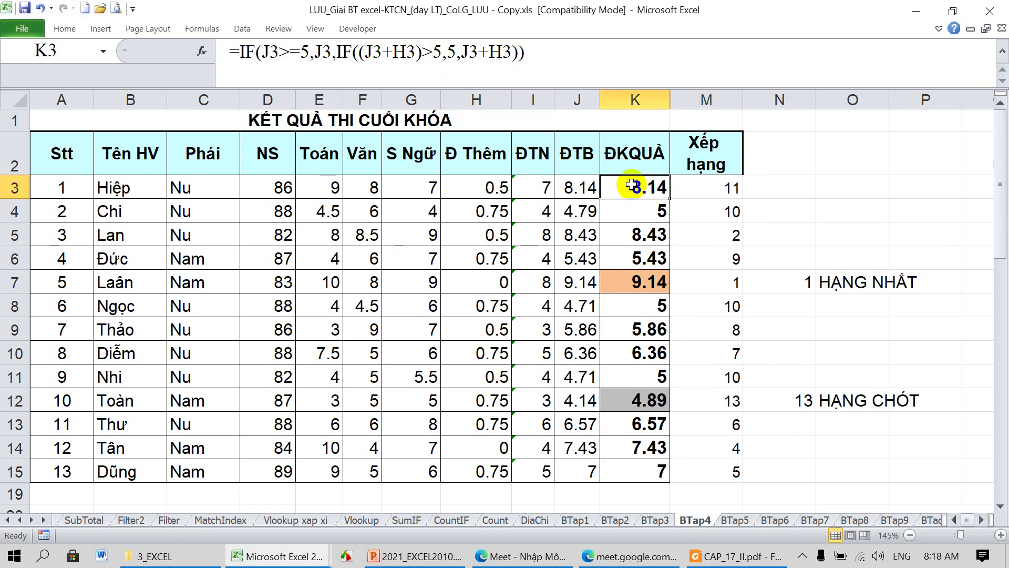
pyautogui.click(729, 189)
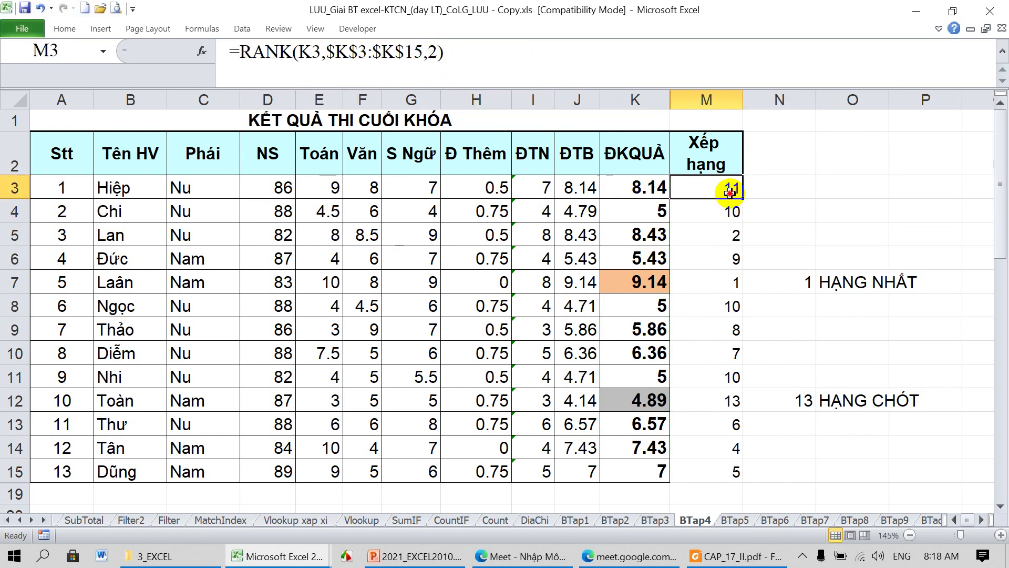
pyautogui.moveTo(651, 402); pyautogui.dragTo(683, 405)
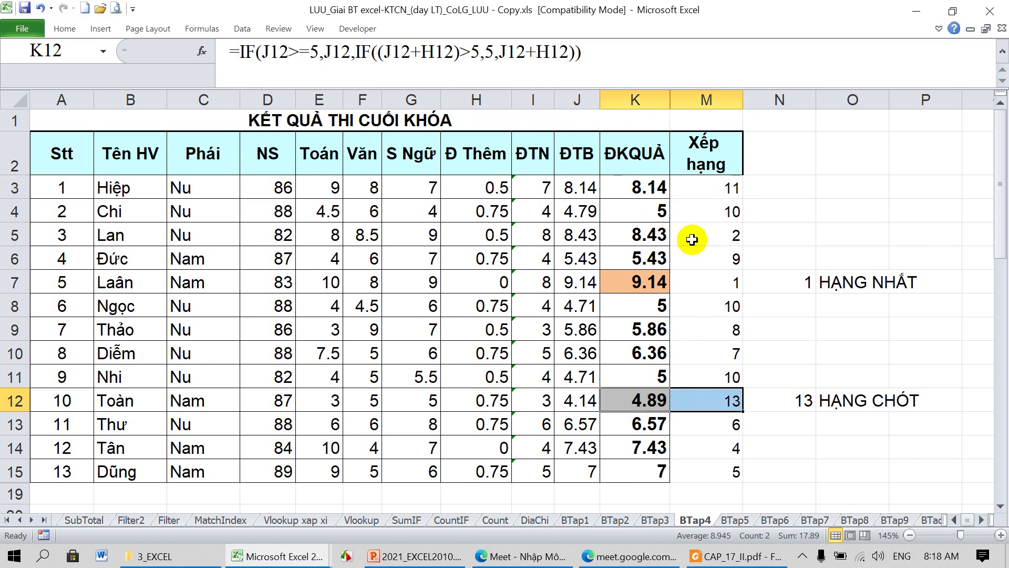
pyautogui.click(707, 188)
pyautogui.moveTo(743, 197); pyautogui.dragTo(741, 473)
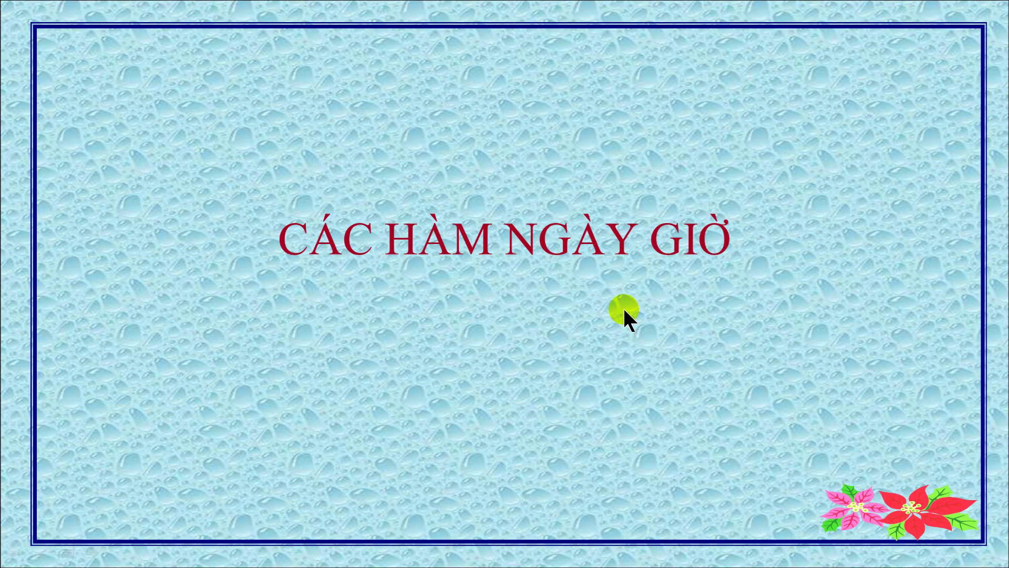
# Step: Advance past the date-time overview to the NOW() and TODAY() slide, then end the slideshow
pyautogui.click(623, 307)
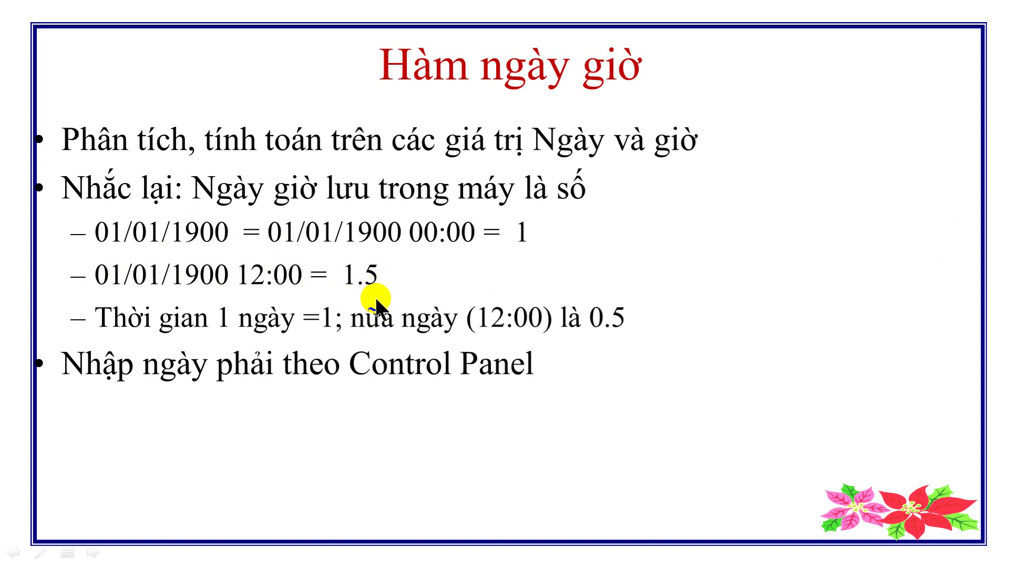
pyautogui.click(289, 392)
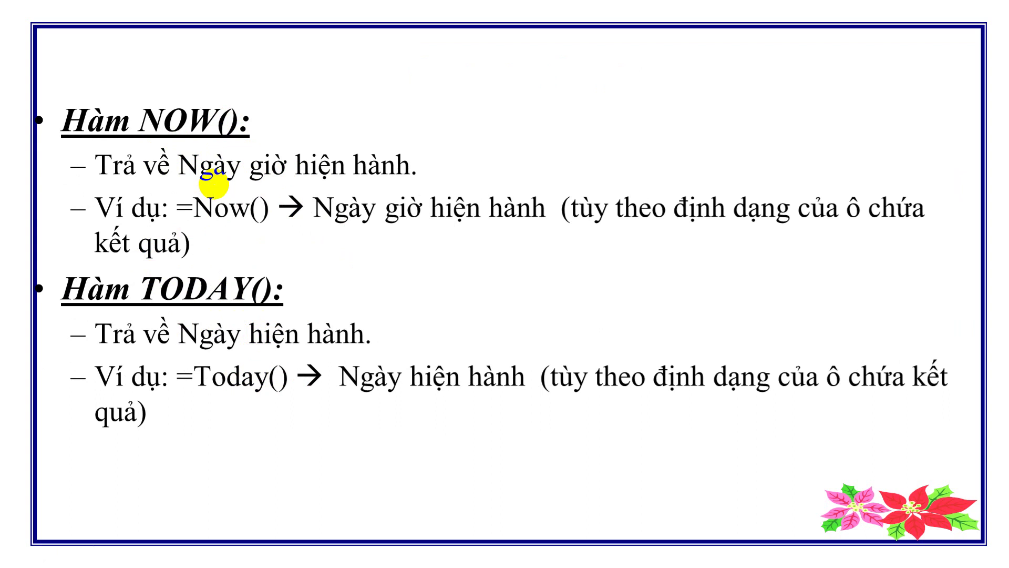
pyautogui.press('Escape')
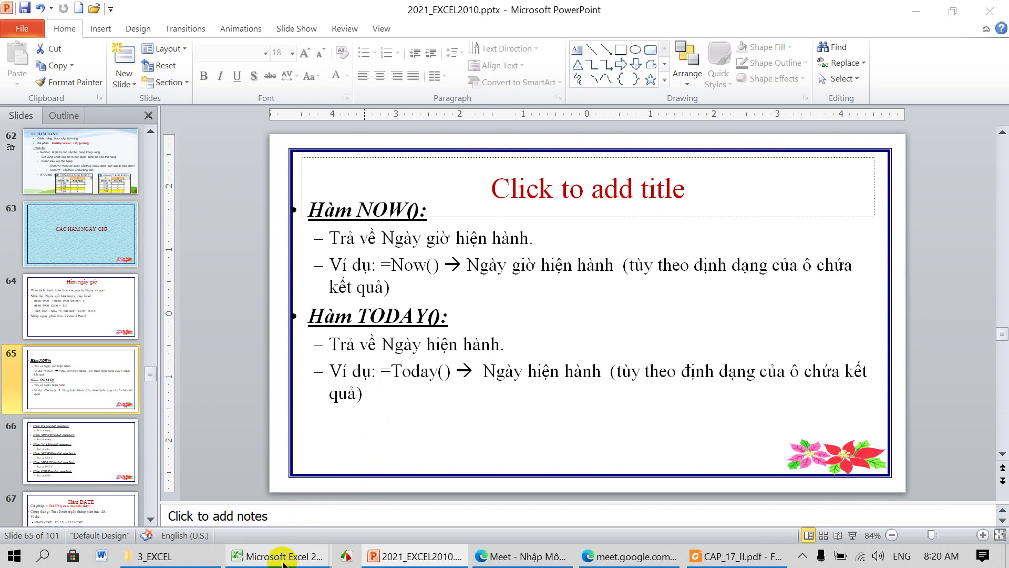
# Step: In Book1's Sheet2, widen column A and enter =NOW() in A1 and =TODAY() in A2
pyautogui.moveTo(278, 556)
pyautogui.click(383, 500)
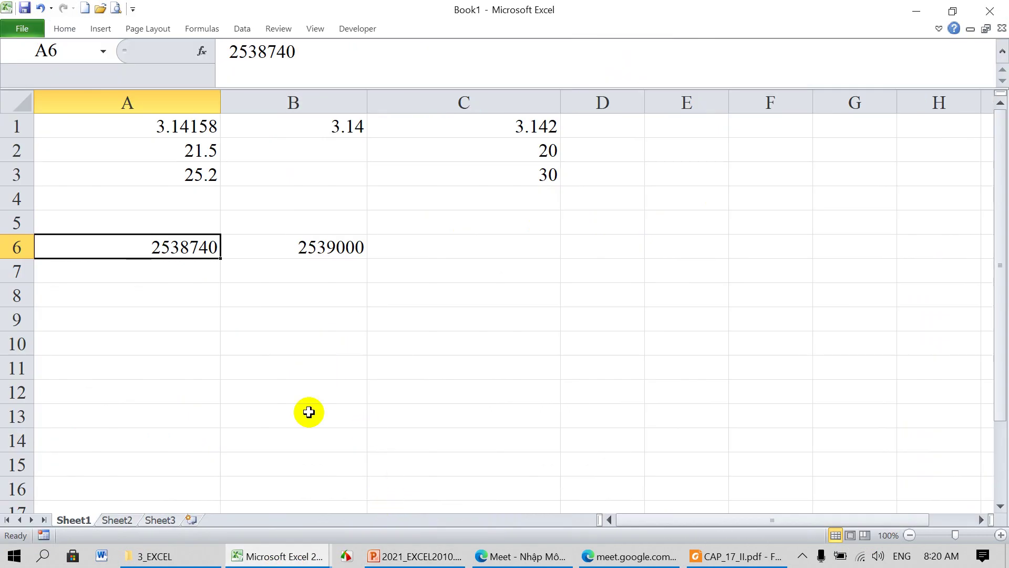
pyautogui.click(129, 520)
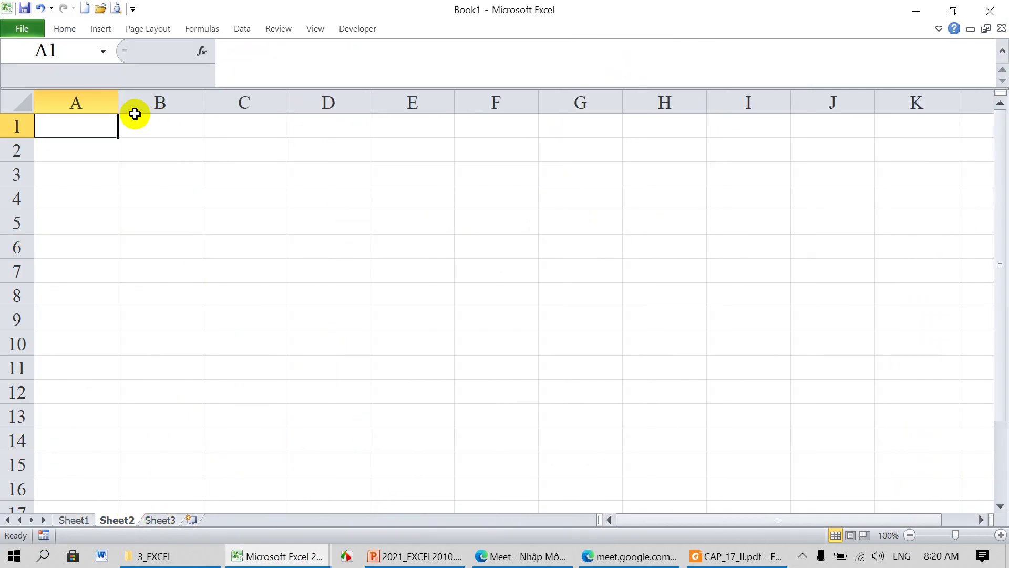
pyautogui.moveTo(117, 101); pyautogui.dragTo(468, 120)
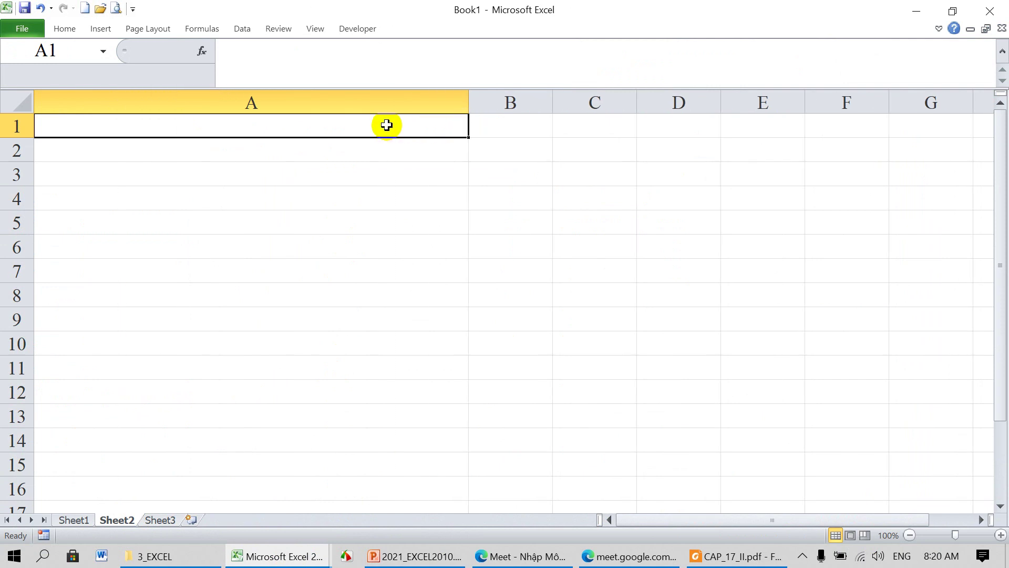
pyautogui.write('=NOW')
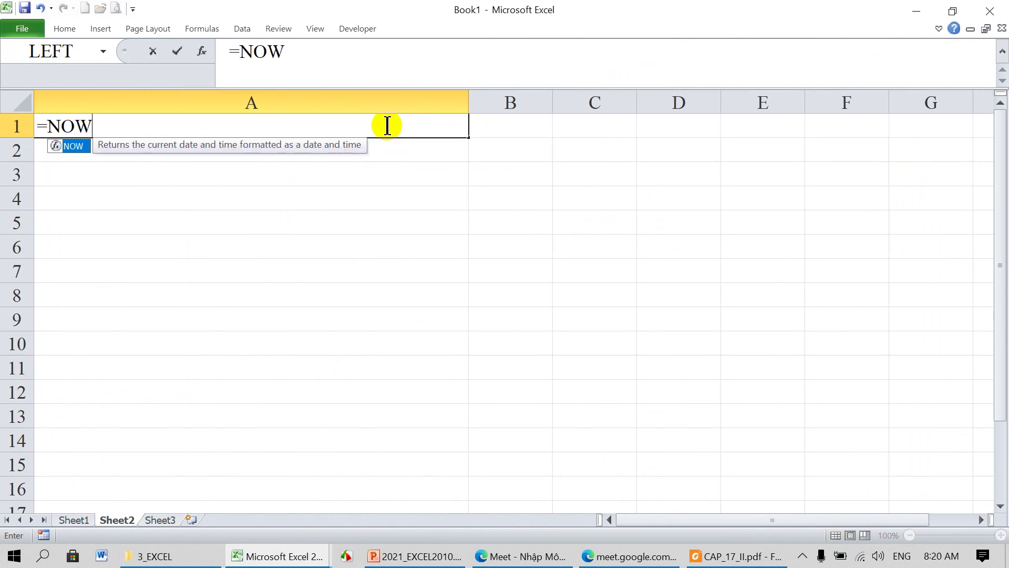
pyautogui.write('(')
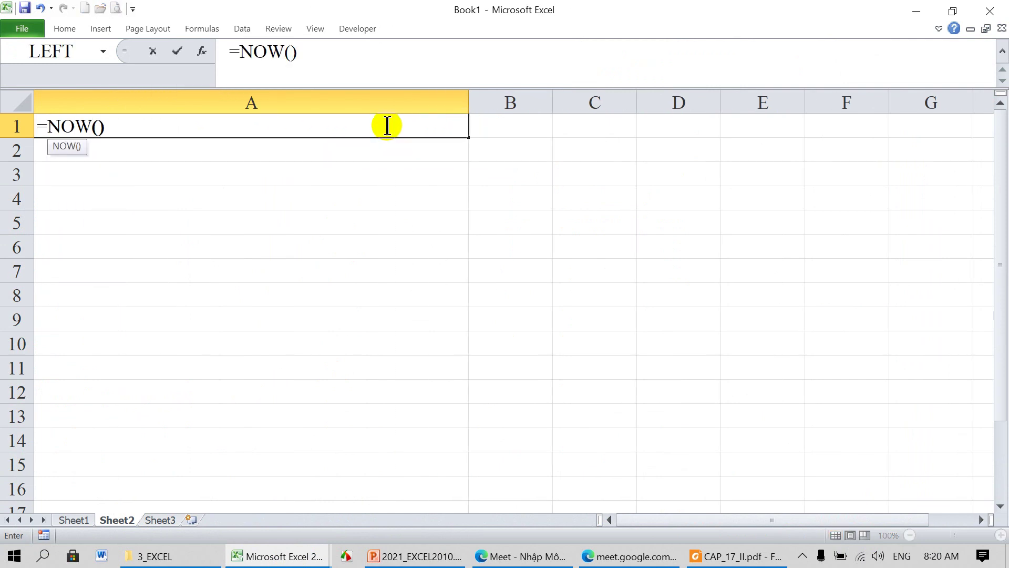
pyautogui.press('Return')
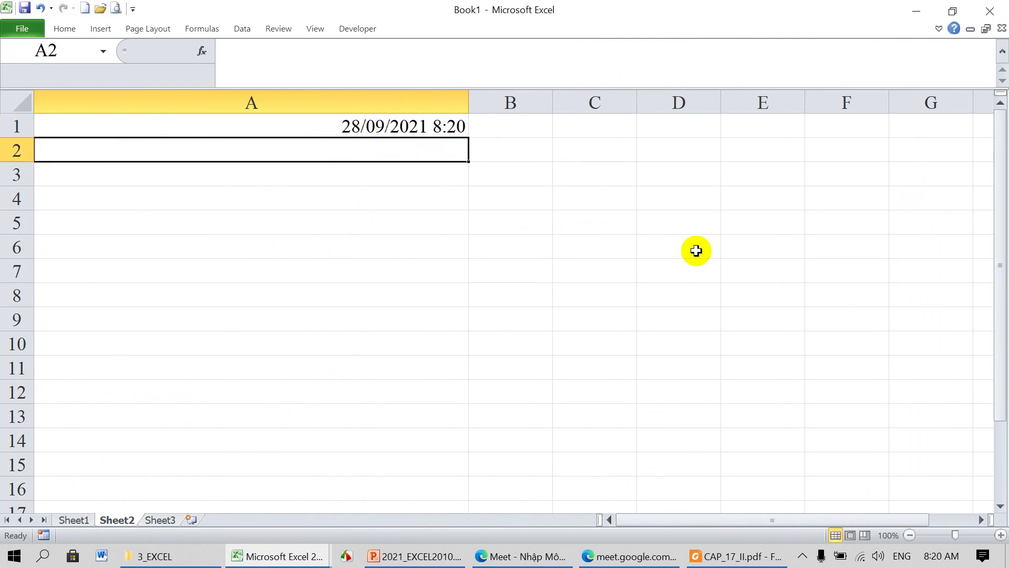
pyautogui.write('=TODAY()')
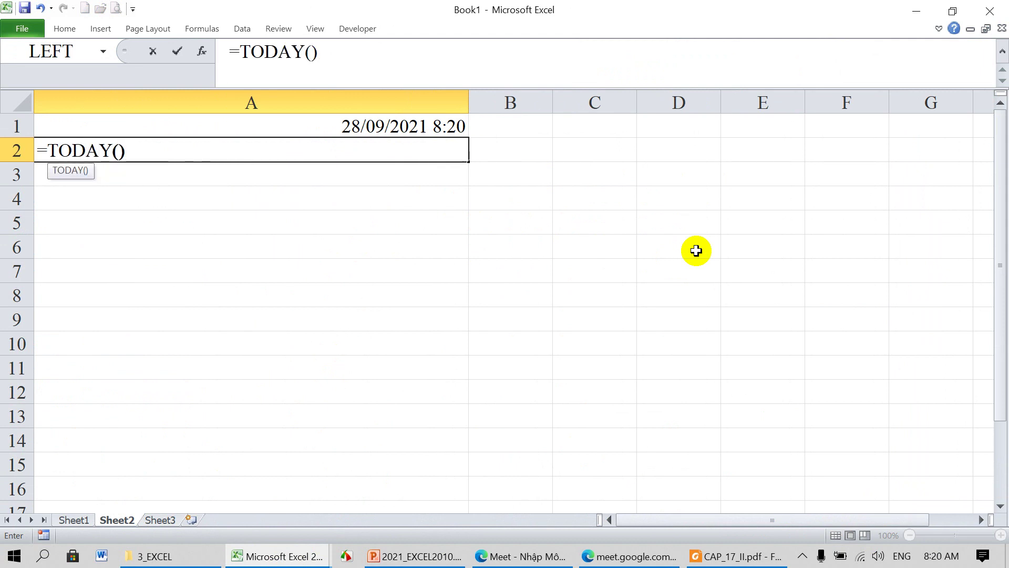
pyautogui.press('Return')
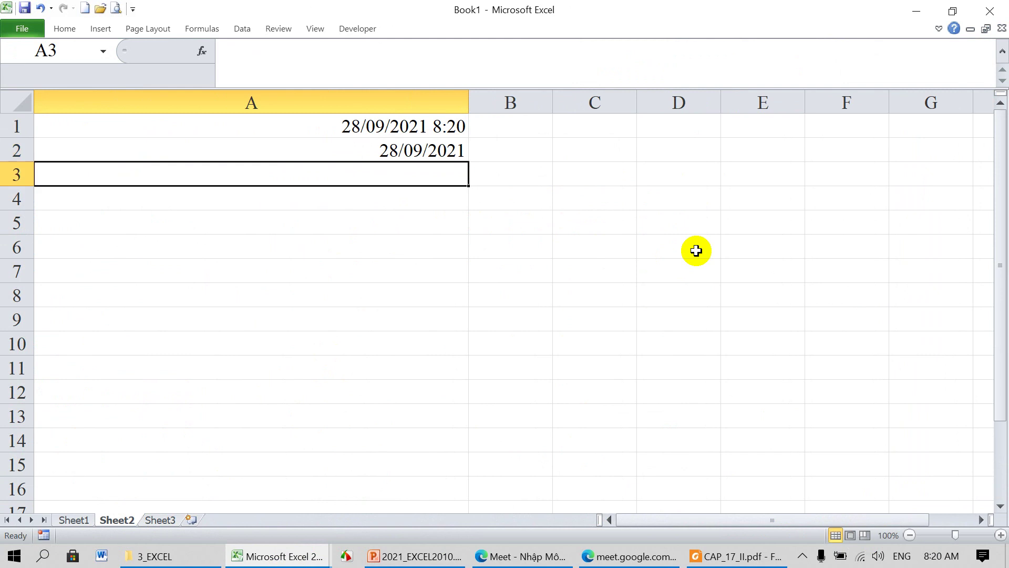
# Step: Format A1:A2 as General, showing 44467.34762 and 44467, then return to PowerPoint
pyautogui.click(427, 126)
pyautogui.click(427, 153)
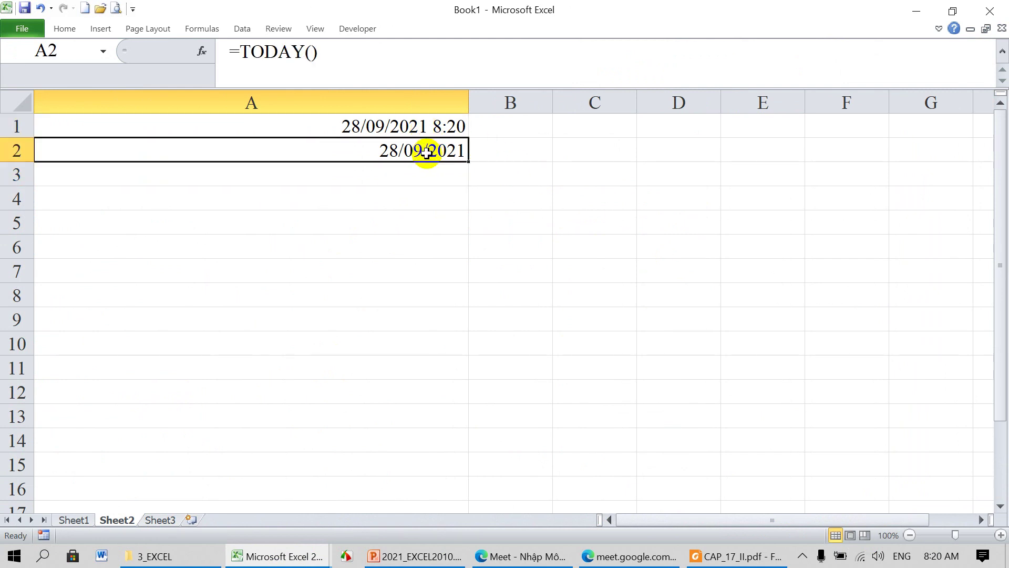
pyautogui.moveTo(415, 126); pyautogui.dragTo(414, 151)
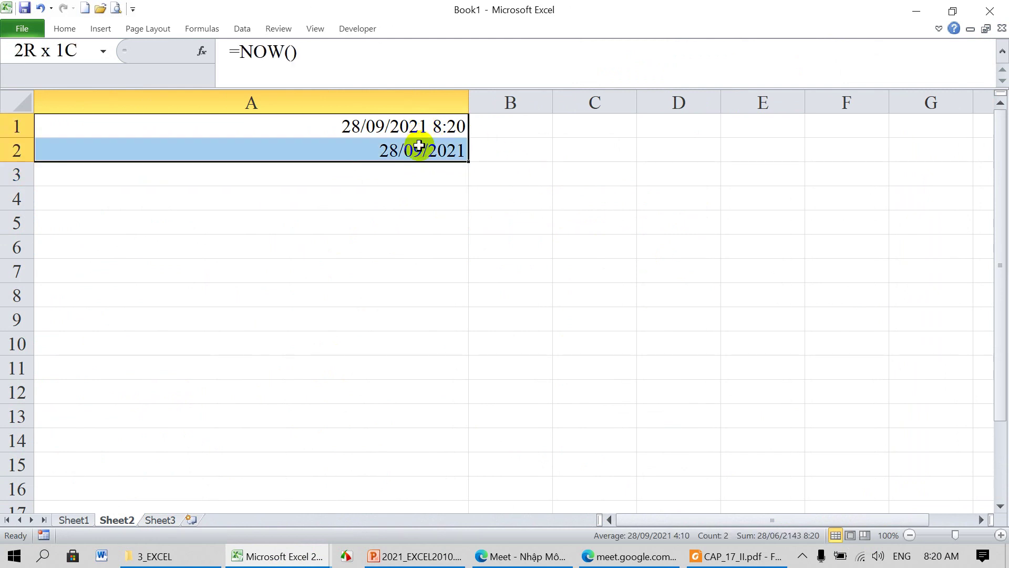
pyautogui.click(81, 27)
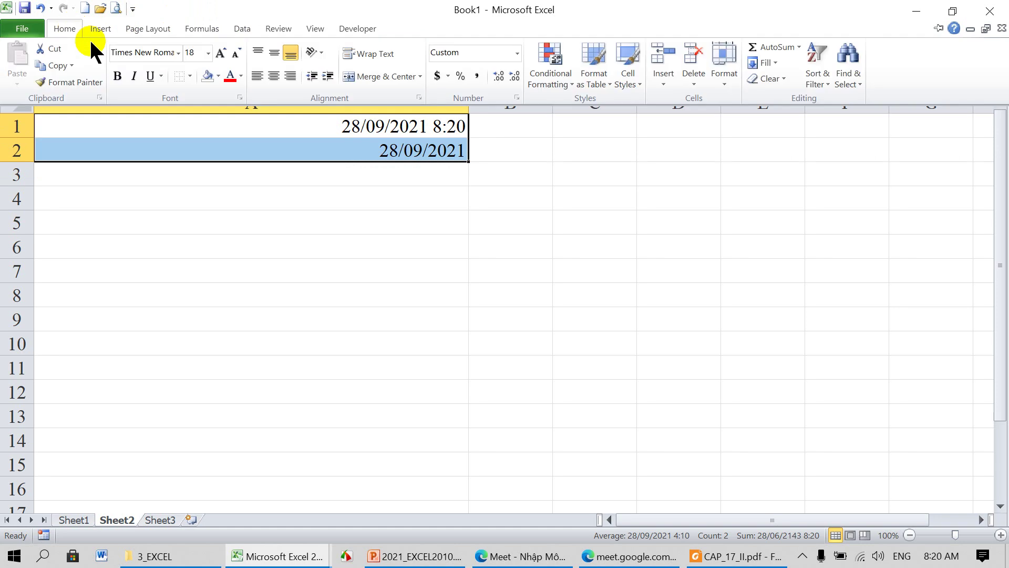
pyautogui.click(517, 52)
pyautogui.click(519, 84)
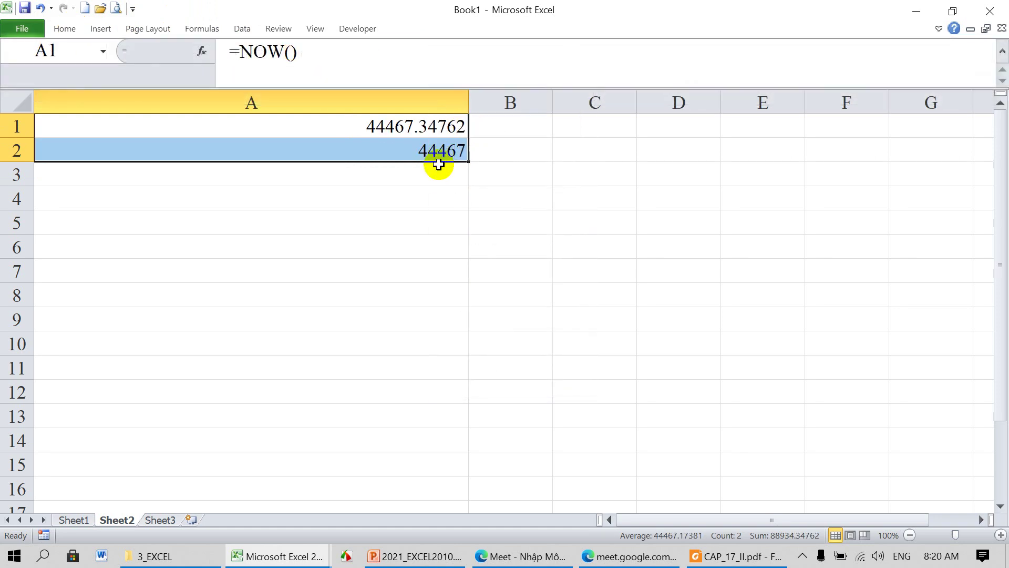
pyautogui.click(430, 152)
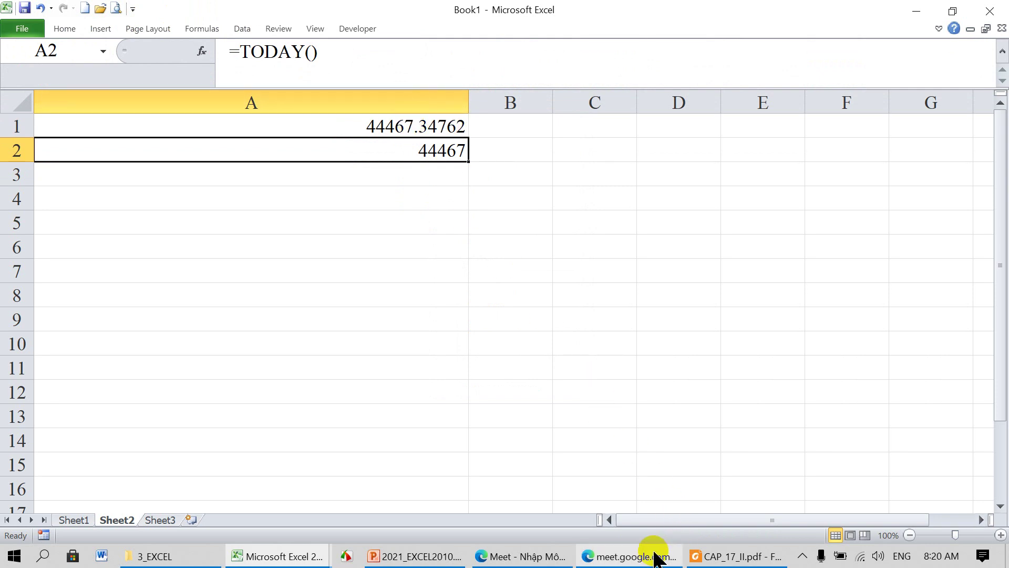
pyautogui.click(448, 556)
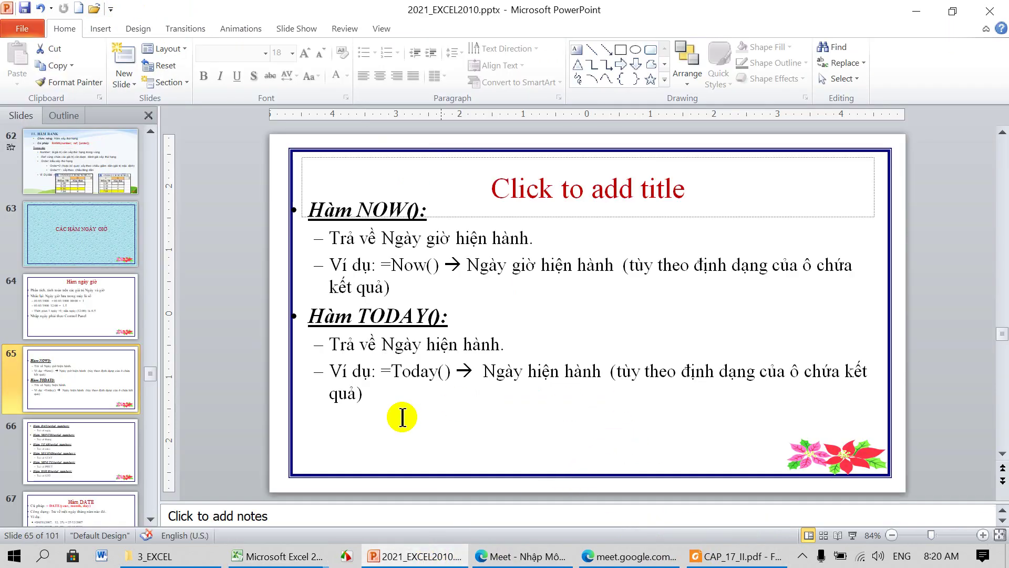
# Step: Show slide 66 on DAY, MONTH, YEAR, SECOND, MINUTE and HOUR, then switch back to Book1
pyautogui.click(104, 453)
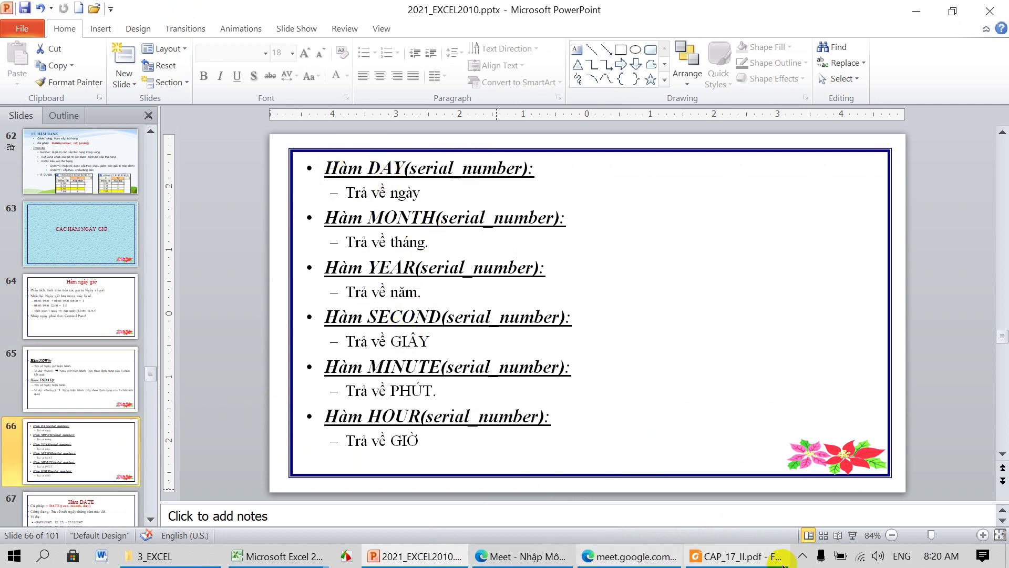
pyautogui.moveTo(277, 556)
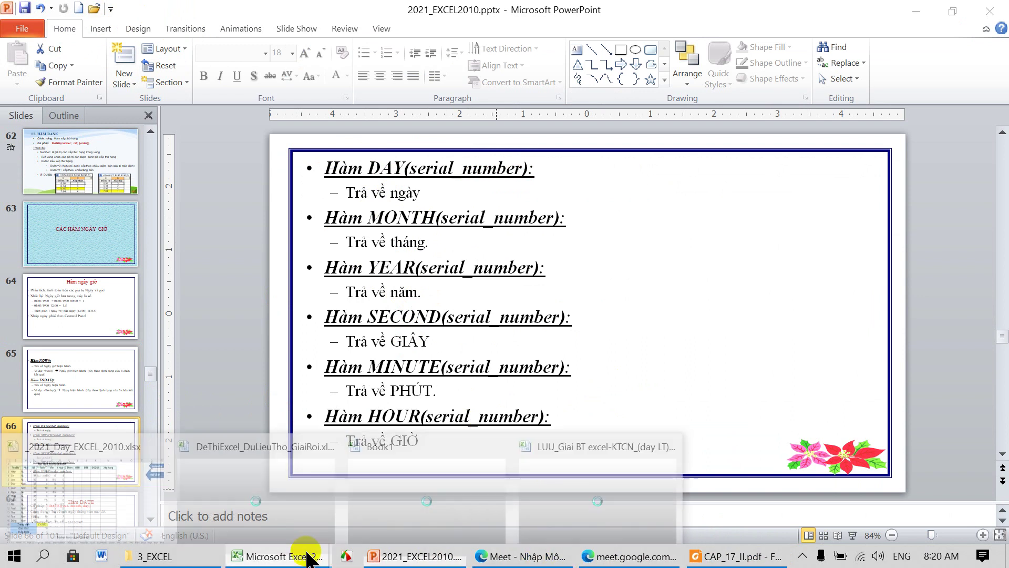
pyautogui.click(435, 499)
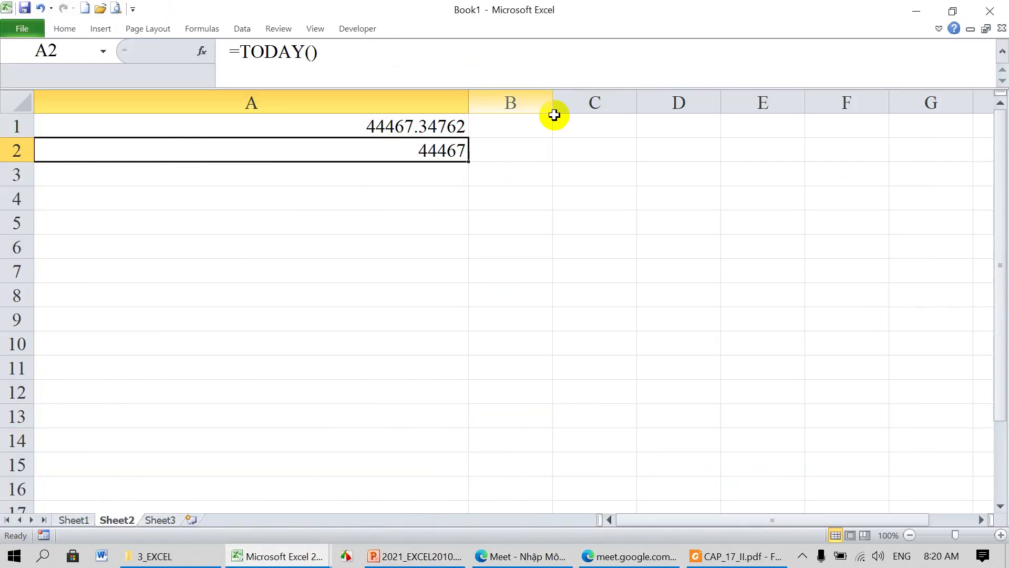
# Step: Widen column B, abandon a =DAY(A4) formula in B1, and enter 1 in A4
pyautogui.moveTo(553, 103); pyautogui.dragTo(693, 105)
pyautogui.click(657, 126)
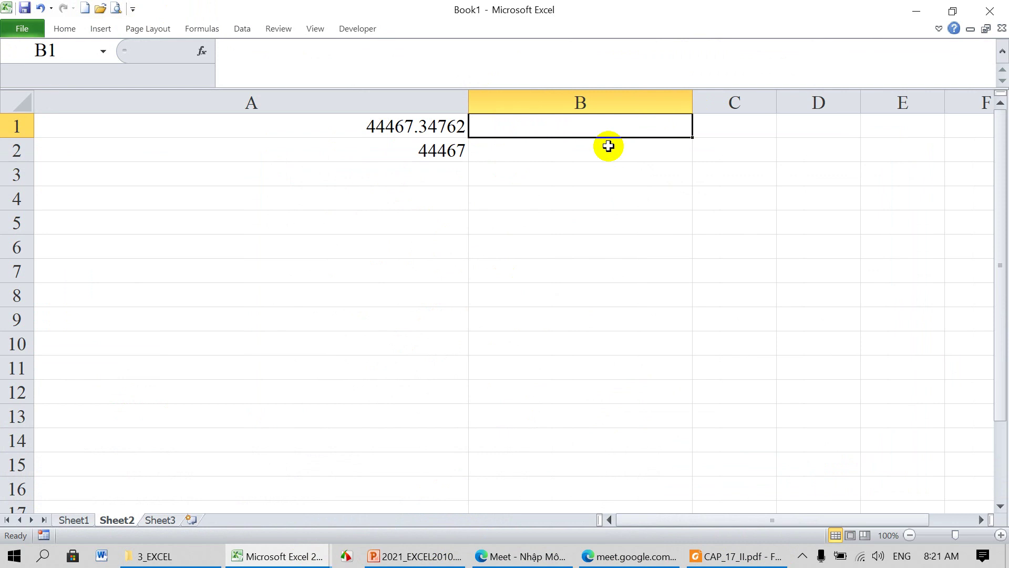
pyautogui.write('=DAY')
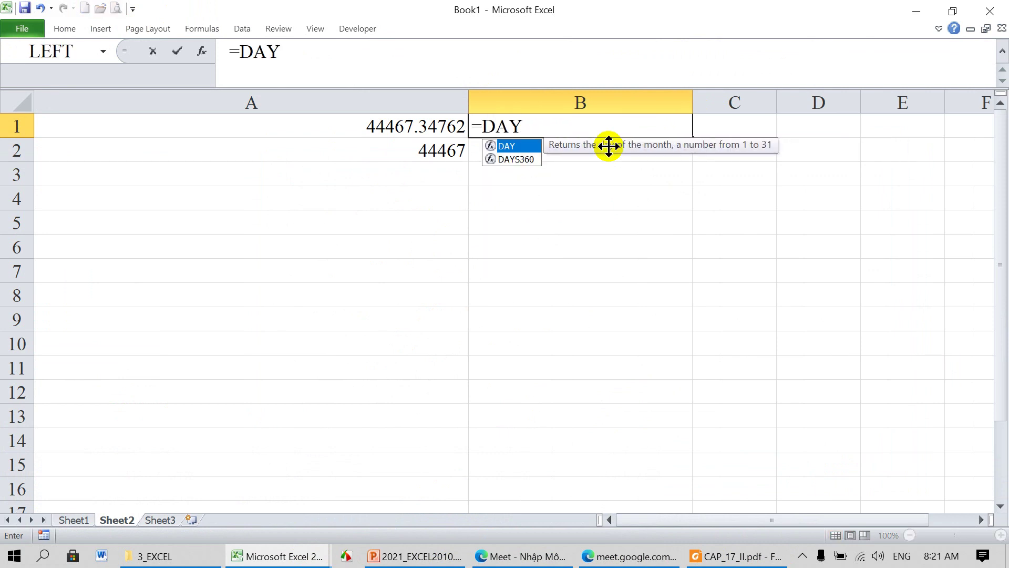
pyautogui.write('(')
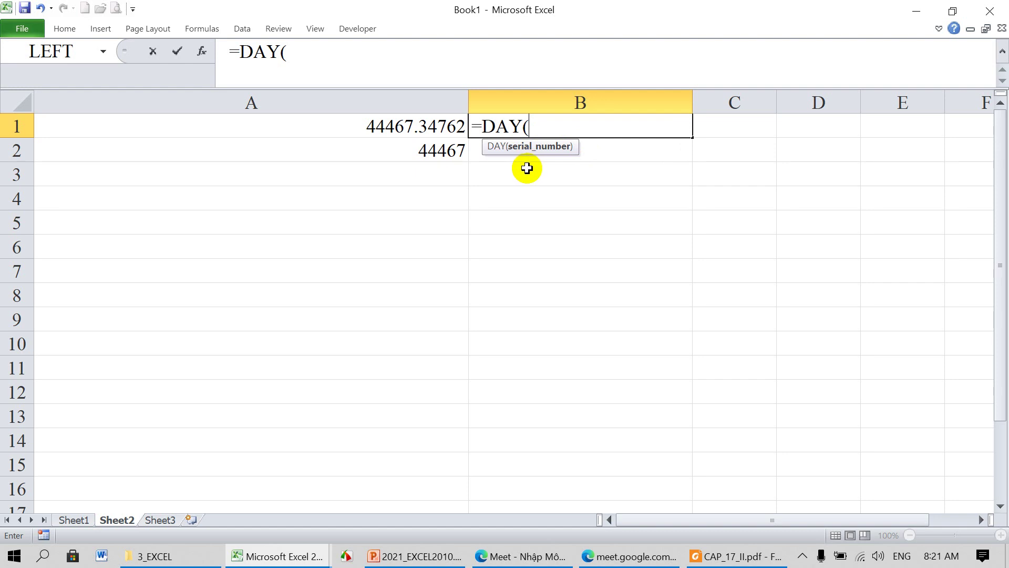
pyautogui.click(331, 203)
pyautogui.press('Escape')
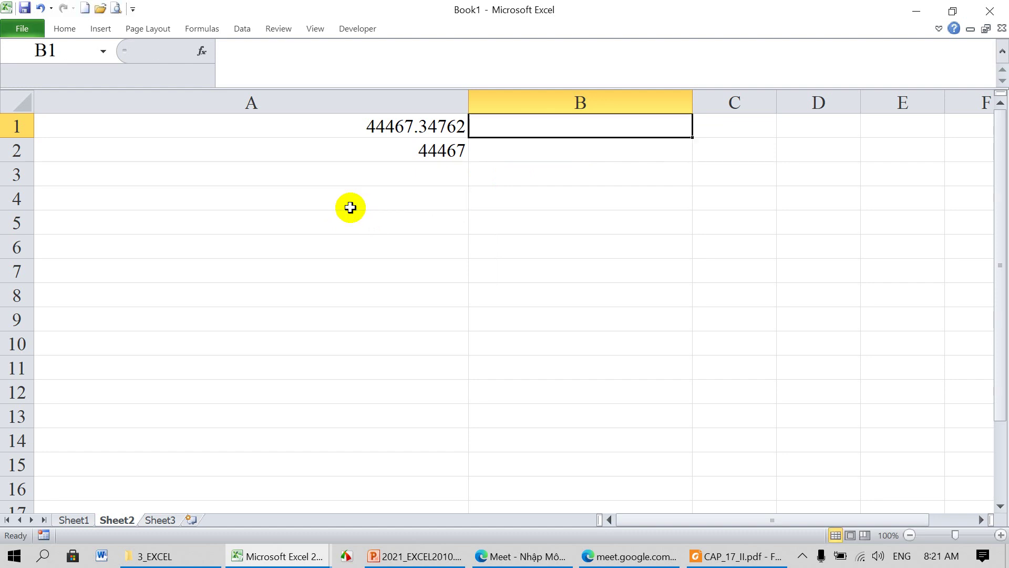
pyautogui.click(381, 206)
pyautogui.write('1')
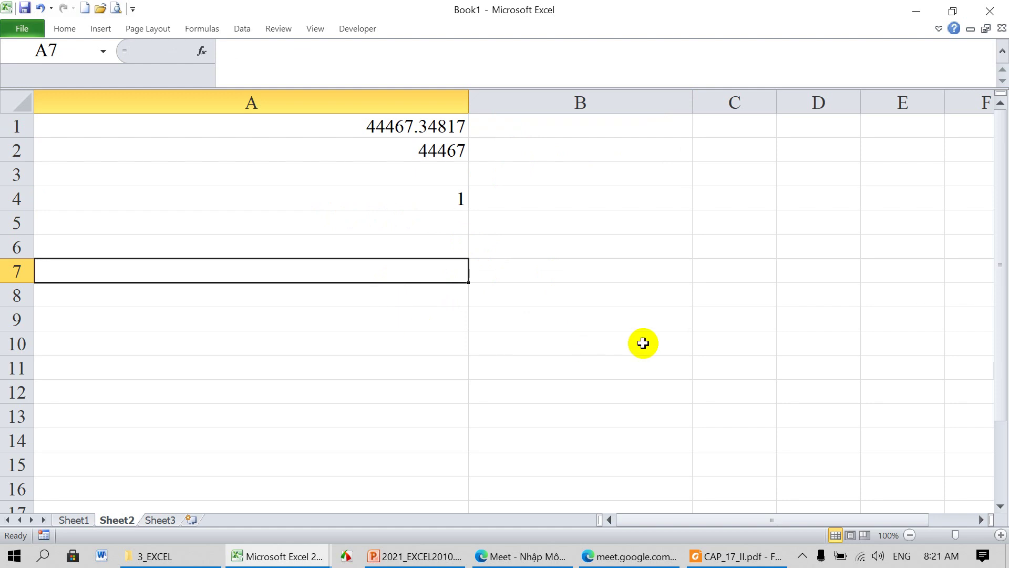
# Step: Enter the date 31/12/9999 in A7 and format it as General, showing 2958465
pyautogui.write('31/12/')
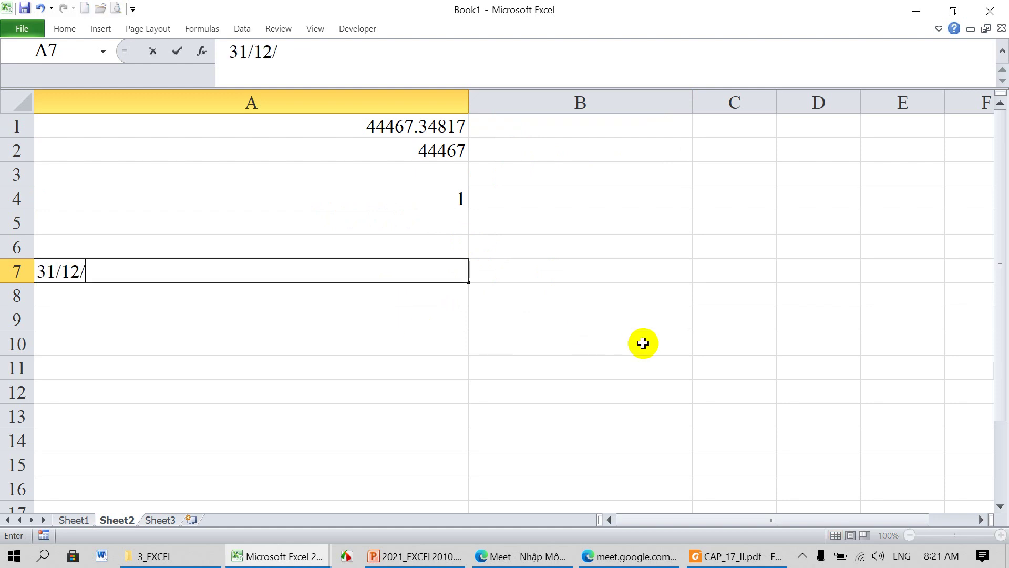
pyautogui.write('9999')
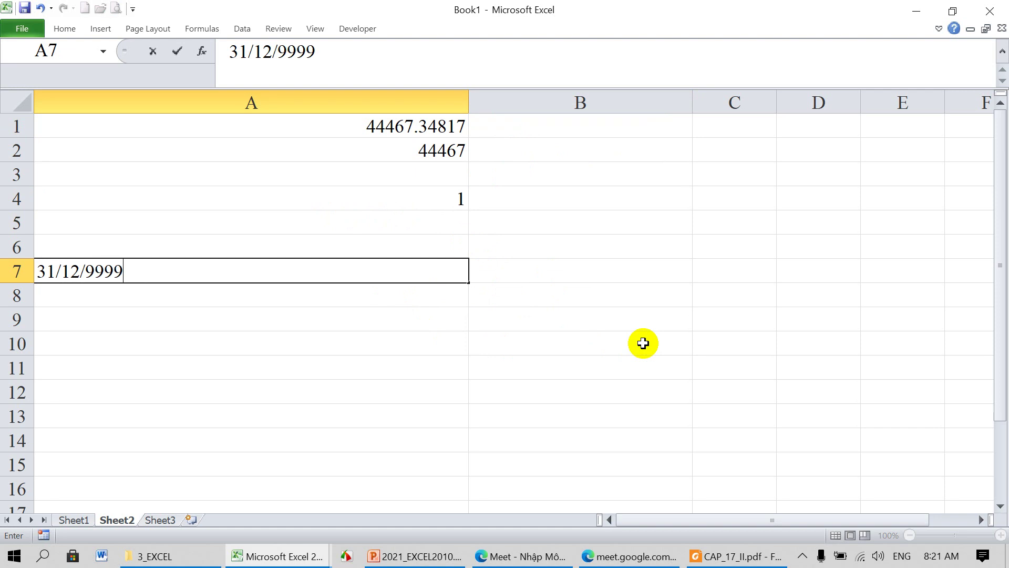
pyautogui.press('Return')
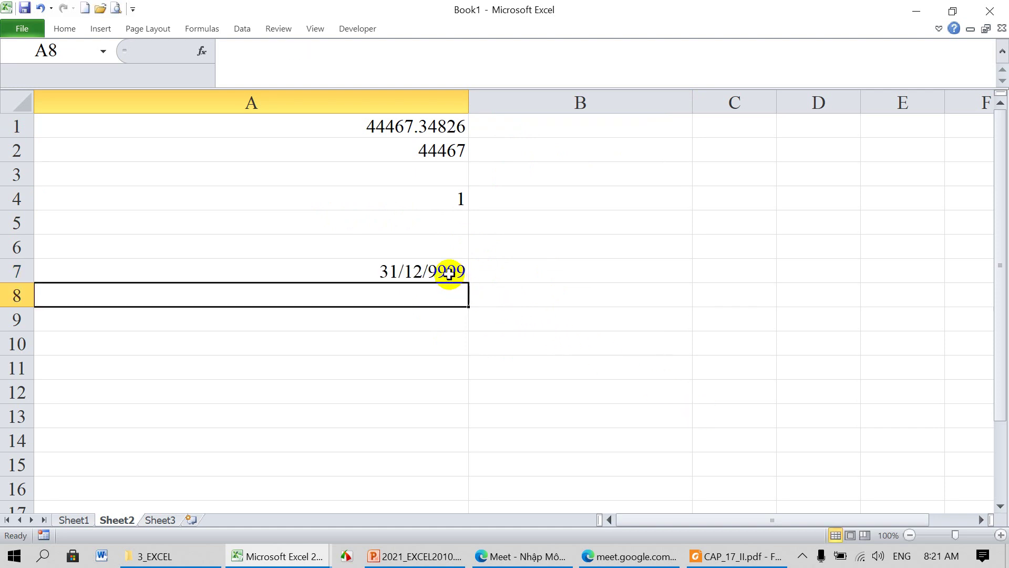
pyautogui.click(450, 273)
pyautogui.click(66, 29)
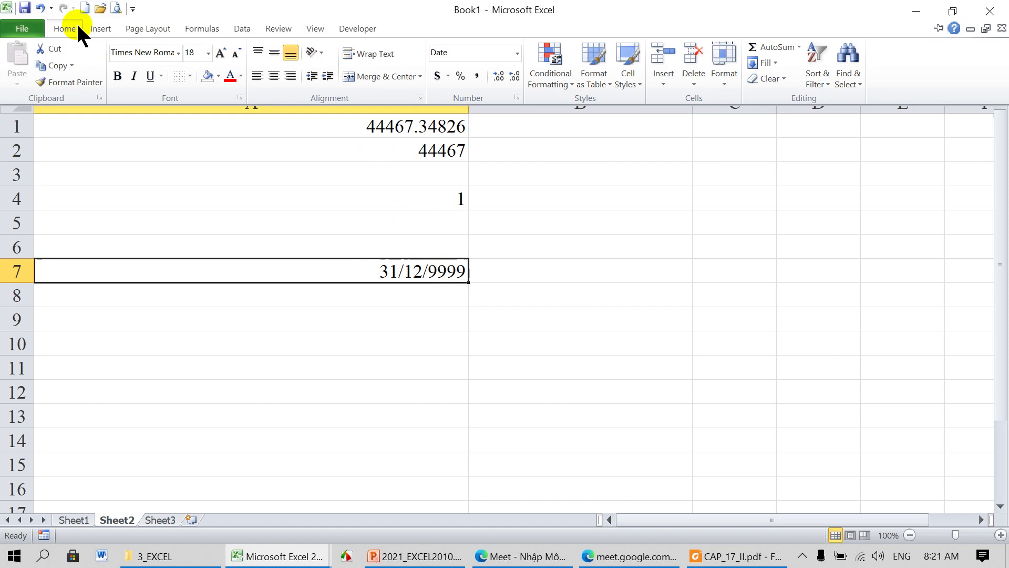
pyautogui.click(515, 54)
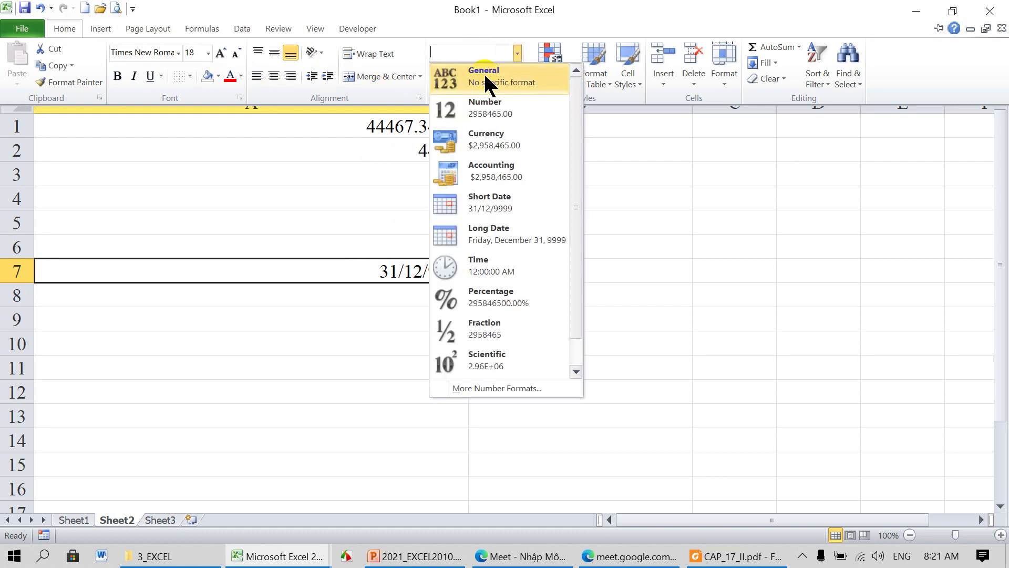
pyautogui.click(484, 82)
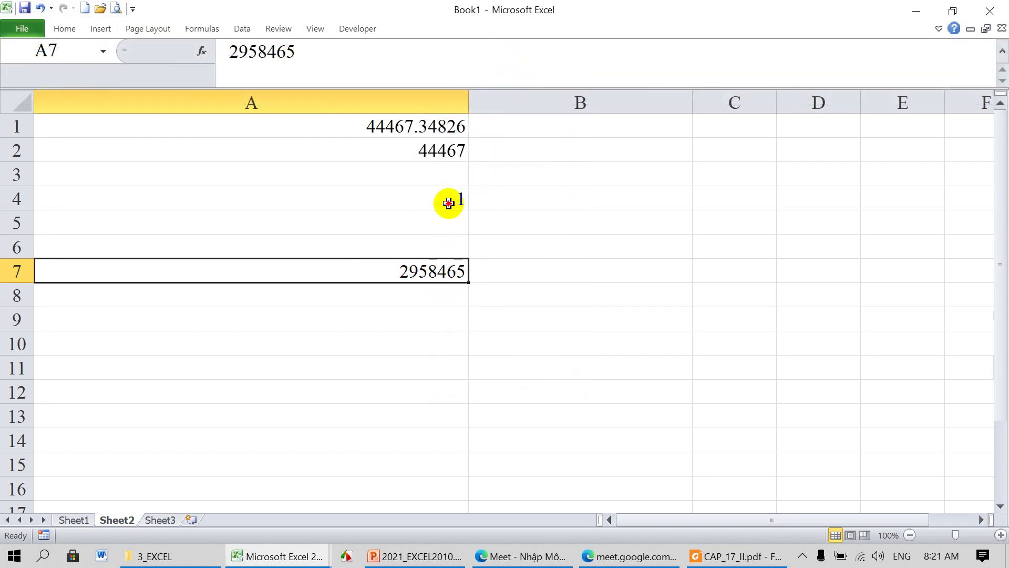
# Step: Select A4:A7 to compare serial 1 with the maximum date serial 2958465
pyautogui.click(448, 203)
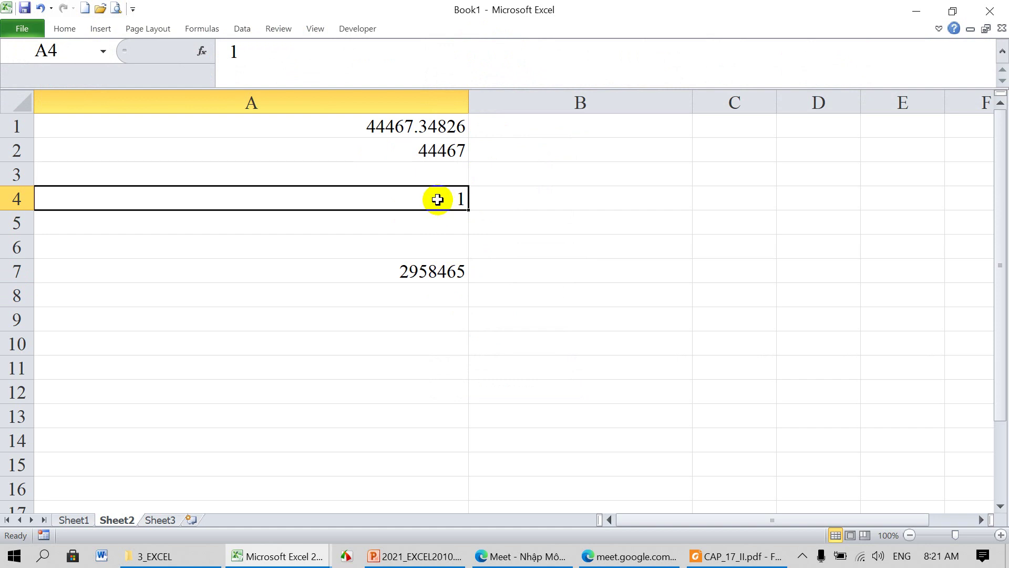
pyautogui.moveTo(438, 199); pyautogui.dragTo(435, 268)
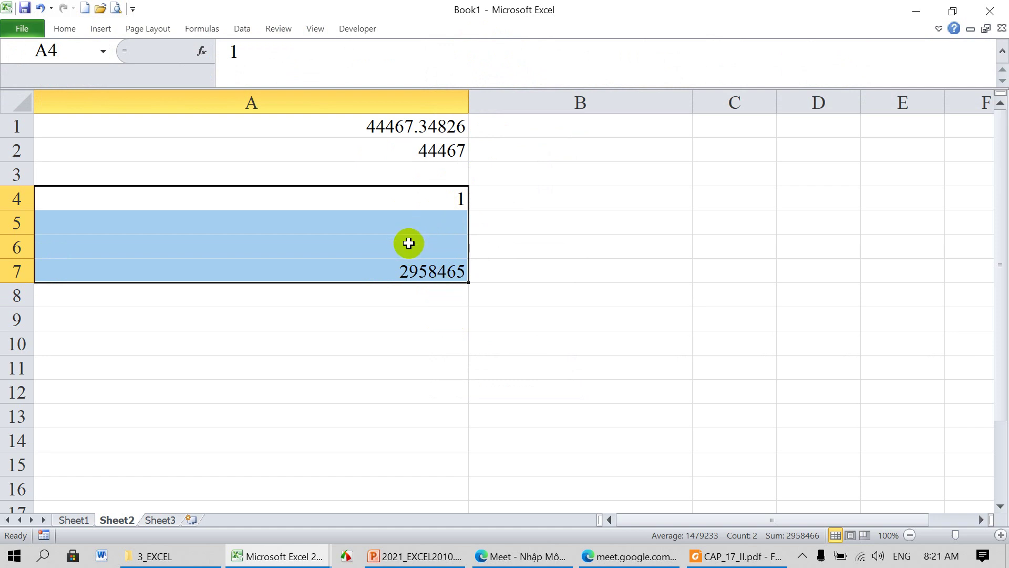
pyautogui.moveTo(418, 203); pyautogui.dragTo(418, 270)
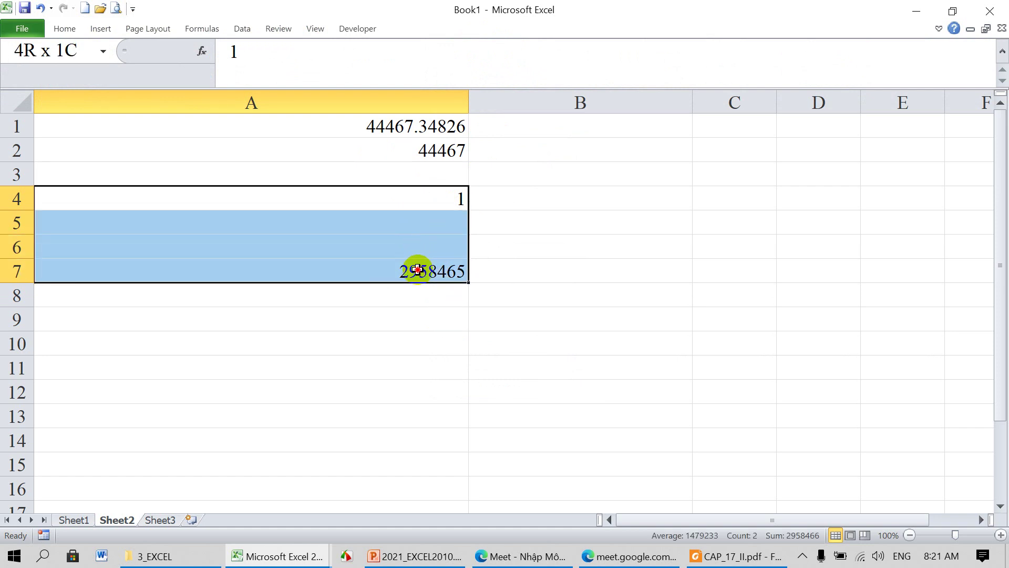
# Step: Enter =DAY(A1) in B1, returning 28, and narrow column B
pyautogui.click(622, 129)
pyautogui.write('=DAY(')
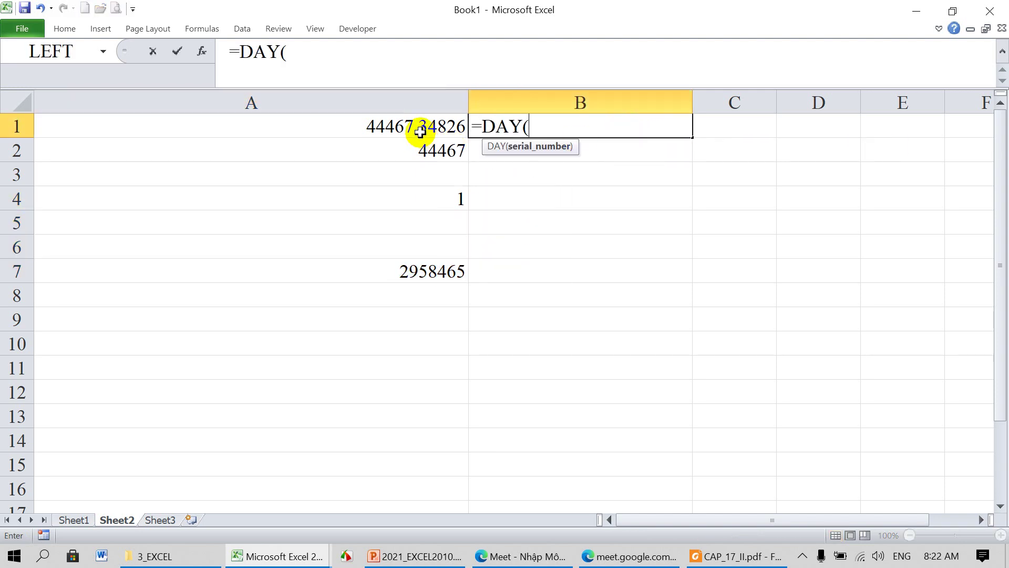
pyautogui.click(418, 127)
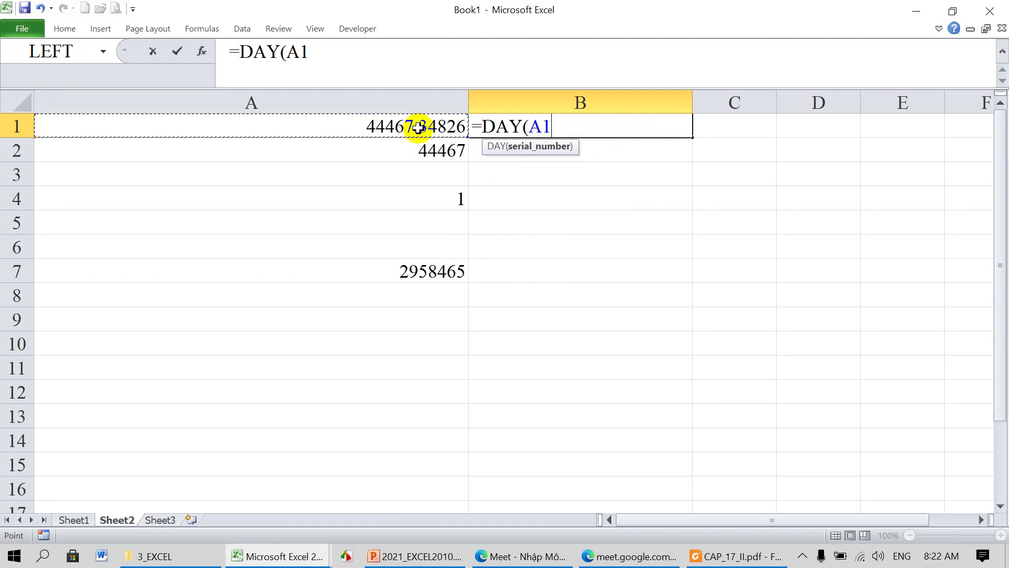
pyautogui.write(')')
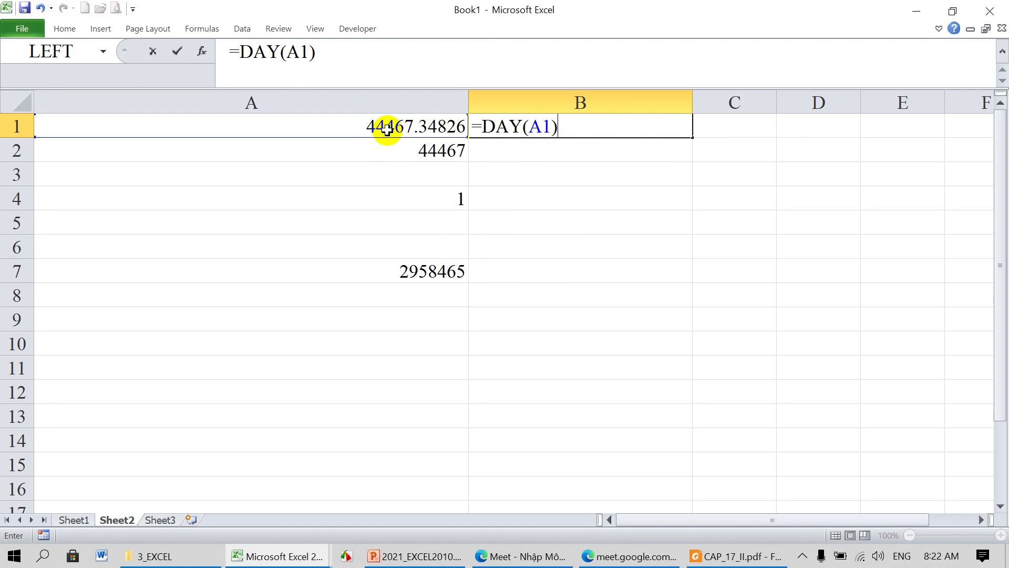
pyautogui.press('Return')
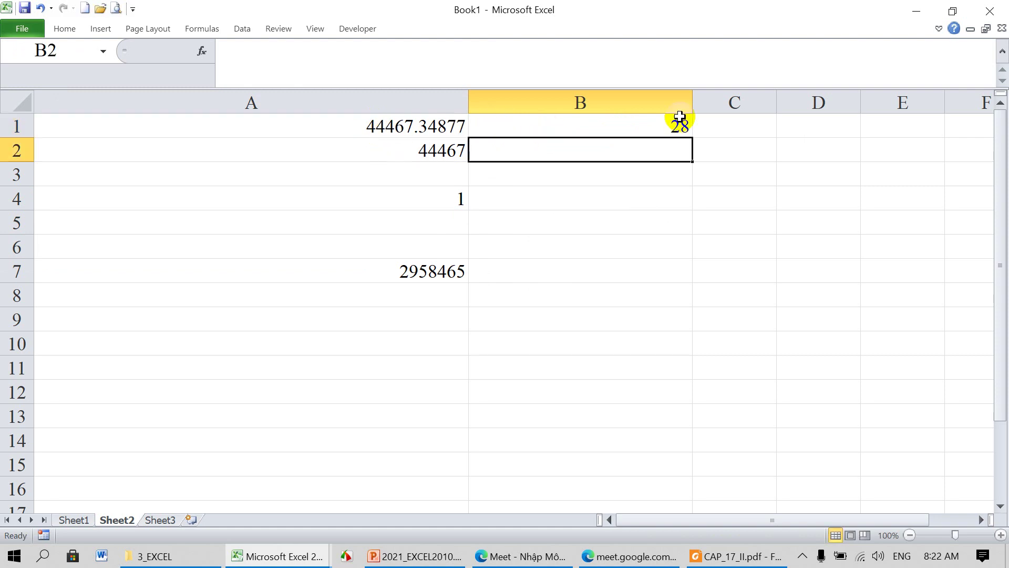
pyautogui.moveTo(691, 101); pyautogui.dragTo(618, 103)
pyautogui.click(559, 124)
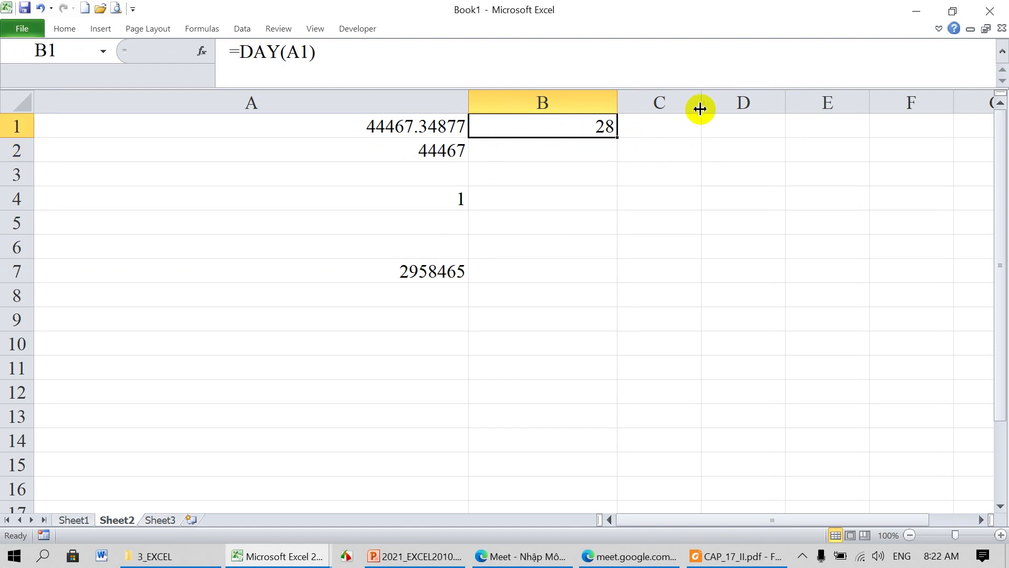
# Step: Widen column C and enter =MONTH(A1) in C1, returning 9
pyautogui.moveTo(701, 108); pyautogui.dragTo(818, 107)
pyautogui.click(764, 122)
pyautogui.write('=')
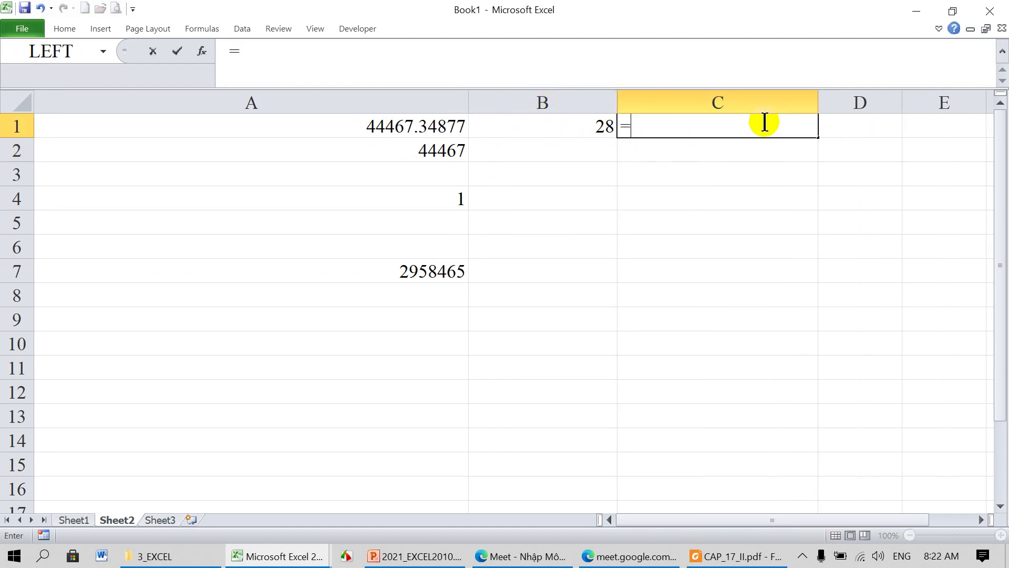
pyautogui.write('MONTH')
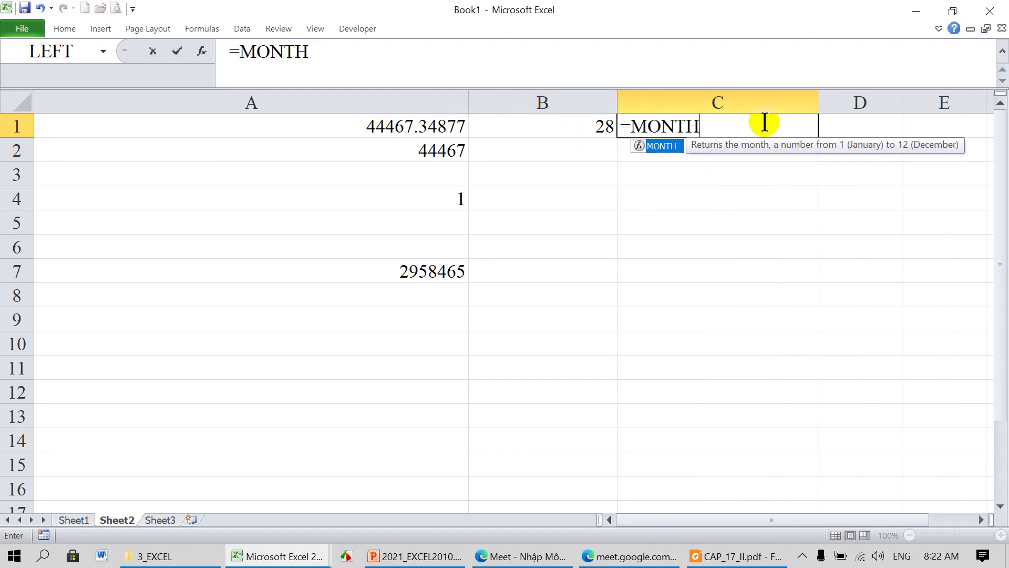
pyautogui.write('(')
pyautogui.click(442, 127)
pyautogui.write(')')
pyautogui.press('Return')
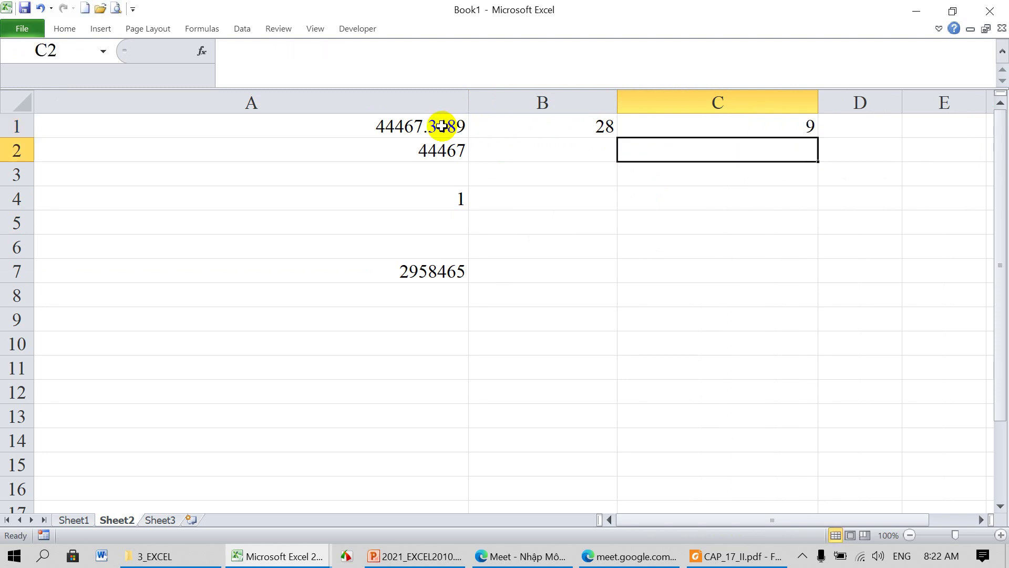
pyautogui.moveTo(818, 102); pyautogui.dragTo(735, 105)
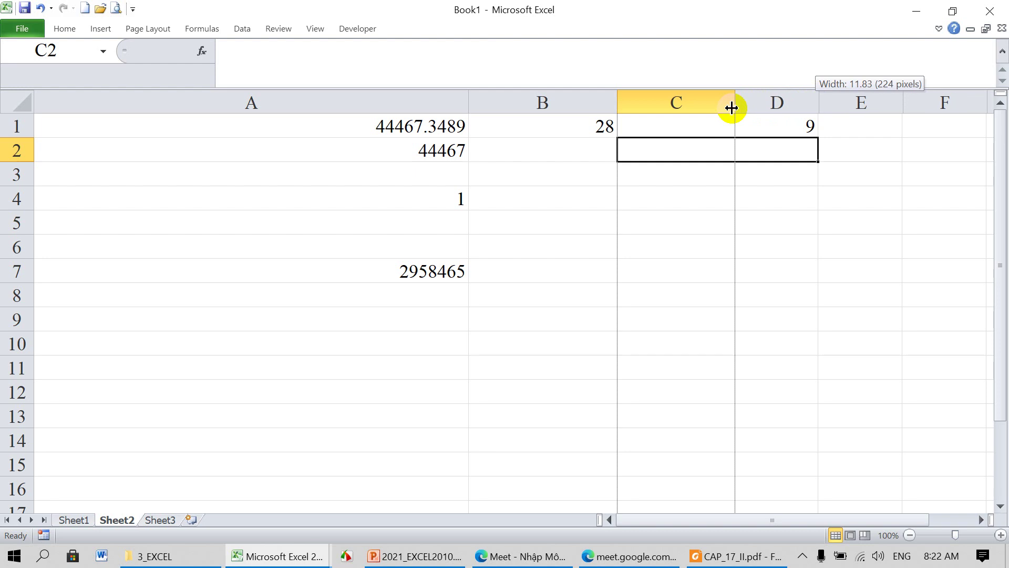
# Step: Enter =YEAR(A1) in D1, returning 2021, and narrow column A to fit
pyautogui.moveTo(819, 102); pyautogui.dragTo(897, 102)
pyautogui.click(855, 124)
pyautogui.write('=YEAR(')
pyautogui.click(448, 126)
pyautogui.write(')')
pyautogui.press('Return')
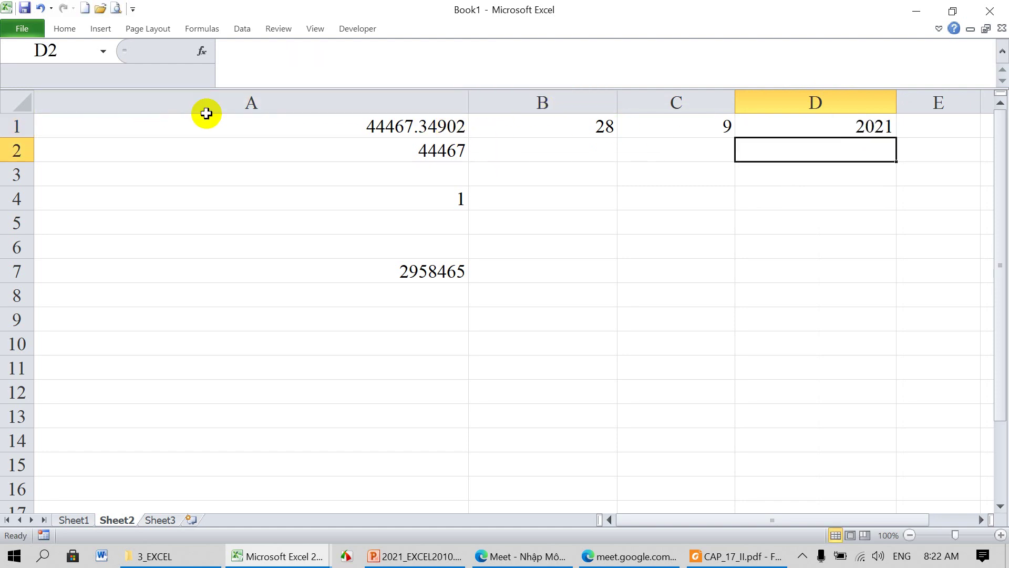
pyautogui.moveTo(470, 107); pyautogui.dragTo(220, 108)
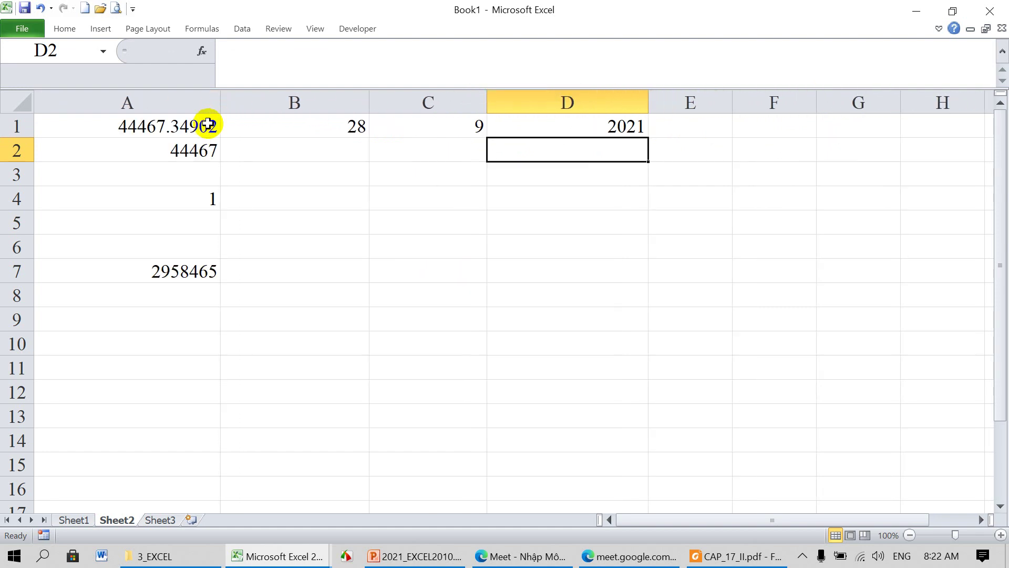
pyautogui.click(178, 126)
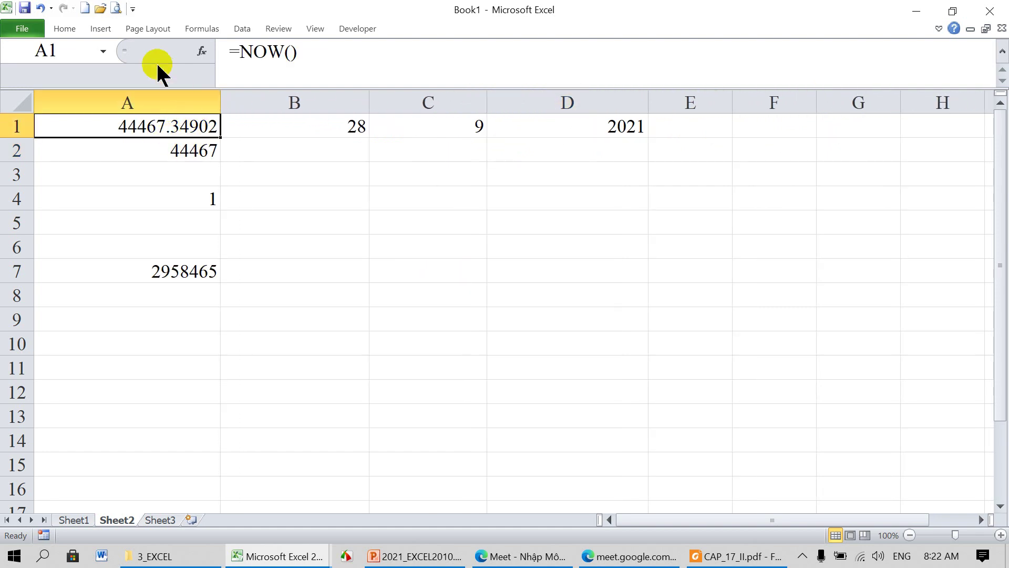
# Step: Give A1 the custom format DD/MM/YYYY HH:MM:SS, showing 28/09/2021 08:22:35, and narrow column B
pyautogui.click(65, 29)
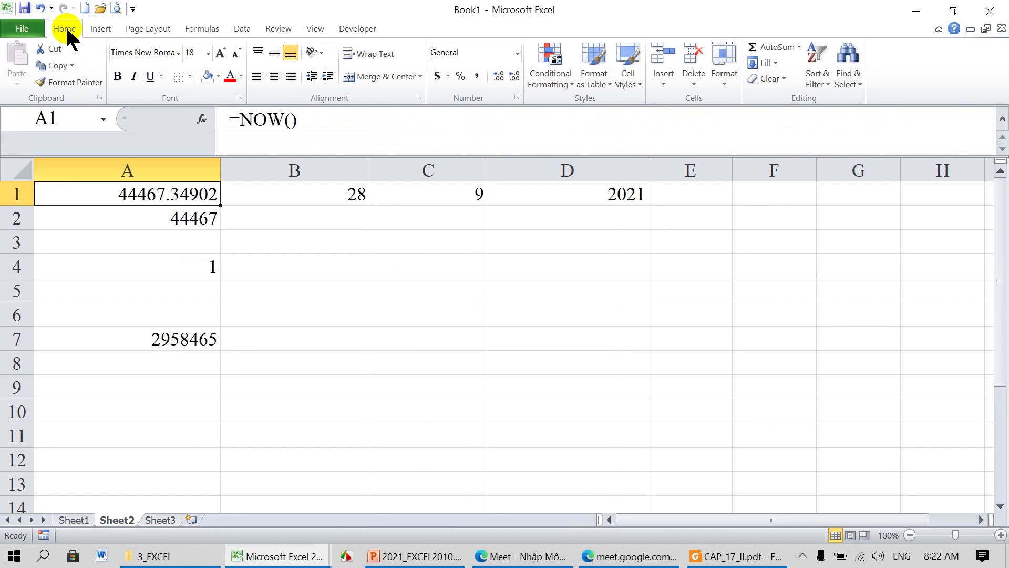
pyautogui.click(517, 53)
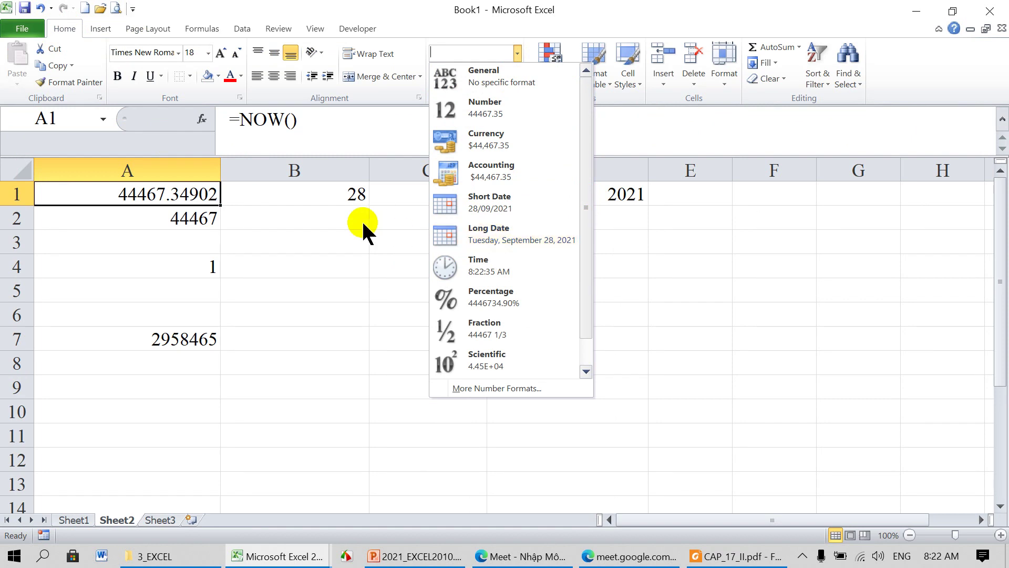
pyautogui.click(396, 91)
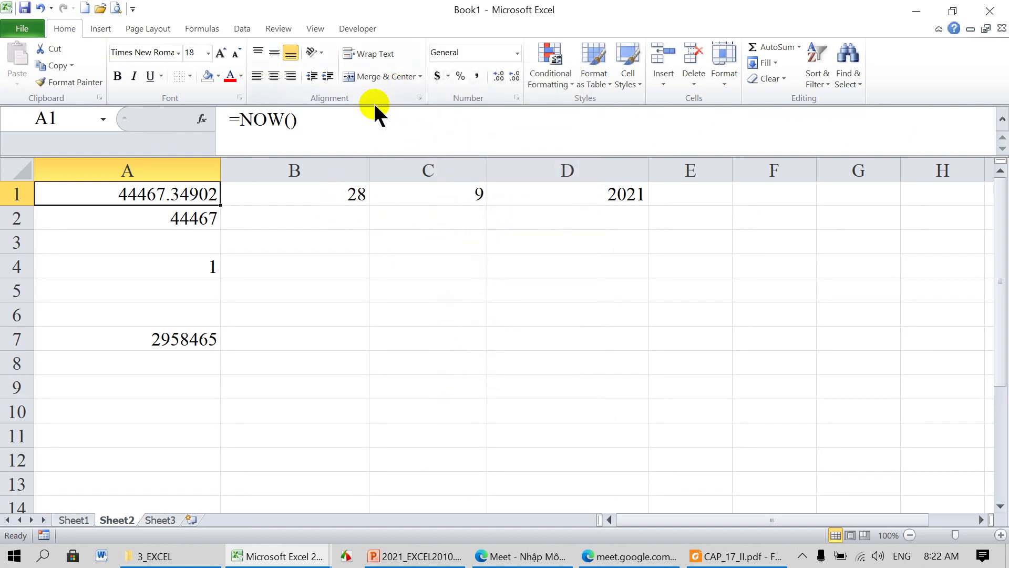
pyautogui.click(517, 99)
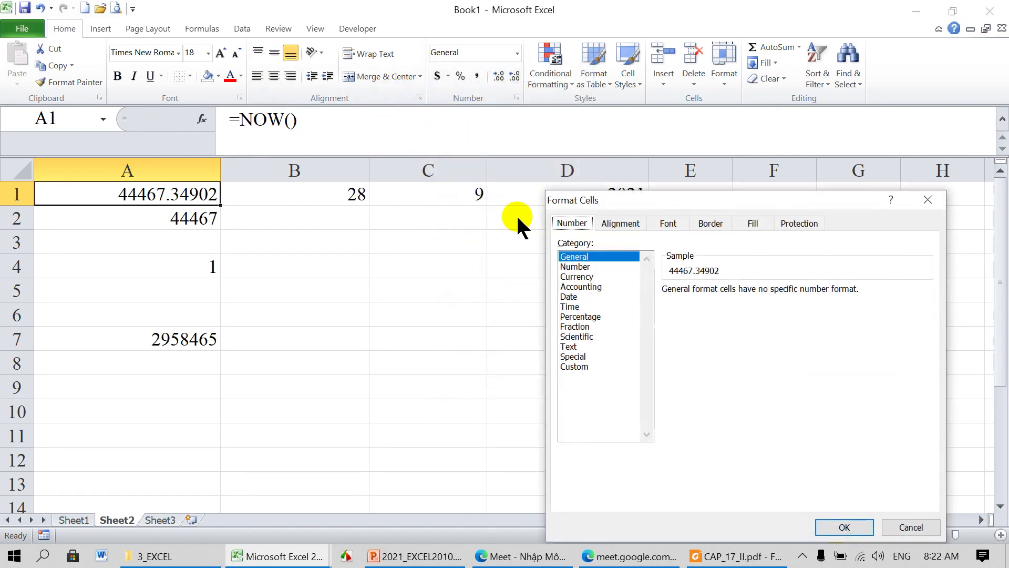
pyautogui.click(573, 367)
pyautogui.moveTo(705, 305); pyautogui.dragTo(606, 305)
pyautogui.write('DD/MM/YYYY ')
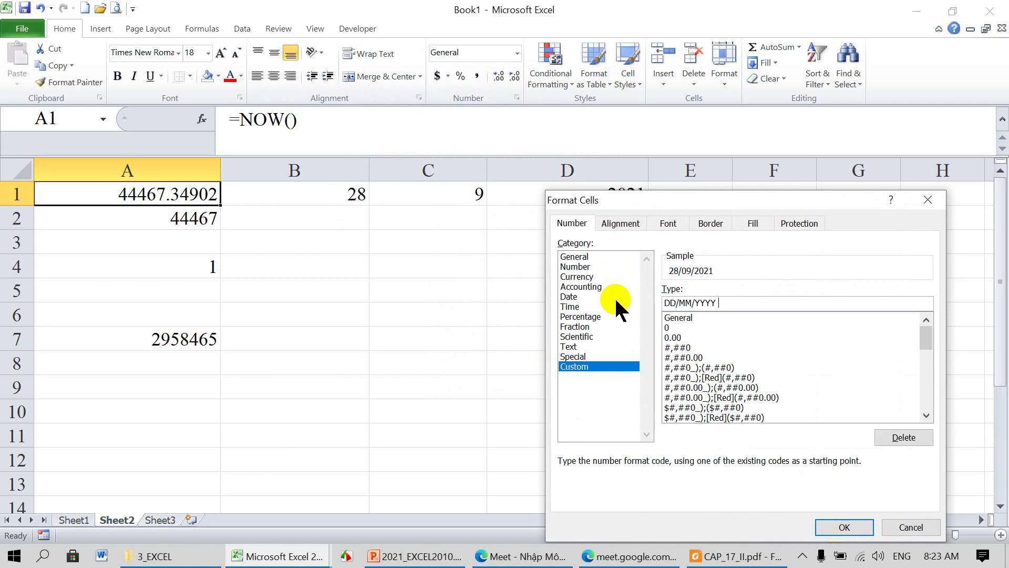
pyautogui.write('HH:')
pyautogui.write('MM')
pyautogui.write(':SSS')
pyautogui.press('BackSpace')
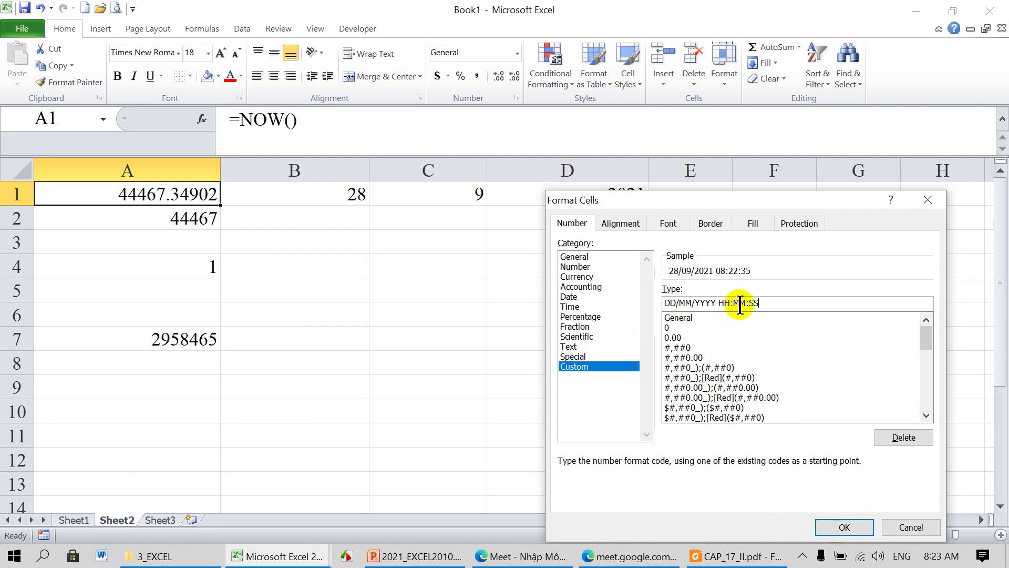
pyautogui.click(837, 523)
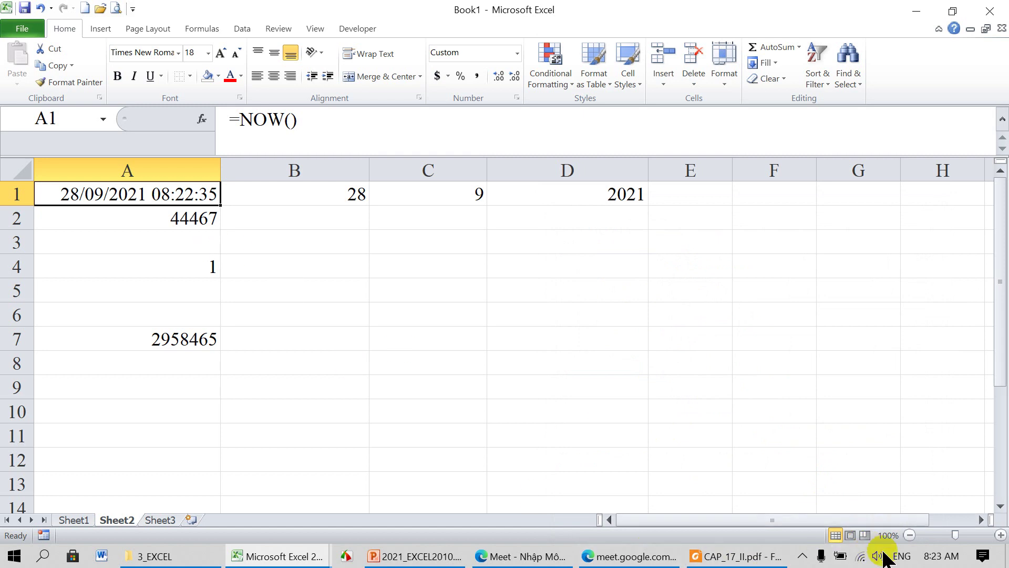
pyautogui.moveTo(941, 556)
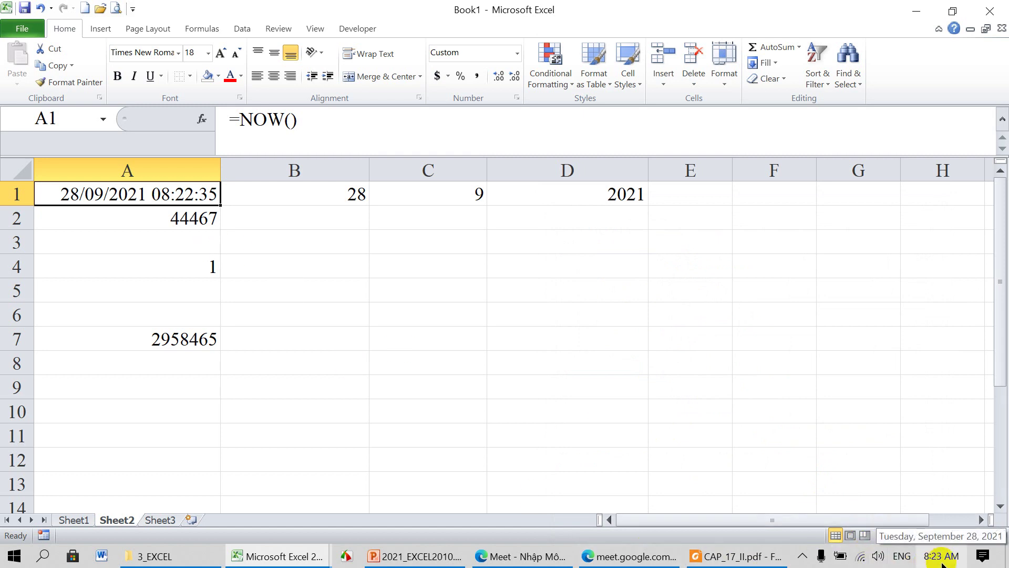
pyautogui.moveTo(362, 163); pyautogui.dragTo(287, 164)
# Step: Narrow columns C and D and check the day, month and year formulas in B1:D1
pyautogui.moveTo(405, 169); pyautogui.dragTo(334, 172)
pyautogui.moveTo(496, 173); pyautogui.dragTo(388, 174)
pyautogui.click(266, 194)
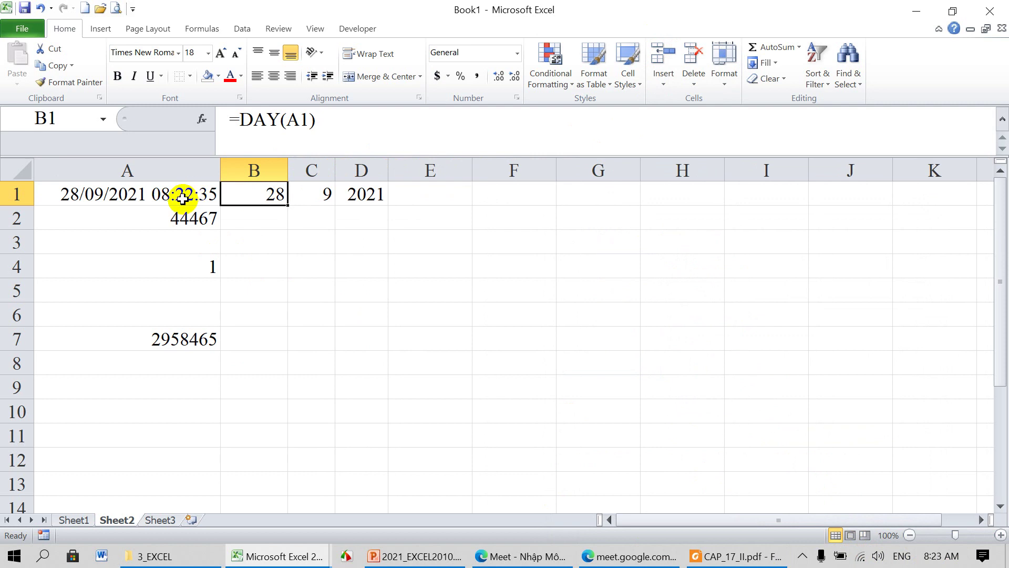
pyautogui.click(322, 196)
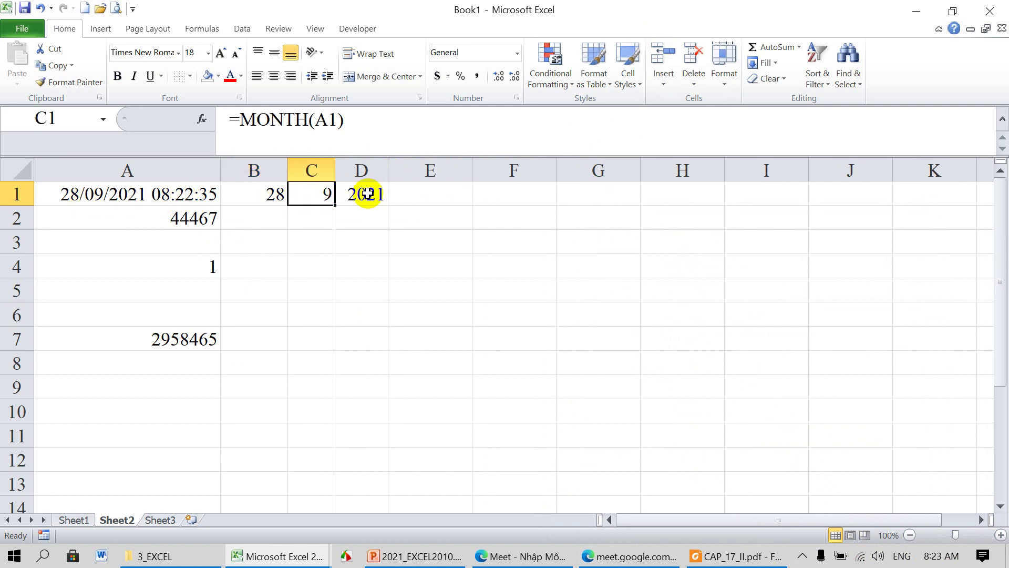
pyautogui.click(368, 194)
# Step: Enter =HOUR(A1) in E1, returning 8
pyautogui.click(423, 190)
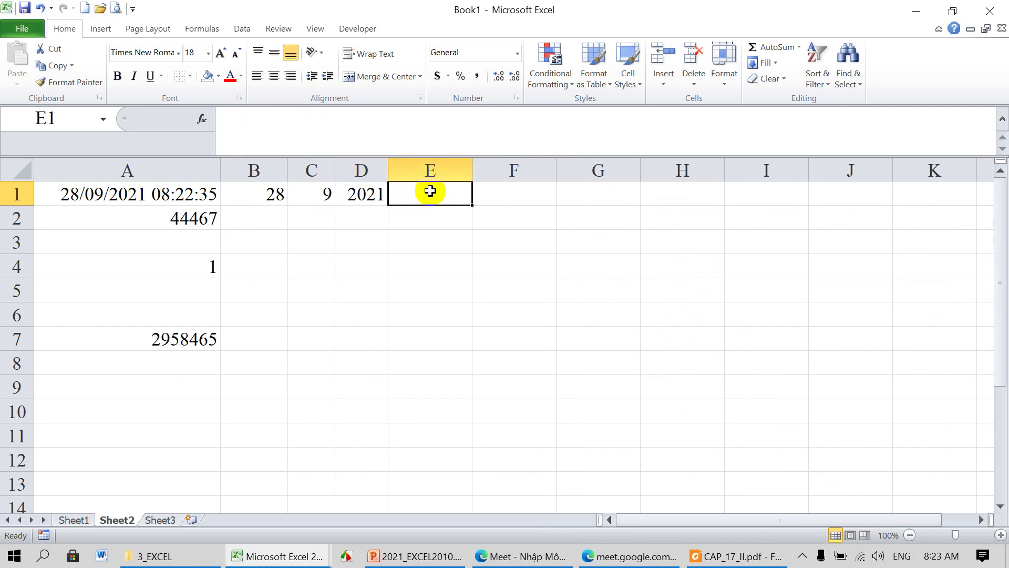
pyautogui.write('=HO')
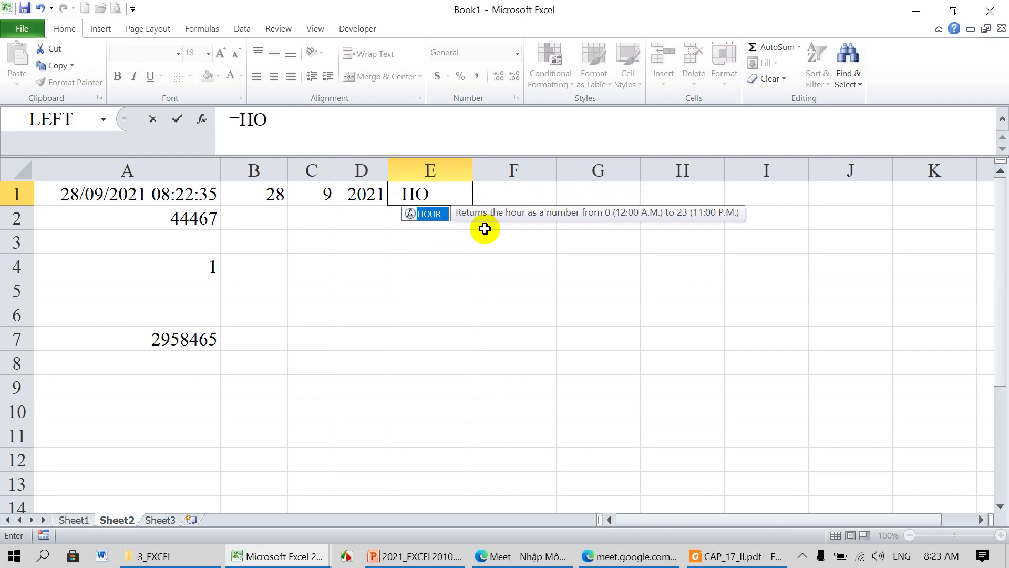
pyautogui.doubleClick(425, 213)
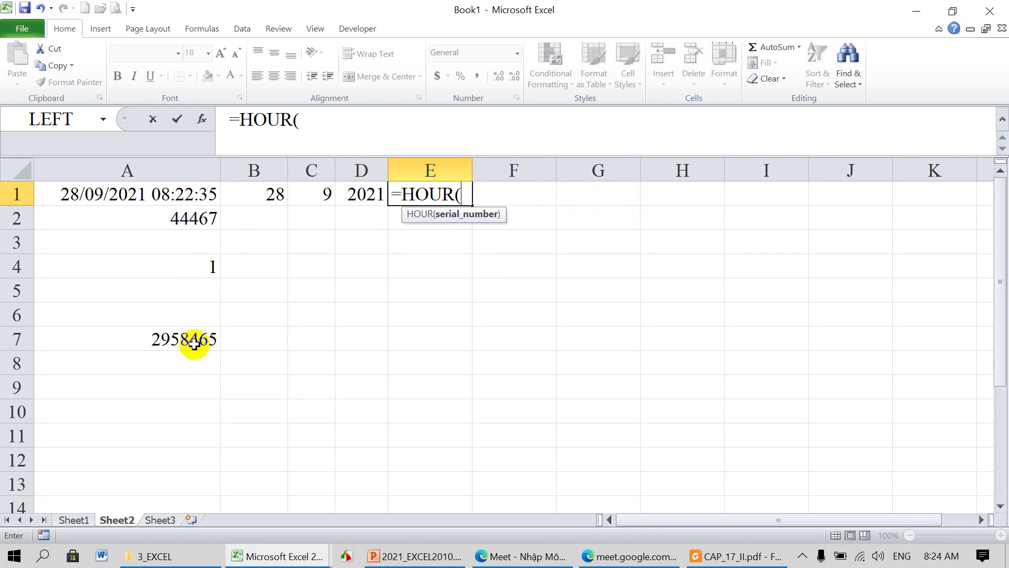
pyautogui.click(176, 195)
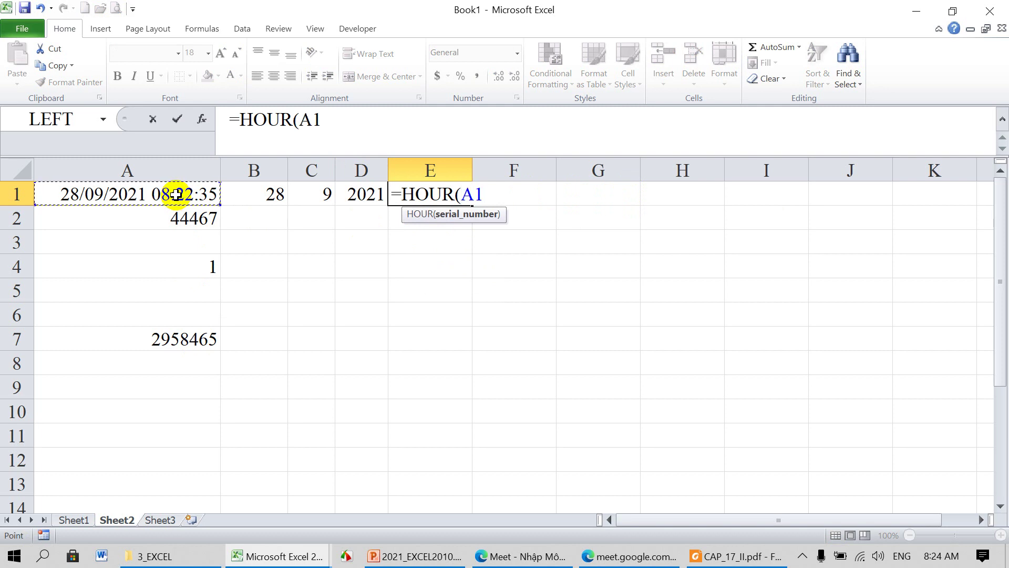
pyautogui.write(')')
pyautogui.press('Return')
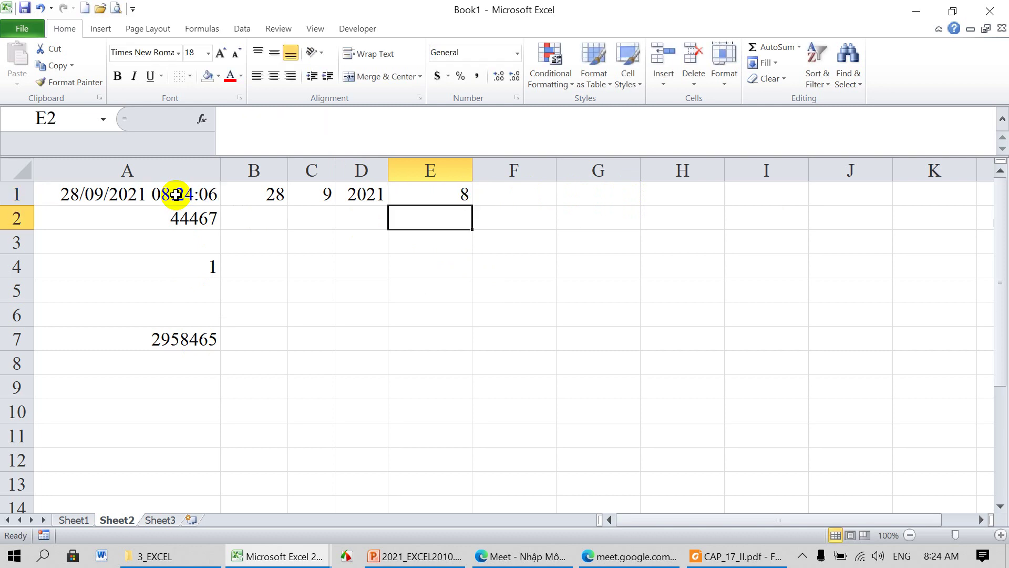
# Step: Begin a MINUTE formula in F1 with A1 as its argument
pyautogui.click(505, 197)
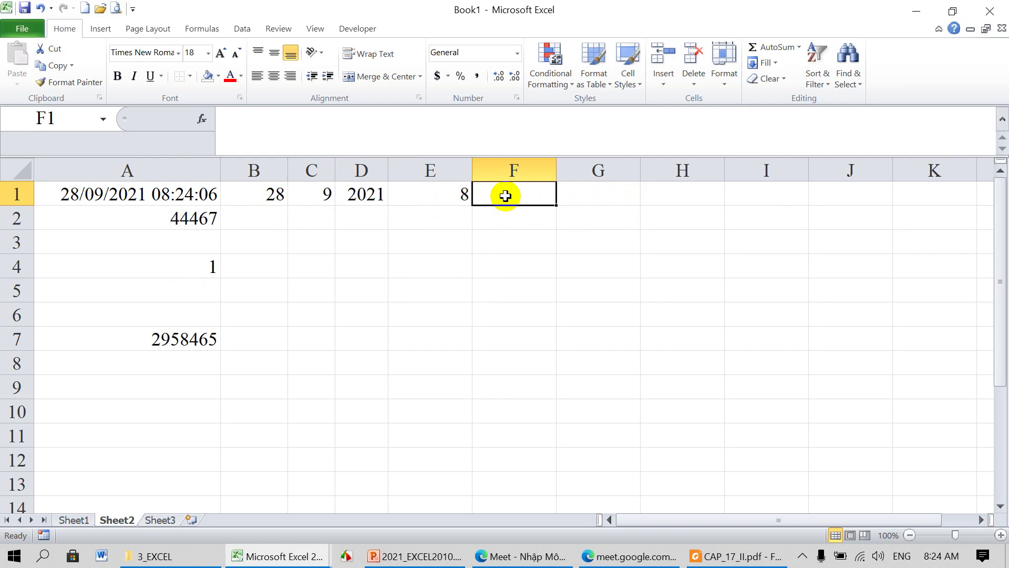
pyautogui.write('=MINU')
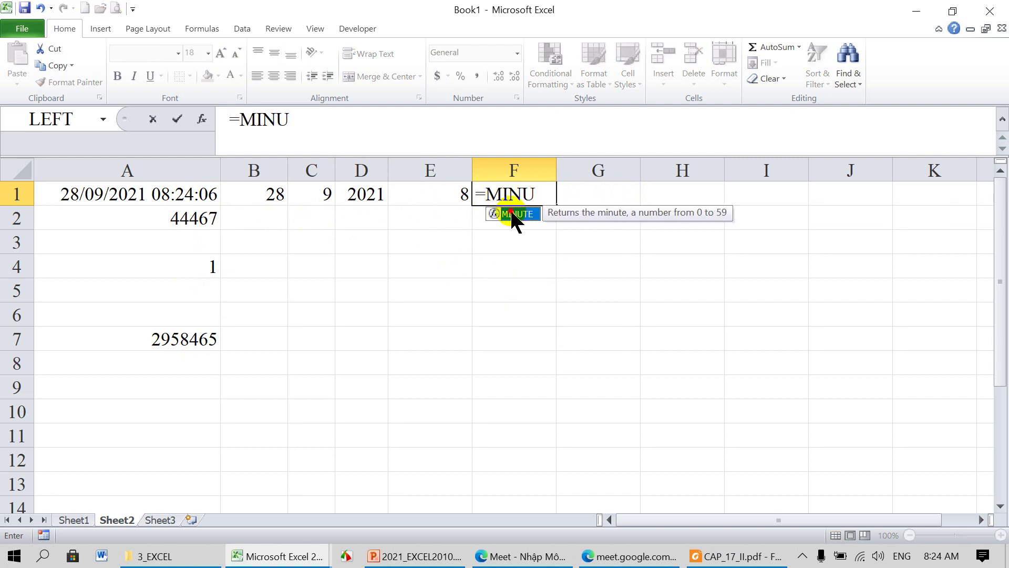
pyautogui.doubleClick(513, 214)
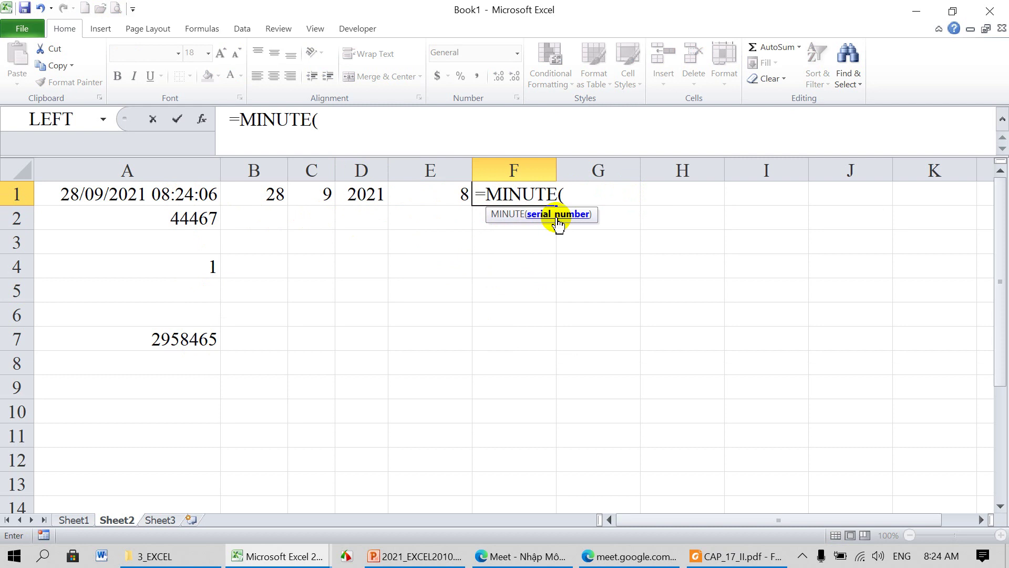
pyautogui.click(172, 196)
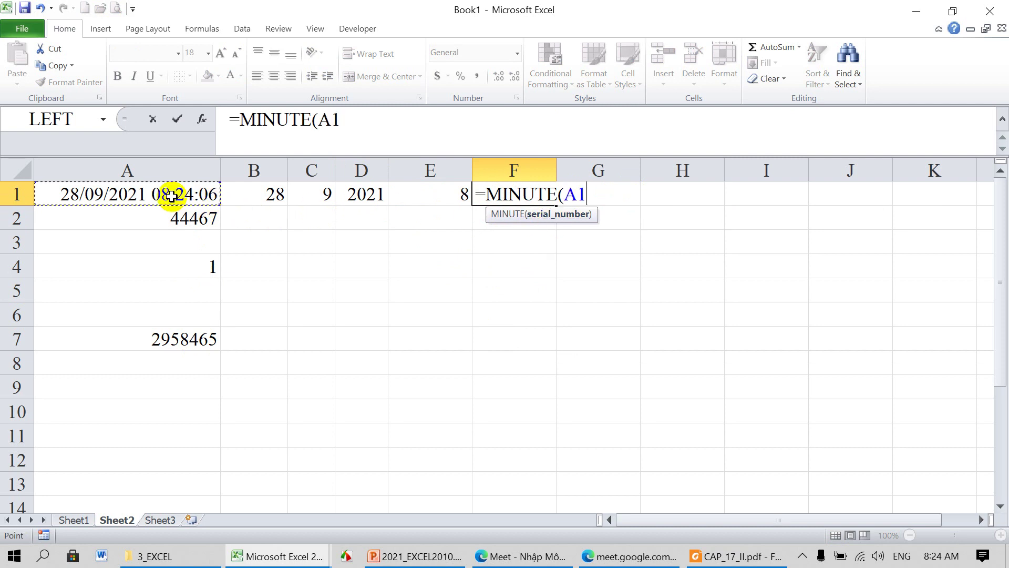
# Step: Complete =MINUTE(A1) in F1 and enter =SECOND(A1) in G1, giving 24 and 31
pyautogui.write(')')
pyautogui.press('Return')
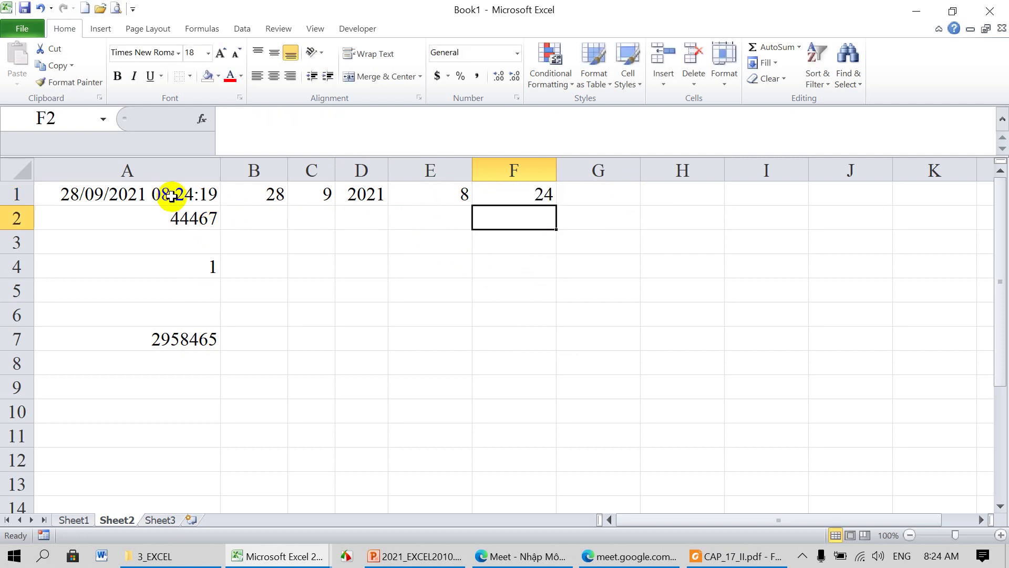
pyautogui.click(613, 198)
pyautogui.write('=SE')
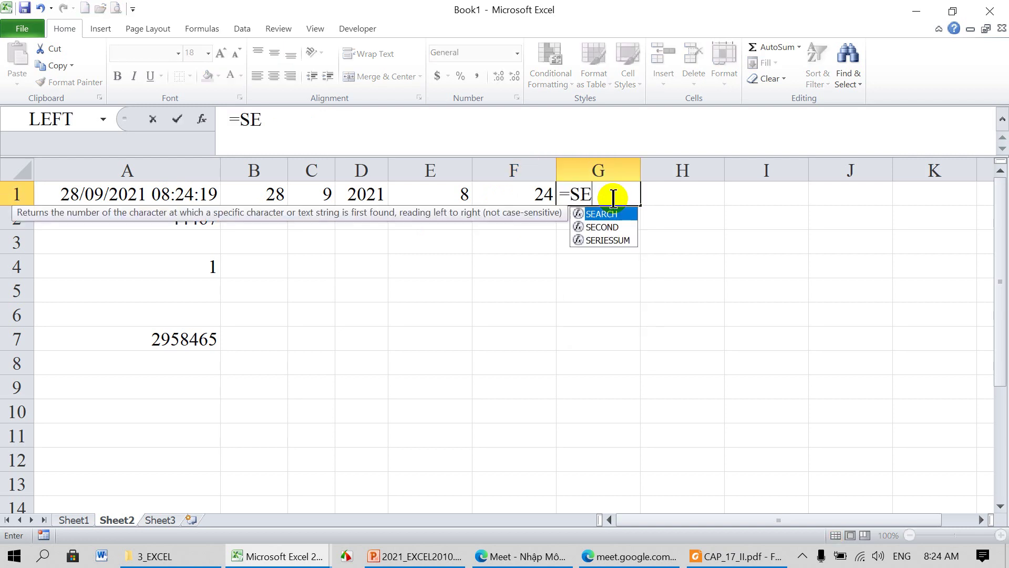
pyautogui.doubleClick(602, 227)
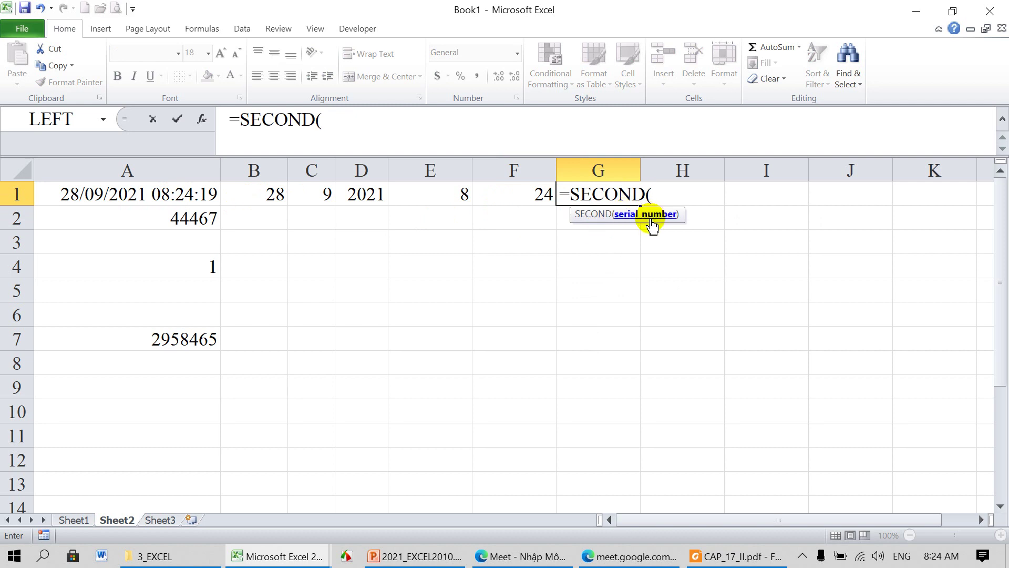
pyautogui.click(184, 196)
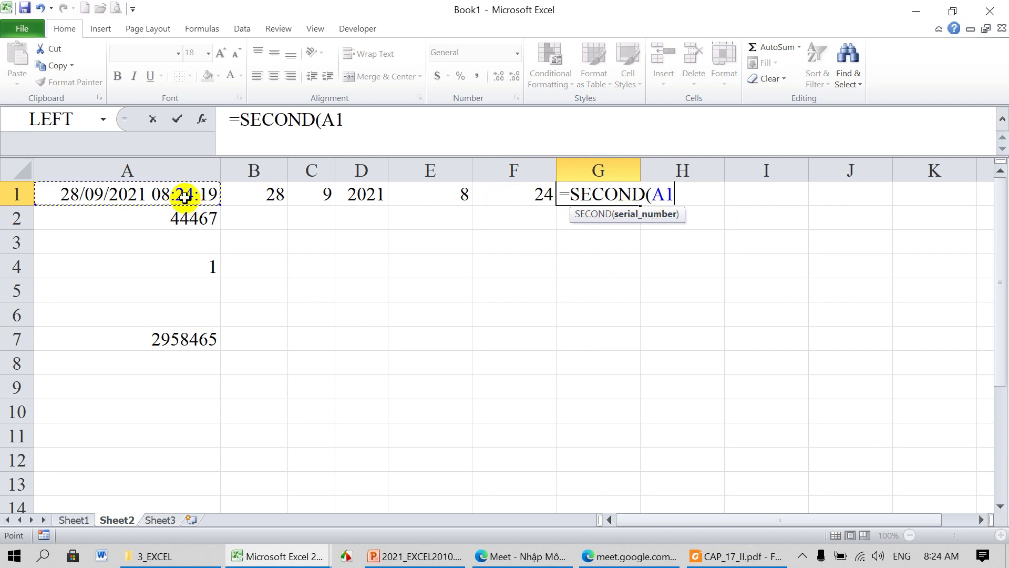
pyautogui.write(')')
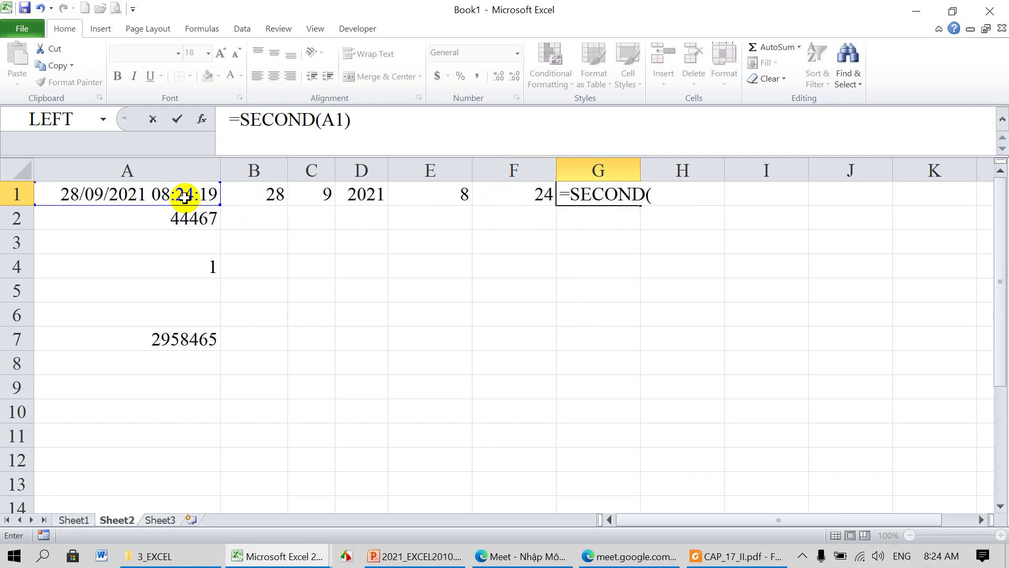
pyautogui.press('Return')
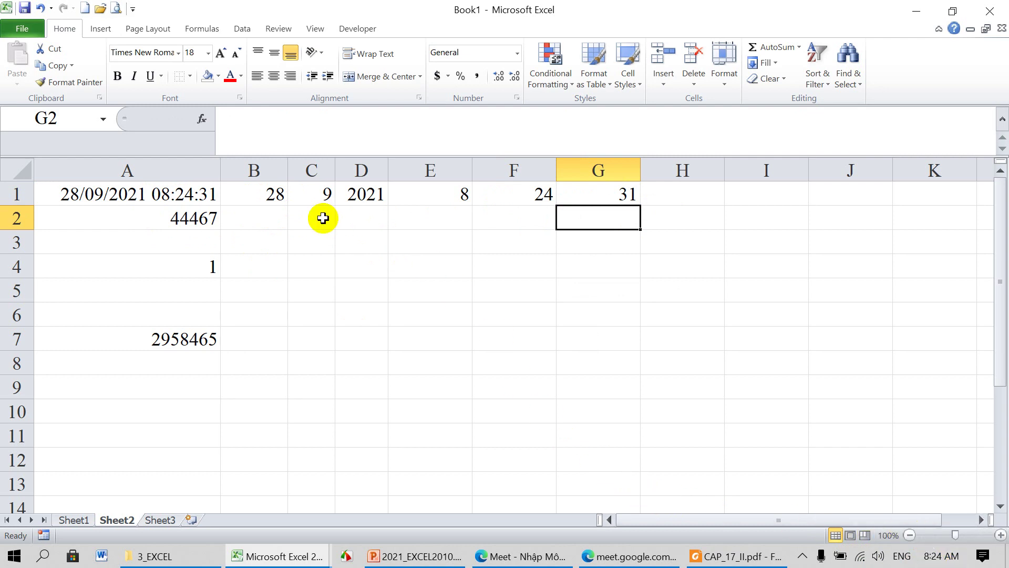
# Step: Review the DAY, MONTH, YEAR, HOUR, MINUTE and SECOND formulas across B1 through G1 twice
pyautogui.click(271, 195)
pyautogui.click(321, 194)
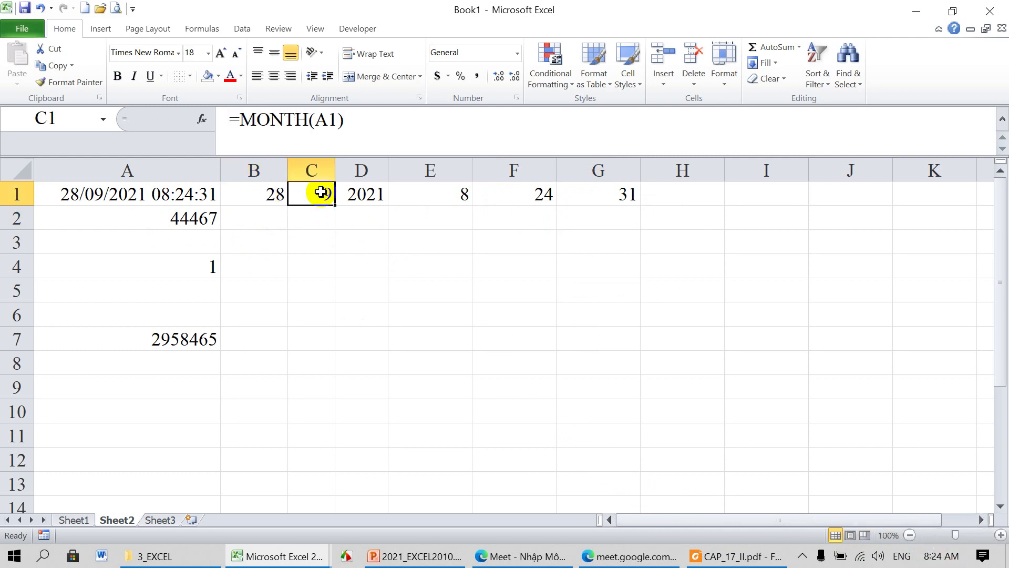
pyautogui.click(365, 196)
pyautogui.click(456, 201)
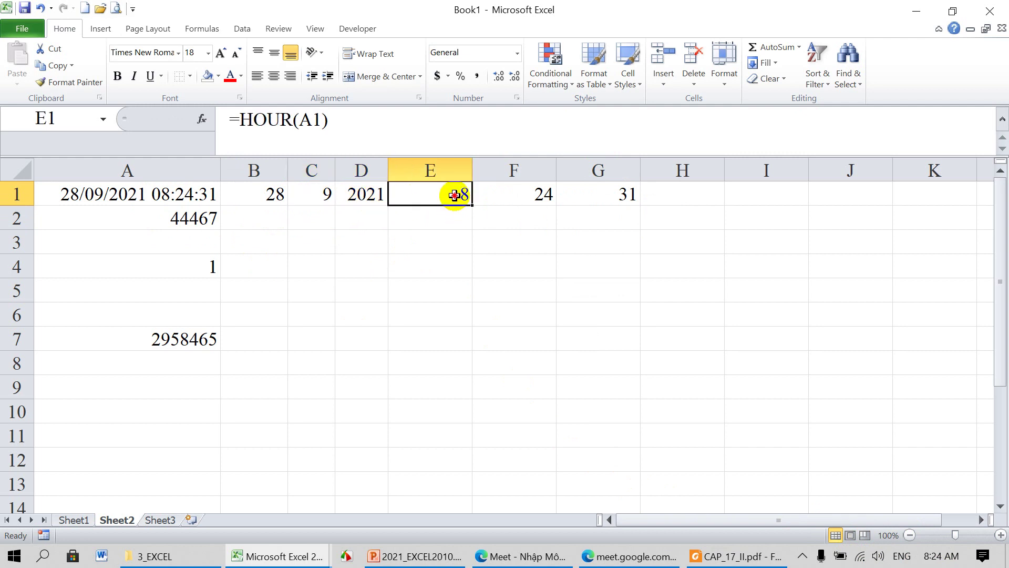
pyautogui.click(530, 197)
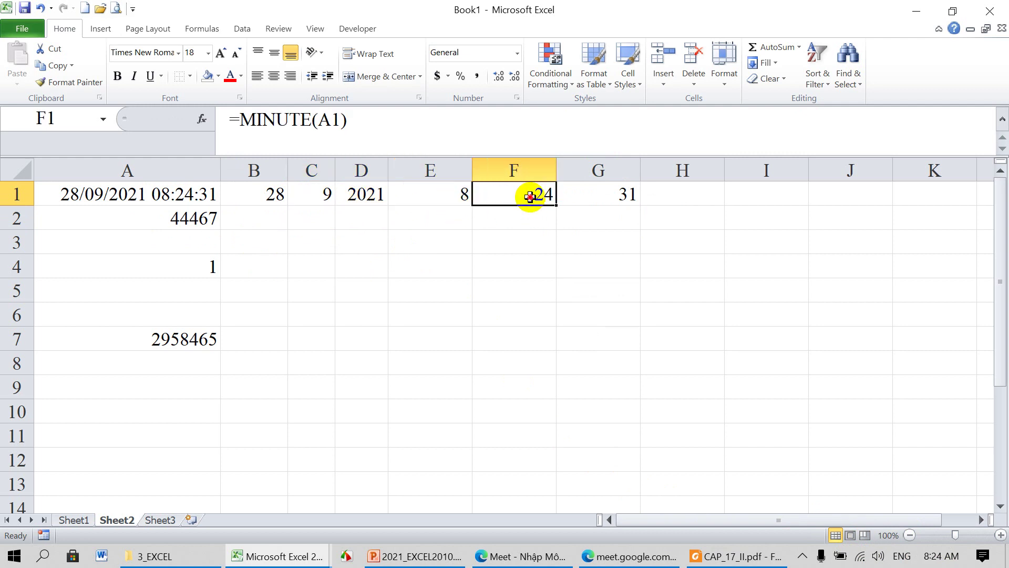
pyautogui.click(602, 196)
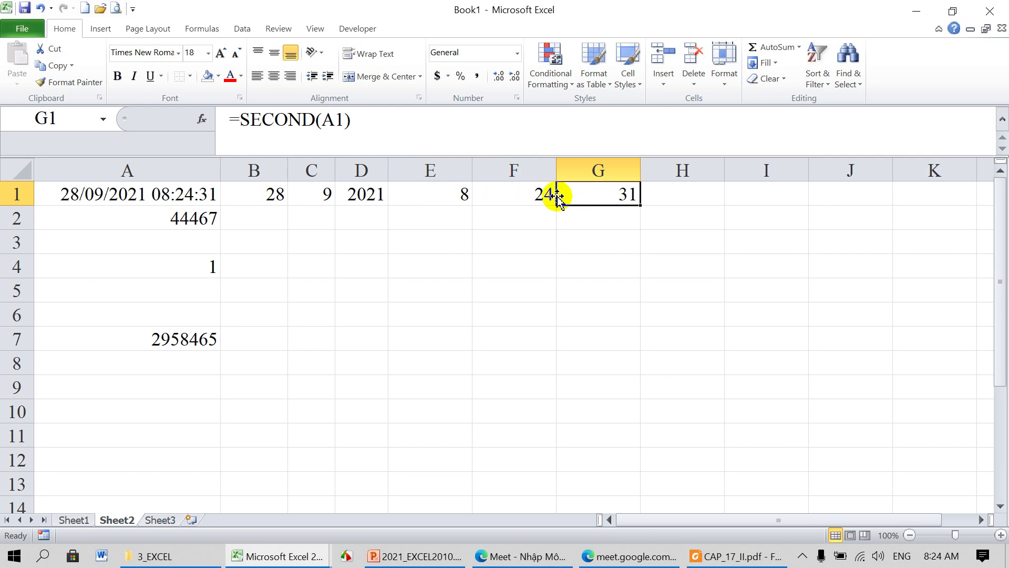
pyautogui.click(269, 194)
pyautogui.click(317, 194)
pyautogui.click(351, 197)
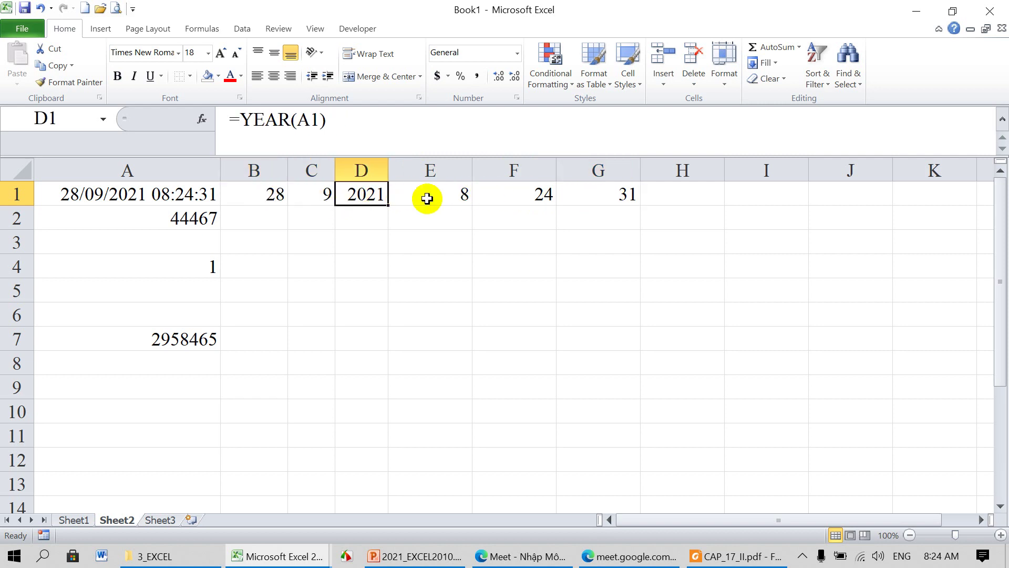
pyautogui.click(449, 197)
pyautogui.click(526, 198)
pyautogui.click(604, 199)
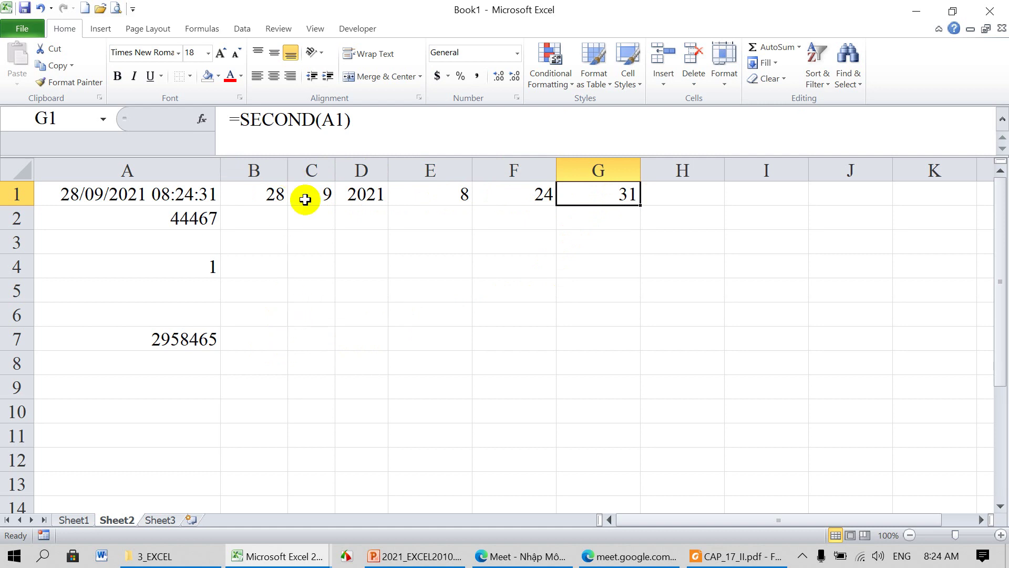
pyautogui.click(368, 340)
# Step: Enter =YEAR(A7) returning 9999 and recheck the YEAR result of 1900 in D4
pyautogui.write('=')
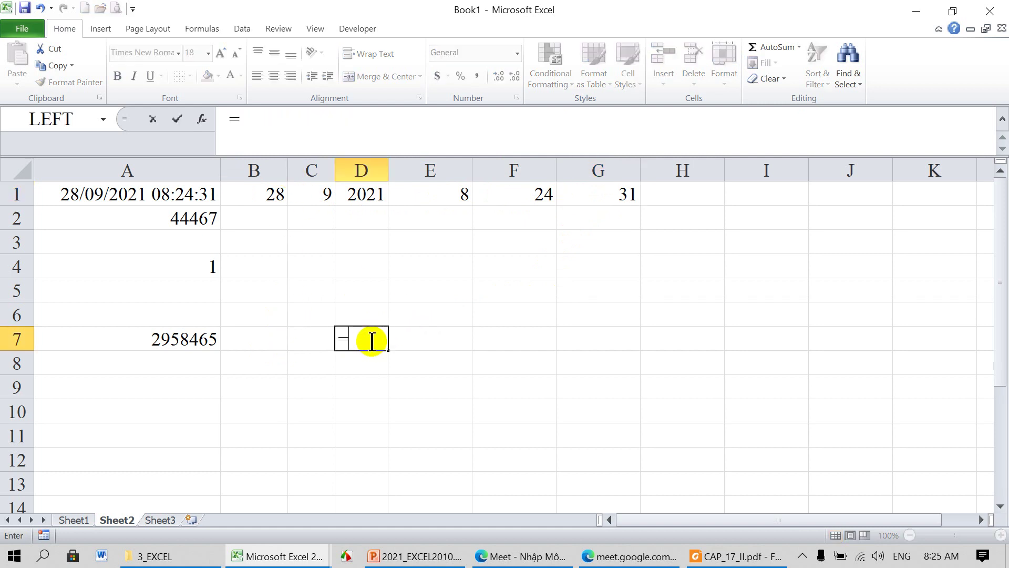
pyautogui.write('YEAR')
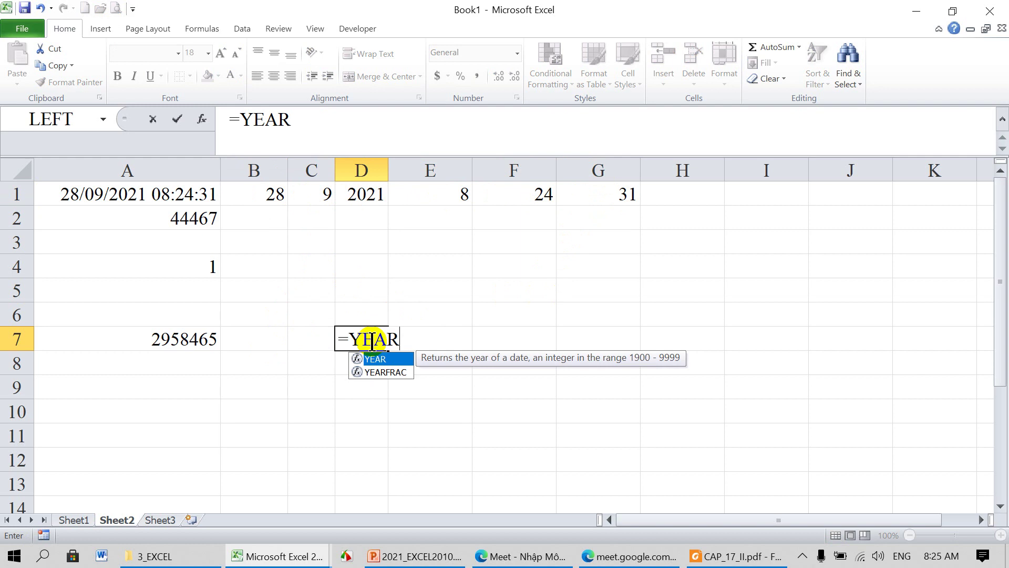
pyautogui.write('(')
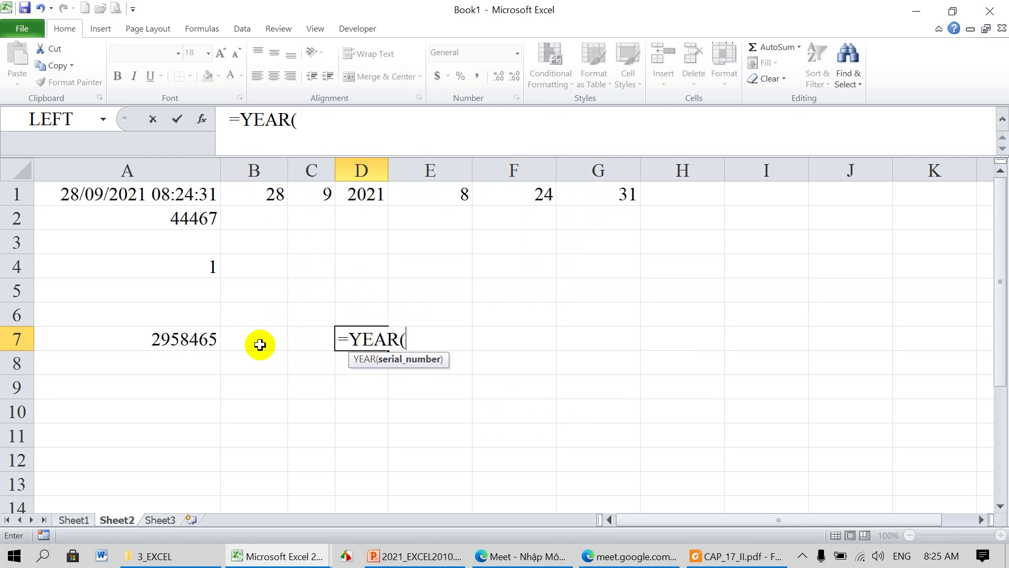
pyautogui.click(176, 339)
pyautogui.write(')')
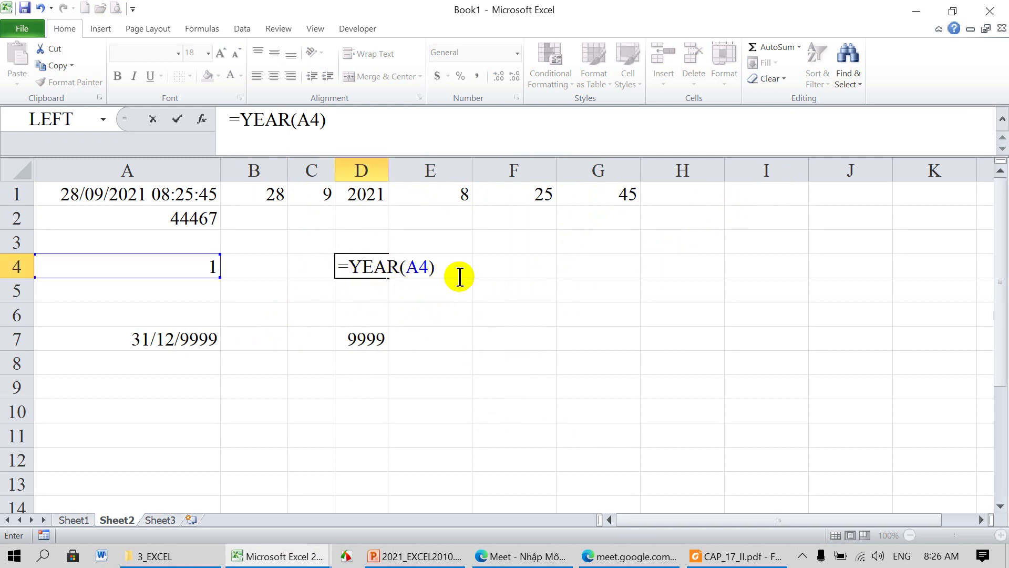
pyautogui.press('Return')
pyautogui.click(368, 265)
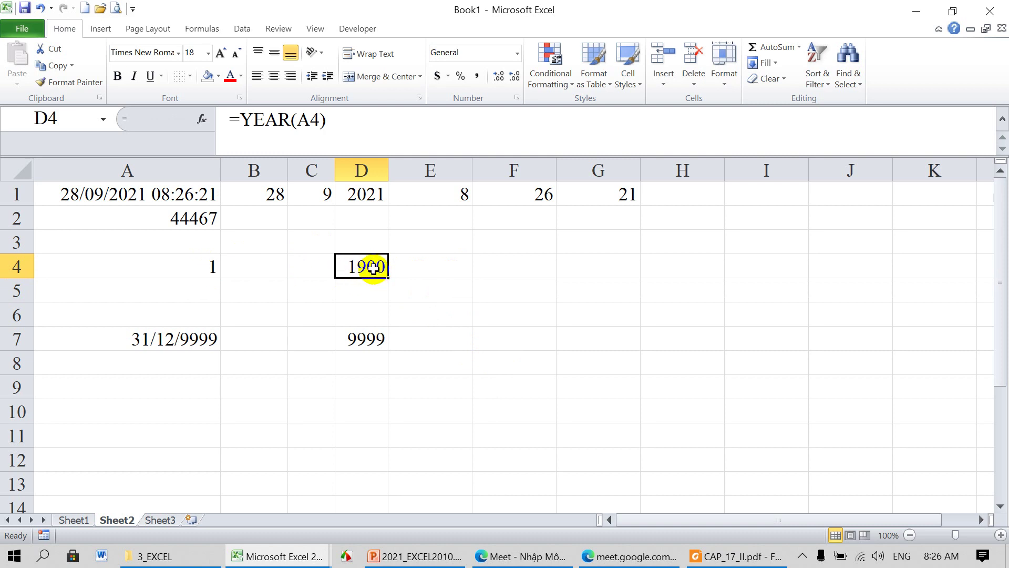
pyautogui.click(193, 266)
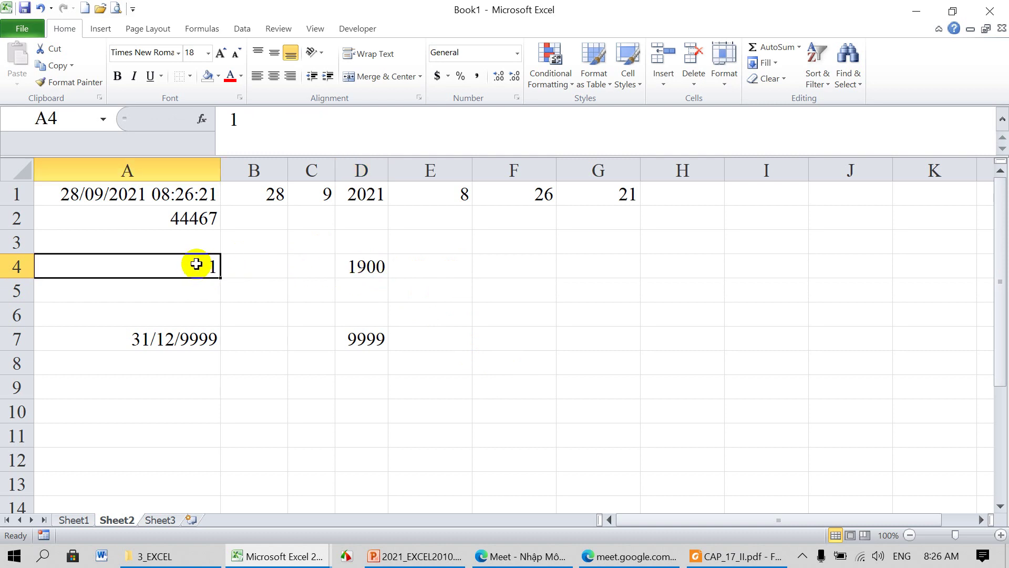
# Step: Show A4 as a Short Date (01/01/1900) and A7 in General format (2958465)
pyautogui.click(515, 52)
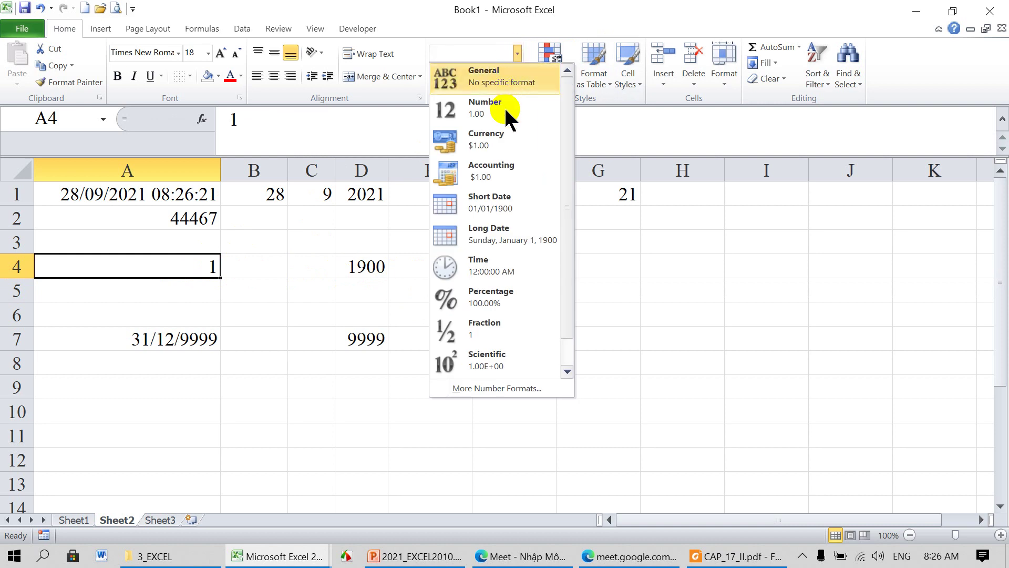
pyautogui.click(500, 204)
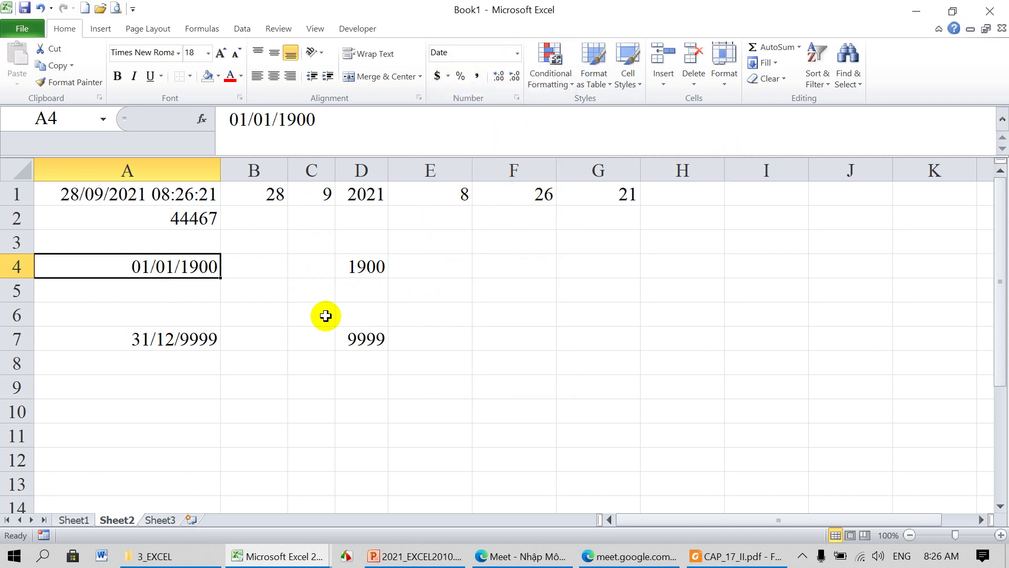
pyautogui.click(196, 342)
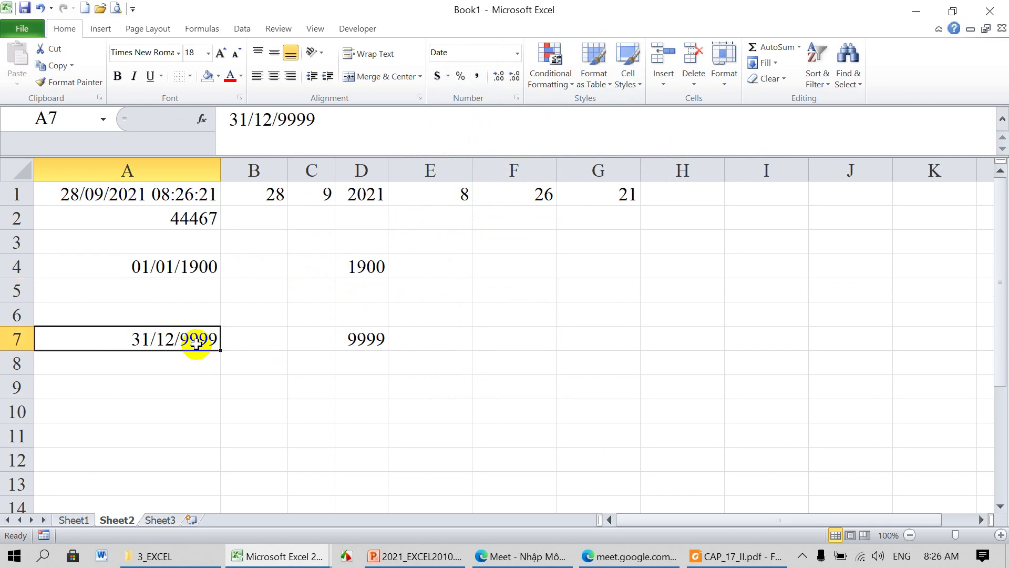
pyautogui.click(517, 53)
pyautogui.click(489, 87)
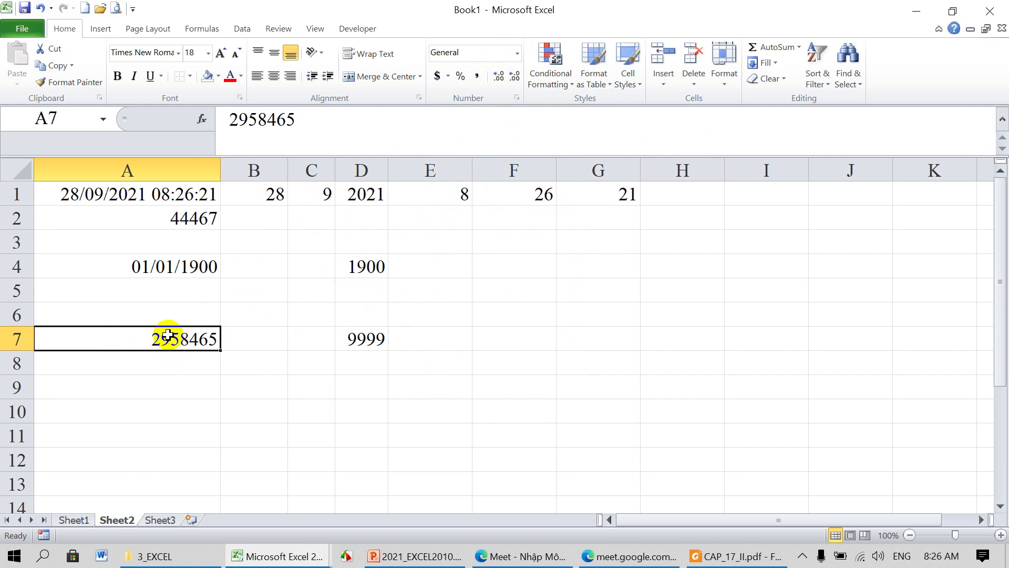
# Step: Clear D7 and re-enter =YEAR(A7)
pyautogui.click(362, 340)
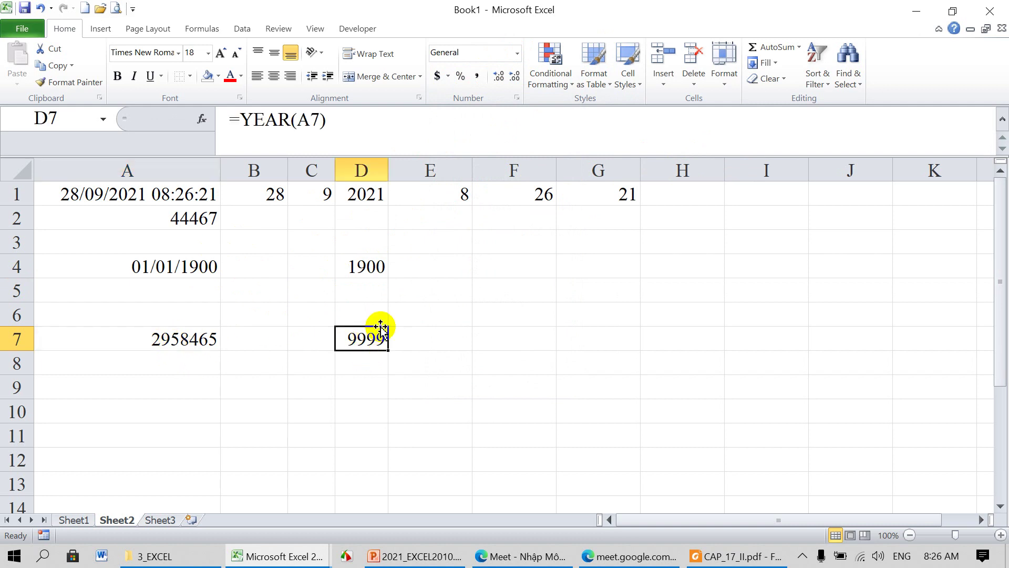
pyautogui.press('Delete')
pyautogui.write('=')
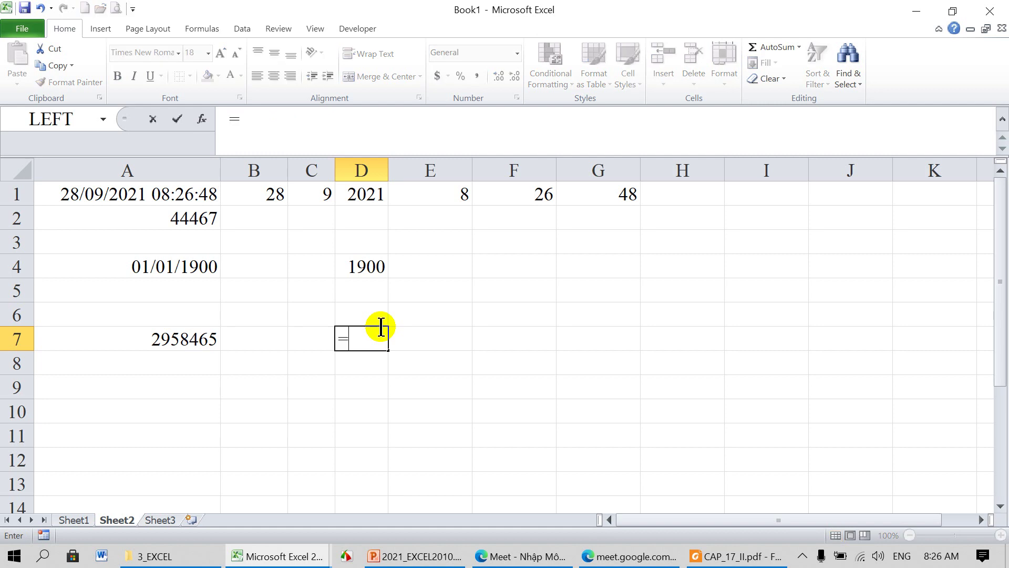
pyautogui.write('YEAR(')
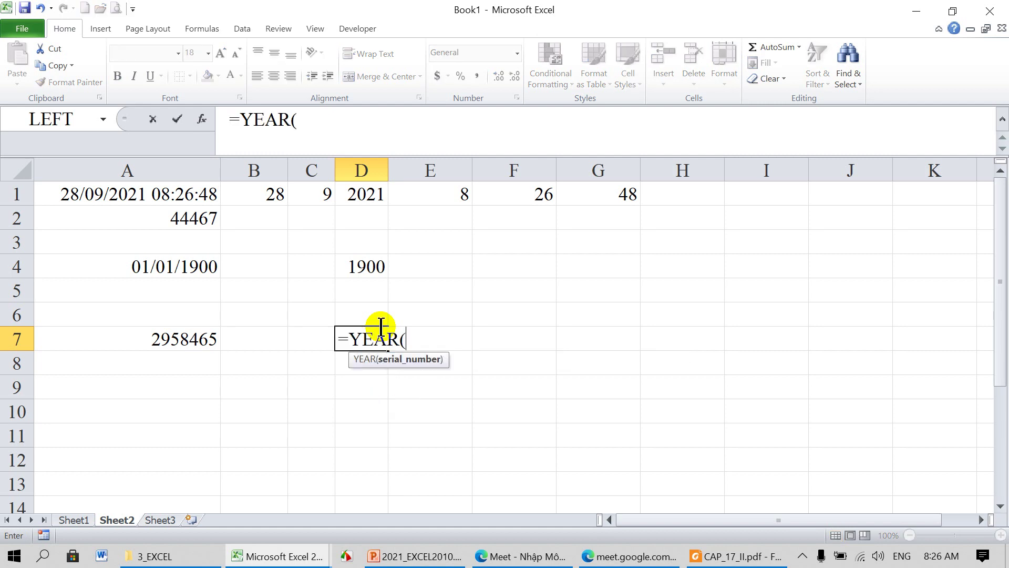
pyautogui.click(203, 340)
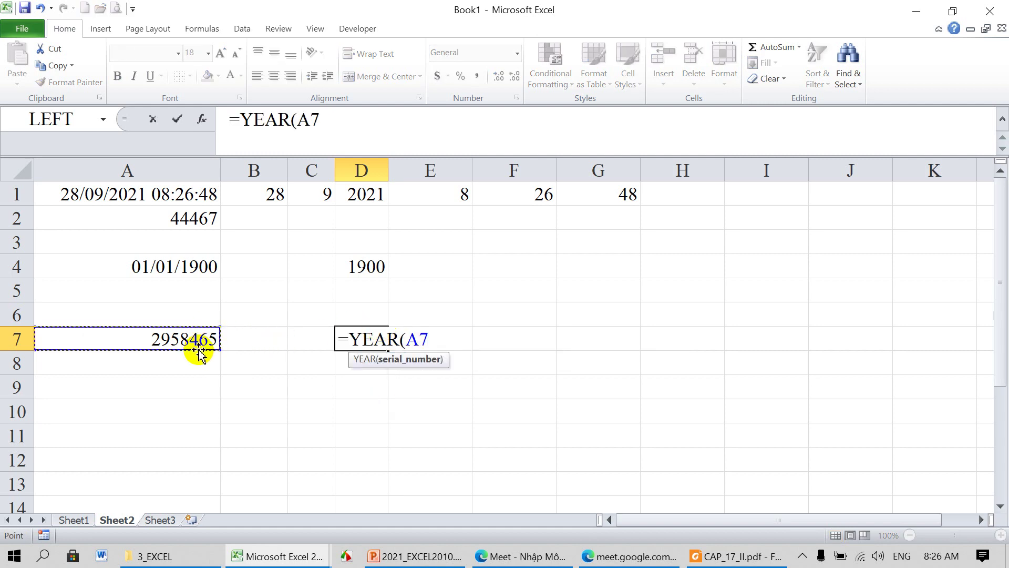
pyautogui.write(')')
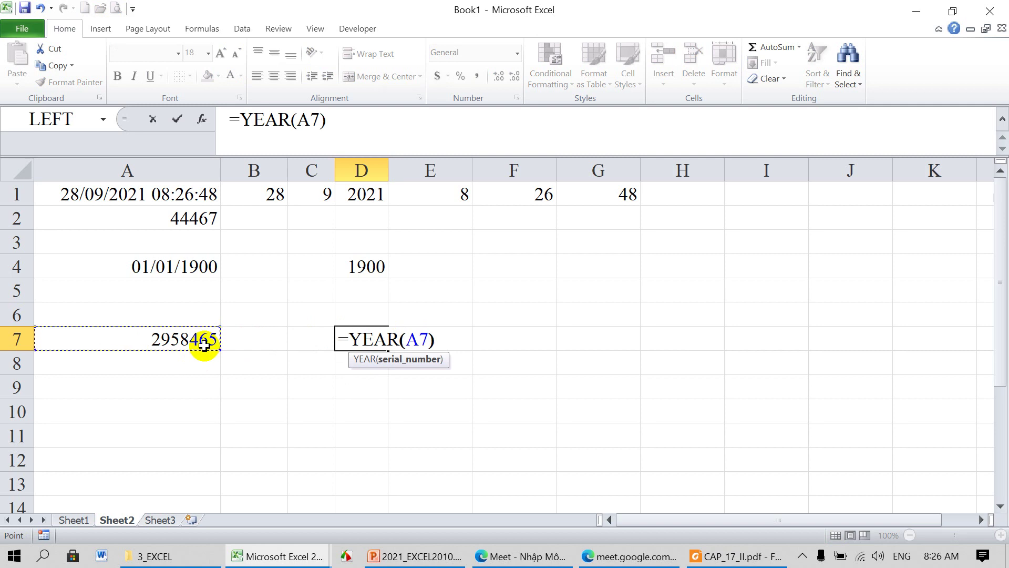
pyautogui.press('Return')
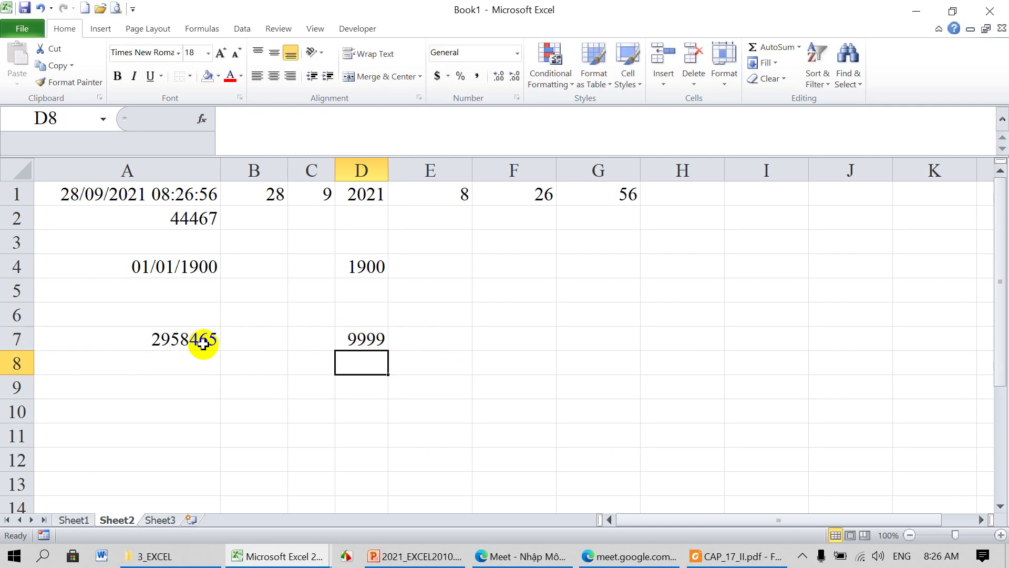
# Step: Switch A7 to Short Date and back to its plain serial 2958465
pyautogui.click(200, 343)
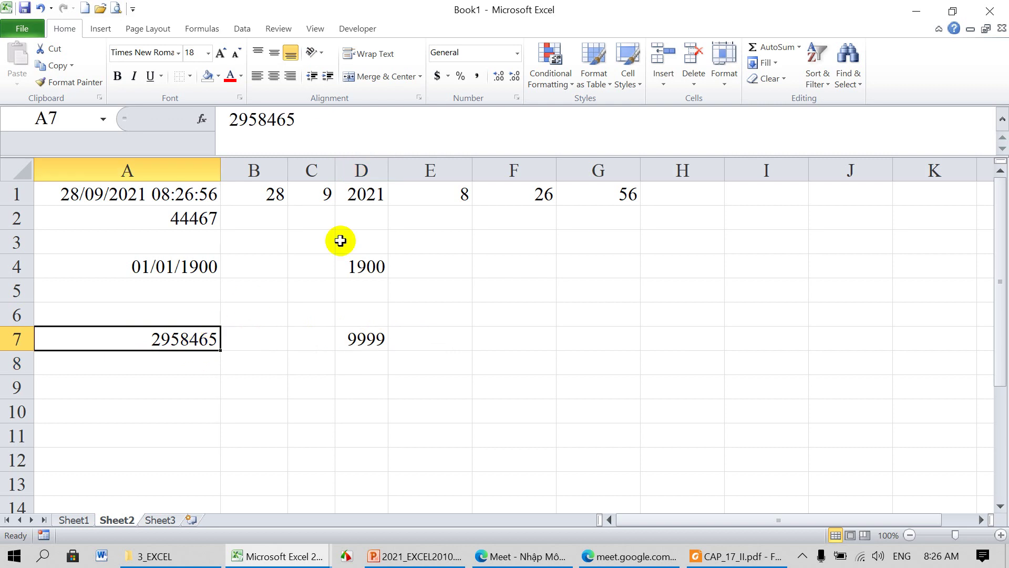
pyautogui.click(517, 53)
pyautogui.click(481, 204)
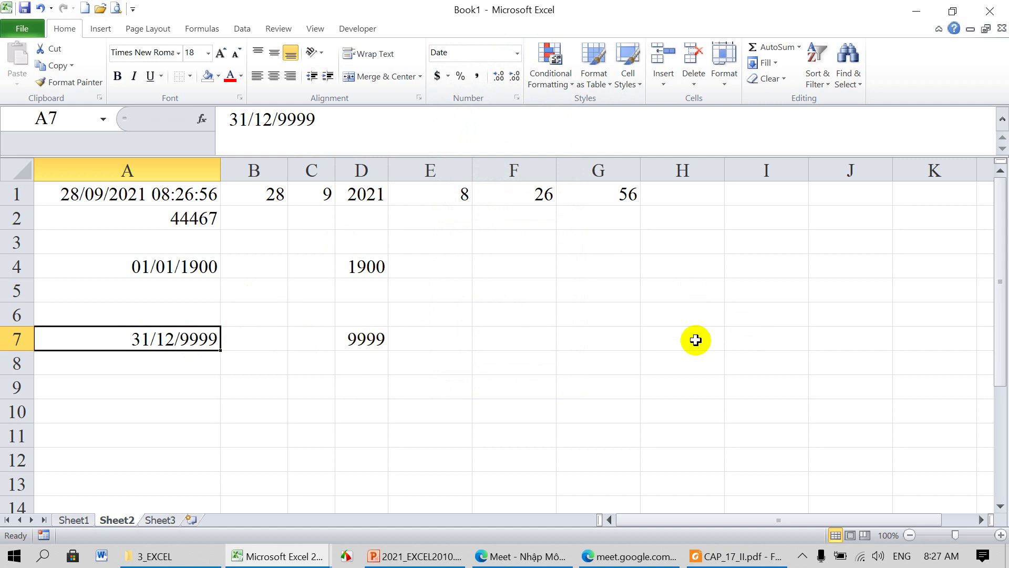
pyautogui.click(517, 51)
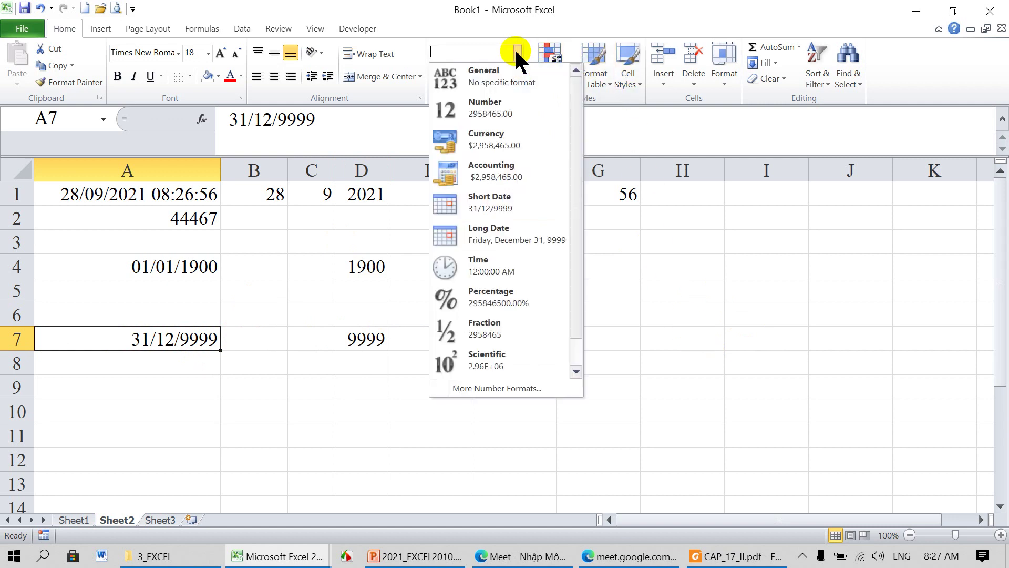
pyautogui.click(484, 74)
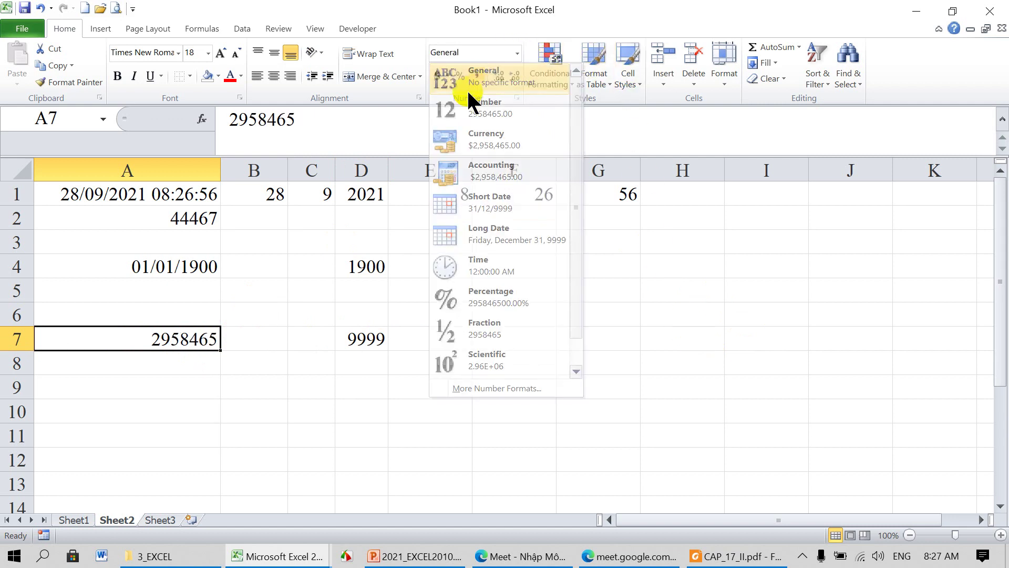
pyautogui.click(201, 364)
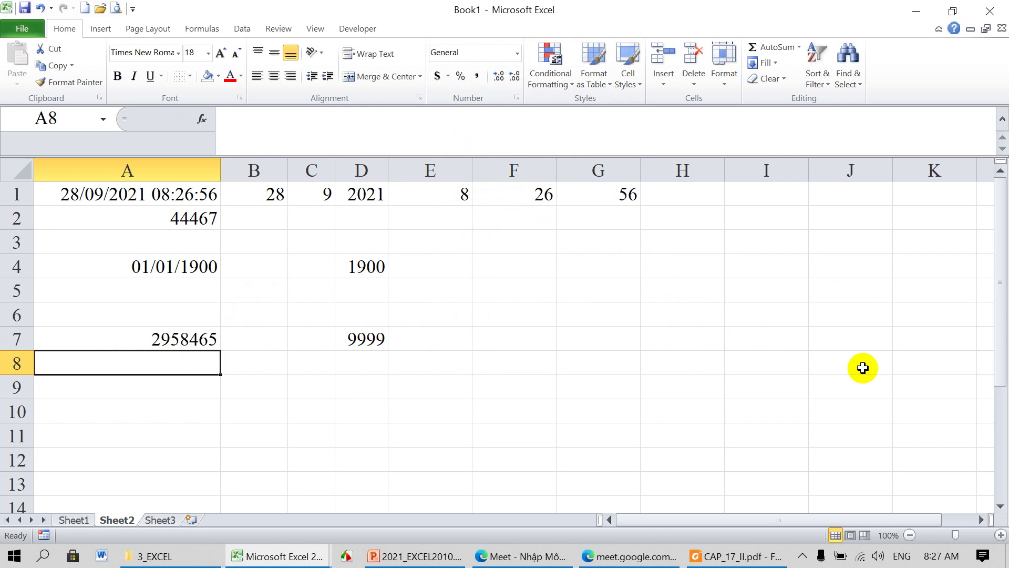
# Step: Enter 2958466 in A8 and =YEAR(A8) in D8
pyautogui.write('2958466')
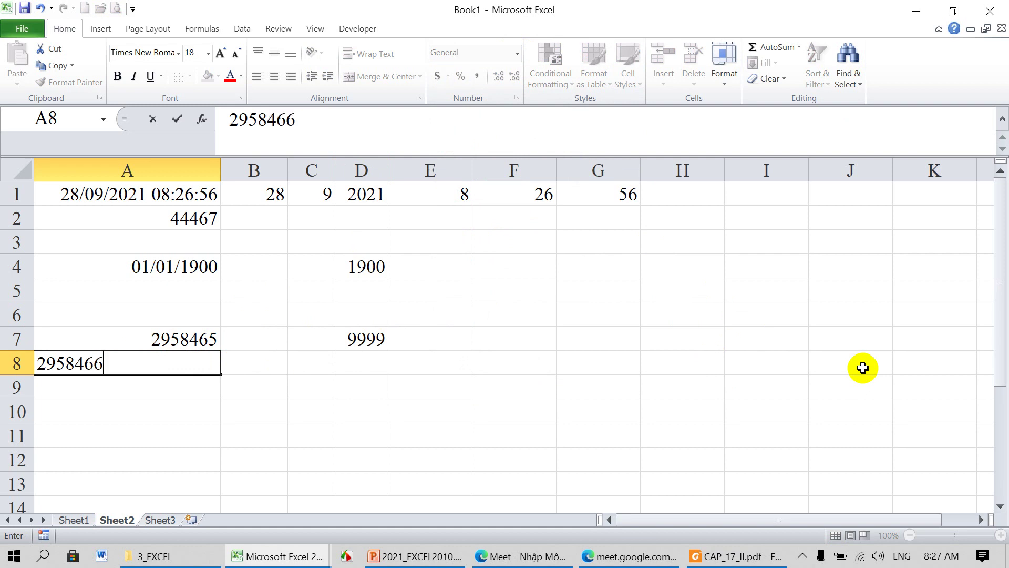
pyautogui.press('Return')
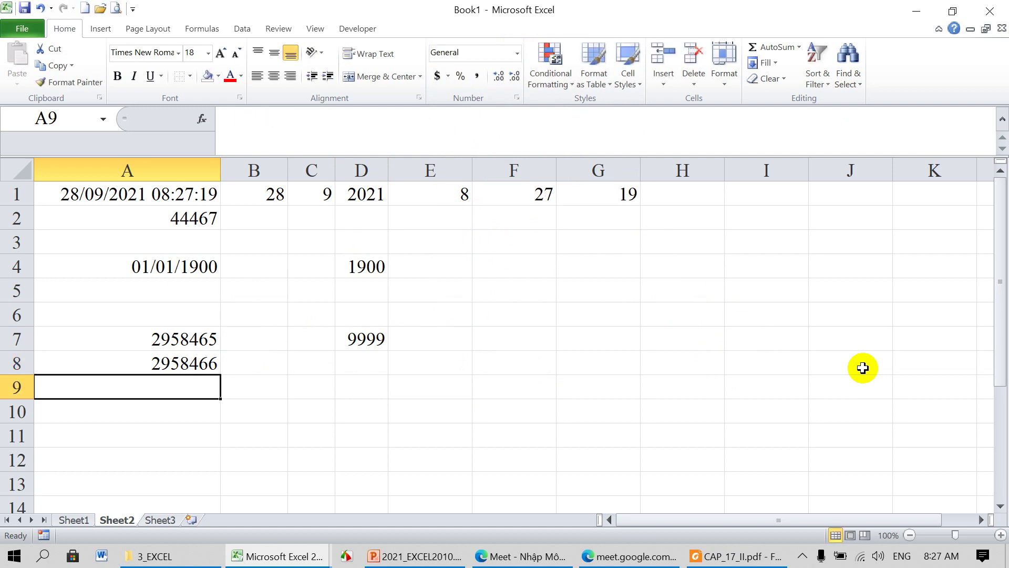
pyautogui.click(398, 368)
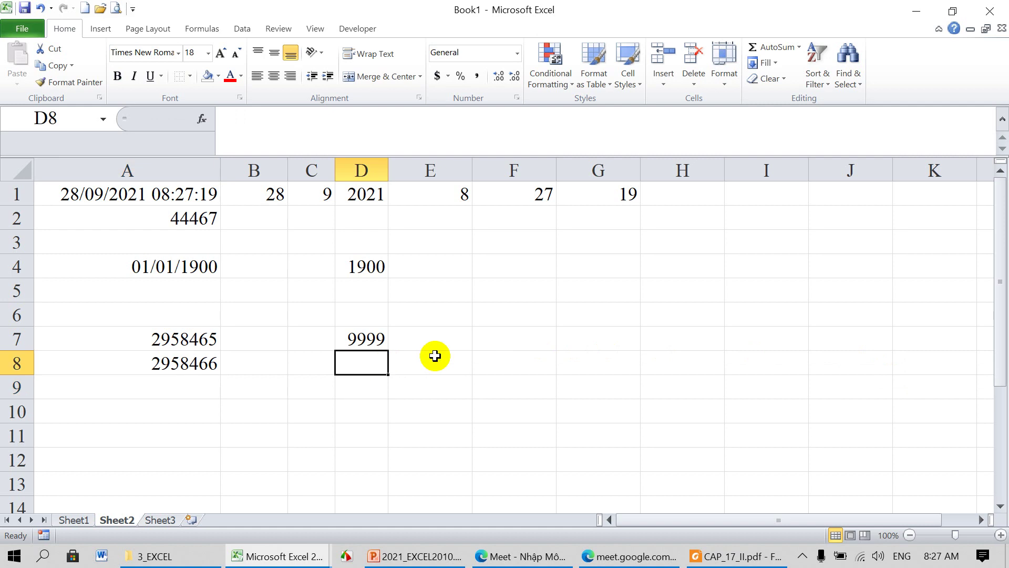
pyautogui.write('=YE')
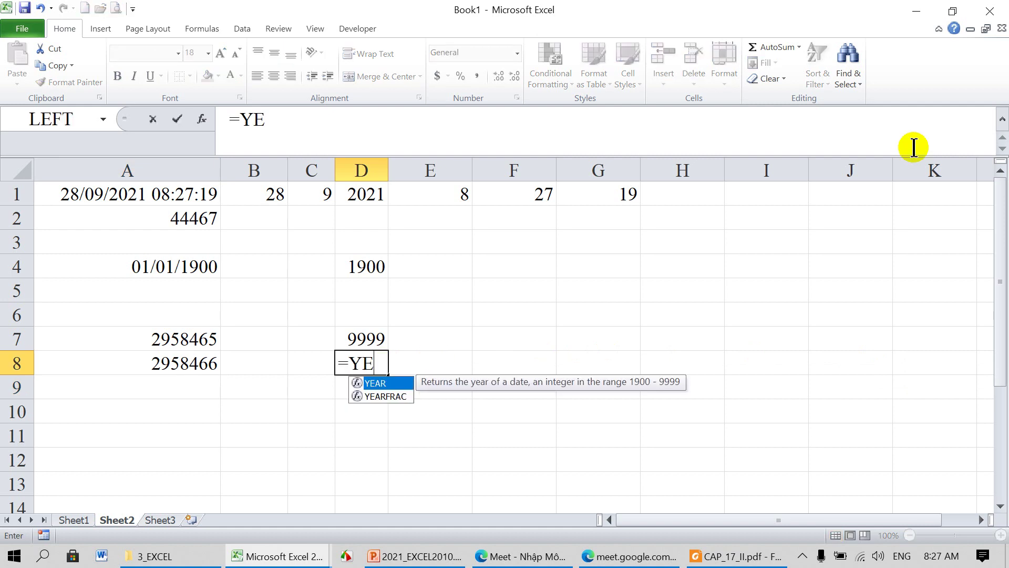
pyautogui.write('AR(')
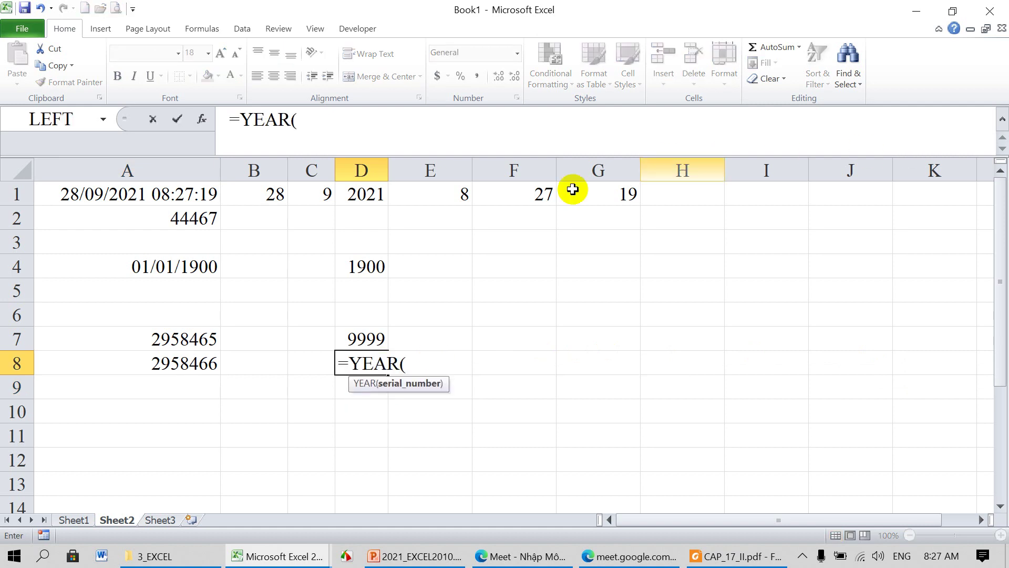
pyautogui.click(208, 362)
pyautogui.write(')')
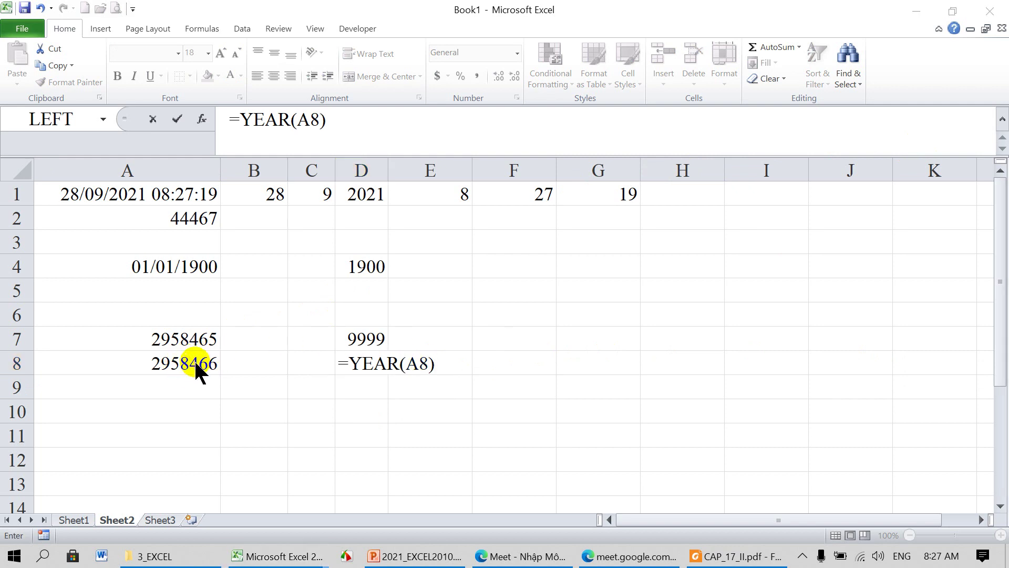
pyautogui.click(447, 362)
pyautogui.press('Return')
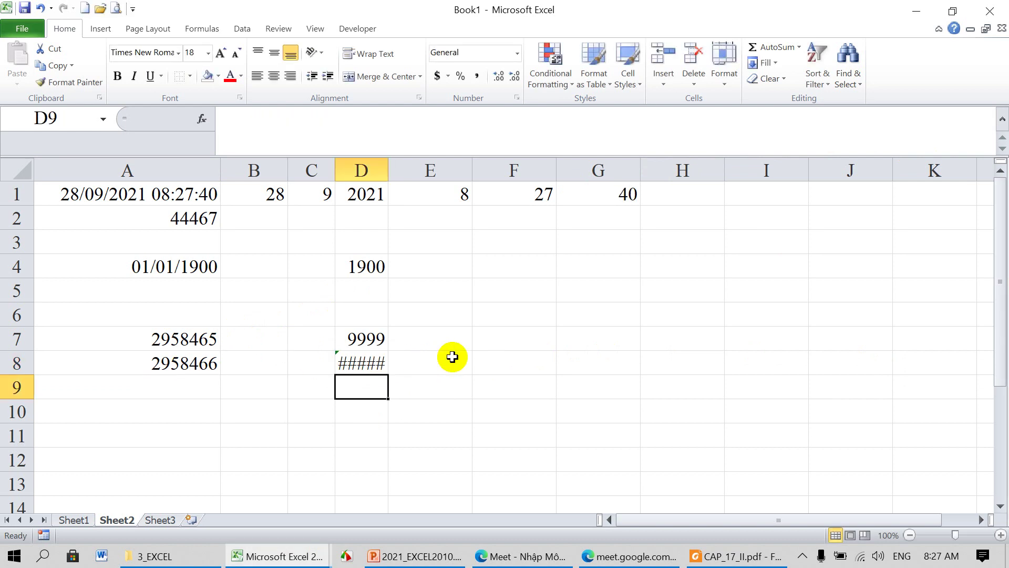
# Step: Widen column D and re-edit and recommit D8's =YEAR(A8), which shows #NUM!
pyautogui.moveTo(388, 170); pyautogui.dragTo(560, 170)
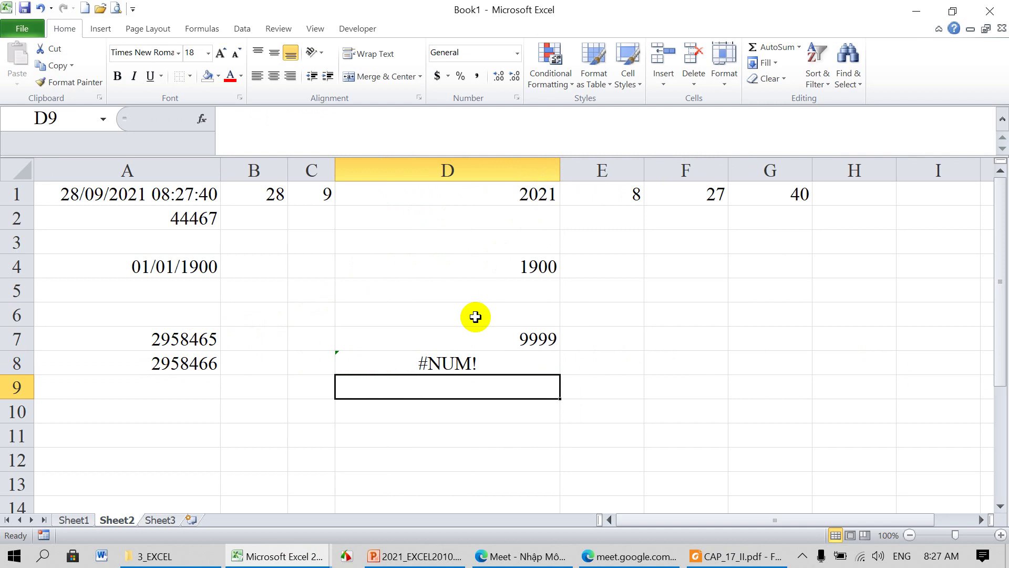
pyautogui.click(460, 364)
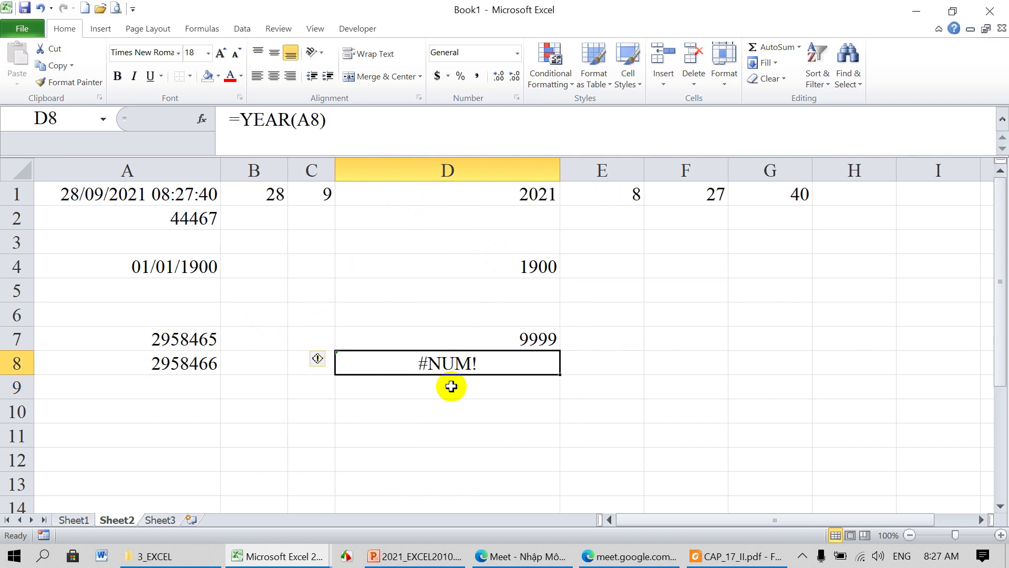
pyautogui.doubleClick(436, 363)
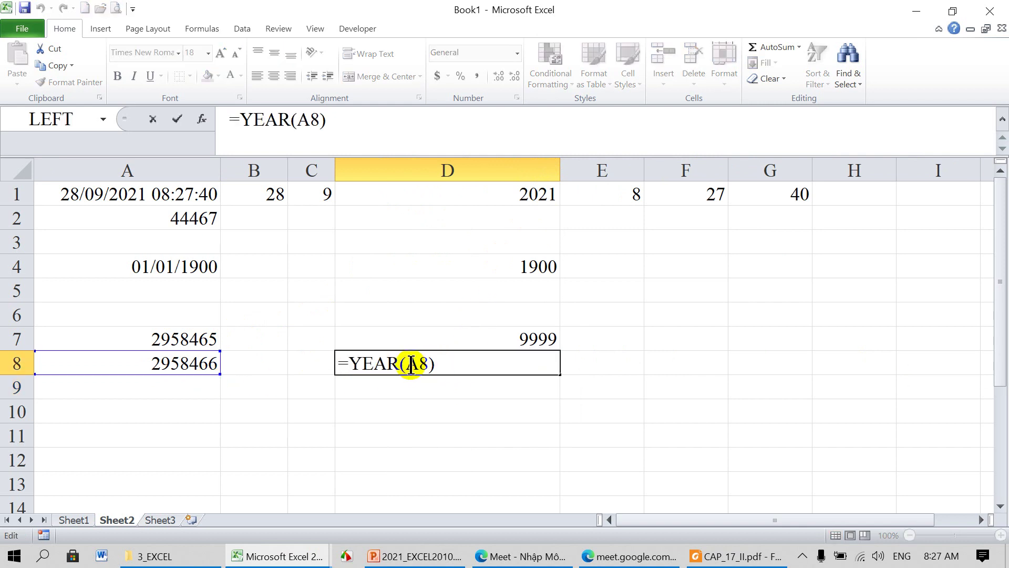
pyautogui.moveTo(412, 367); pyautogui.dragTo(427, 366)
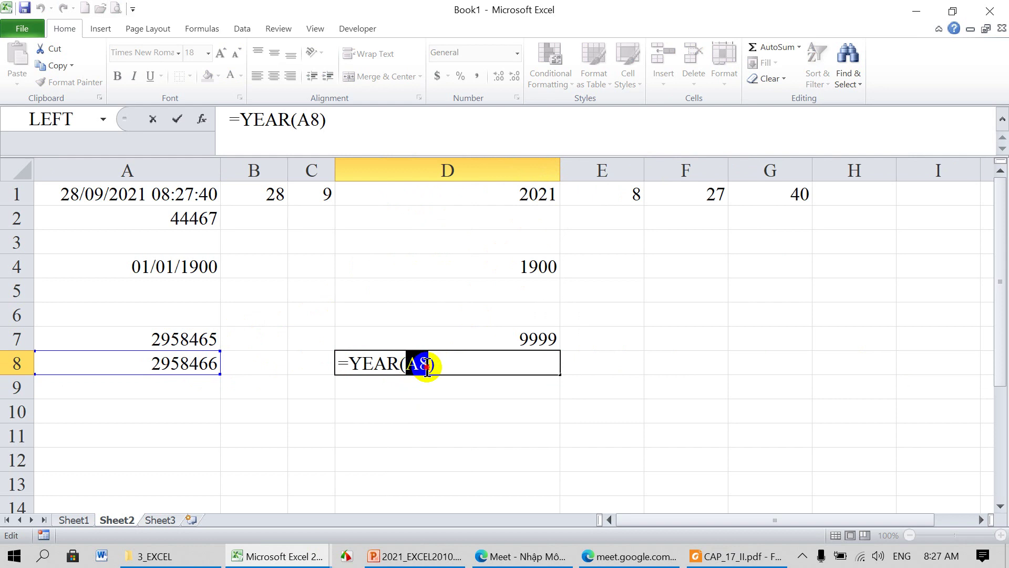
pyautogui.click(213, 364)
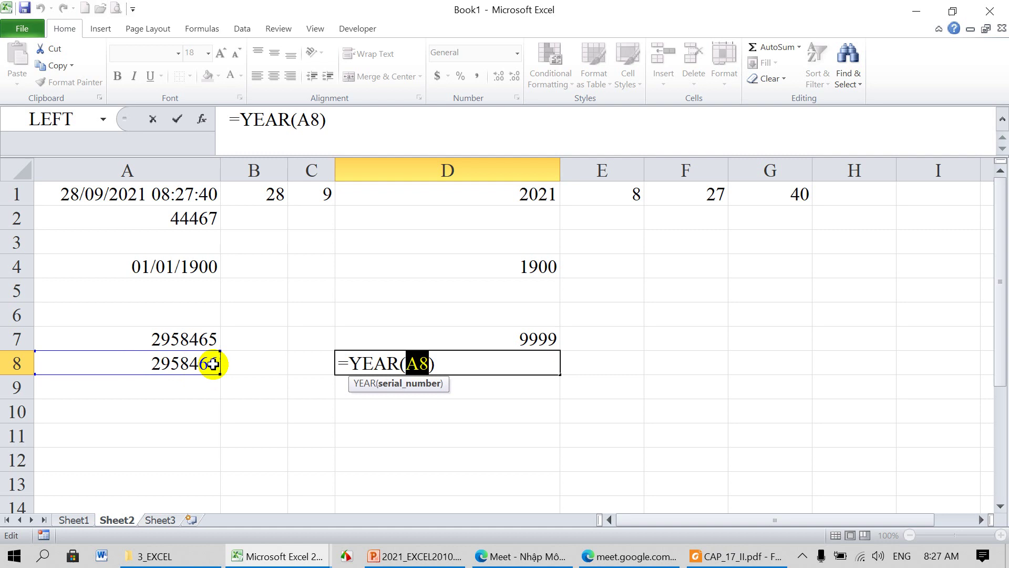
pyautogui.press('Return')
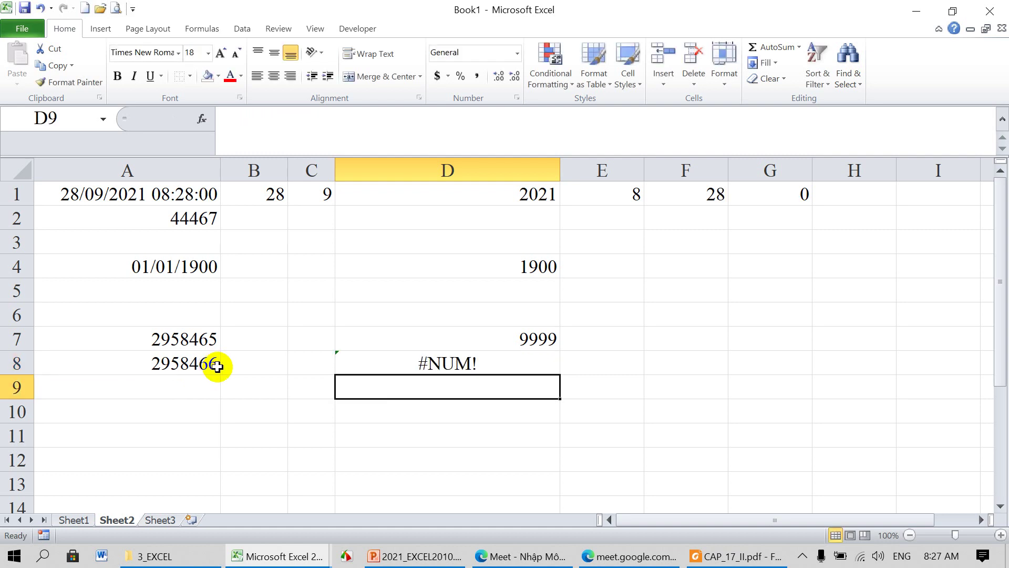
pyautogui.click(199, 340)
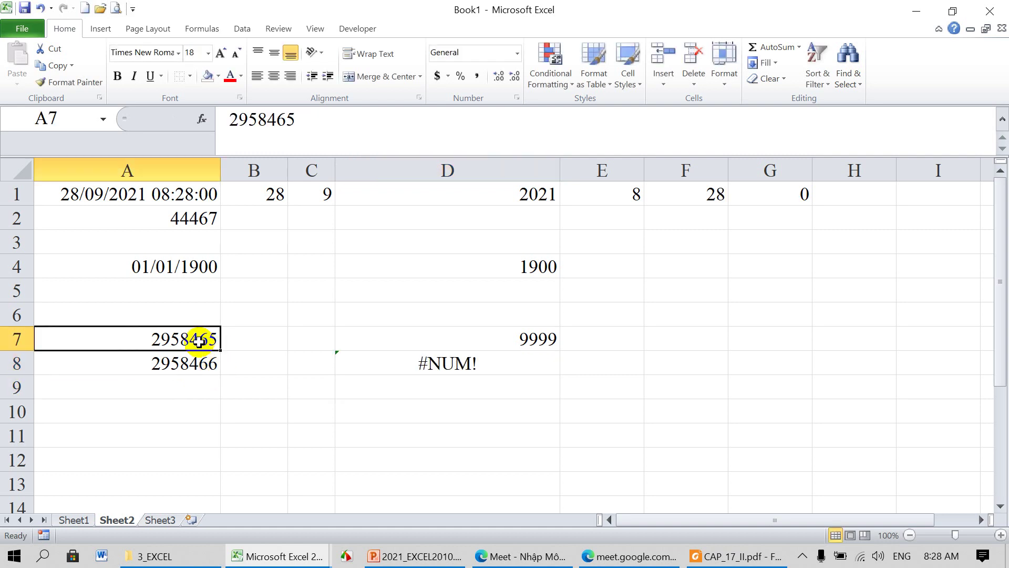
# Step: Restore A7 to Short Date 31/12/9999 and enter =YEAR(5000000) in D10, returning #NUM!
pyautogui.click(517, 53)
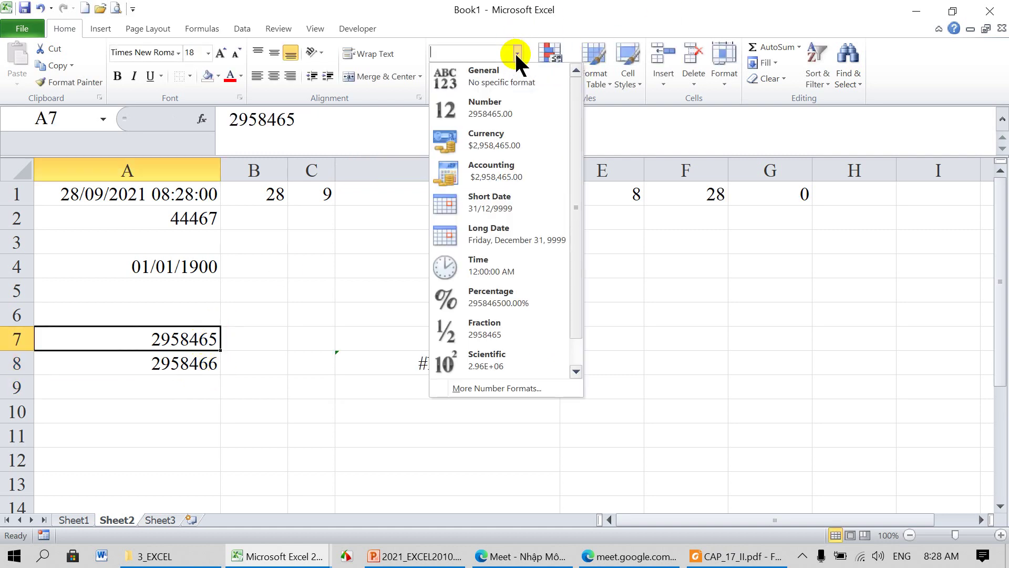
pyautogui.click(480, 203)
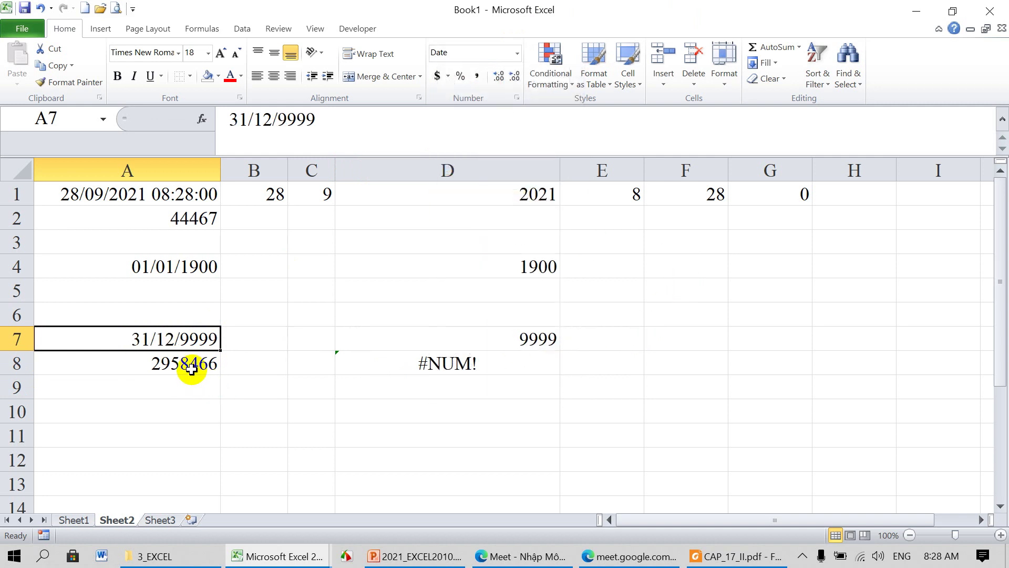
pyautogui.click(406, 408)
pyautogui.write('=YE')
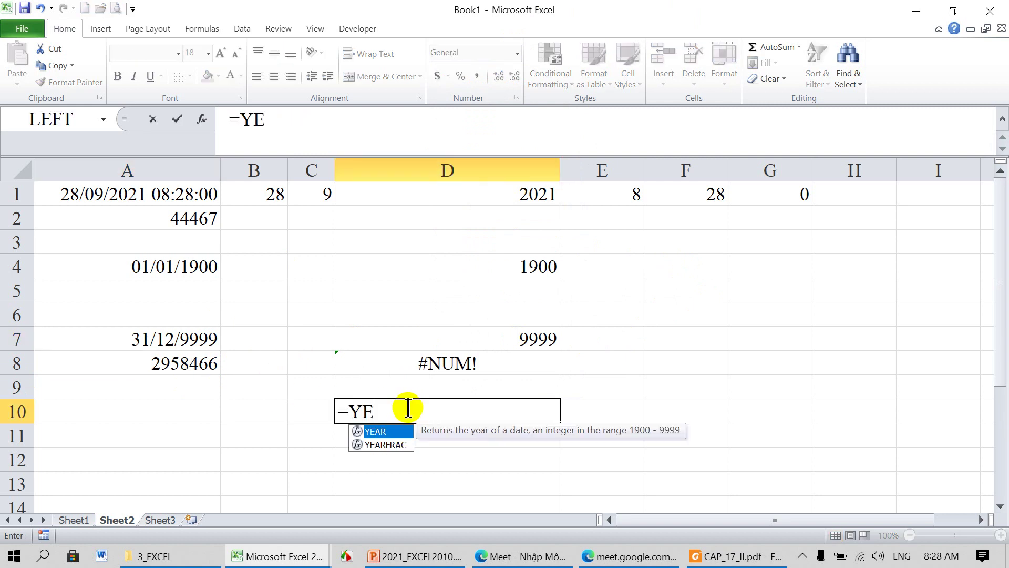
pyautogui.write('AR(5000000')
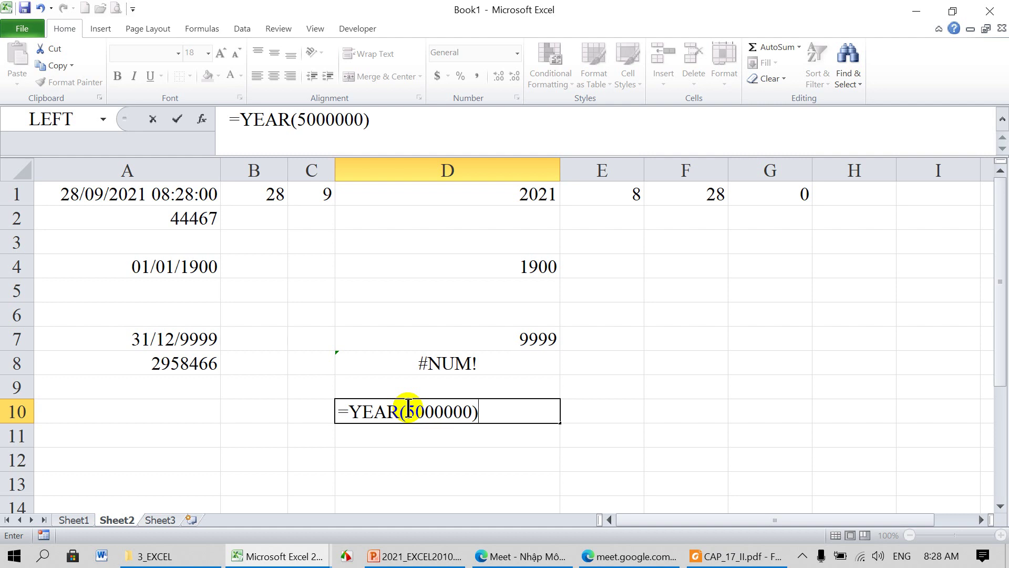
pyautogui.press('Return')
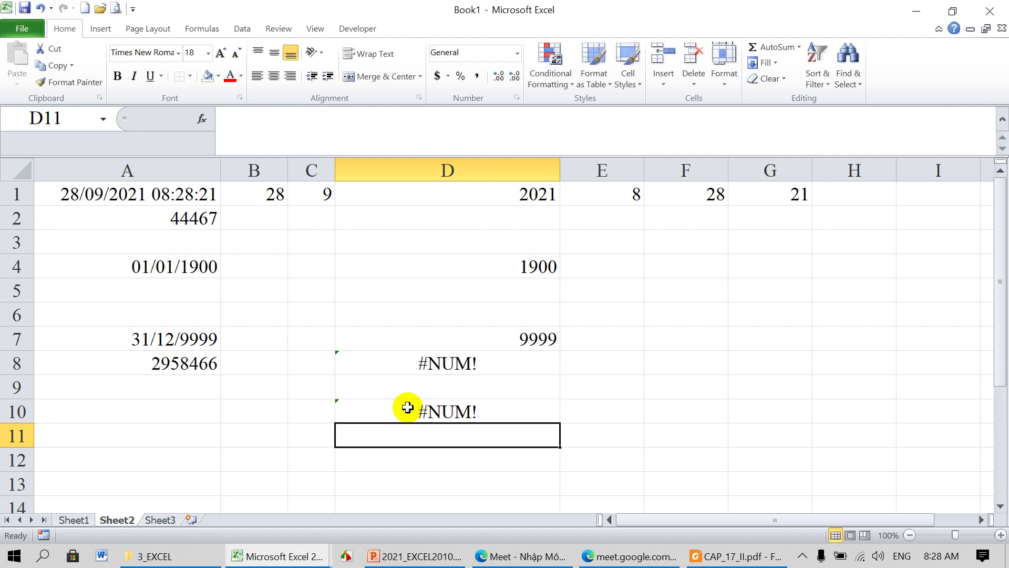
pyautogui.hotkey('alt', 'Tab')
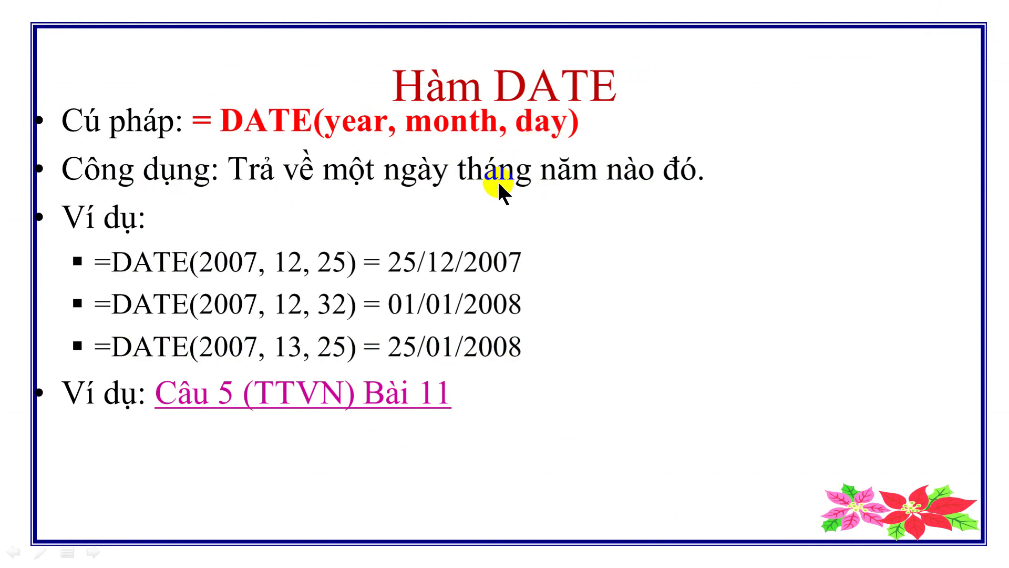
pyautogui.press('Escape')
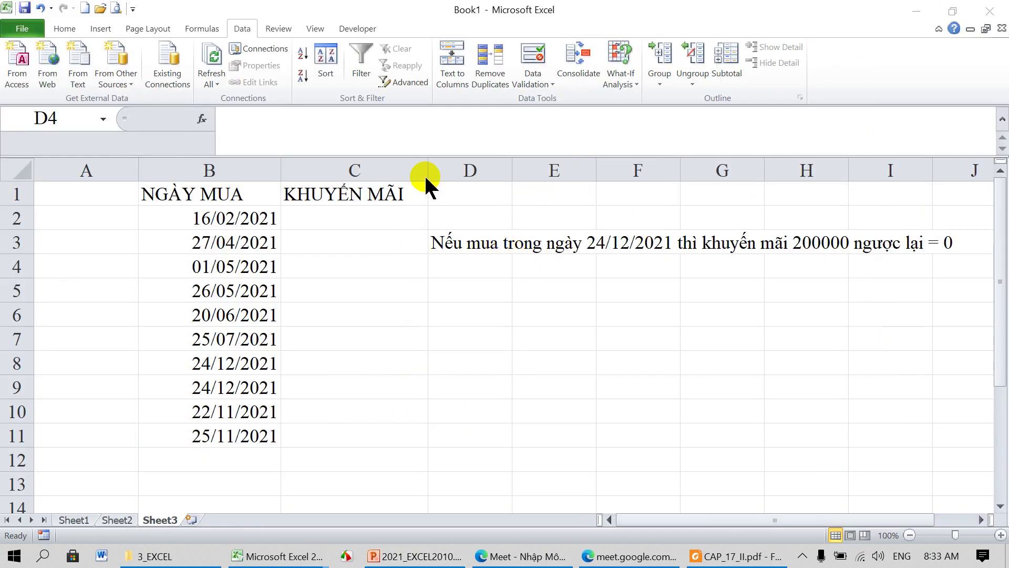
# Step: Back in Excel's Sheet3, start =date( in E9 and then cancel it
pyautogui.click(269, 155)
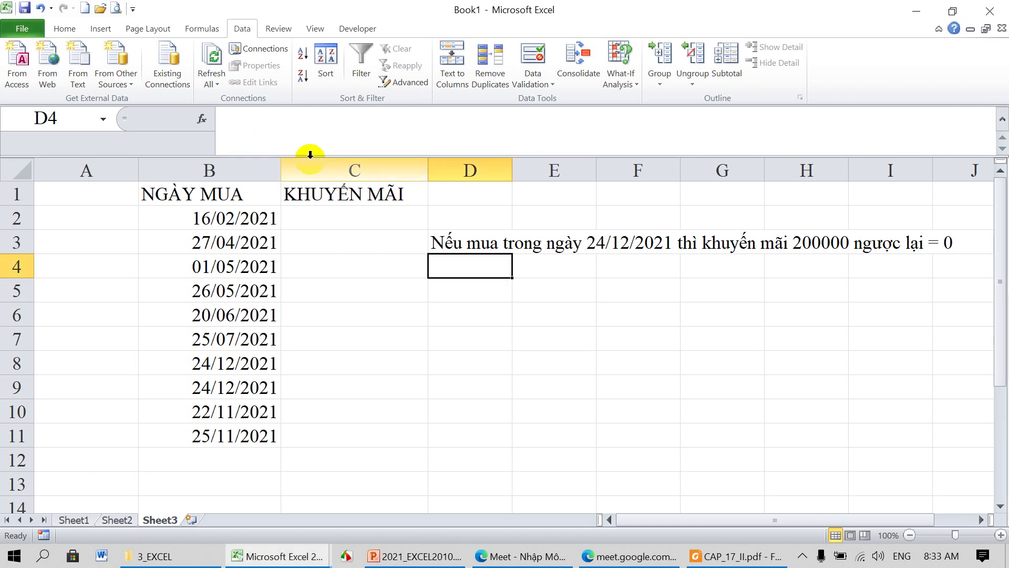
pyautogui.click(562, 388)
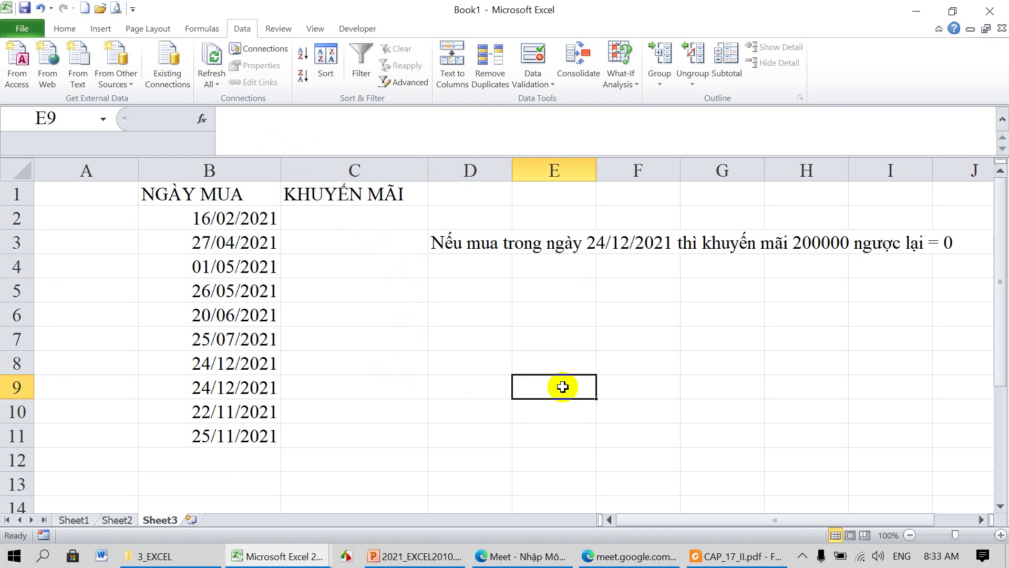
pyautogui.write('=date')
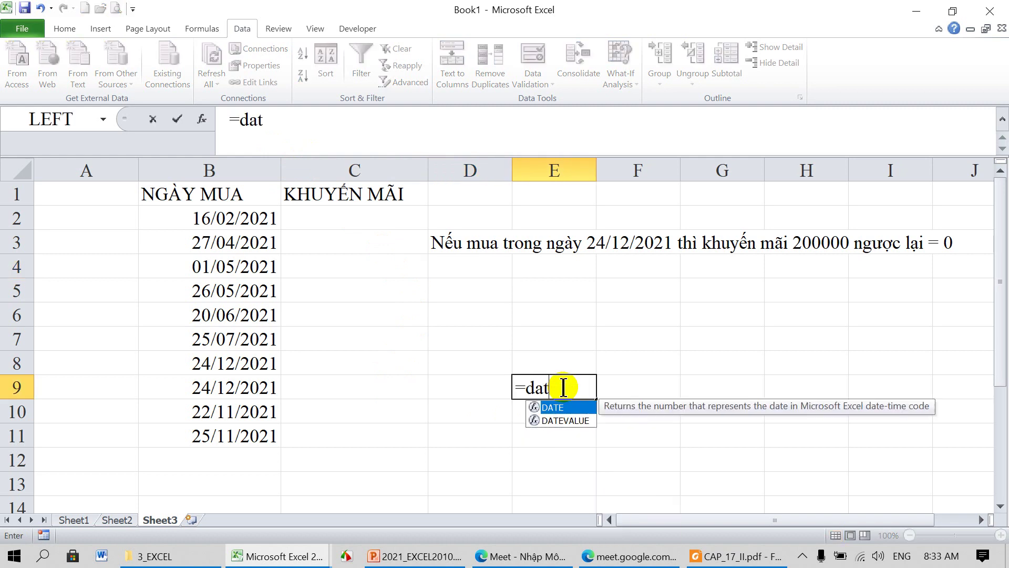
pyautogui.write('(')
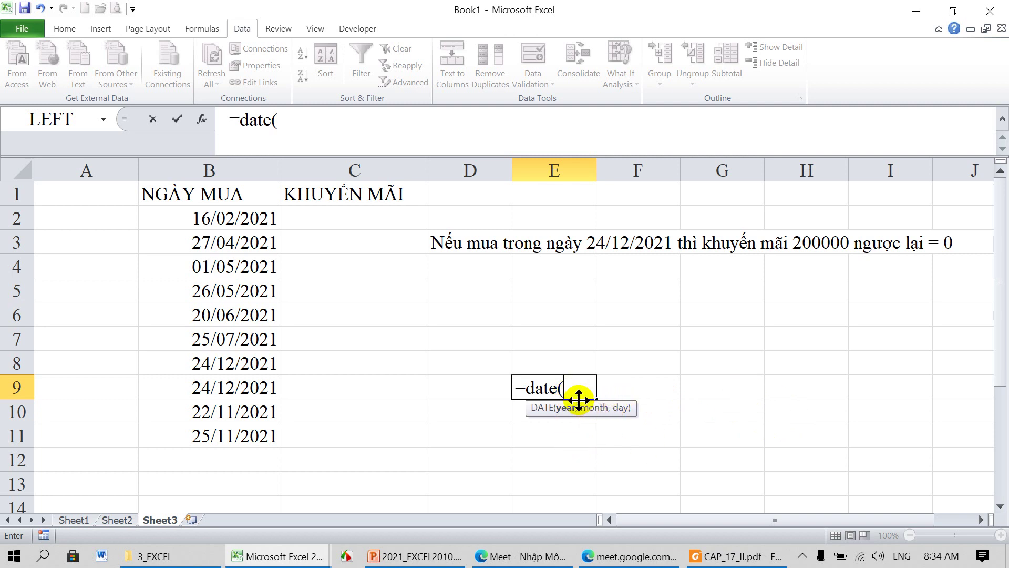
pyautogui.press('Escape')
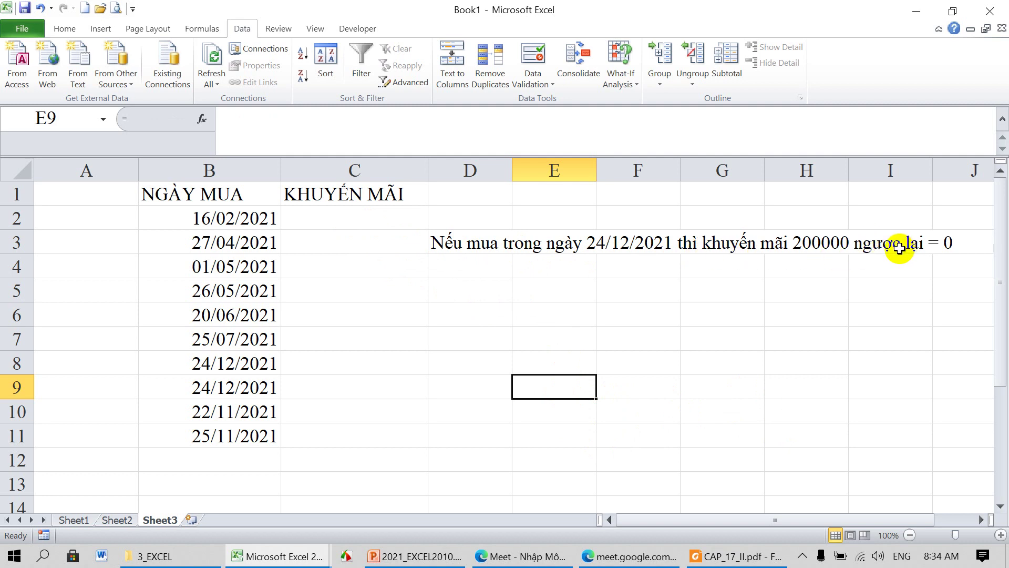
# Step: Enter =IF(B2=DATE(2021,12,24),200000,0) in C2
pyautogui.click(395, 219)
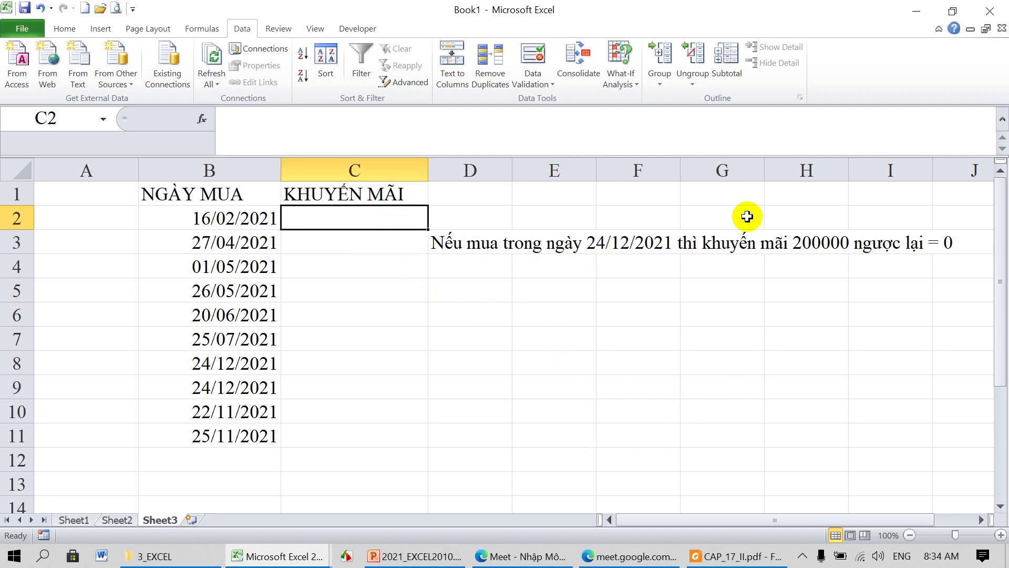
pyautogui.write('=')
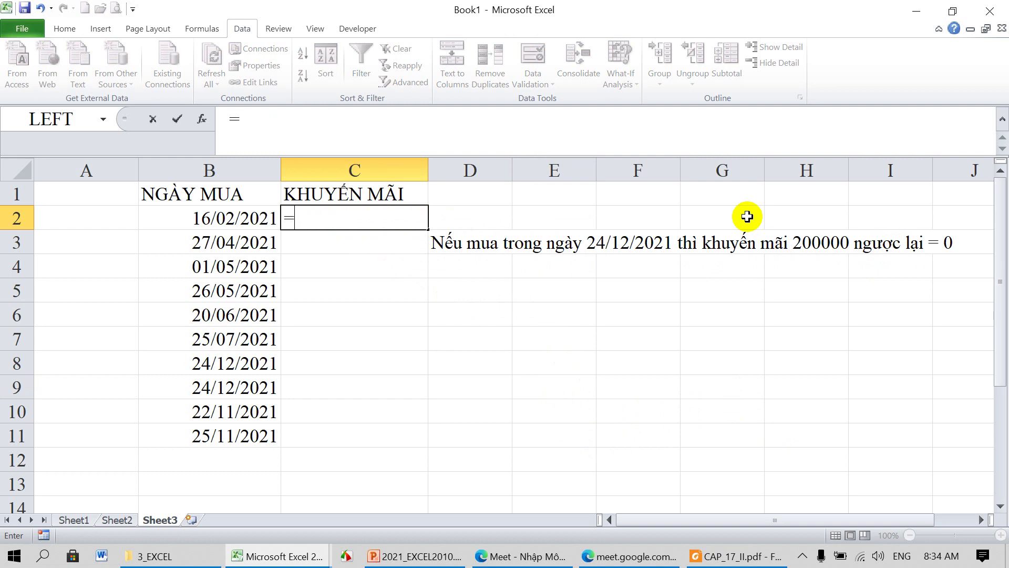
pyautogui.write('i')
pyautogui.press('BackSpace')
pyautogui.write('IF(')
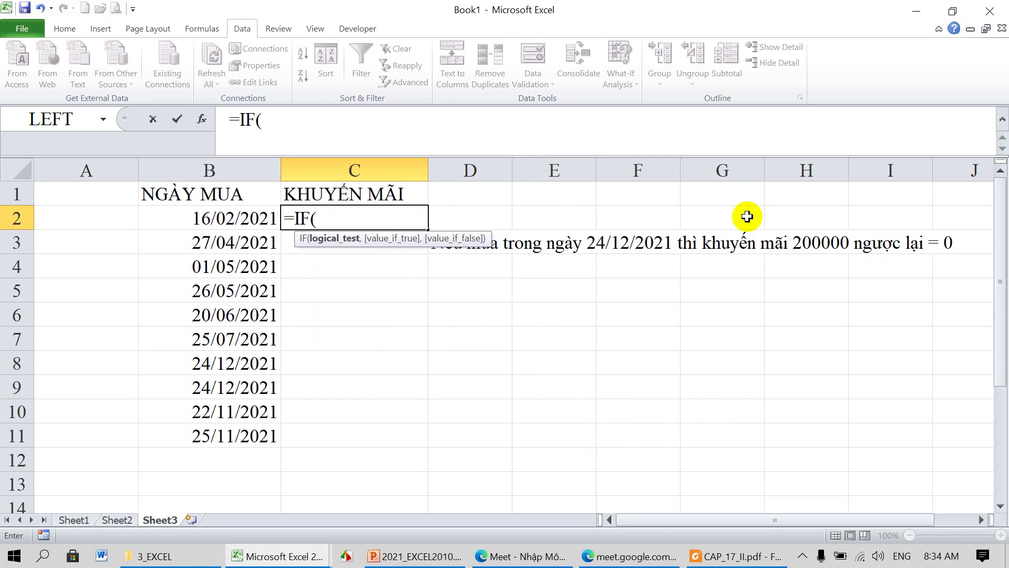
pyautogui.click(246, 220)
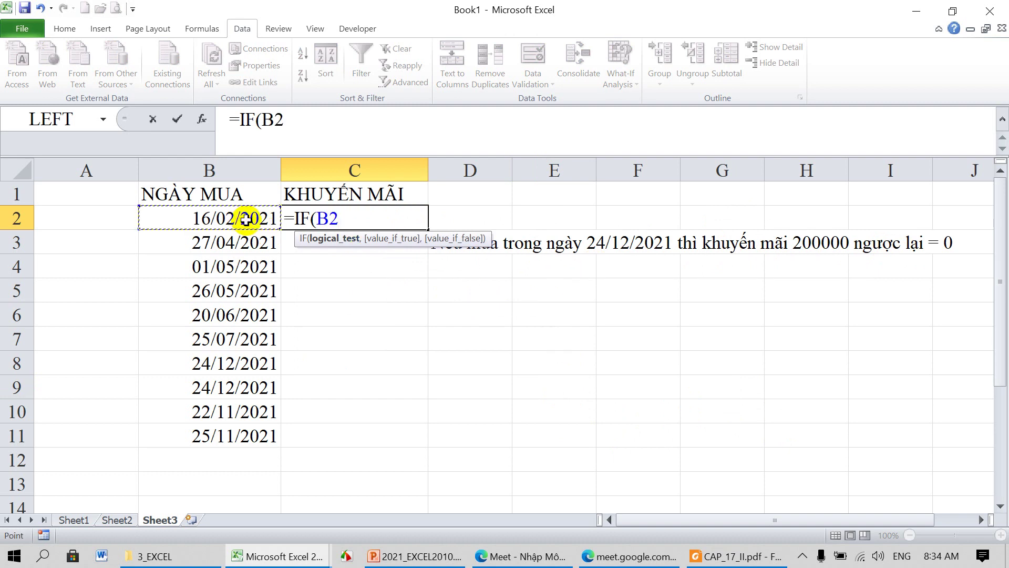
pyautogui.write('=')
pyautogui.write('DATE(')
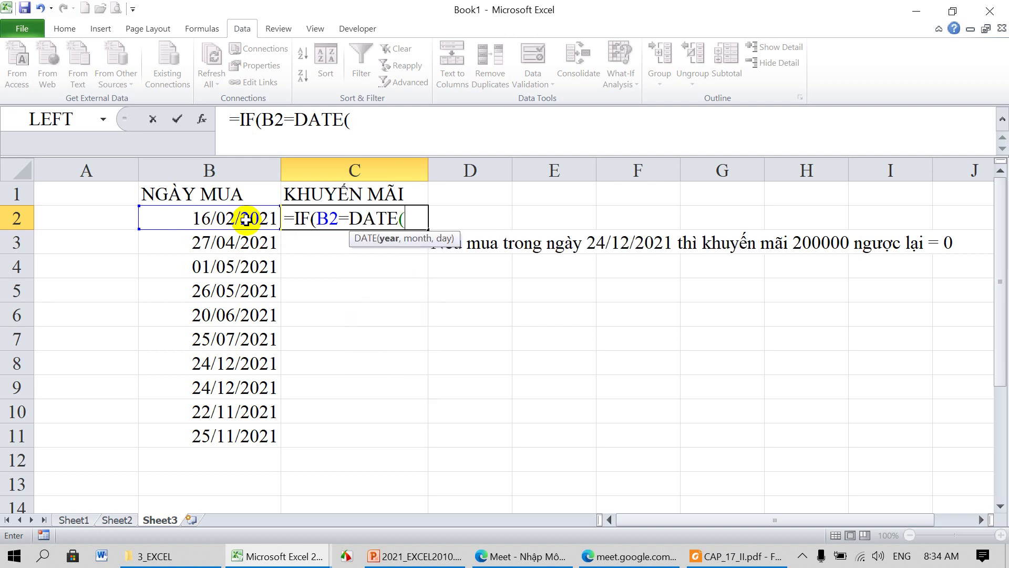
pyautogui.write('2021,')
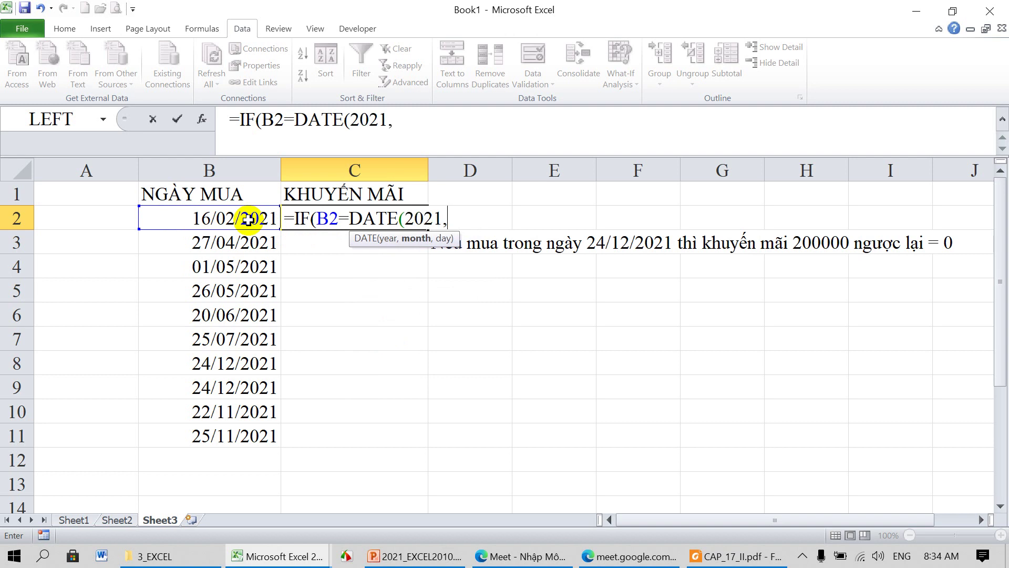
pyautogui.write('12,24')
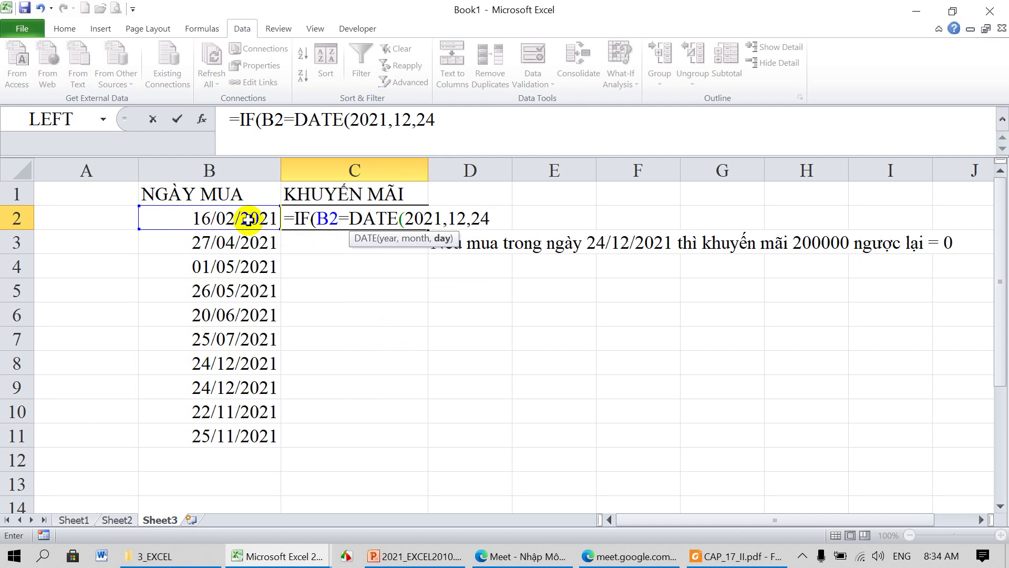
pyautogui.write(')')
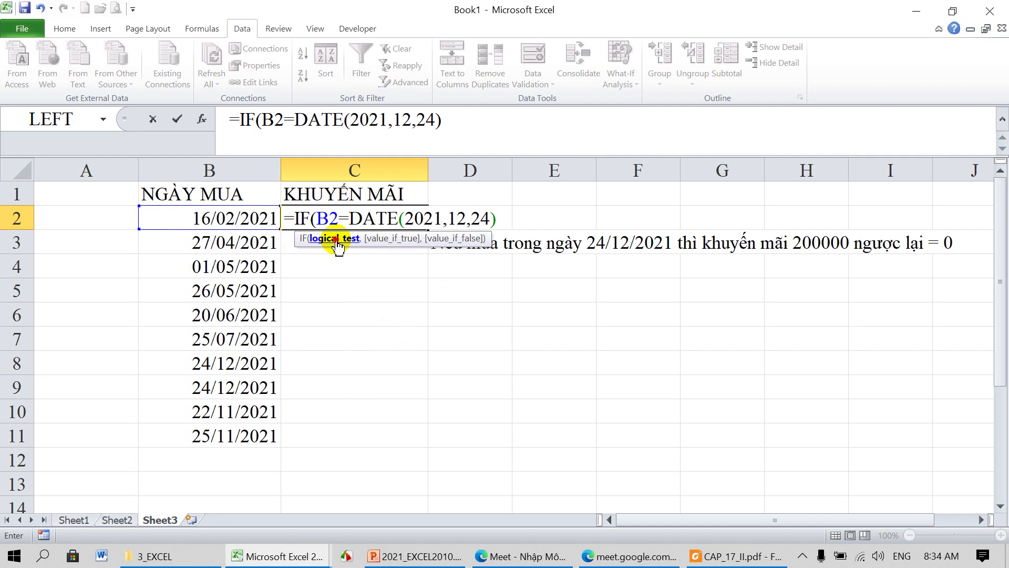
pyautogui.click(336, 238)
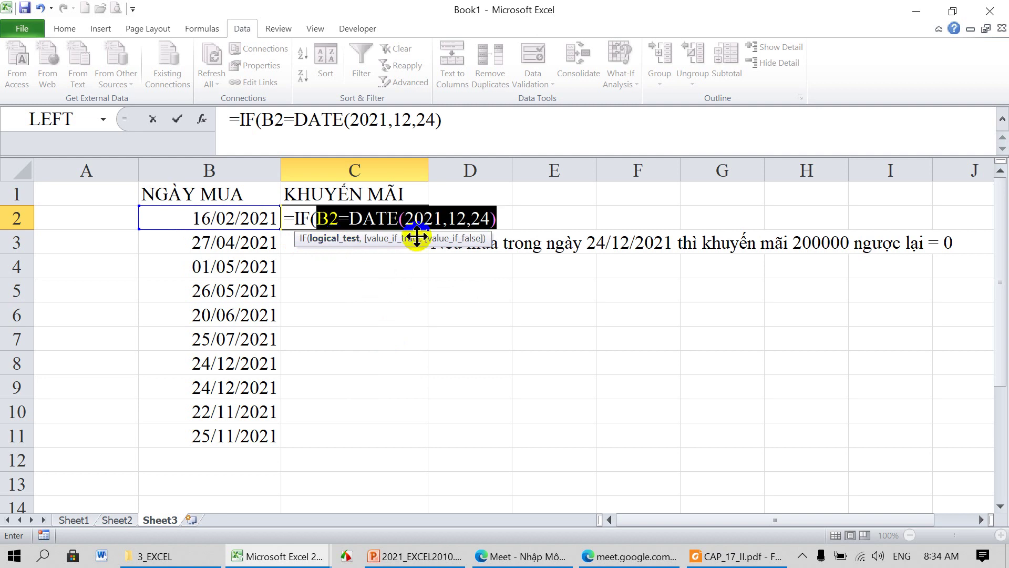
pyautogui.click(507, 222)
pyautogui.write(',200000,0)')
pyautogui.press('Return')
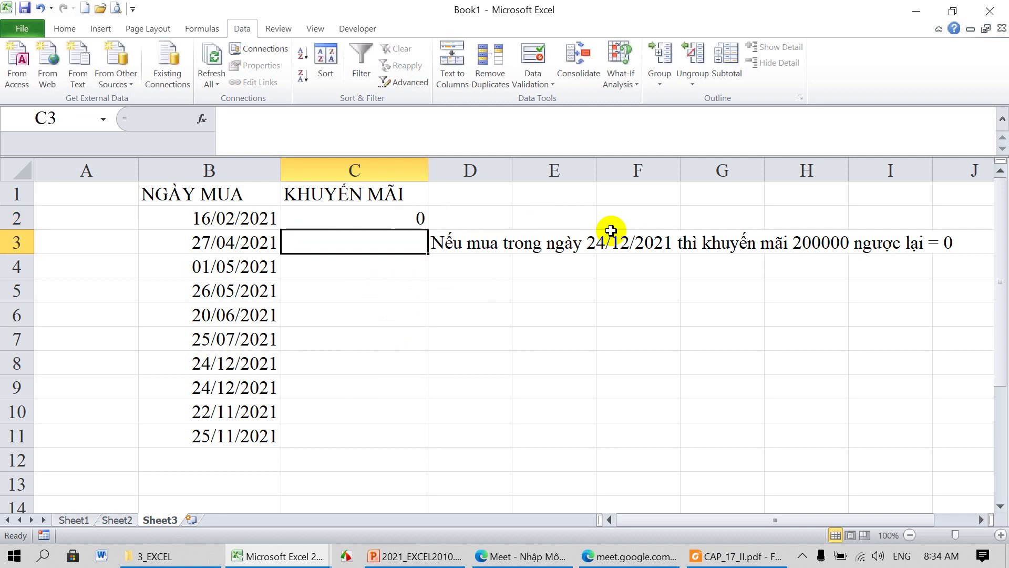
# Step: Fill the IF formula down to C11 and inspect the 200000 results in C8:C9
pyautogui.click(405, 219)
pyautogui.moveTo(427, 230); pyautogui.dragTo(397, 436)
pyautogui.moveTo(373, 363); pyautogui.dragTo(373, 386)
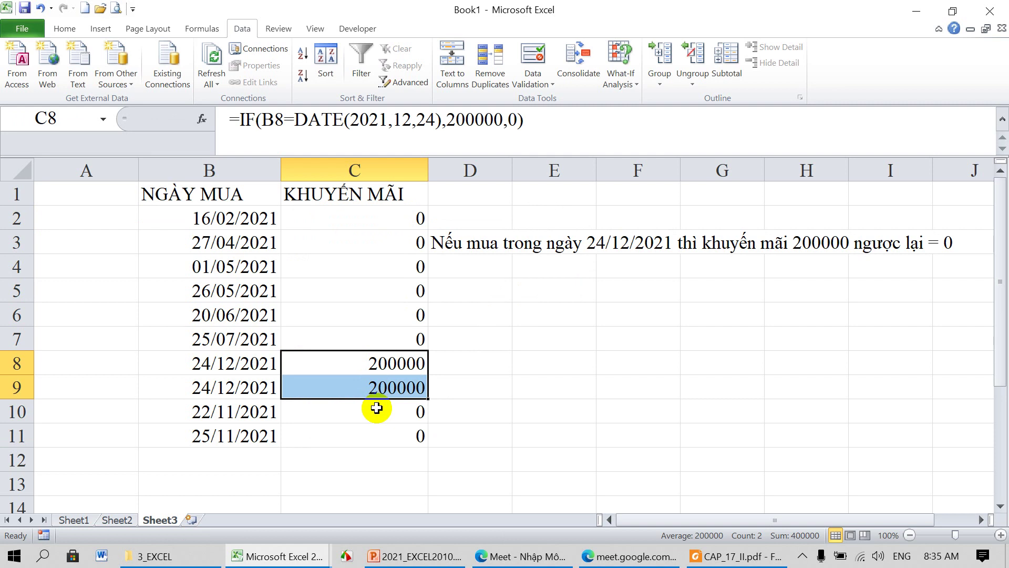
pyautogui.click(372, 121)
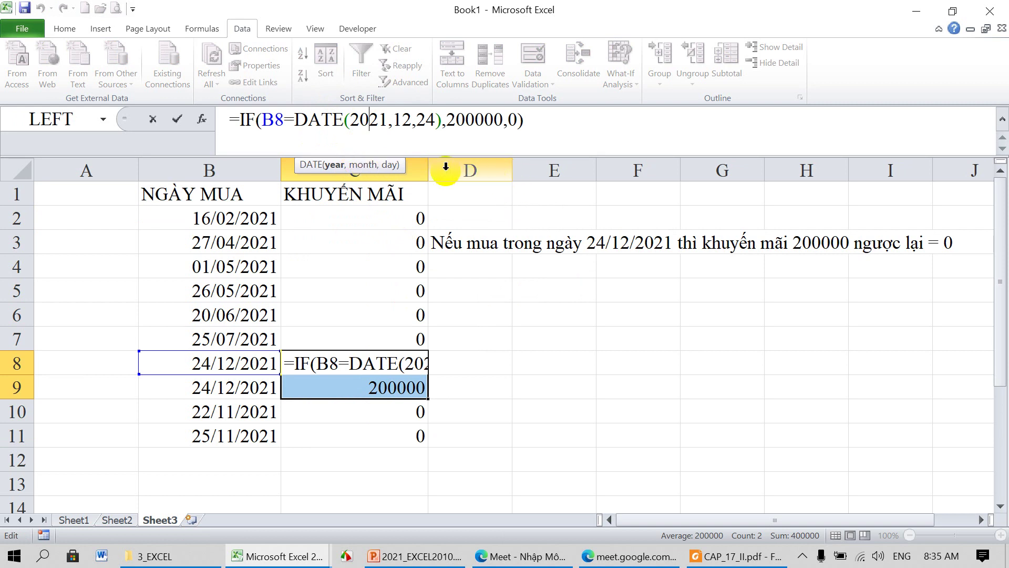
# Step: Cancel the C8 formula edit, keeping 2021, and widen column E
pyautogui.moveTo(351, 120); pyautogui.dragTo(388, 120)
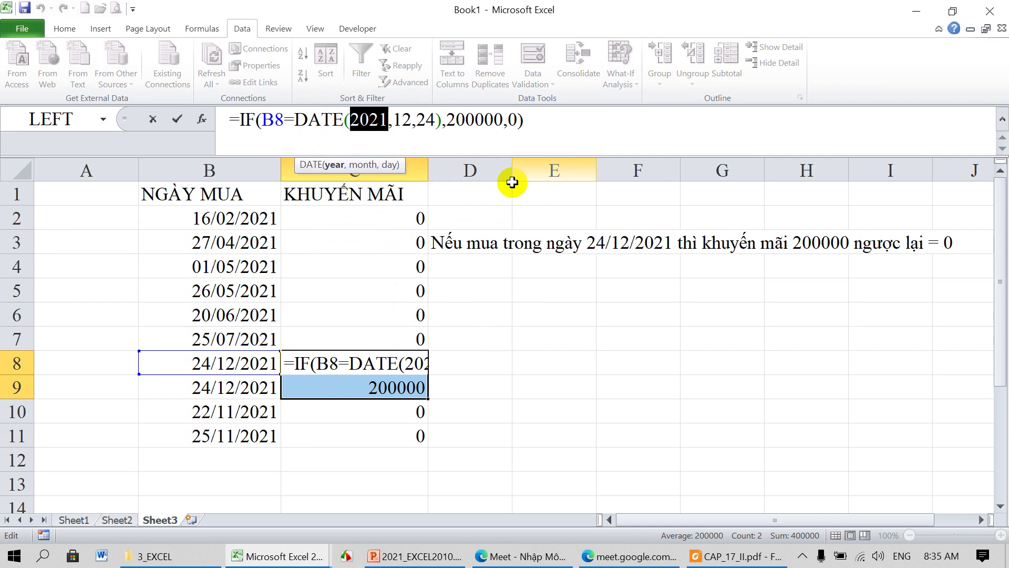
pyautogui.moveTo(594, 171); pyautogui.dragTo(598, 172)
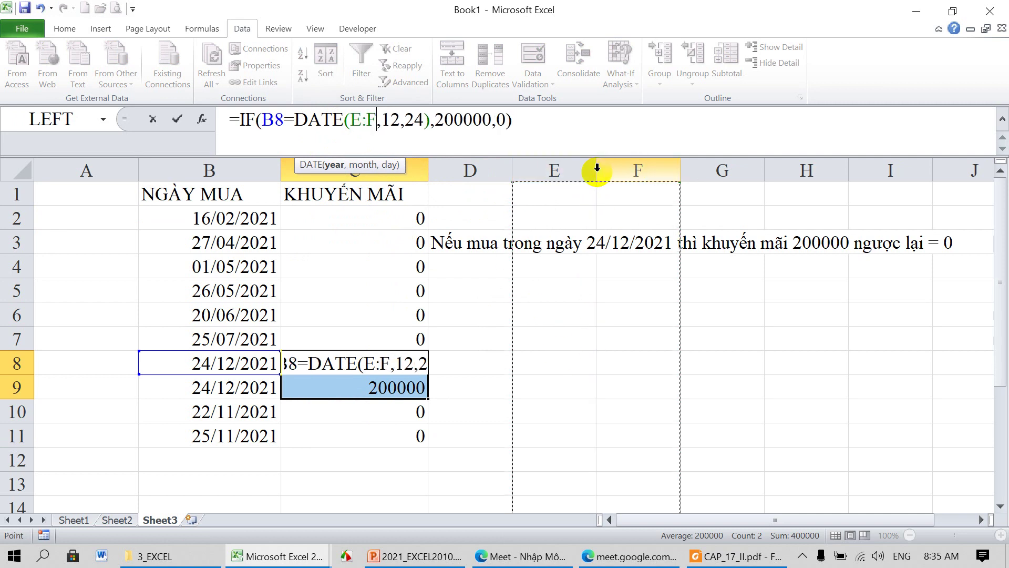
pyautogui.press('Escape')
pyautogui.moveTo(597, 172); pyautogui.dragTo(663, 172)
# Step: Enter 24/12/2021 in E6 and 28/9/21 in E7, shown as 28/09/2021
pyautogui.click(587, 316)
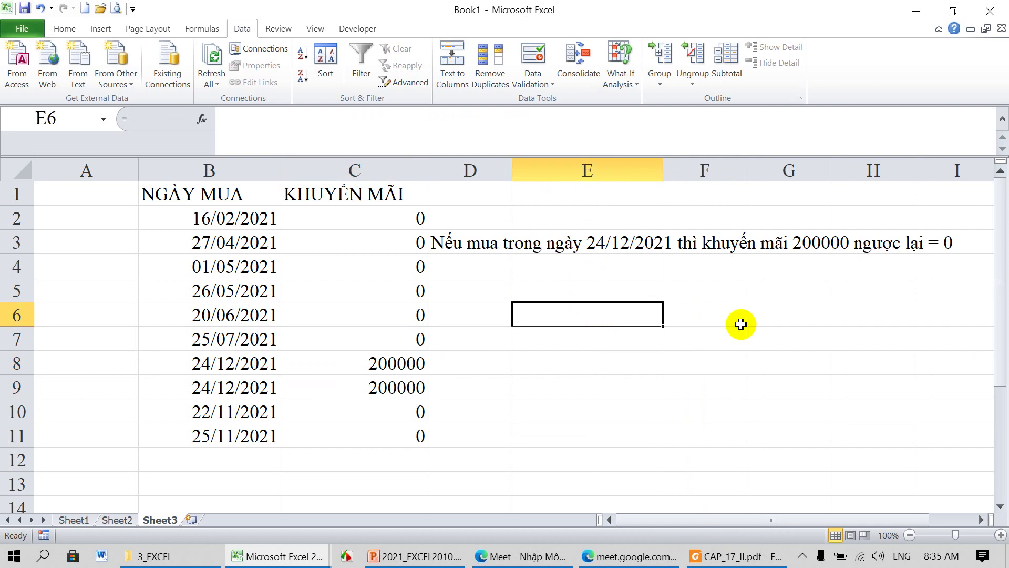
pyautogui.write('24/12/2')
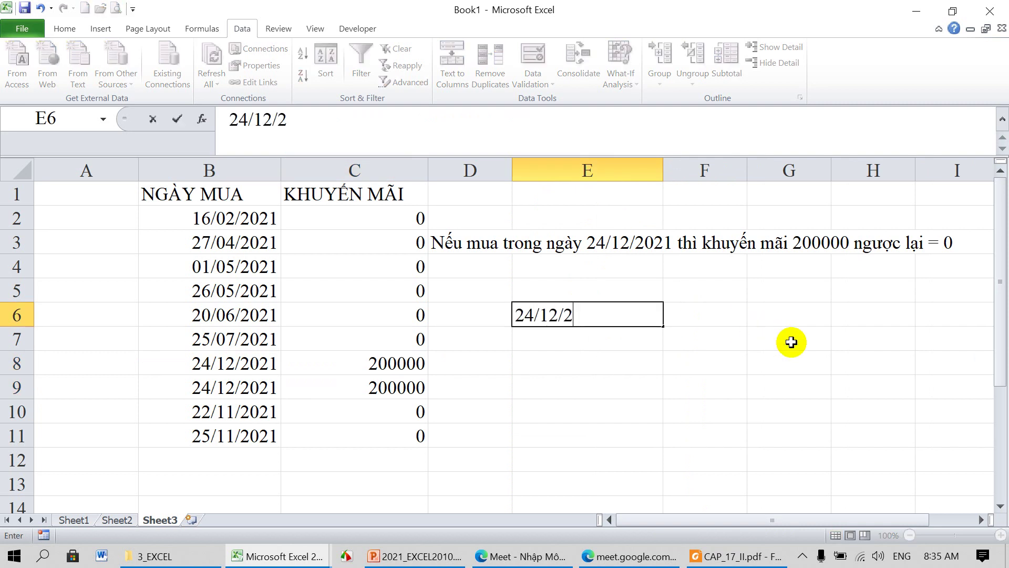
pyautogui.write('021')
pyautogui.press('Return')
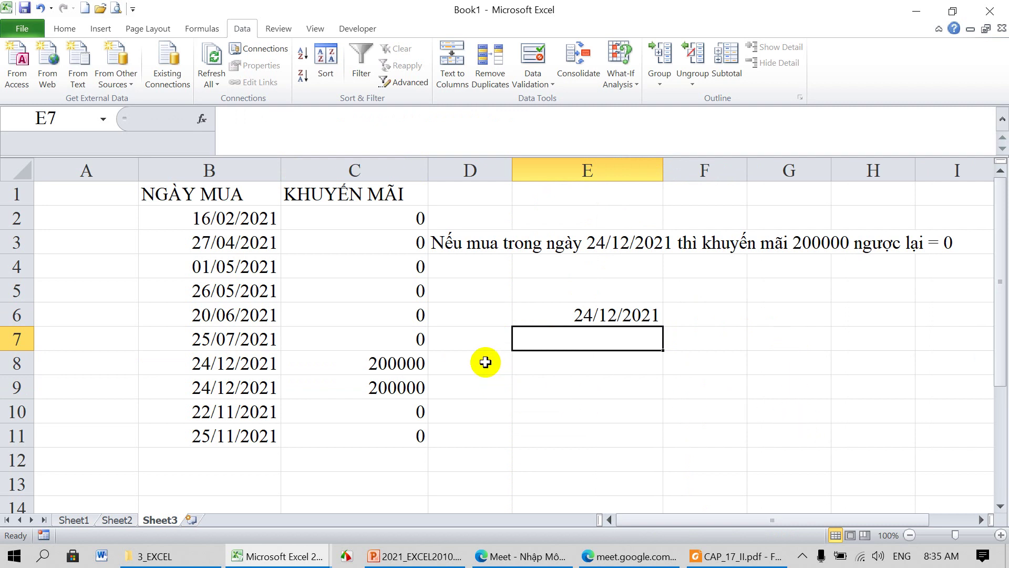
pyautogui.click(581, 311)
pyautogui.click(569, 347)
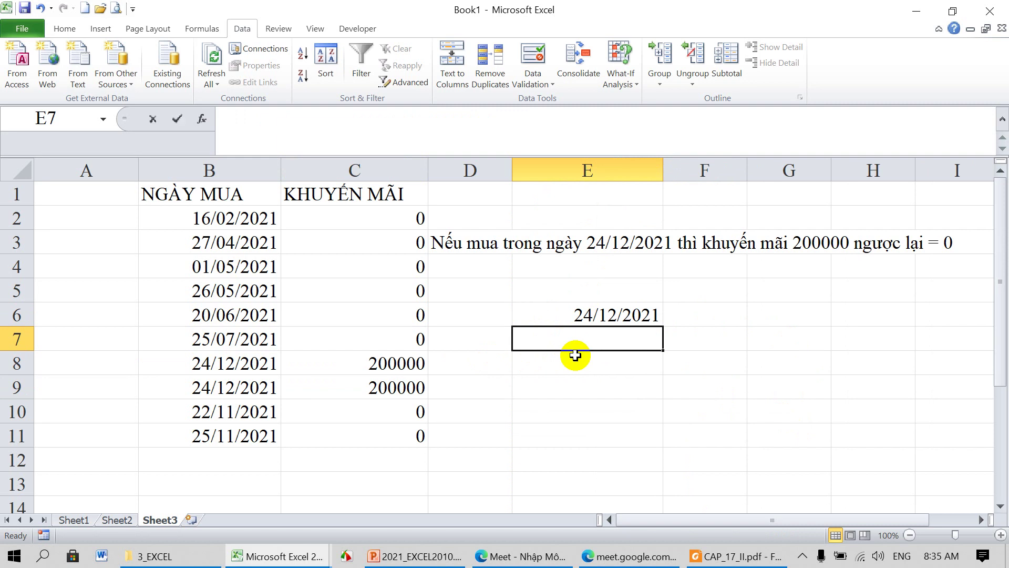
pyautogui.write('28/9/21')
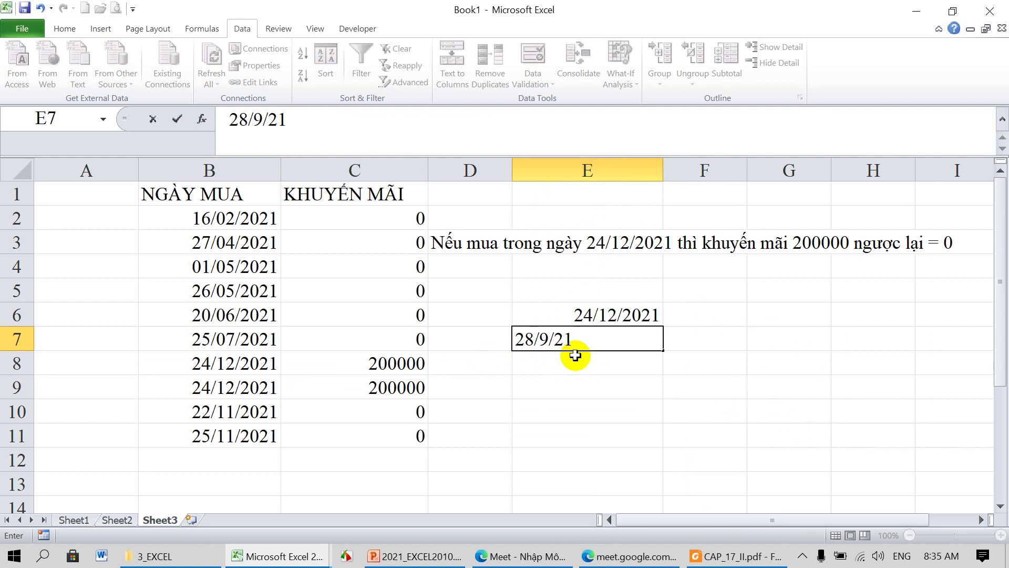
pyautogui.press('Return')
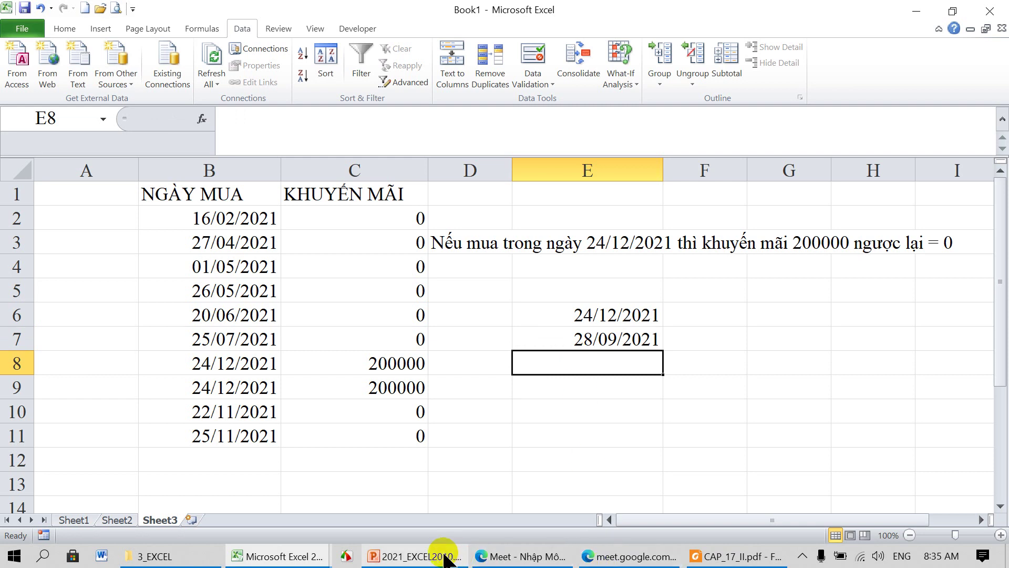
pyautogui.click(425, 554)
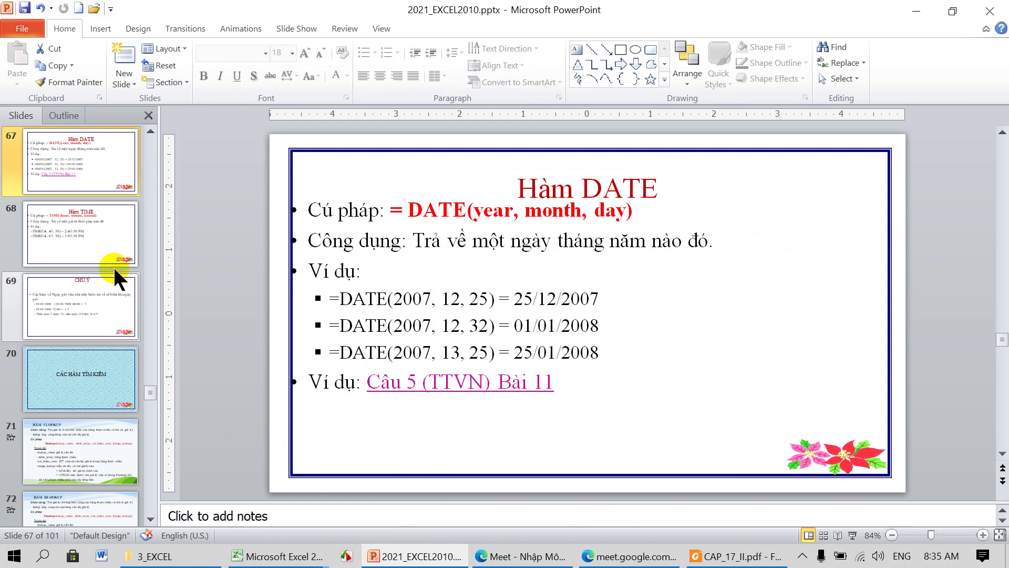
# Step: View the Hàm TIME slide 68 in PowerPoint, then return to Excel's Sheet3
pyautogui.click(100, 234)
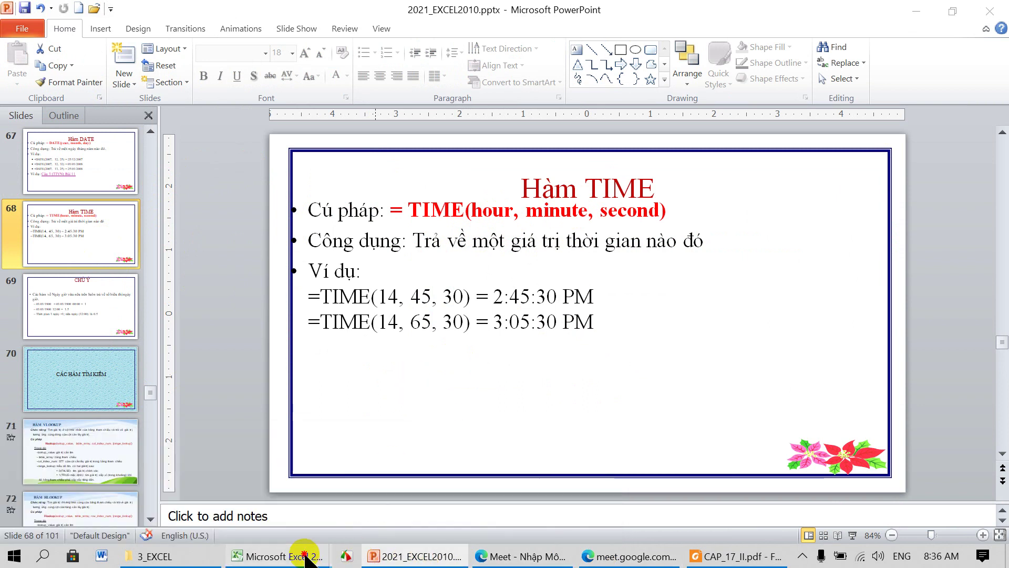
pyautogui.moveTo(277, 556)
pyautogui.click(415, 504)
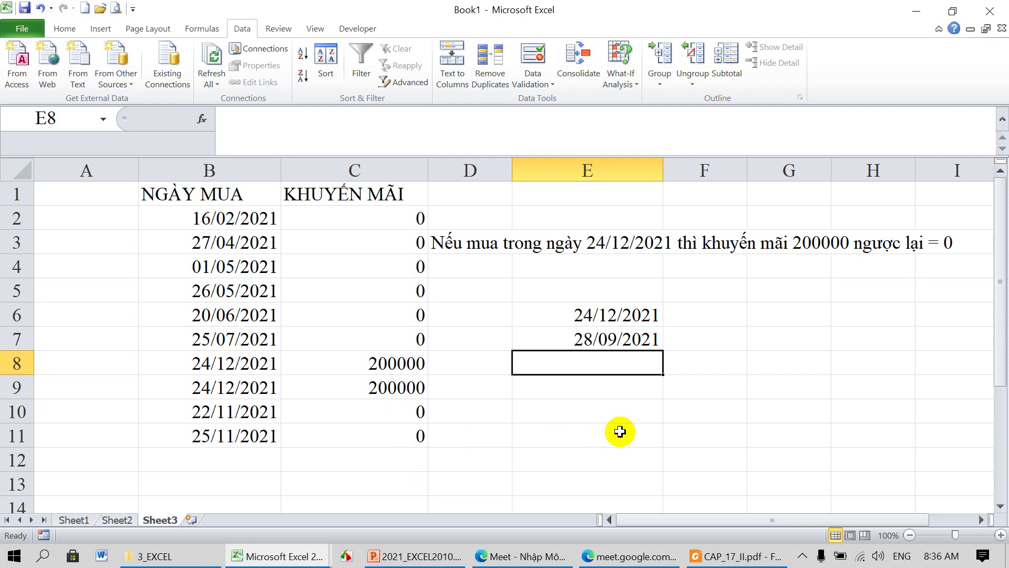
# Step: Enter =DATE(2021,12,24) in E8 so it shows 24/12/2021, then go back to PowerPoint
pyautogui.write('=DATE(24')
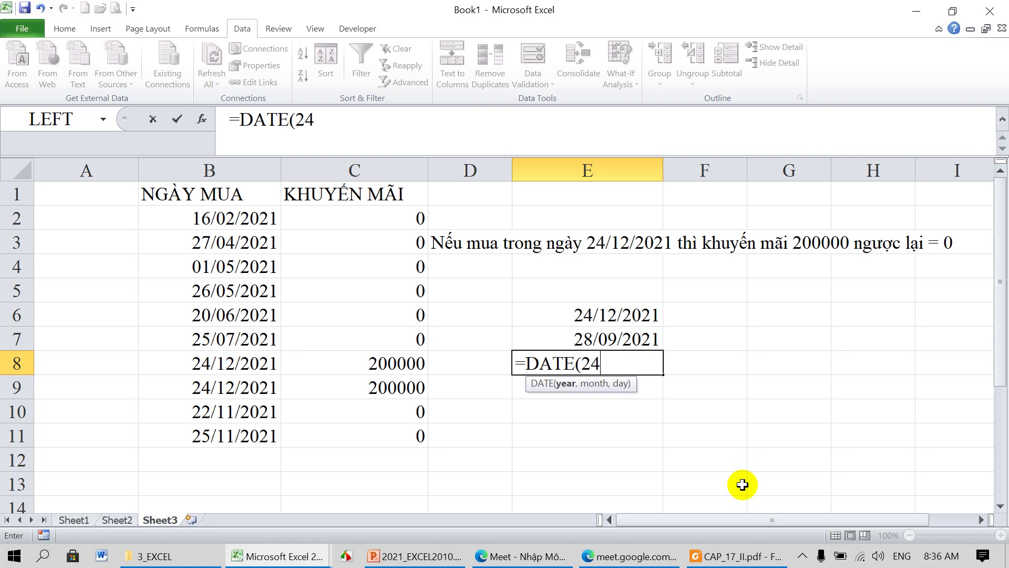
pyautogui.press('BackSpace')
pyautogui.press('BackSpace')
pyautogui.write('2')
pyautogui.write('021,12,')
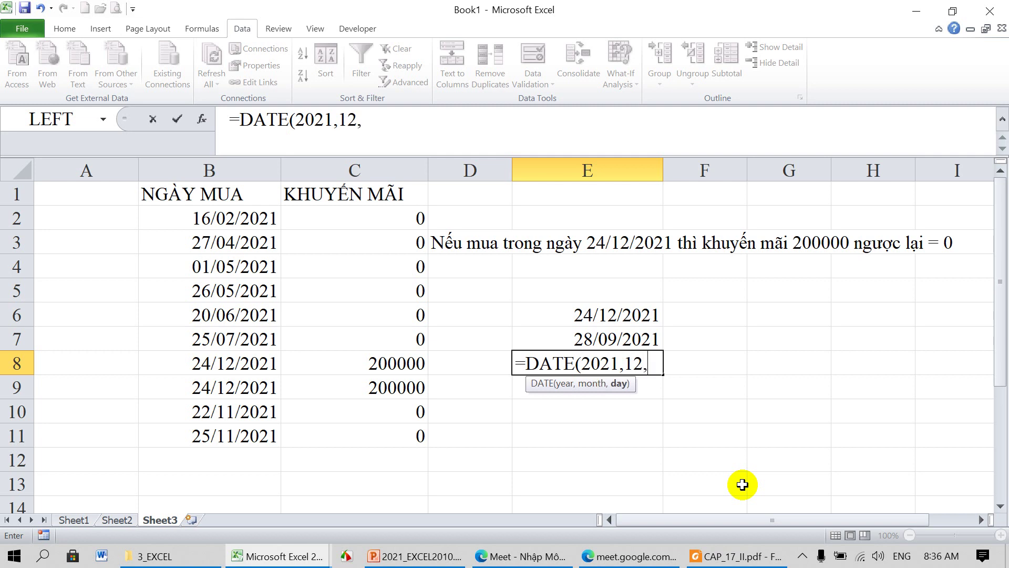
pyautogui.write('24)')
pyautogui.press('Return')
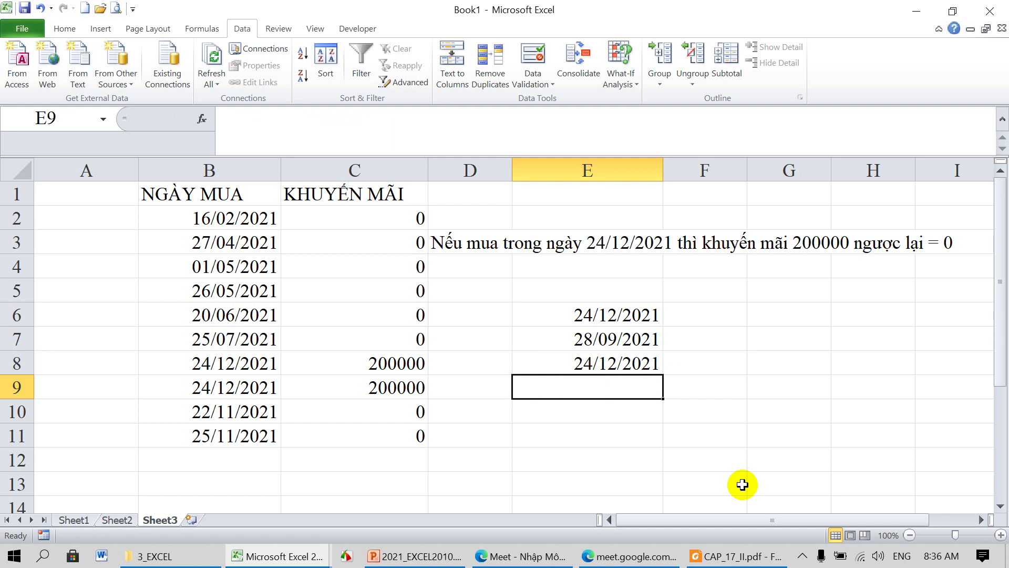
pyautogui.click(420, 556)
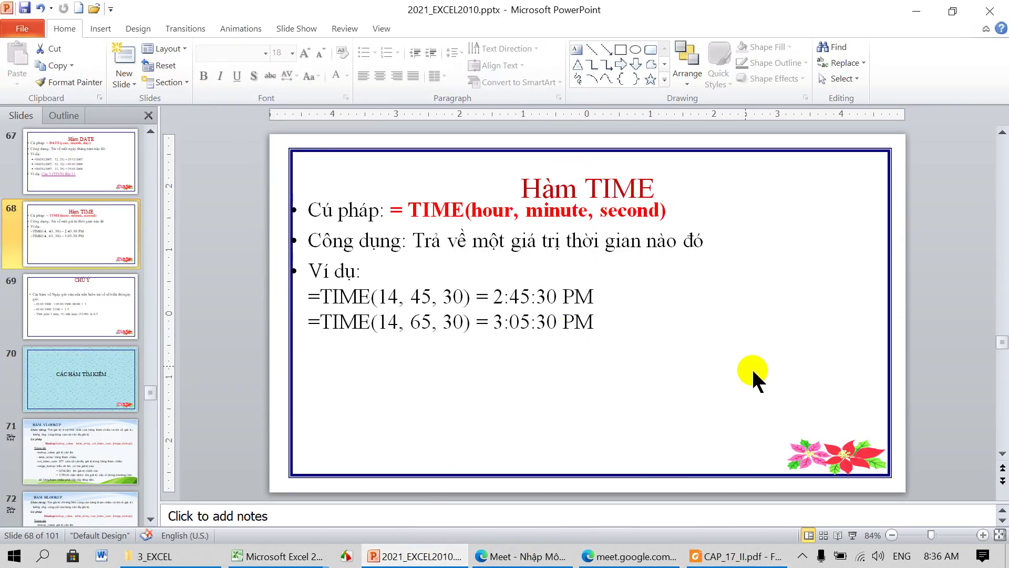
# Step: Page through the CHÚ Ý, CÁC HÀM TÌM KIẾM and HÀM VLOOKUP slides
pyautogui.click(107, 319)
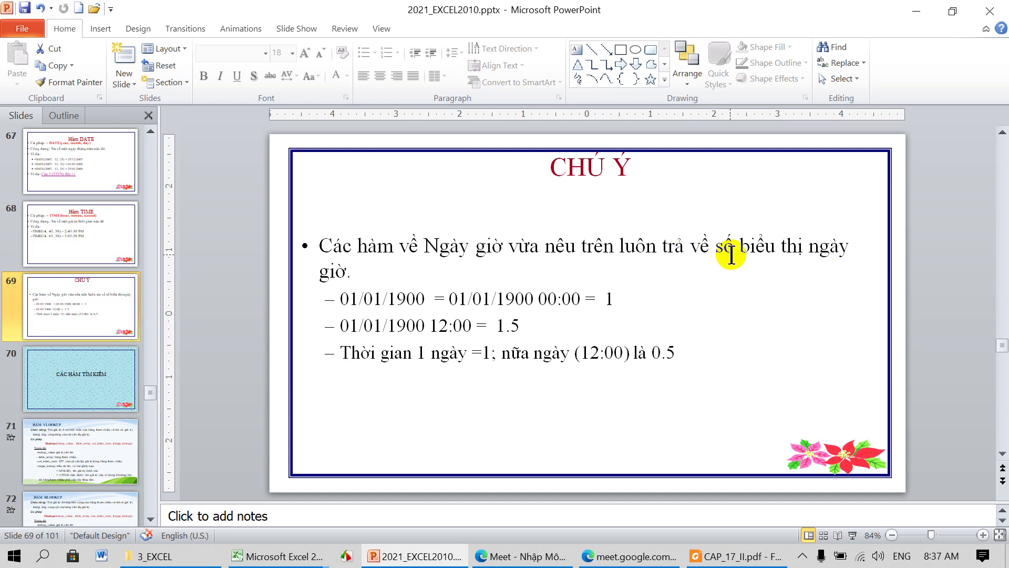
pyautogui.click(103, 396)
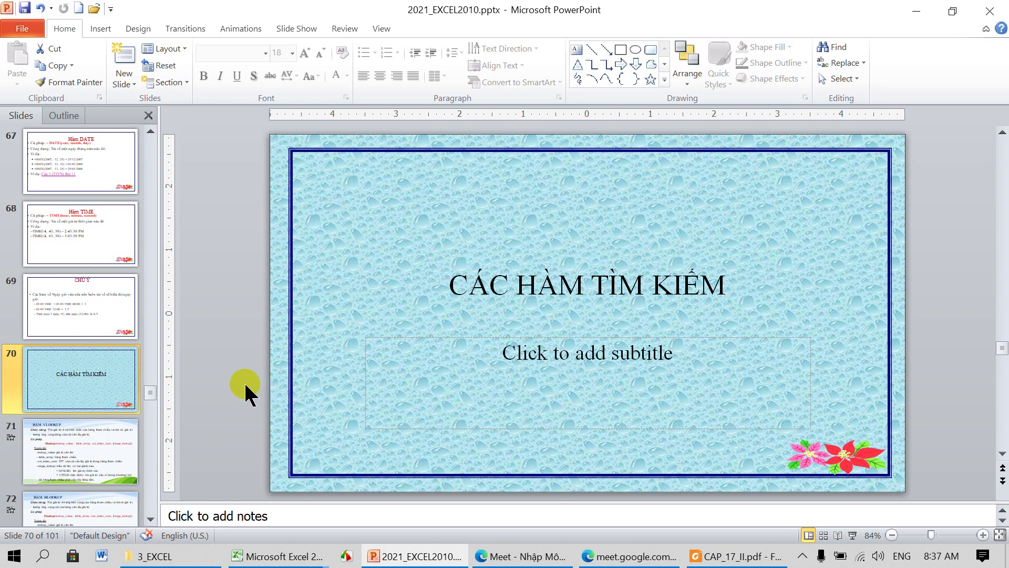
pyautogui.click(81, 443)
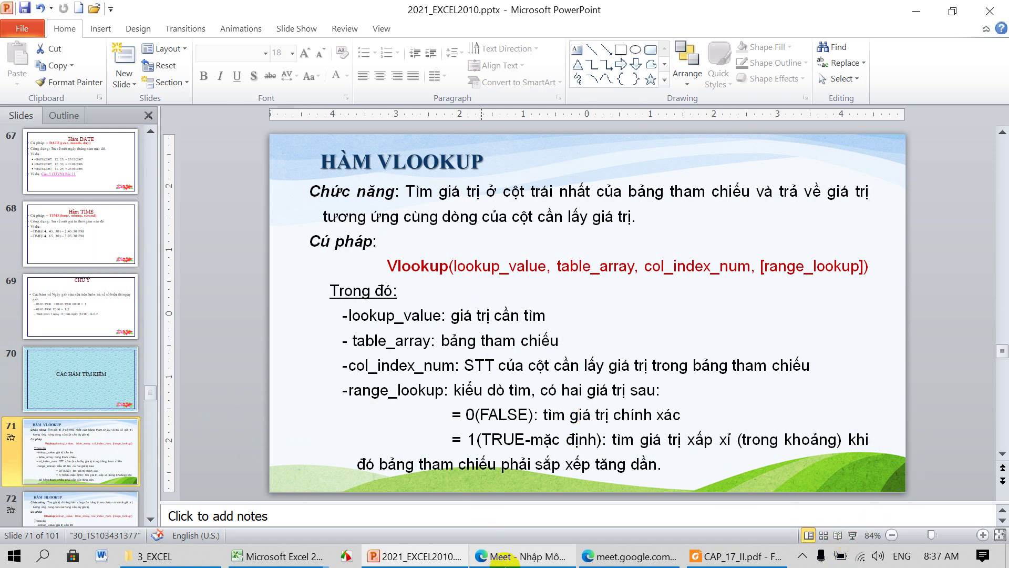
# Step: Switch to the DeThiExcel_DuLieuTho_GiaiRoi.xlsx workbook, showing sheet CAP-01's sales table
pyautogui.click(279, 558)
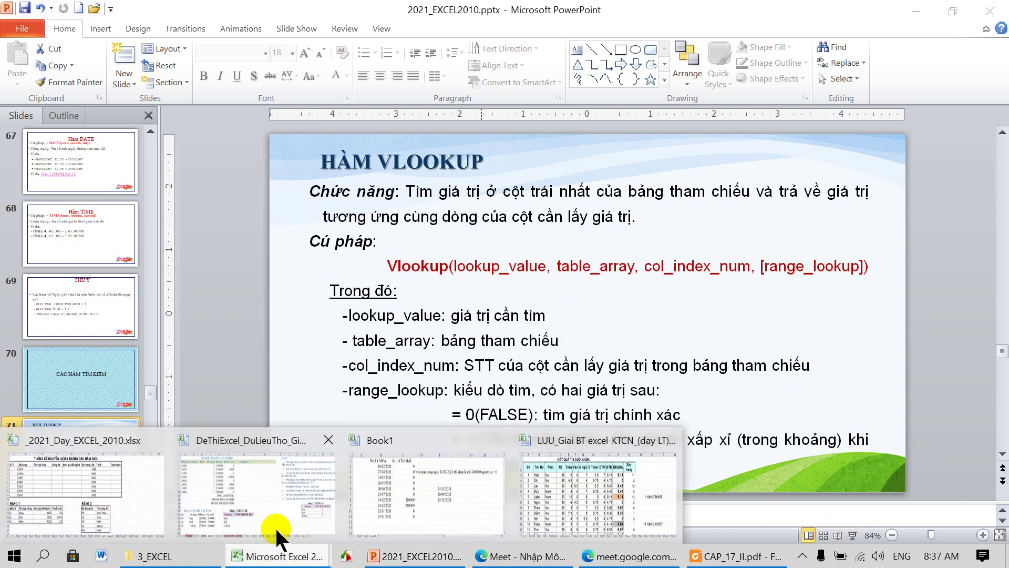
pyautogui.click(240, 505)
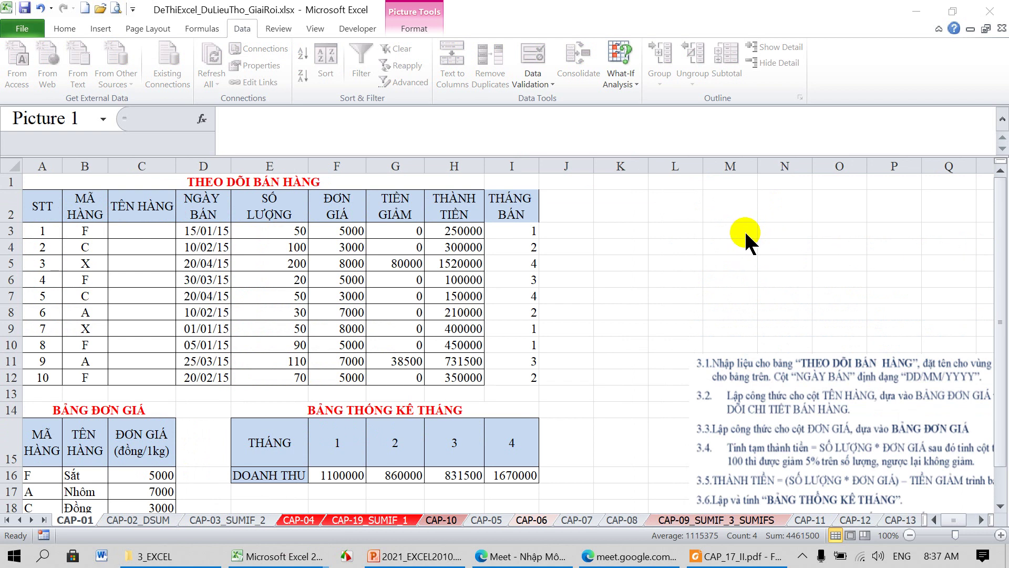
pyautogui.click(741, 230)
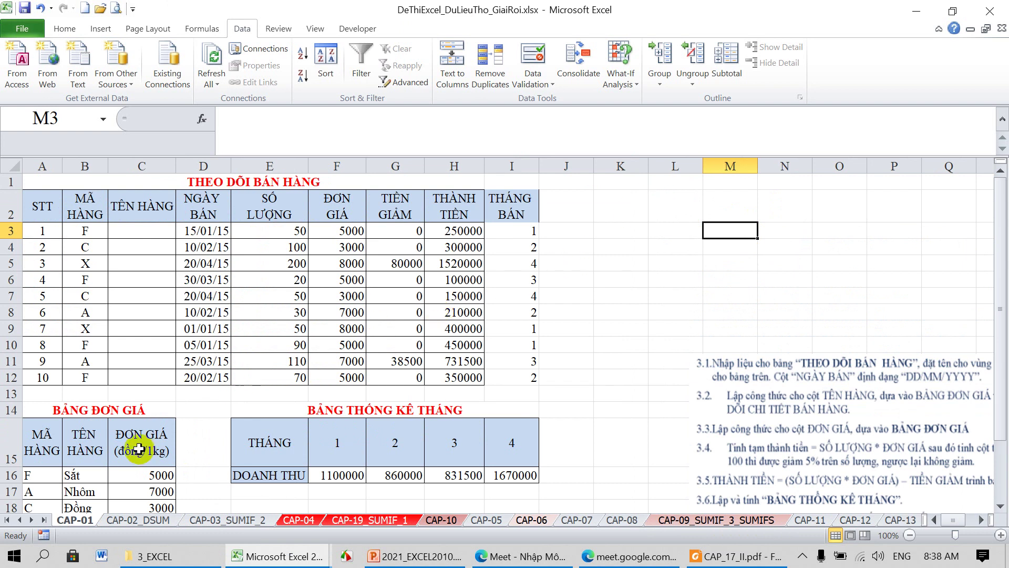
pyautogui.scroll(-1, 138, 450)
pyautogui.click(31, 412)
pyautogui.click(79, 410)
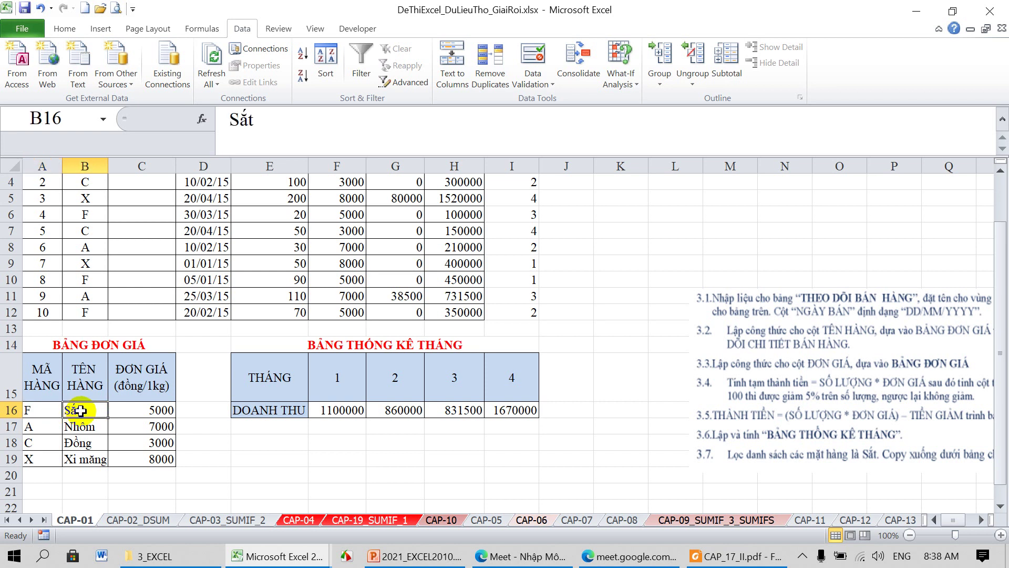
pyautogui.click(161, 412)
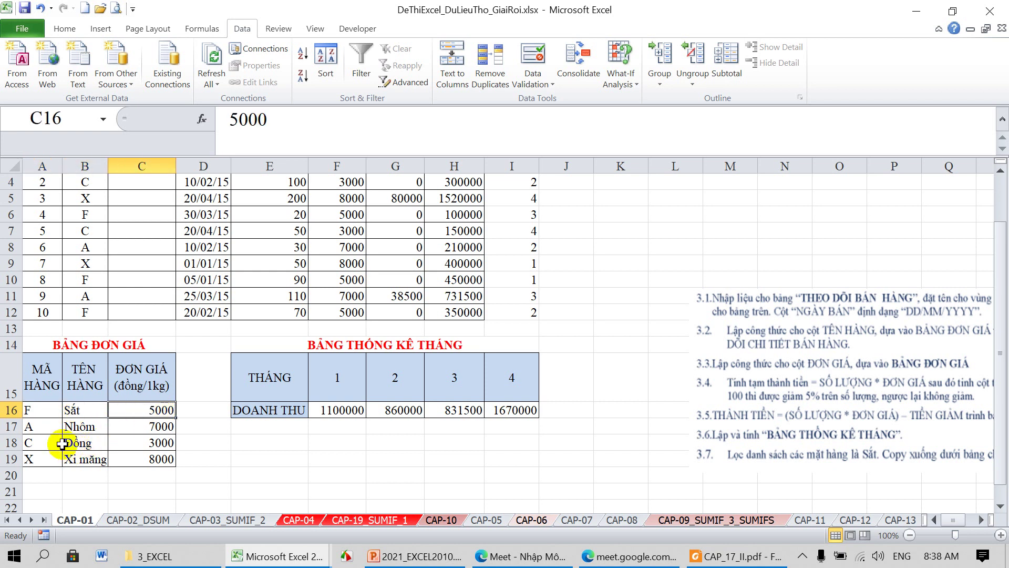
pyautogui.click(37, 425)
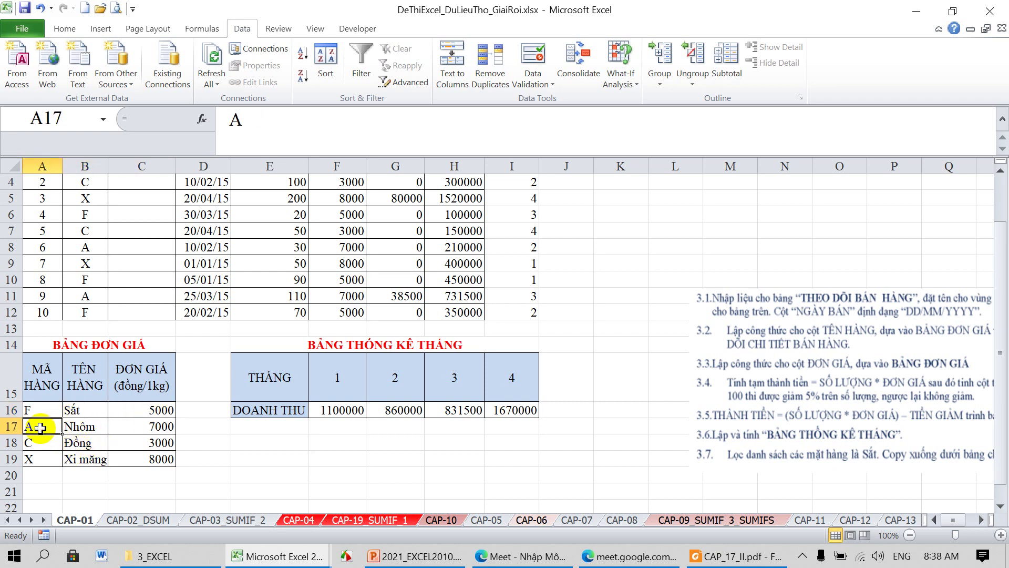
pyautogui.click(78, 427)
pyautogui.click(31, 444)
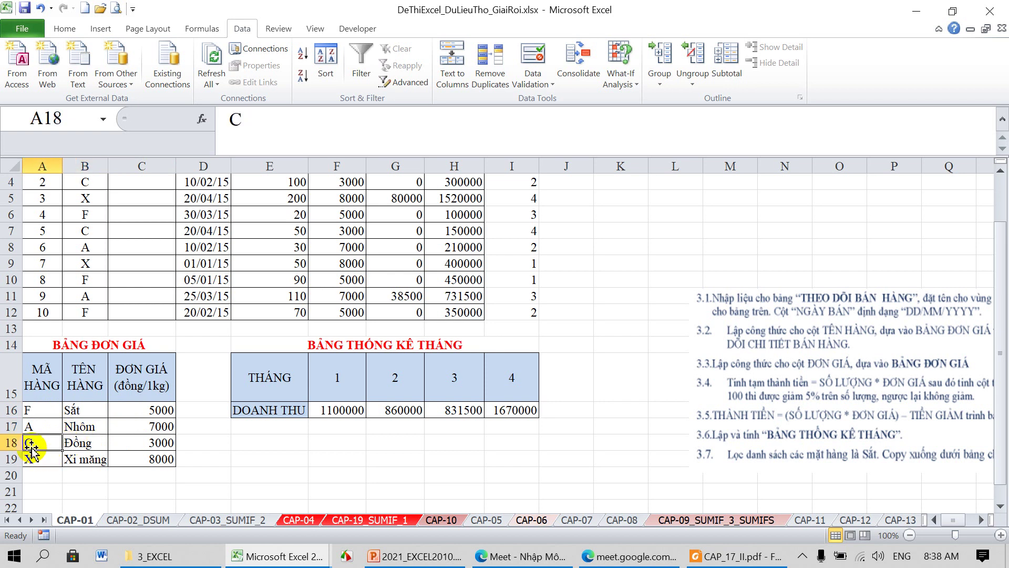
pyautogui.click(72, 446)
pyautogui.scroll(1, 180, 451)
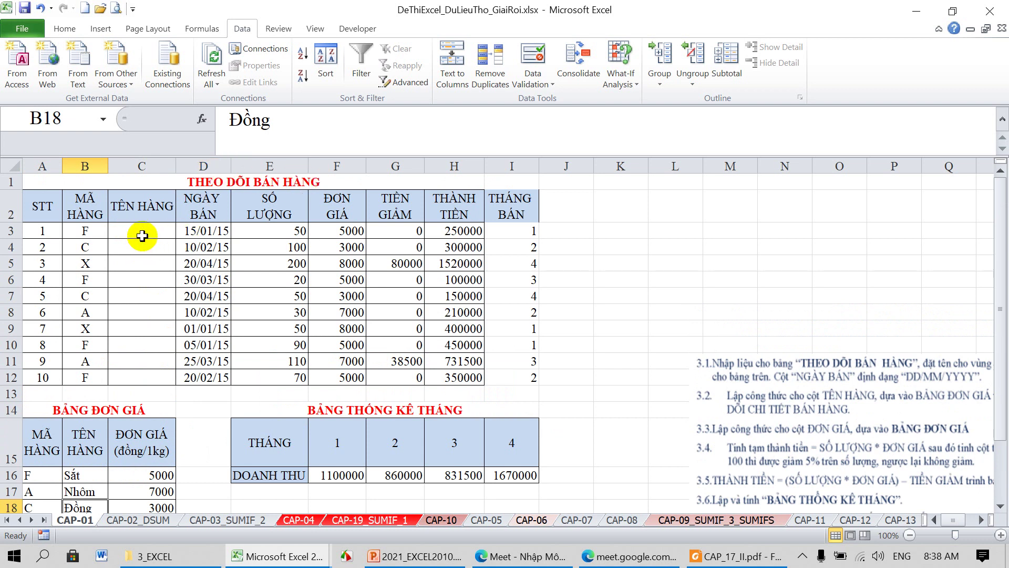
pyautogui.click(140, 233)
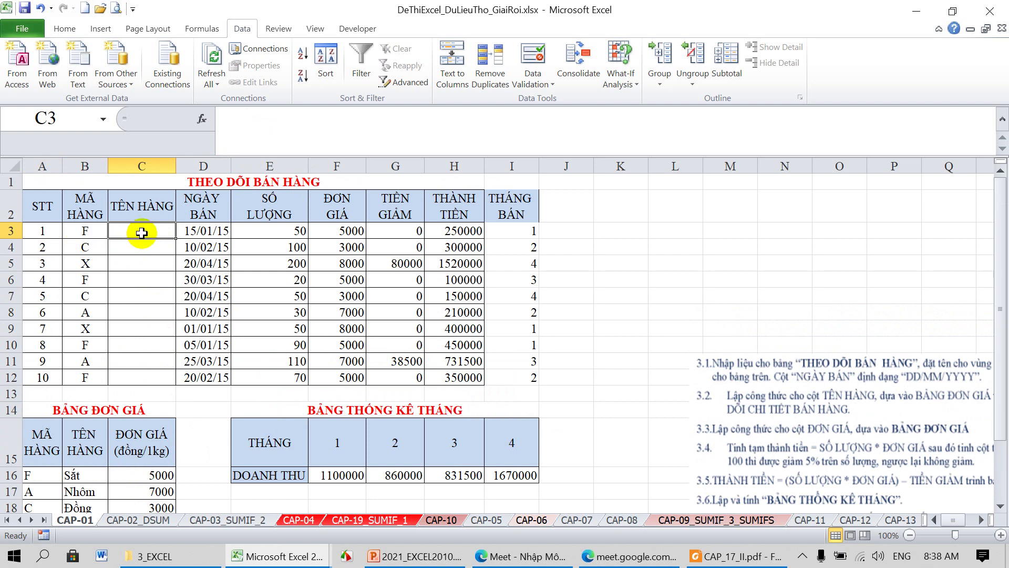
pyautogui.click(84, 231)
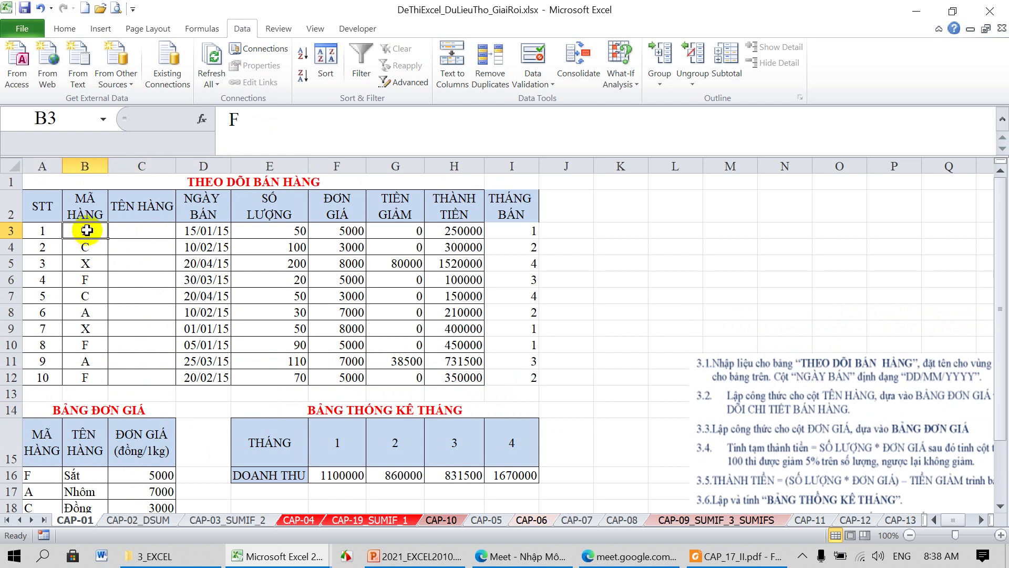
# Step: Make item code F in B3 red, bold and 16 pt
pyautogui.click(62, 29)
pyautogui.click(228, 76)
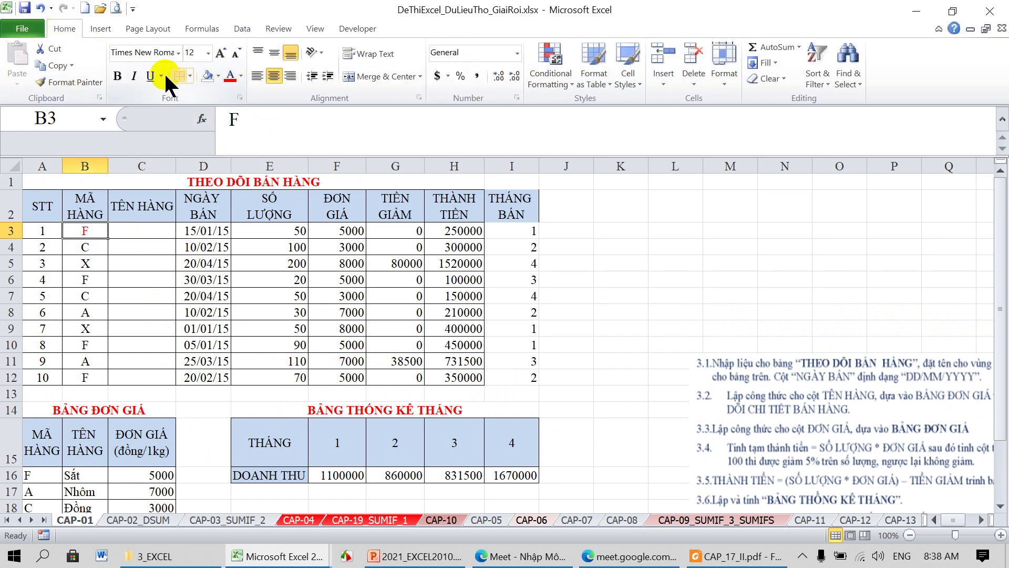
pyautogui.click(118, 77)
pyautogui.click(219, 53)
pyautogui.click(220, 53)
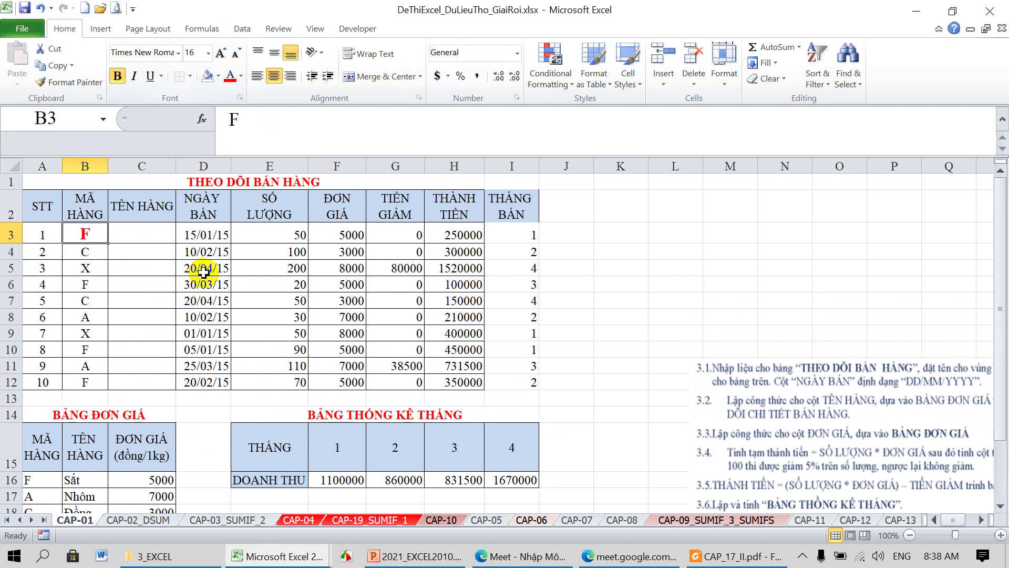
# Step: Make item code F in price-table cell A16 red, bold and 14 pt
pyautogui.scroll(-2, 203, 271)
pyautogui.click(34, 361)
pyautogui.click(227, 78)
pyautogui.click(118, 77)
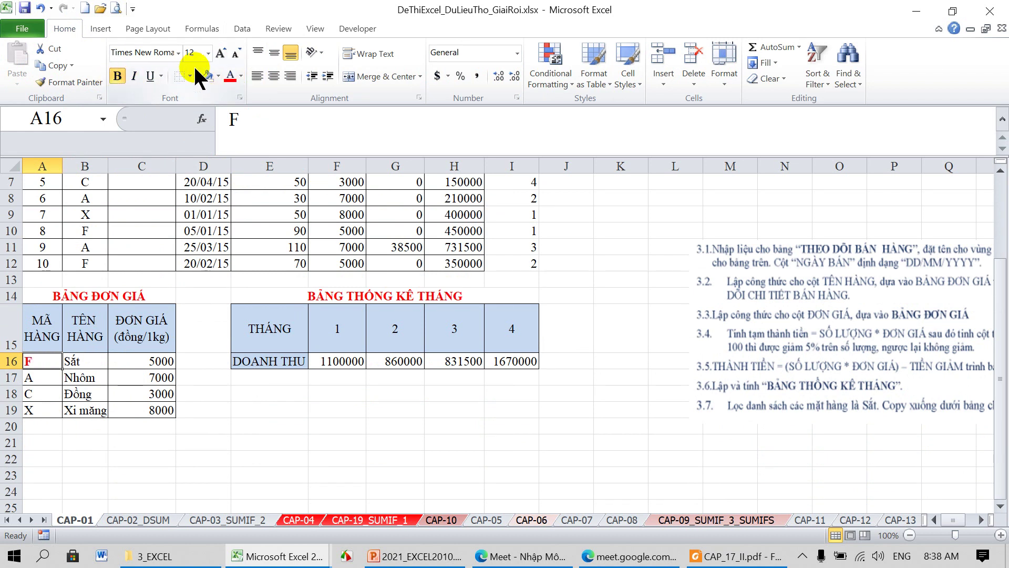
pyautogui.click(220, 53)
pyautogui.scroll(2, 176, 284)
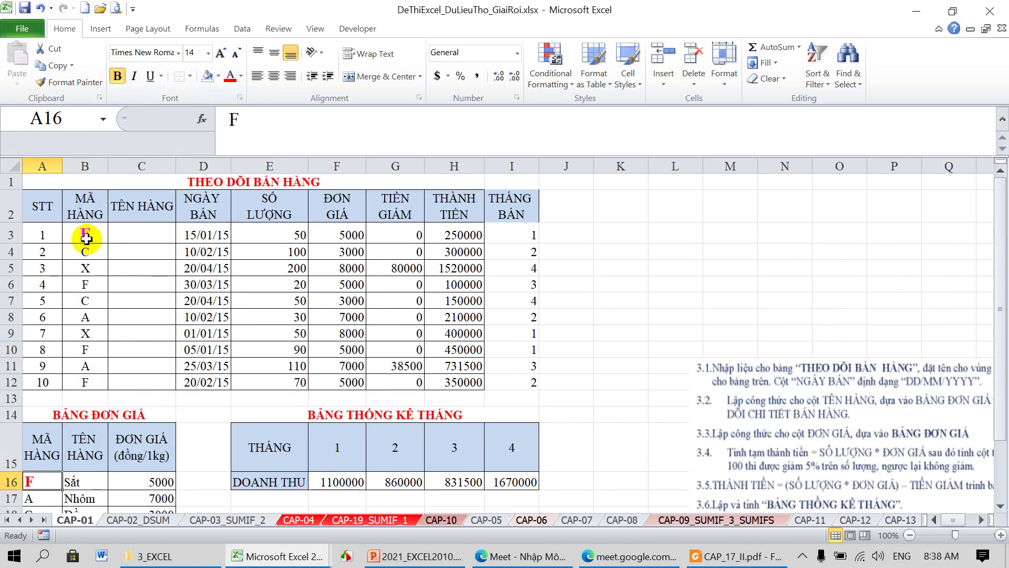
pyautogui.click(86, 238)
pyautogui.scroll(-3, 130, 292)
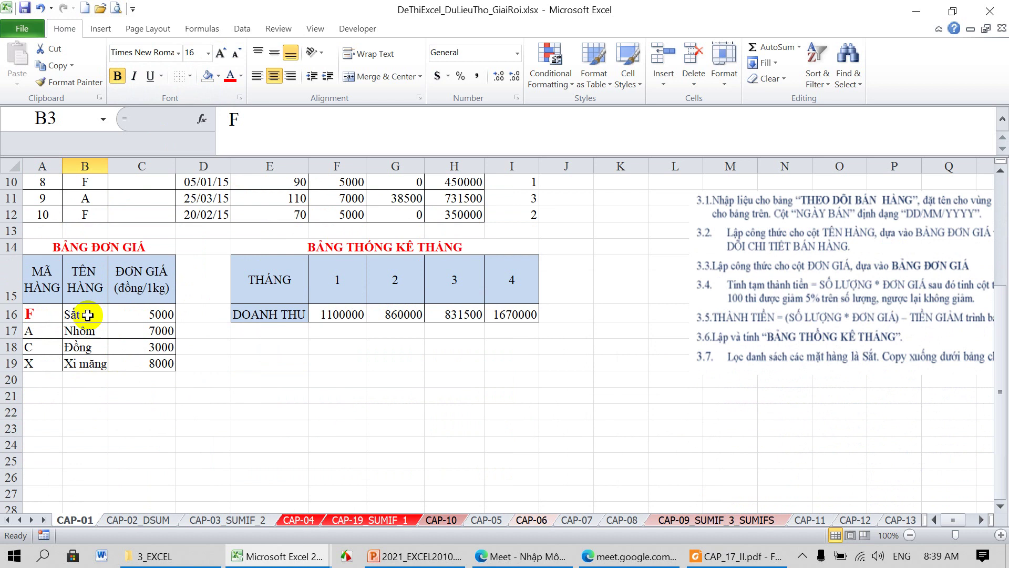
pyautogui.scroll(2, 196, 288)
pyautogui.scroll(1, 135, 223)
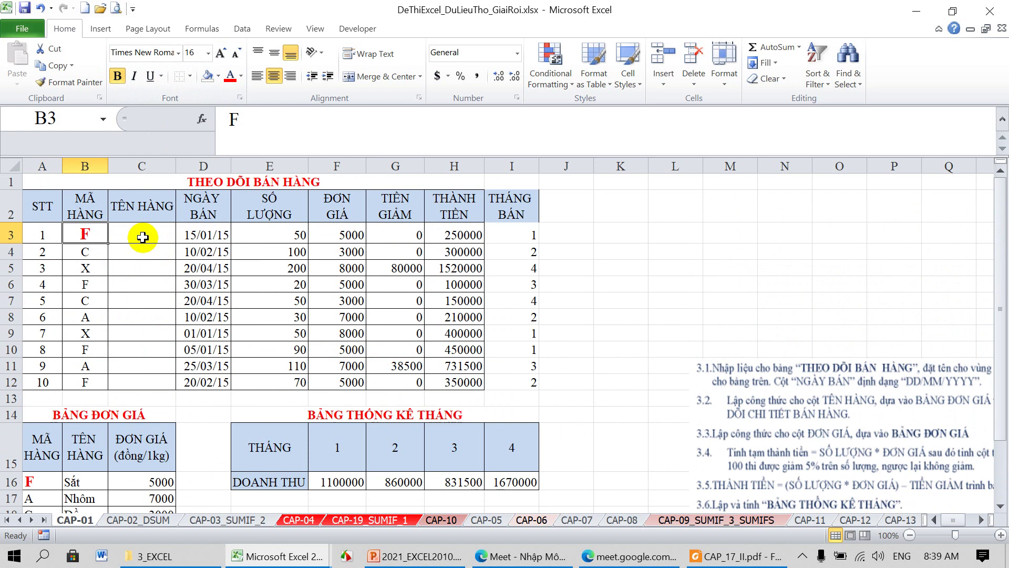
pyautogui.click(143, 237)
# Step: Start C3's formula as =VLOOKUP(B3,A16:C19, with the unit price table as lookup range
pyautogui.click(249, 134)
pyautogui.write('=')
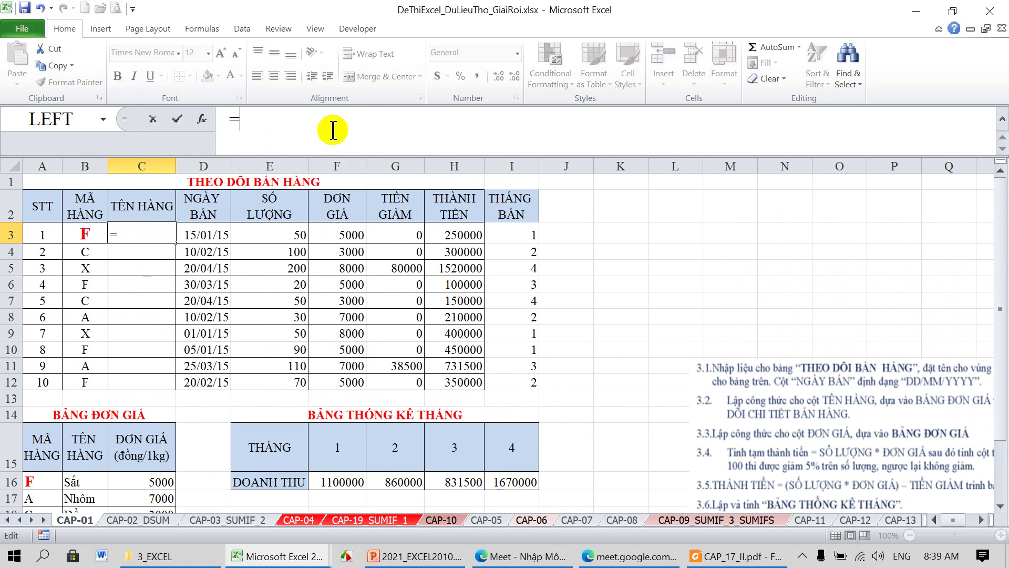
pyautogui.write('VLOOKUP(')
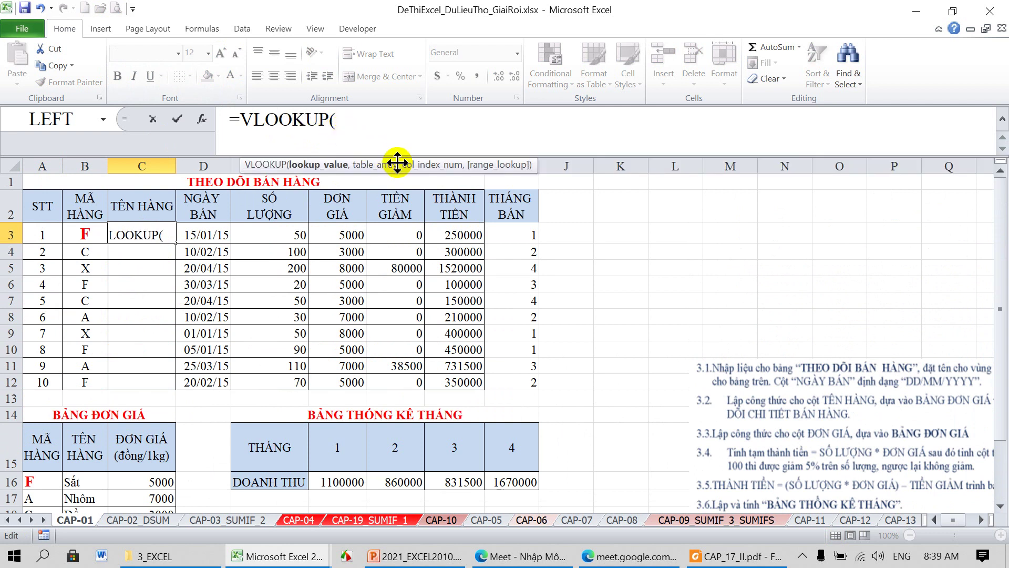
pyautogui.moveTo(419, 161); pyautogui.dragTo(422, 141)
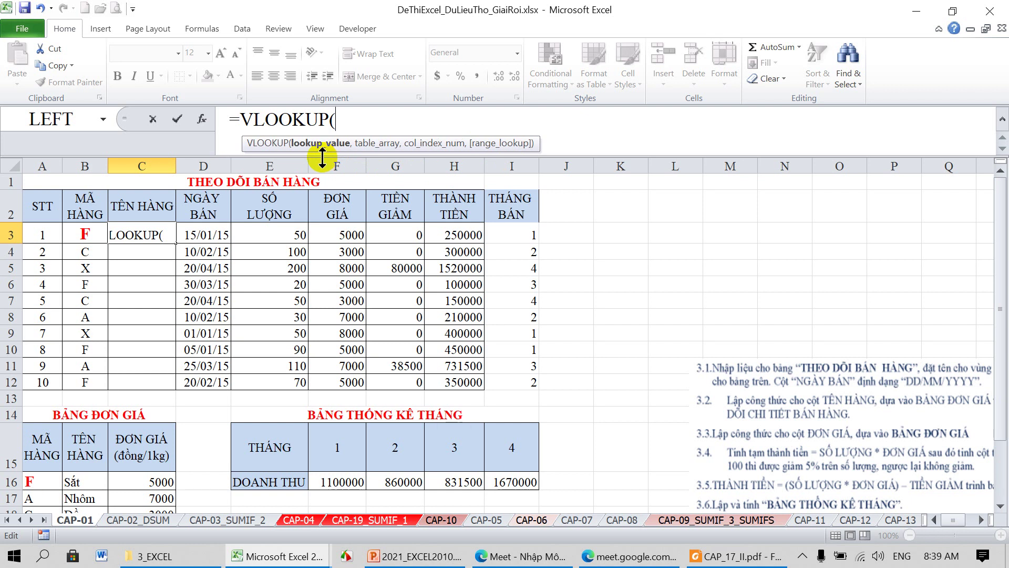
pyautogui.click(86, 234)
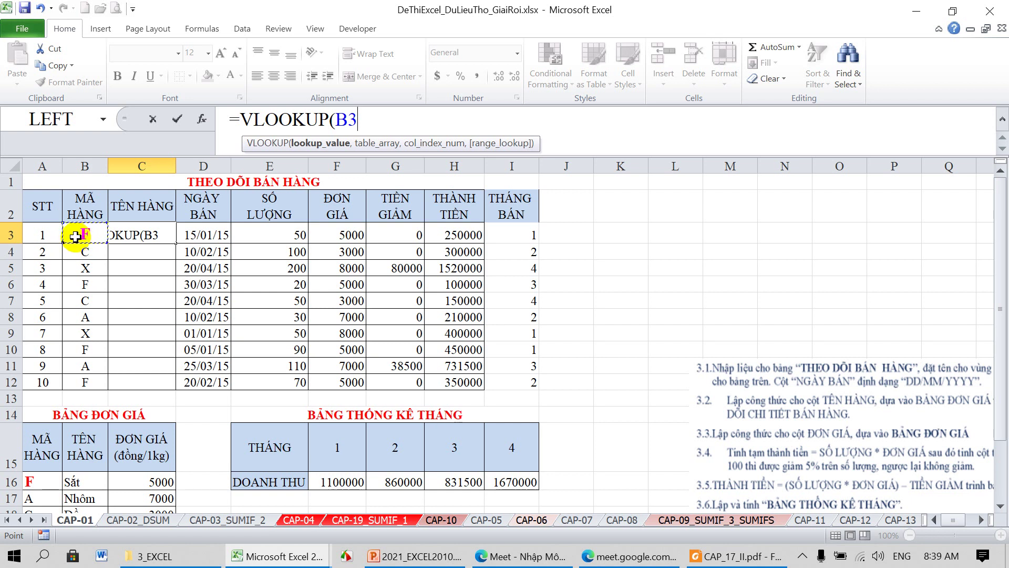
pyautogui.write(',')
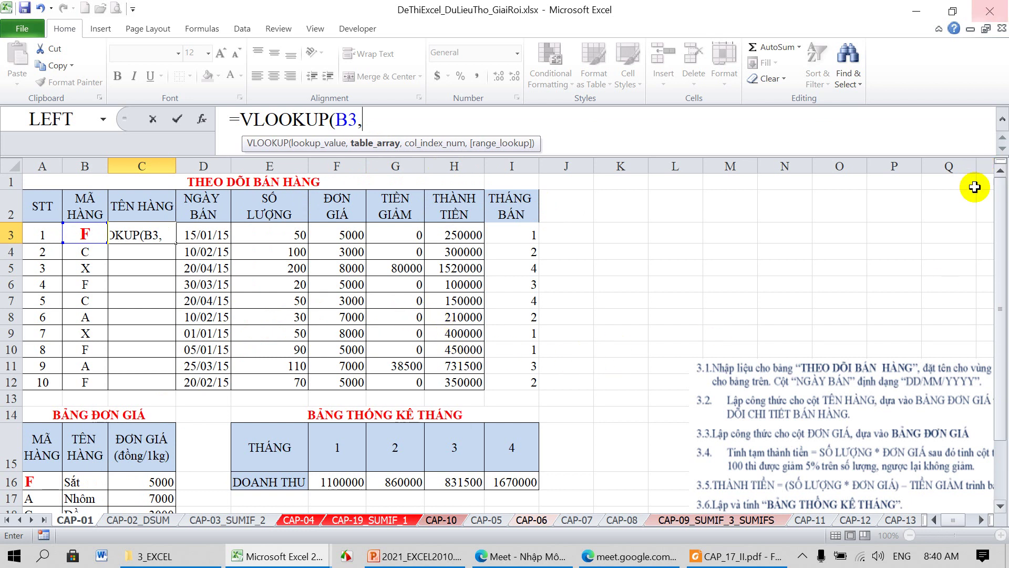
pyautogui.moveTo(999, 226); pyautogui.dragTo(996, 284)
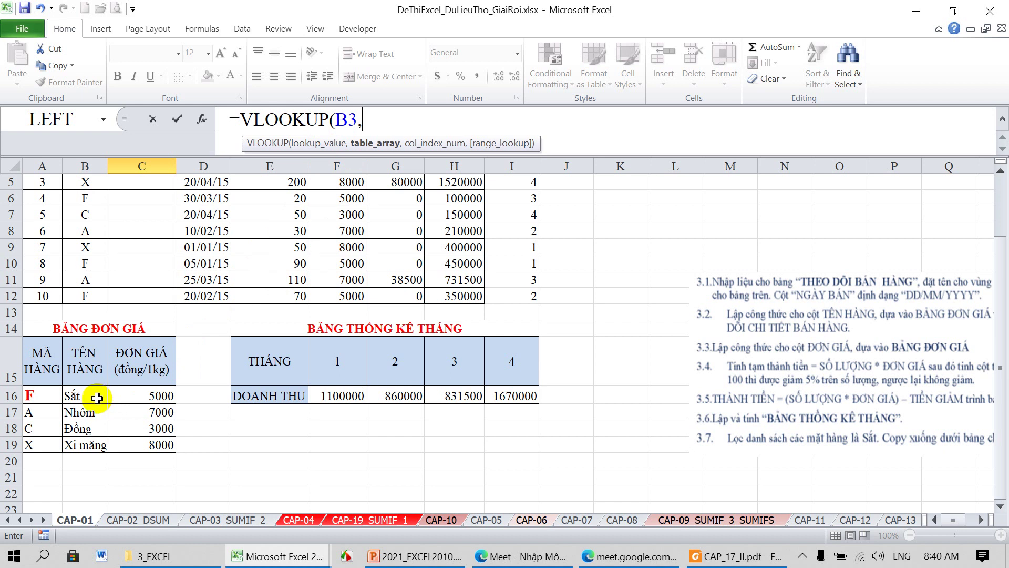
pyautogui.moveTo(46, 396); pyautogui.dragTo(139, 447)
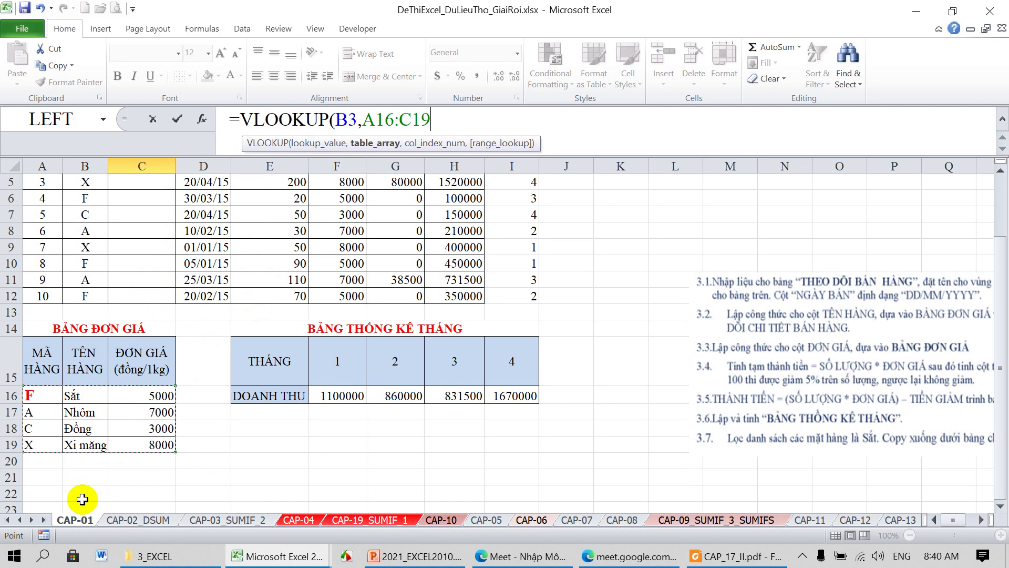
# Step: Complete C3 as =VLOOKUP(B3,$A$16:$C$19,3,0) so it returns the unit price 5000
pyautogui.press('F4')
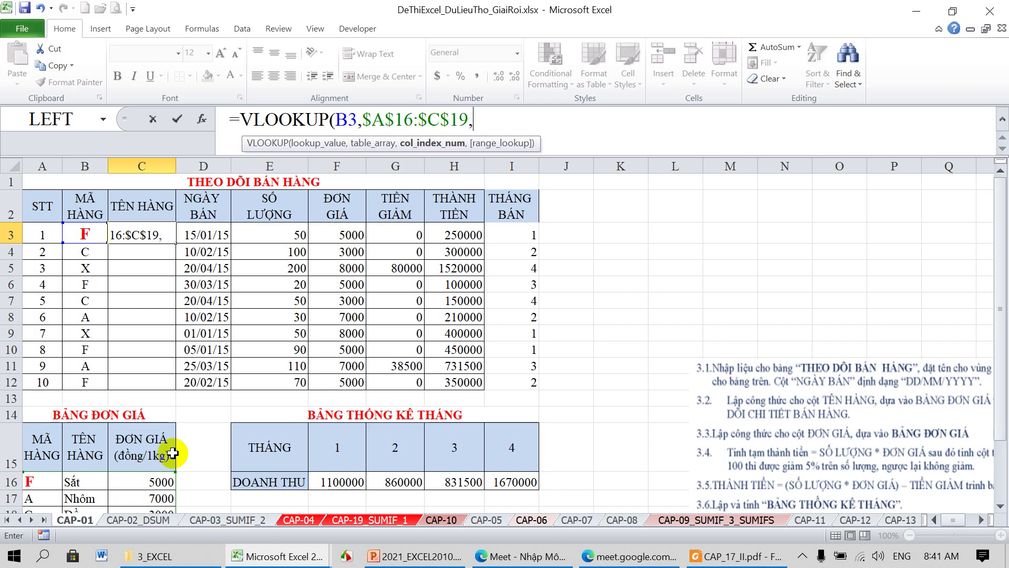
pyautogui.write('3')
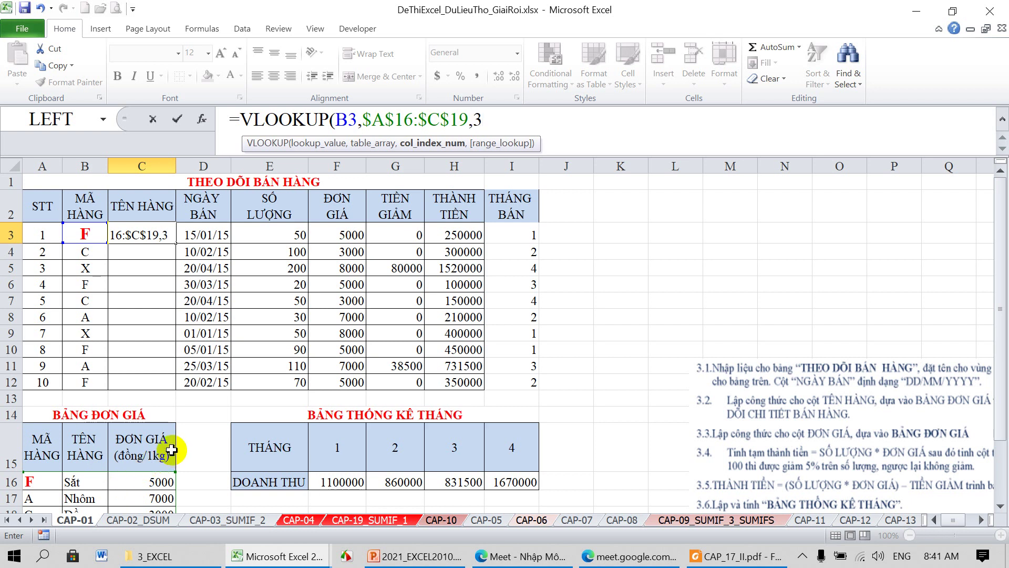
pyautogui.write(',')
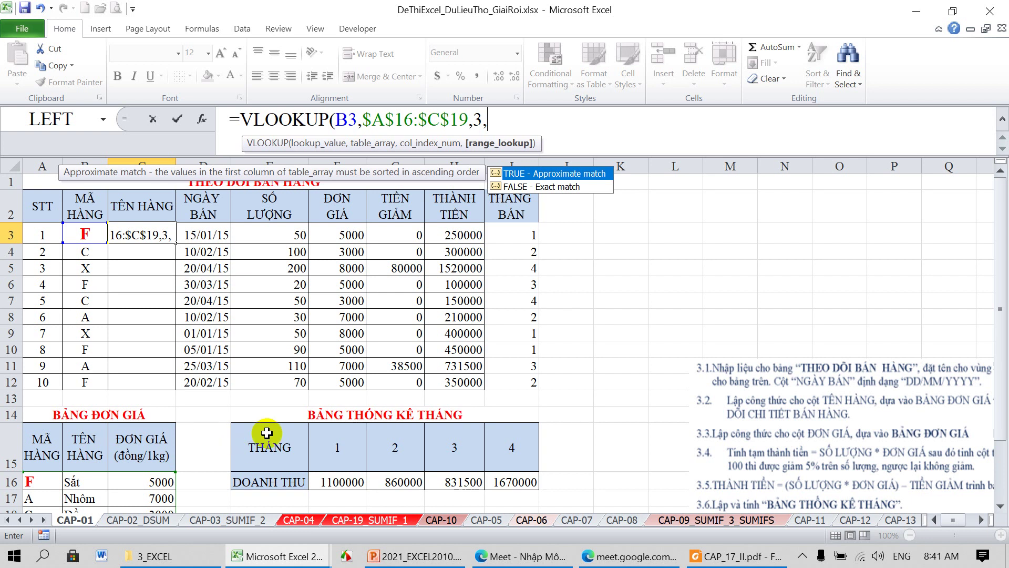
pyautogui.click(378, 149)
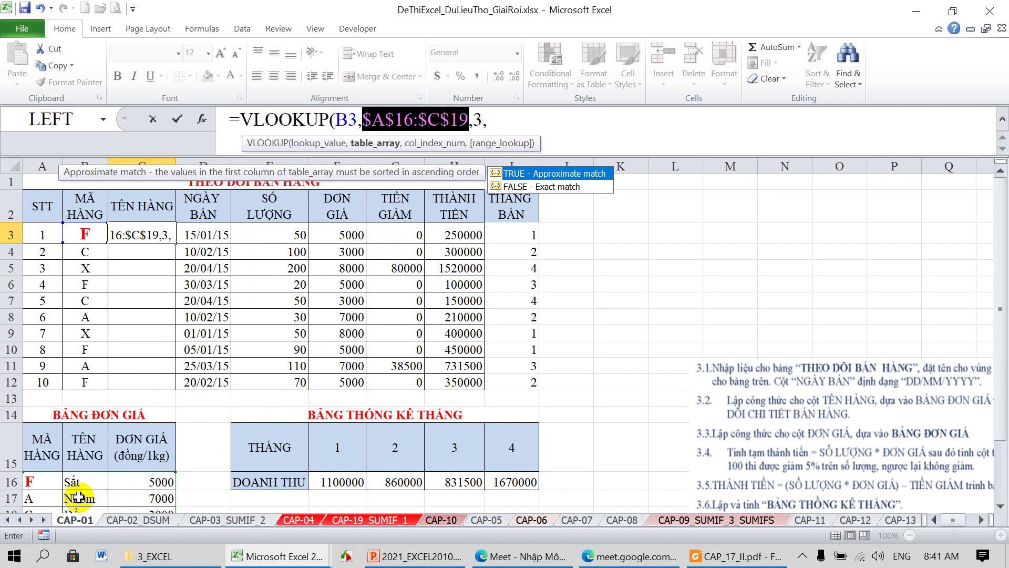
pyautogui.click(509, 121)
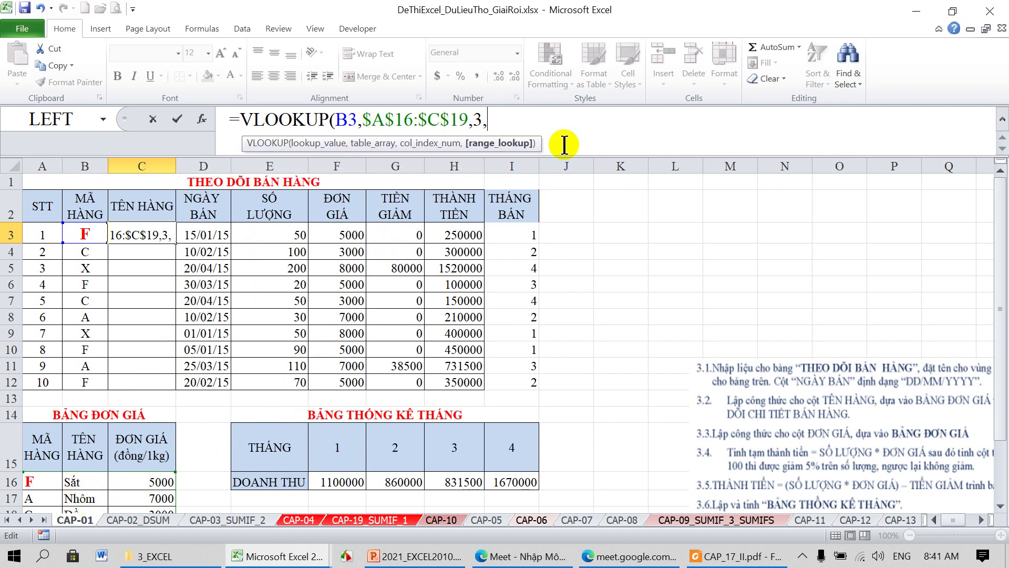
pyautogui.write('0')
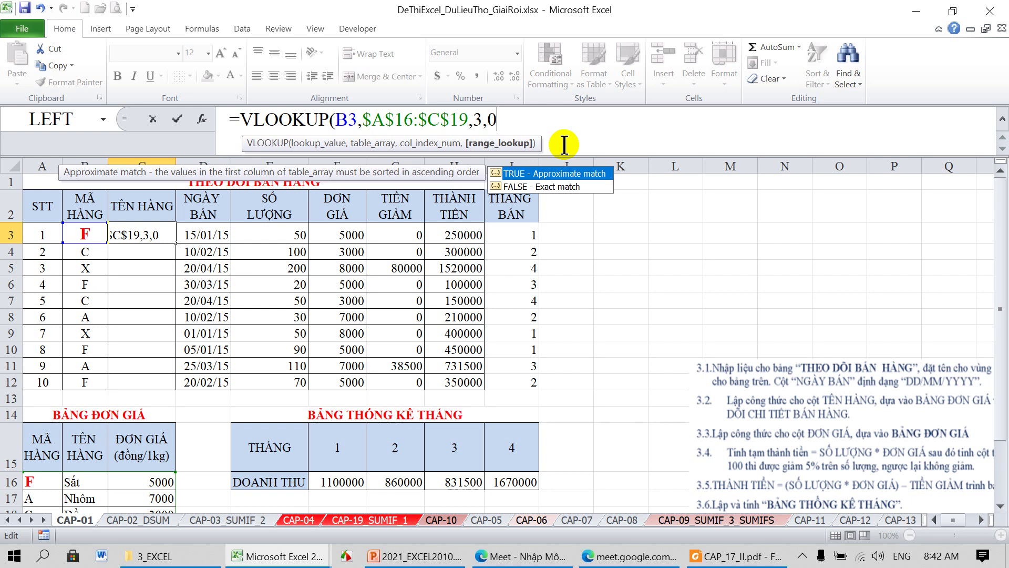
pyautogui.write(')')
pyautogui.press('Return')
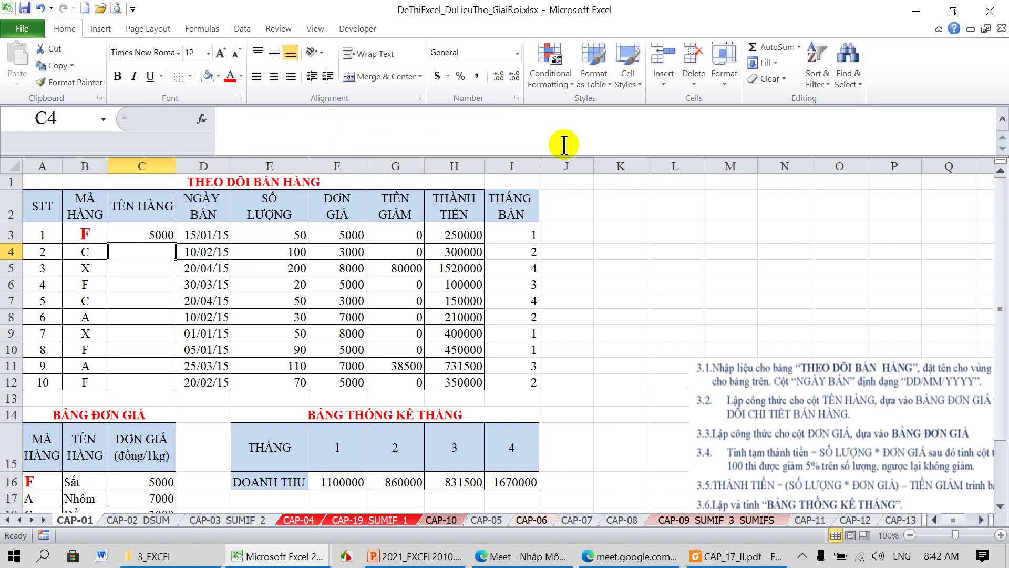
# Step: Change C3's VLOOKUP column index from 3 to 2 so it returns the name Sắt
pyautogui.click(153, 234)
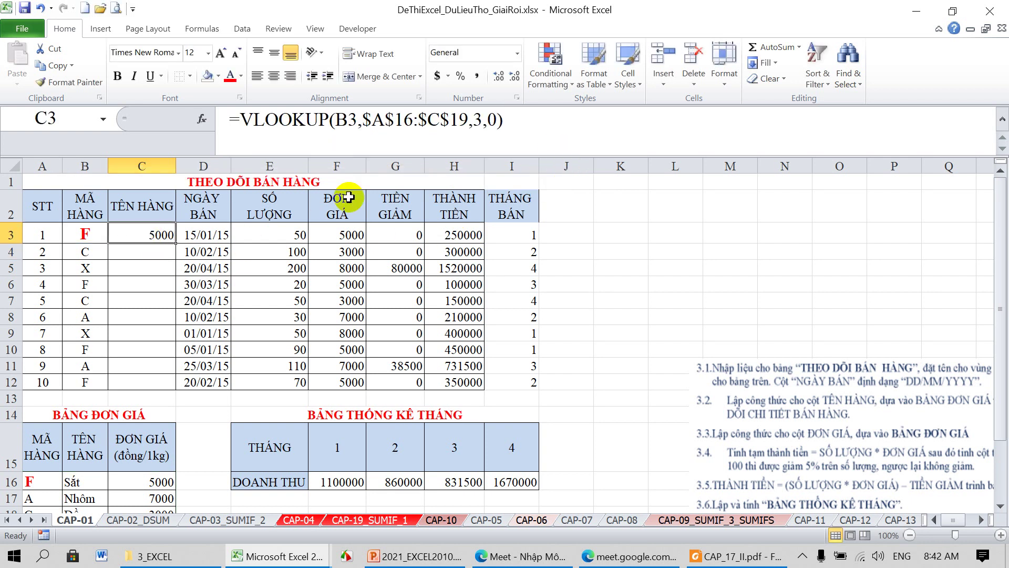
pyautogui.click(482, 120)
pyautogui.doubleClick(480, 119)
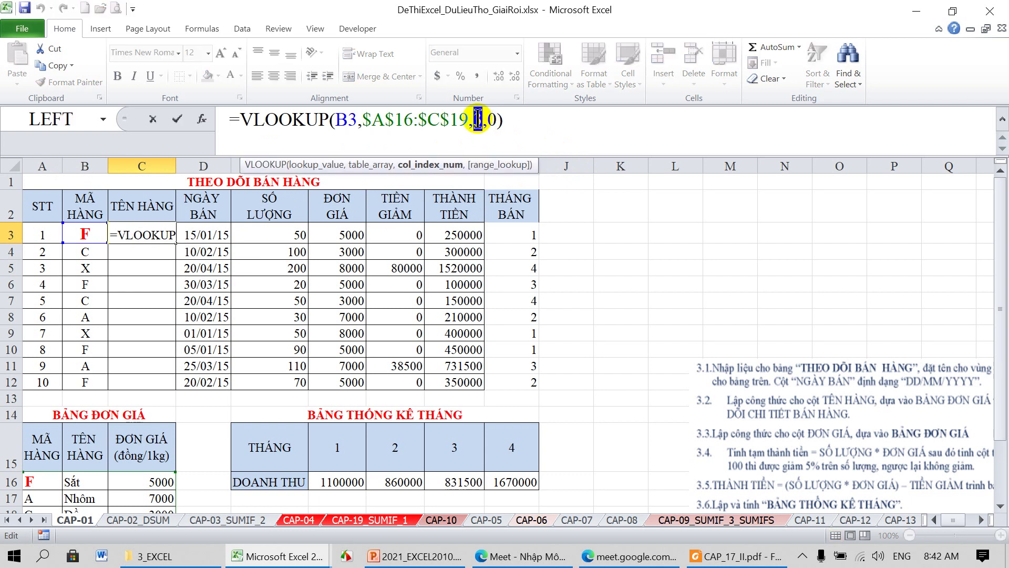
pyautogui.write('2')
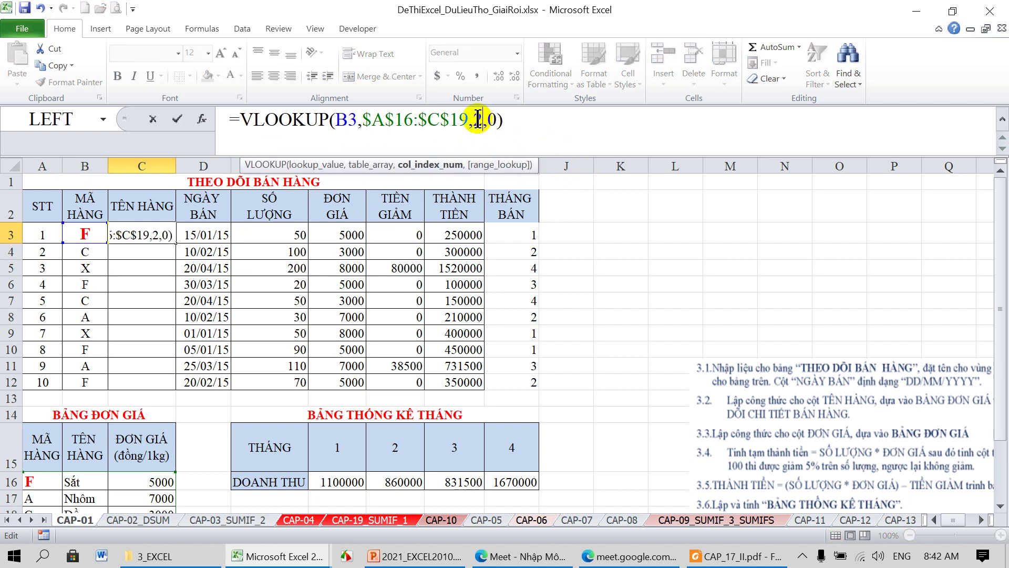
pyautogui.press('Return')
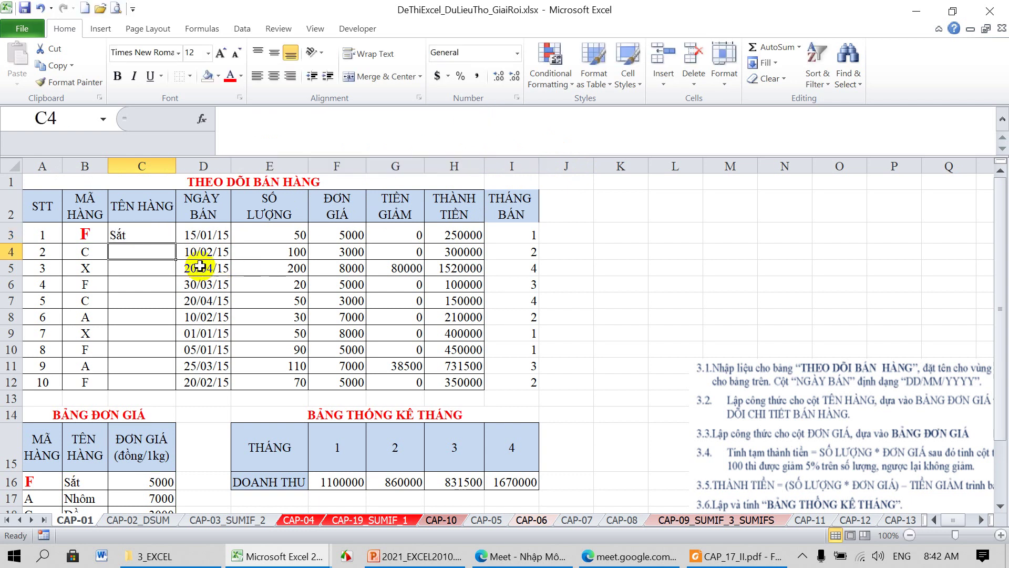
# Step: Fill C3's formula down to C12 and verify C5's copied references
pyautogui.click(150, 235)
pyautogui.moveTo(175, 244); pyautogui.dragTo(172, 382)
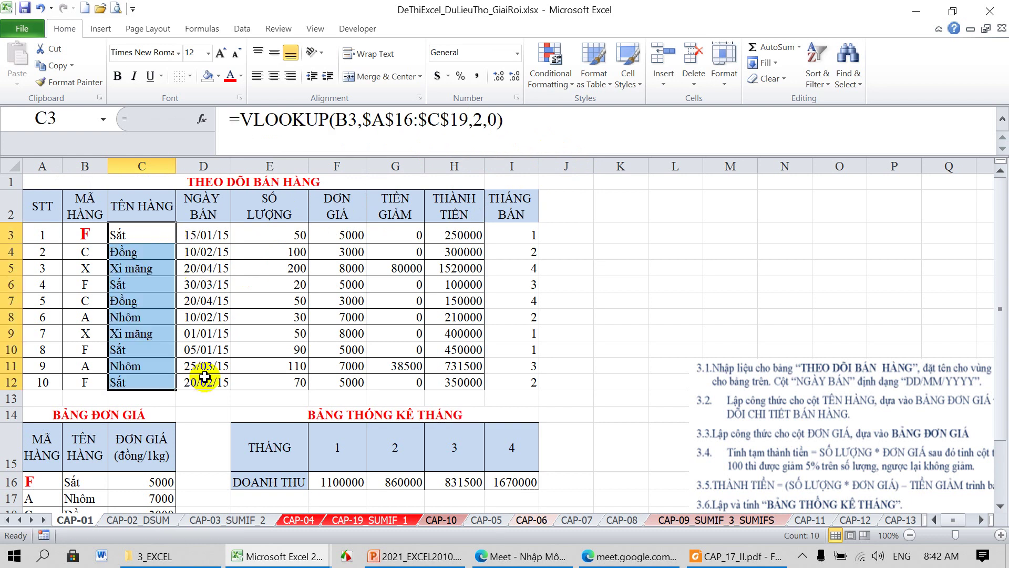
pyautogui.click(121, 268)
pyautogui.doubleClick(131, 266)
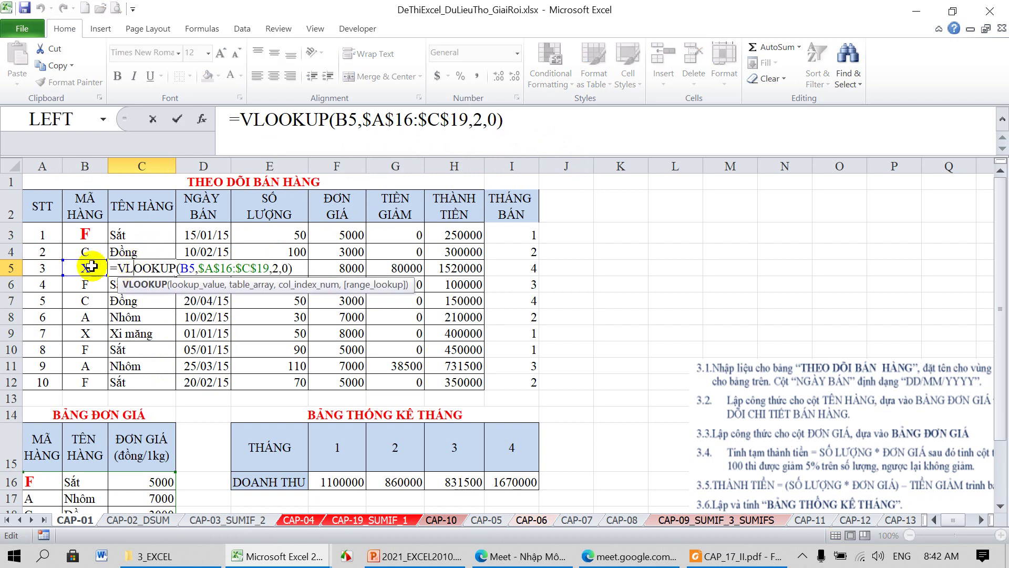
pyautogui.scroll(-1, 146, 342)
pyautogui.scroll(-1, 146, 343)
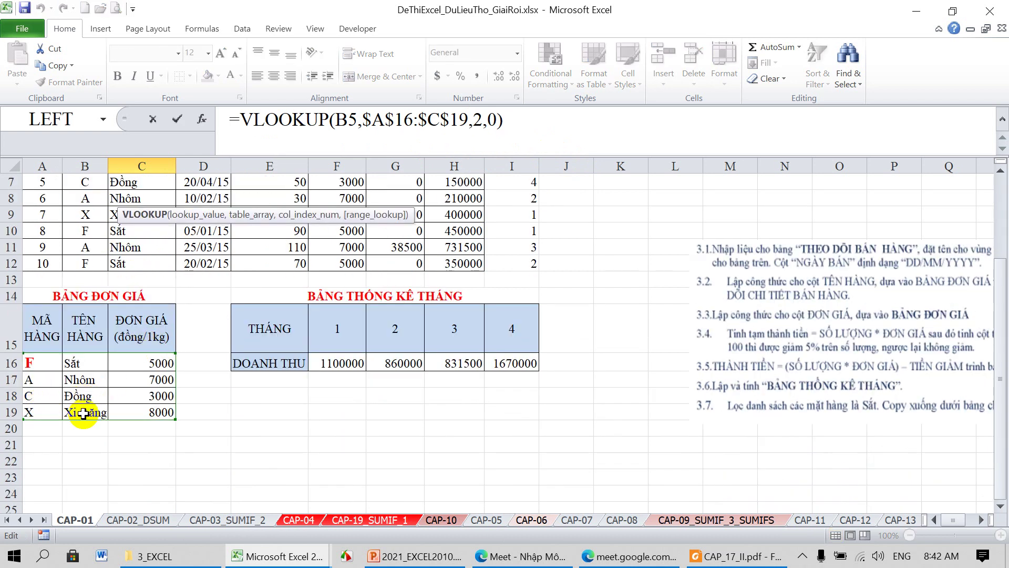
pyautogui.press('Return')
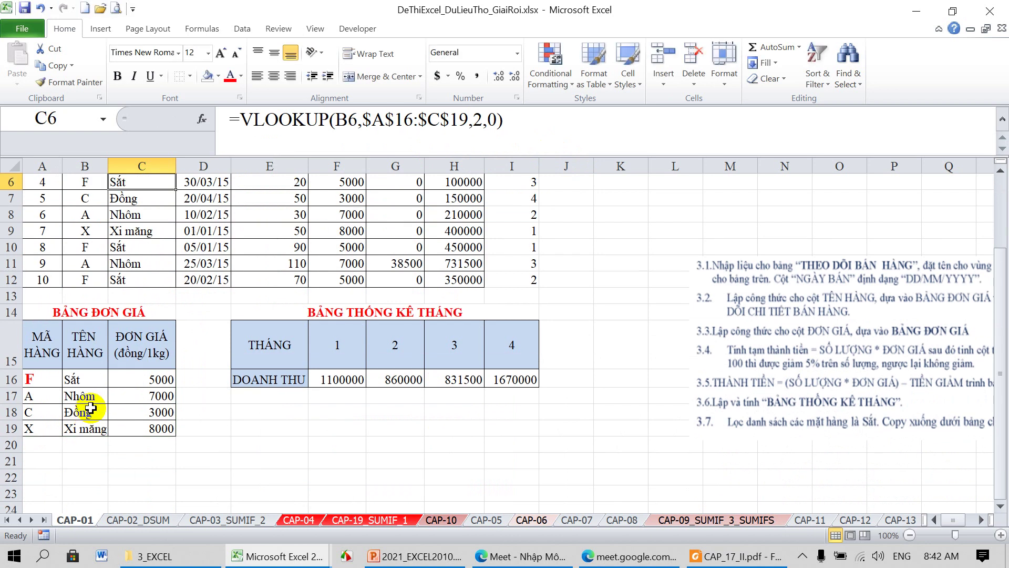
pyautogui.scroll(2, 252, 219)
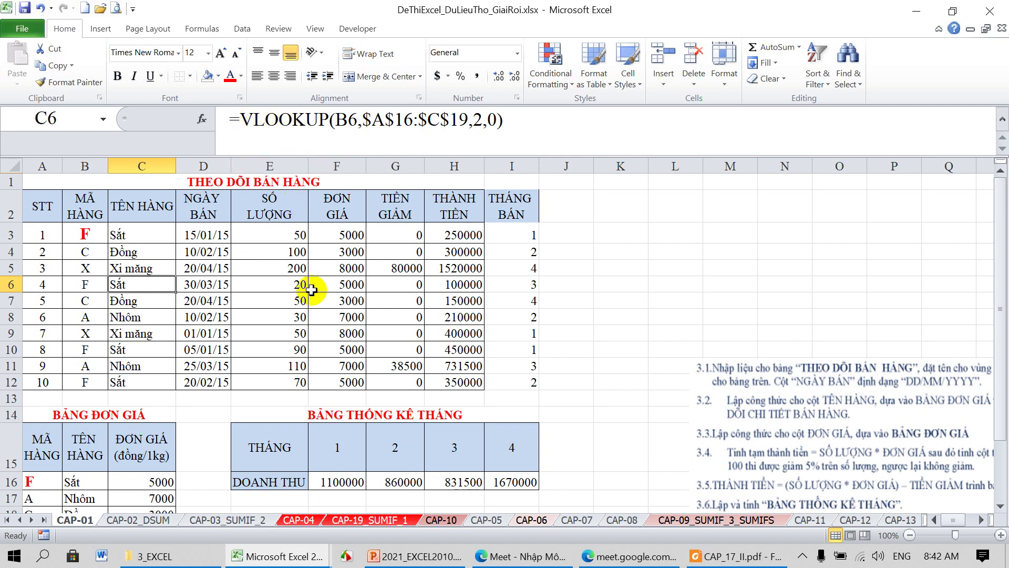
# Step: Clear the TÊN HÀNG item names from C3:C12
pyautogui.moveTo(150, 234); pyautogui.dragTo(154, 382)
pyautogui.press('BackSpace')
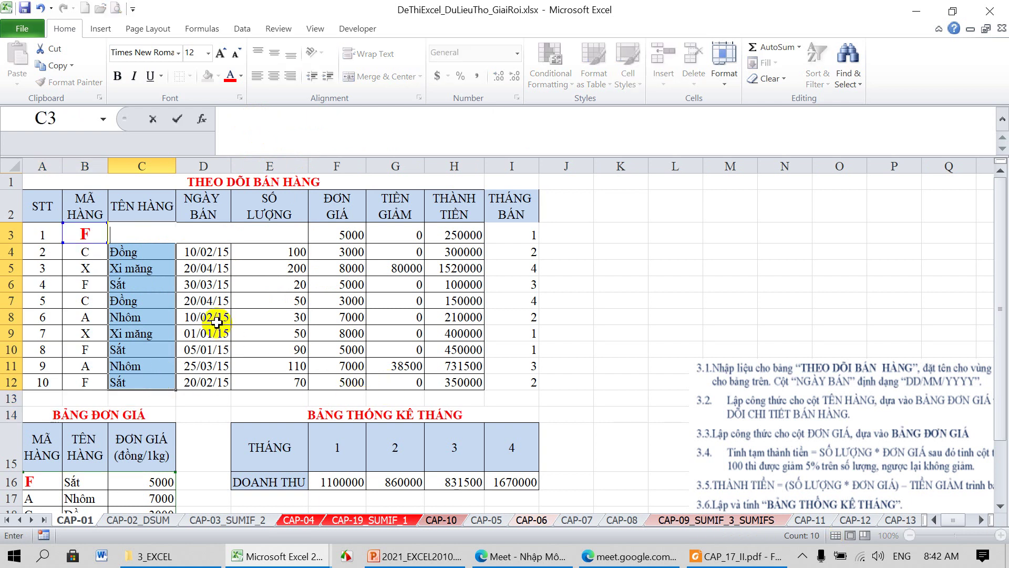
pyautogui.click(229, 334)
pyautogui.moveTo(142, 252); pyautogui.dragTo(150, 382)
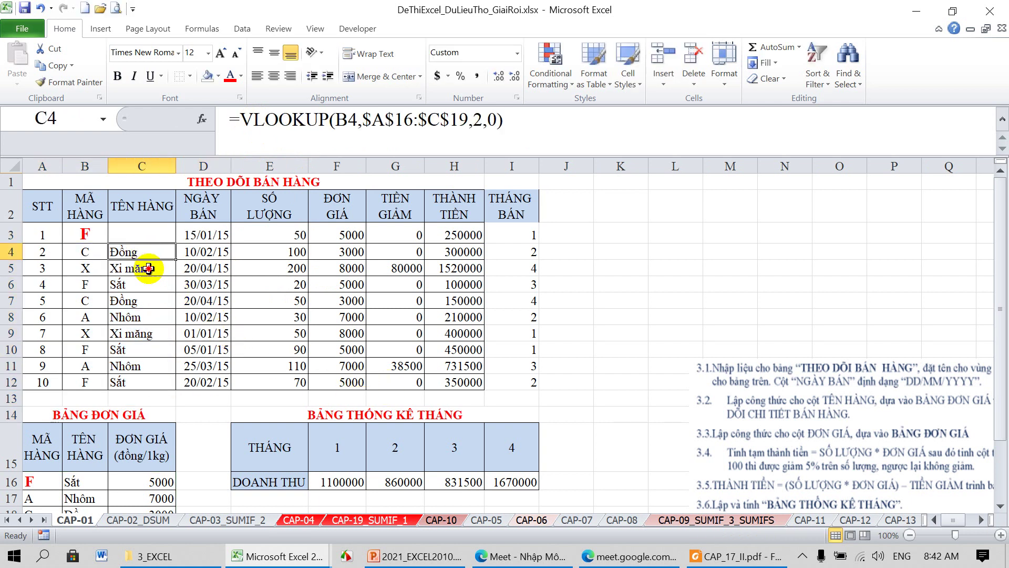
pyautogui.press('Delete')
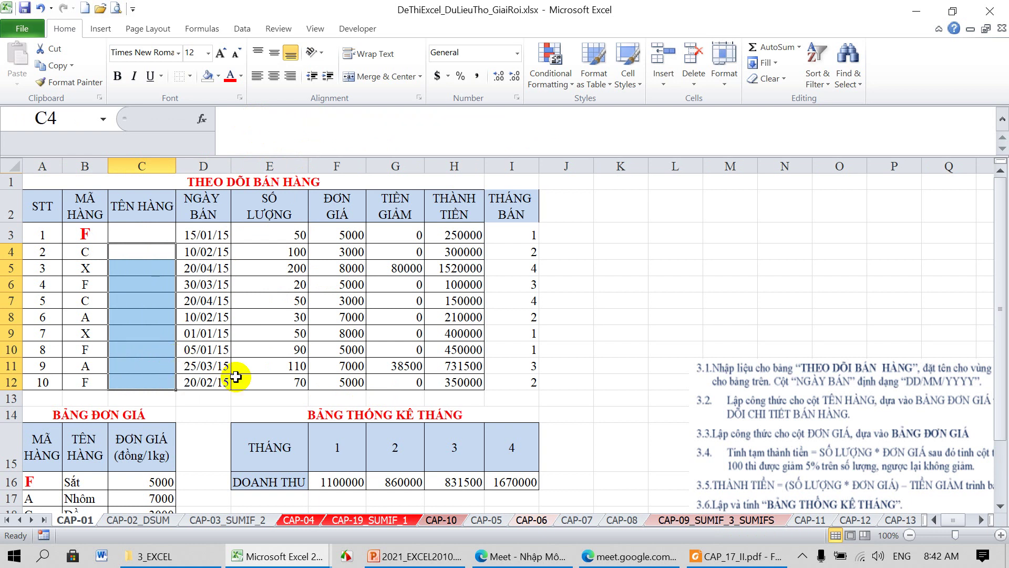
pyautogui.click(260, 376)
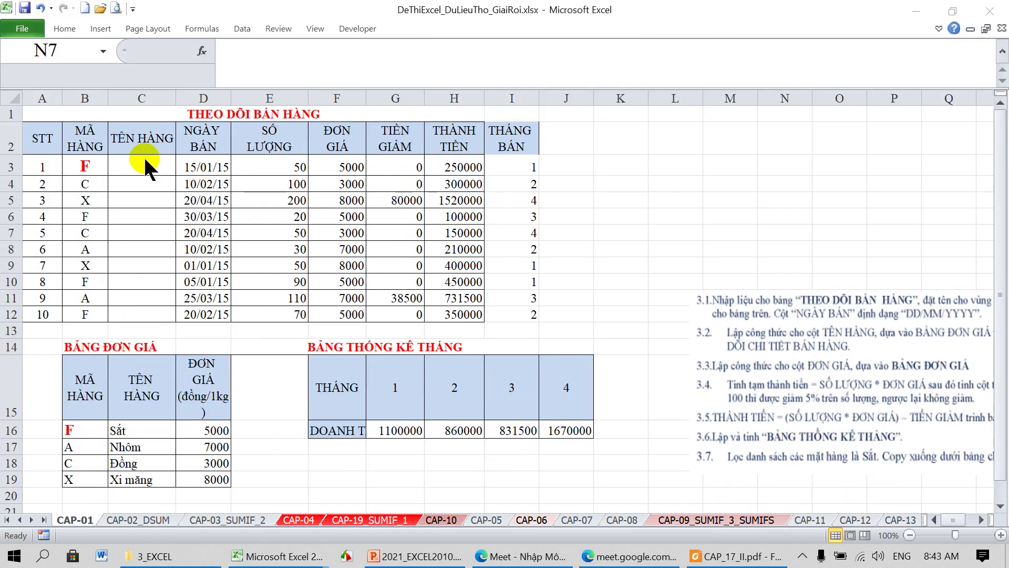
# Step: Enter =VLOOKUP(B3,$A$16:$D$19,3,0) in C3, which returns #N/A
pyautogui.click(142, 164)
pyautogui.write('=')
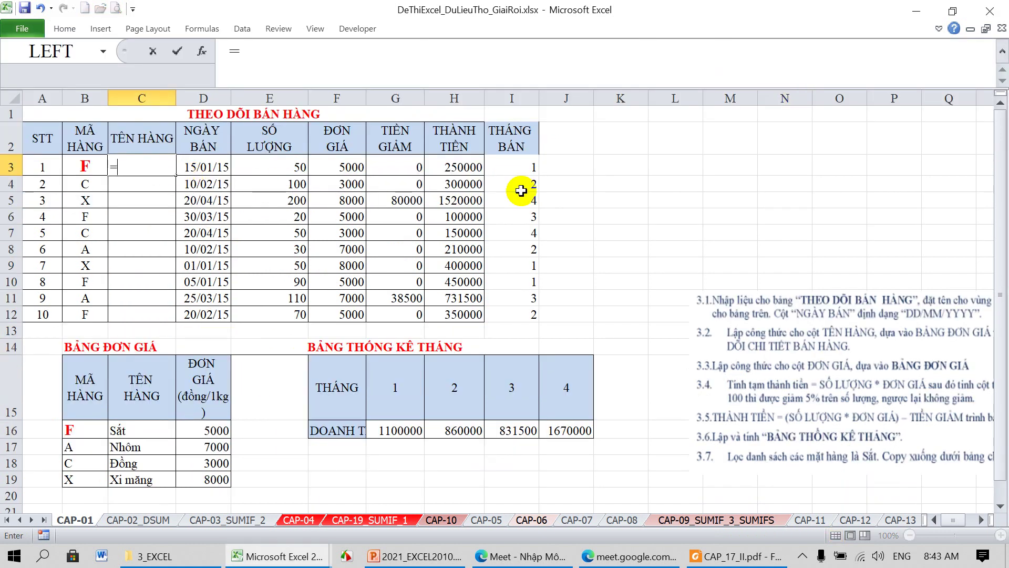
pyautogui.write('VL')
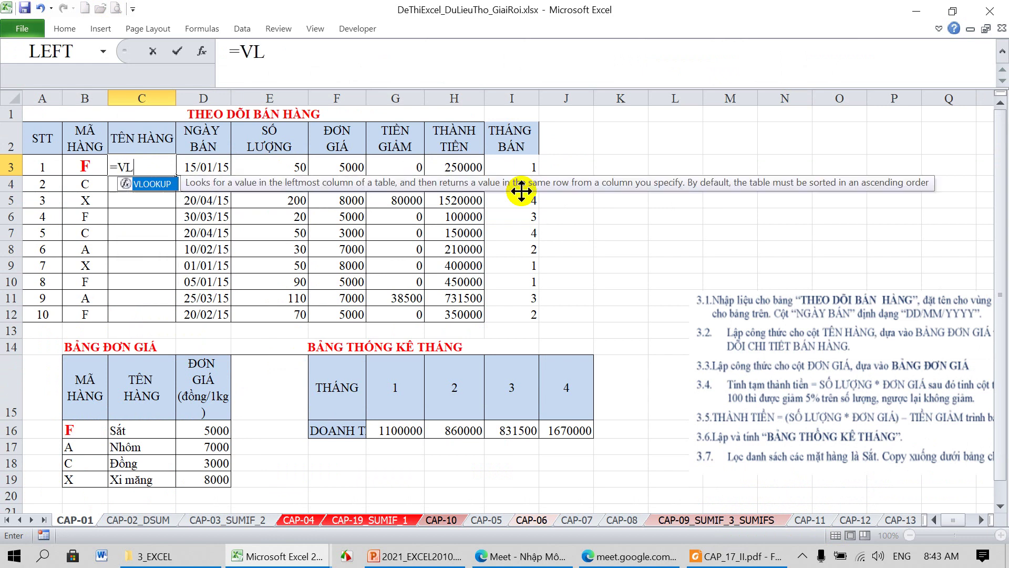
pyautogui.write('OOKUP(')
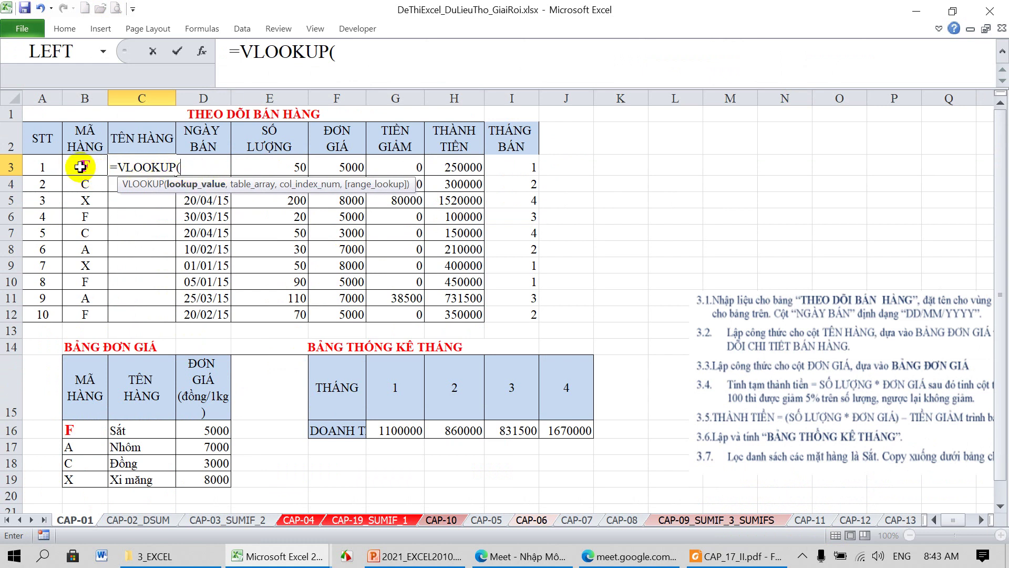
pyautogui.click(82, 167)
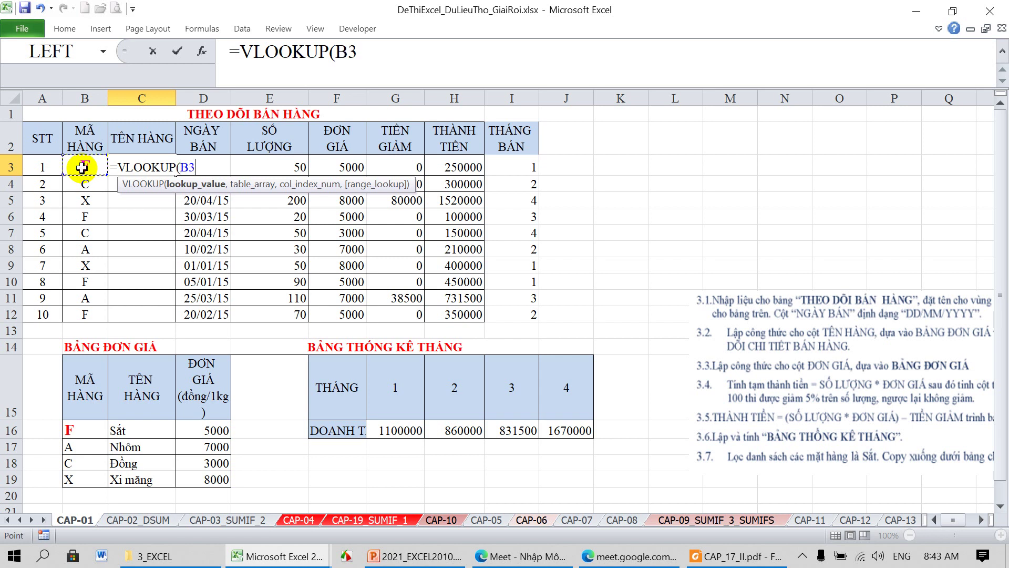
pyautogui.write(',')
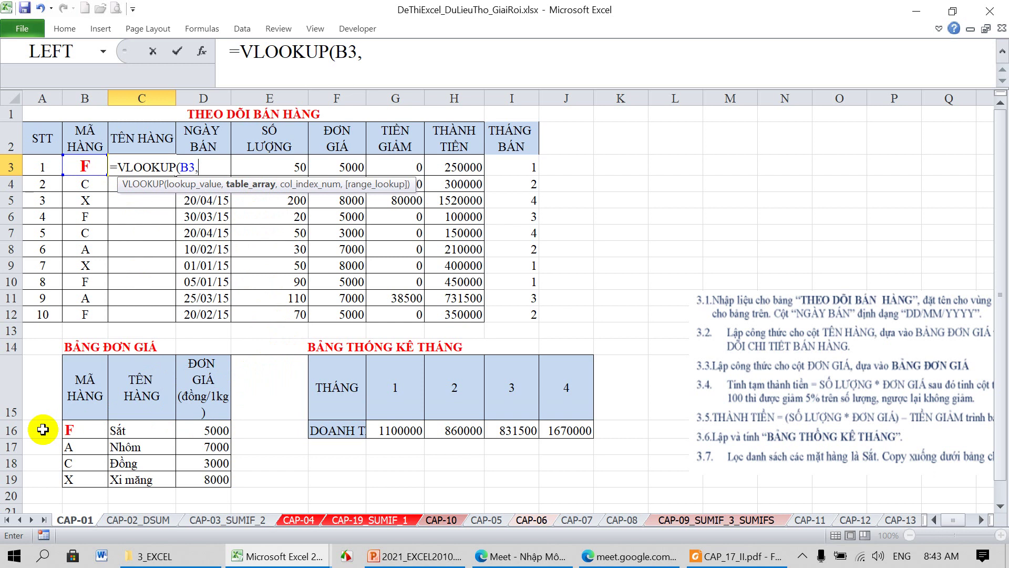
pyautogui.moveTo(43, 429); pyautogui.dragTo(193, 485)
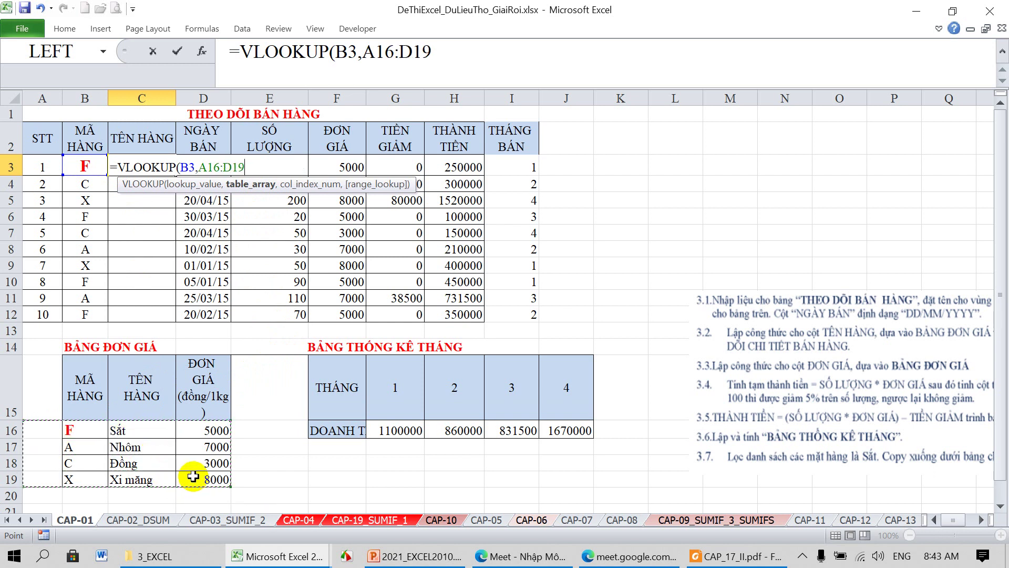
pyautogui.press('F4')
pyautogui.write('$D$19,')
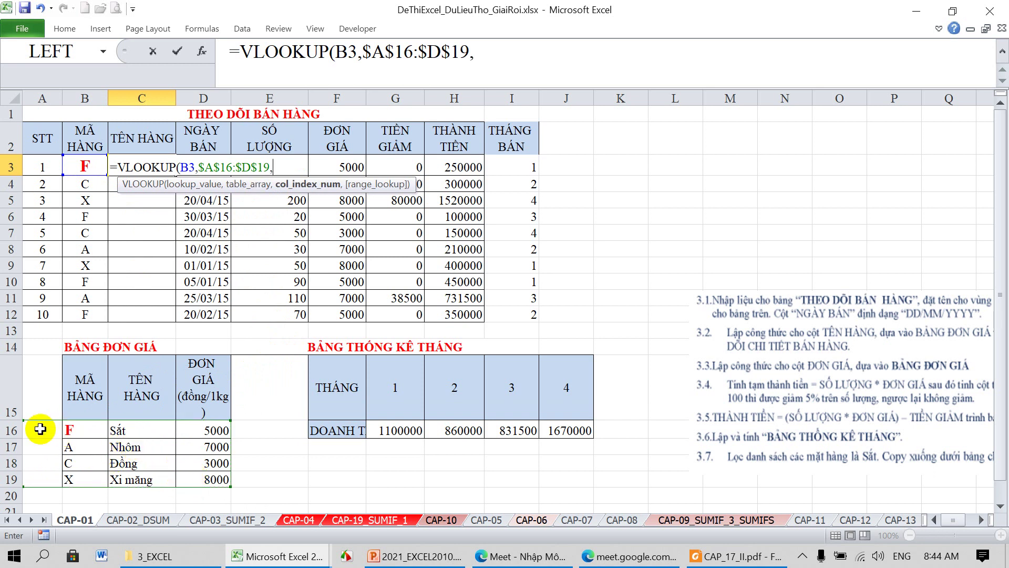
pyautogui.write('3,0')
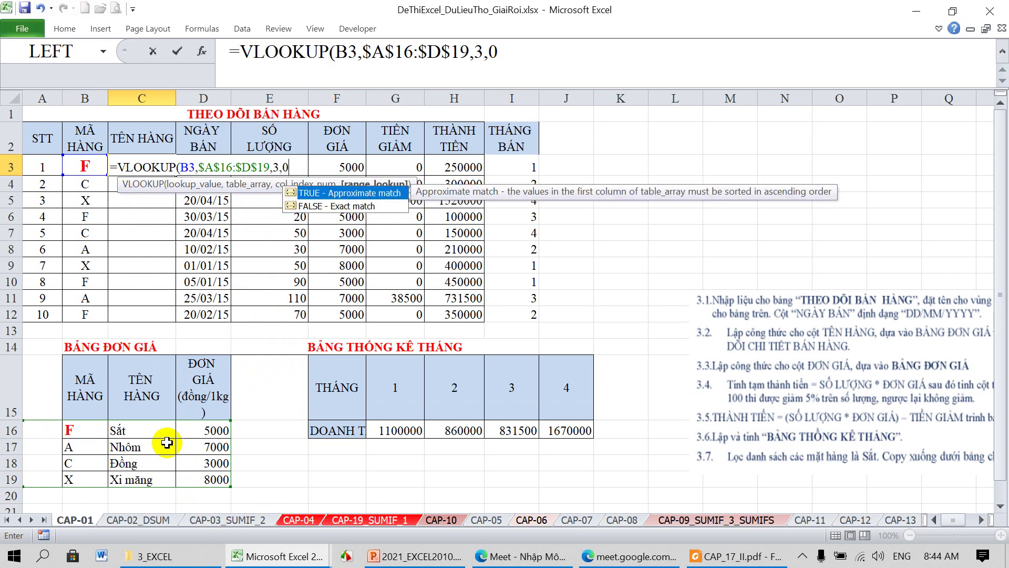
pyautogui.write(')')
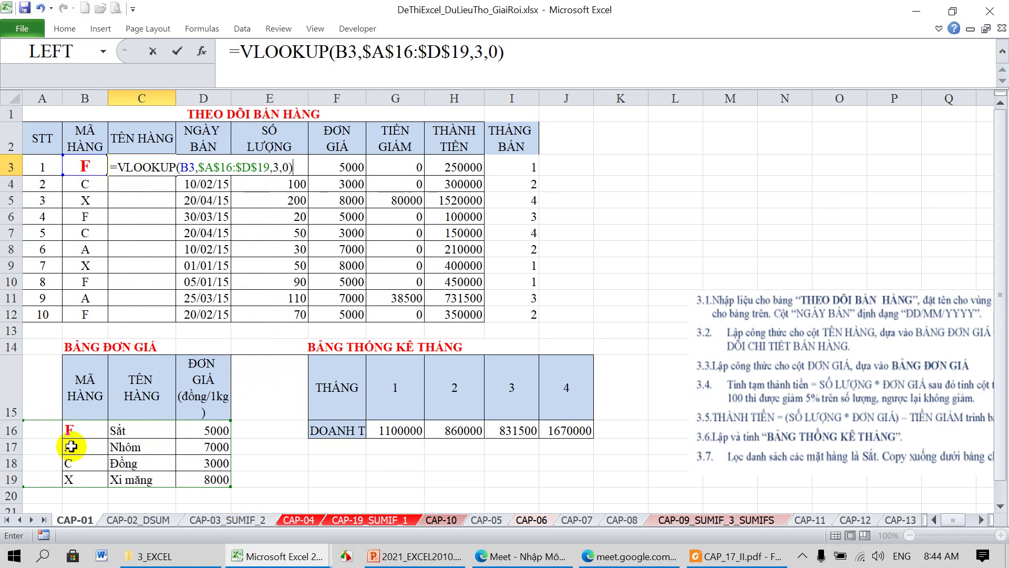
pyautogui.press('Return')
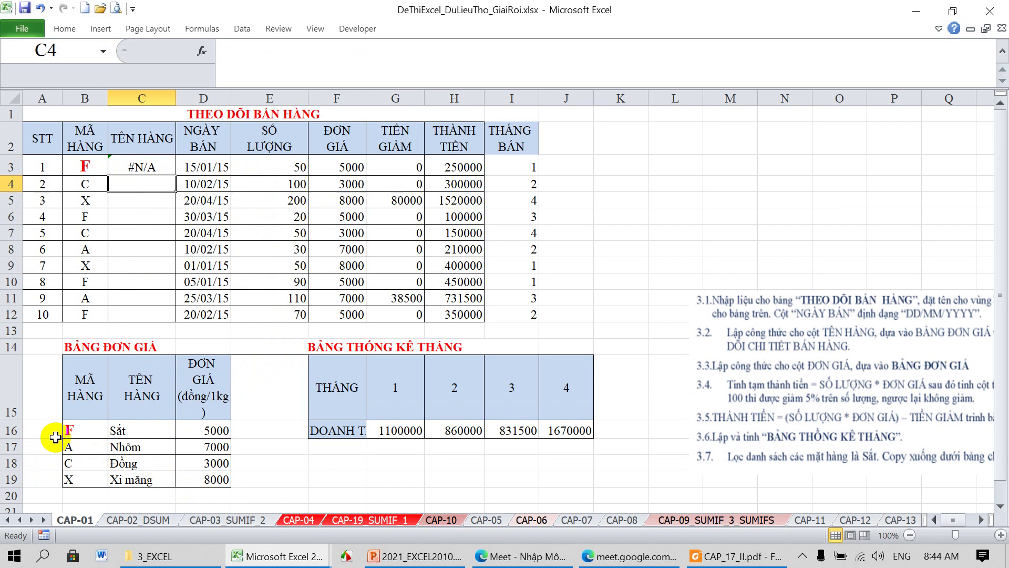
pyautogui.click(144, 162)
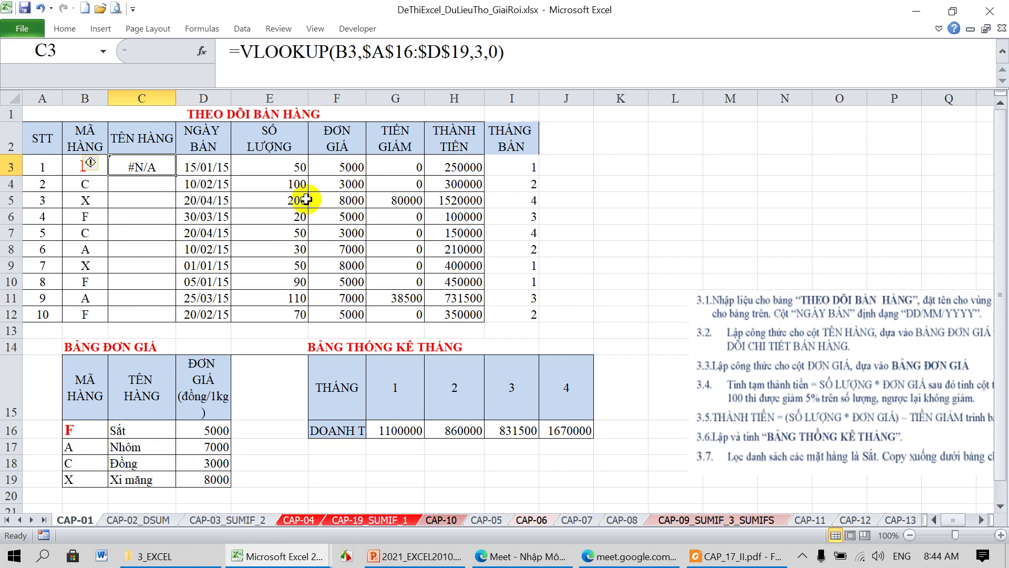
# Step: Inspect C3's table range argument, then delete its #N/A formula
pyautogui.click(336, 51)
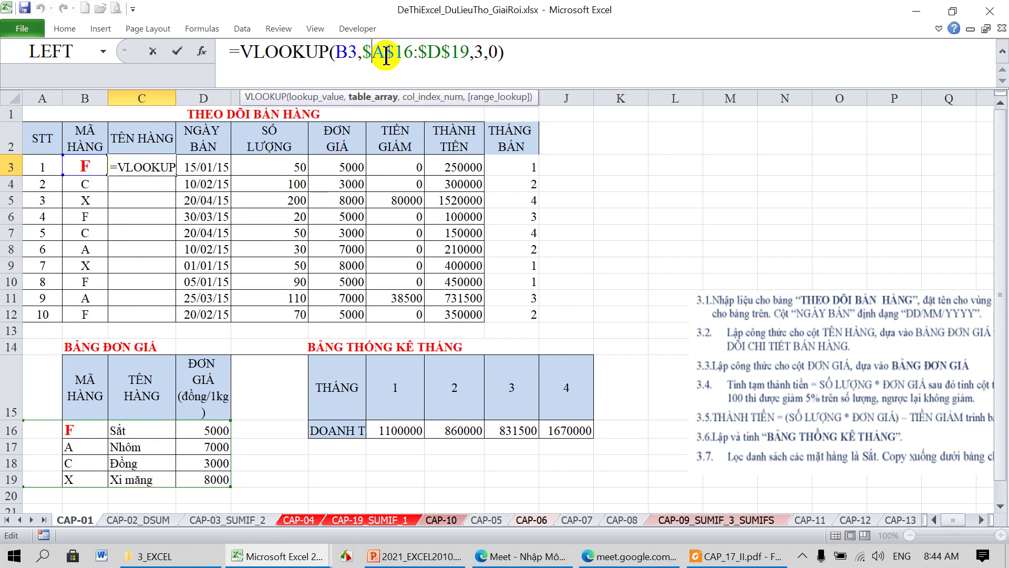
pyautogui.click(374, 97)
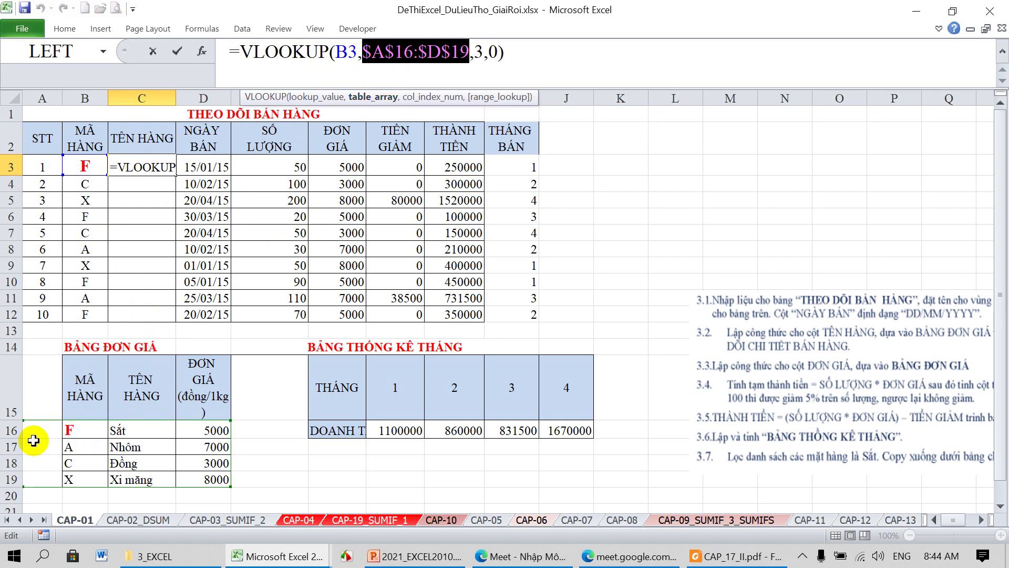
pyautogui.hotkey('ctrl', 'Return')
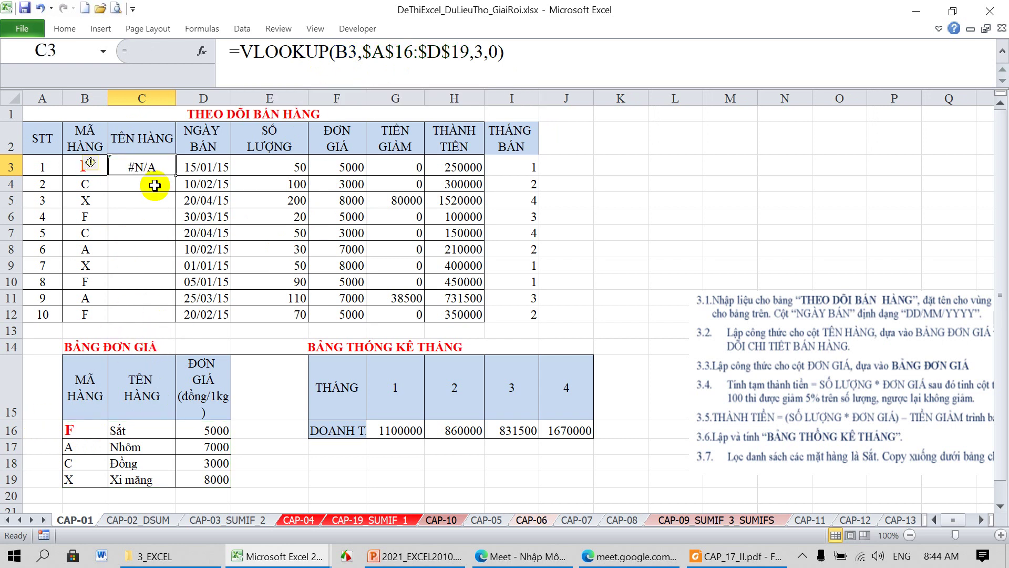
pyautogui.press('Delete')
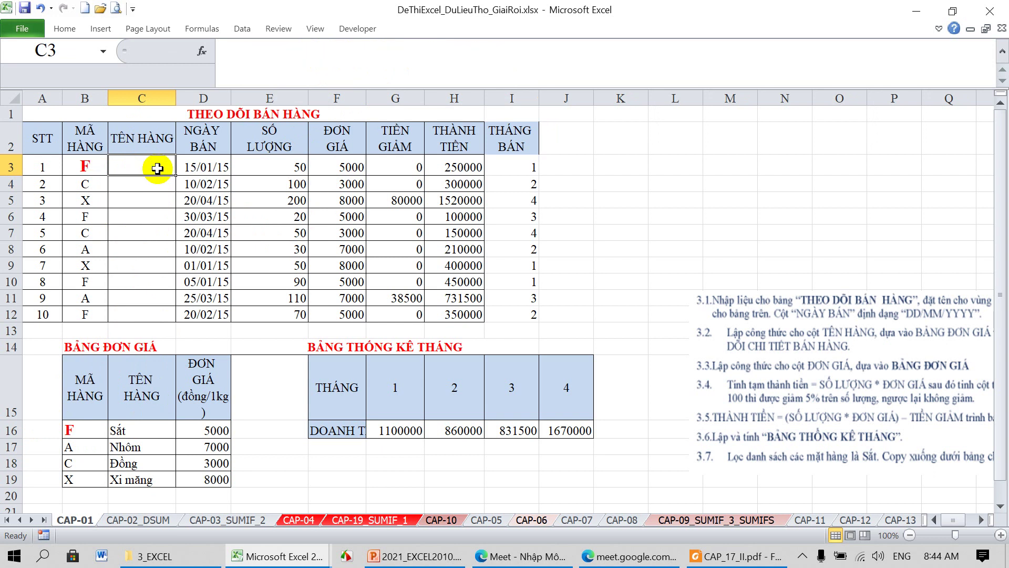
# Step: Re-enter C3 as =VLOOKUP(B3,$C$16:$D$19,1,0), which still shows #N/A
pyautogui.write('=VLOOKUP(')
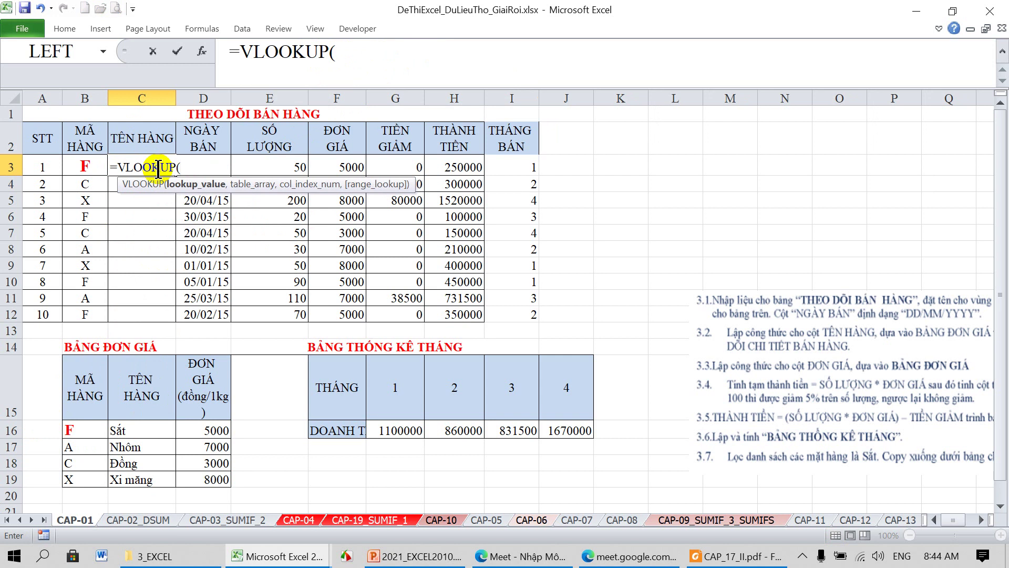
pyautogui.click(78, 168)
pyautogui.write(',')
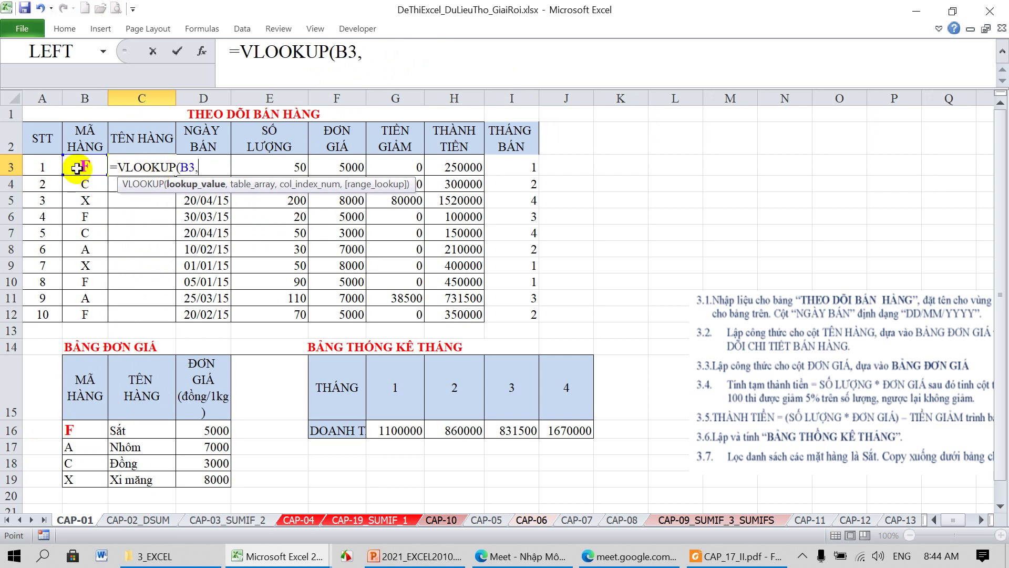
pyautogui.click(138, 428)
pyautogui.moveTo(137, 428); pyautogui.dragTo(181, 475)
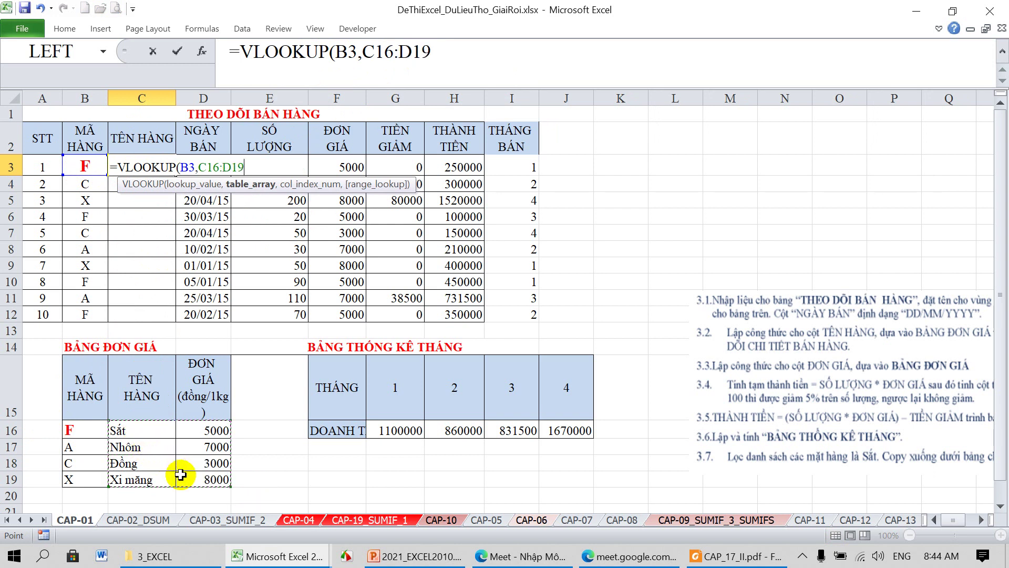
pyautogui.press('F4')
pyautogui.write('$D$19,')
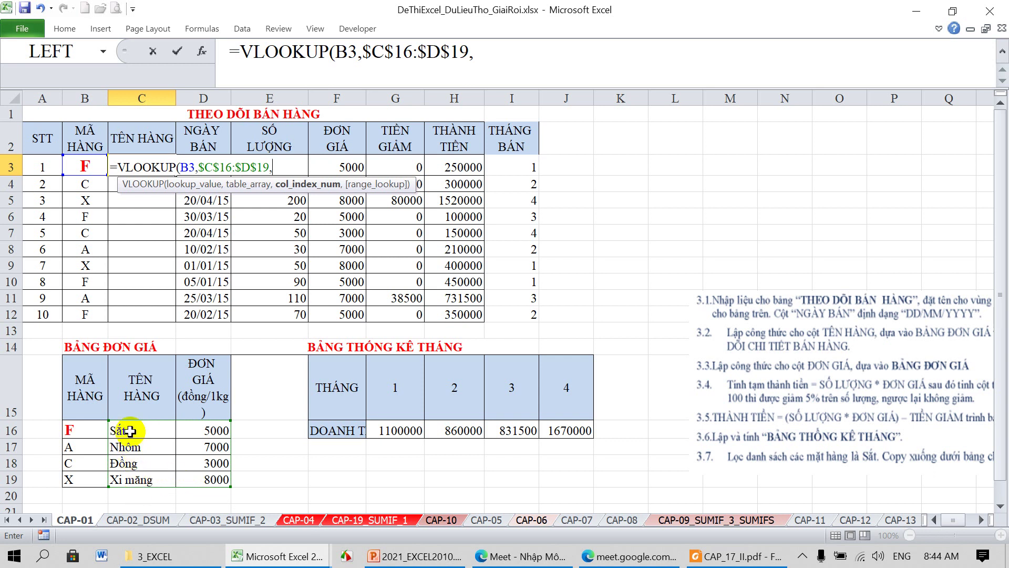
pyautogui.write('1')
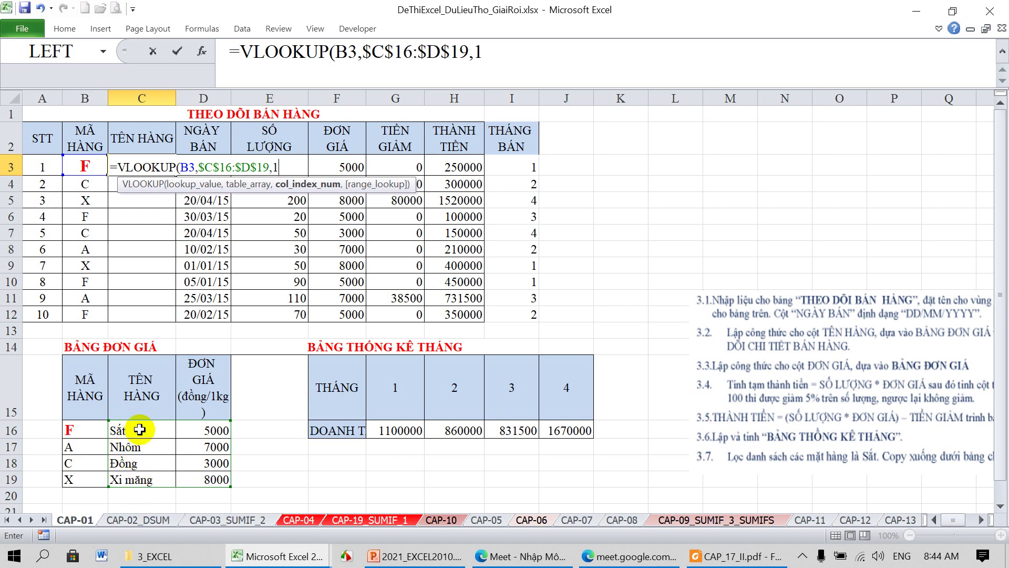
pyautogui.write(',0')
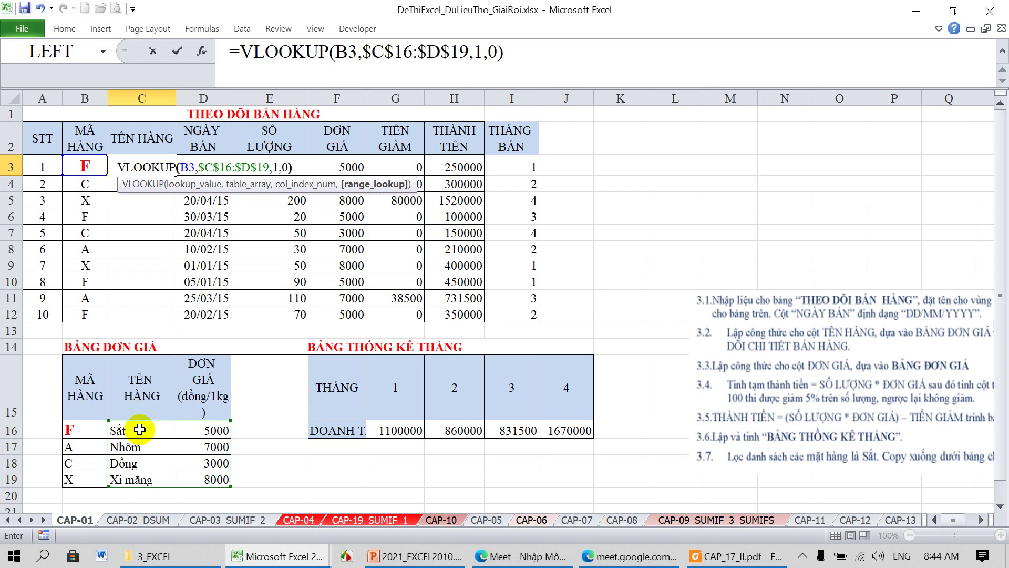
pyautogui.write(')')
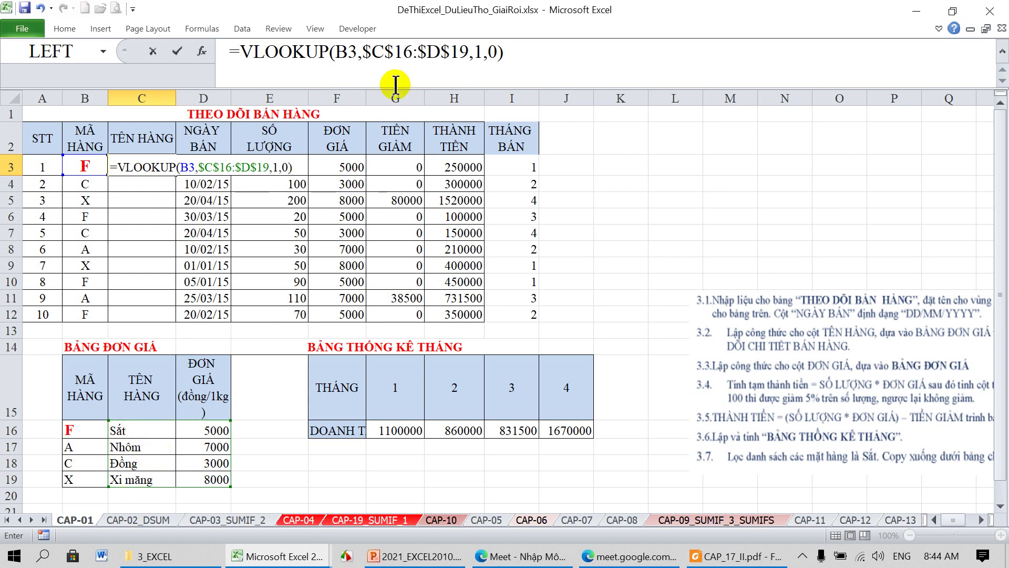
pyautogui.click(410, 58)
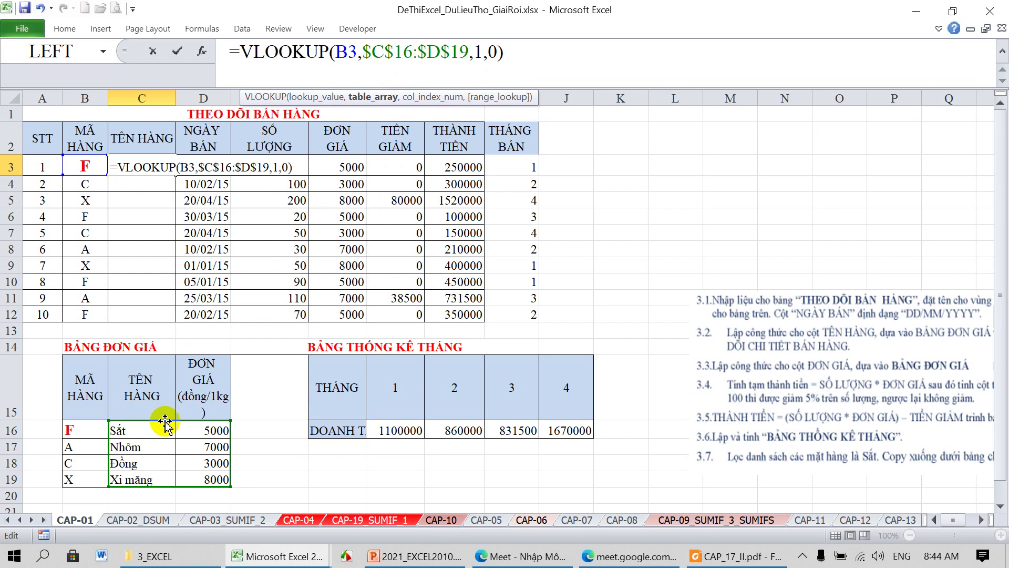
pyautogui.press('Return')
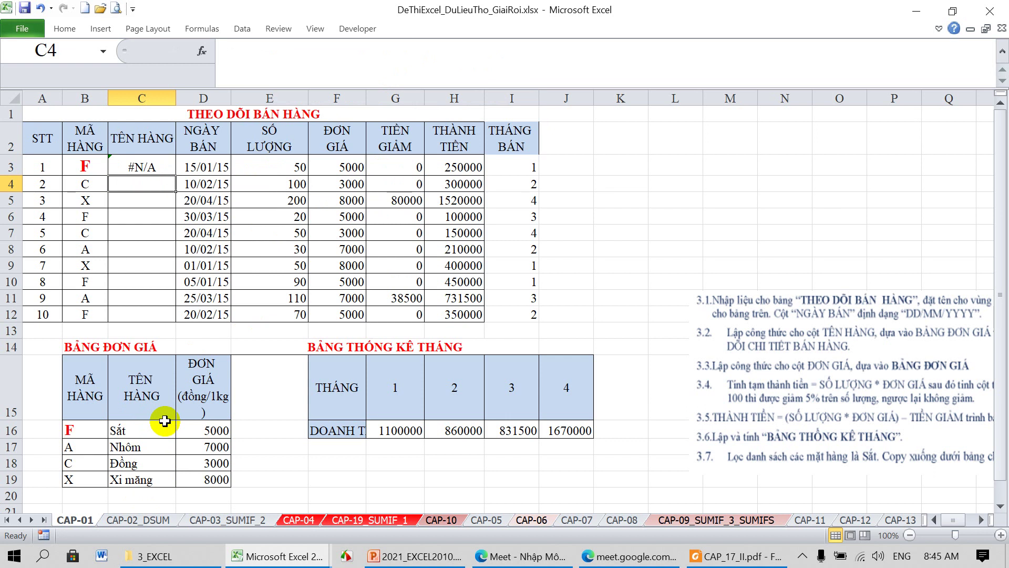
pyautogui.moveTo(348, 168); pyautogui.dragTo(352, 311)
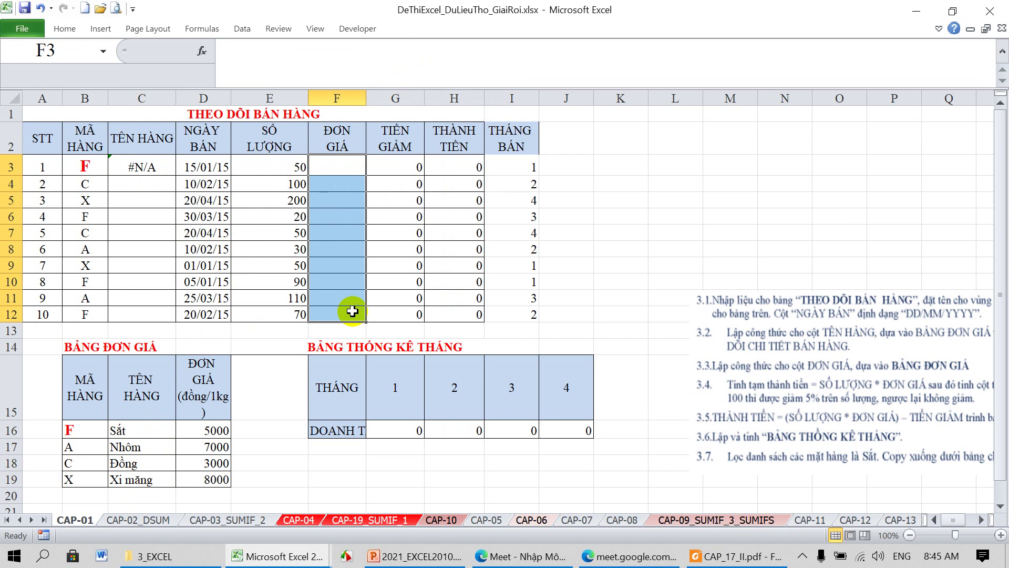
# Step: Enter =VLOOKUP(B3,$C$16:$D$19,2,0) in F3 and check it; it returns #N/A
pyautogui.click(346, 163)
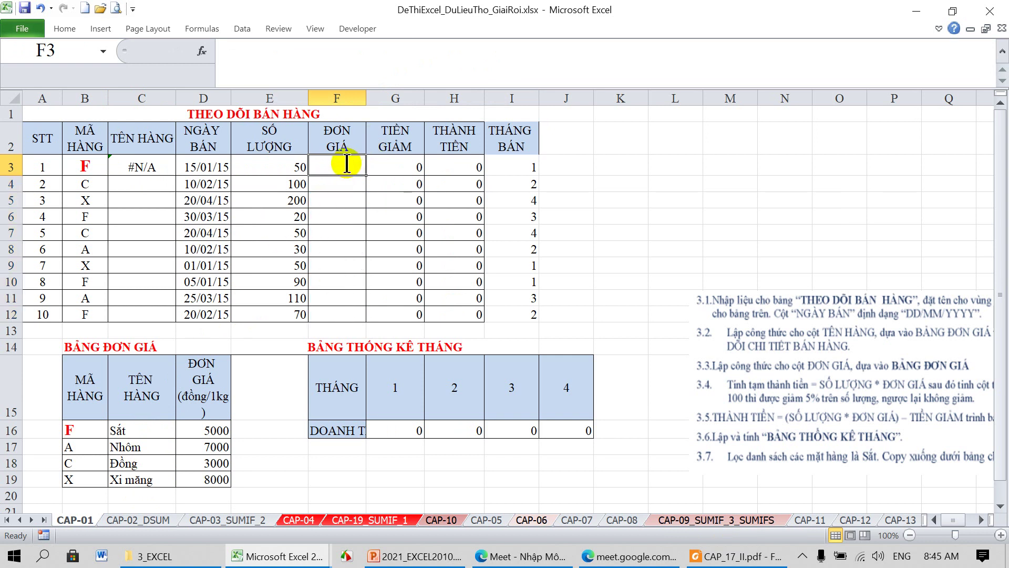
pyautogui.write('=V')
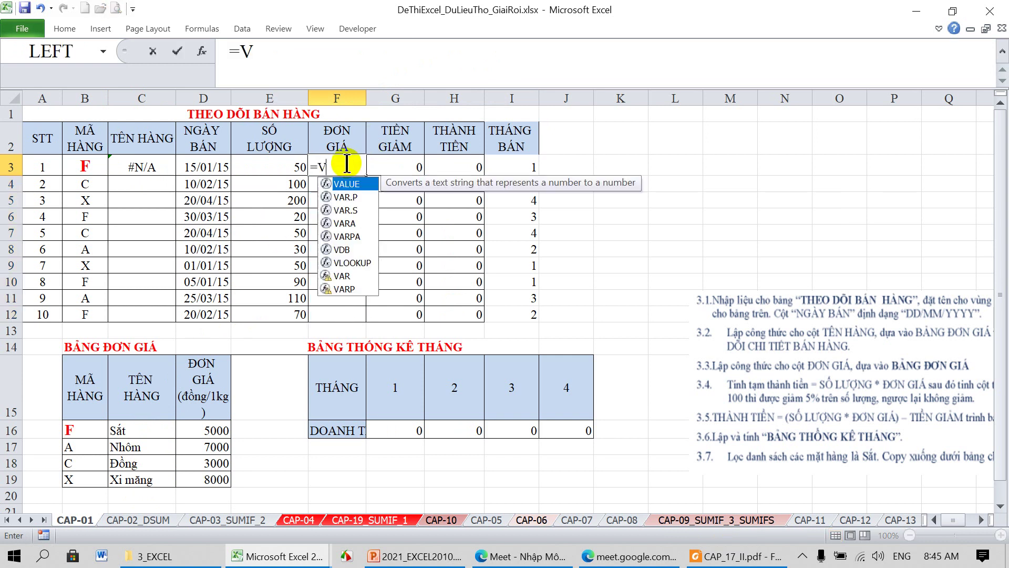
pyautogui.write('LOOKUP(')
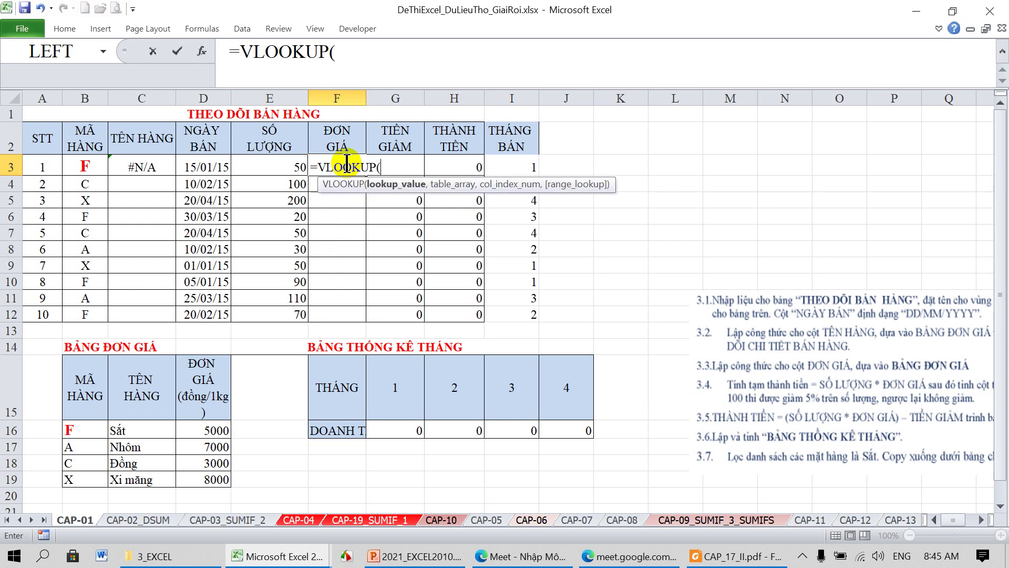
pyautogui.click(88, 165)
pyautogui.write(',')
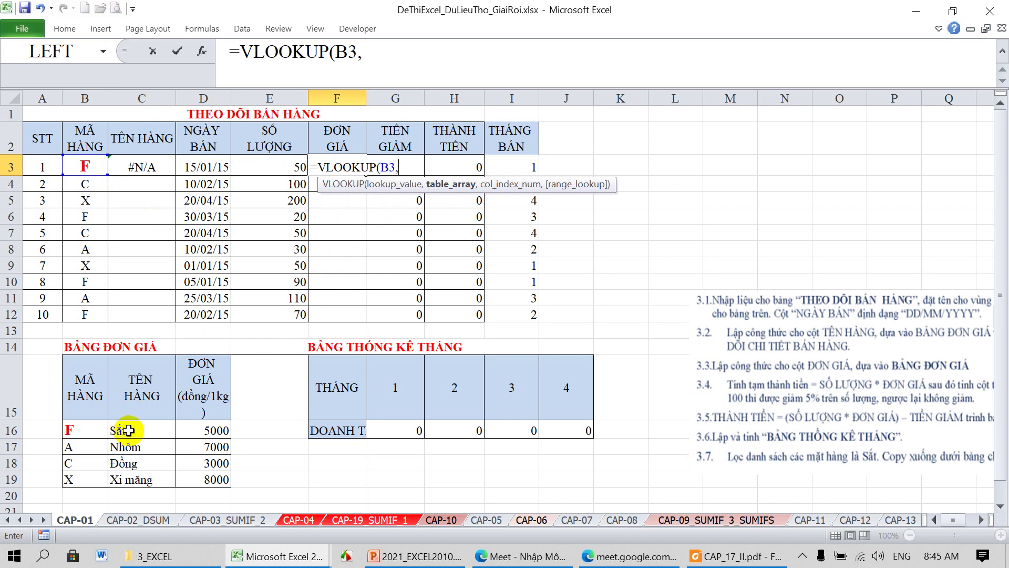
pyautogui.moveTo(129, 430); pyautogui.dragTo(189, 480)
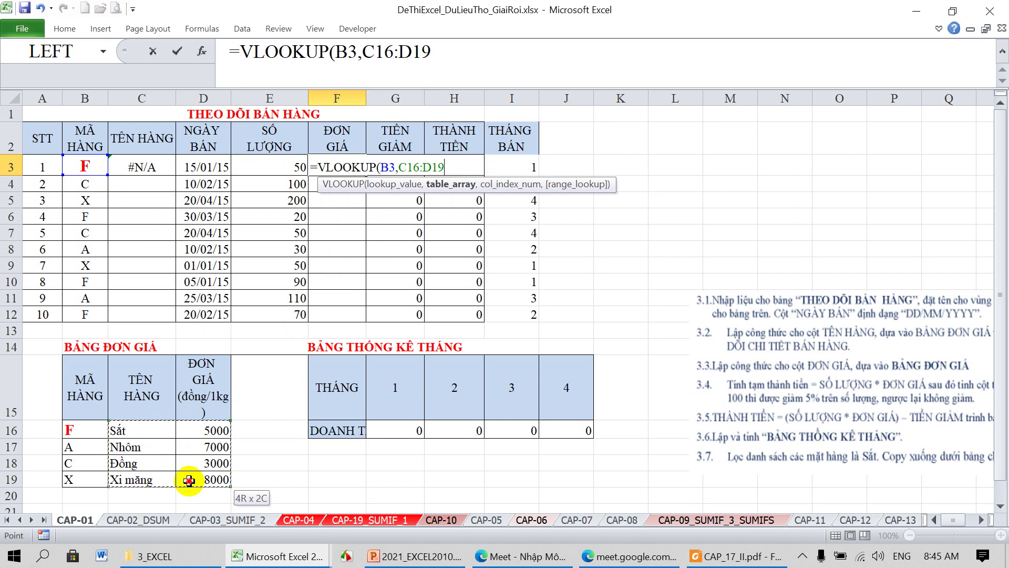
pyautogui.press('F4')
pyautogui.write('$D$19,')
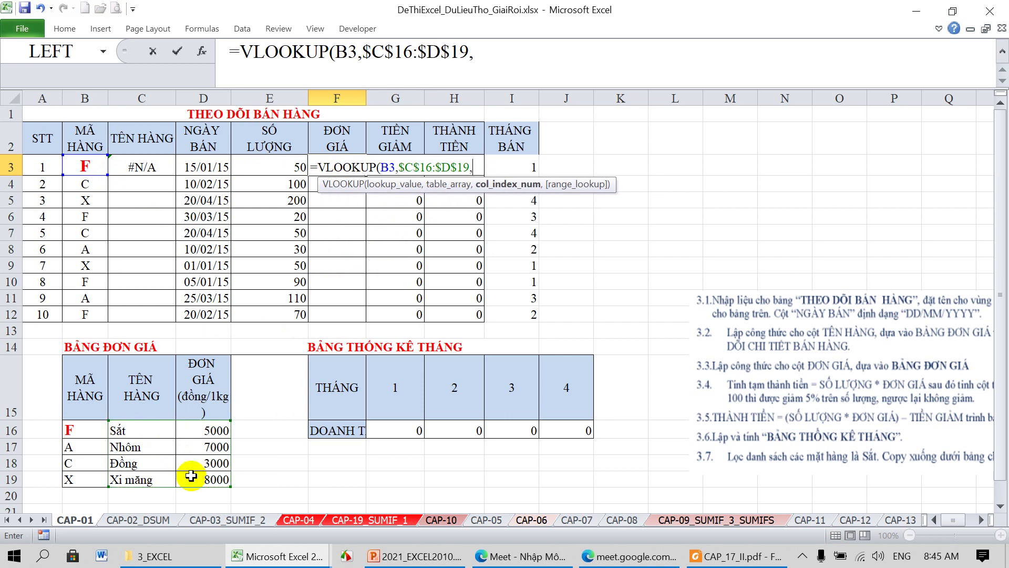
pyautogui.write('0)')
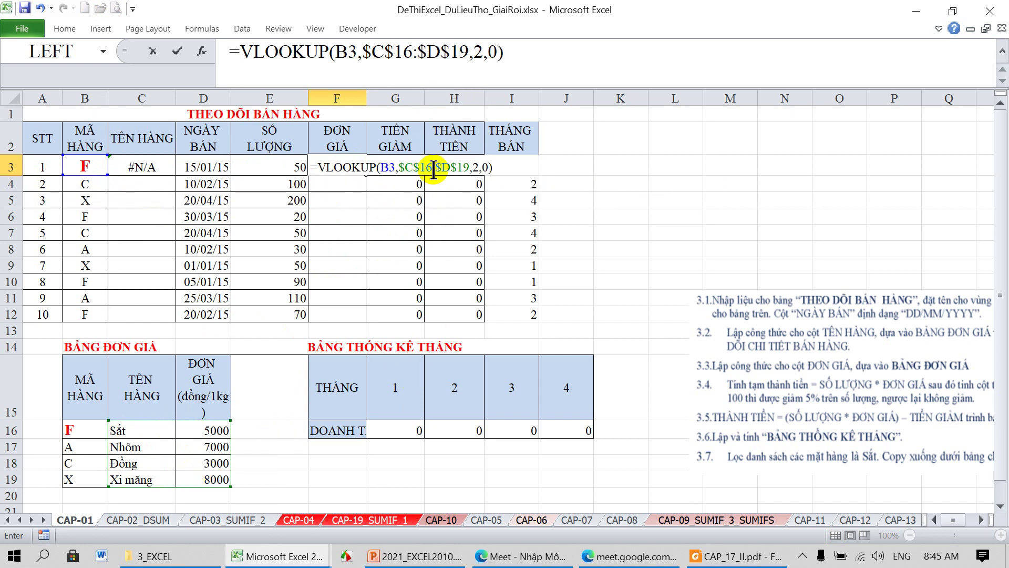
pyautogui.click(426, 52)
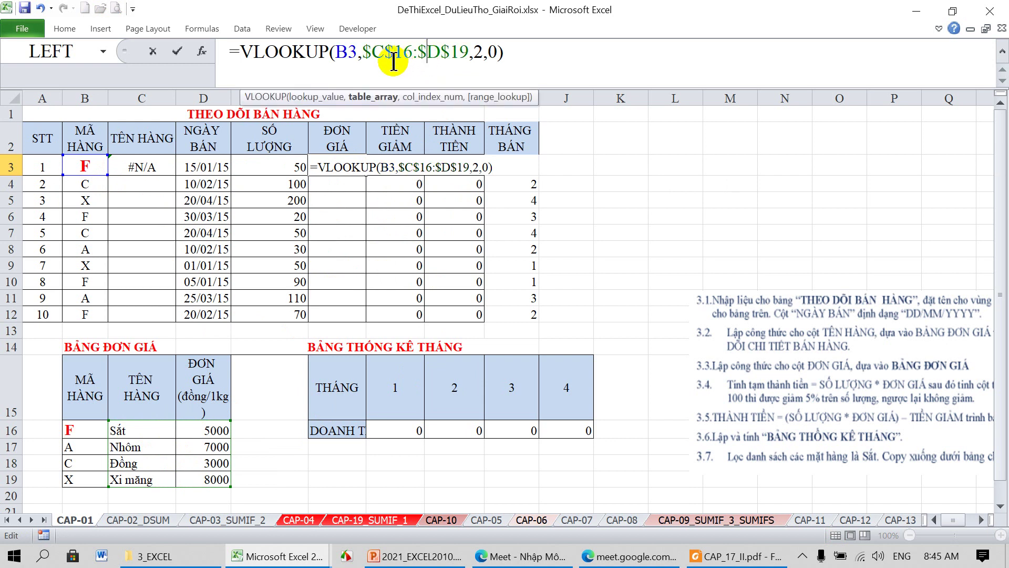
pyautogui.click(374, 99)
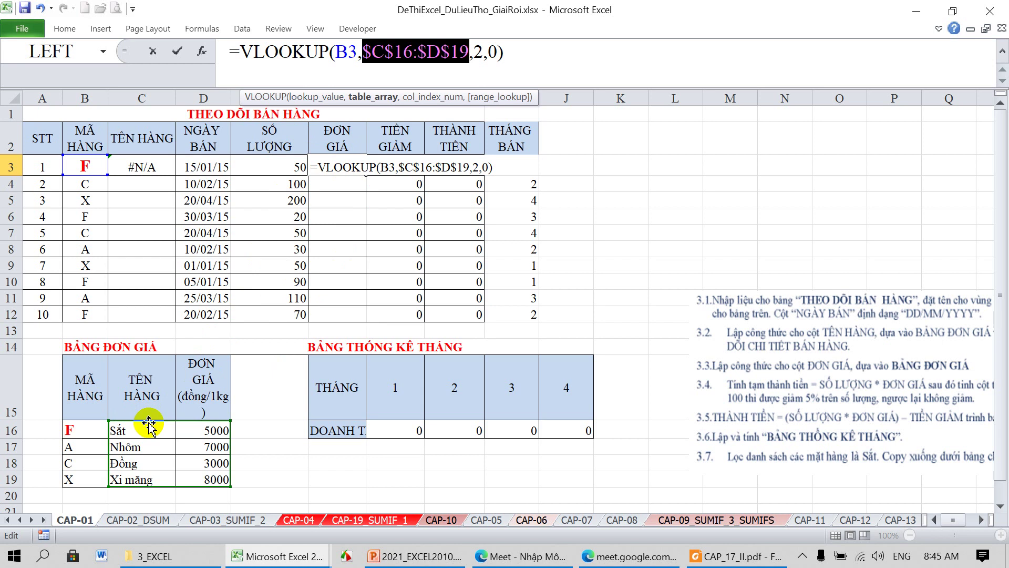
pyautogui.press('Return')
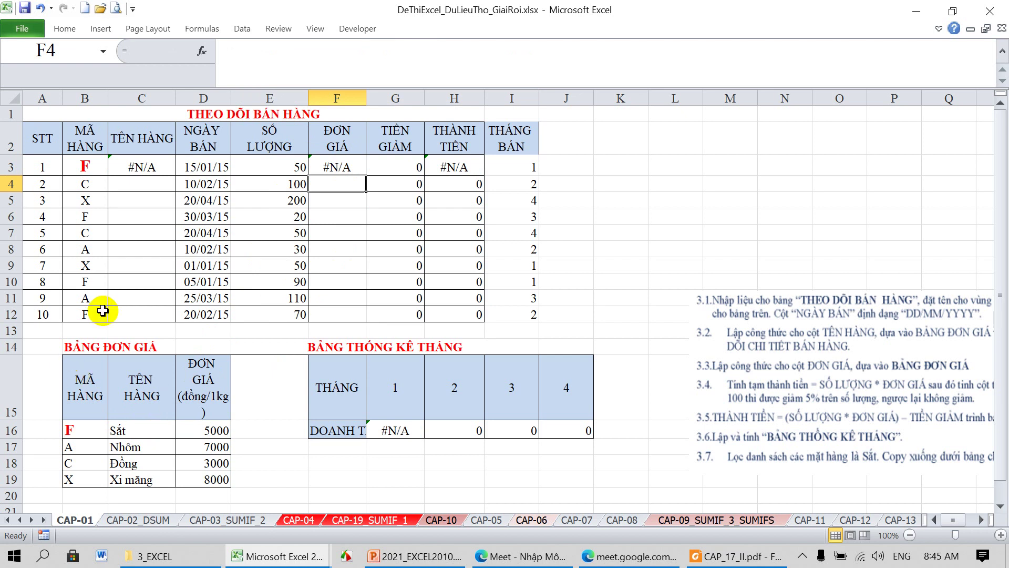
# Step: Delete the #N/A formulas in C3 and F3
pyautogui.click(141, 167)
pyautogui.press('Delete')
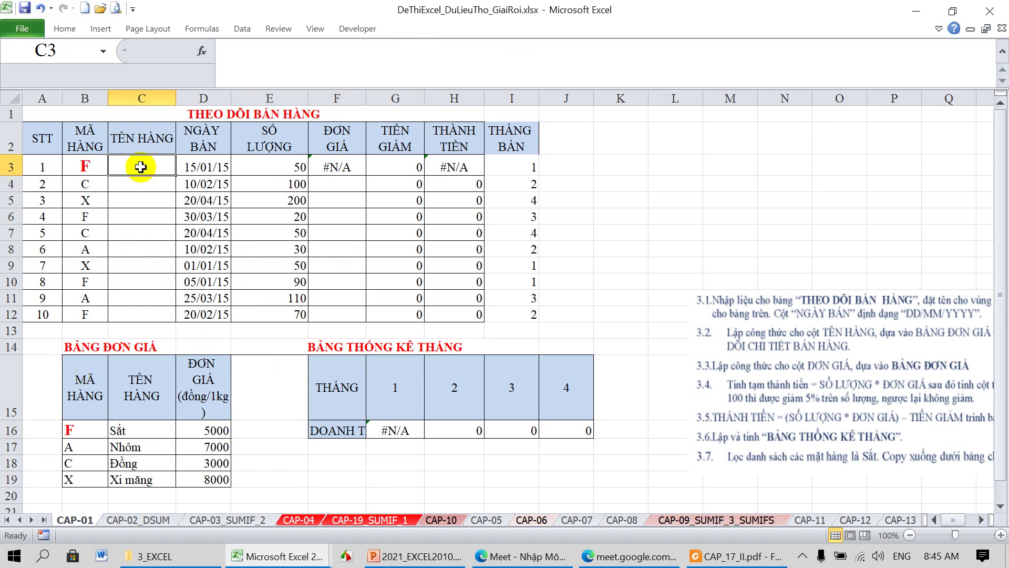
pyautogui.click(327, 167)
pyautogui.press('Delete')
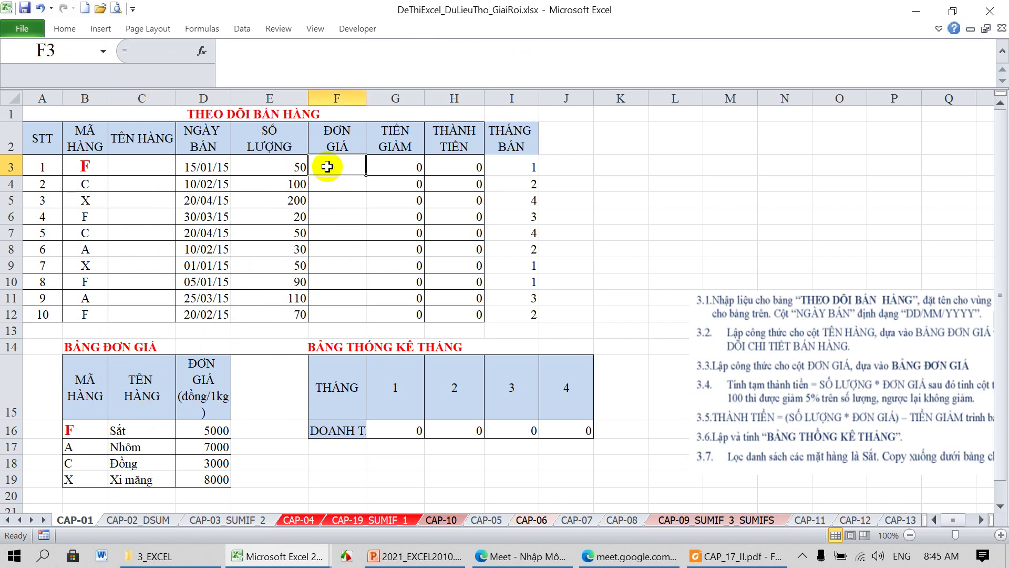
# Step: Begin C3's formula as =VLOOKUP(B3, selecting the price table B16:D19 as the lookup range
pyautogui.click(153, 167)
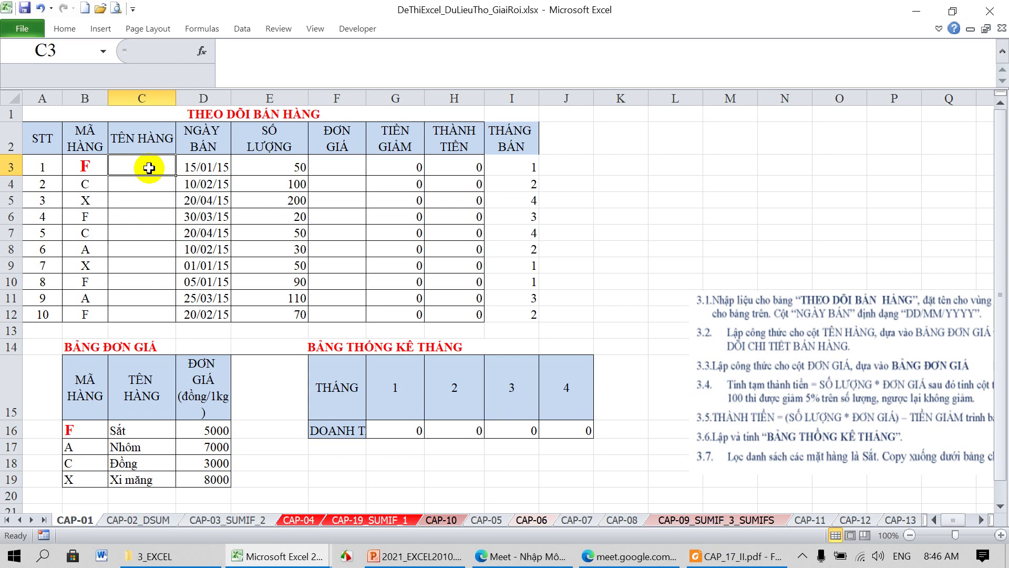
pyautogui.write('=')
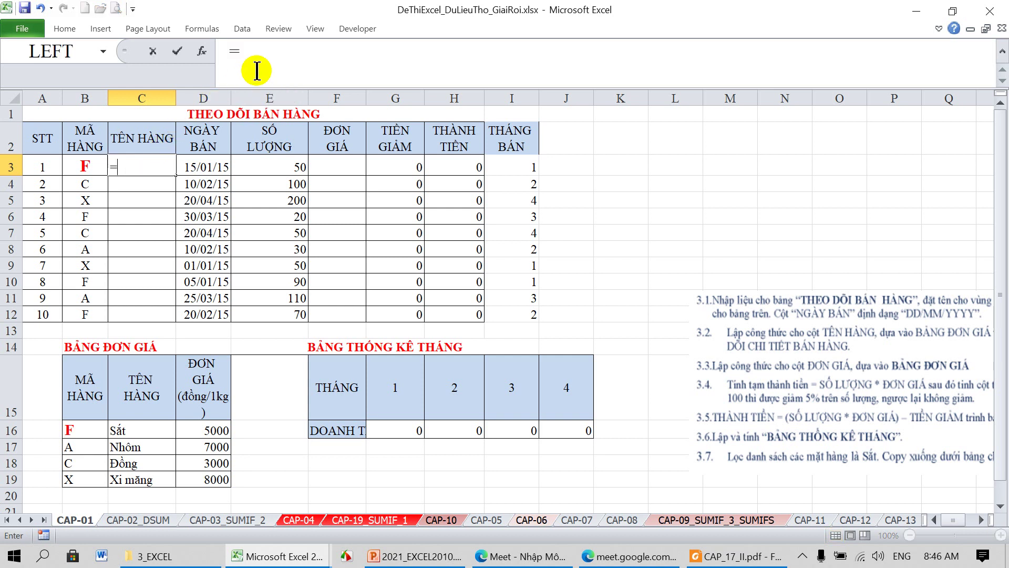
pyautogui.write('VL')
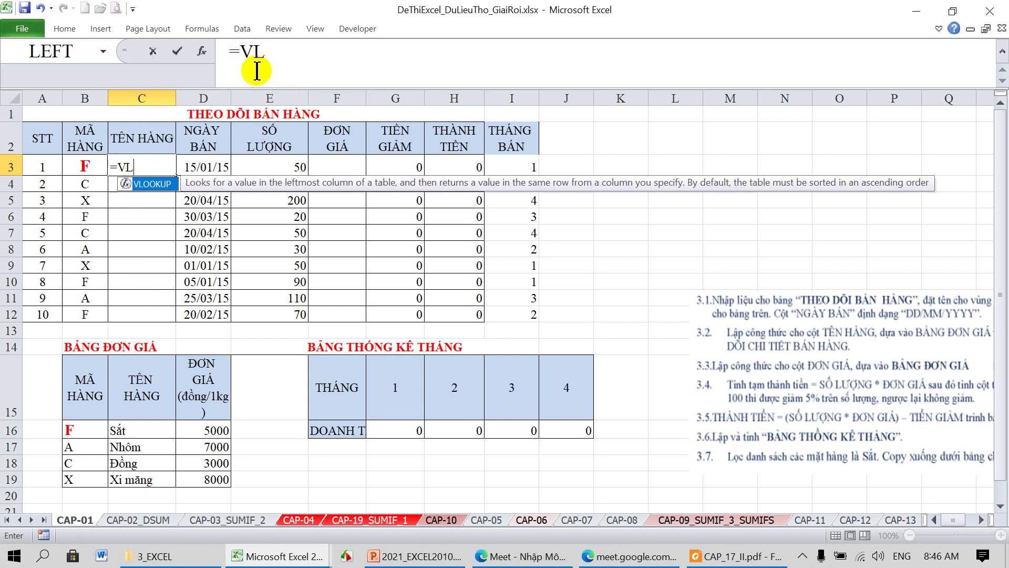
pyautogui.write('OOKUP(')
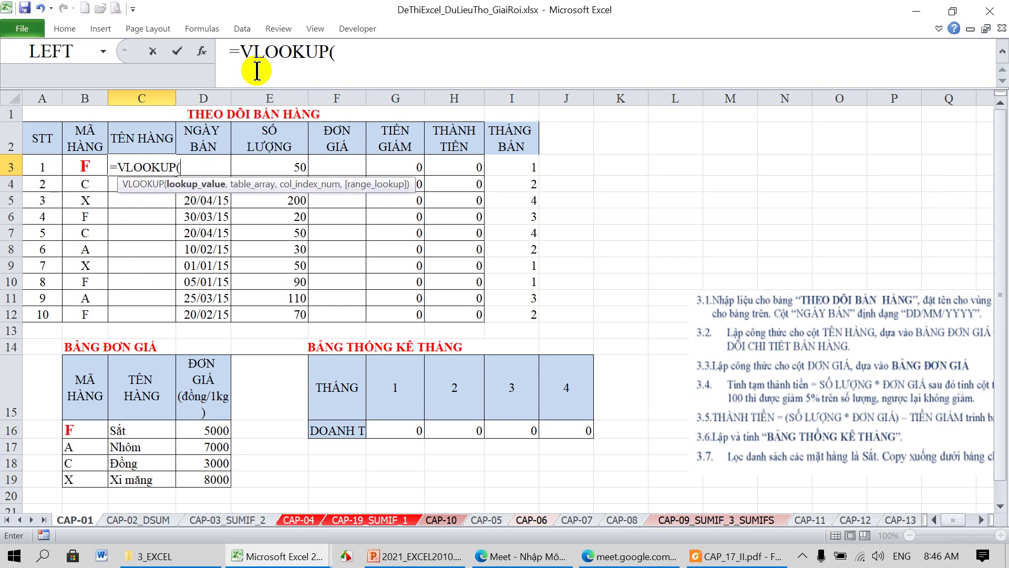
pyautogui.click(84, 167)
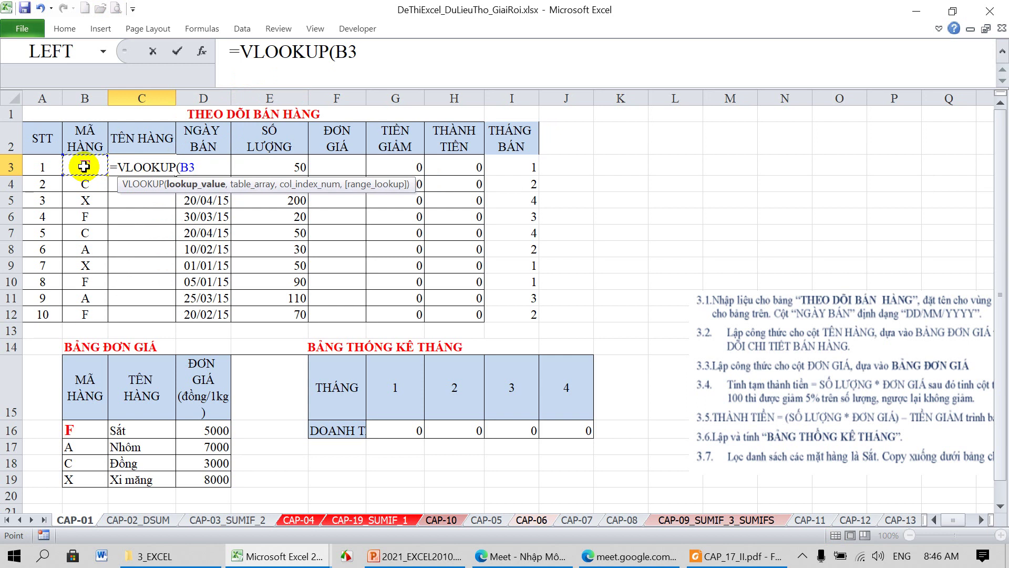
pyautogui.write(',')
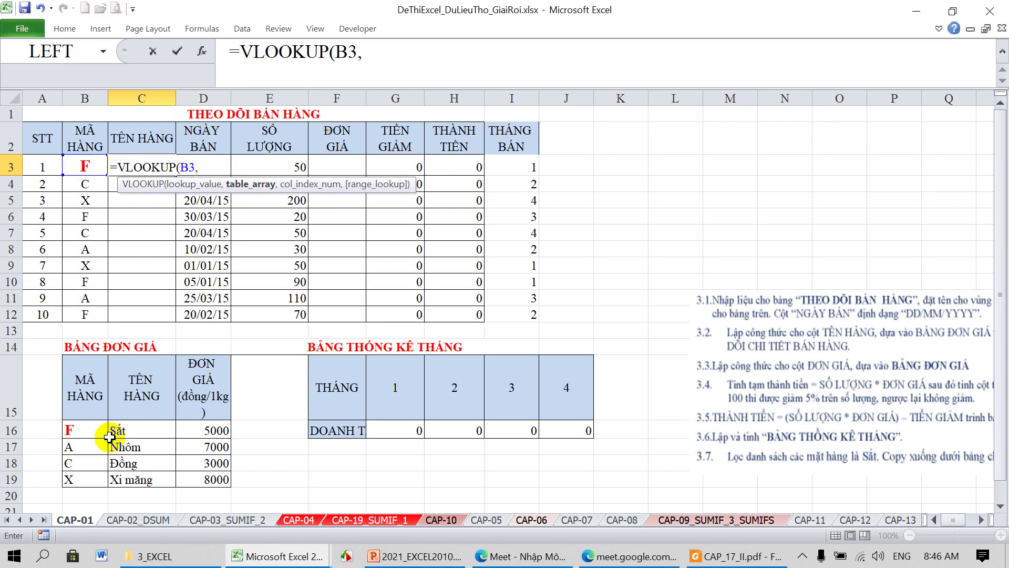
pyautogui.moveTo(90, 431); pyautogui.dragTo(137, 480)
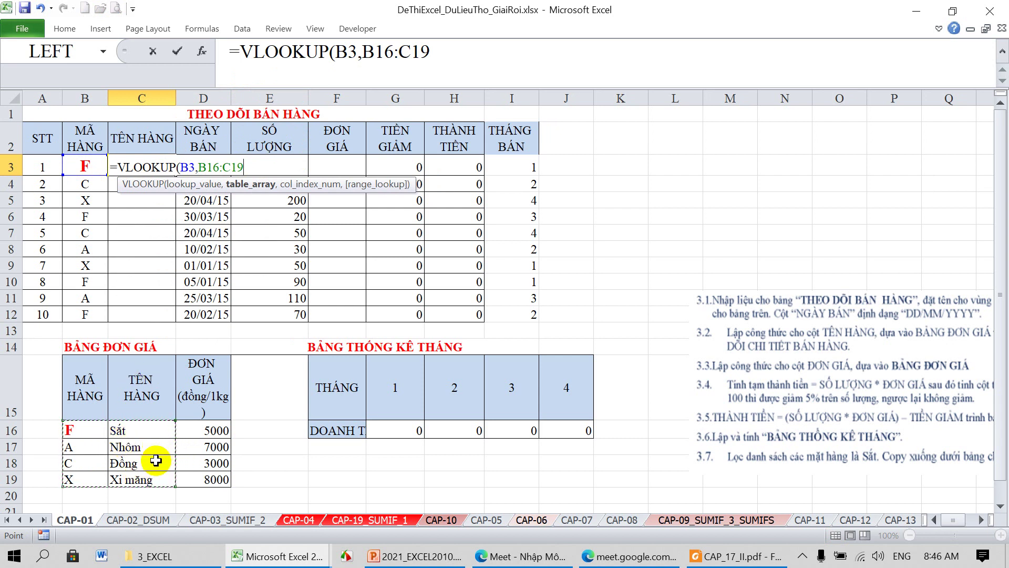
pyautogui.moveTo(98, 429); pyautogui.dragTo(199, 481)
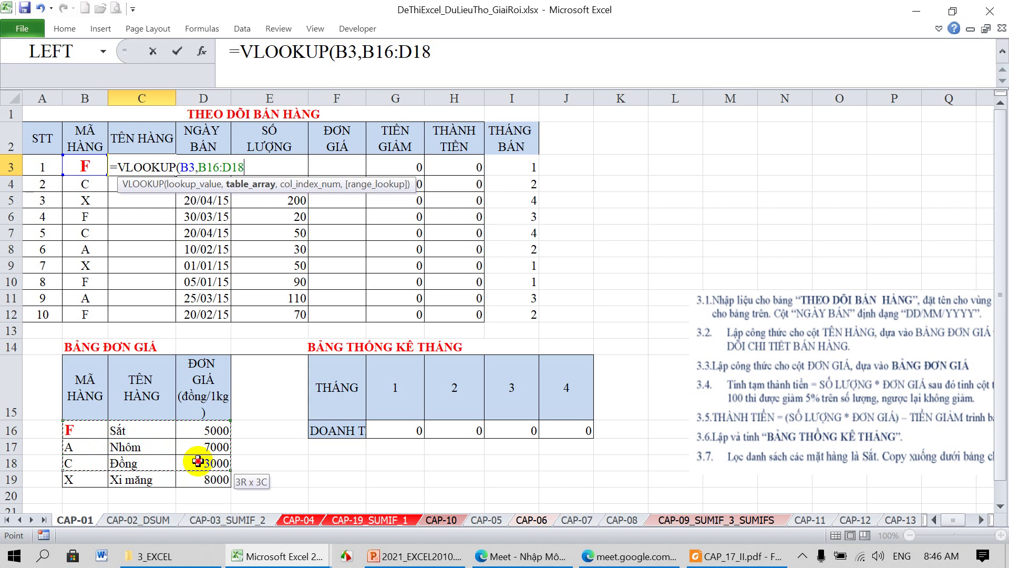
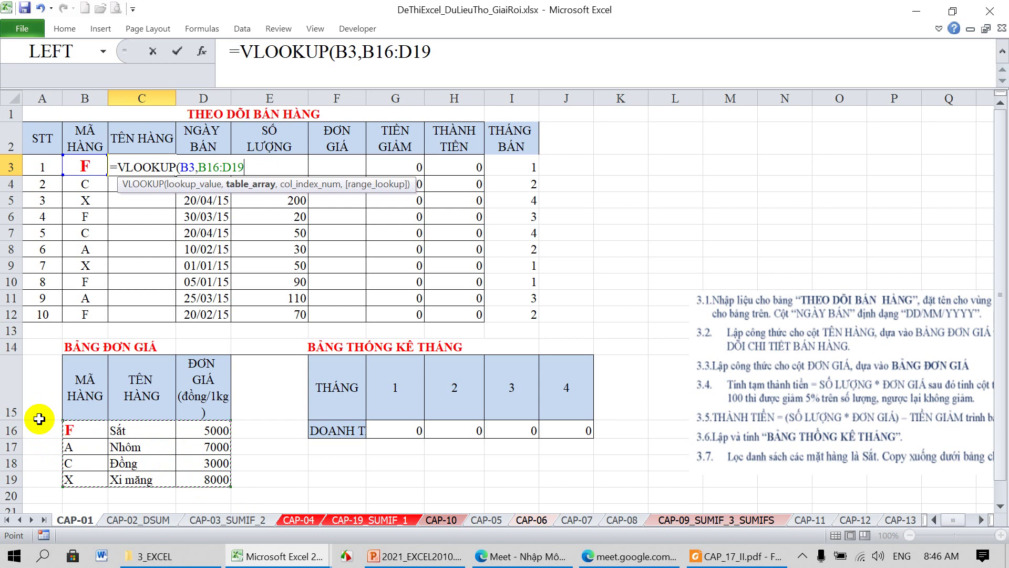
# Step: Complete =VLOOKUP(B3,$B$16:$C$19,2,0) in C3 with the lookup range made absolute
pyautogui.click(88, 430)
pyautogui.moveTo(88, 430); pyautogui.dragTo(140, 474)
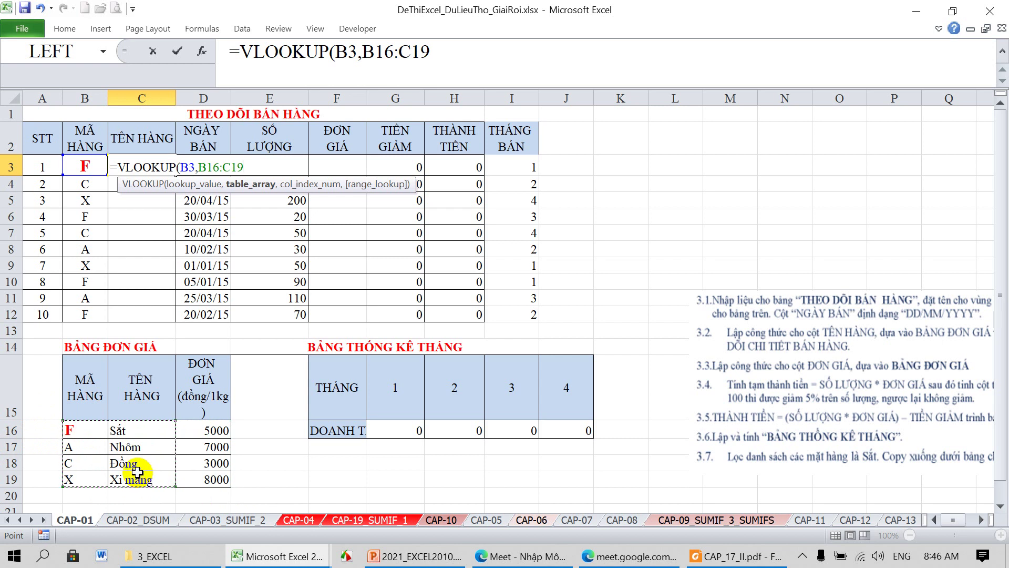
pyautogui.press('F4')
pyautogui.write('$C$19,2')
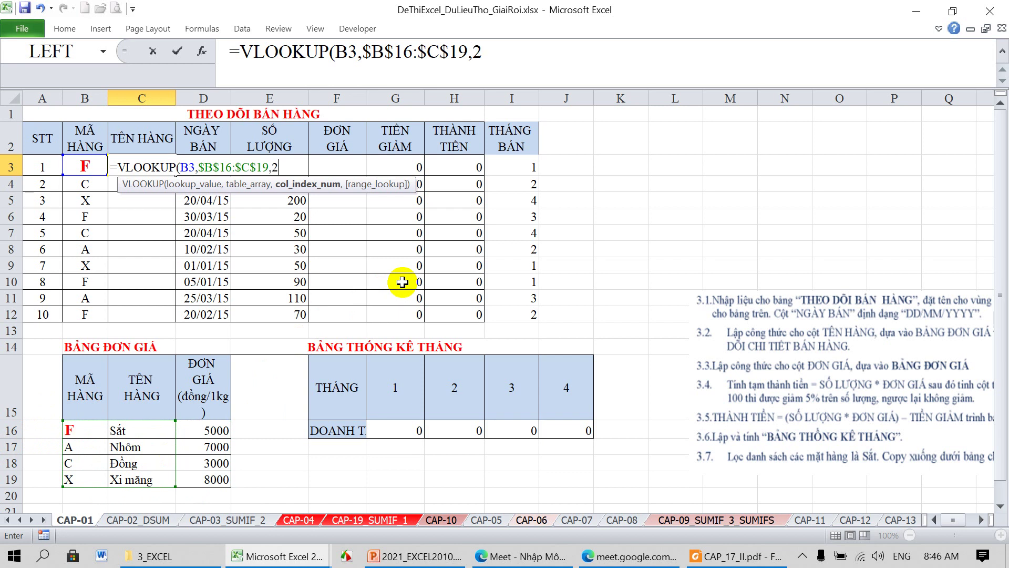
pyautogui.write(',0')
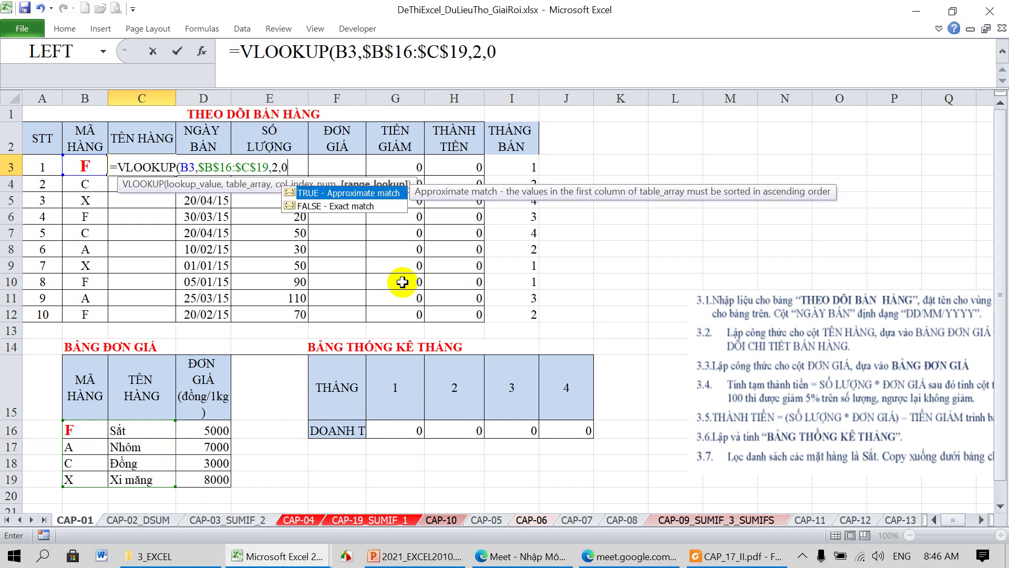
pyautogui.write(')')
pyautogui.press('Return')
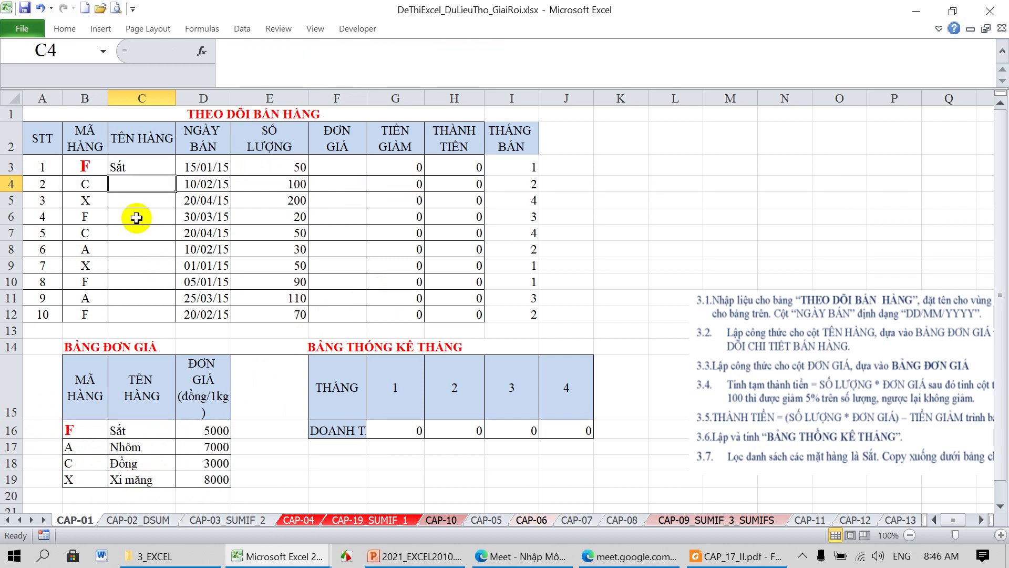
# Step: Copy the C3 item-name formula down through C12
pyautogui.click(142, 166)
pyautogui.moveTo(174, 175); pyautogui.dragTo(172, 322)
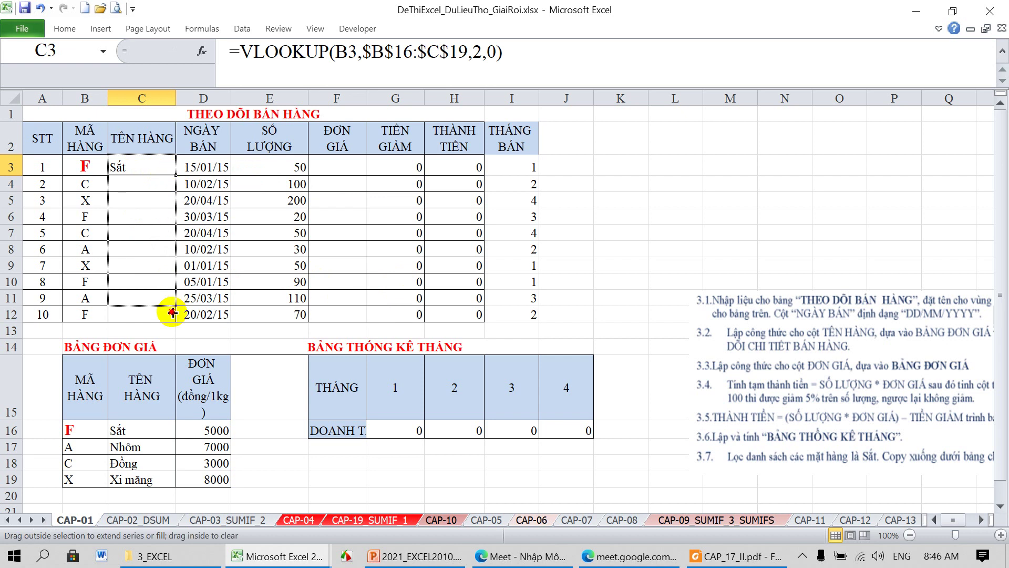
pyautogui.click(341, 167)
# Step: Enter =VLOOKUP(B3,$B$16:$C$19,3,0) in F3 to look up the unit price
pyautogui.write('=')
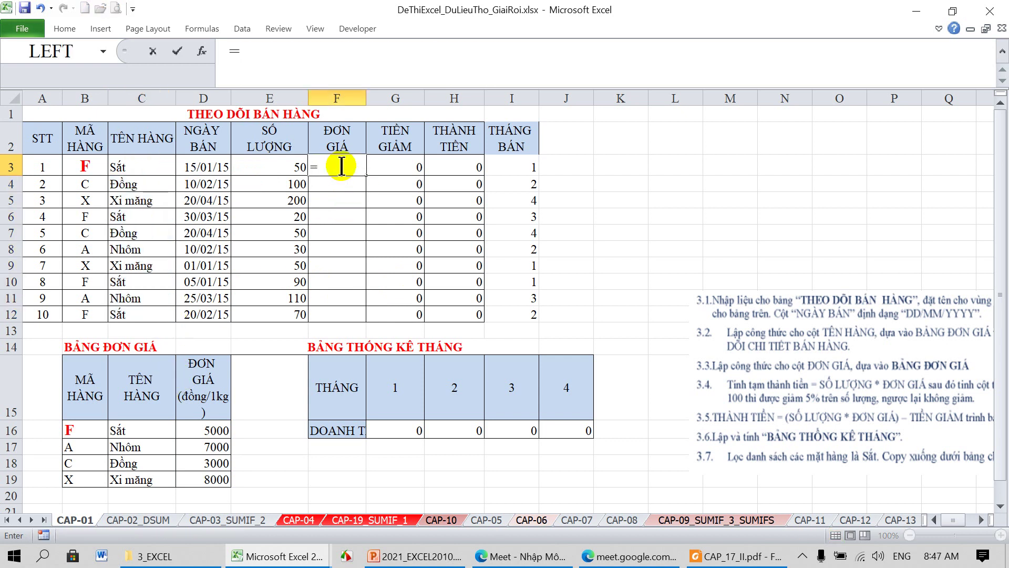
pyautogui.write('VLOOKUP(')
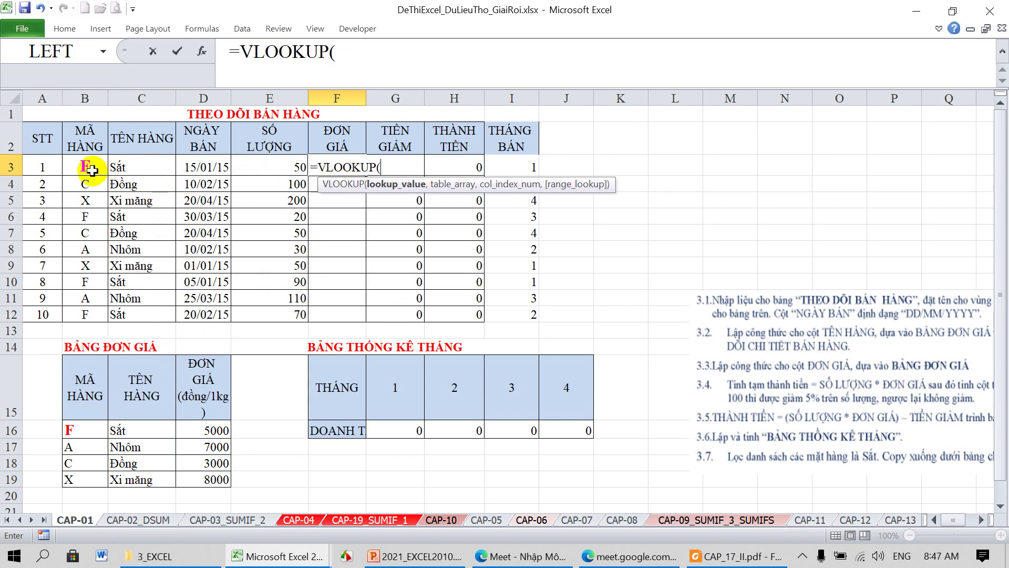
pyautogui.click(87, 167)
pyautogui.write(',')
pyautogui.moveTo(81, 430)
pyautogui.mouseDown()
pyautogui.moveTo(113, 446)
pyautogui.moveTo(128, 480)
pyautogui.mouseUp()
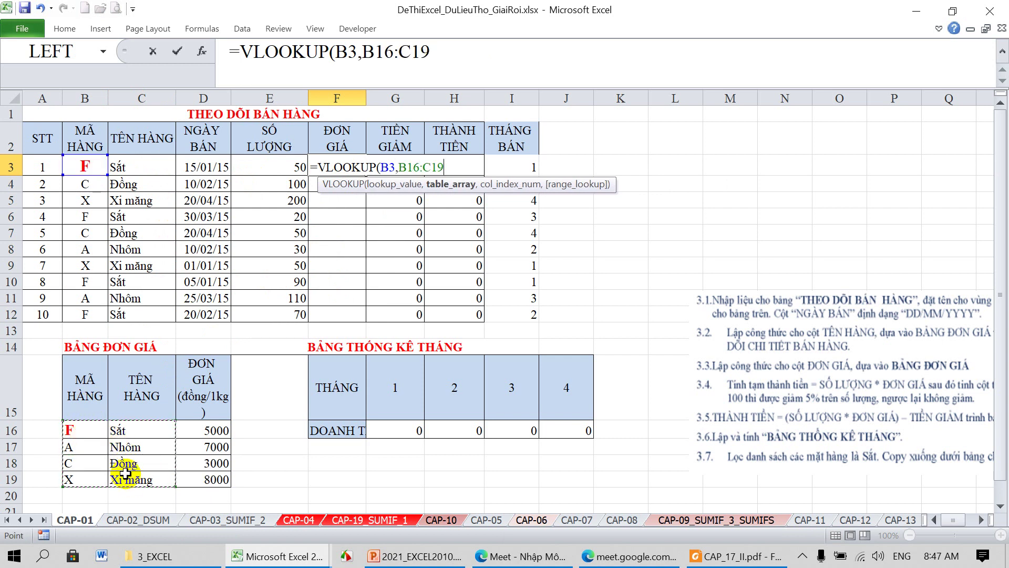
pyautogui.press('F4')
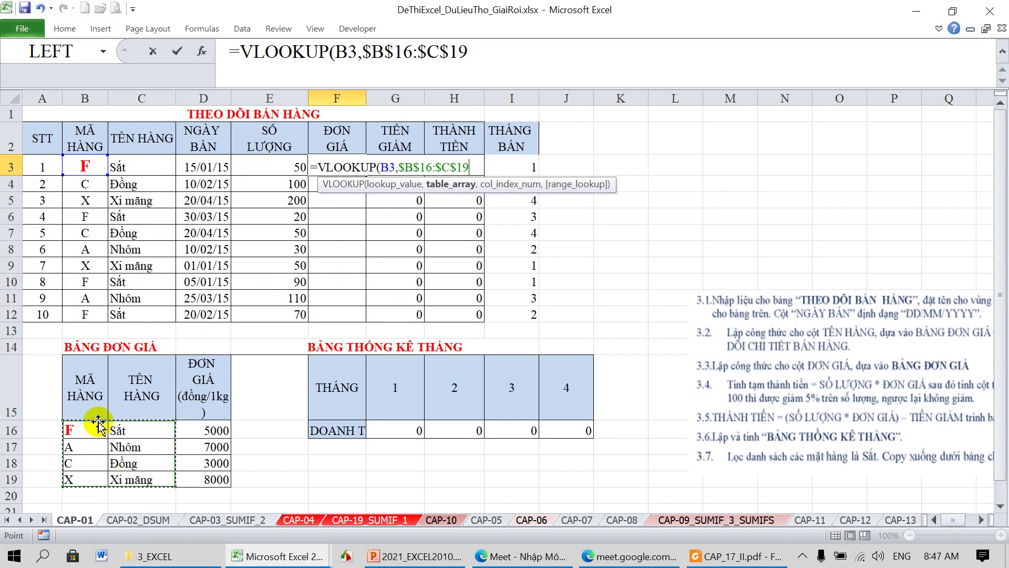
pyautogui.write(',3')
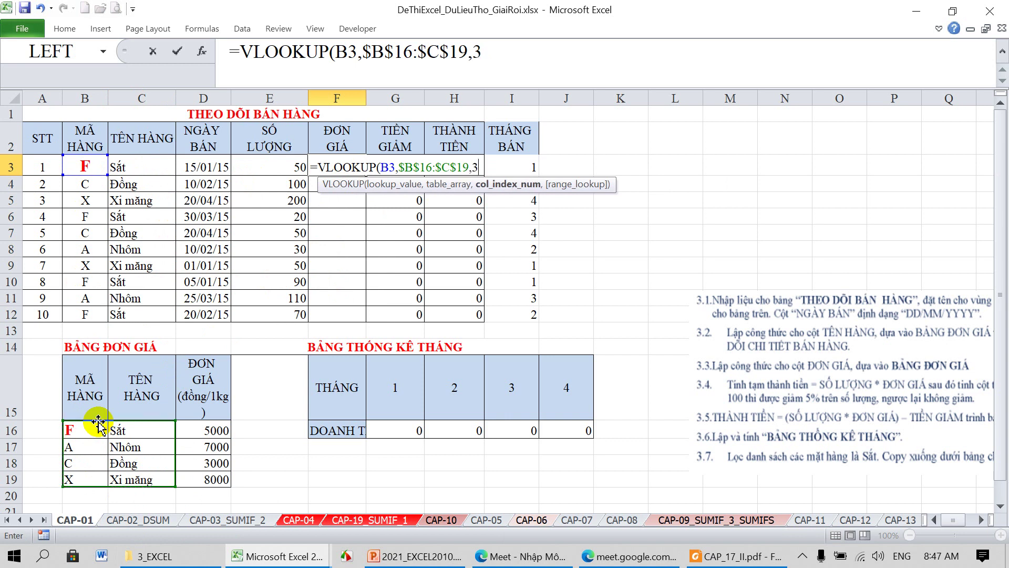
pyautogui.write(',0)')
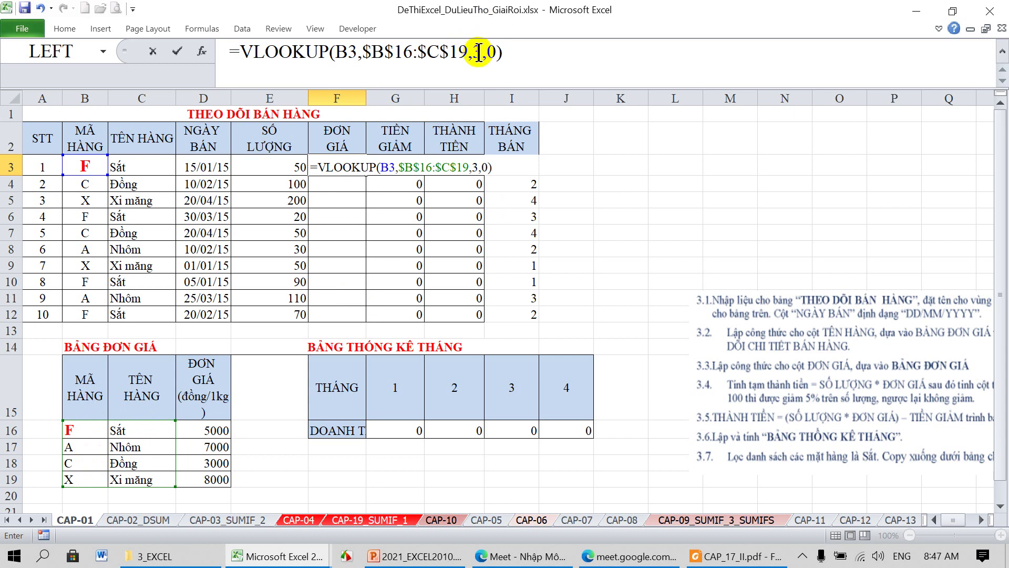
pyautogui.press('Return')
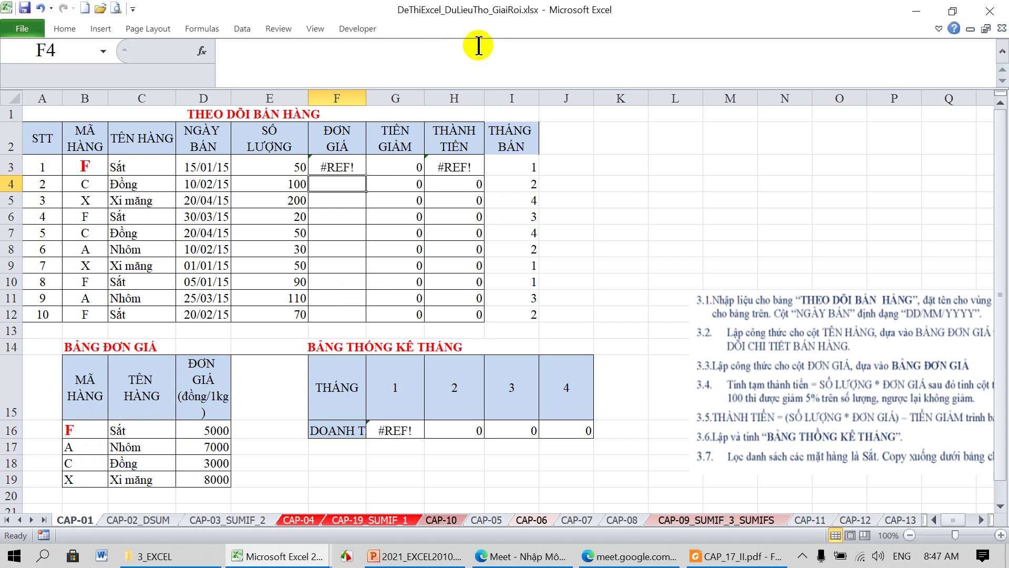
# Step: Widen column F and review the F3 formula without changing it
pyautogui.moveTo(370, 99); pyautogui.dragTo(387, 99)
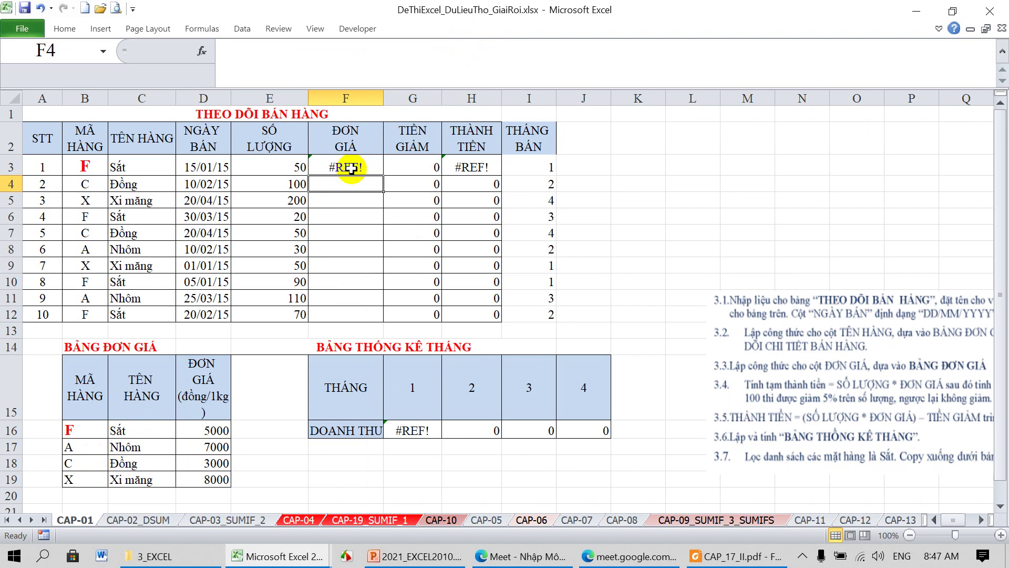
pyautogui.doubleClick(335, 165)
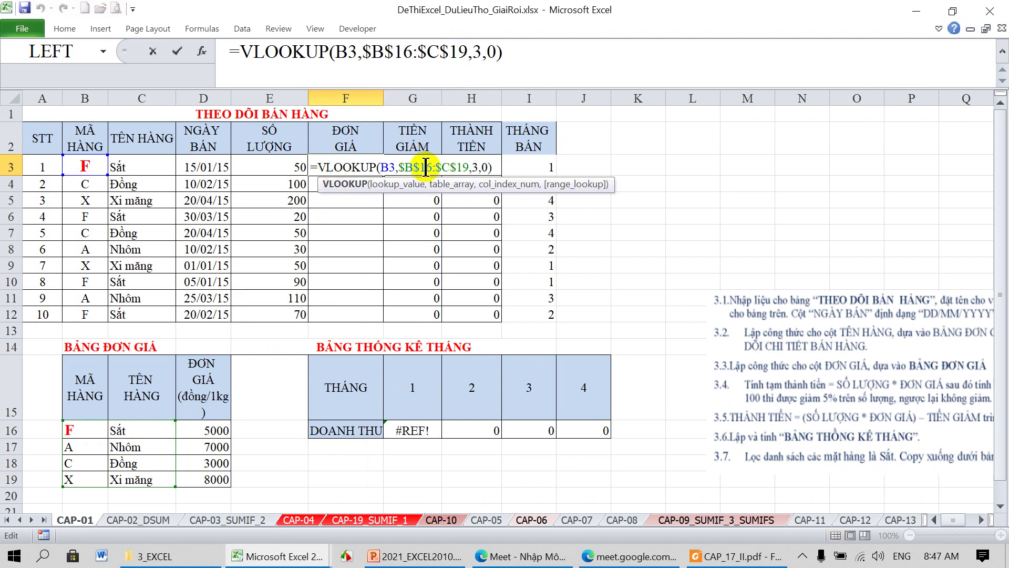
pyautogui.press('Escape')
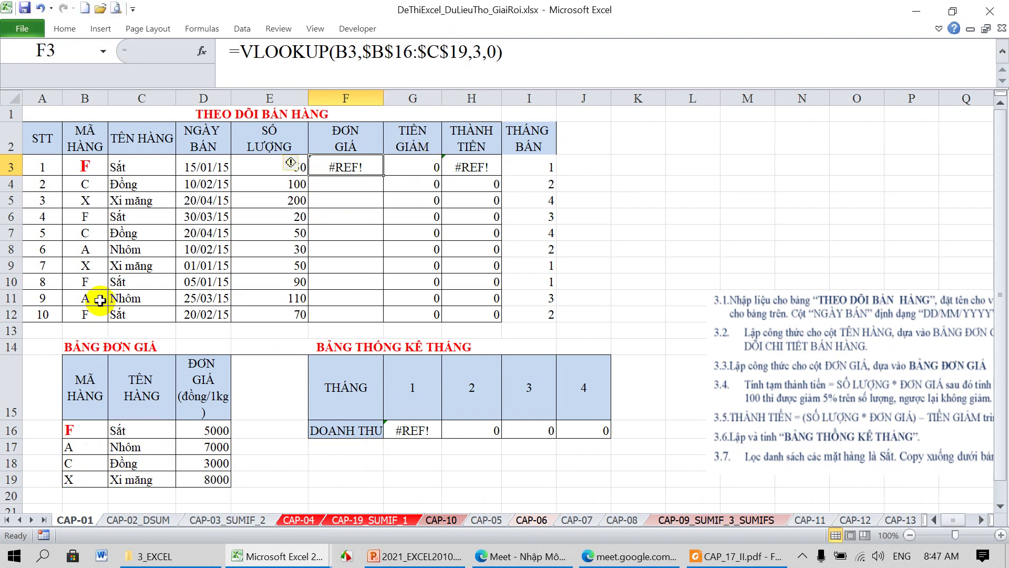
# Step: Apply a Home-ribbon formatting command to the BẢNG ĐƠN GIÁ table
pyautogui.moveTo(87, 387)
pyautogui.mouseDown()
pyautogui.moveTo(194, 462)
pyautogui.moveTo(194, 477)
pyautogui.mouseUp()
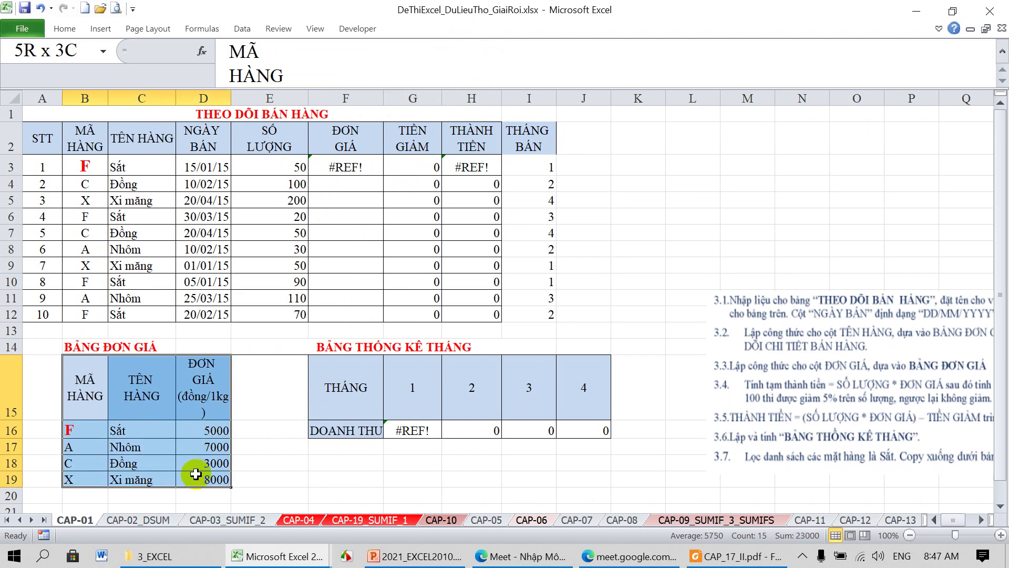
pyautogui.click(78, 33)
pyautogui.click(173, 77)
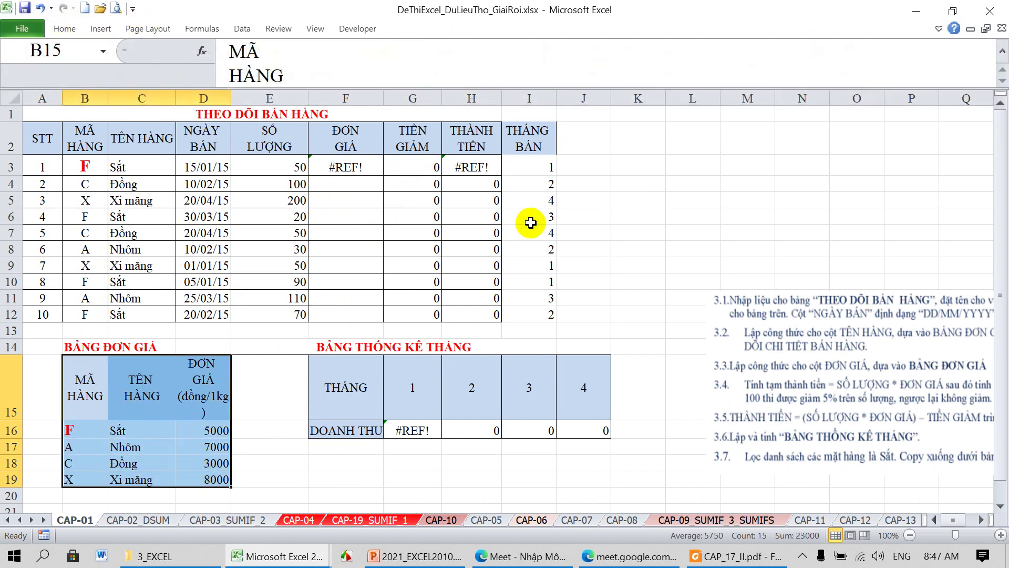
# Step: Clear the #REF! price formula from F3, leaving it empty
pyautogui.click(348, 167)
pyautogui.doubleClick(352, 167)
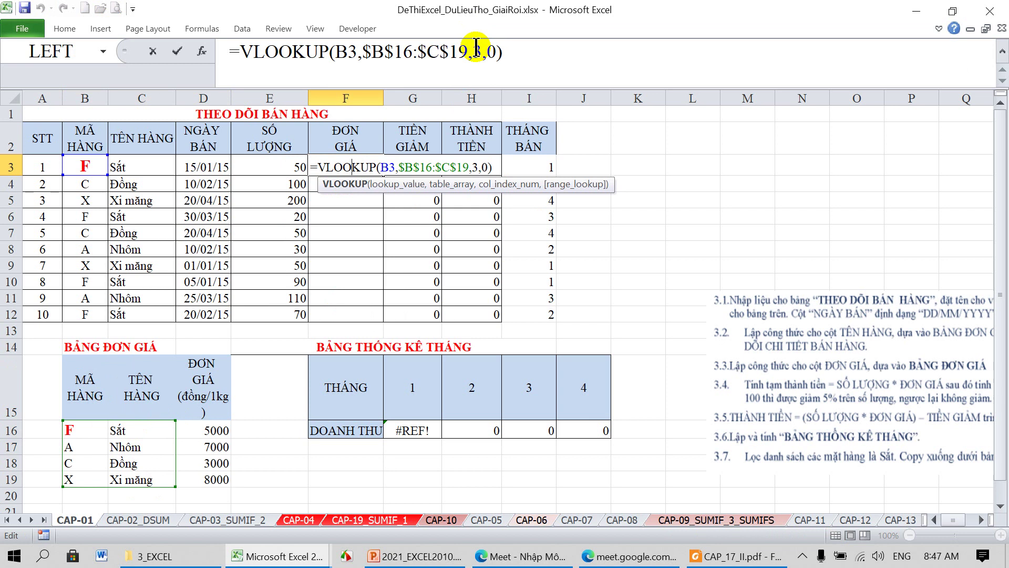
pyautogui.press('Escape')
pyautogui.press('Delete')
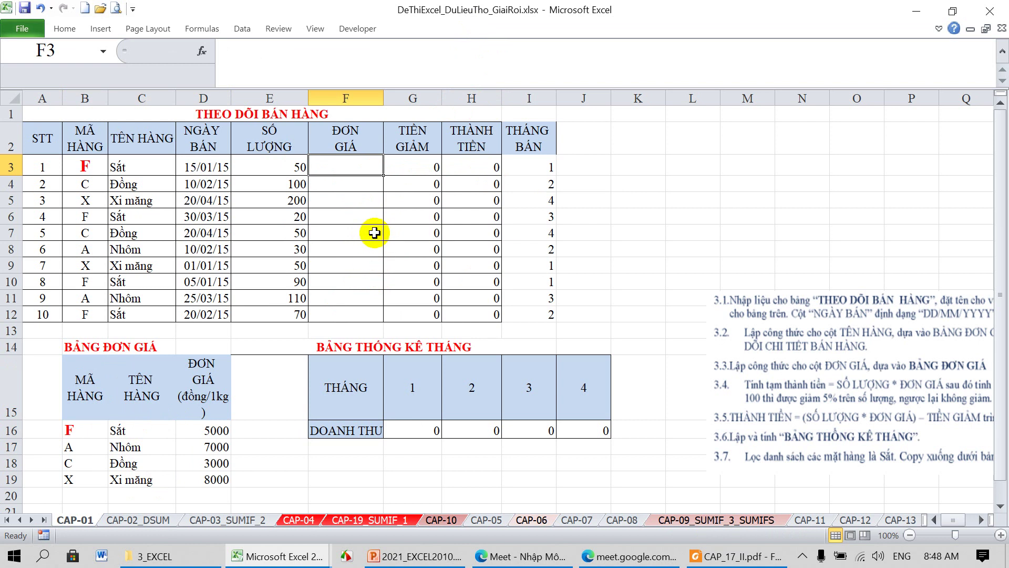
pyautogui.click(134, 172)
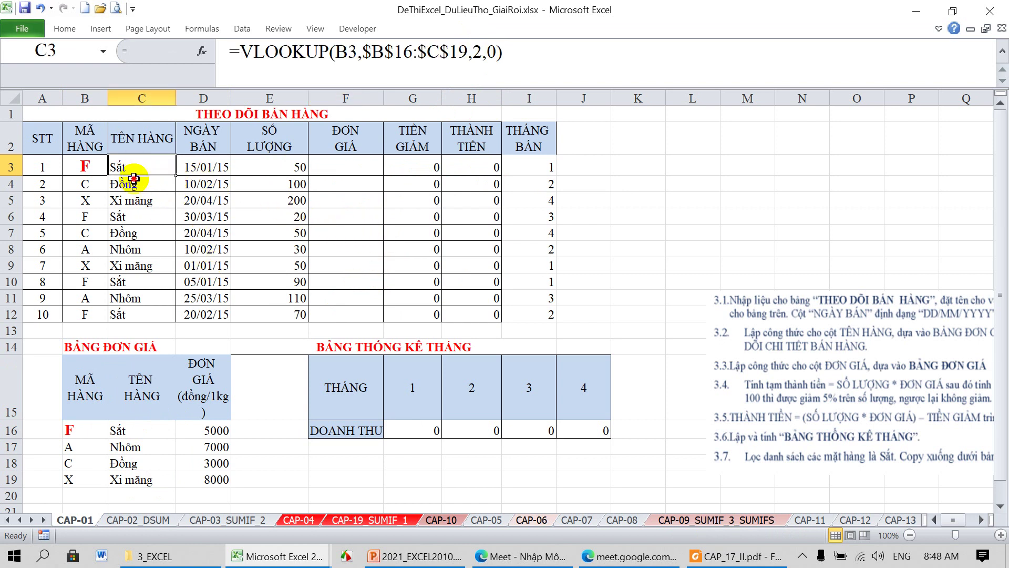
# Step: Empty C3:C12, give codes B16:B19 a yellow fill, and copy table B15:D19
pyautogui.moveTo(134, 178); pyautogui.dragTo(123, 313)
pyautogui.press('Delete')
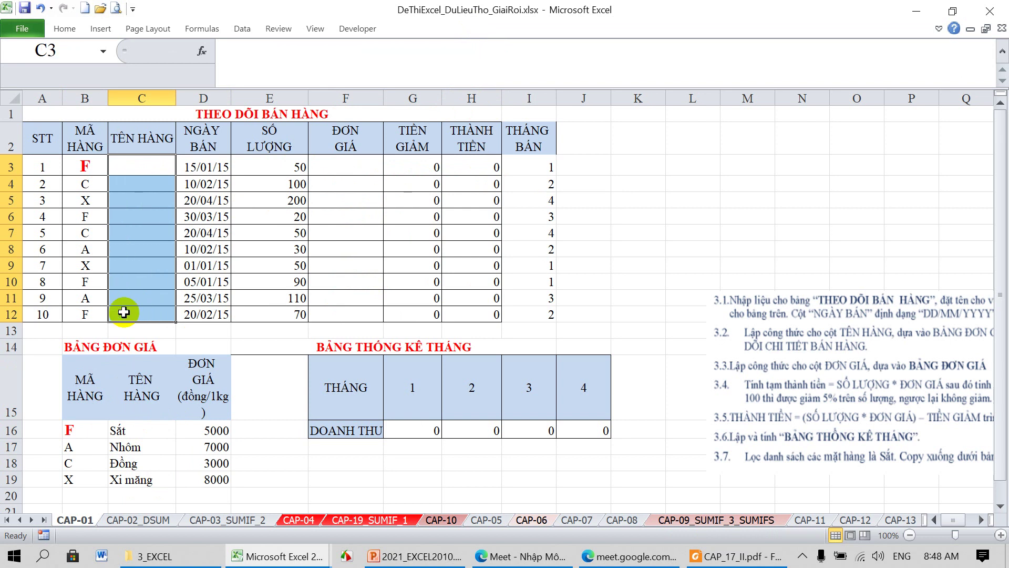
pyautogui.click(81, 427)
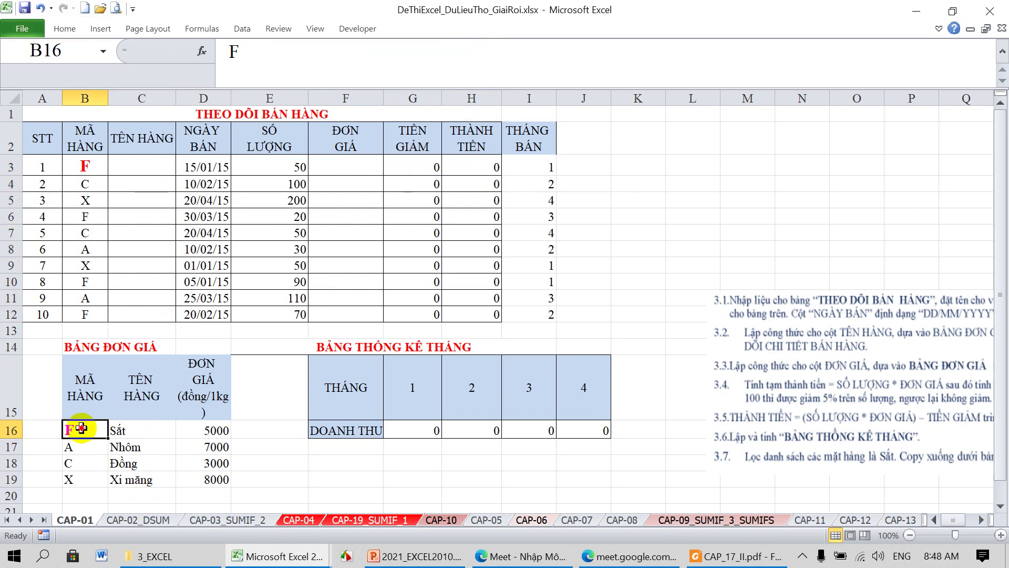
pyautogui.moveTo(81, 428); pyautogui.dragTo(79, 476)
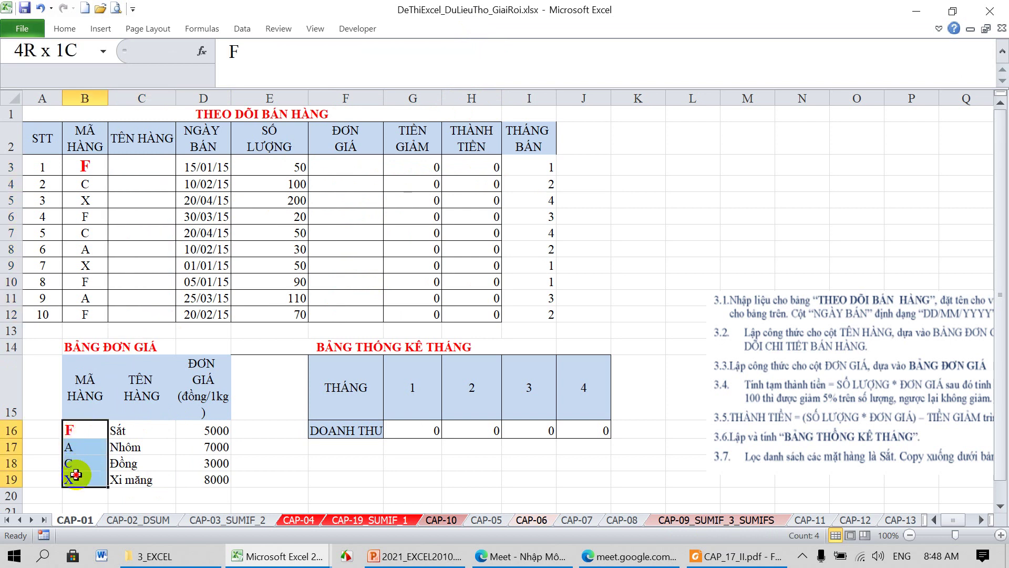
pyautogui.click(65, 29)
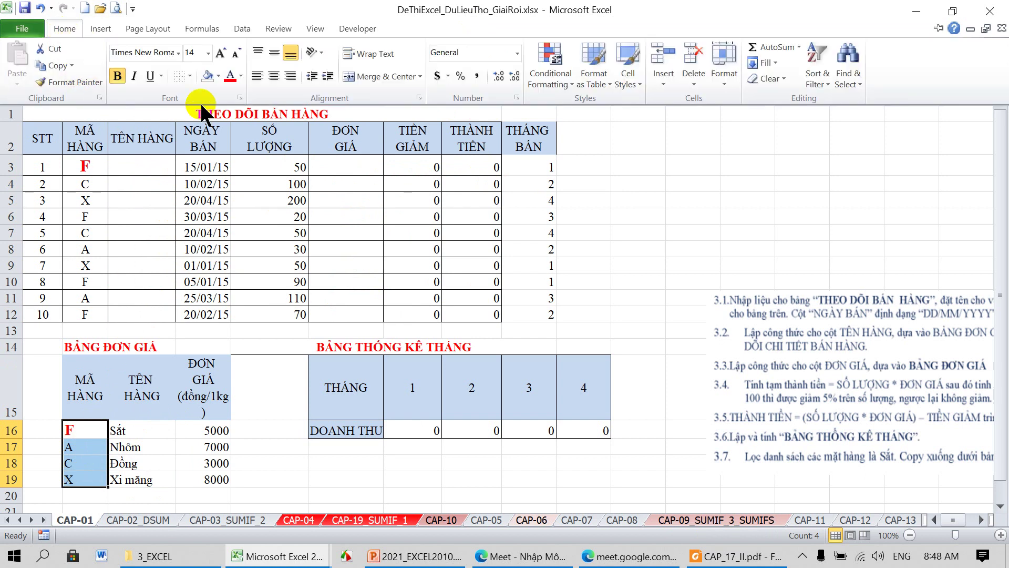
pyautogui.click(218, 76)
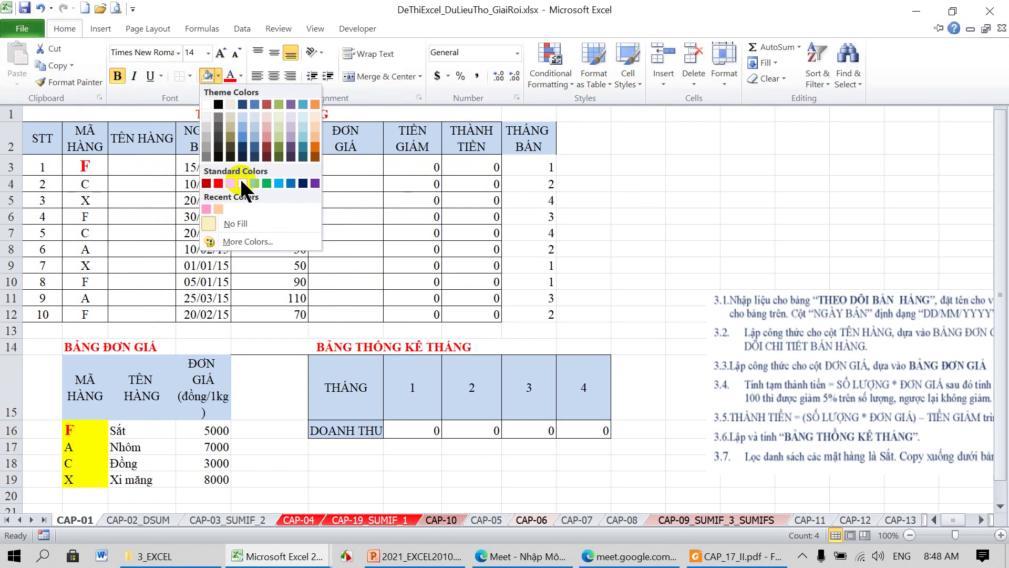
pyautogui.press('Escape')
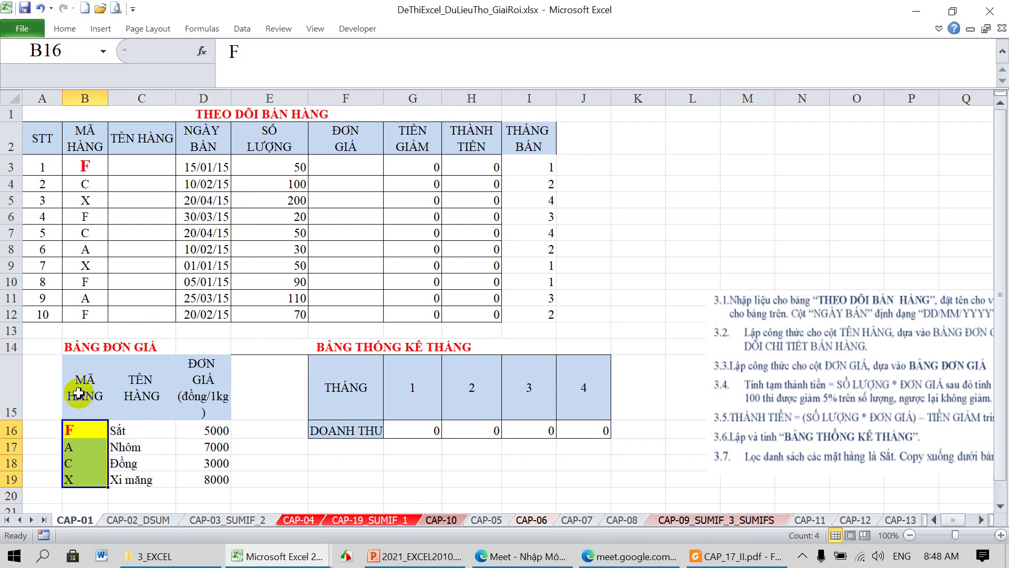
pyautogui.moveTo(84, 381)
pyautogui.mouseDown()
pyautogui.moveTo(159, 403)
pyautogui.moveTo(188, 475)
pyautogui.mouseUp()
pyautogui.hotkey('ctrl', 'c')
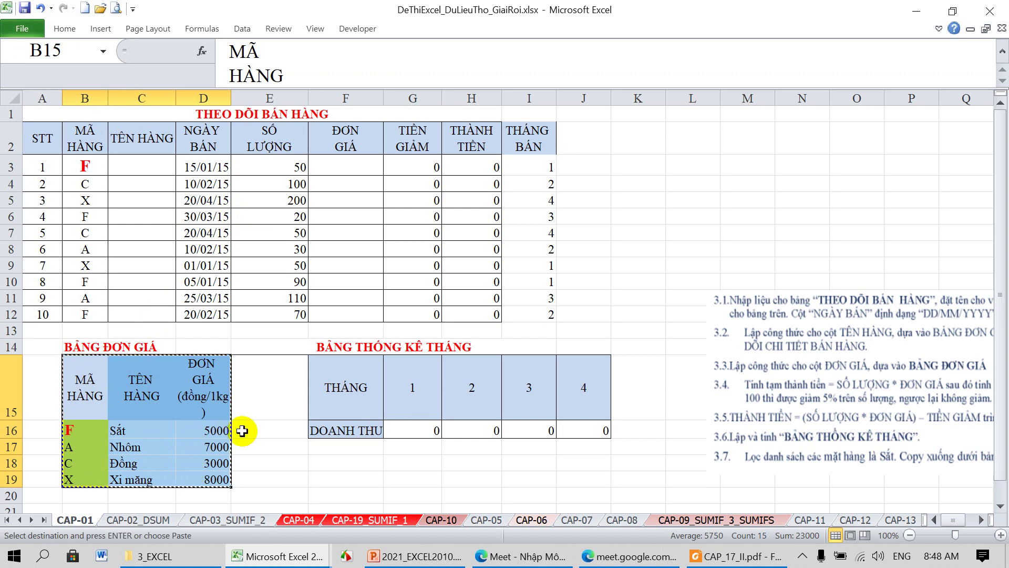
# Step: Paste the price table transposed into B22, running across rows 22–24
pyautogui.scroll(-2, 236, 437)
pyautogui.click(95, 409)
pyautogui.rightClick(89, 411)
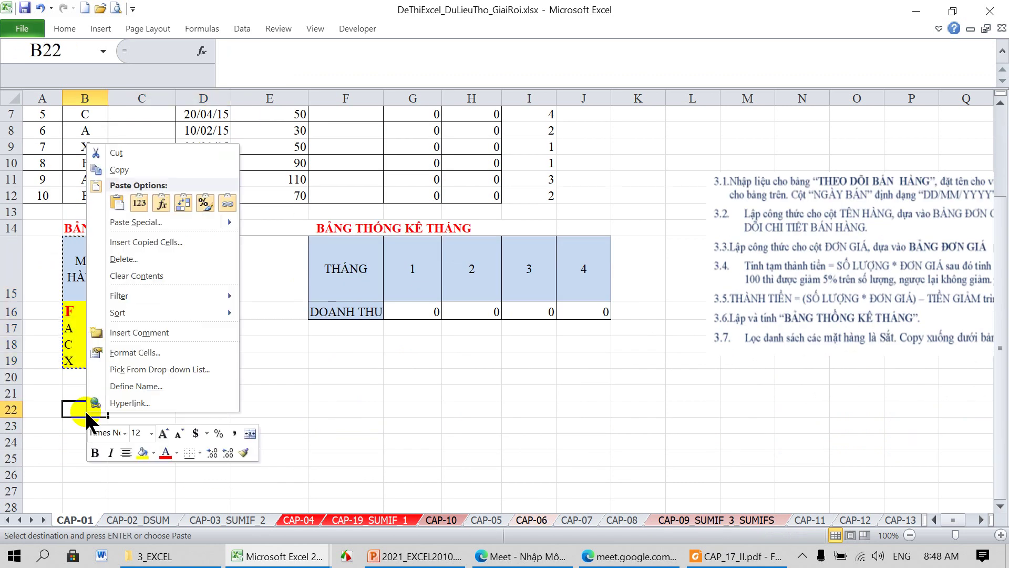
pyautogui.click(143, 225)
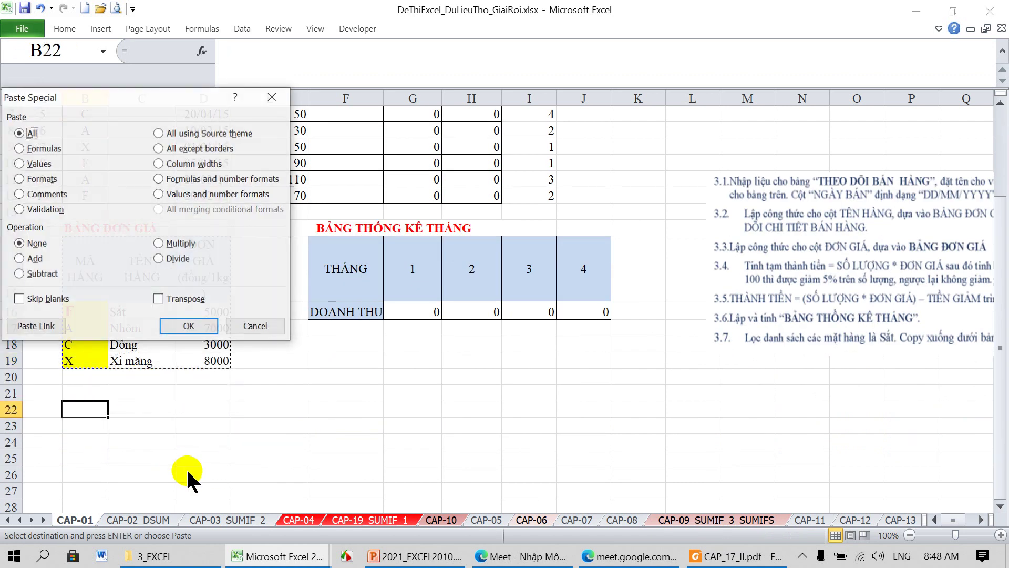
pyautogui.click(158, 299)
pyautogui.click(186, 325)
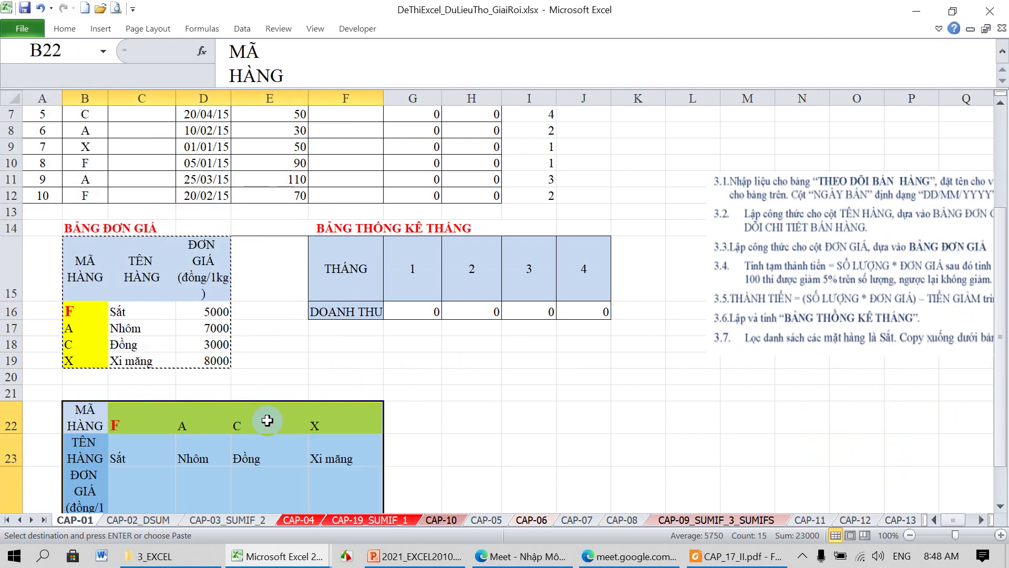
# Step: Delete the contents of the original vertical price table
pyautogui.click(202, 344)
pyautogui.moveTo(98, 269); pyautogui.dragTo(205, 374)
pyautogui.press('Delete')
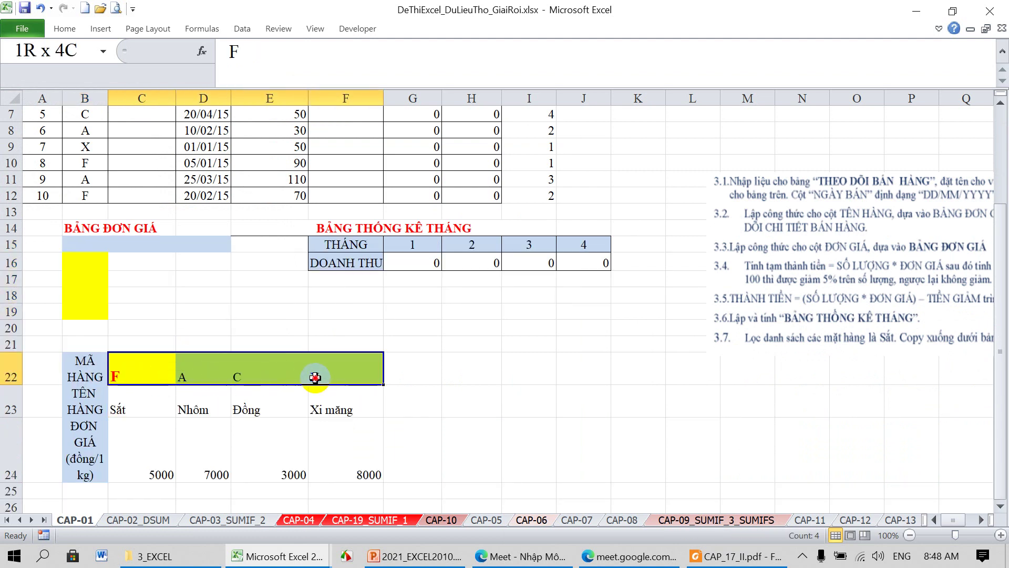
# Step: Apply All Borders to the product code row C22:F22
pyautogui.moveTo(205, 374); pyautogui.dragTo(322, 375)
pyautogui.click(65, 28)
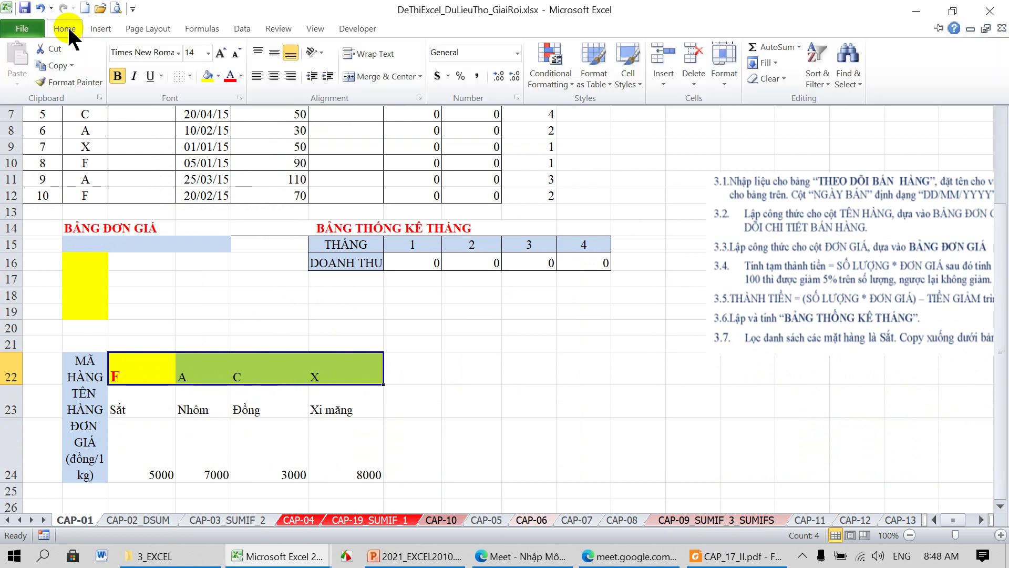
pyautogui.click(189, 76)
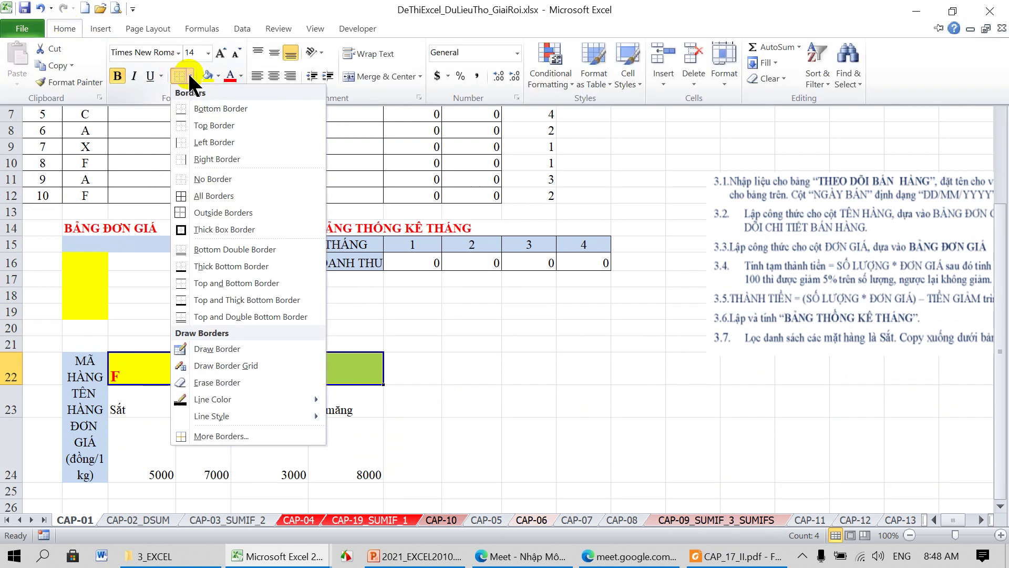
pyautogui.click(191, 196)
pyautogui.click(421, 364)
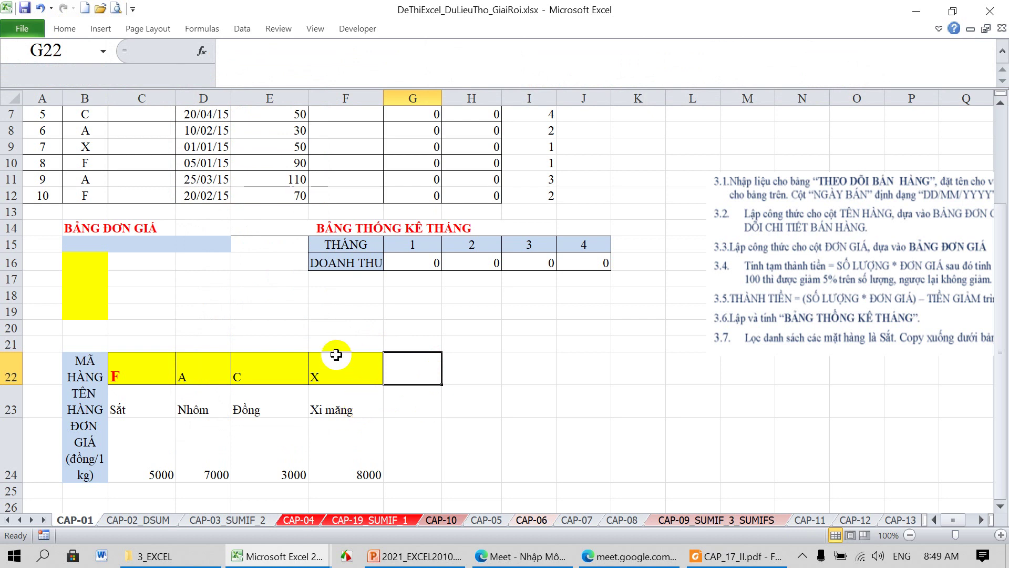
pyautogui.moveTo(137, 373); pyautogui.dragTo(336, 374)
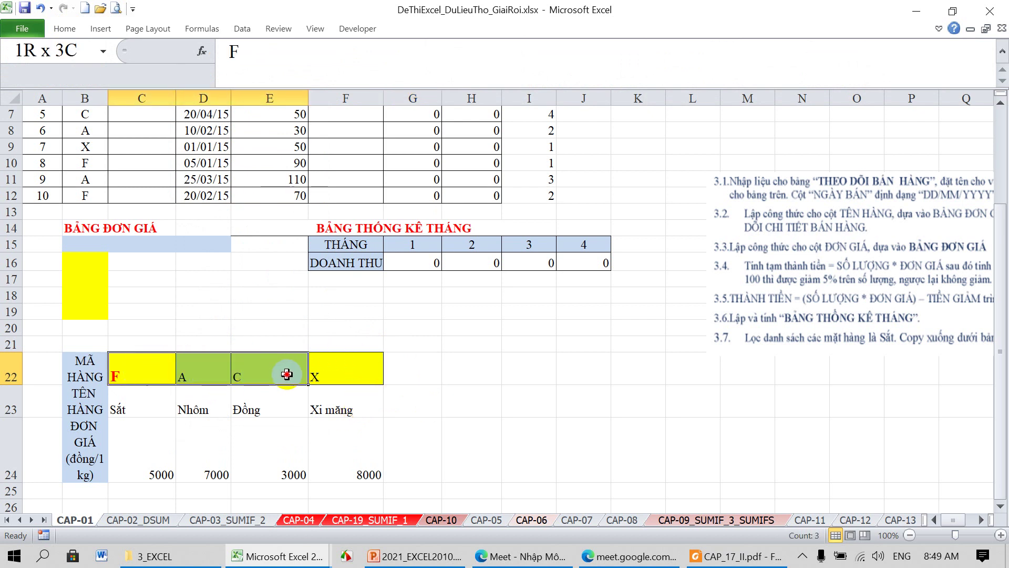
pyautogui.click(322, 415)
pyautogui.moveTo(135, 380); pyautogui.dragTo(377, 378)
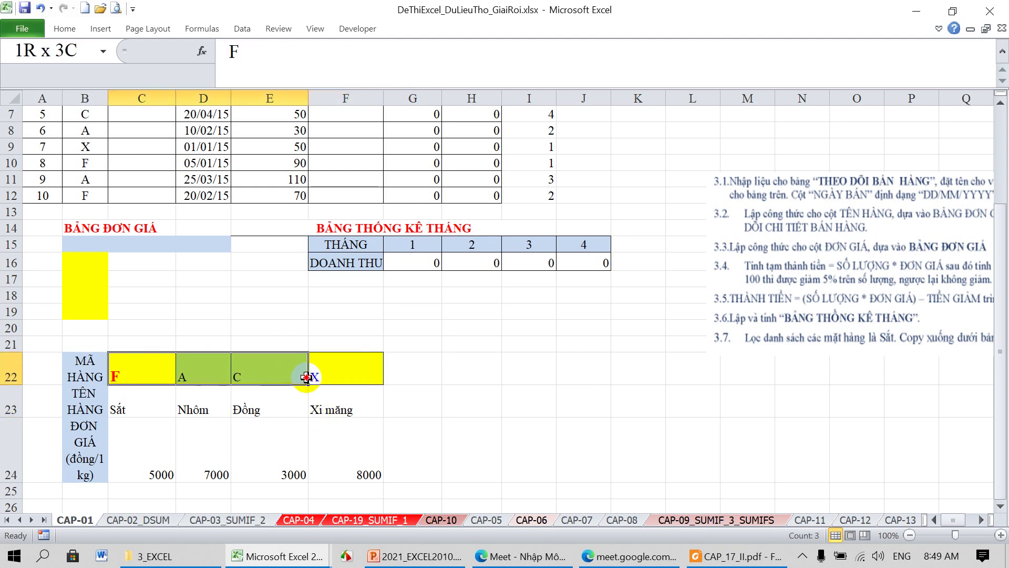
pyautogui.scroll(2, 481, 374)
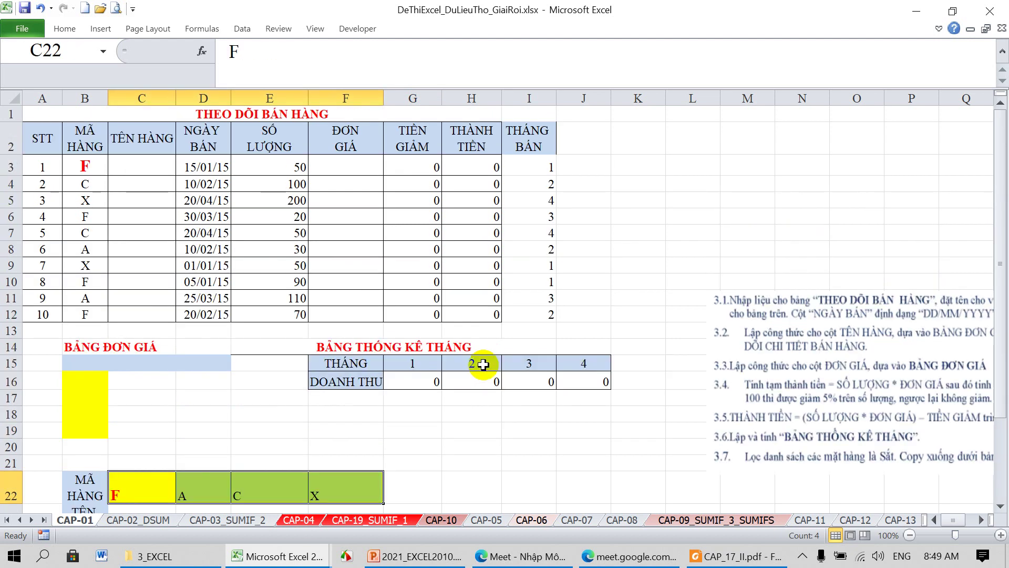
# Step: Enter =HLOOKUP(B3,$C$22:$F$24,2,0) in C3 with an absolute lookup range
pyautogui.click(140, 163)
pyautogui.write('=H')
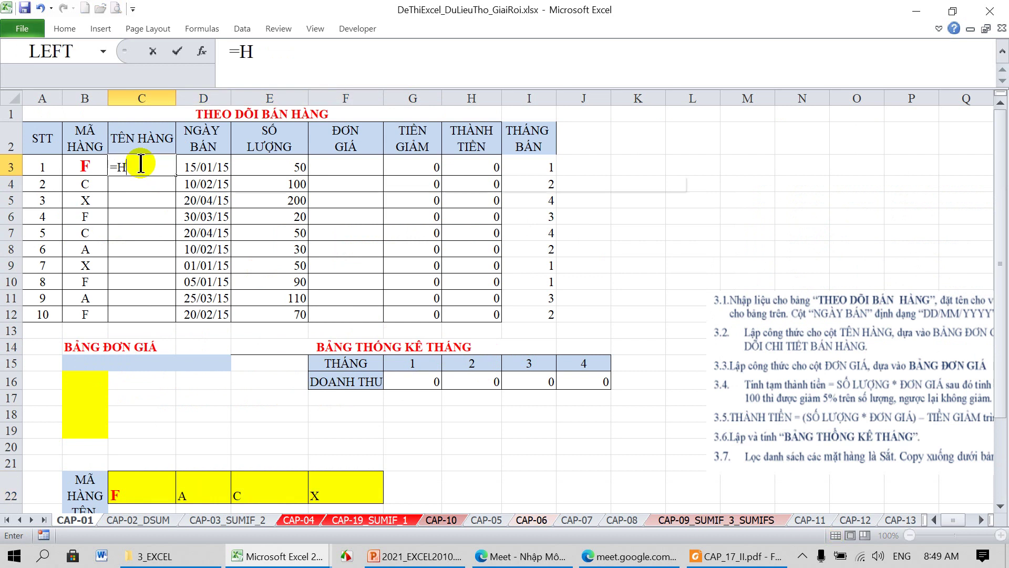
pyautogui.write('LOOKUP(')
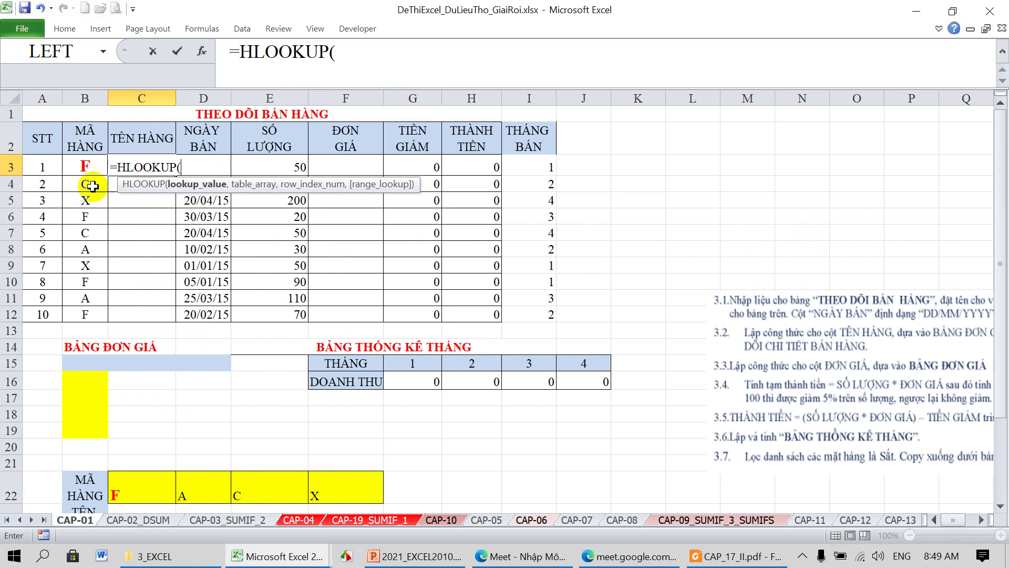
pyautogui.click(83, 164)
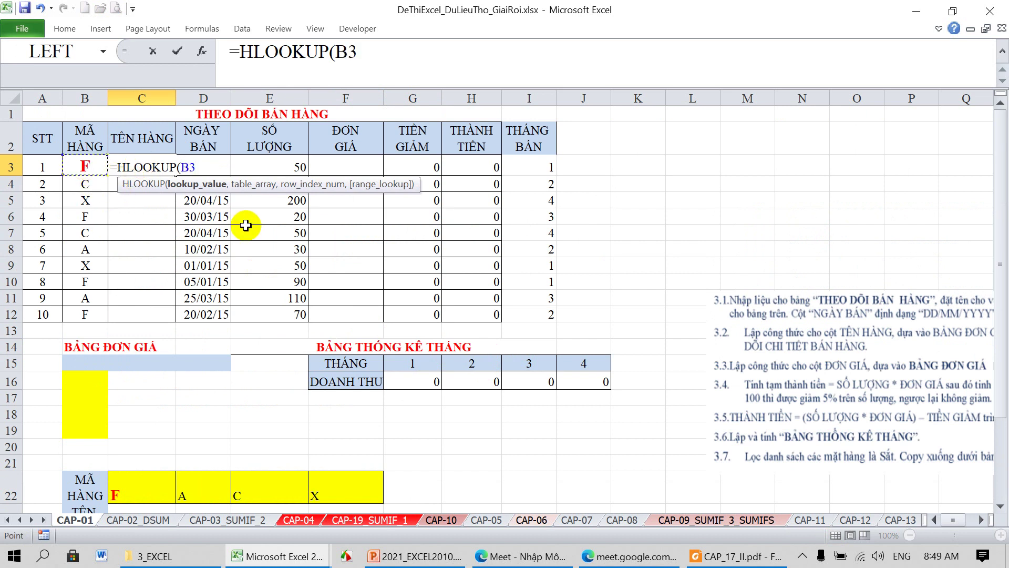
pyautogui.click(382, 58)
pyautogui.click(382, 59)
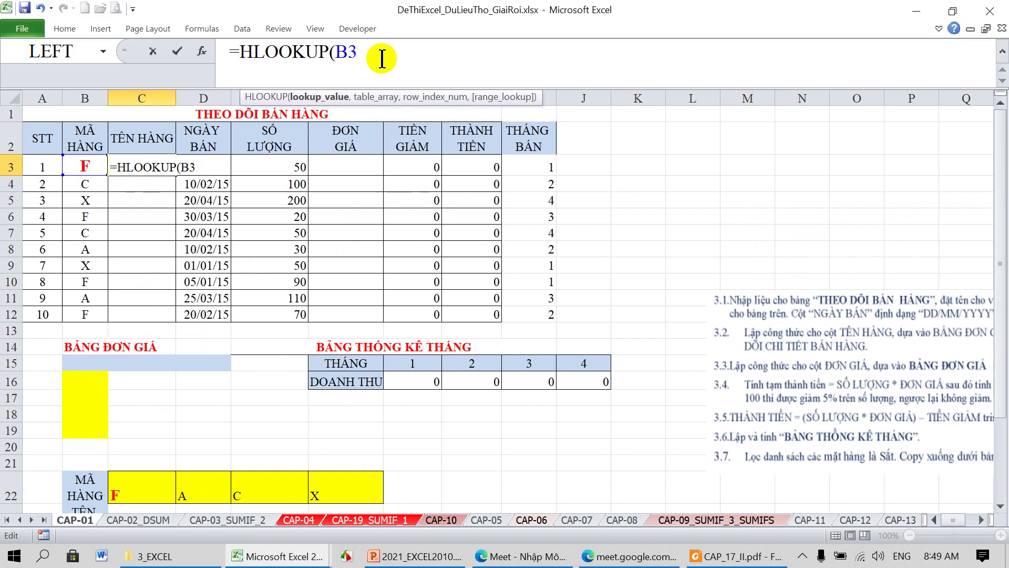
pyautogui.write(',')
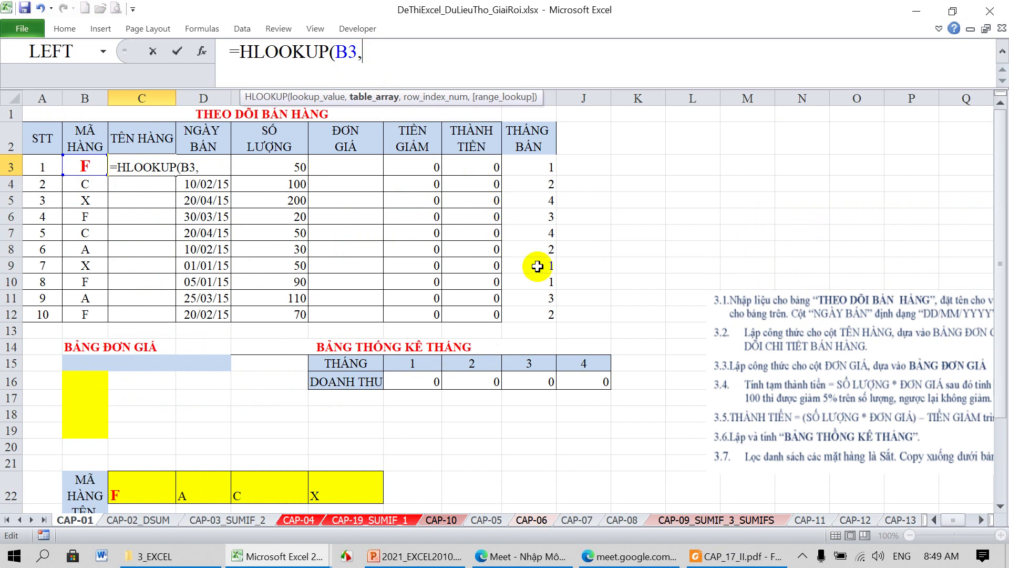
pyautogui.moveTo(1001, 266); pyautogui.dragTo(1001, 300)
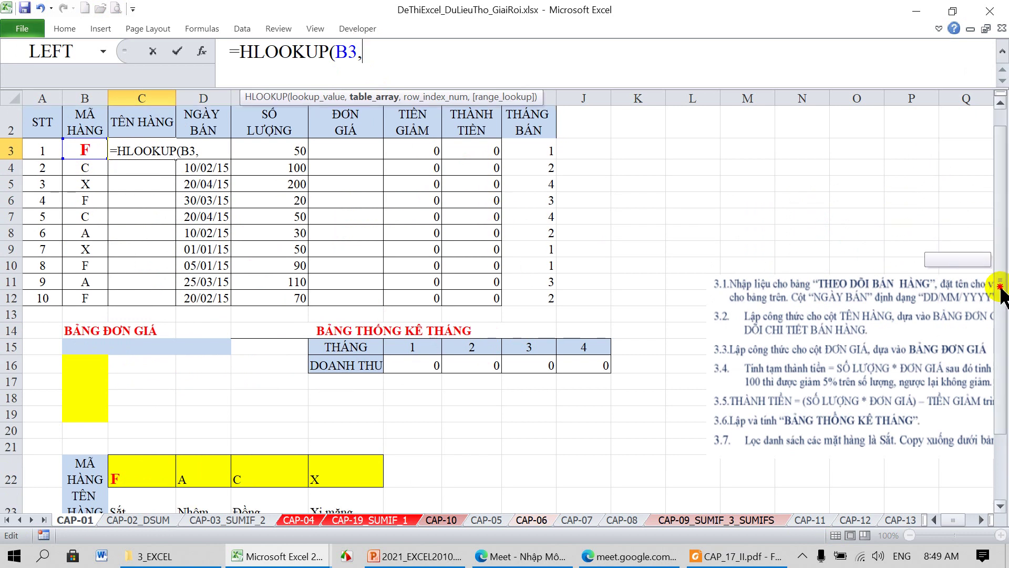
pyautogui.moveTo(144, 440)
pyautogui.mouseDown()
pyautogui.moveTo(296, 496)
pyautogui.moveTo(335, 485)
pyautogui.moveTo(336, 498)
pyautogui.mouseUp()
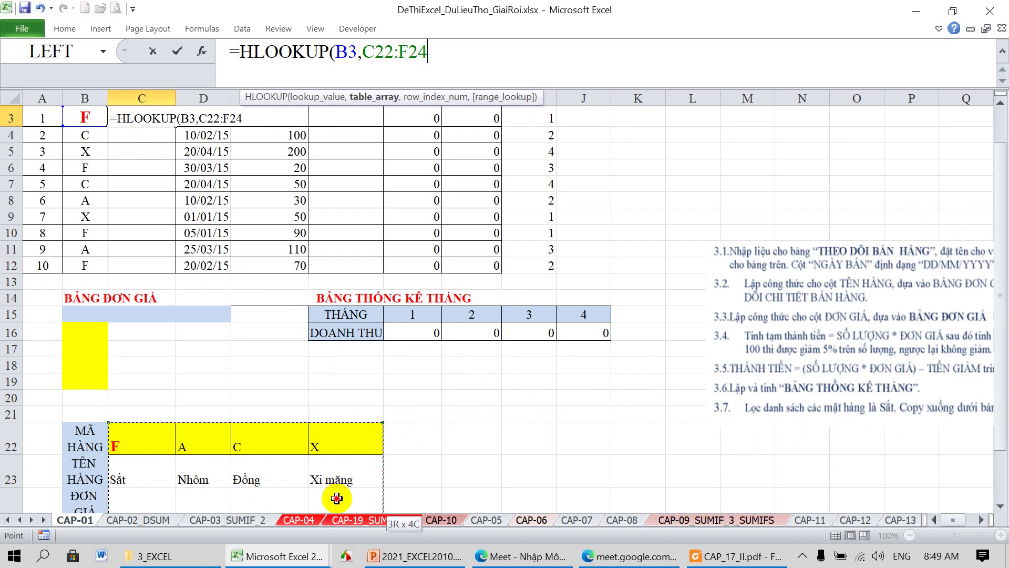
pyautogui.moveTo(336, 497); pyautogui.dragTo(337, 499)
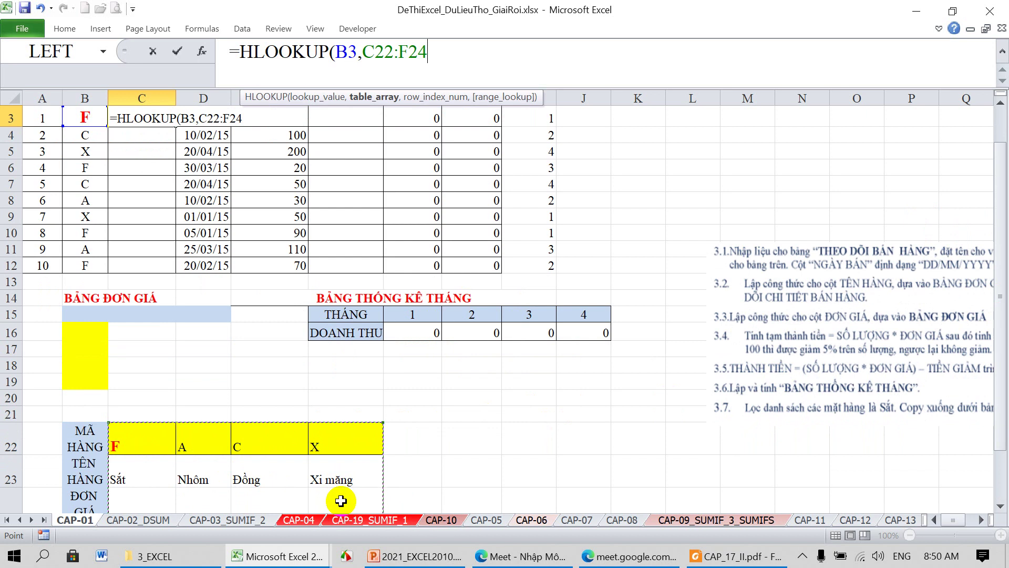
pyautogui.press('F4')
pyautogui.write('$F$24,2')
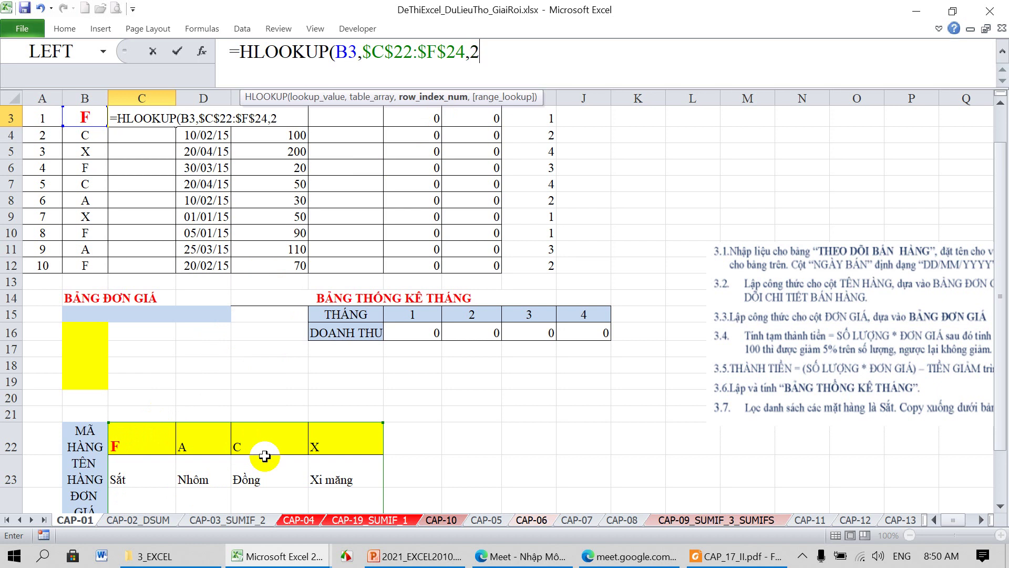
pyautogui.write(',0')
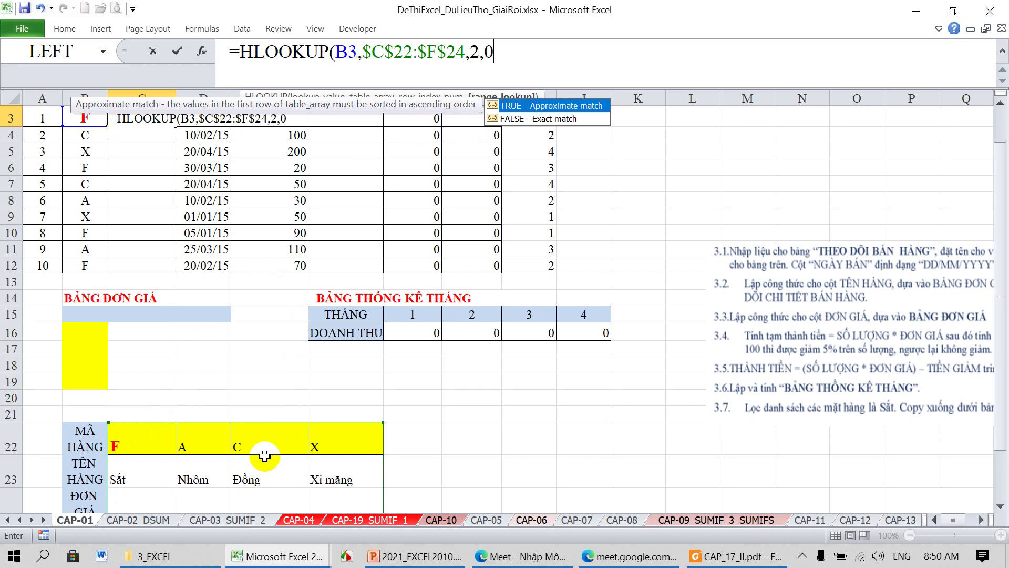
pyautogui.write(')')
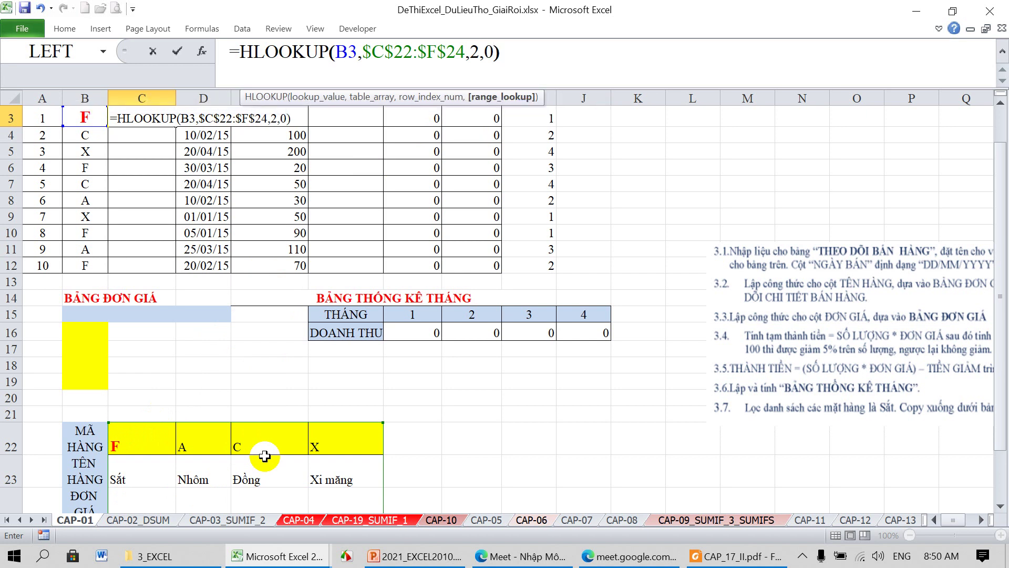
pyautogui.press('Return')
# Step: Copy the C3 HLOOKUP formula down to C12
pyautogui.scroll(1, 216, 189)
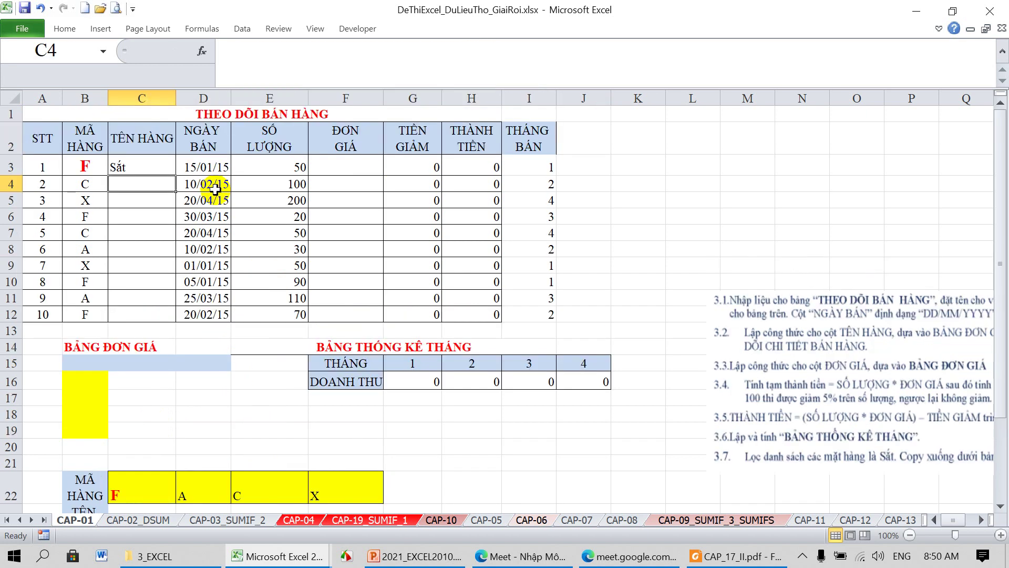
pyautogui.click(158, 169)
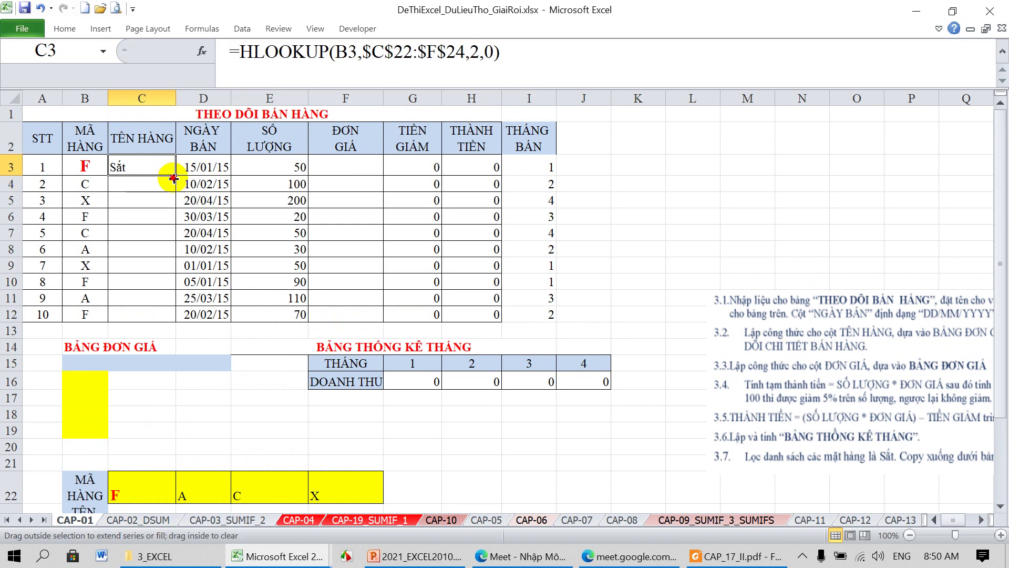
pyautogui.moveTo(173, 178); pyautogui.dragTo(166, 315)
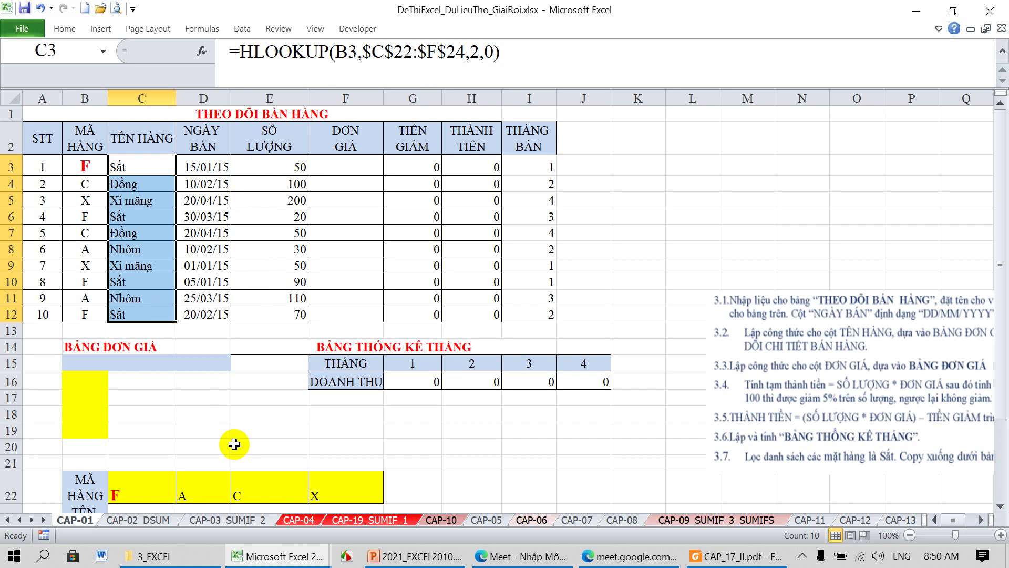
pyautogui.scroll(-1, 234, 445)
# Step: Check the transposed price table, then move the BẢNG ĐƠN GIÁ title from B14 to B21
pyautogui.click(203, 421)
pyautogui.click(157, 466)
pyautogui.click(179, 481)
pyautogui.scroll(1, 210, 435)
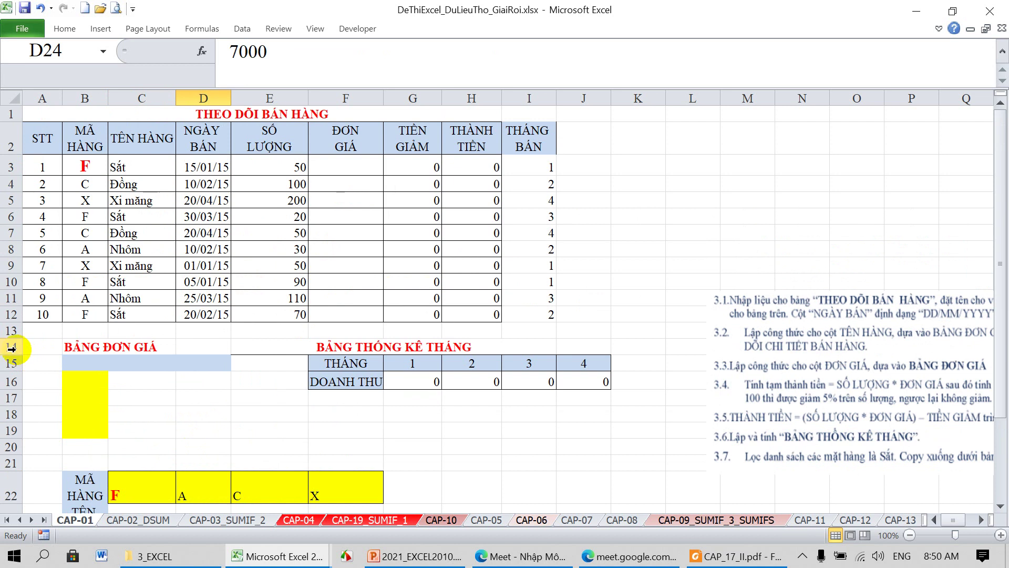
pyautogui.click(74, 347)
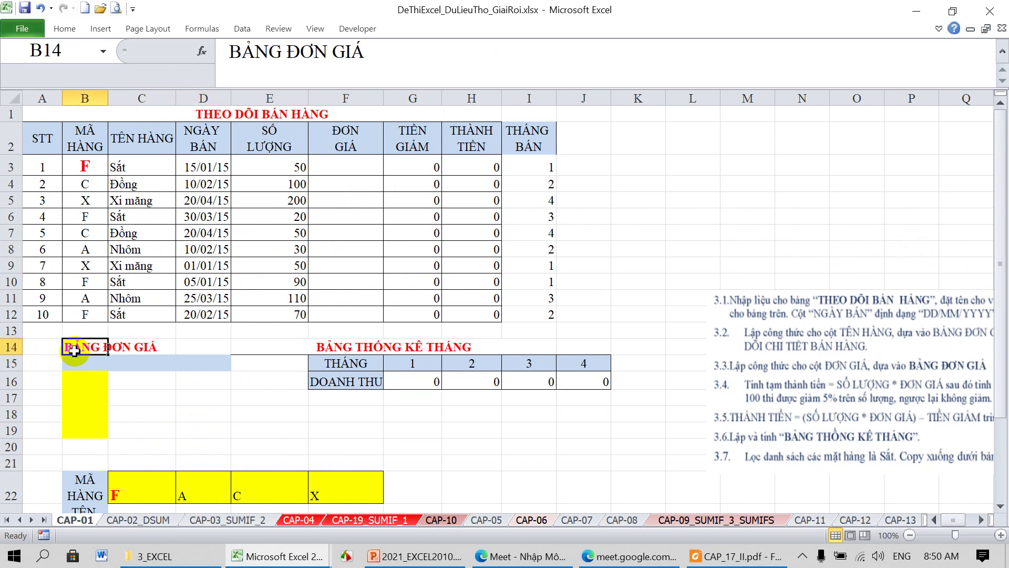
pyautogui.hotkey('ctrl', 'c')
pyautogui.click(99, 460)
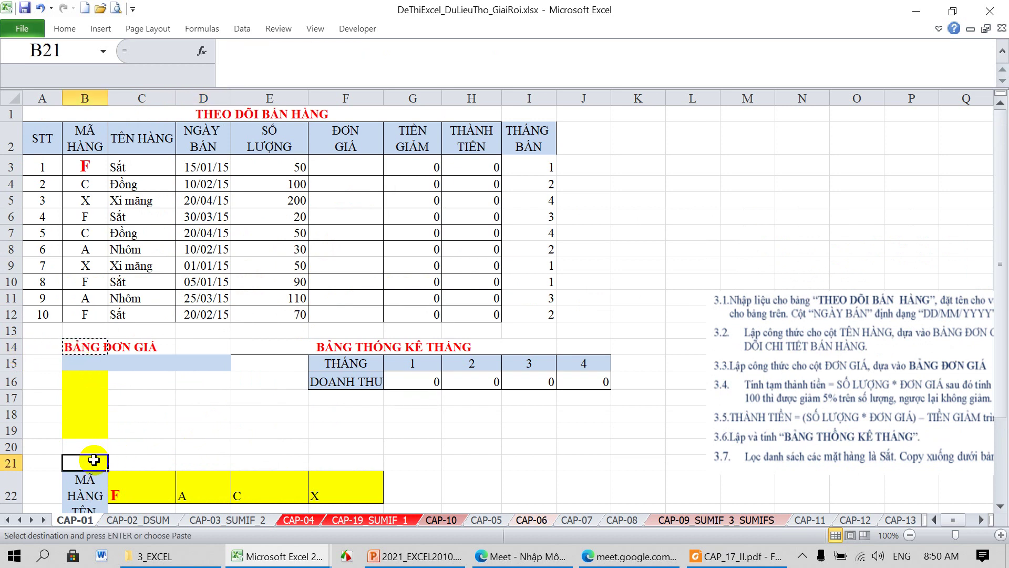
pyautogui.hotkey('ctrl', 'v')
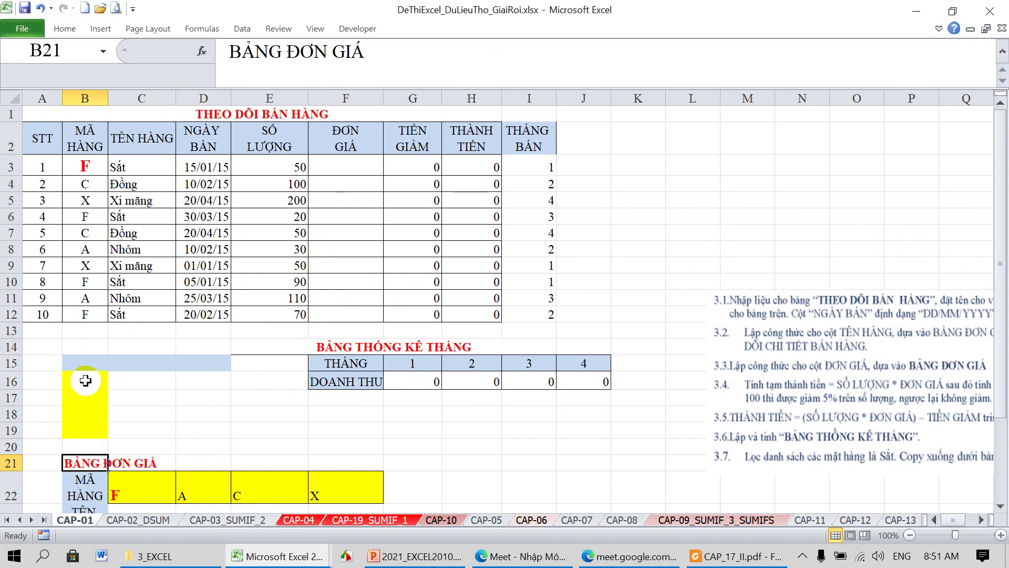
# Step: Hide the empty rows 13 through 20
pyautogui.moveTo(9, 332); pyautogui.dragTo(9, 447)
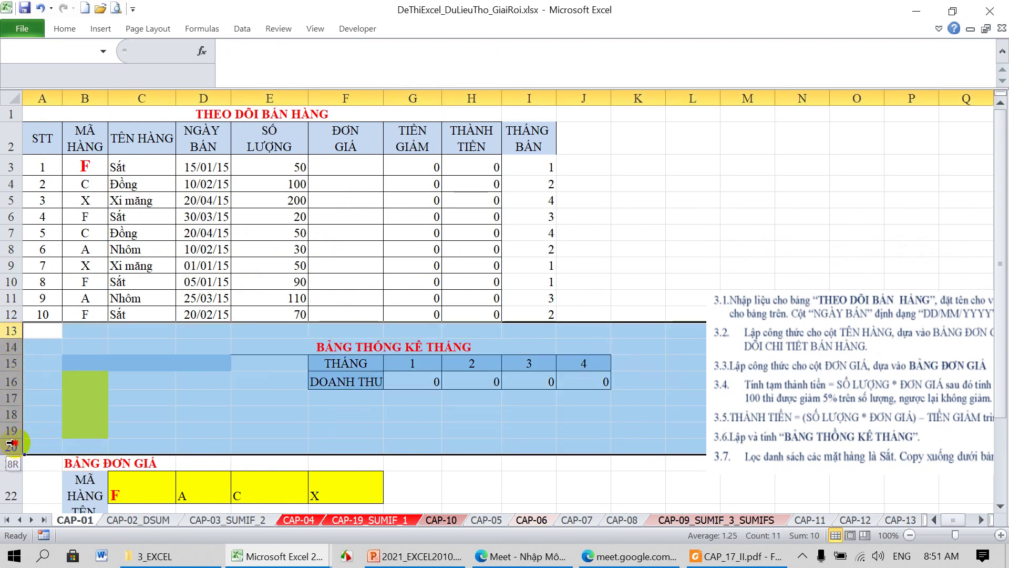
pyautogui.rightClick(10, 397)
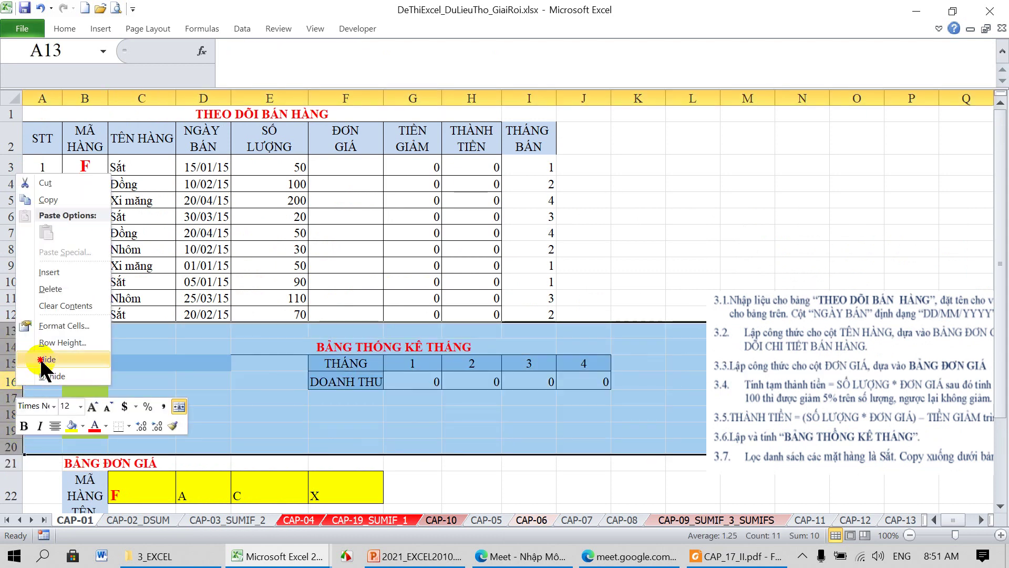
pyautogui.click(46, 360)
pyautogui.click(211, 386)
pyautogui.click(364, 424)
pyautogui.click(439, 427)
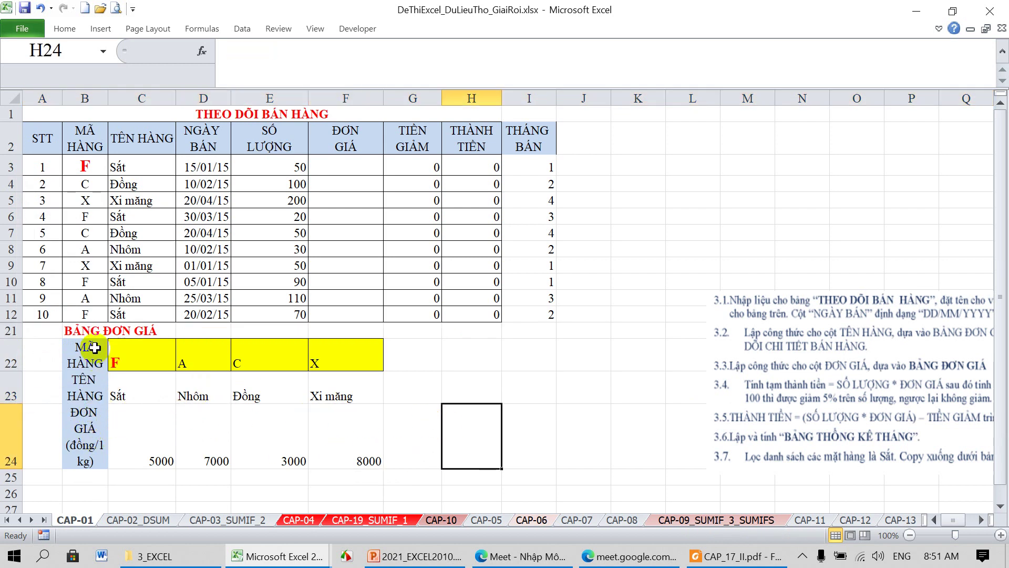
# Step: Widen column B so the MÃ HÀNG heading fits
pyautogui.click(108, 111)
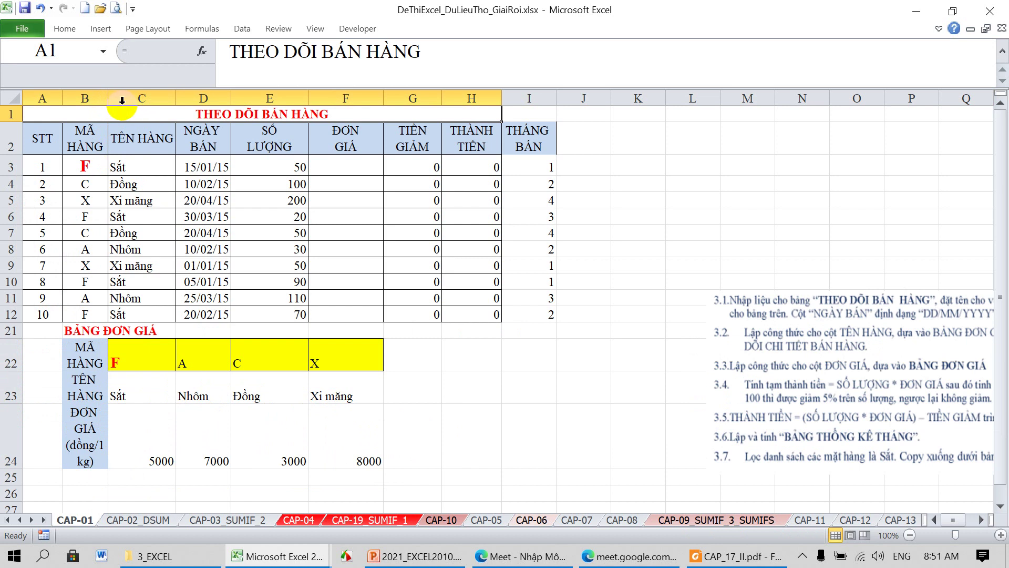
pyautogui.moveTo(107, 99); pyautogui.dragTo(147, 98)
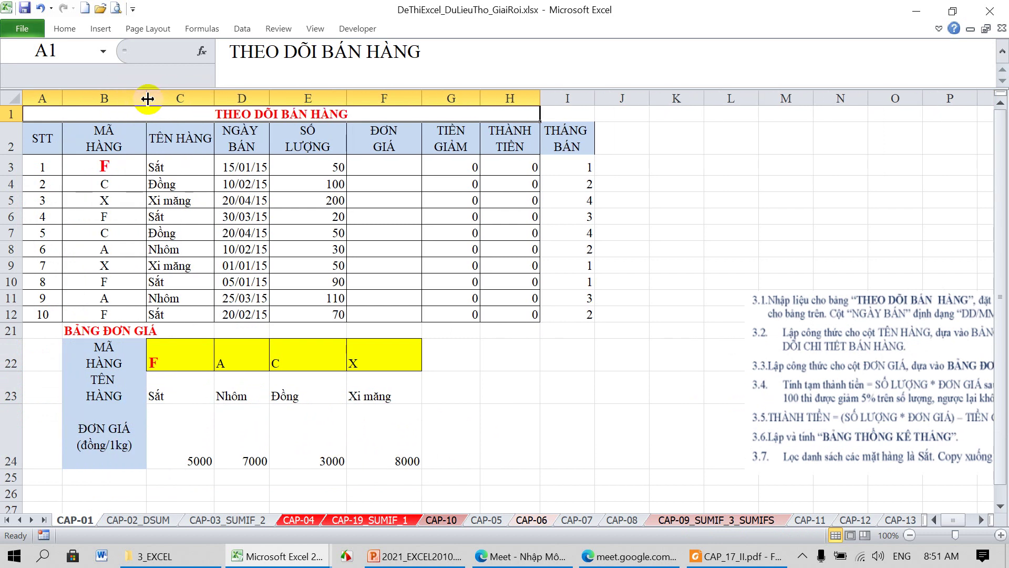
pyautogui.click(407, 166)
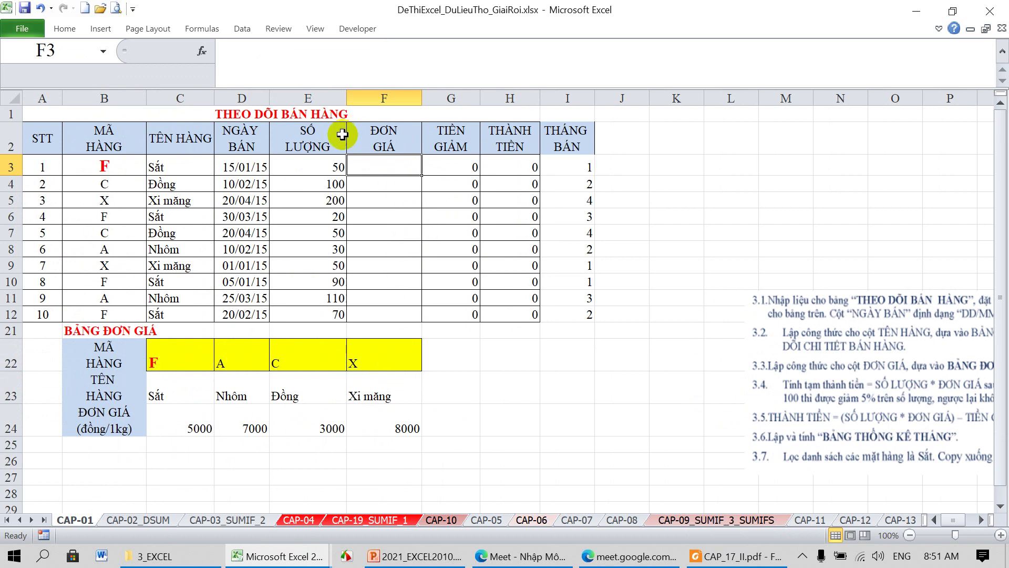
# Step: Enter =HLOOKUP(B3,$C$22:$F$24,3,0) in F3 with an absolute table reference
pyautogui.click(299, 62)
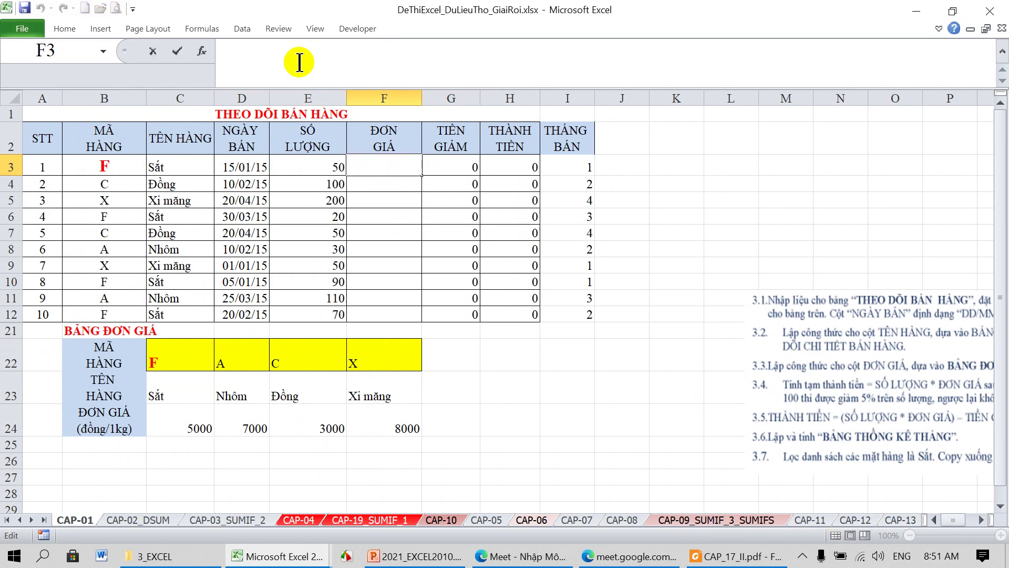
pyautogui.write('=HLOOKU')
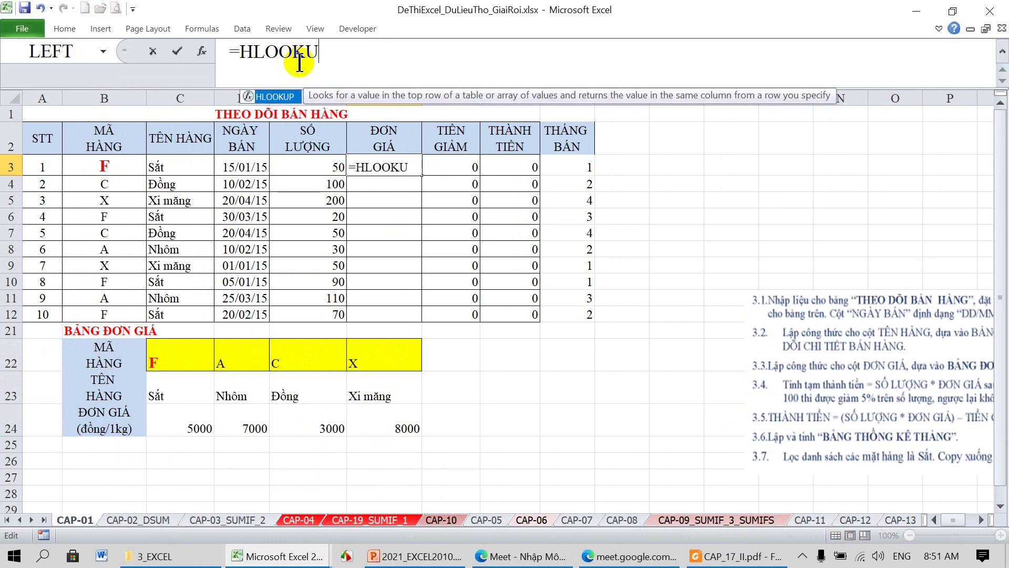
pyautogui.write('P(')
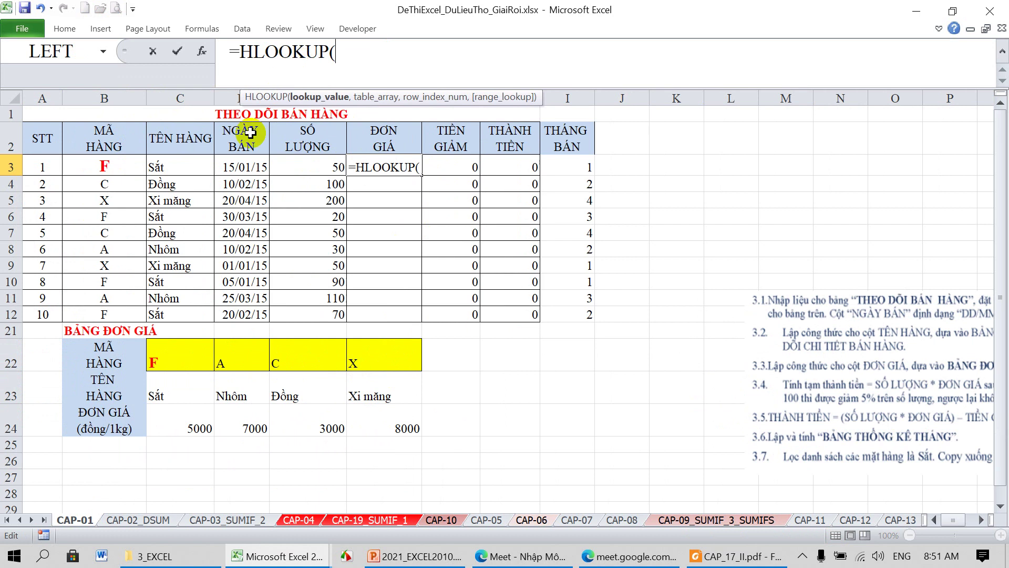
pyautogui.click(109, 168)
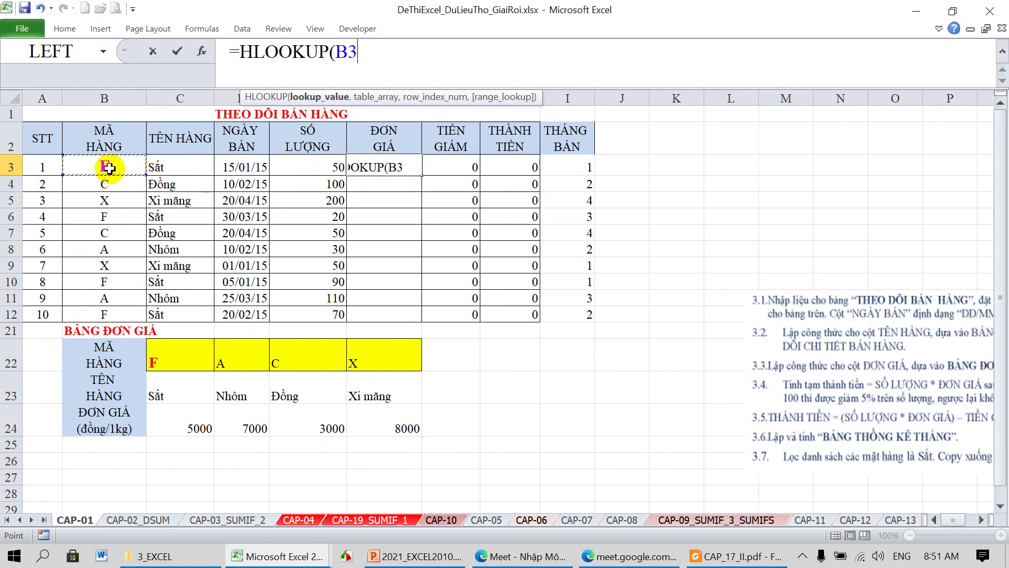
pyautogui.write(',')
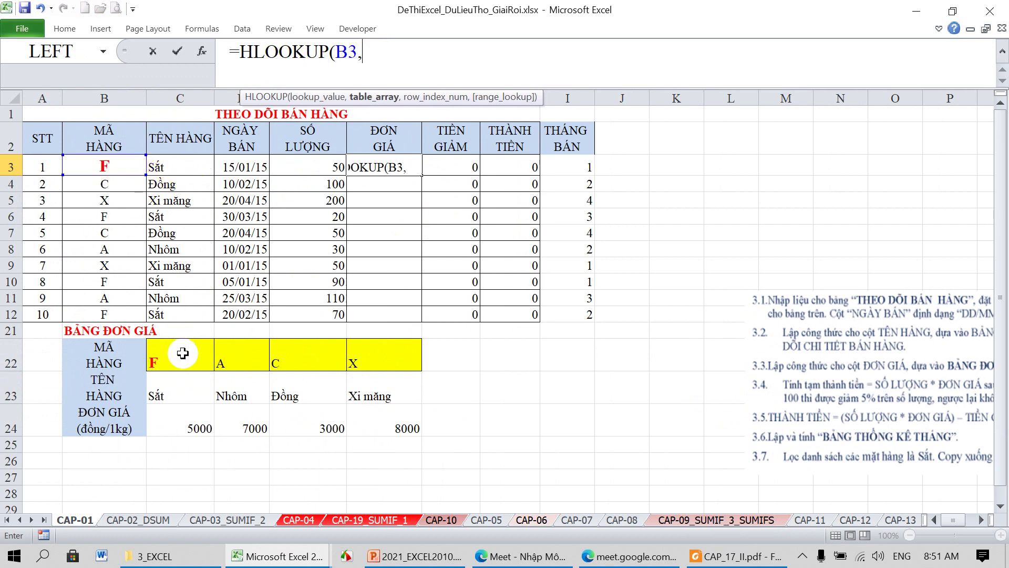
pyautogui.moveTo(183, 353); pyautogui.dragTo(360, 412)
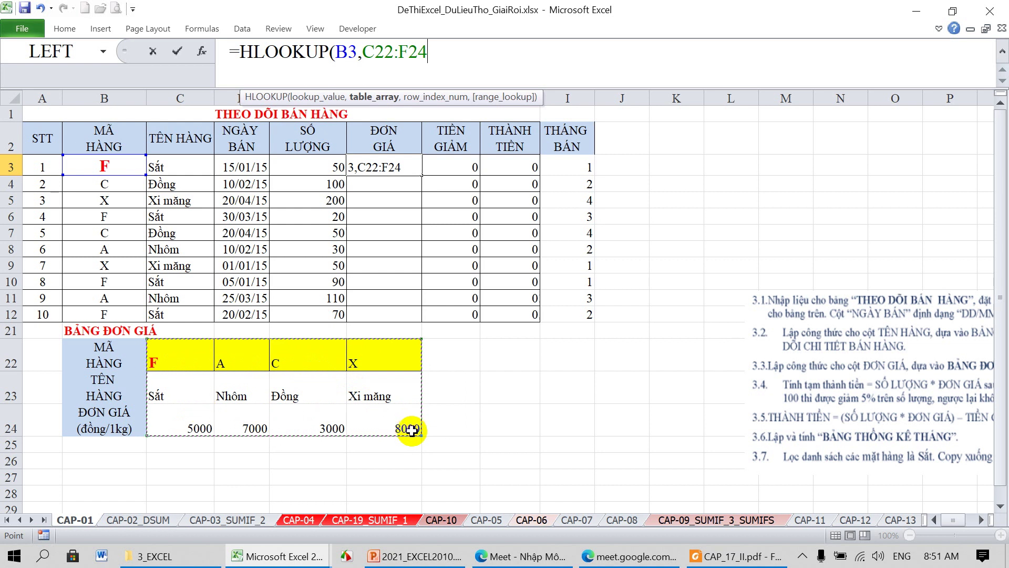
pyautogui.press('F4')
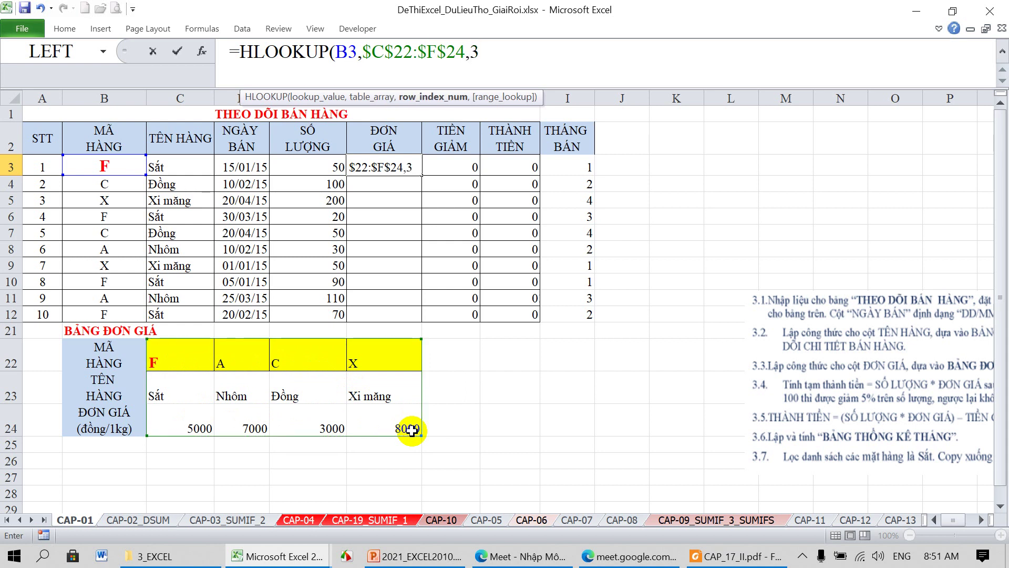
pyautogui.write(',0)')
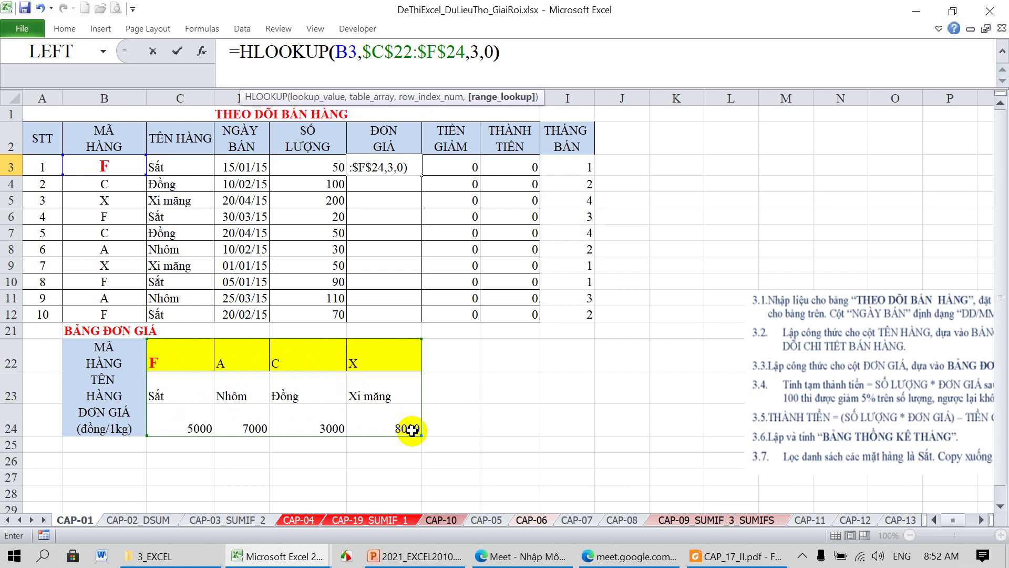
pyautogui.press('Return')
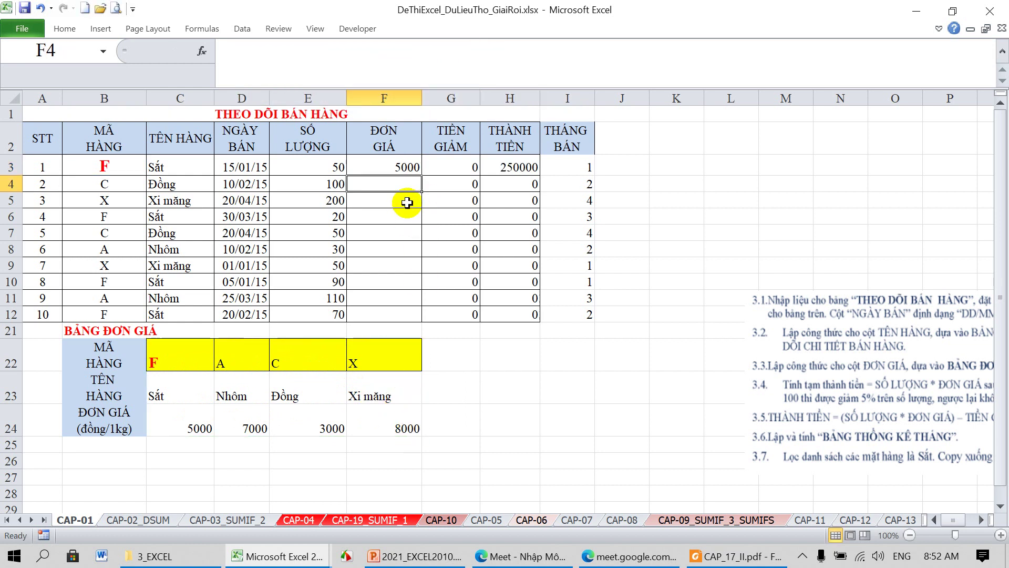
# Step: Copy the F3 price formula down to F12
pyautogui.click(409, 166)
pyautogui.moveTo(421, 166); pyautogui.dragTo(422, 328)
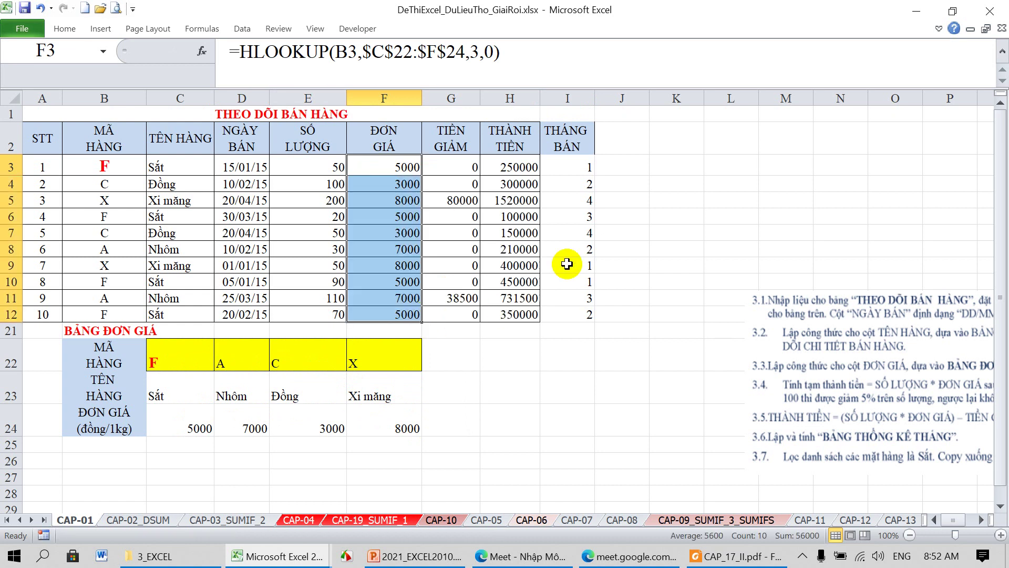
pyautogui.click(566, 94)
# Step: Hide the THÁNG BÁN column I and copy the ĐƠN GIÁ header from F2 into J2
pyautogui.rightClick(565, 95)
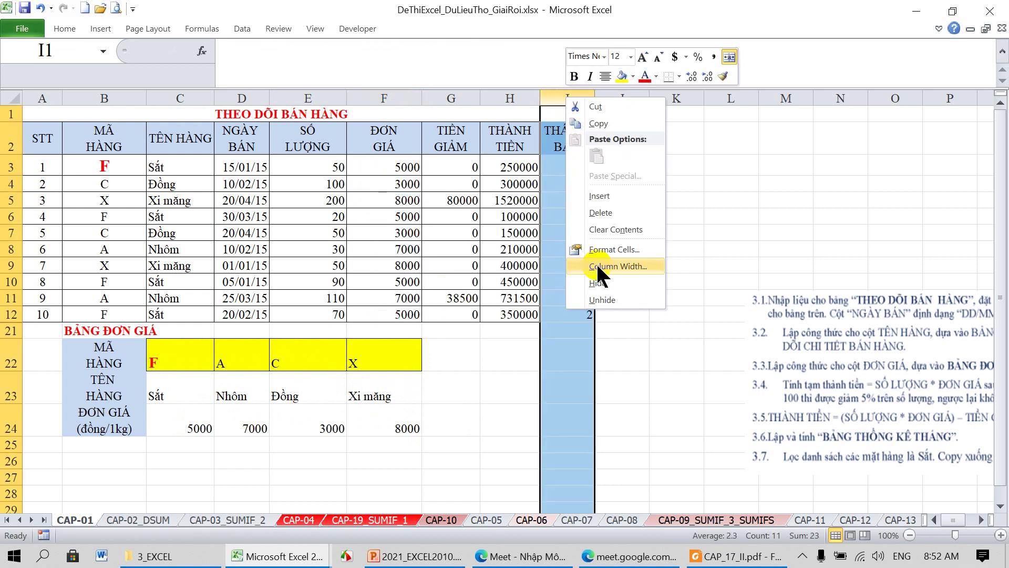
pyautogui.click(597, 284)
pyautogui.click(576, 160)
pyautogui.click(580, 136)
pyautogui.click(592, 97)
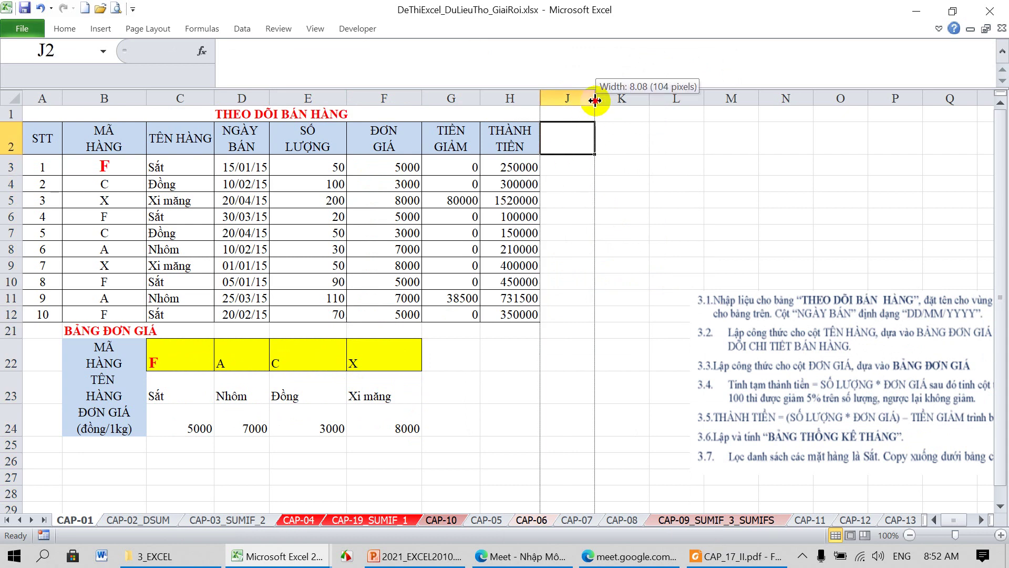
pyautogui.click(394, 138)
pyautogui.hotkey('ctrl', 'c')
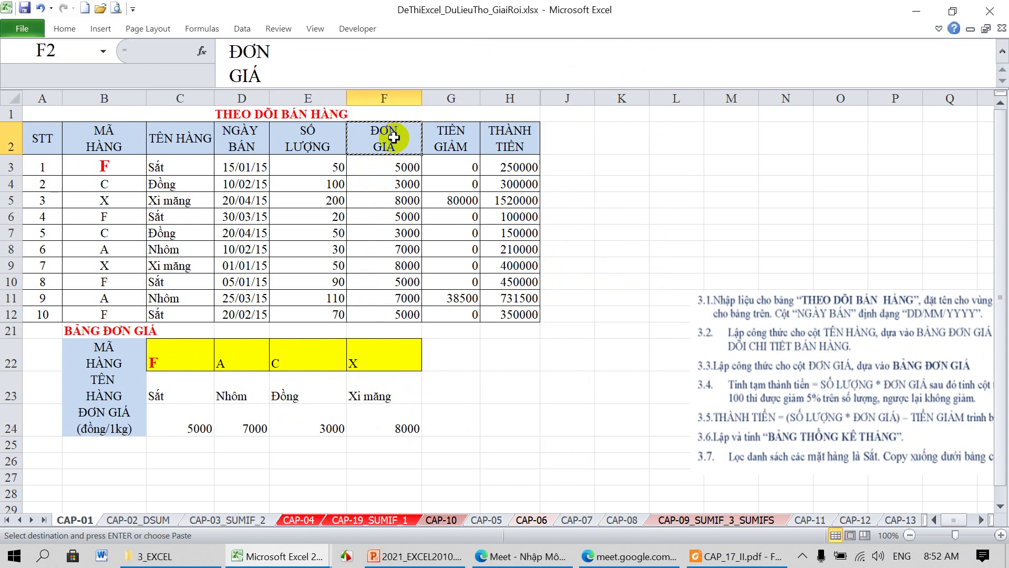
pyautogui.click(560, 131)
pyautogui.press('Return')
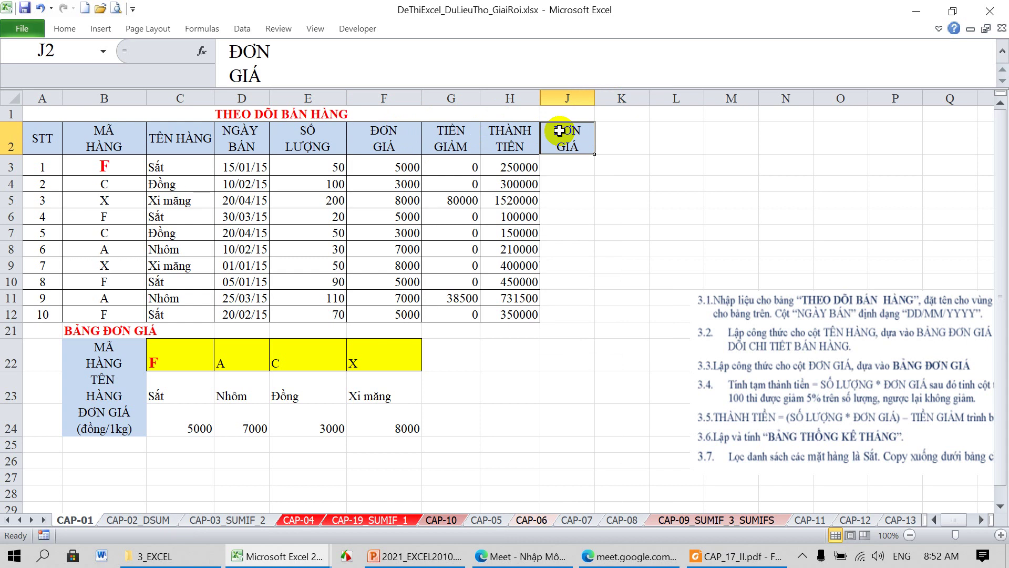
# Step: Enter =HLOOKUP(C3,$C$23:$F$24,2,0) in J3 to look up price by item name
pyautogui.click(573, 166)
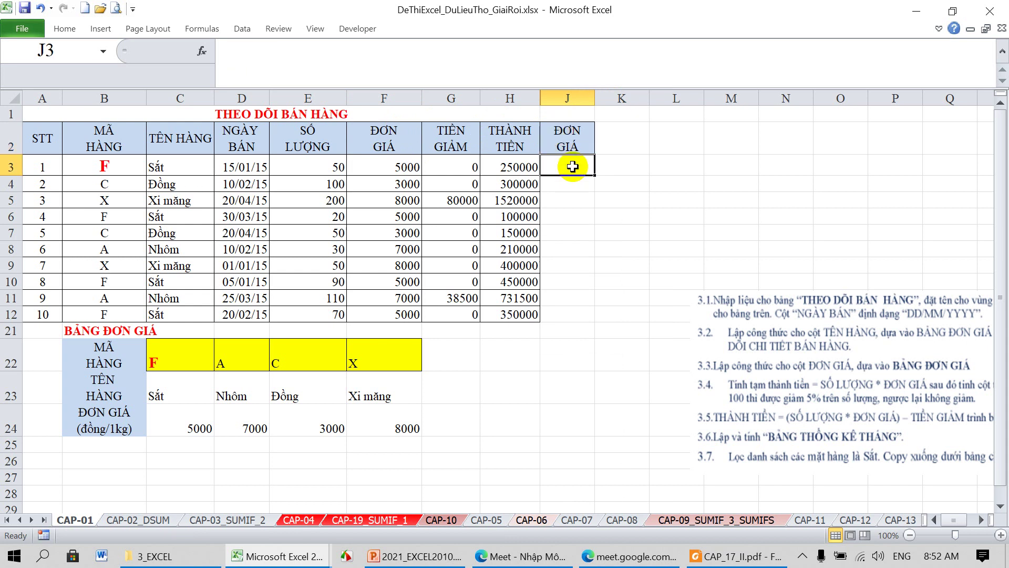
pyautogui.moveTo(199, 355); pyautogui.dragTo(371, 362)
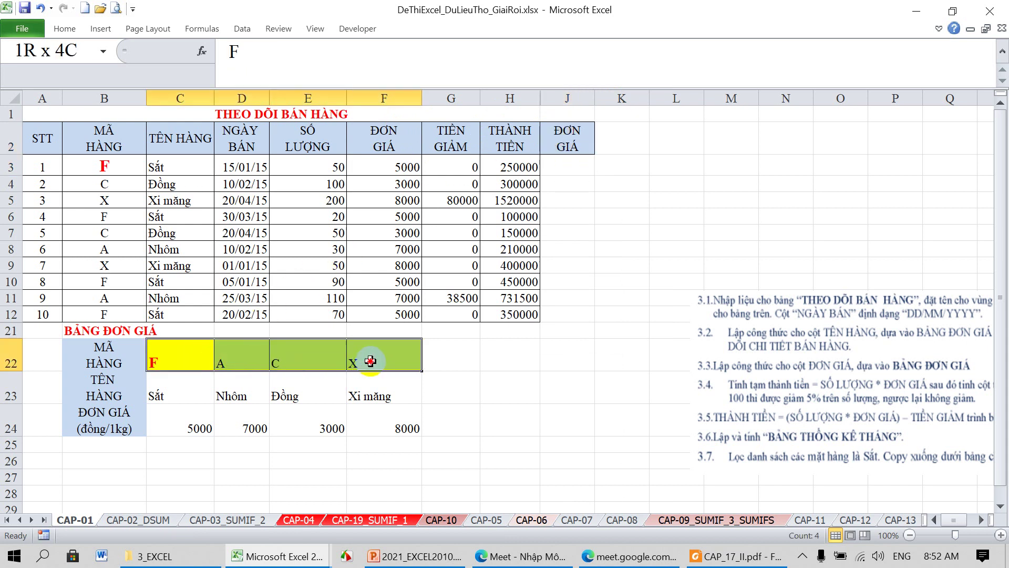
pyautogui.click(566, 167)
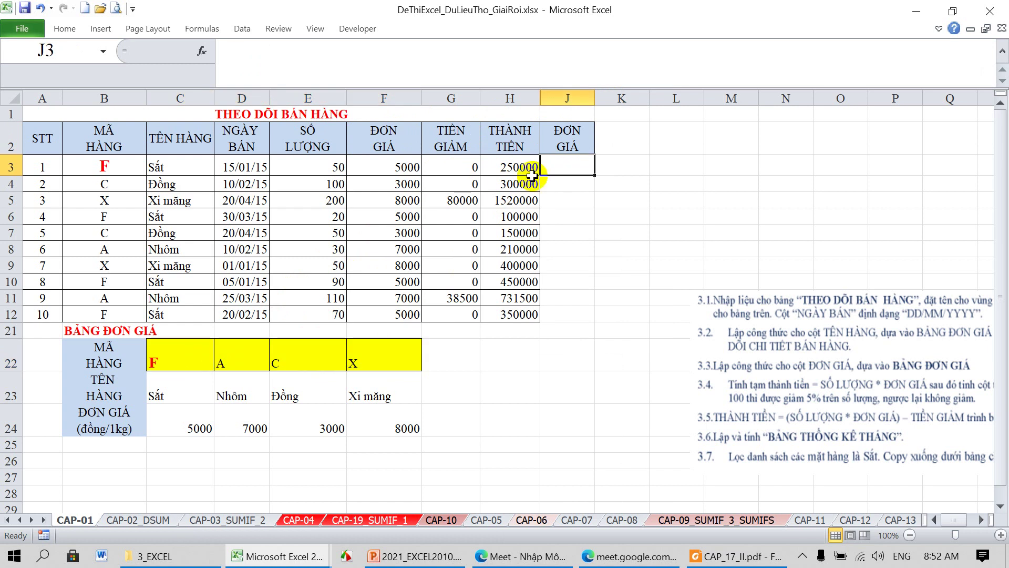
pyautogui.write('=H')
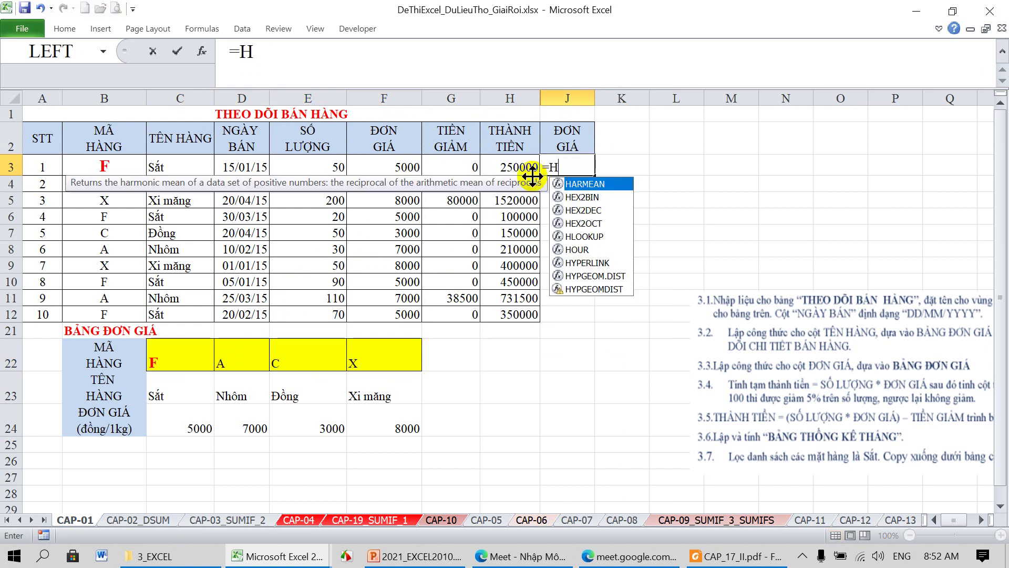
pyautogui.write('LOOKUP(')
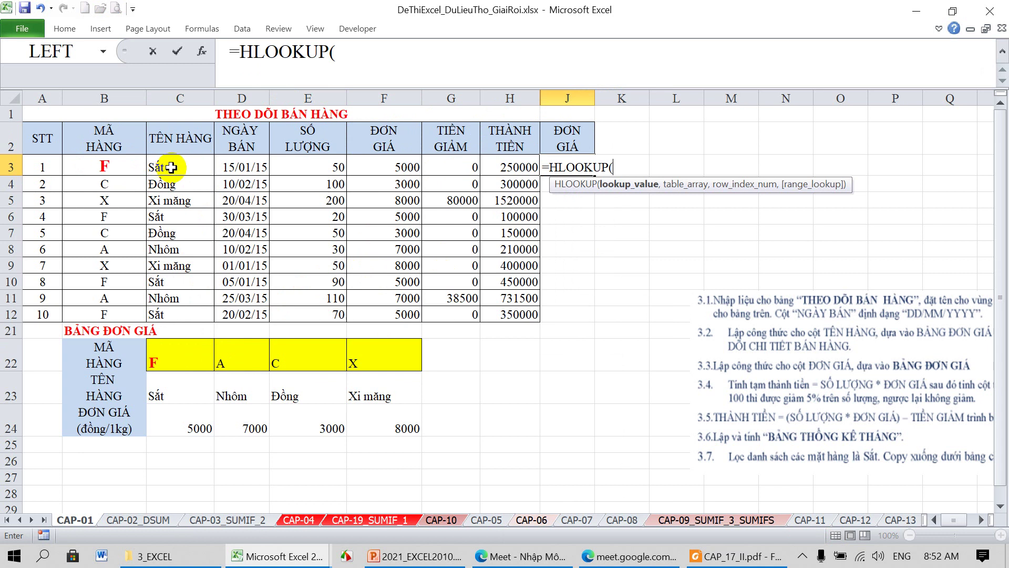
pyautogui.click(179, 169)
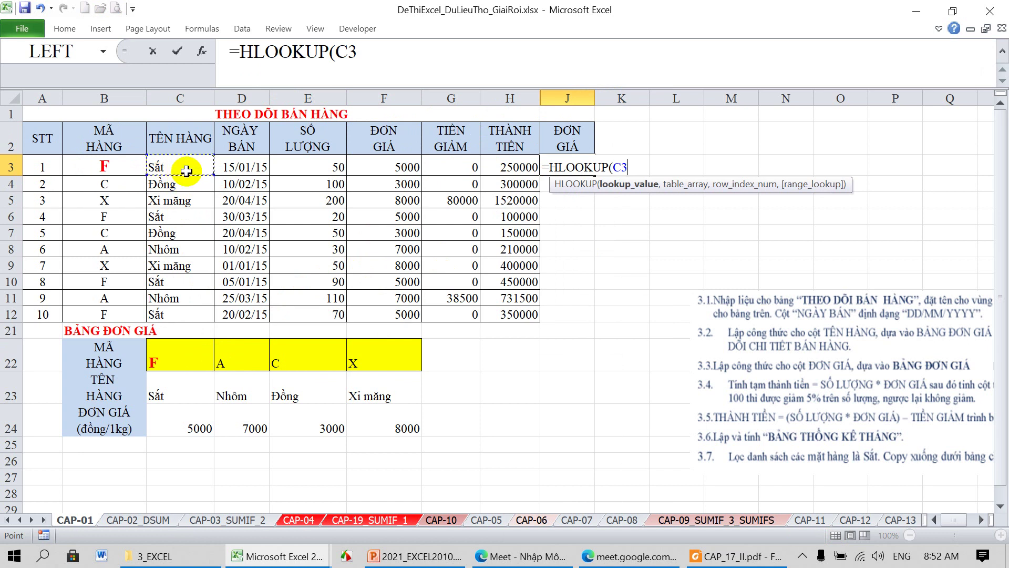
pyautogui.write(',')
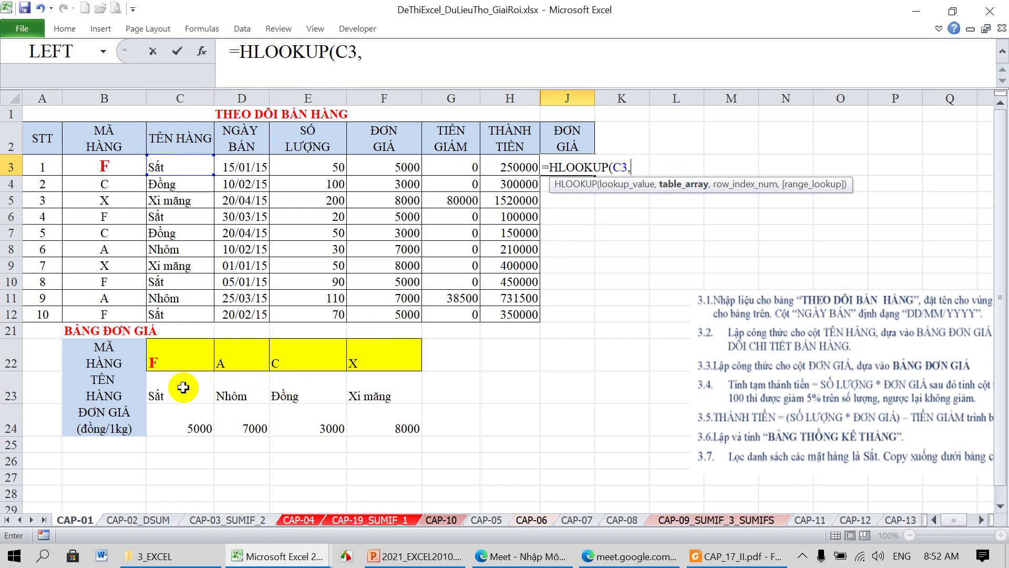
pyautogui.moveTo(177, 389); pyautogui.dragTo(373, 415)
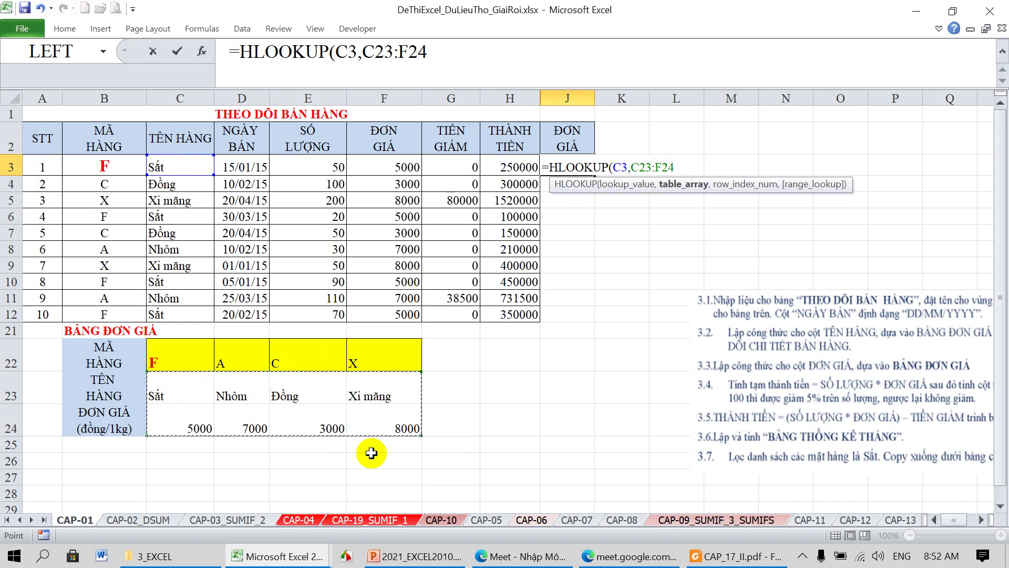
pyautogui.press('F4')
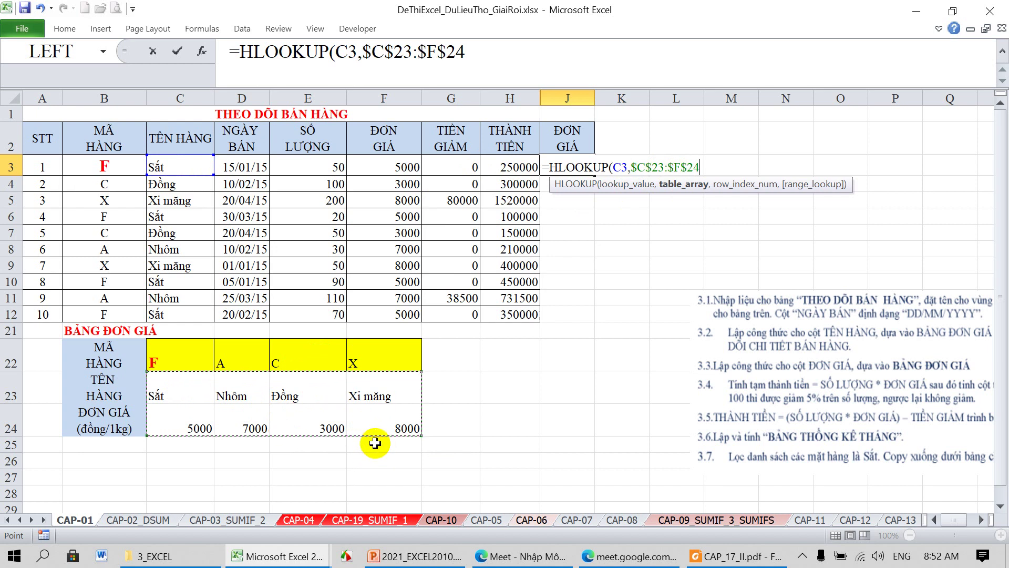
pyautogui.write(',2')
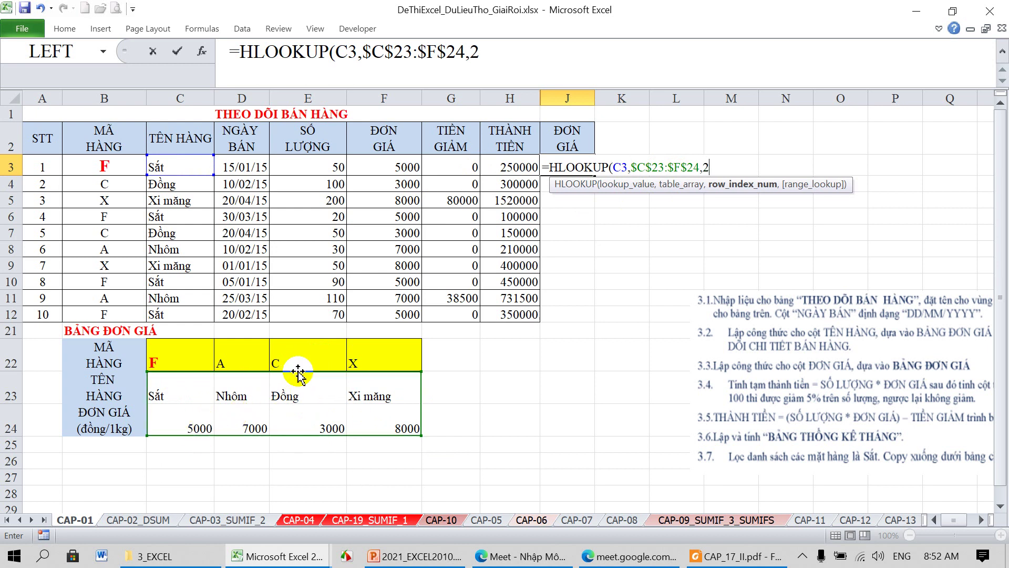
pyautogui.write(',0)')
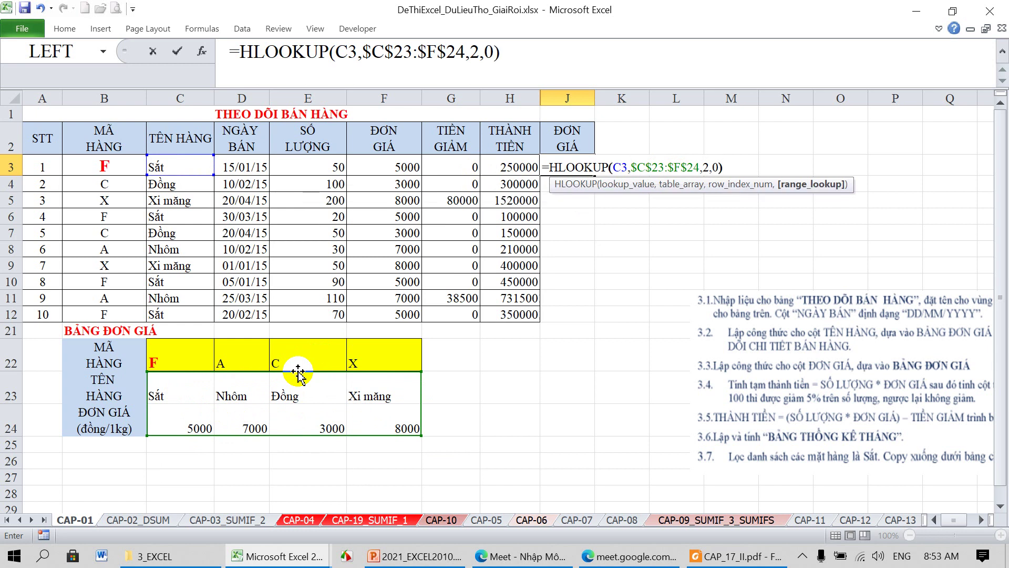
pyautogui.press('Return')
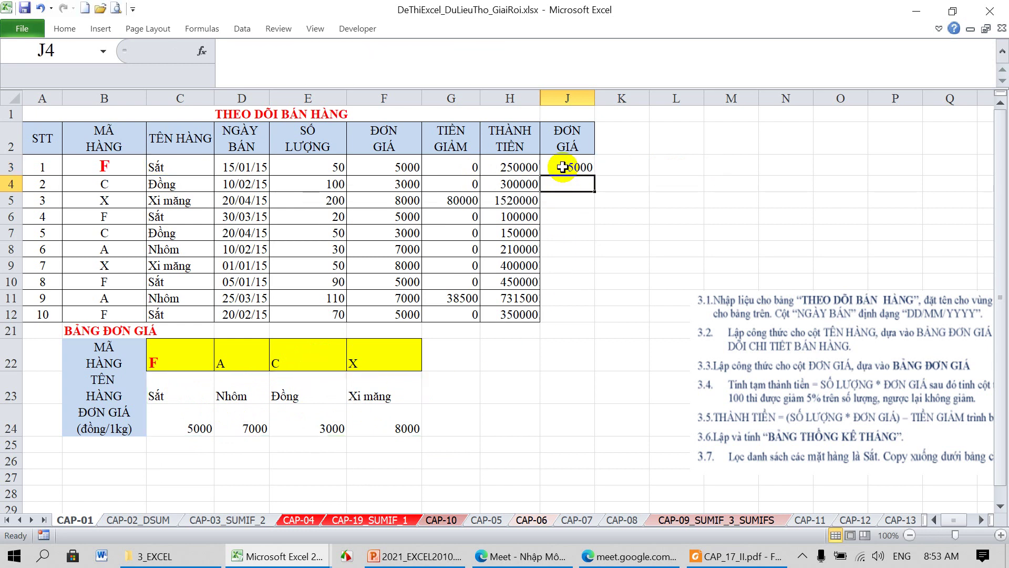
# Step: Copy J3's formula down to J12, compare it with F3's, then go to CAP-02_DSUM
pyautogui.click(563, 167)
pyautogui.moveTo(594, 175); pyautogui.dragTo(586, 318)
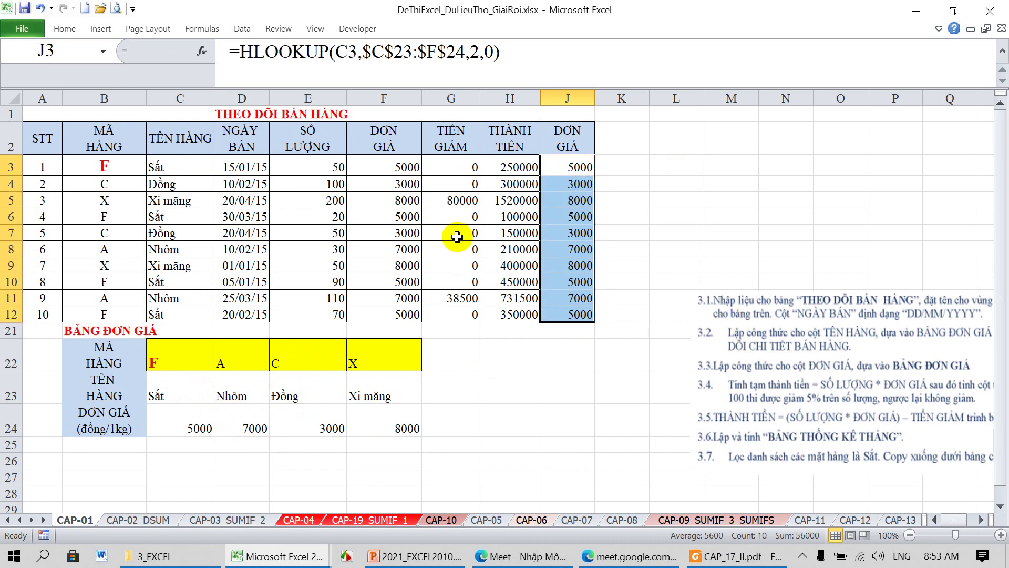
pyautogui.doubleClick(333, 166)
pyautogui.click(336, 216)
pyautogui.click(388, 167)
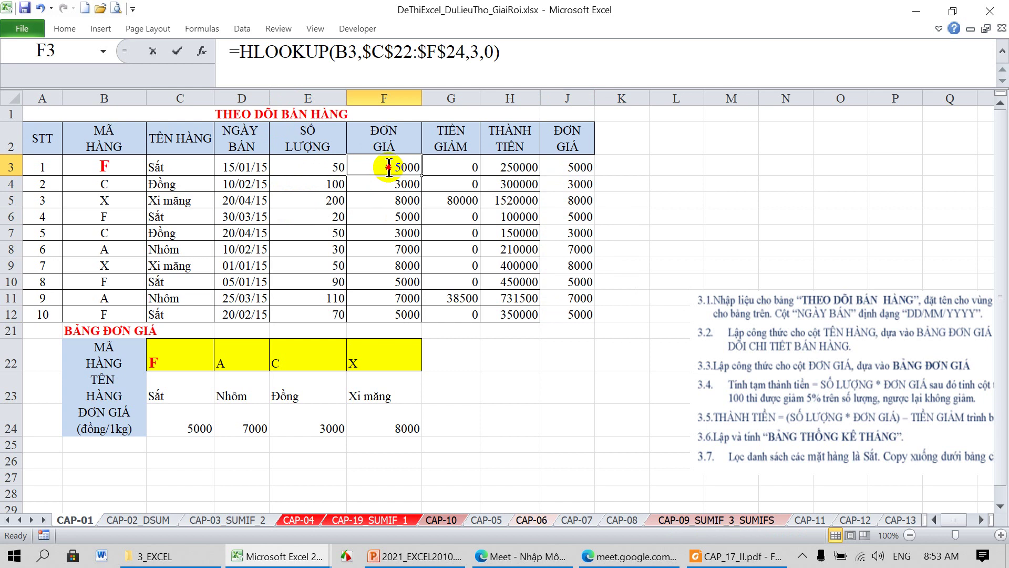
pyautogui.doubleClick(388, 167)
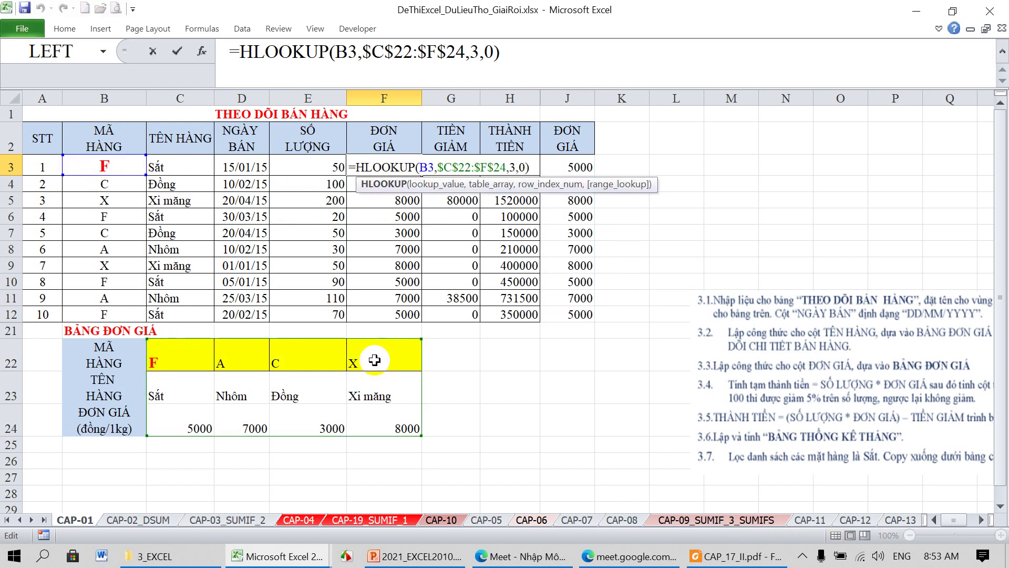
pyautogui.press('Return')
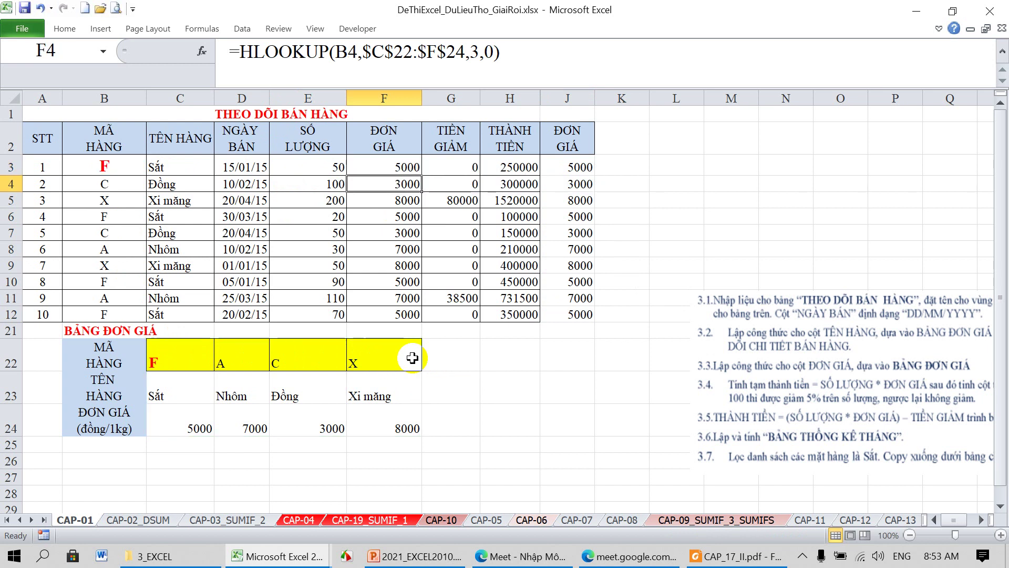
pyautogui.click(567, 166)
pyautogui.doubleClick(565, 167)
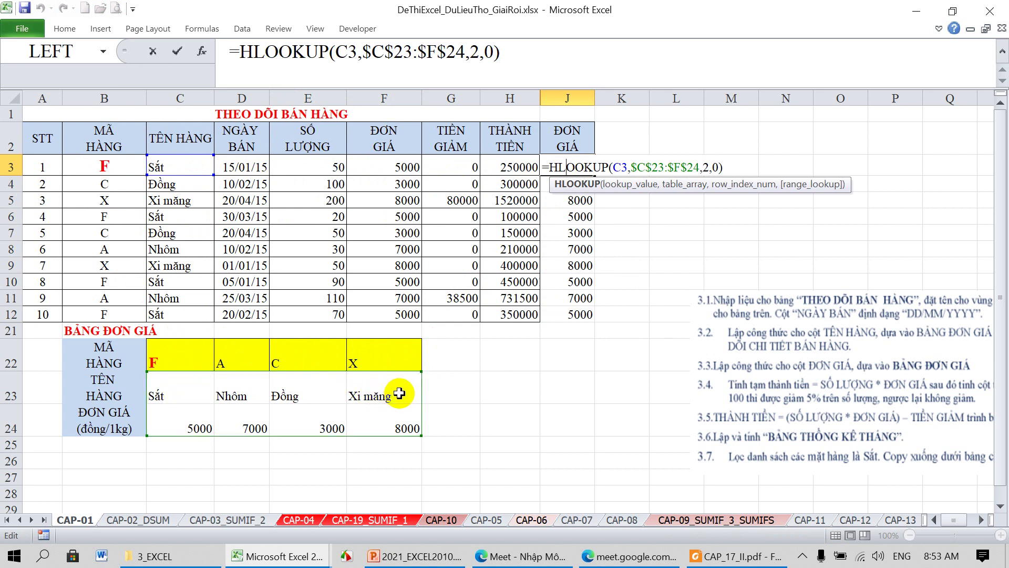
pyautogui.press('Escape')
pyautogui.hotkey('ctrl', 'pagedown')
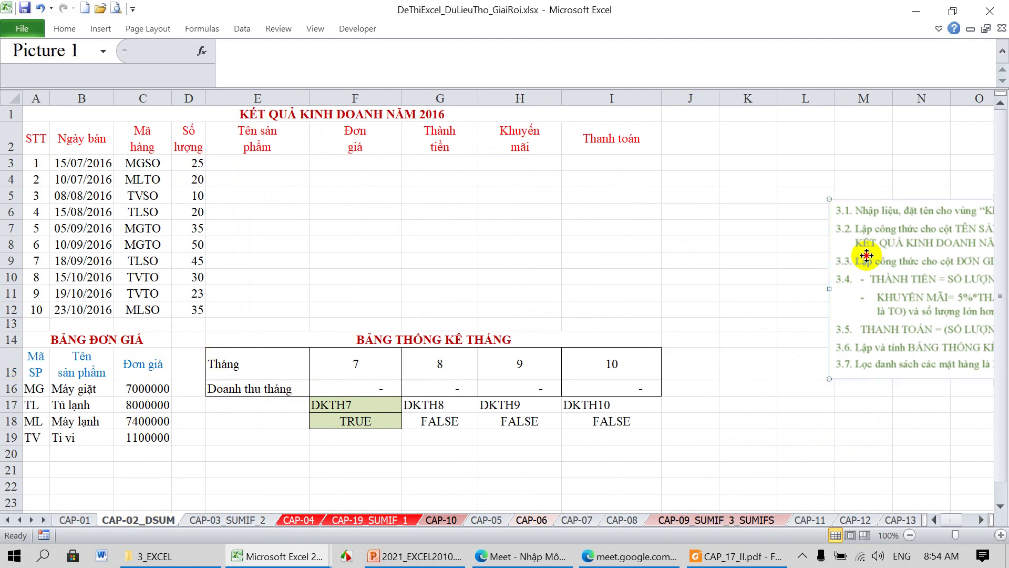
# Step: Move the instructions picture left over columns E–O, then begin a formula in E3
pyautogui.moveTo(866, 256); pyautogui.dragTo(591, 234)
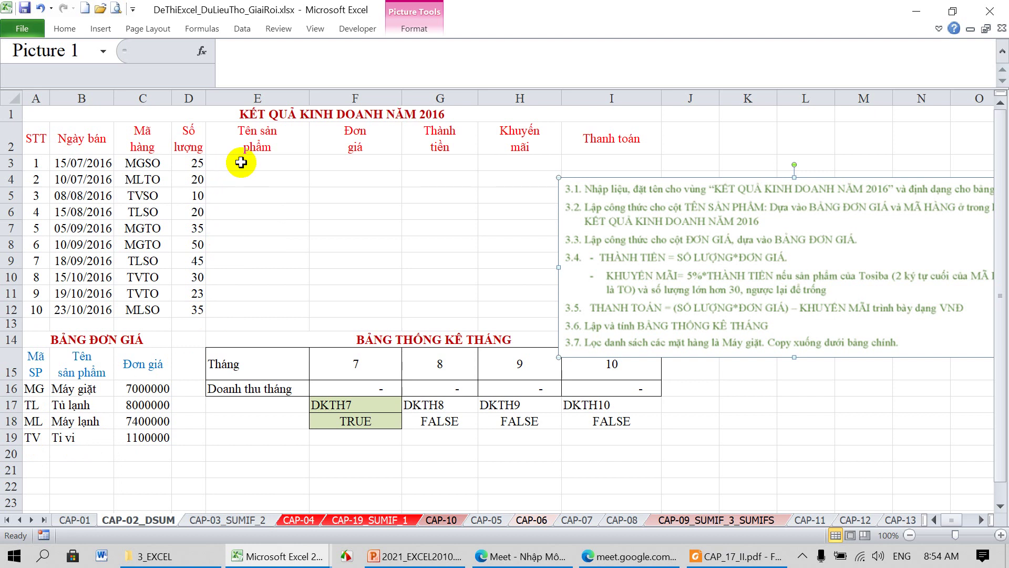
pyautogui.click(263, 161)
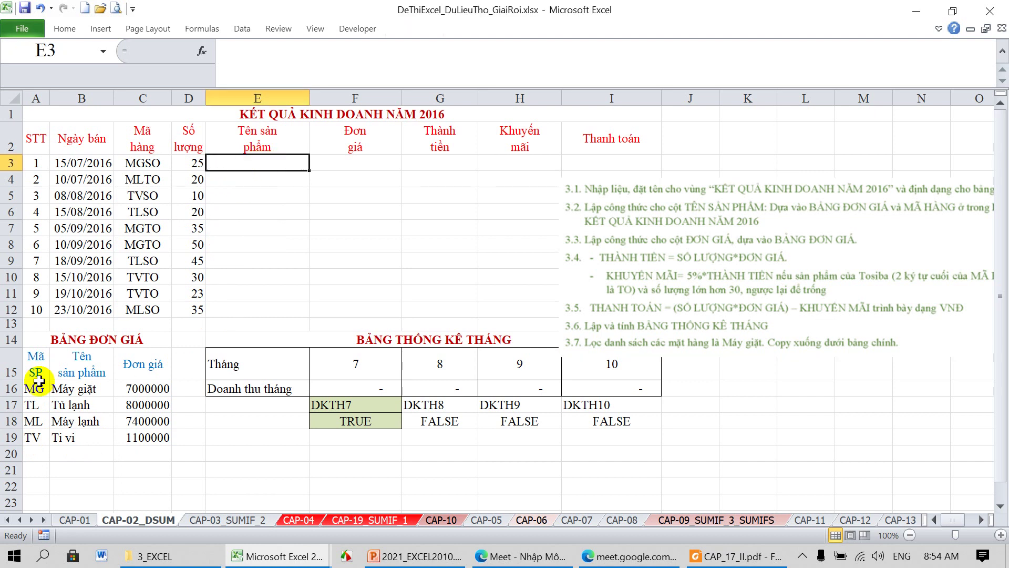
pyautogui.moveTo(34, 389); pyautogui.dragTo(32, 436)
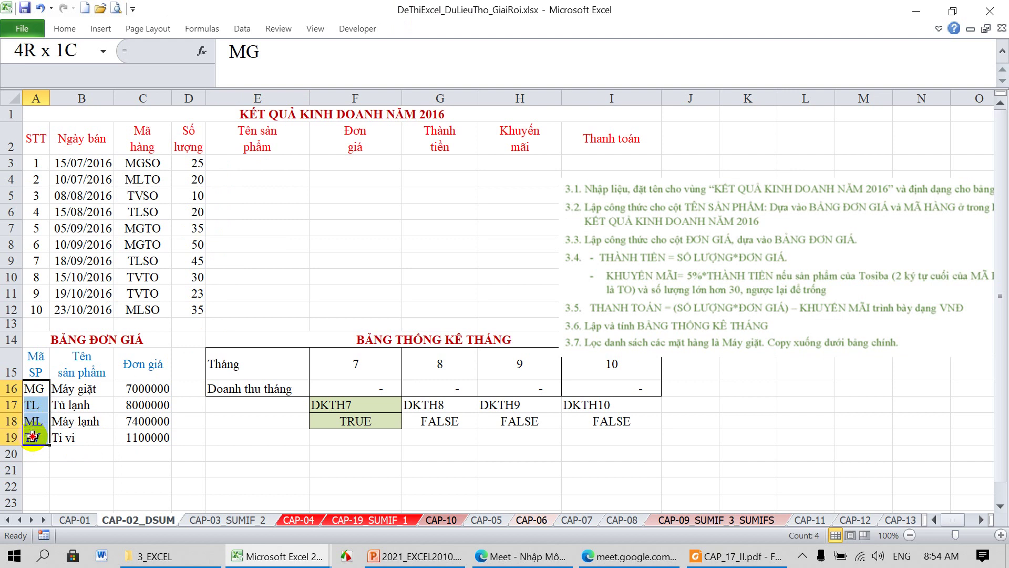
pyautogui.click(244, 163)
pyautogui.click(275, 50)
# Step: Enter =VLOOKUP(LEFT(C3,2),$A$16:$C$19,2,0) in E3 to look up the product name
pyautogui.write('=')
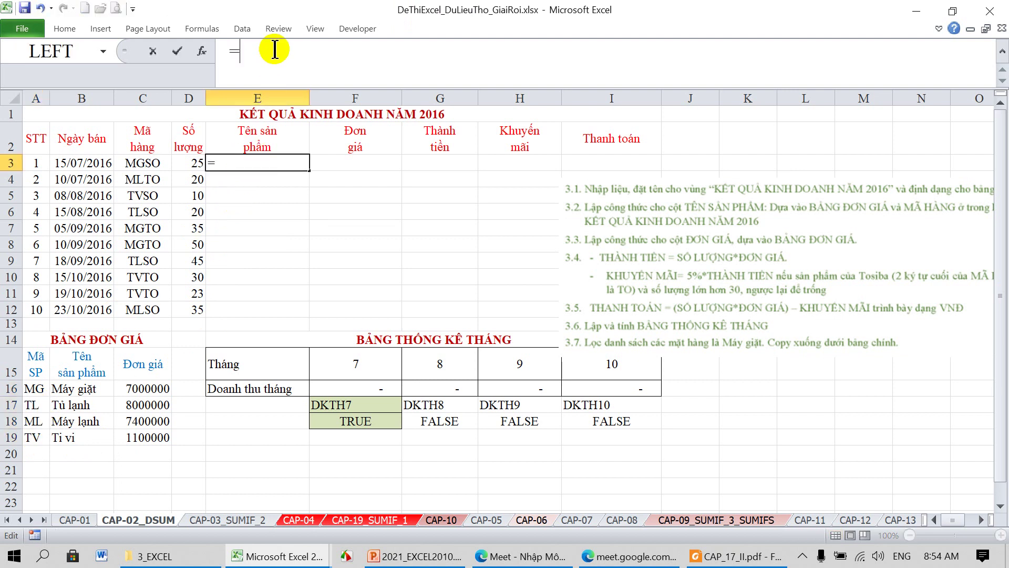
pyautogui.write('VLOOKU')
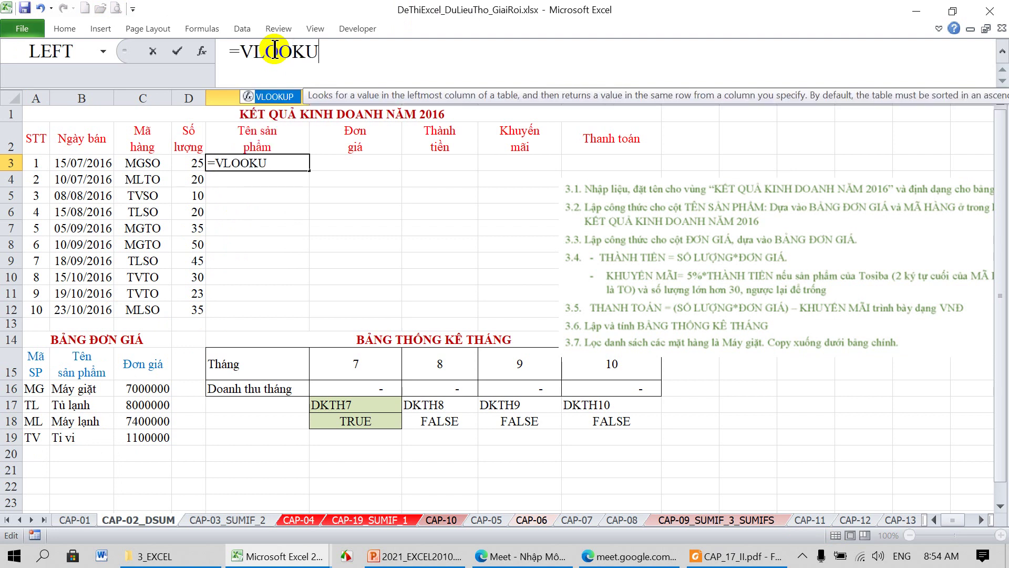
pyautogui.write('P(')
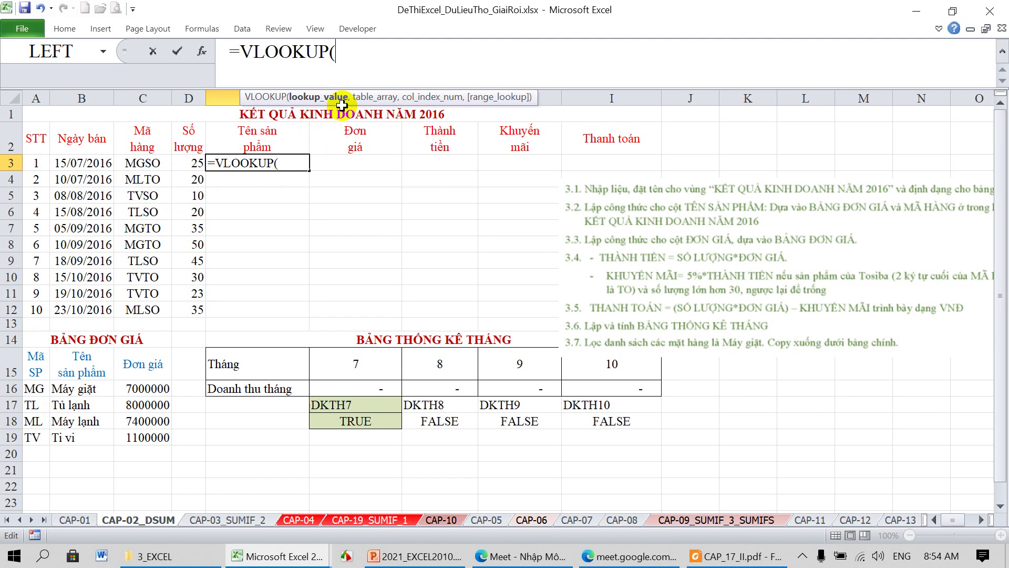
pyautogui.write('left(')
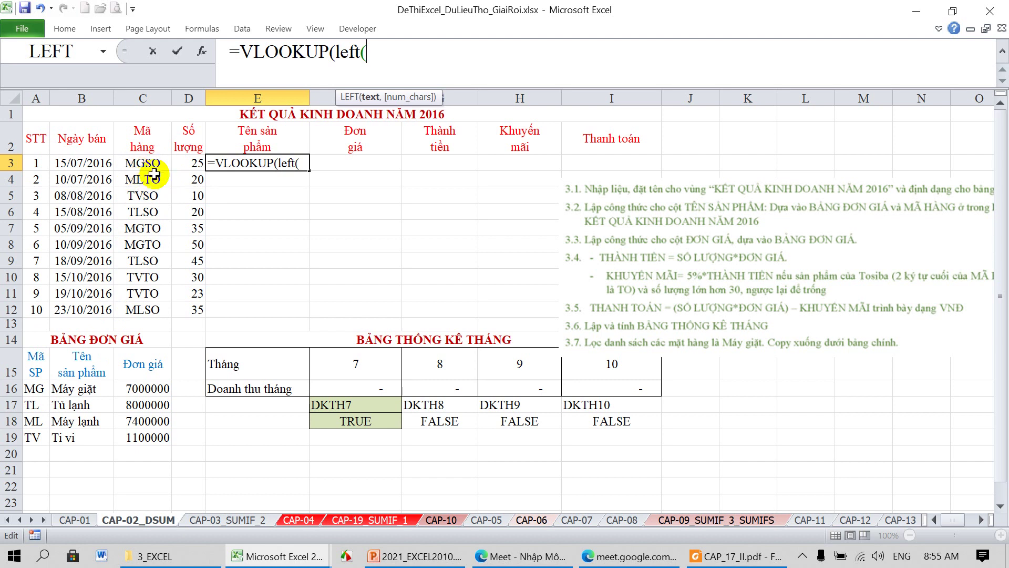
pyautogui.click(149, 166)
pyautogui.write(',2')
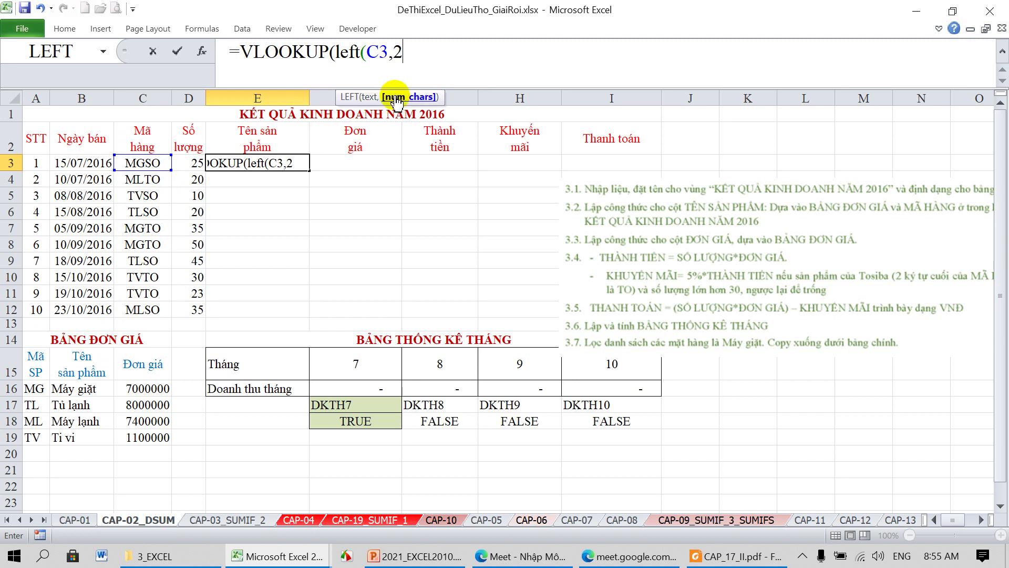
pyautogui.write(',')
pyautogui.click(318, 97)
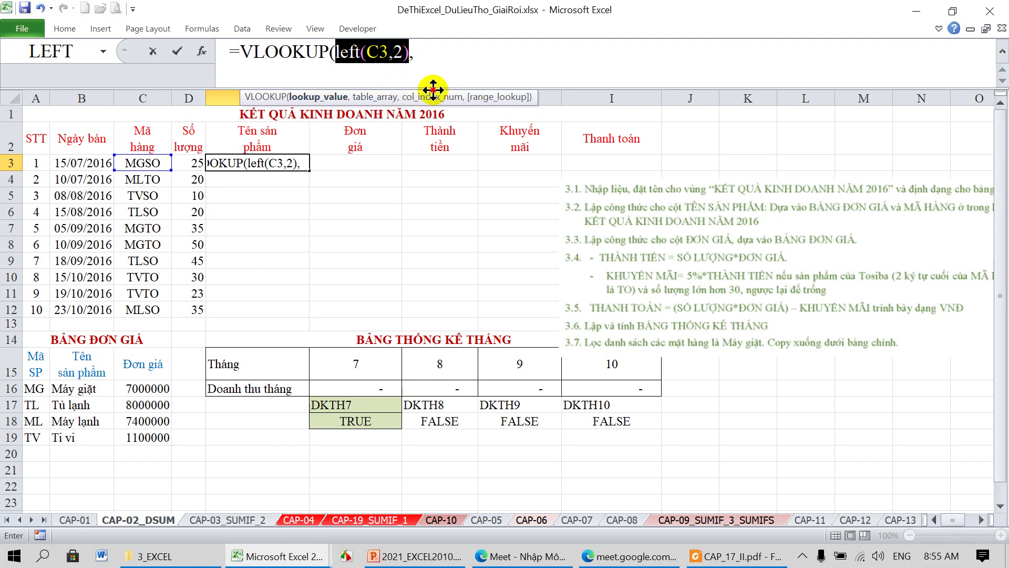
pyautogui.moveTo(431, 96); pyautogui.dragTo(449, 76)
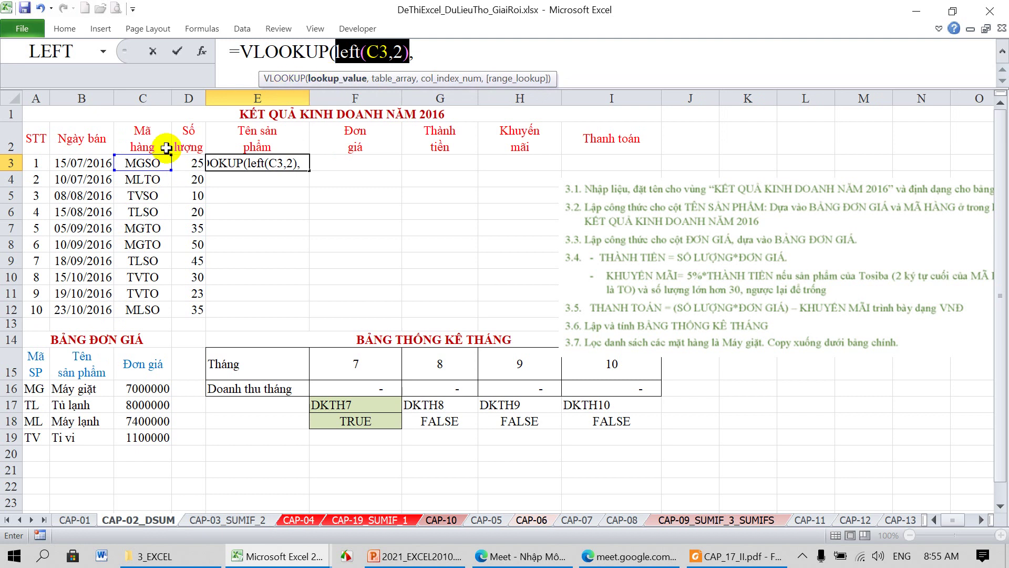
pyautogui.click(379, 54)
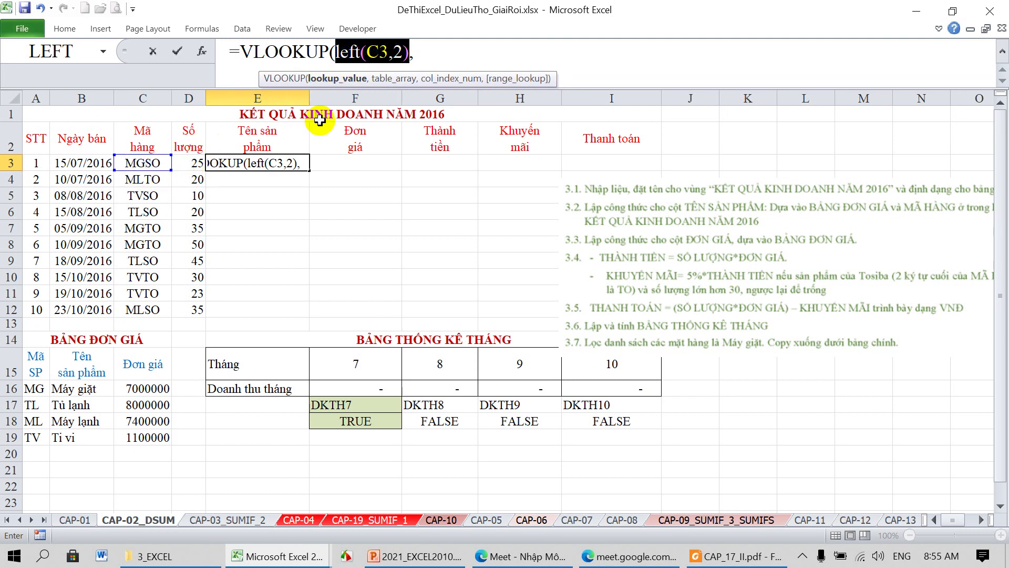
pyautogui.click(375, 56)
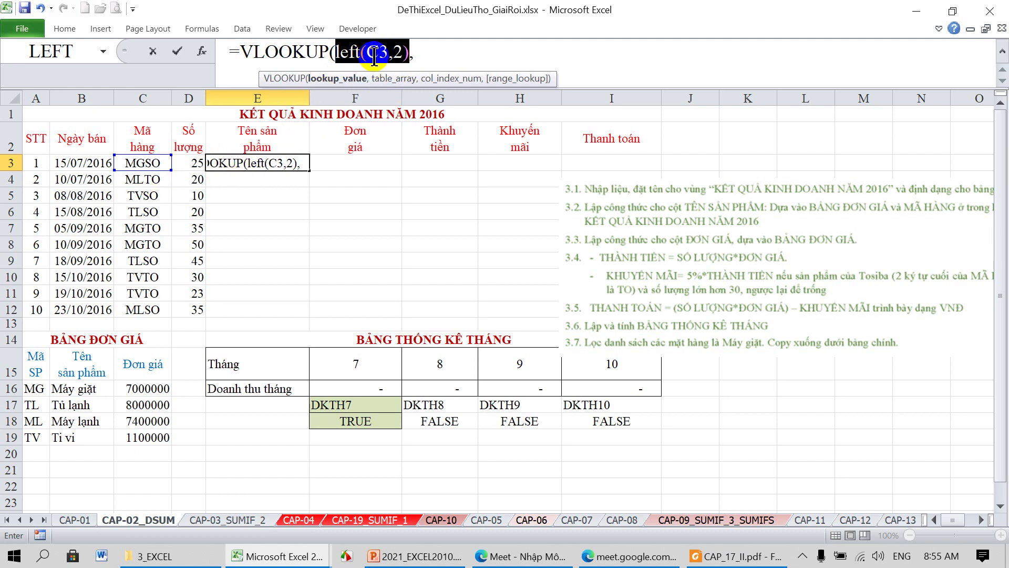
pyautogui.click(416, 53)
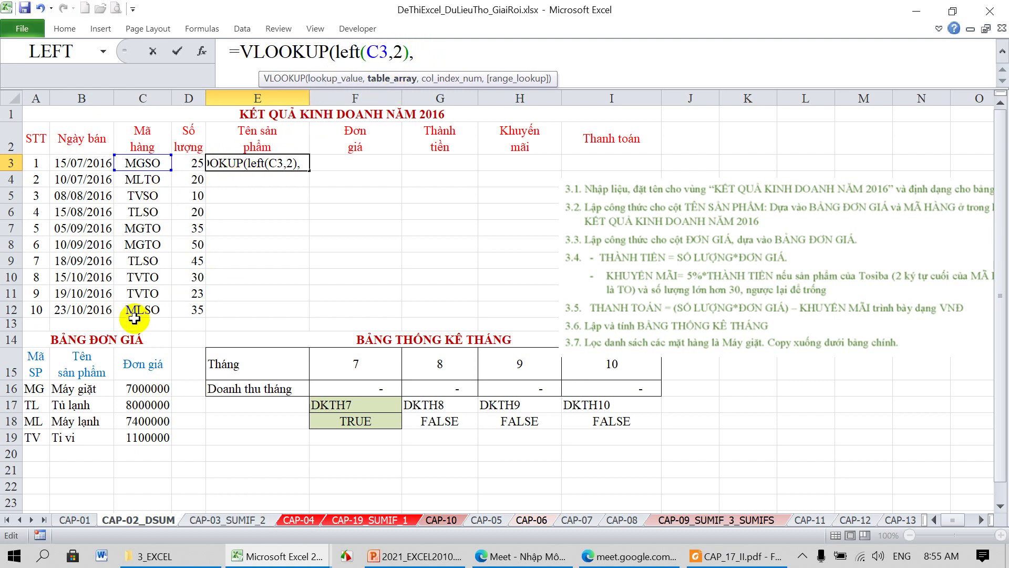
pyautogui.moveTo(36, 389); pyautogui.dragTo(89, 435)
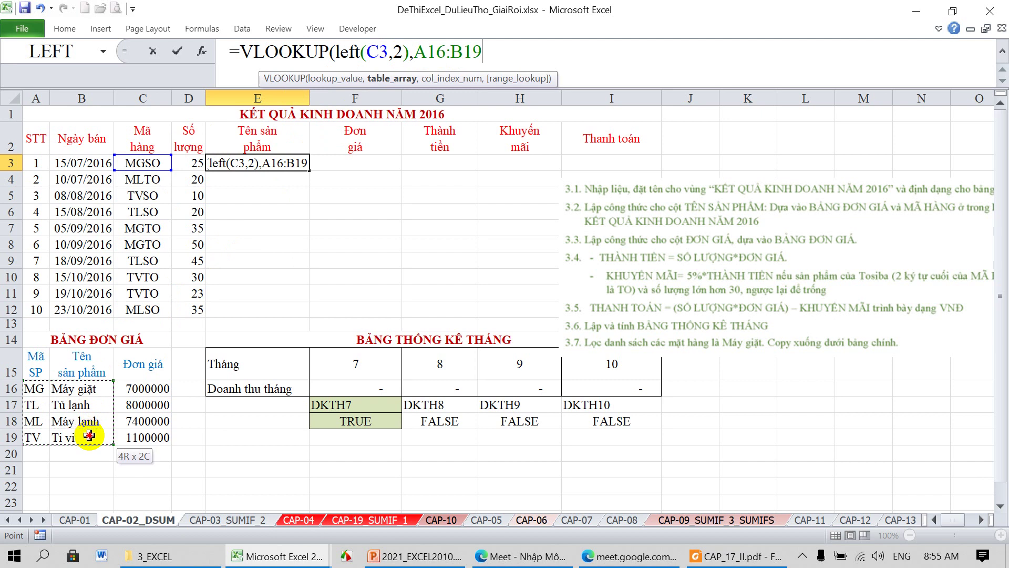
pyautogui.moveTo(89, 435); pyautogui.dragTo(128, 435)
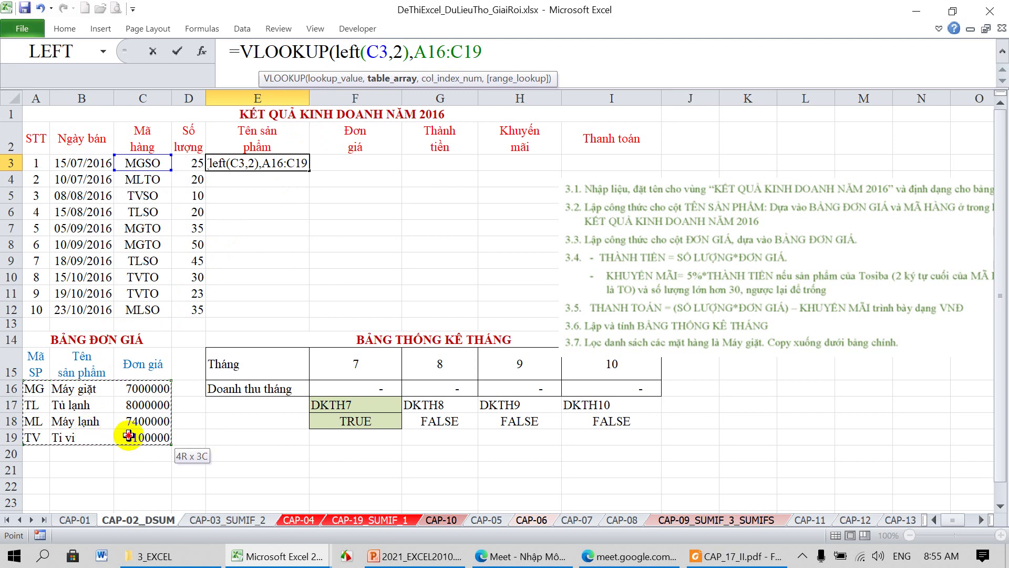
pyautogui.press('F4')
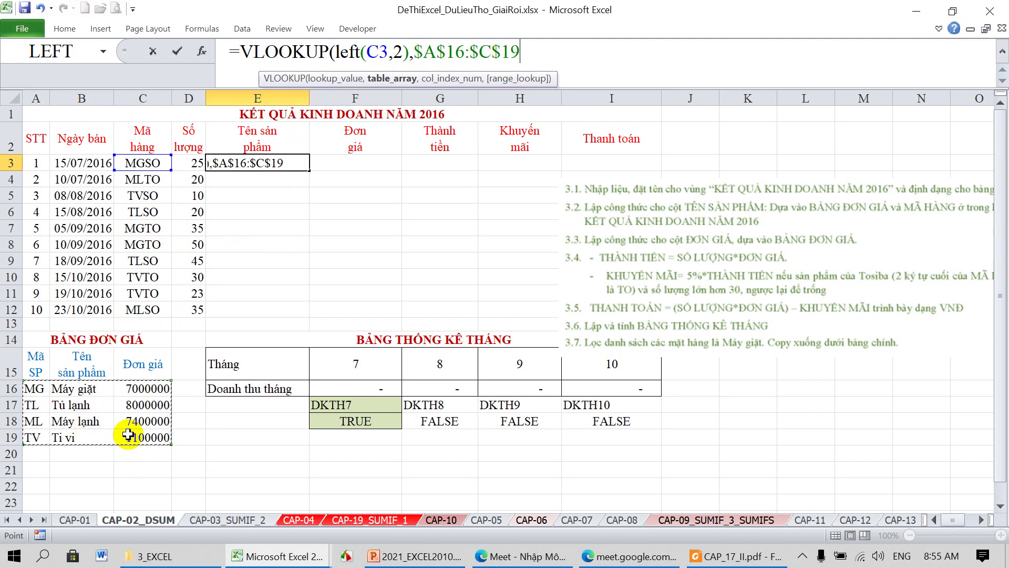
pyautogui.write(',2')
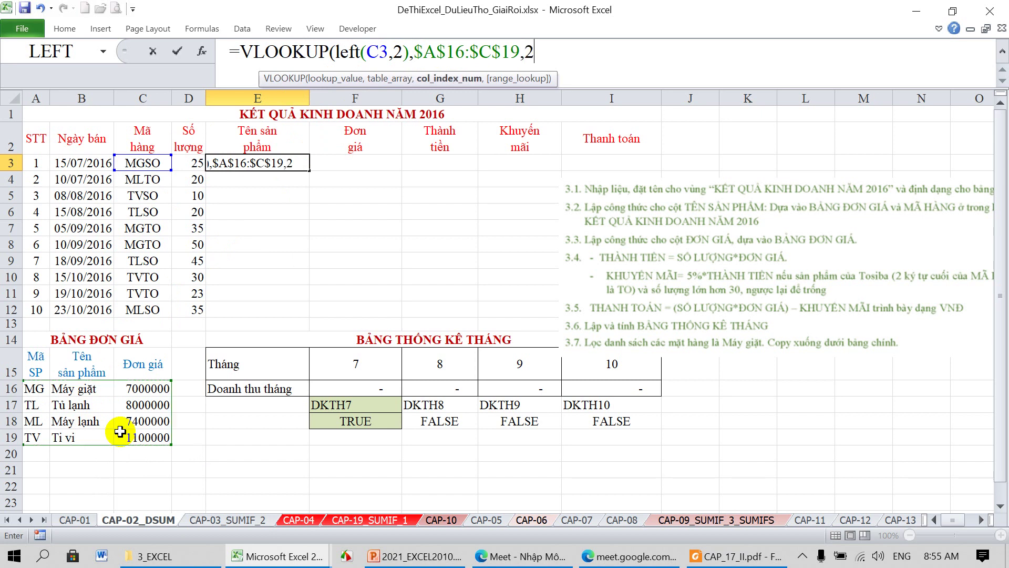
pyautogui.write(',0')
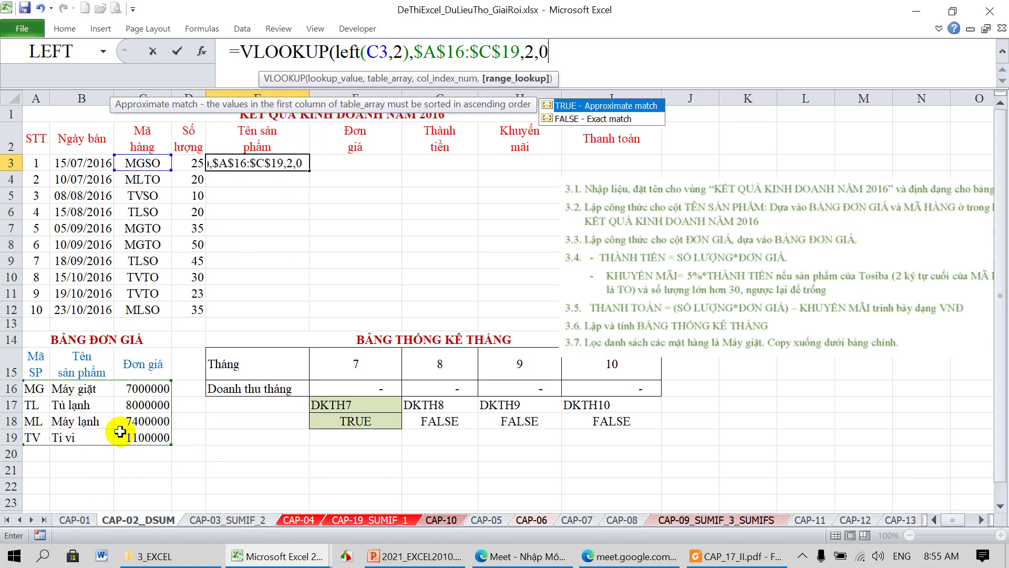
pyautogui.press('Return')
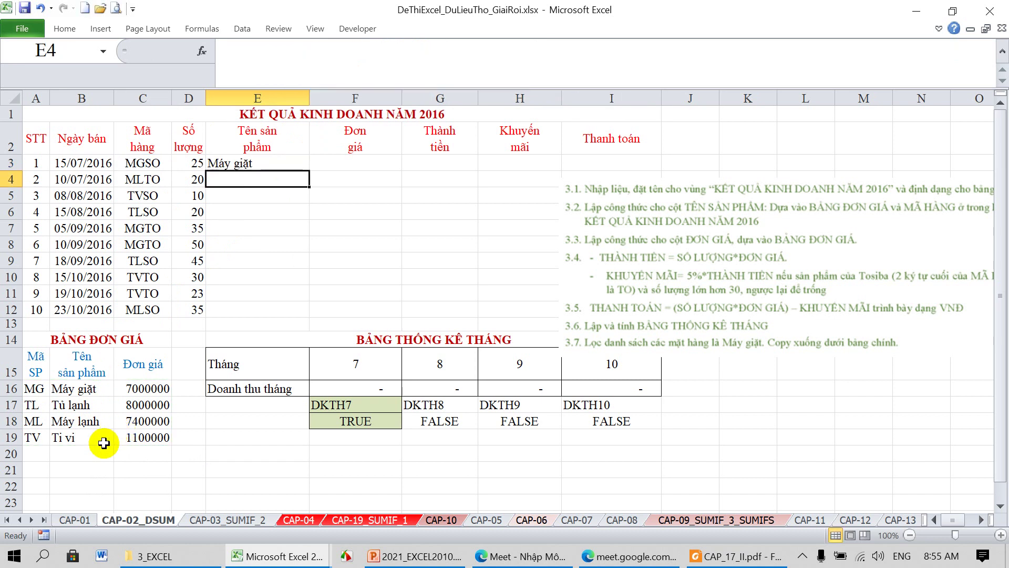
# Step: Copy the E3 product-name formula down to E12
pyautogui.click(247, 163)
pyautogui.moveTo(309, 169); pyautogui.dragTo(309, 315)
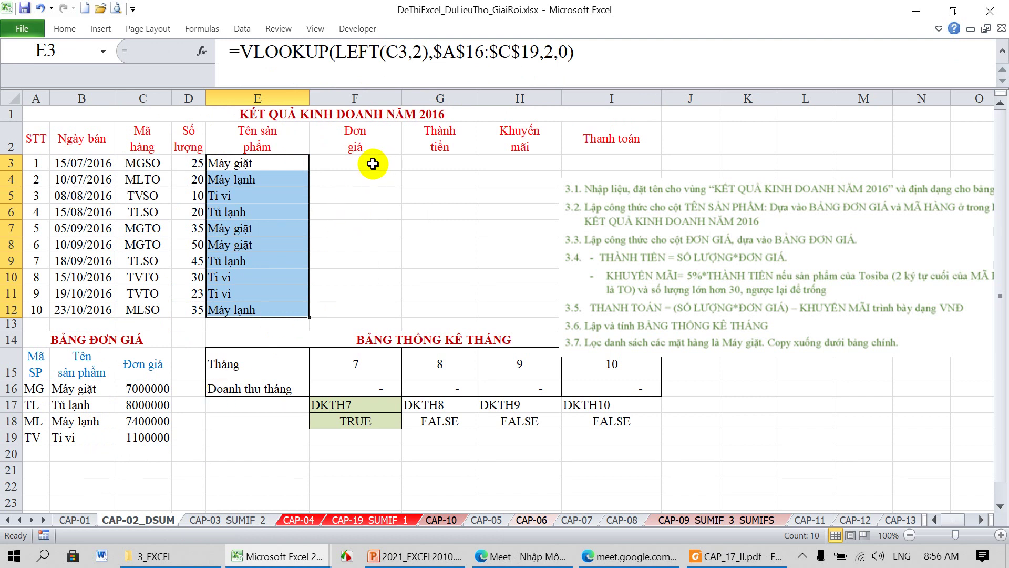
pyautogui.click(373, 164)
# Step: Enter =VLOOKUP(E3,$B$16:$C$19,2,0) in F3 to look up the unit price
pyautogui.write('=')
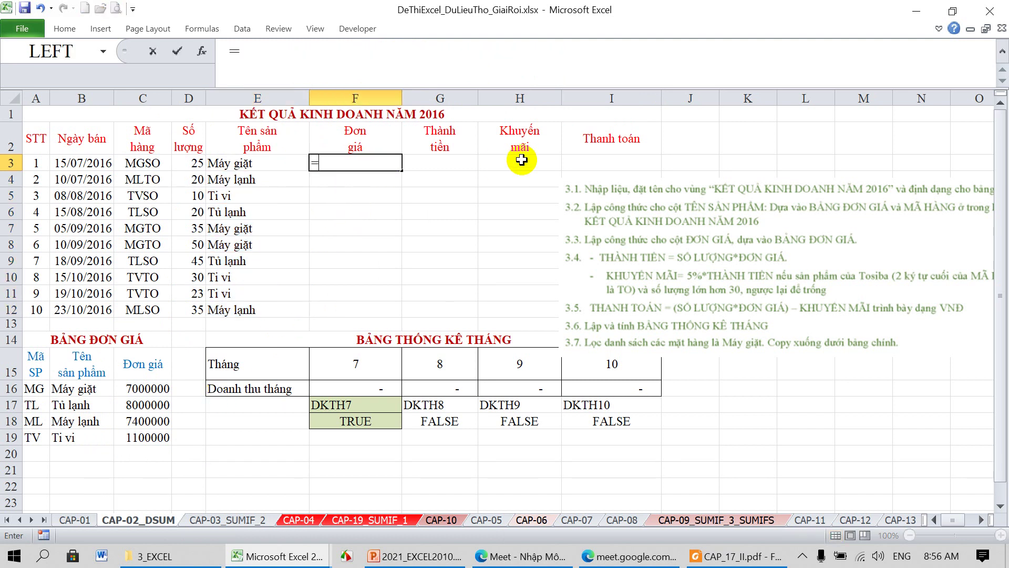
pyautogui.write('vlookup(')
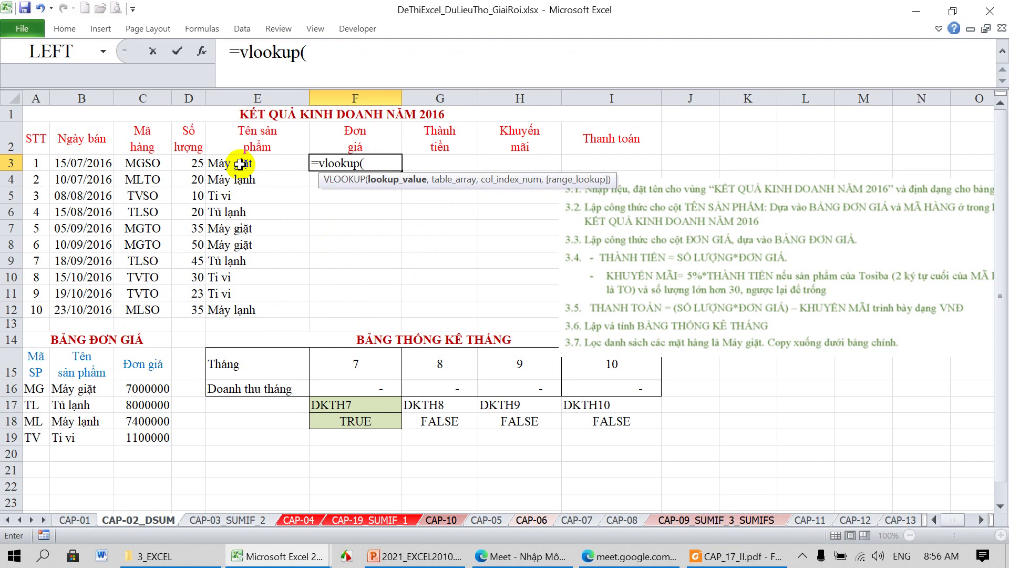
pyautogui.click(240, 164)
pyautogui.write(',')
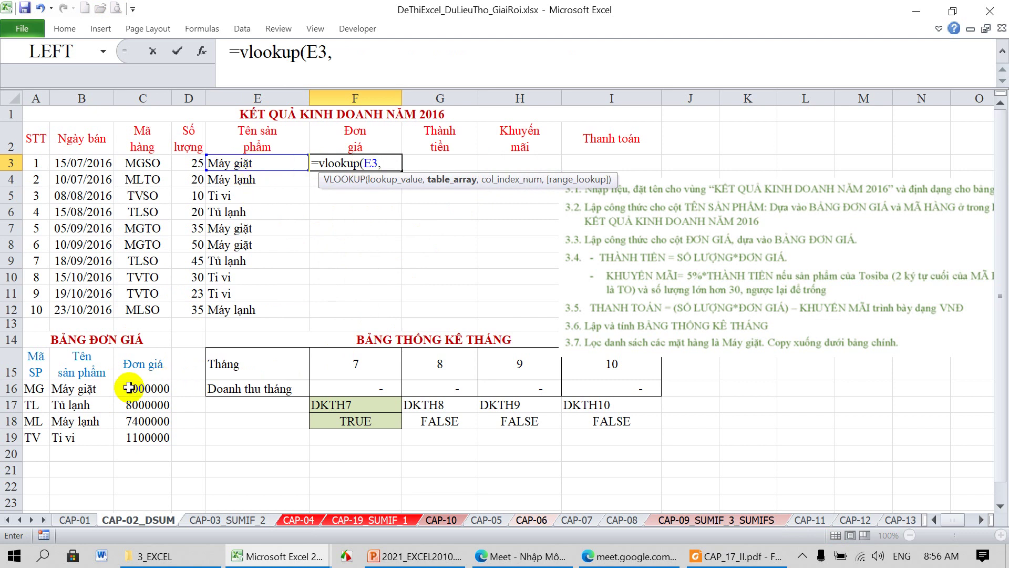
pyautogui.moveTo(80, 392); pyautogui.dragTo(131, 430)
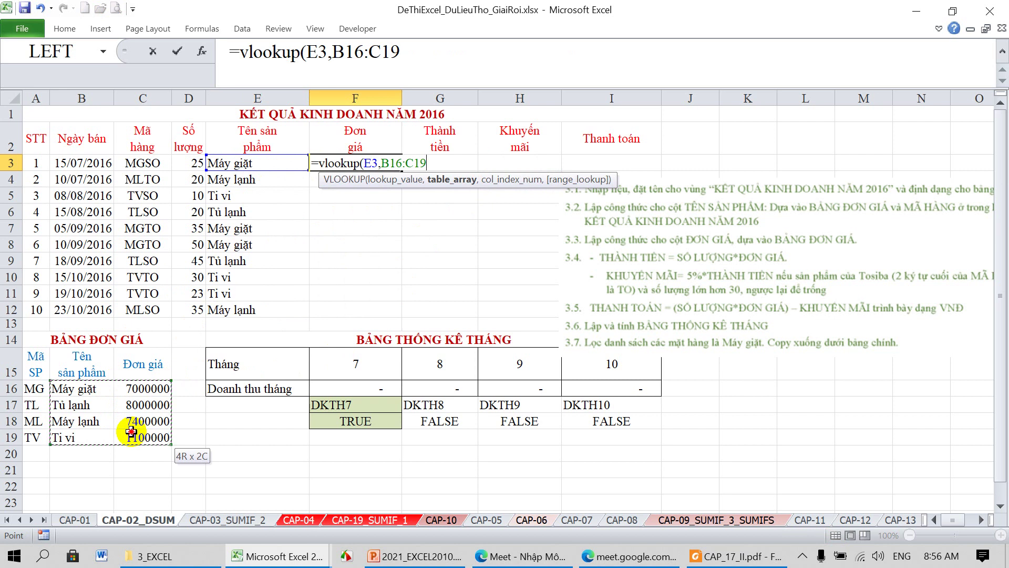
pyautogui.moveTo(131, 430); pyautogui.dragTo(131, 431)
pyautogui.press('F4')
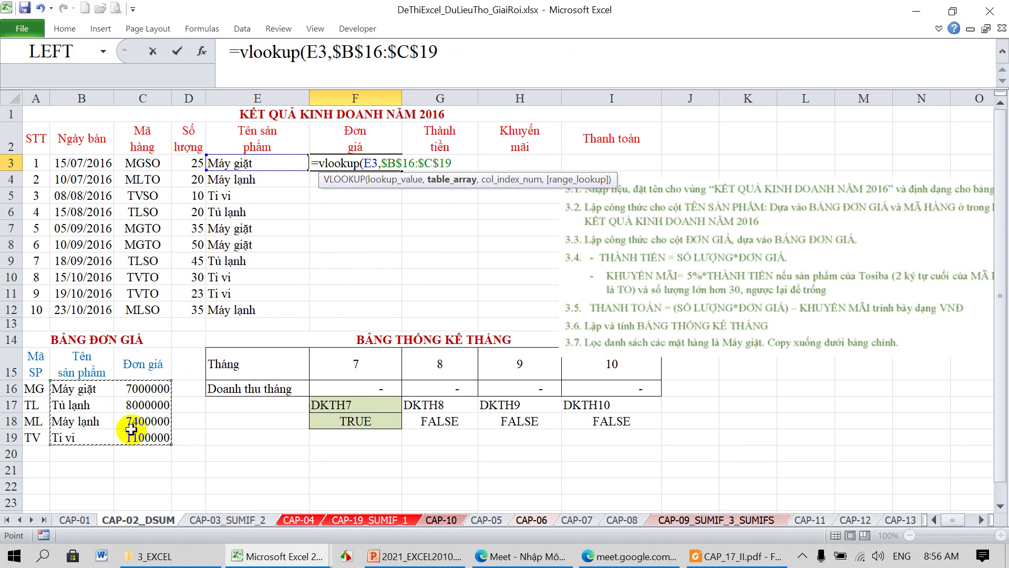
pyautogui.write(',2')
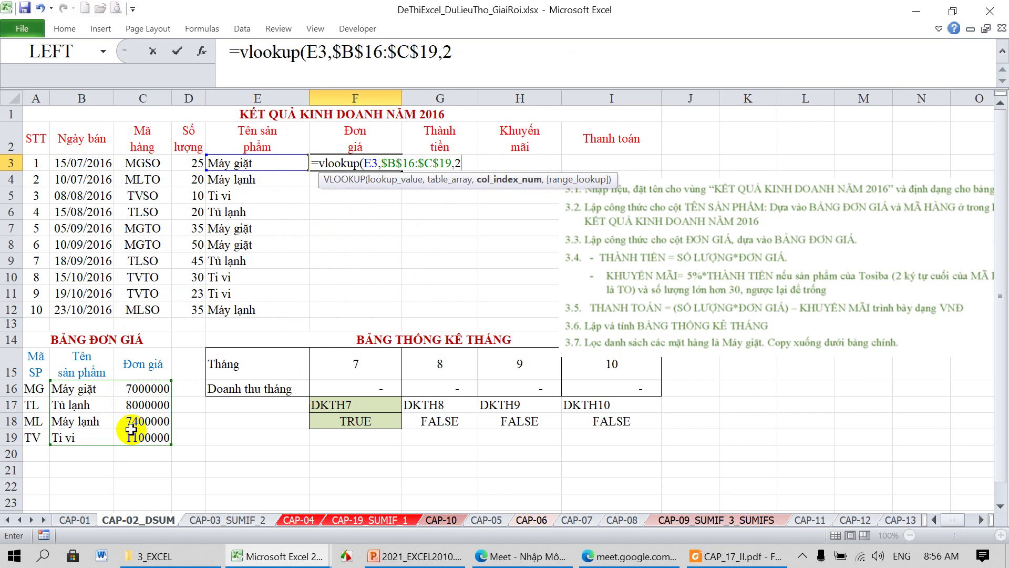
pyautogui.write(',0')
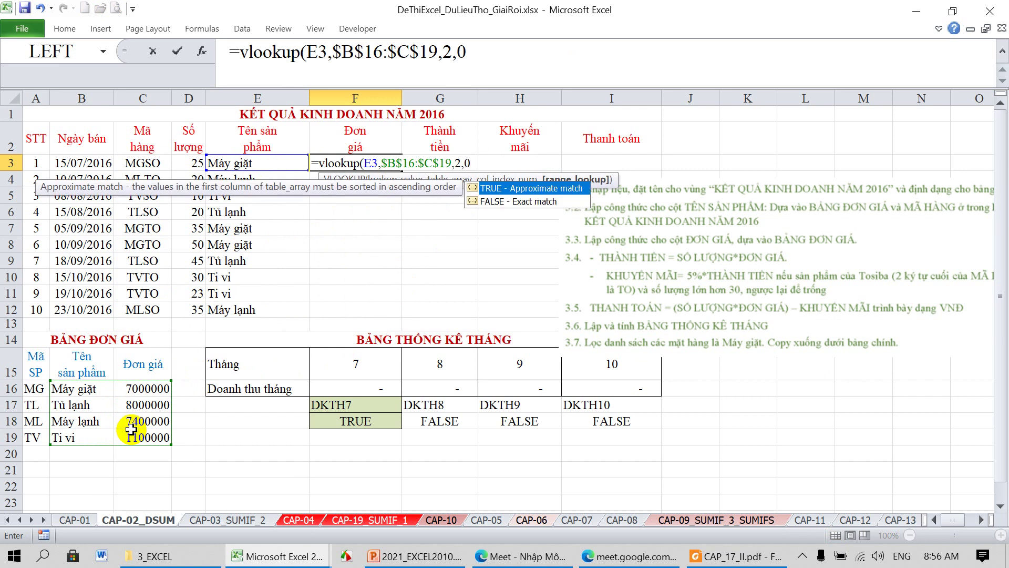
pyautogui.write(')')
pyautogui.press('Return')
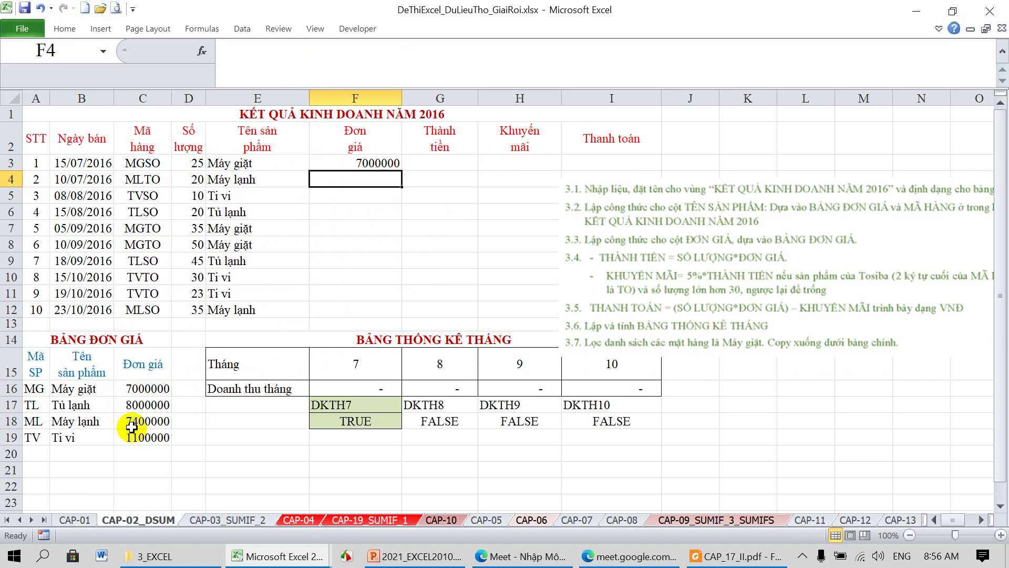
# Step: Copy the F3 price formula down to F12, then switch to the CAP-03_SUMIF_2 sheet
pyautogui.click(391, 164)
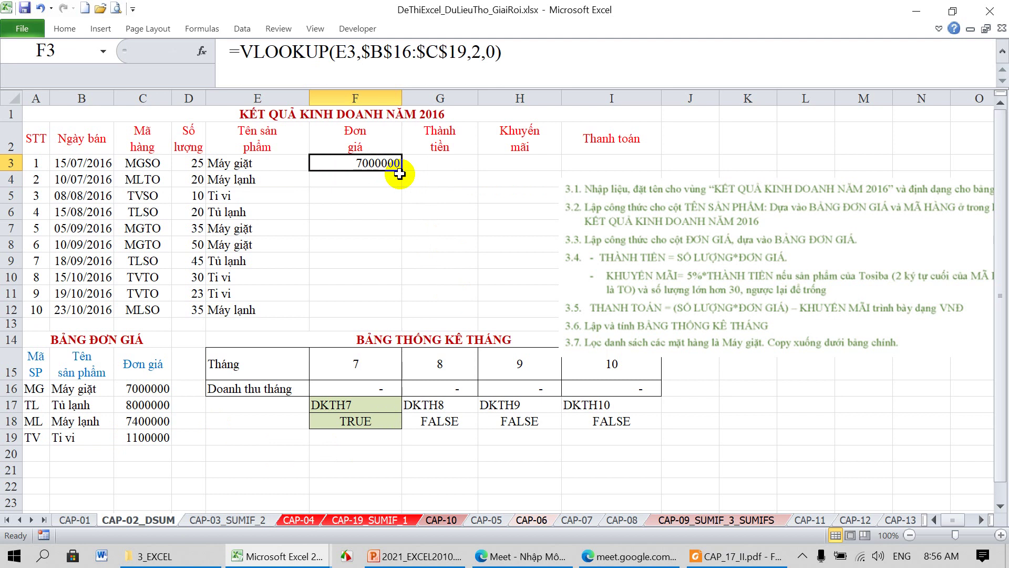
pyautogui.moveTo(402, 172); pyautogui.dragTo(397, 314)
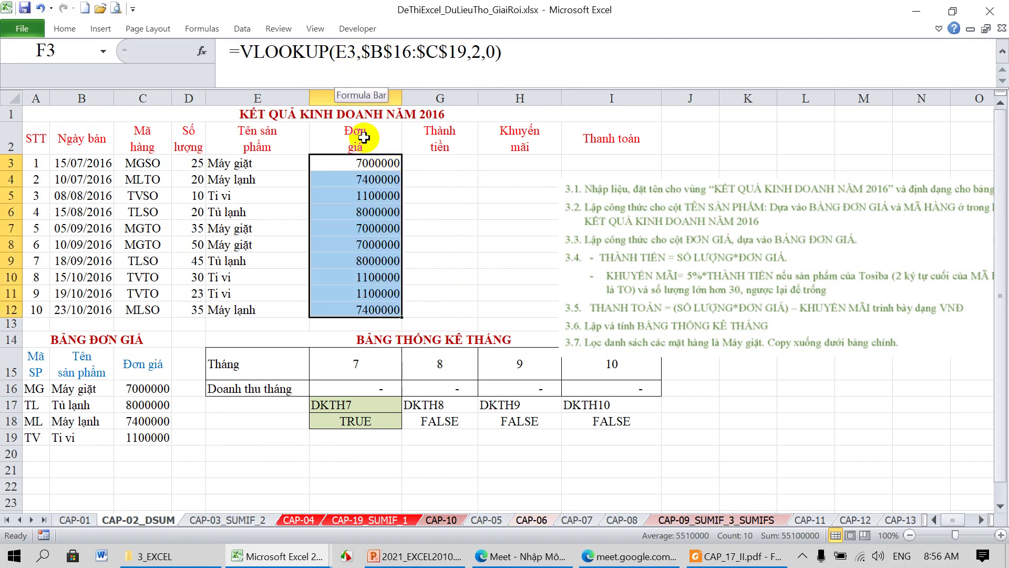
pyautogui.click(364, 164)
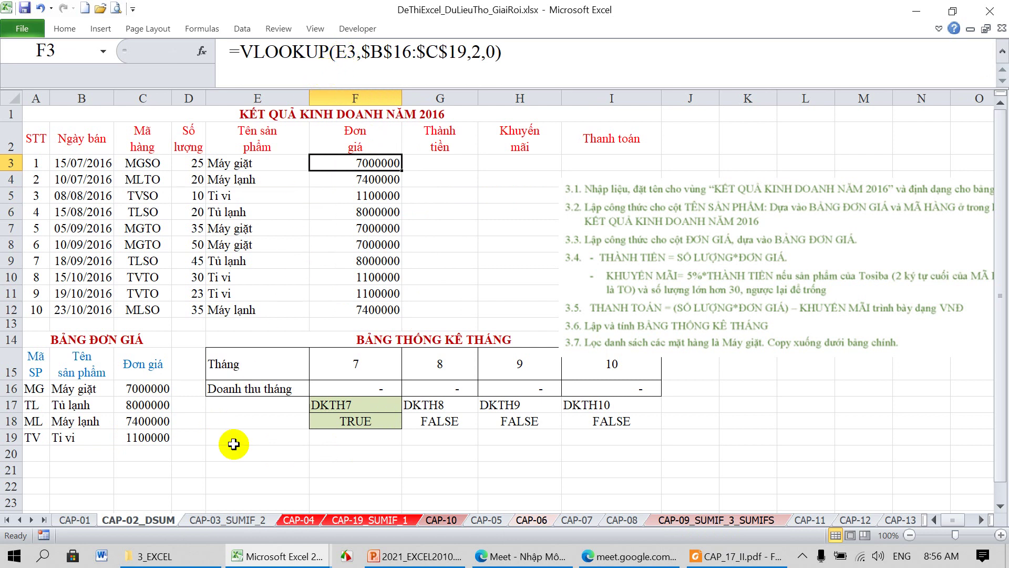
pyautogui.click(233, 521)
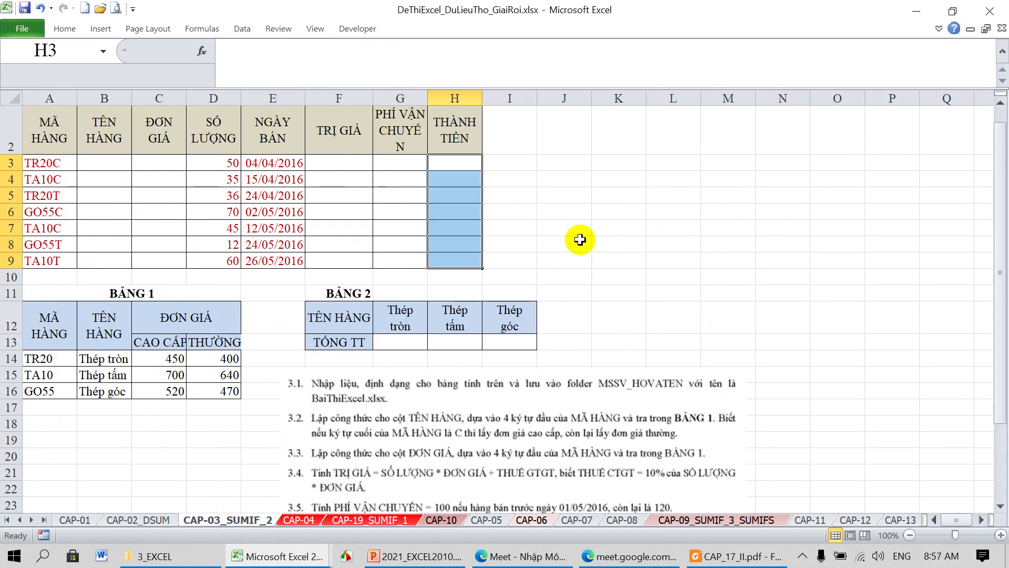
# Step: Enter =VLOOKUP(LEFT(A3,4),$A$14:$B$16,2,0) in B3 to get the steel product name
pyautogui.click(176, 341)
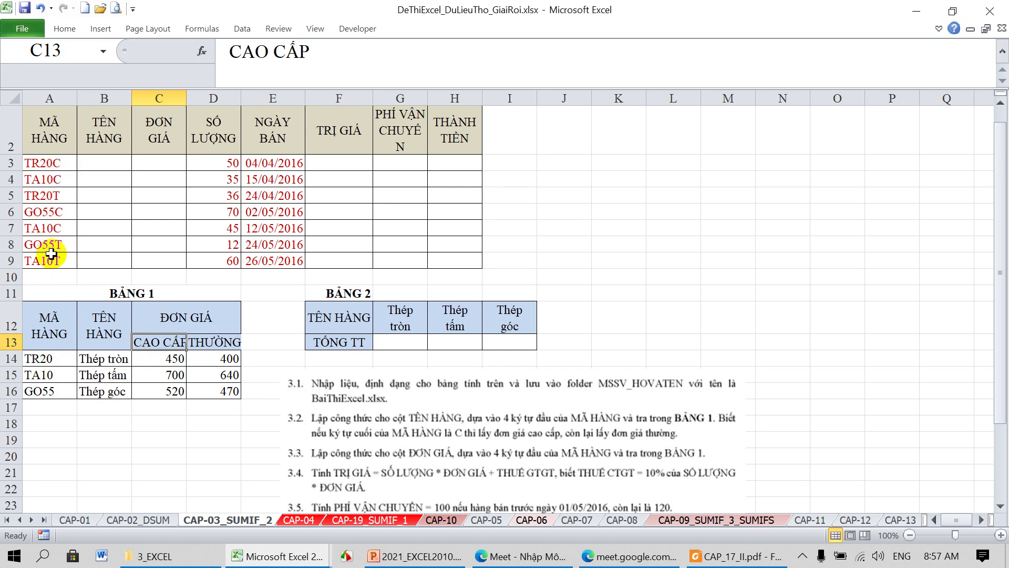
pyautogui.click(102, 163)
pyautogui.click(279, 61)
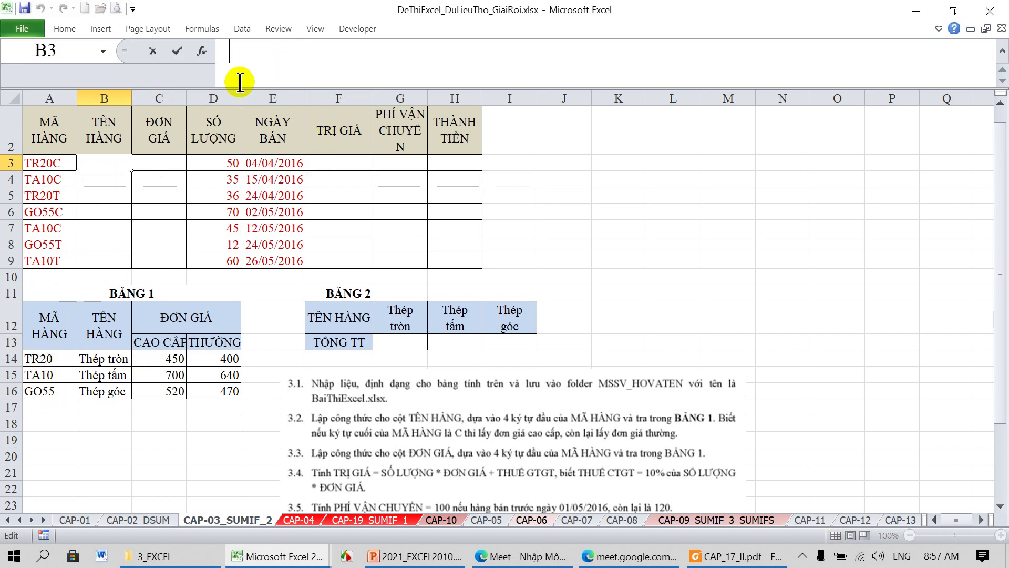
pyautogui.write('=v')
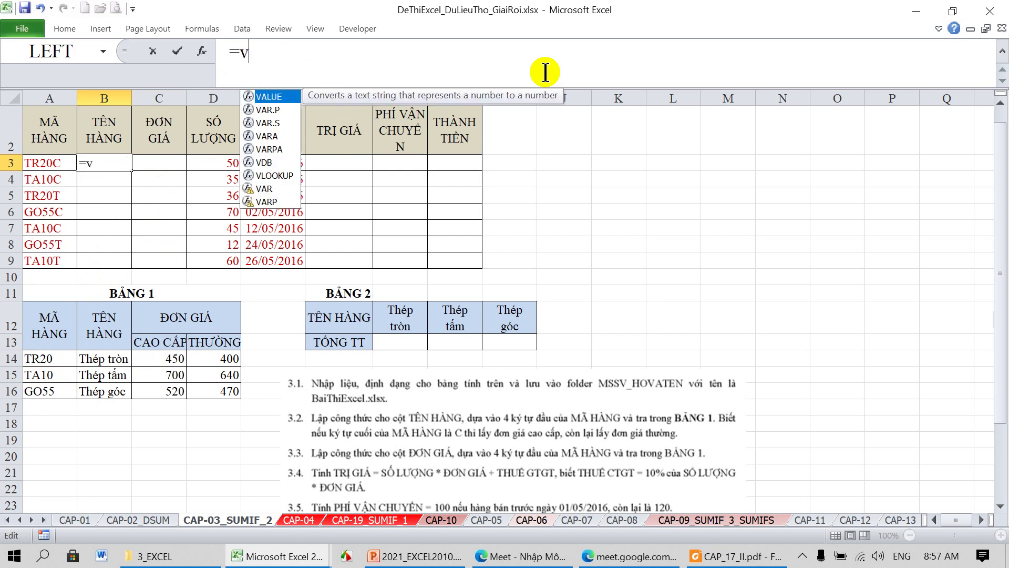
pyautogui.write('lookup')
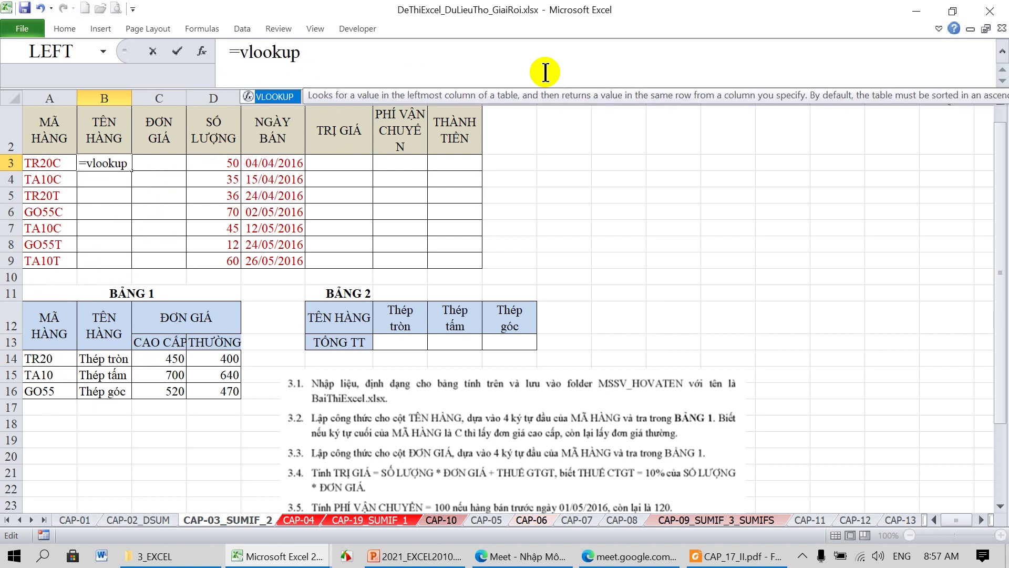
pyautogui.write('(')
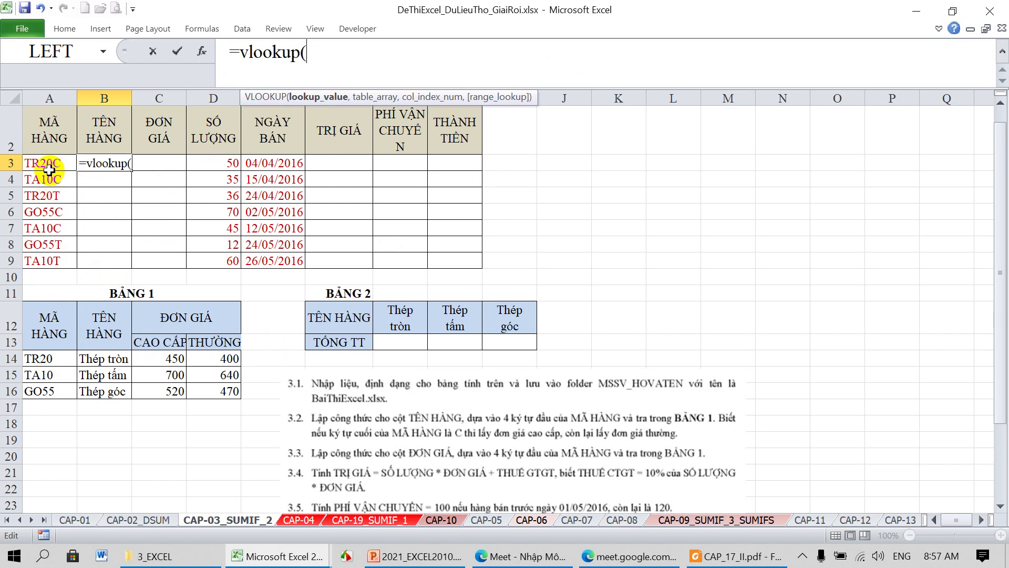
pyautogui.write('left')
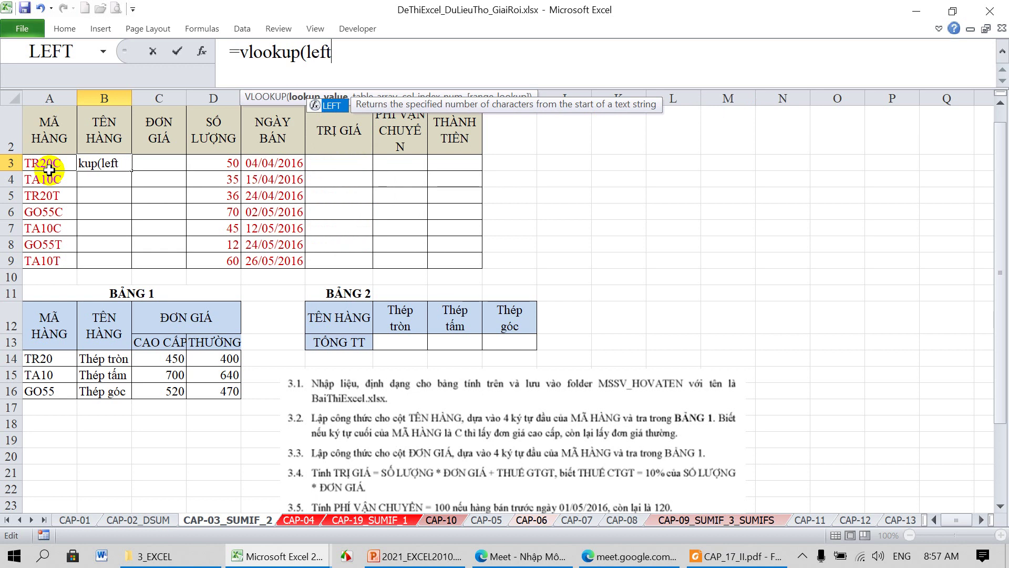
pyautogui.write('(')
pyautogui.click(46, 166)
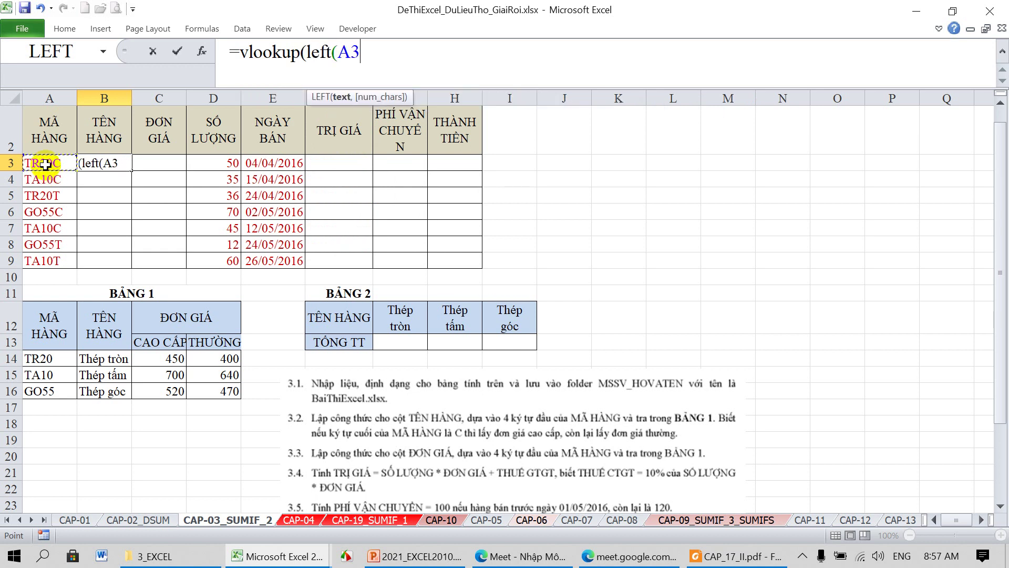
pyautogui.write(',4)')
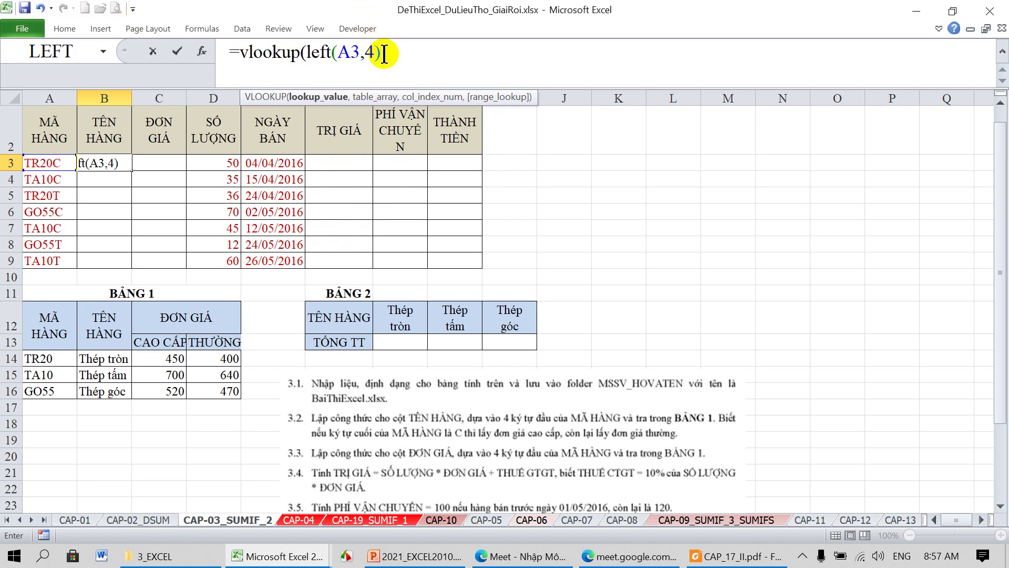
pyautogui.write(',')
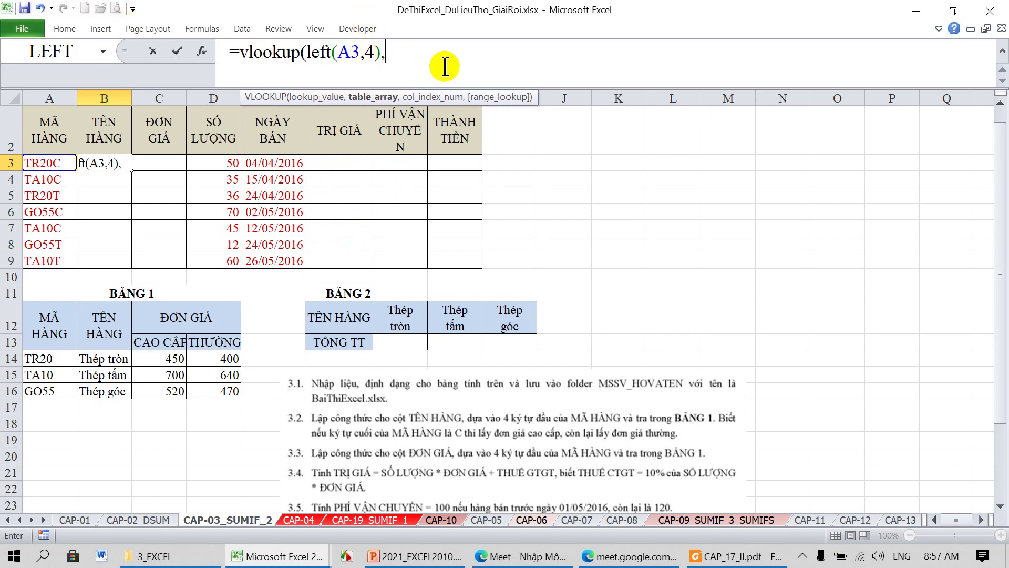
pyautogui.moveTo(55, 362); pyautogui.dragTo(98, 390)
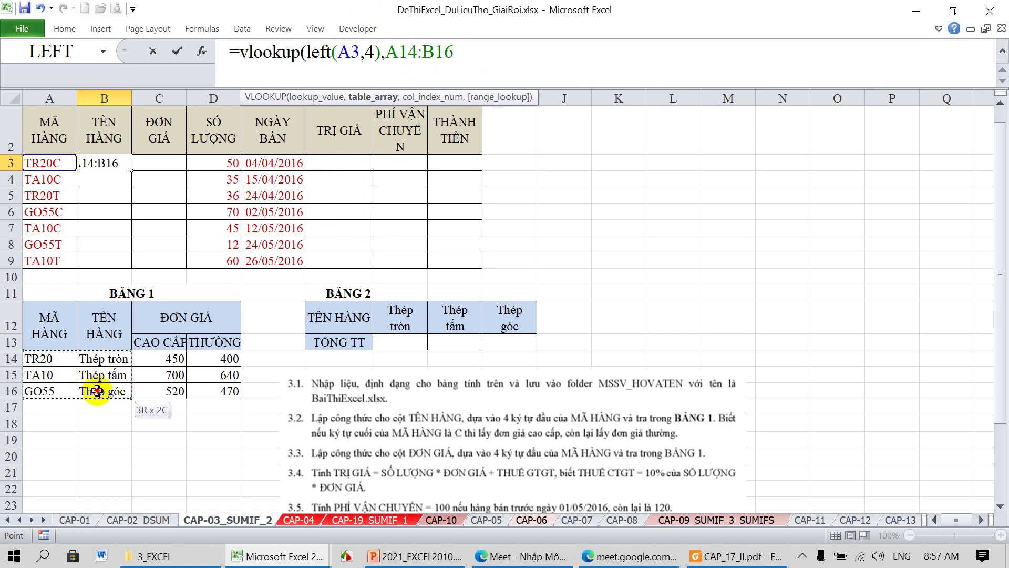
pyautogui.press('F4')
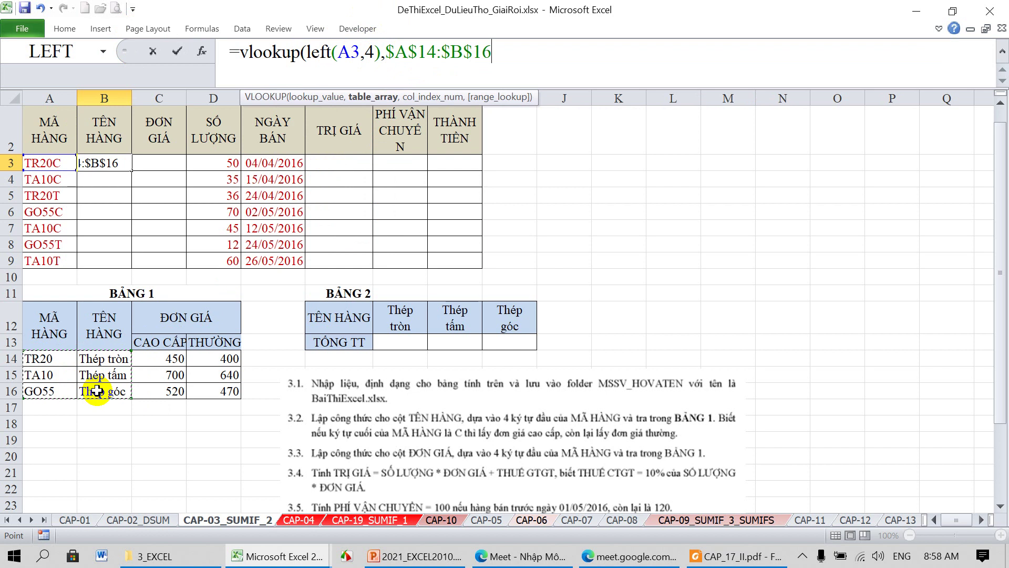
pyautogui.write(',2')
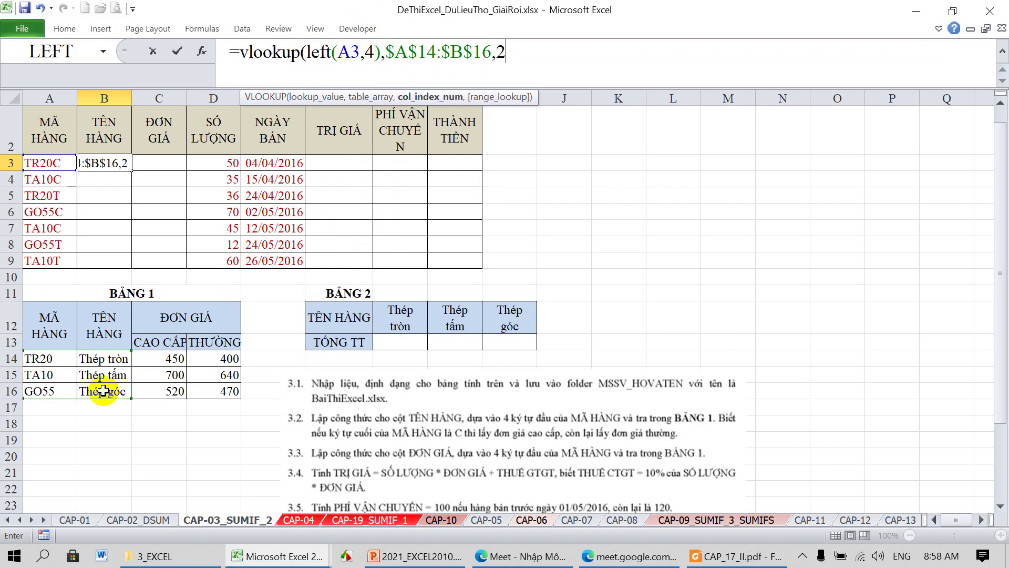
pyautogui.write(',0')
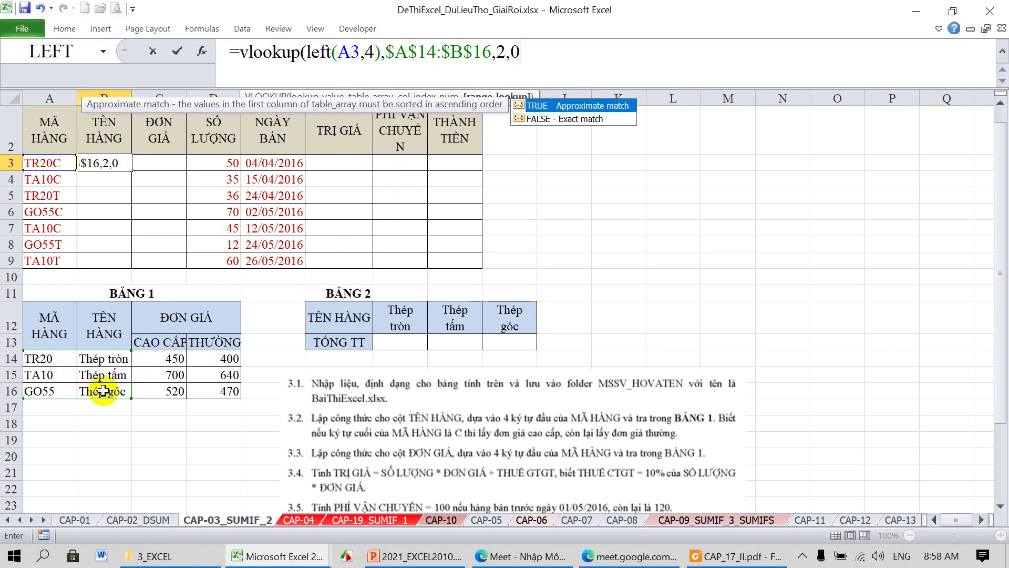
pyautogui.write(')')
pyautogui.press('Return')
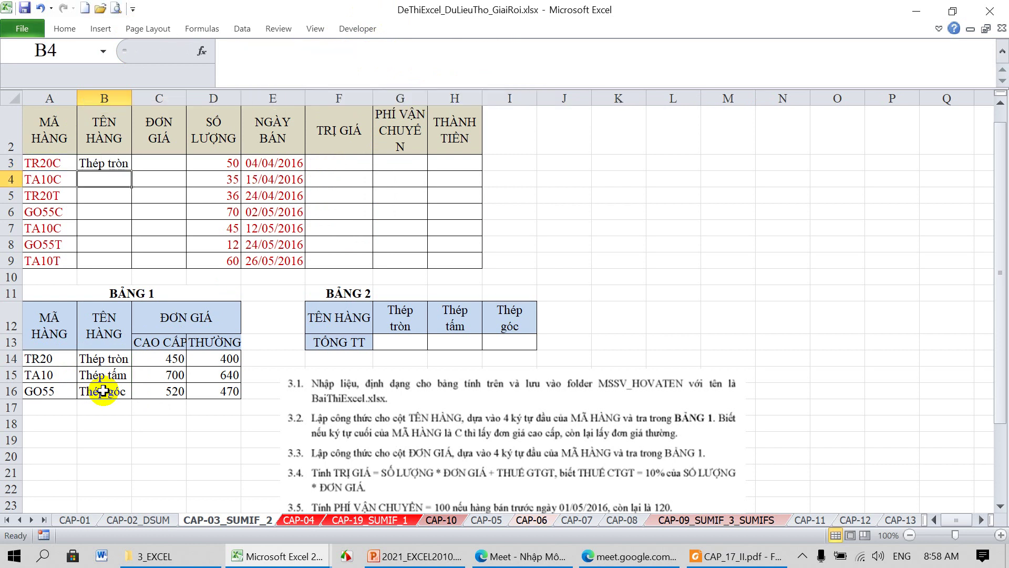
# Step: Copy the B3 name formula down to B9 and widen column C
pyautogui.click(122, 166)
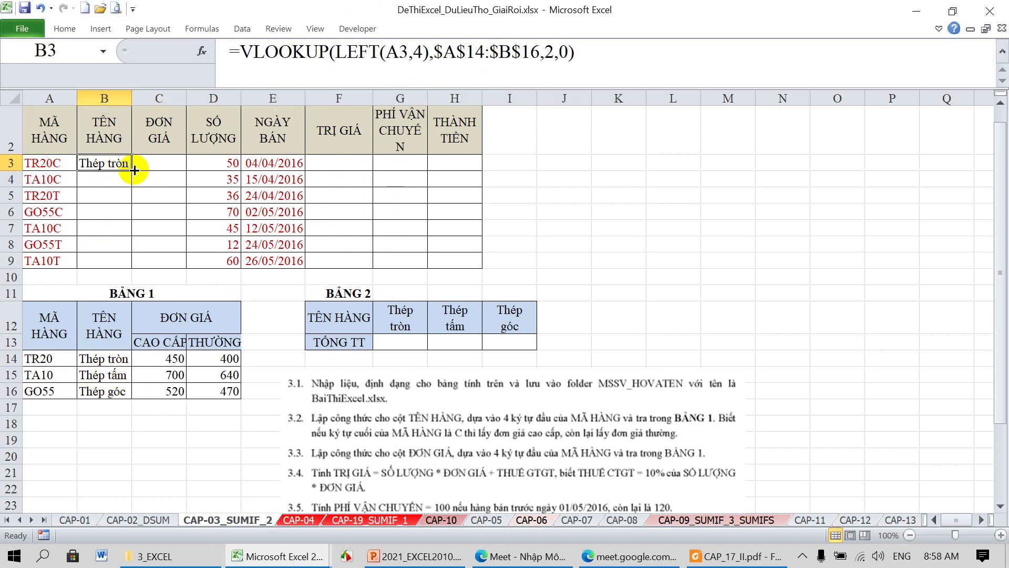
pyautogui.moveTo(130, 170); pyautogui.dragTo(132, 265)
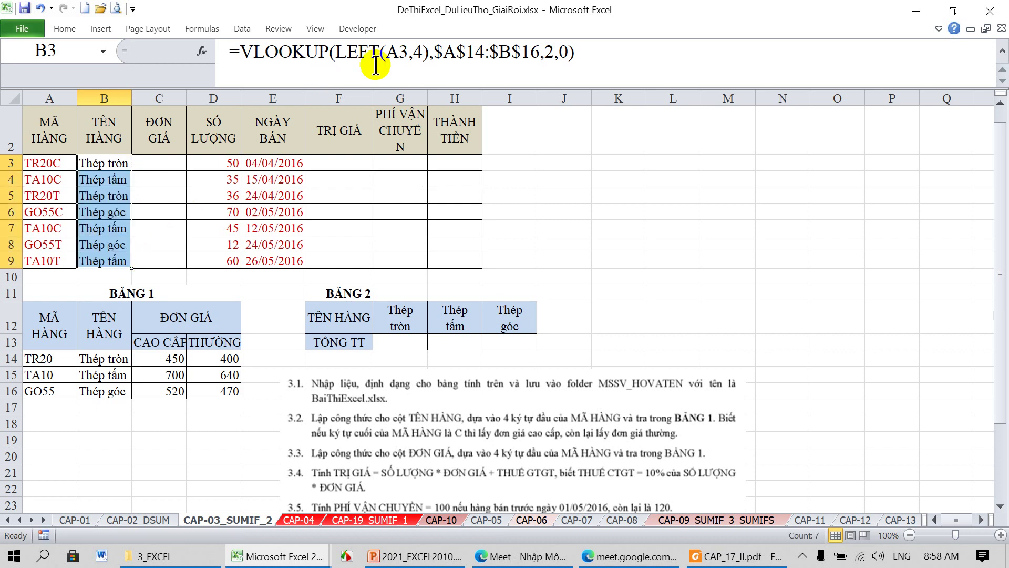
pyautogui.moveTo(186, 98); pyautogui.dragTo(223, 97)
# Step: Select C3 under ĐƠN GIÁ and begin typing =VLOOKUP( in the formula bar
pyautogui.click(185, 163)
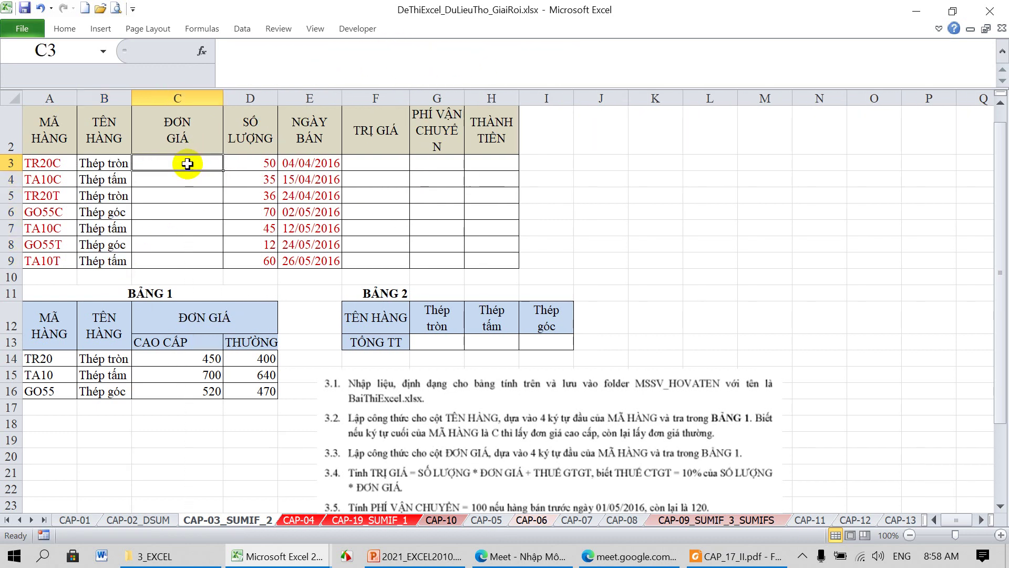
pyautogui.click(186, 362)
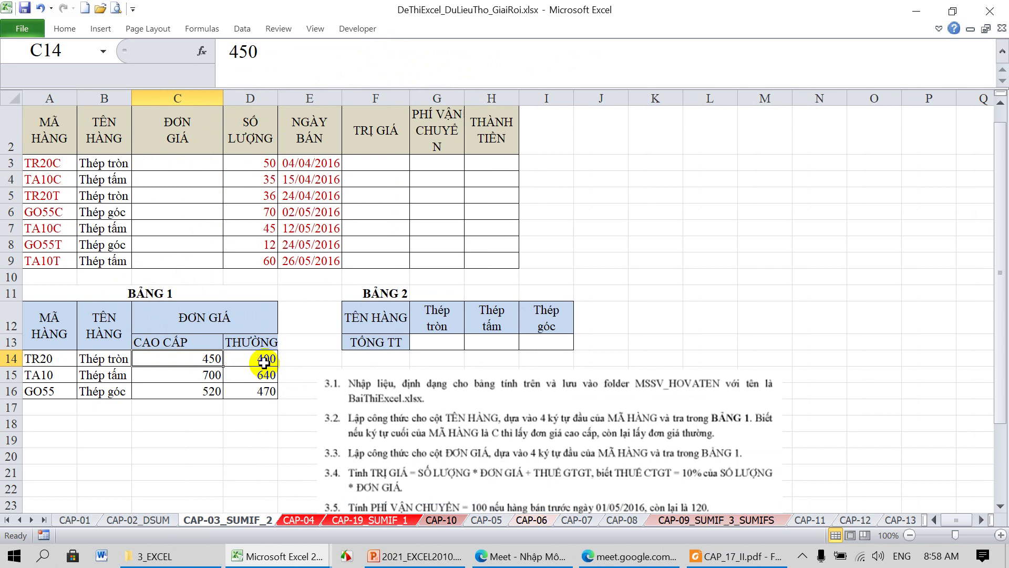
pyautogui.moveTo(38, 163); pyautogui.dragTo(168, 163)
pyautogui.click(186, 162)
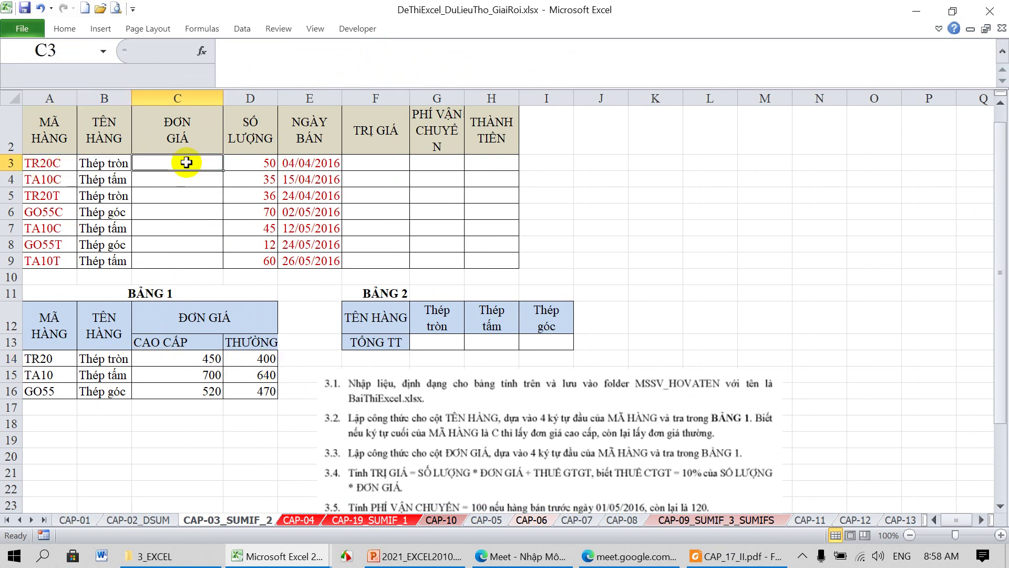
pyautogui.click(268, 66)
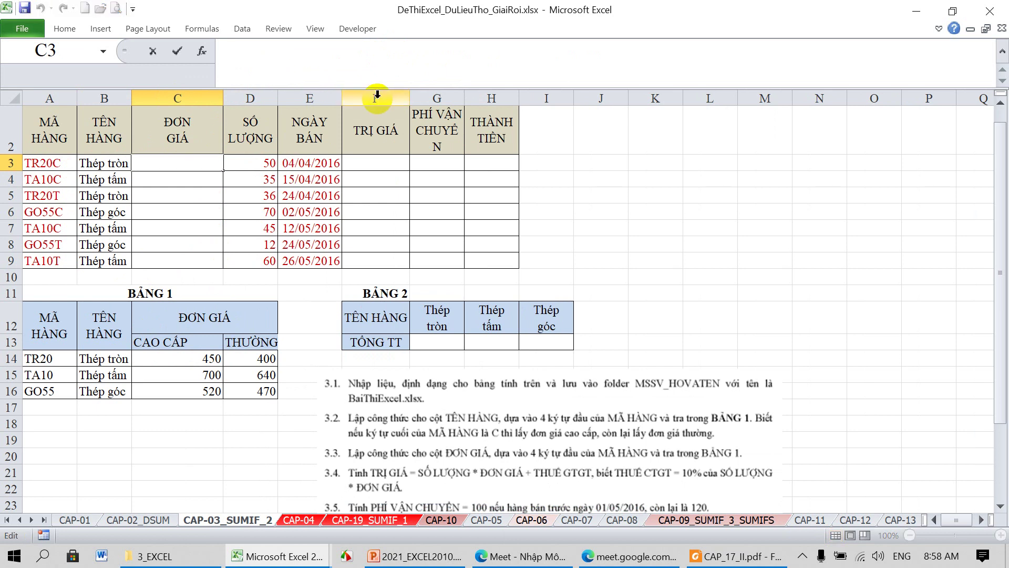
pyautogui.write('=')
pyautogui.write('VLOOKUP(')
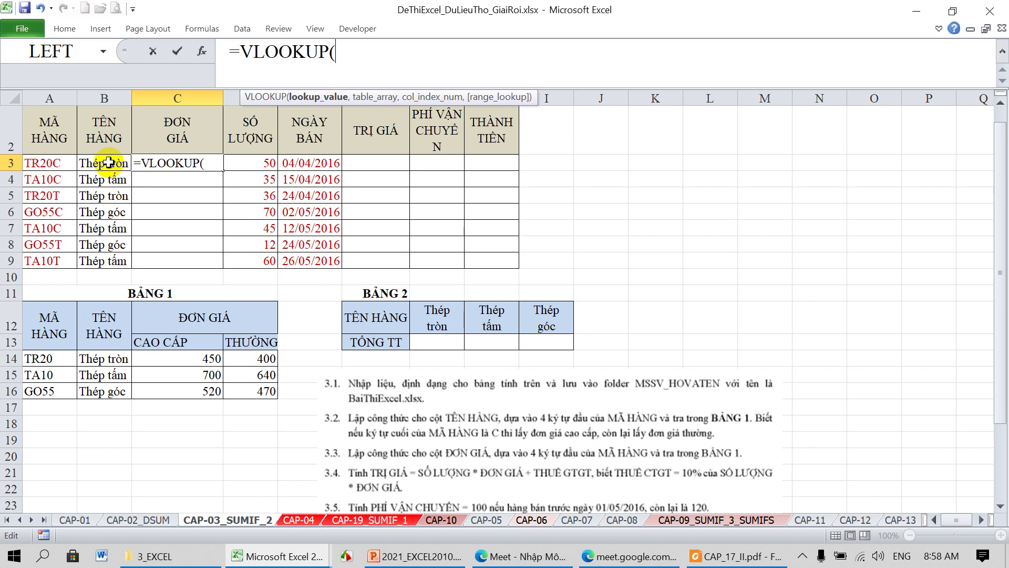
# Step: Build C3's formula as =VLOOKUP(B3,$B$14:$D$16, ? ,0) and select the ? placeholder
pyautogui.click(108, 162)
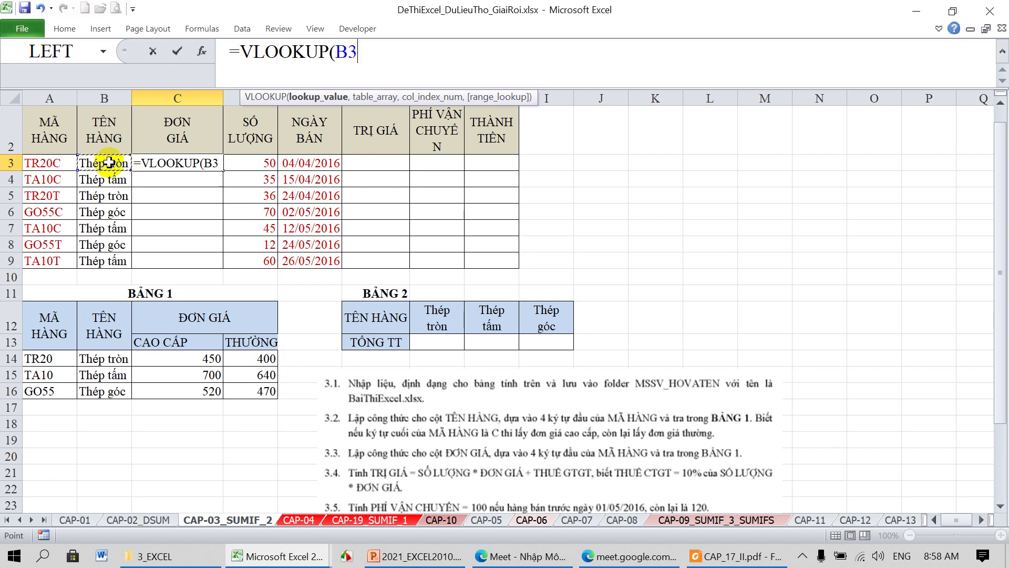
pyautogui.write(',')
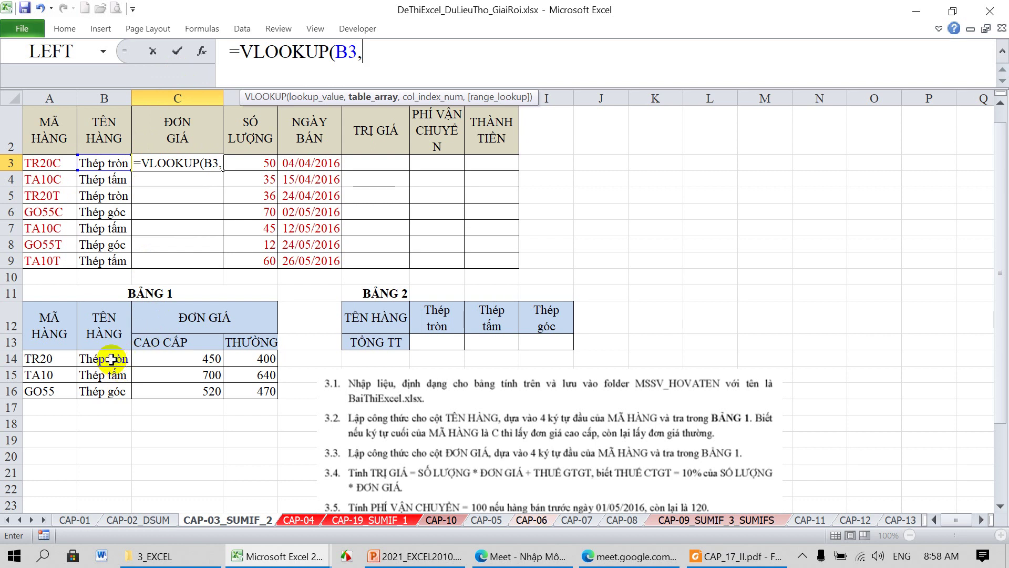
pyautogui.moveTo(107, 361); pyautogui.dragTo(231, 390)
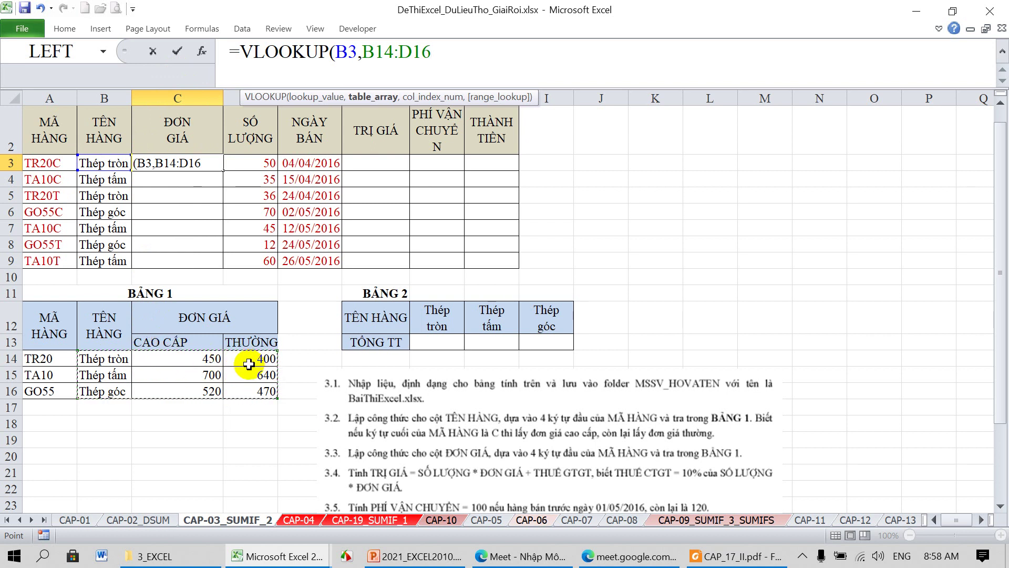
pyautogui.press('F4')
pyautogui.write('$D$16,')
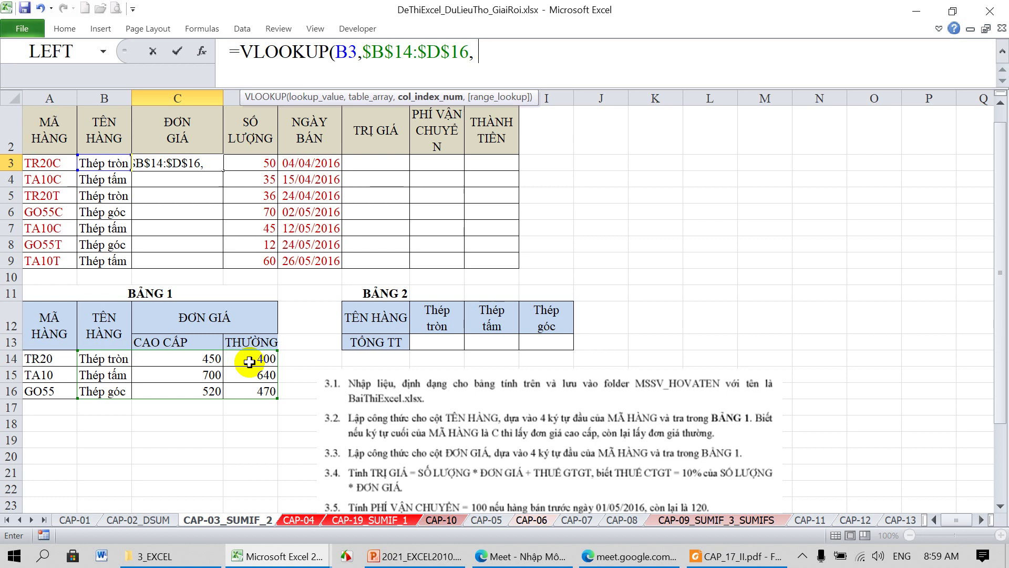
pyautogui.write(' ? ,')
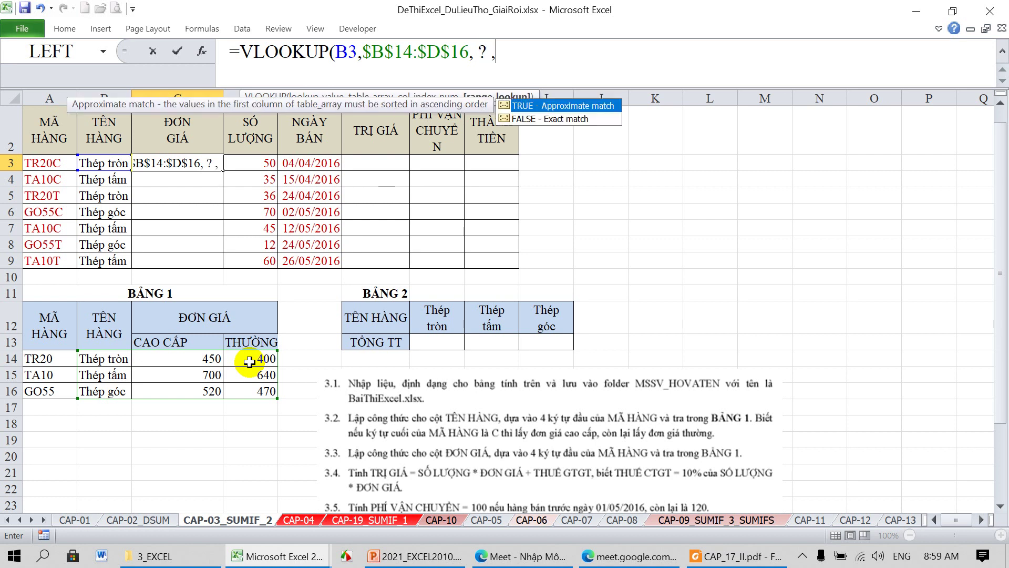
pyautogui.write('0')
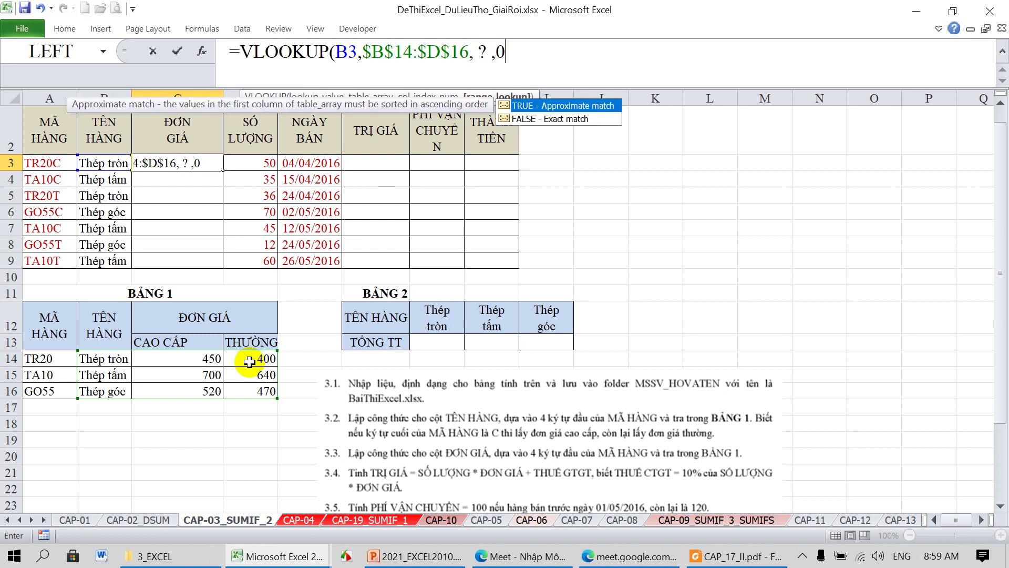
pyautogui.write(')')
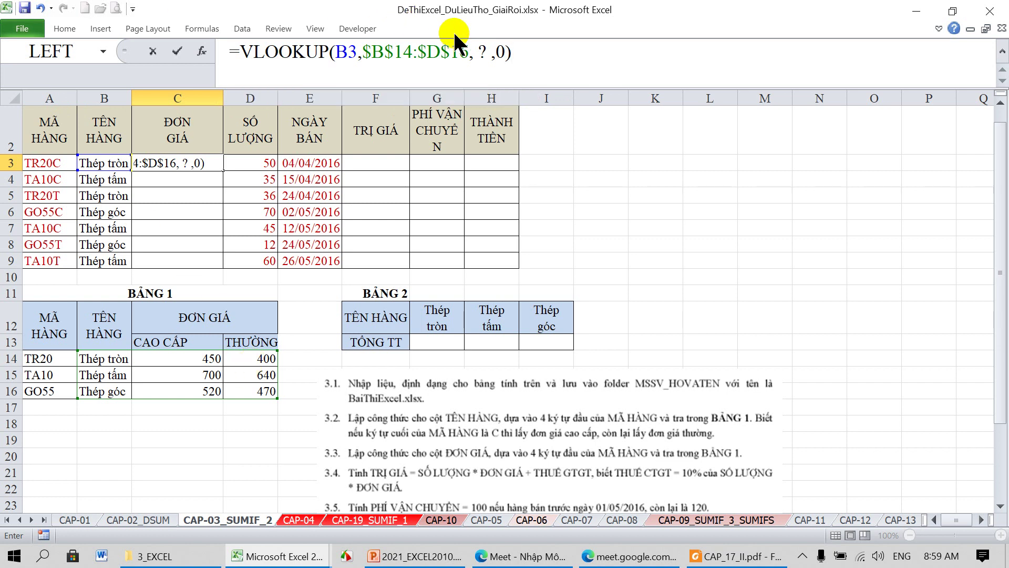
pyautogui.doubleClick(483, 51)
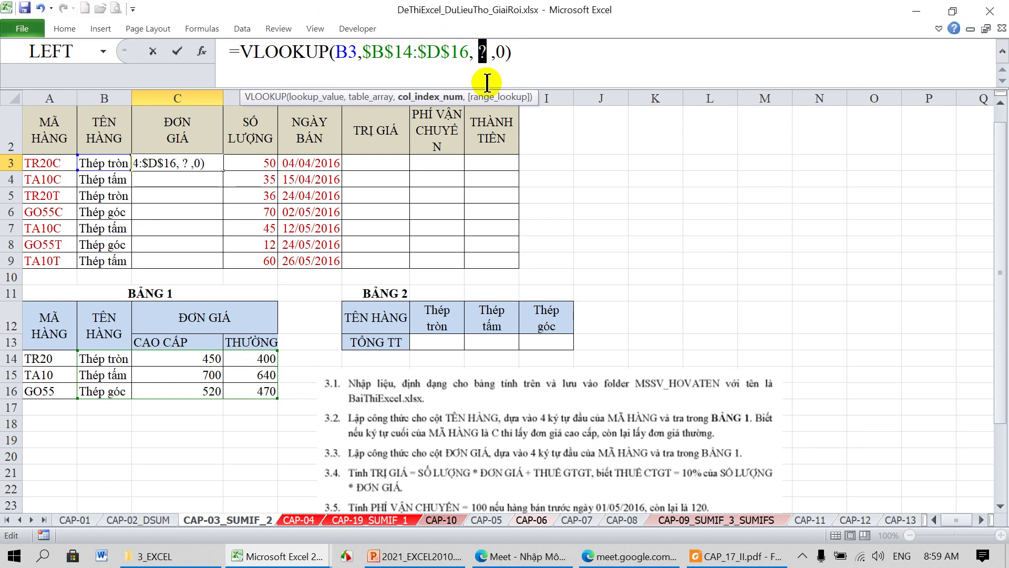
# Step: Replace the placeholder with IF(RIGHT(A3)="C",2,3) and commit C3's unit-price formula
pyautogui.write('IF(')
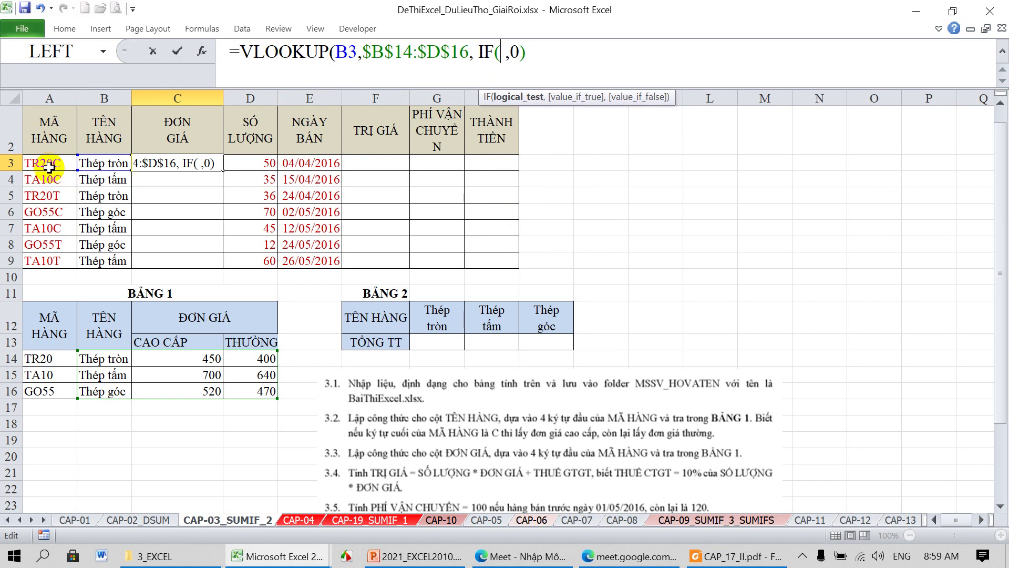
pyautogui.write('RIGHT')
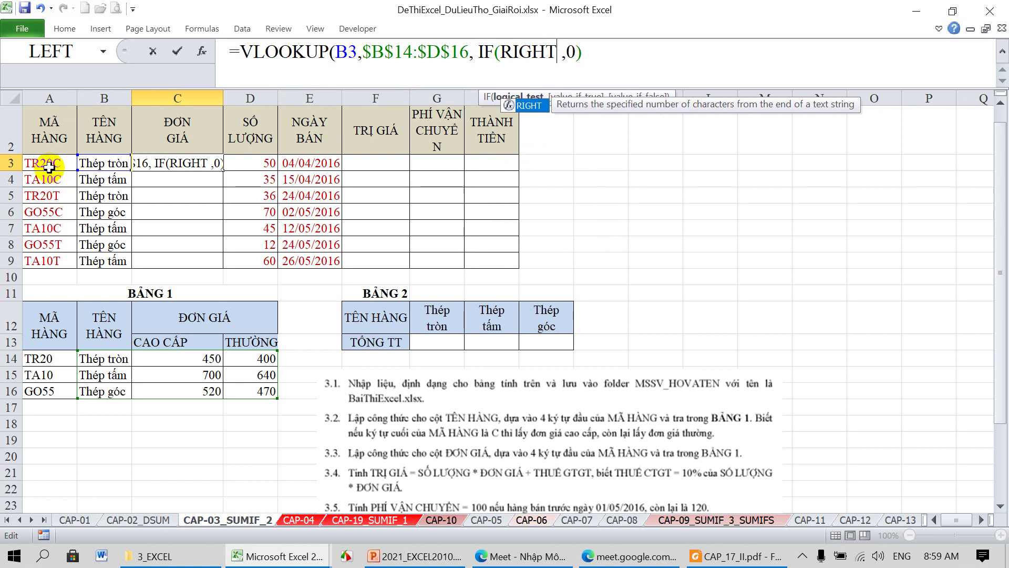
pyautogui.write('(')
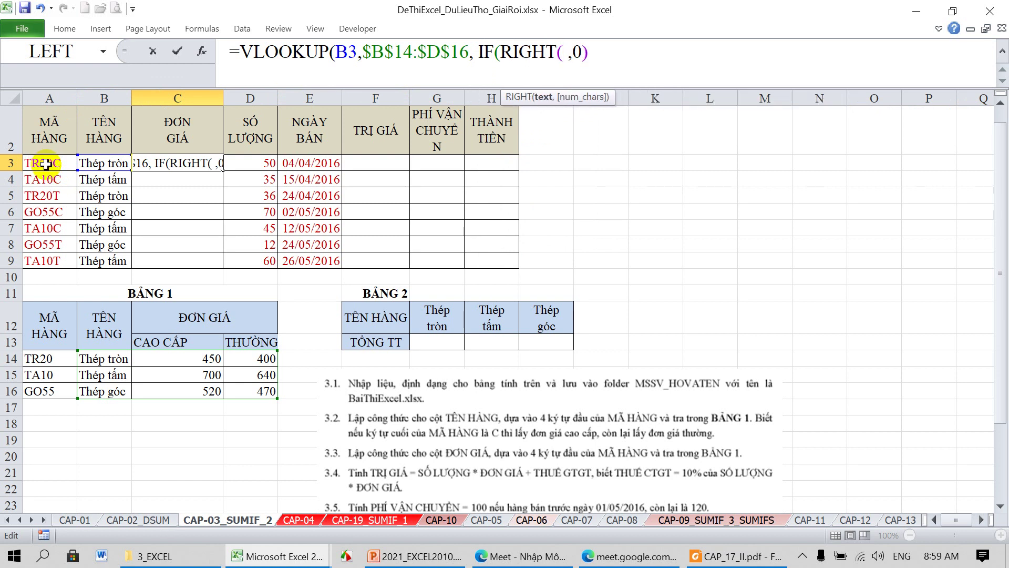
pyautogui.click(46, 164)
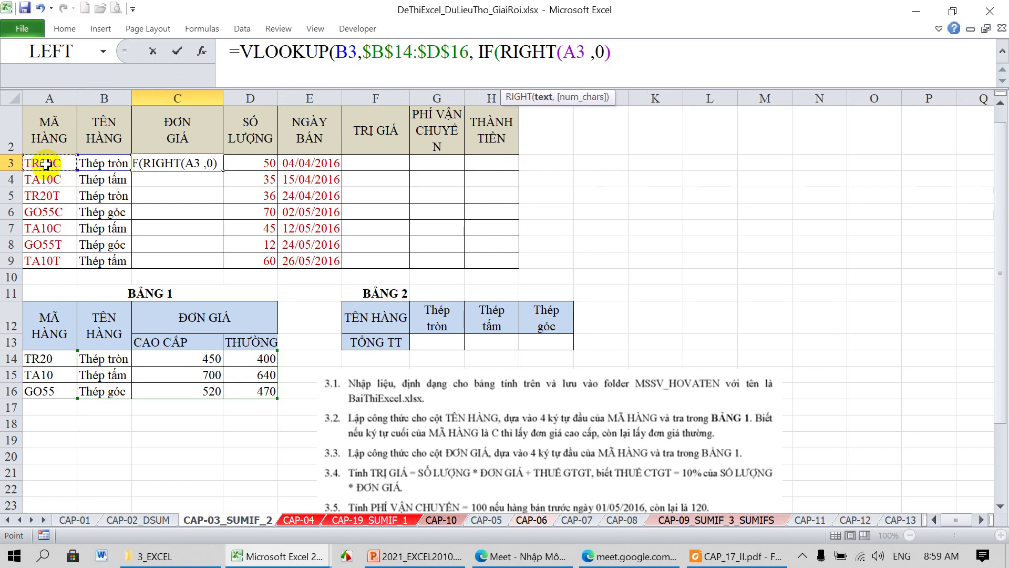
pyautogui.write(')')
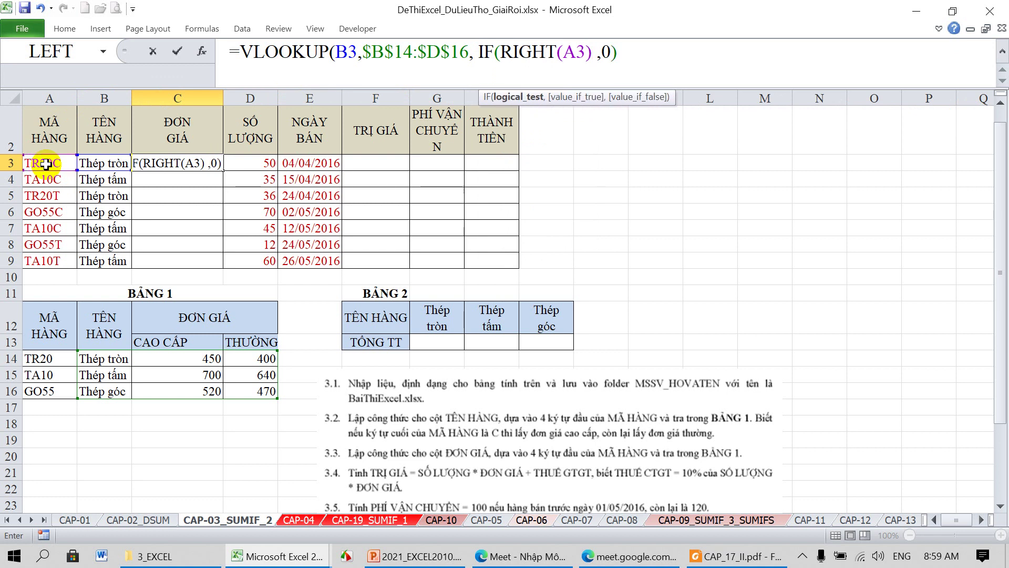
pyautogui.write('="C')
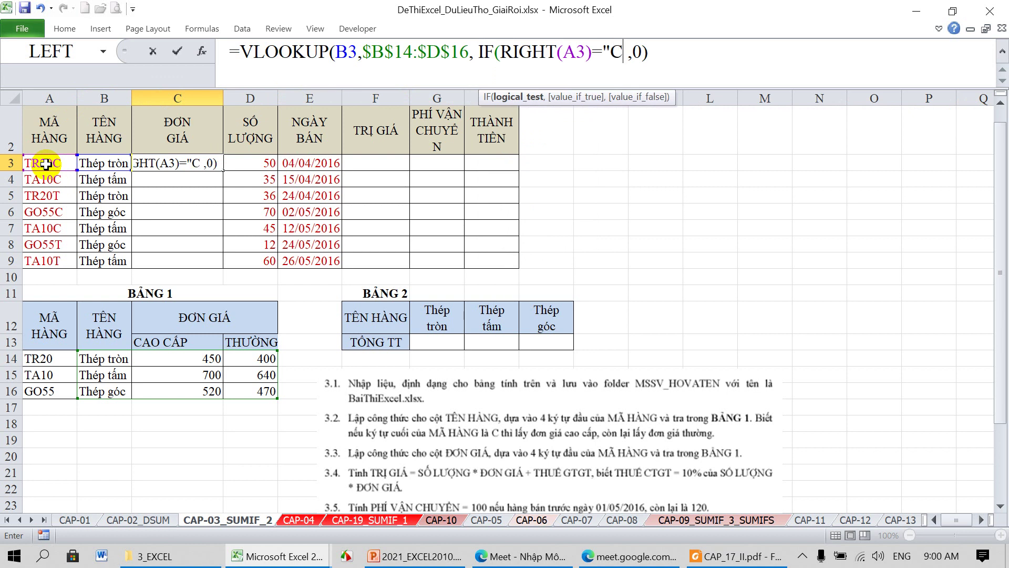
pyautogui.write('"')
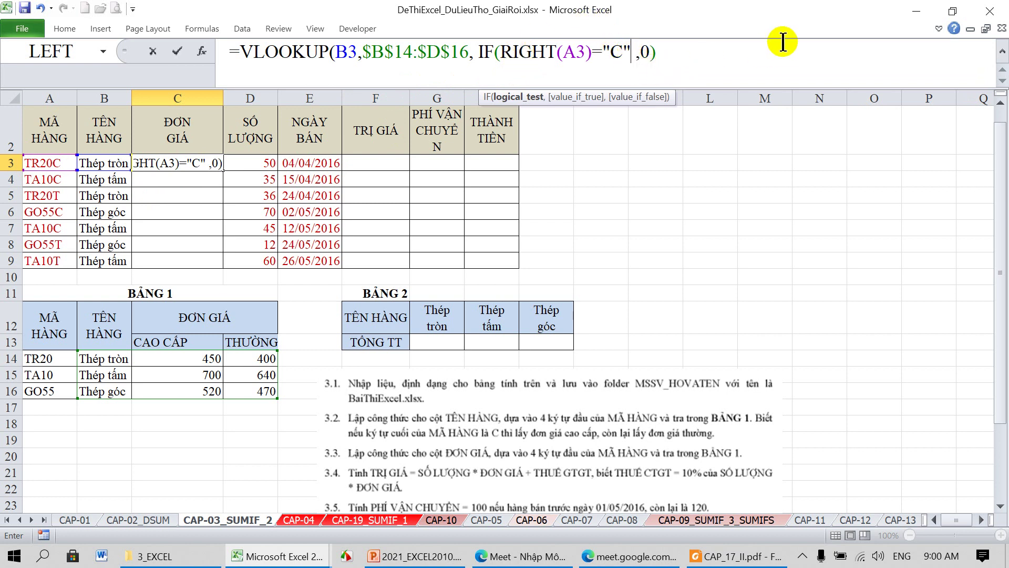
pyautogui.write(',2,')
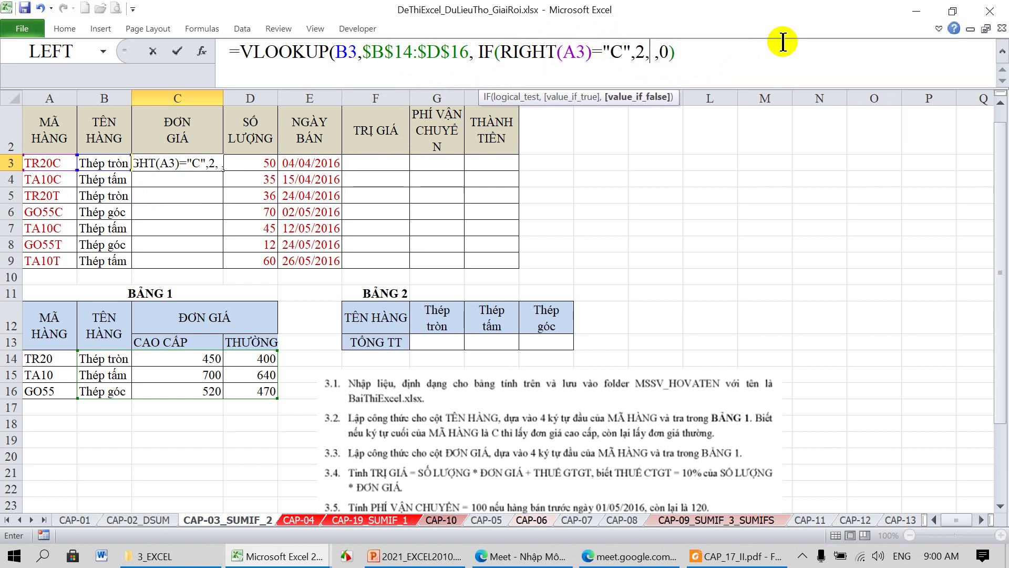
pyautogui.write('3)')
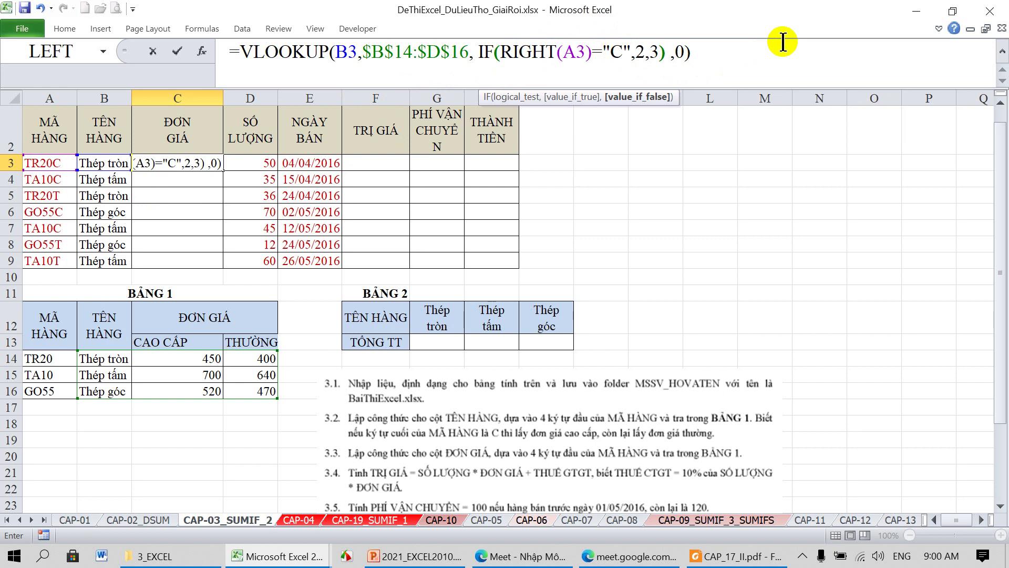
pyautogui.click(442, 97)
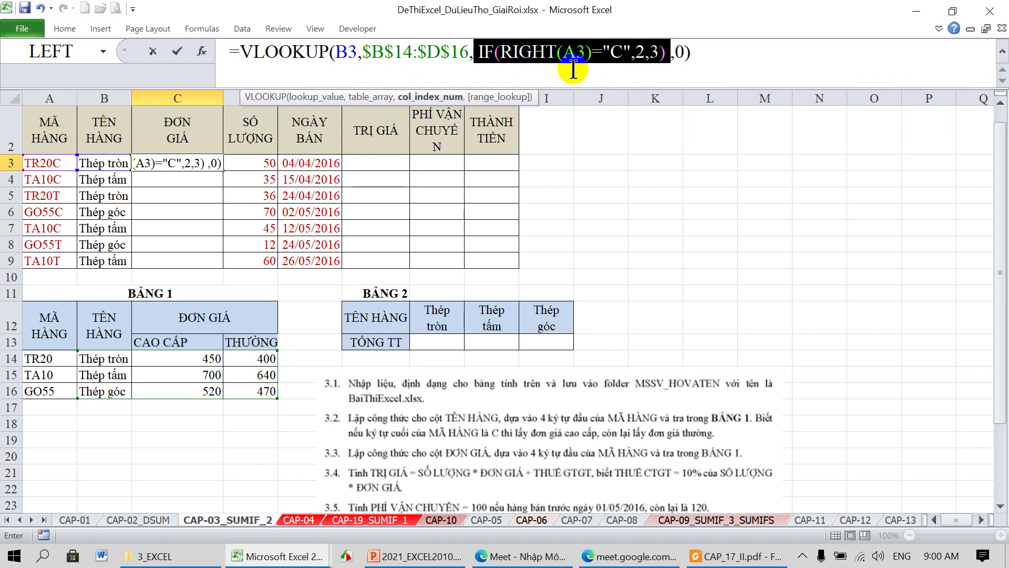
pyautogui.press('Return')
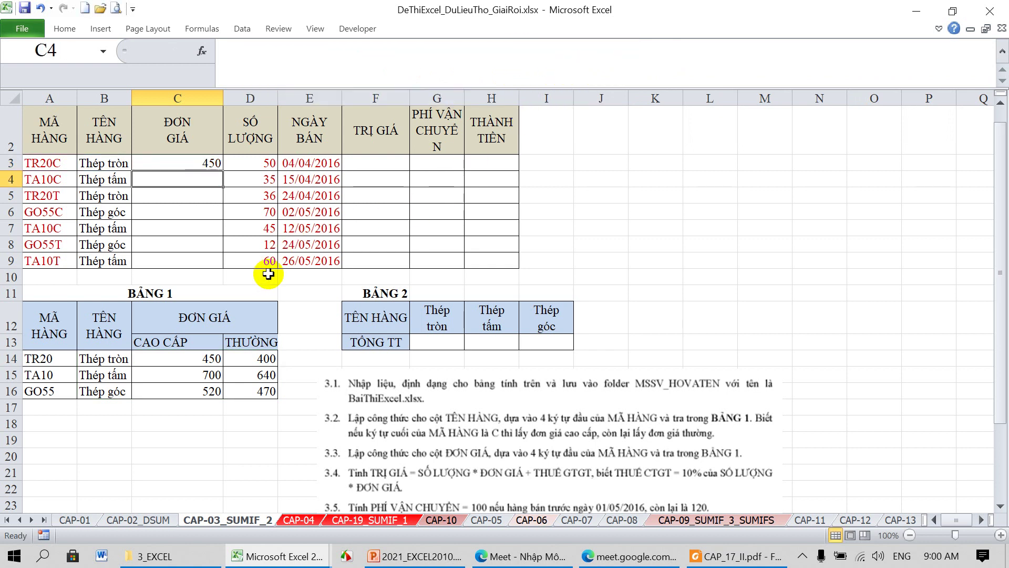
# Step: Fill C3's unit-price formula down to C9 and check the copies in C4 and C5
pyautogui.click(210, 164)
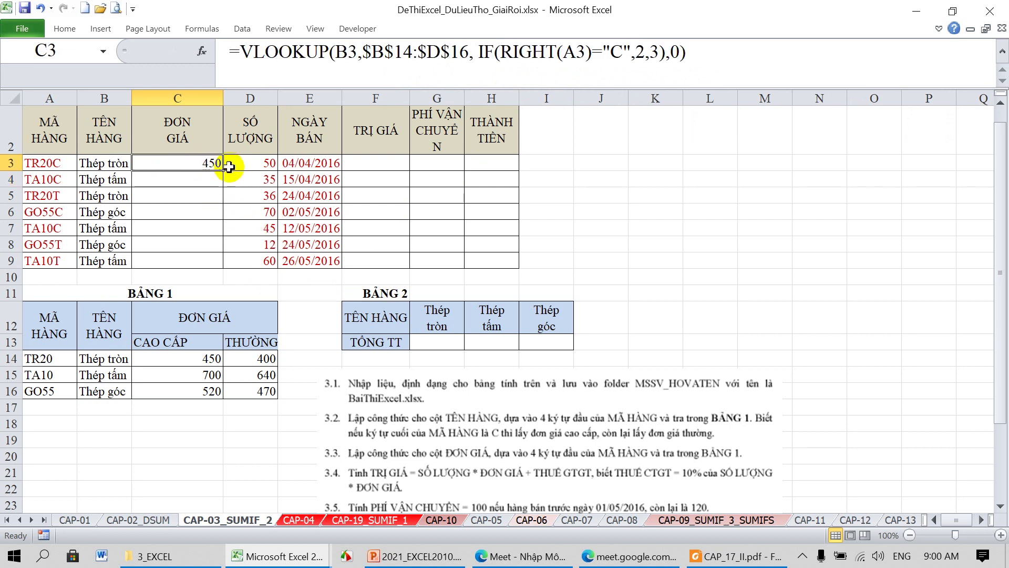
pyautogui.moveTo(222, 168); pyautogui.dragTo(216, 266)
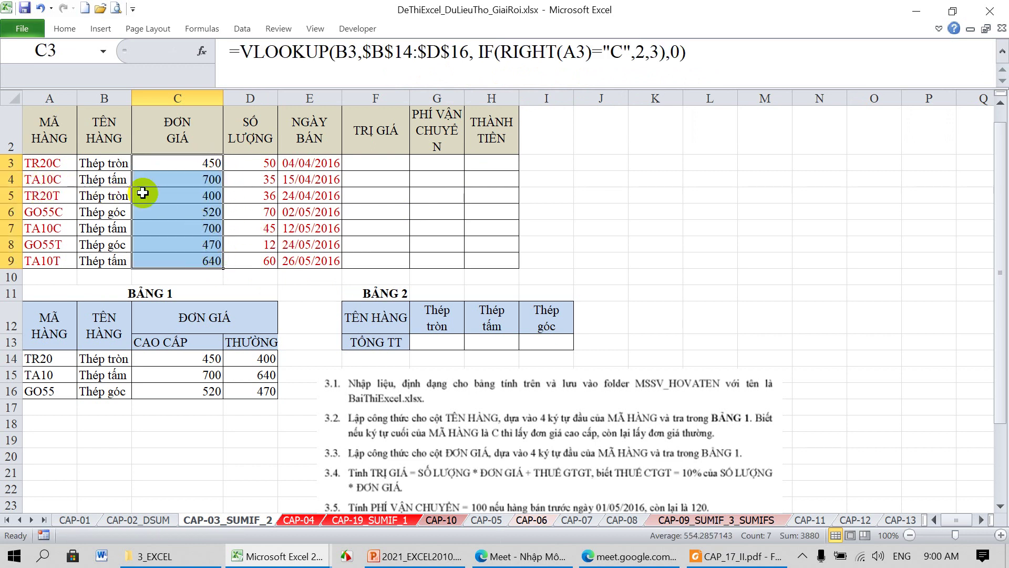
pyautogui.click(193, 183)
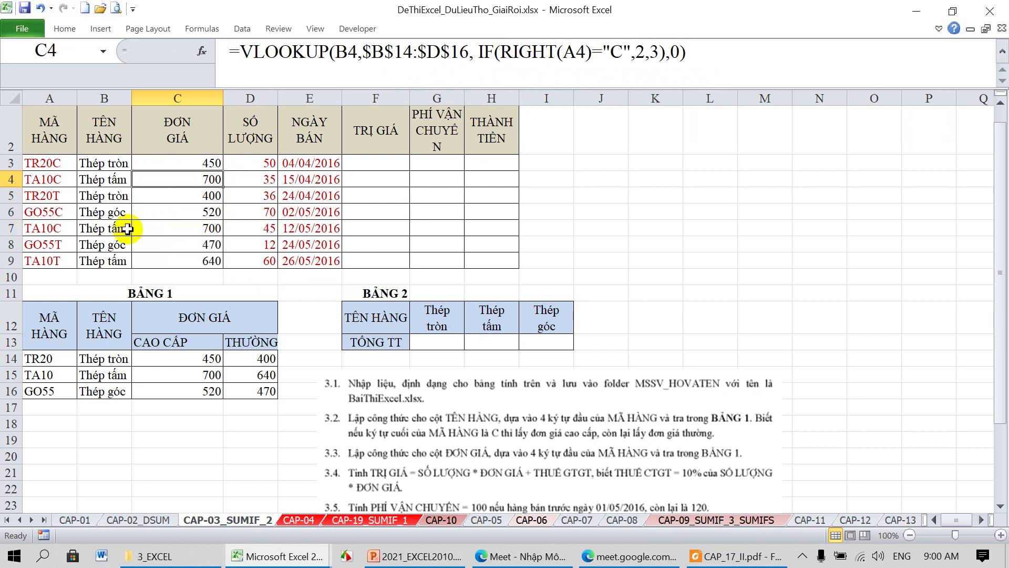
pyautogui.click(187, 197)
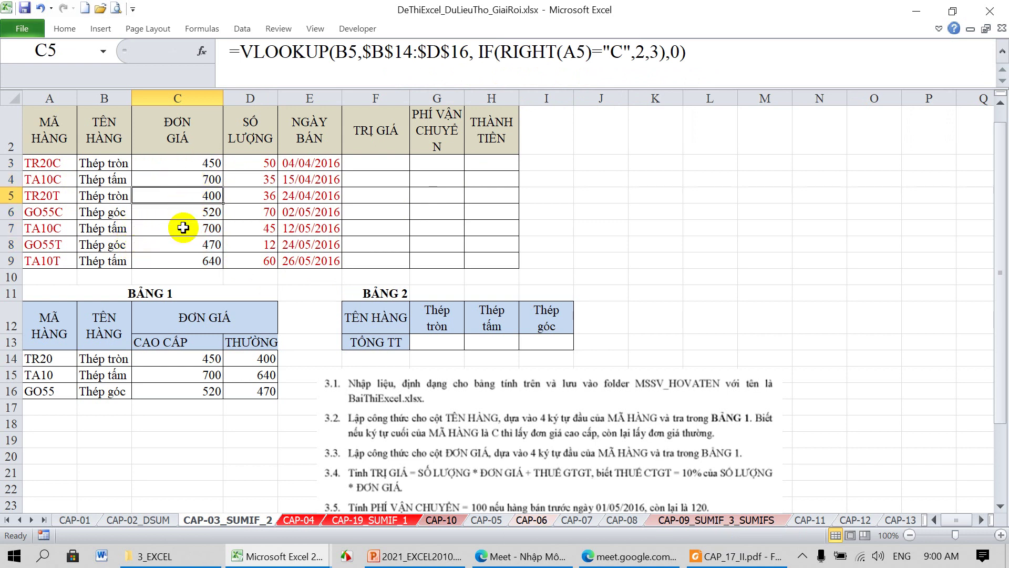